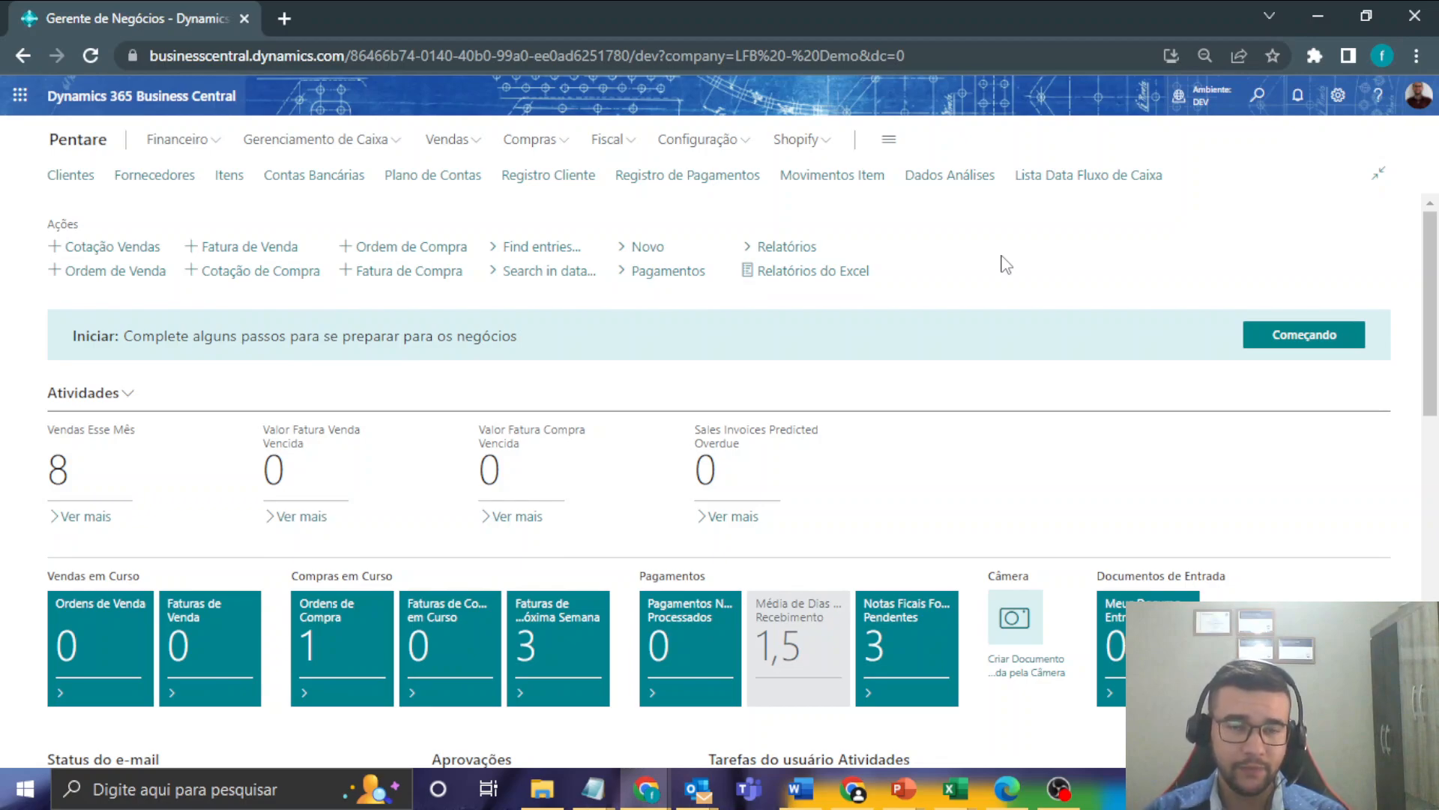
- Open purchase order OC0003 from the list of purchase orders (Ordens de Compra)
left_click(534, 142)
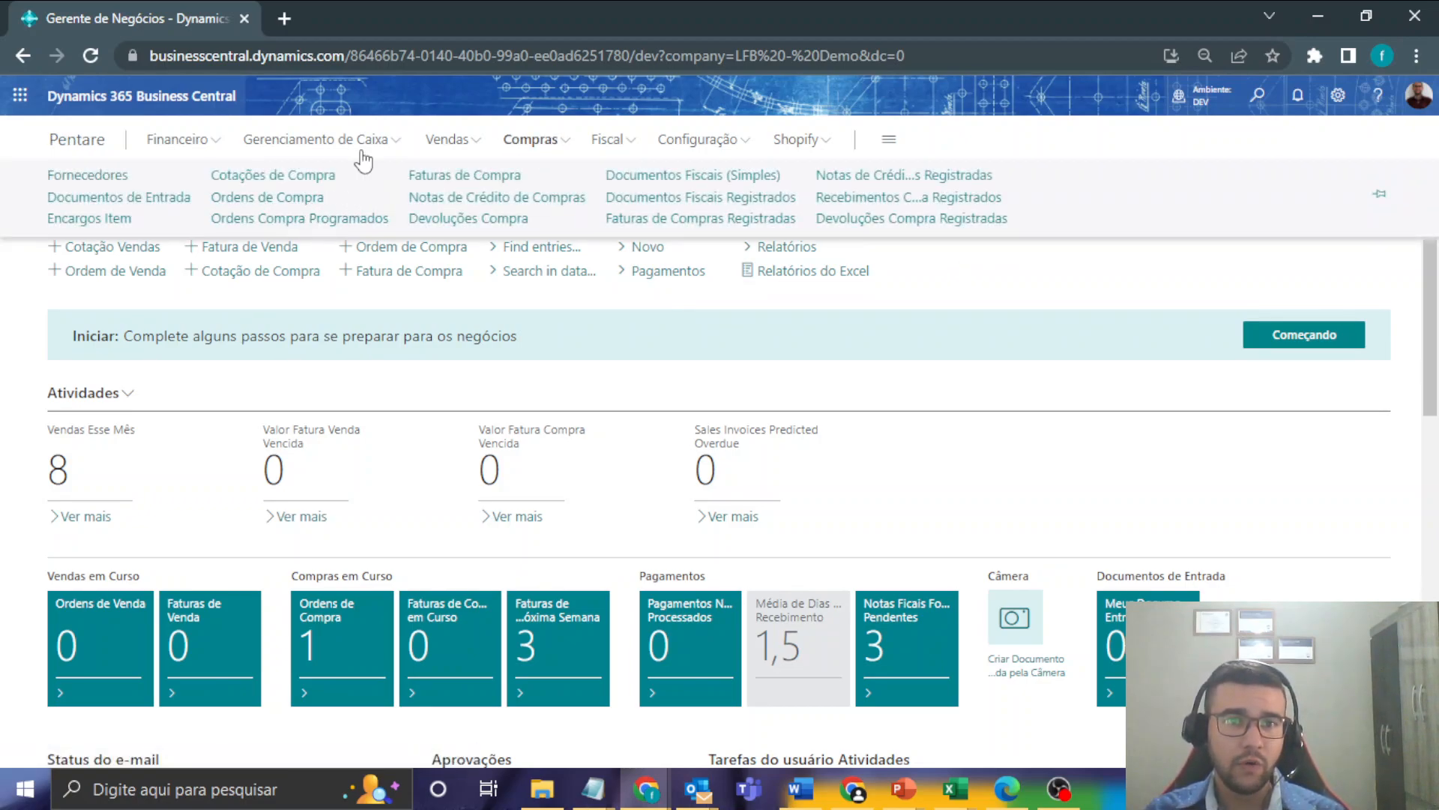
left_click(516, 197)
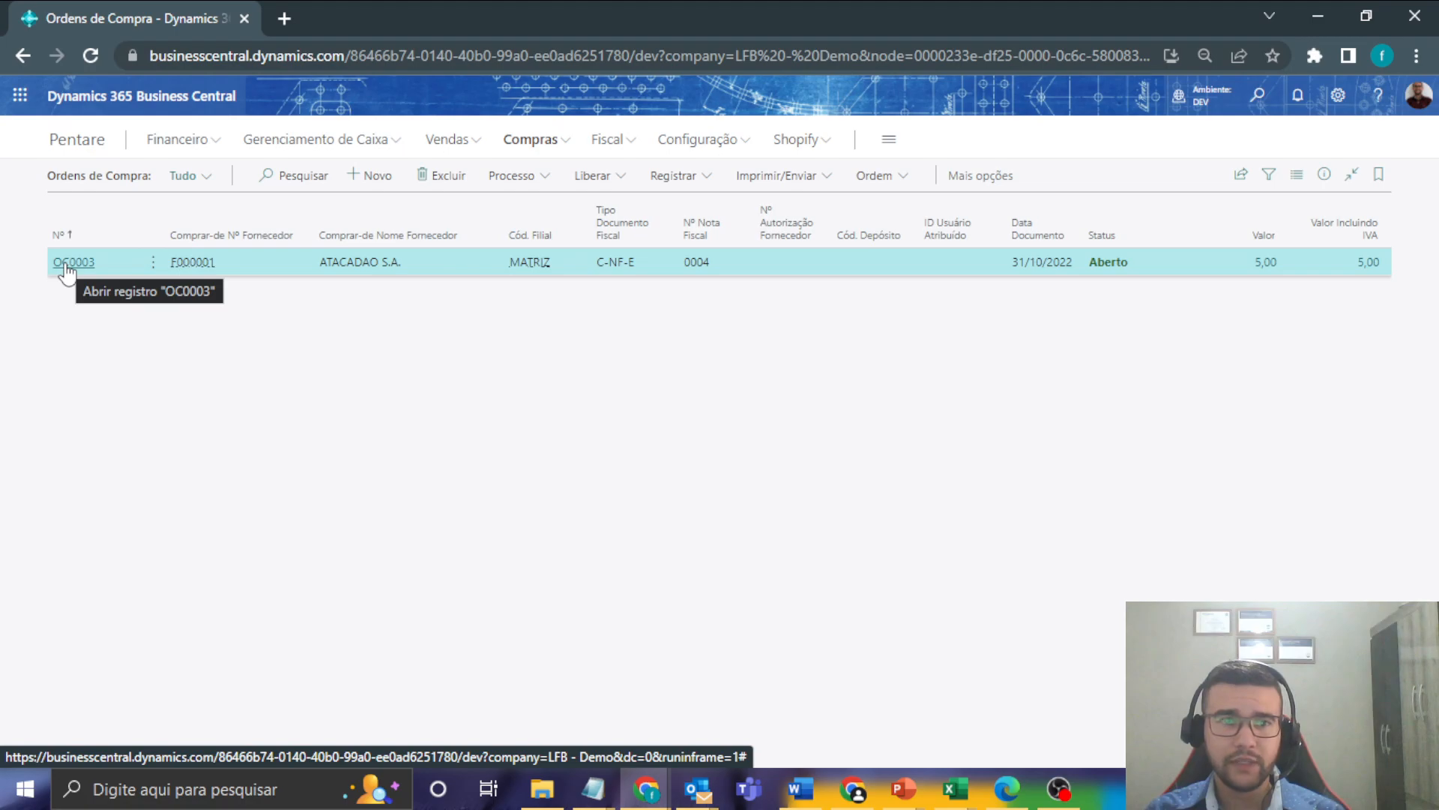
left_click(66, 266)
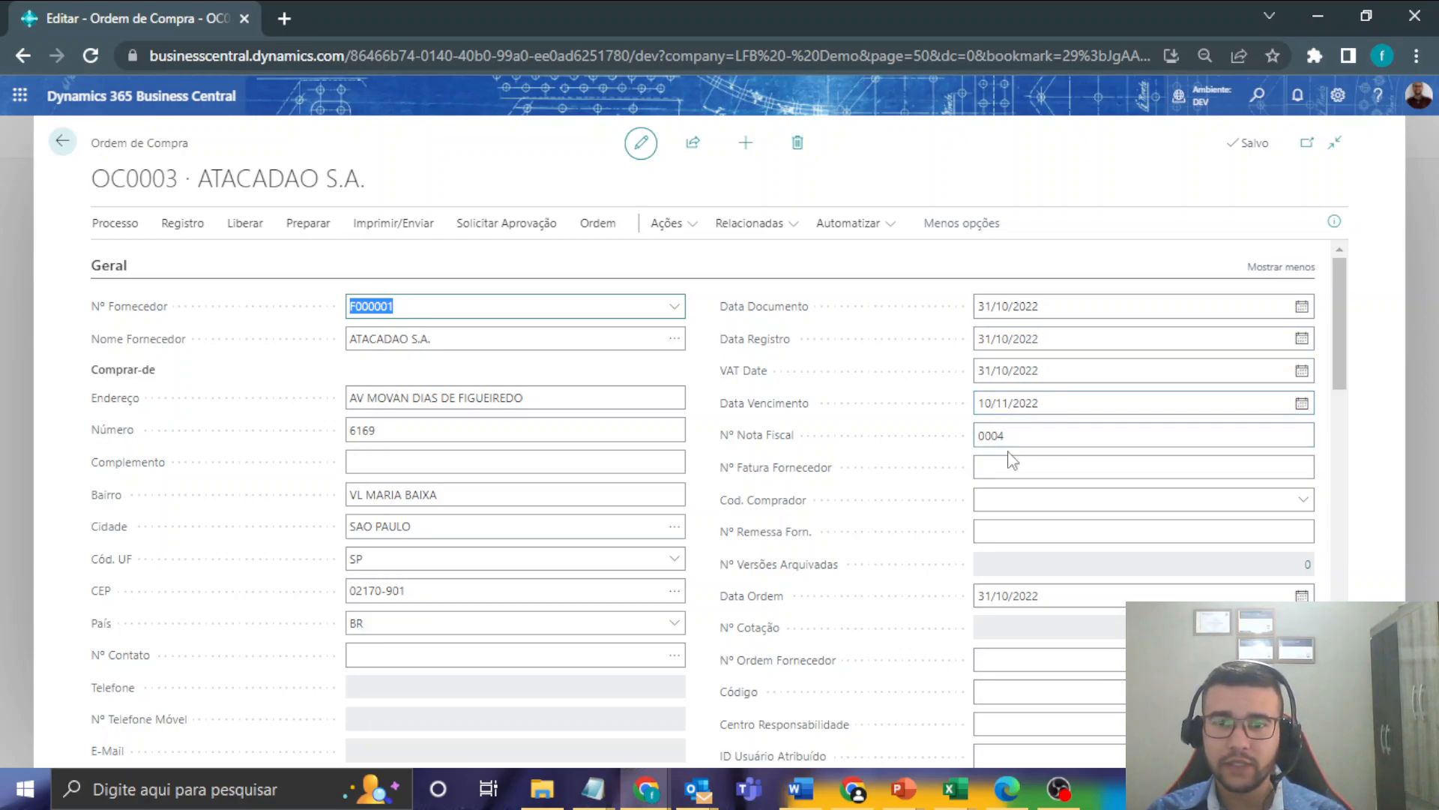
- Review the order's general and fiscal data, the warehouse options for its item line, and the line's tax and quantity columns
scroll(1034, 428, "down", 4)
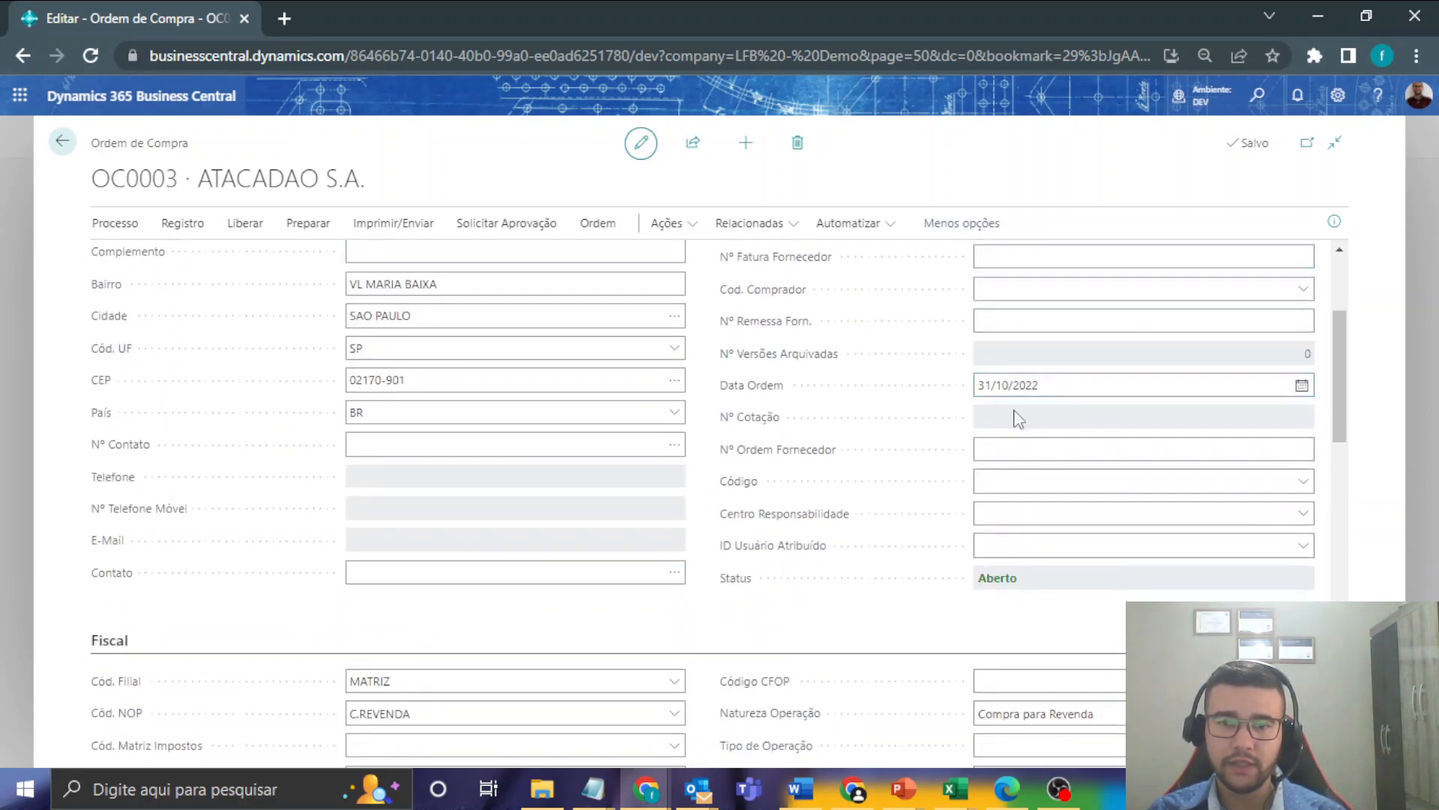
scroll(772, 413, "down", 1)
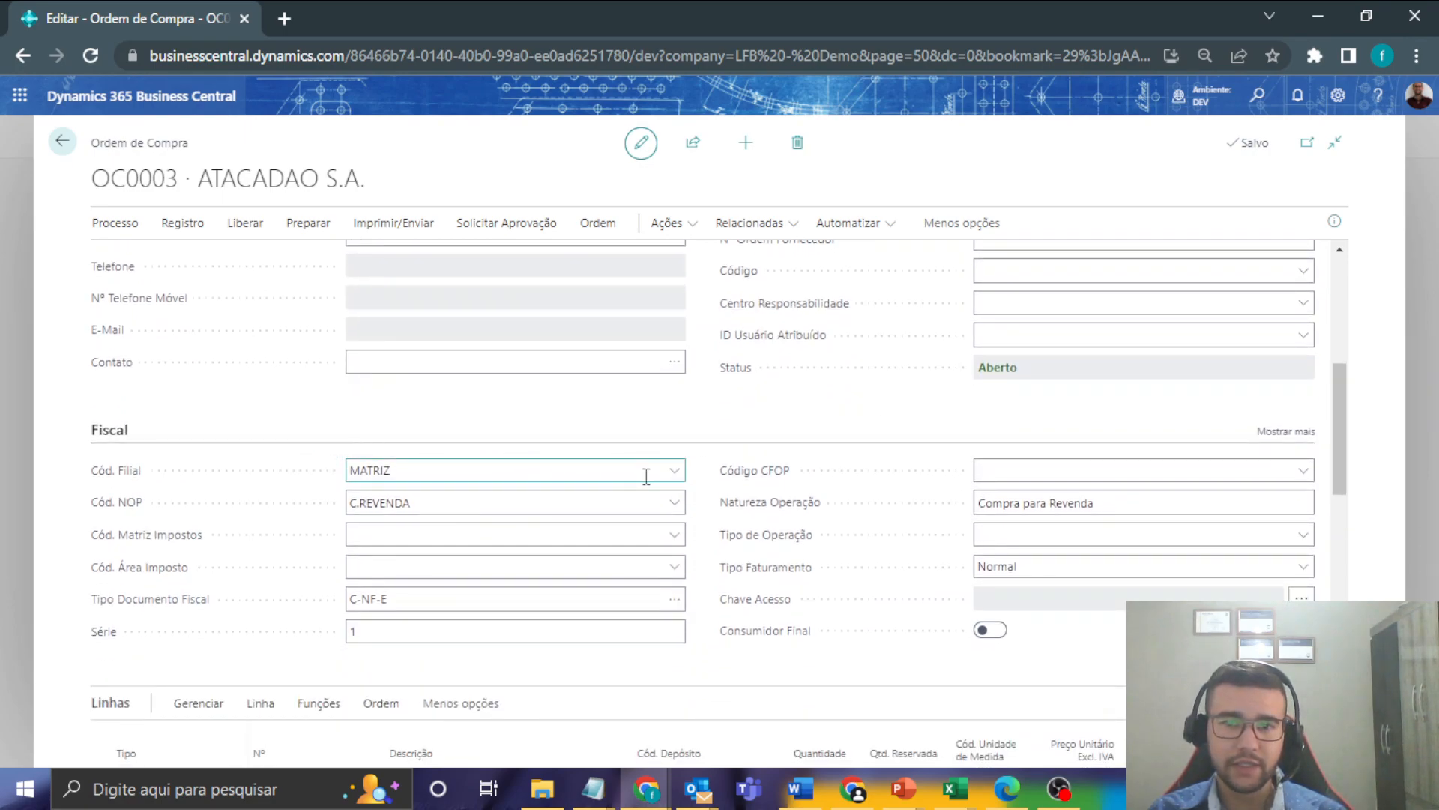
scroll(645, 450, "down", 1)
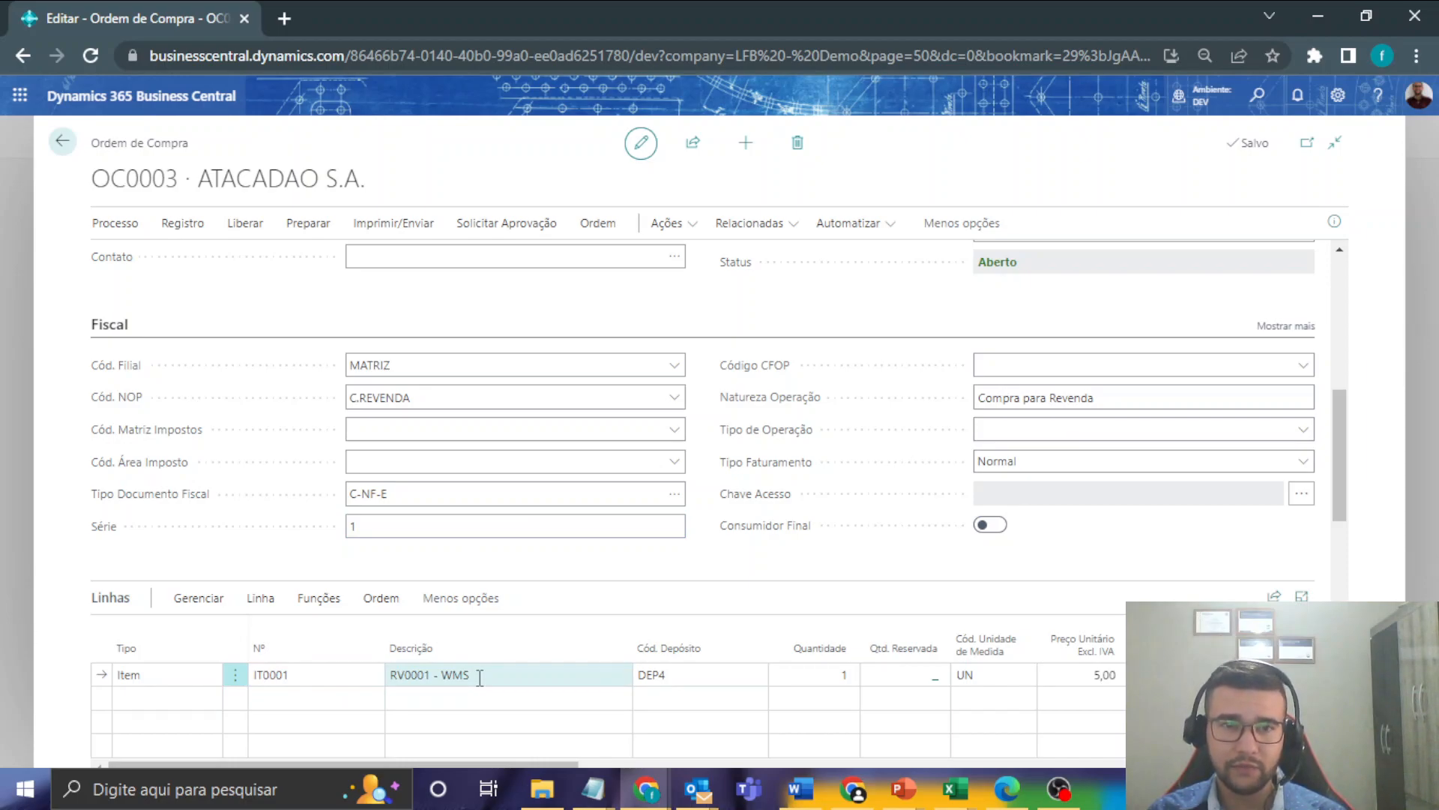
left_click(742, 679)
left_click(758, 676)
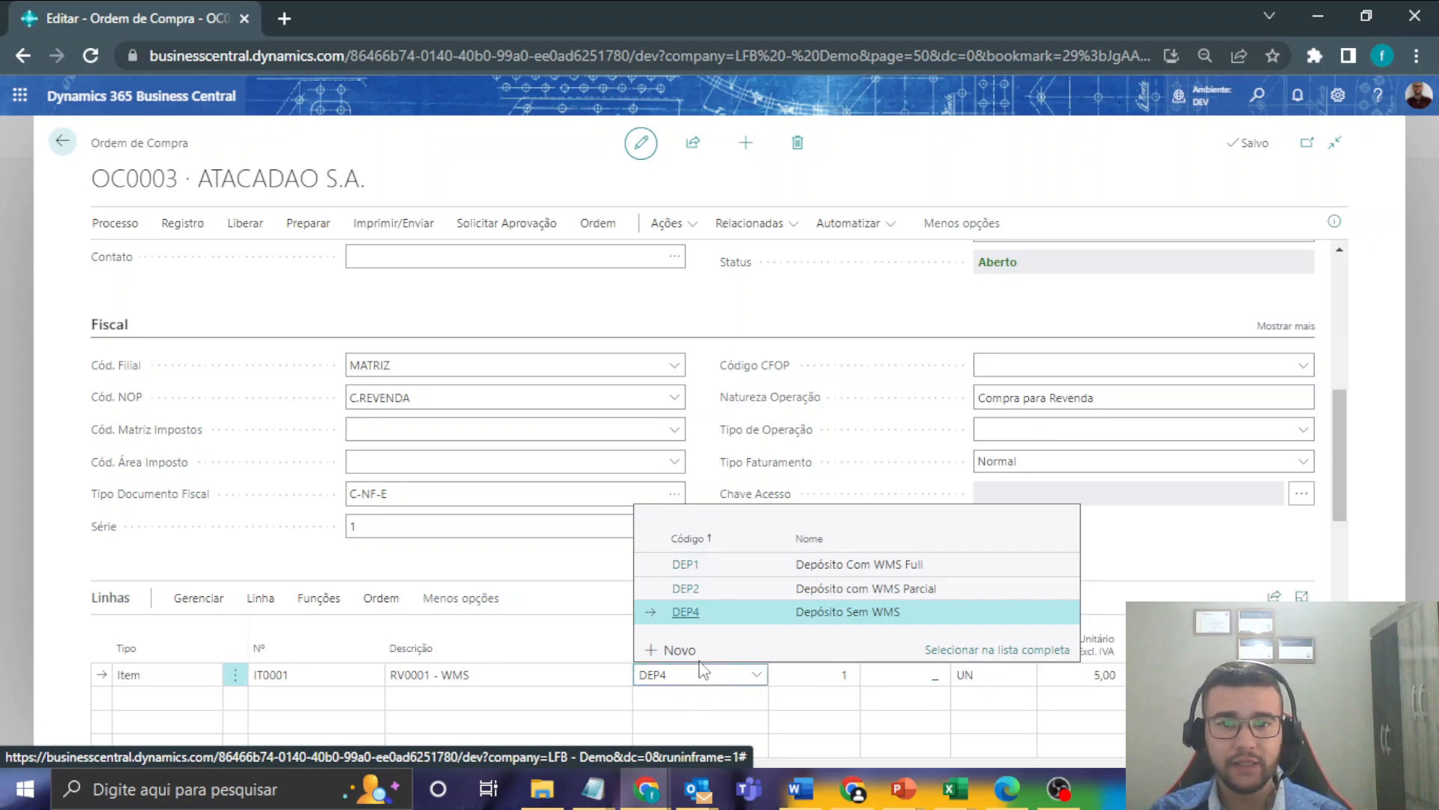
left_click(840, 679)
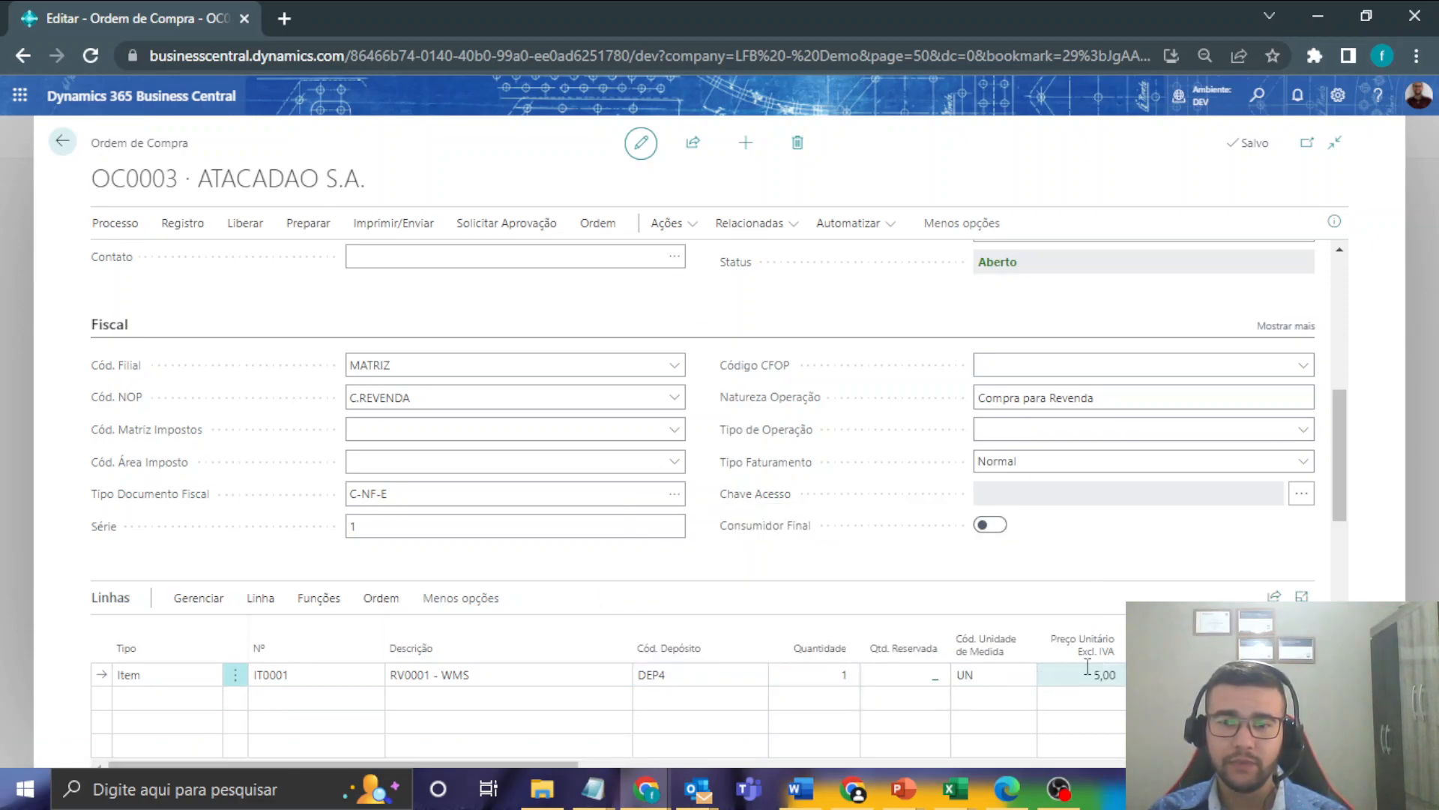
scroll(649, 669, "down", 1)
left_click_drag(574, 663, 1033, 651)
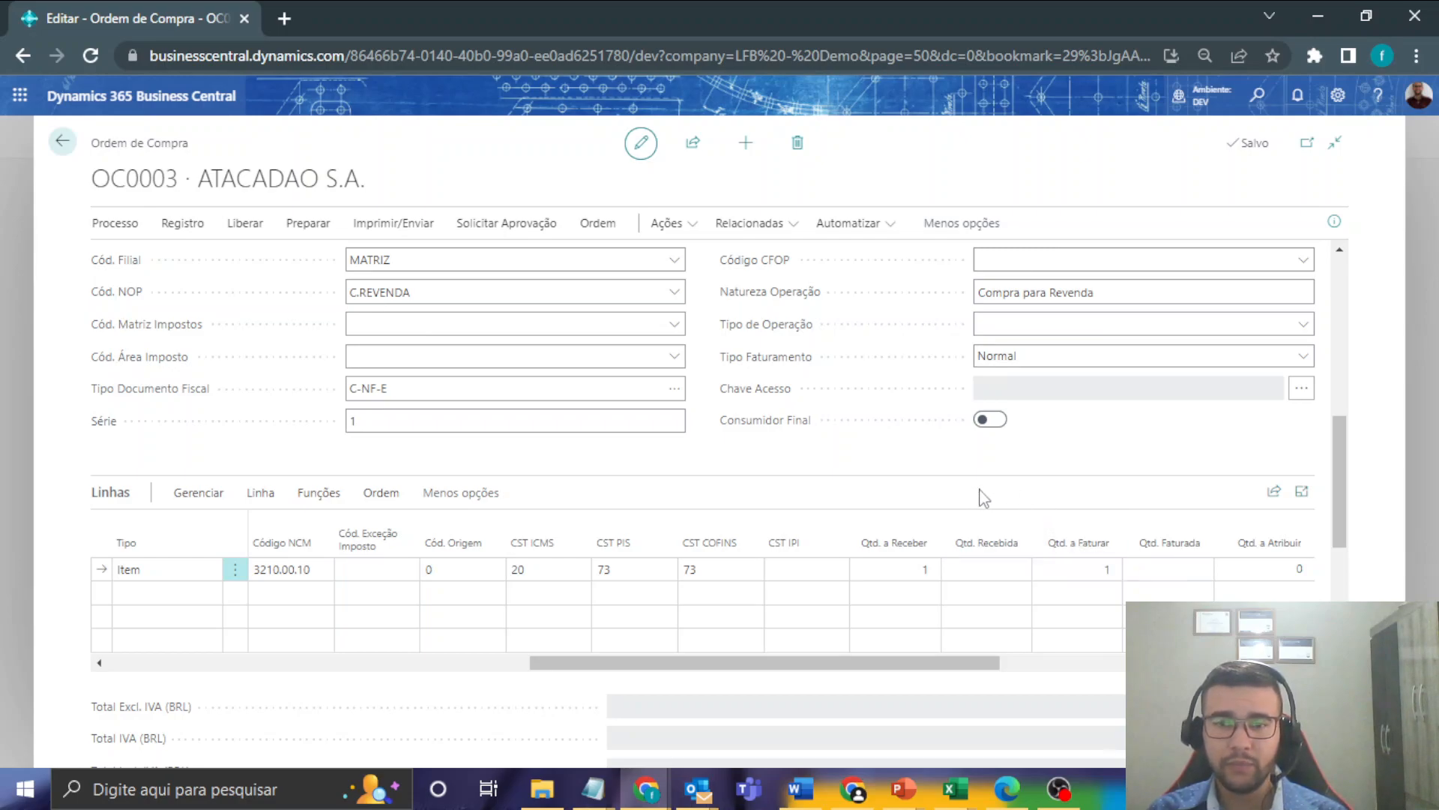
- Try to set the item line's quantity to receive (Qtd. a Receber) to 2
left_click(907, 570)
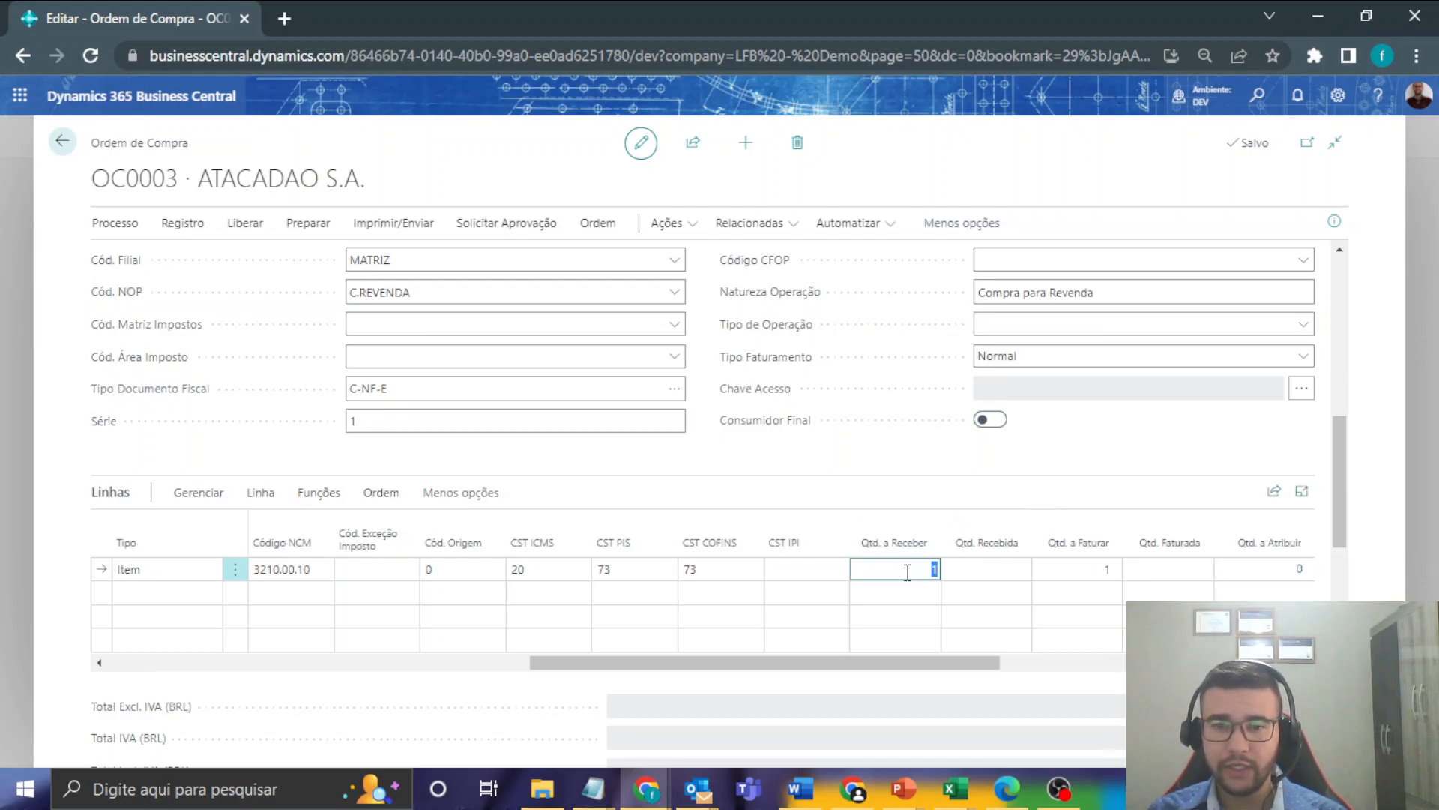
key("Tab")
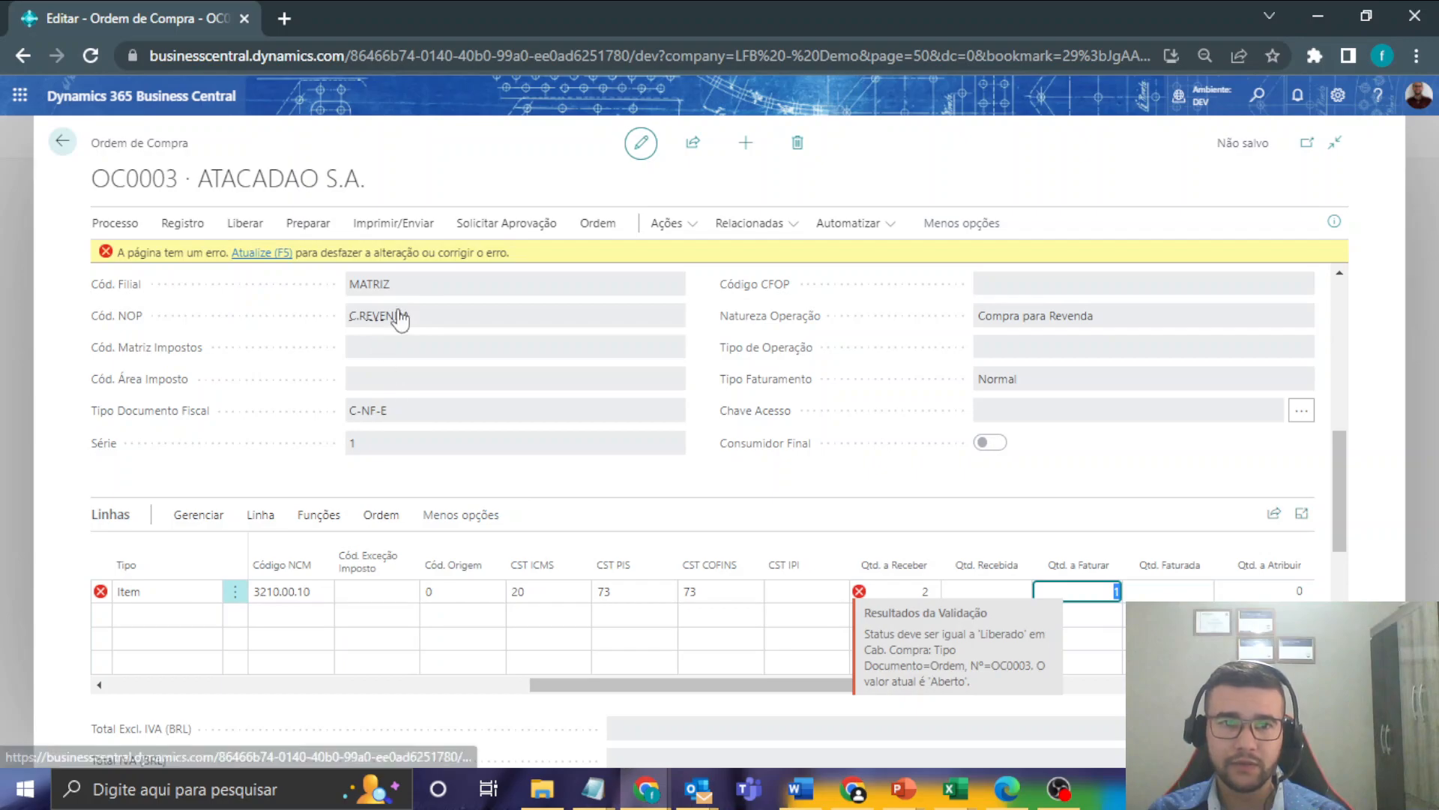
left_click(241, 223)
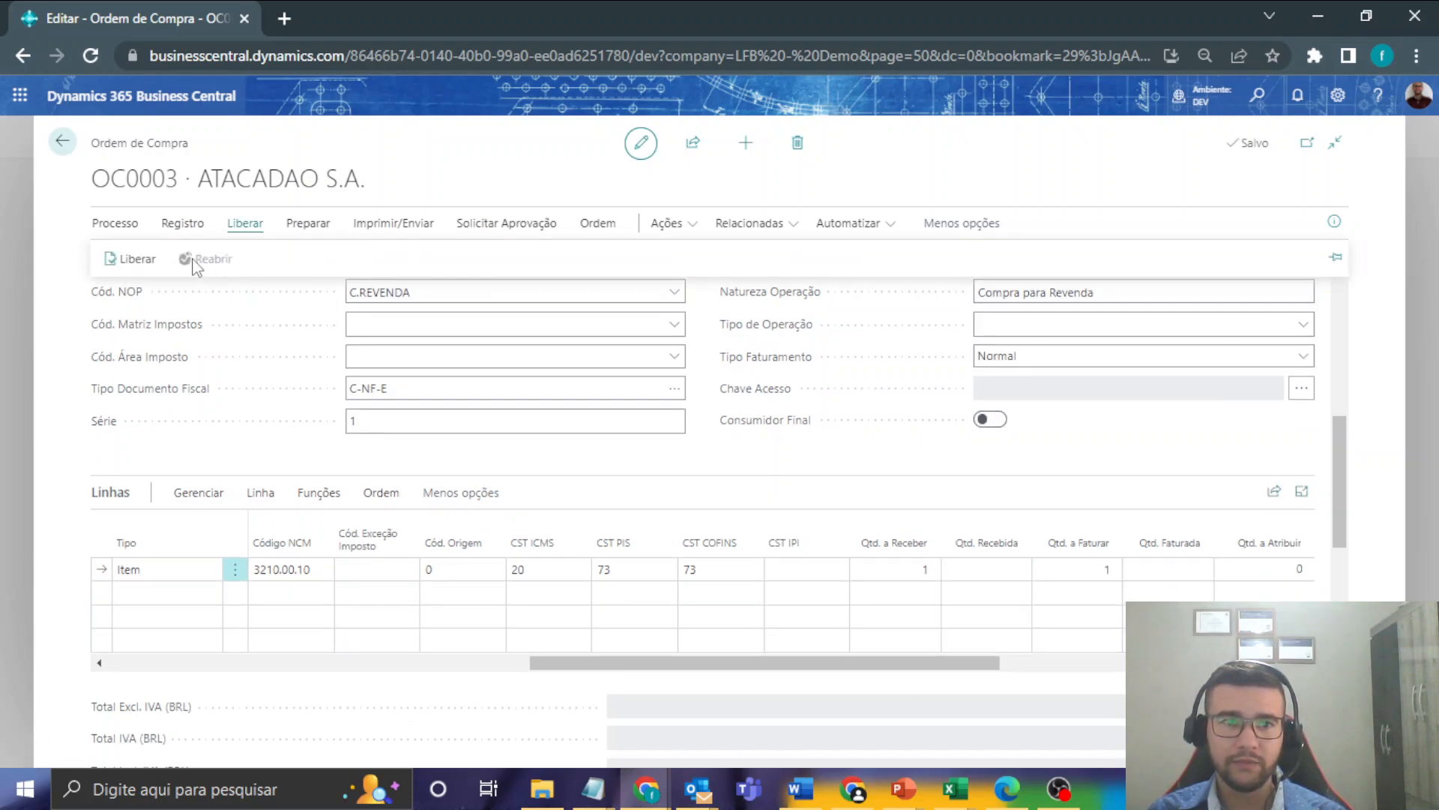
- Check the order's status and the item line's quantities to receive and to invoice
scroll(933, 476, "up", 8)
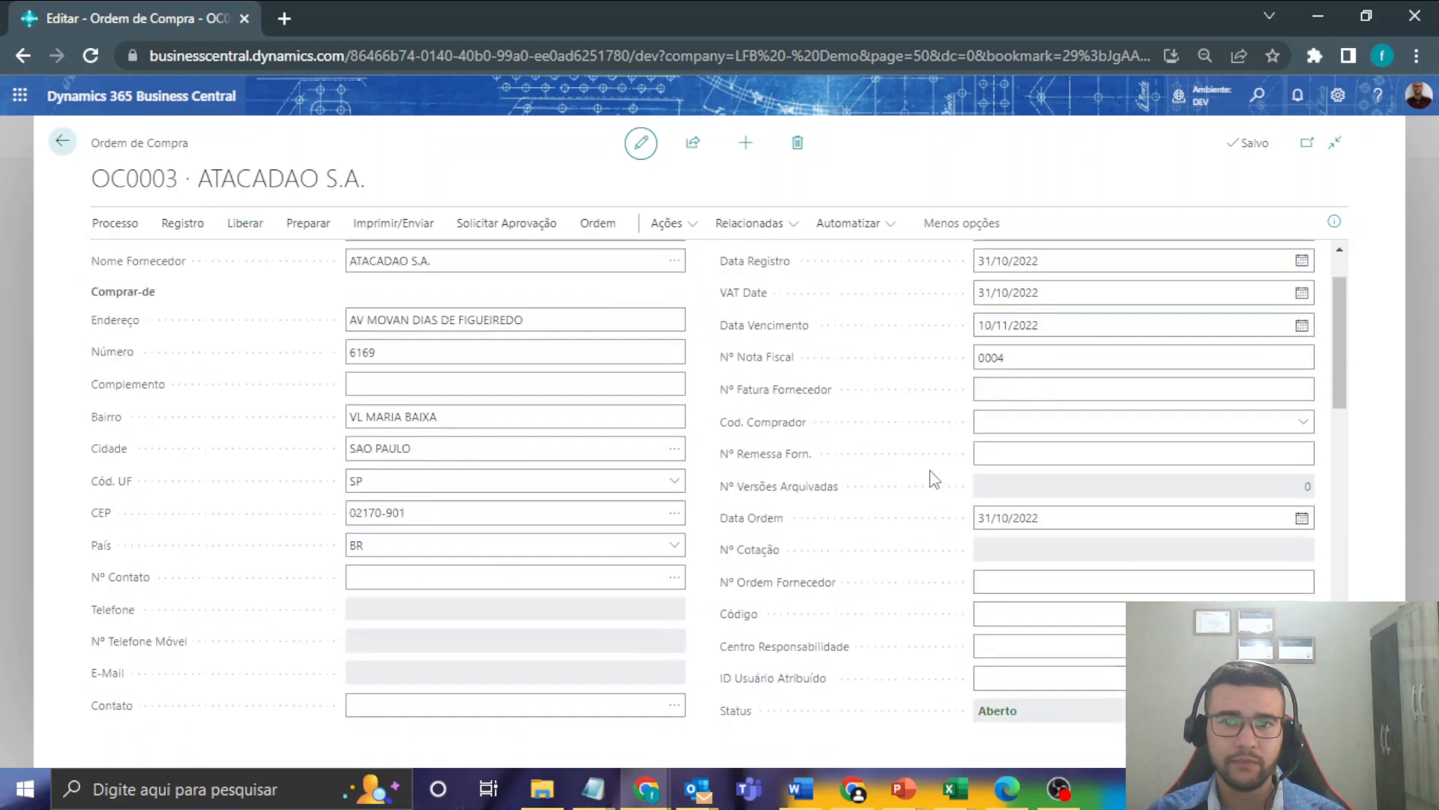
scroll(934, 477, "down", 3)
scroll(812, 447, "down", 7)
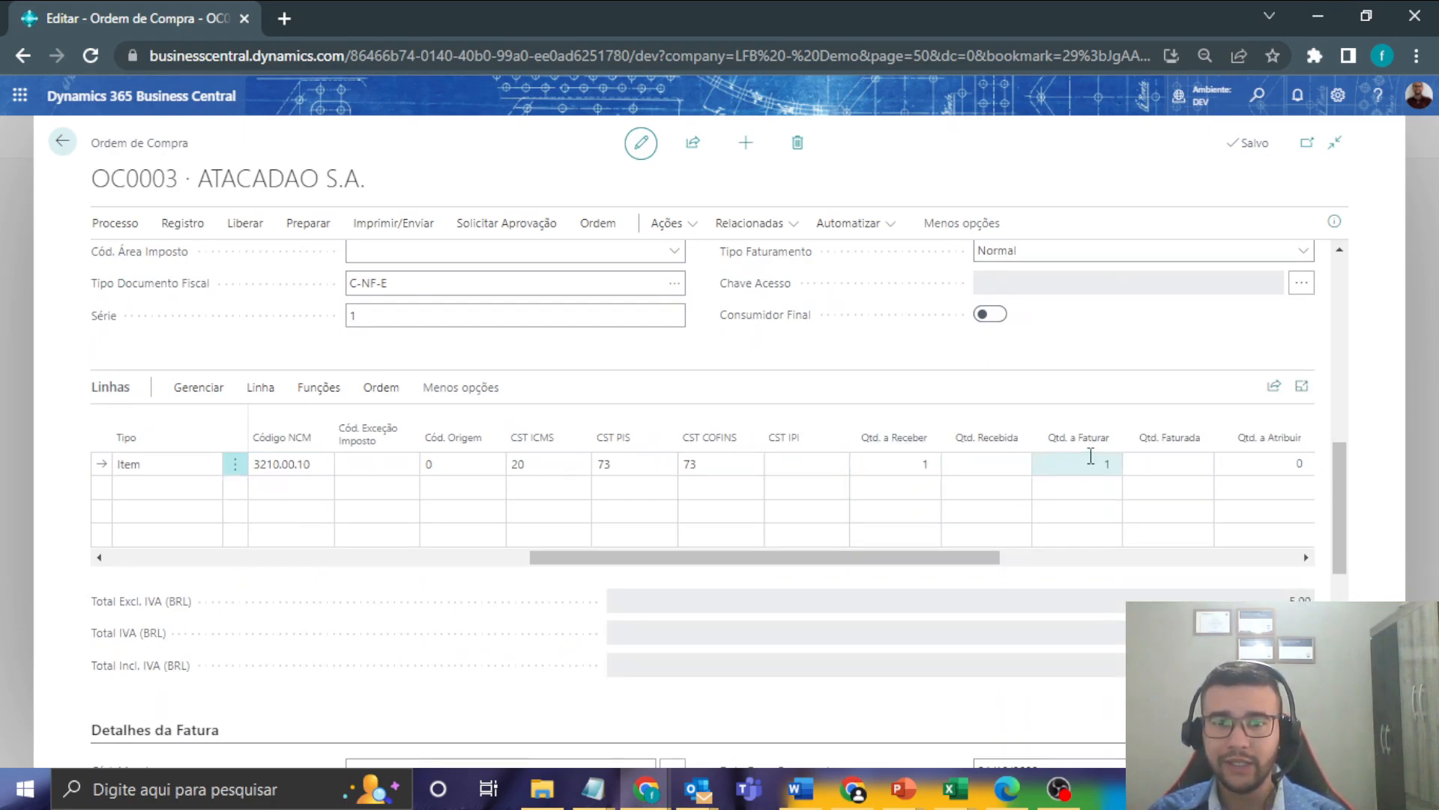
left_click_drag(958, 569, 989, 578)
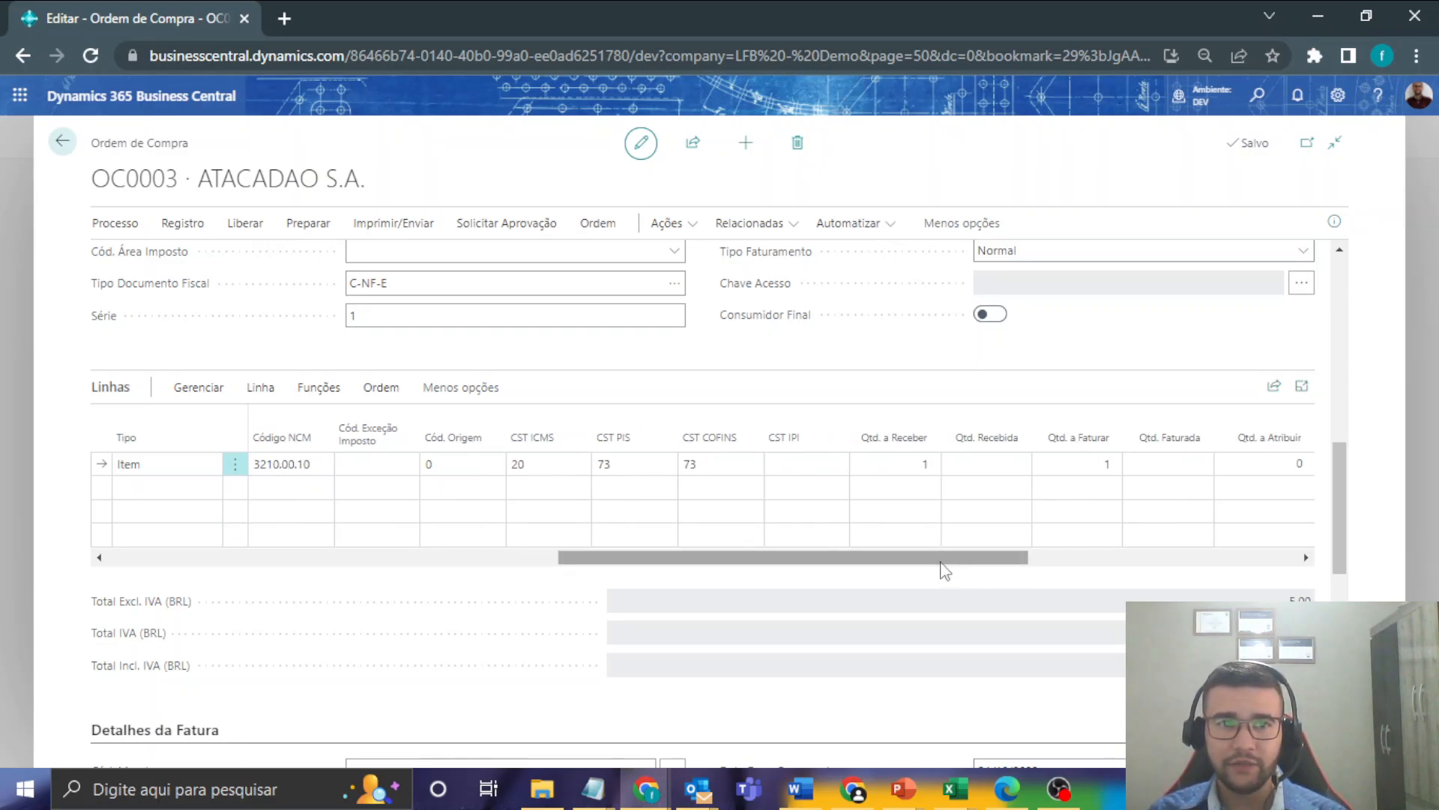
left_click(904, 465)
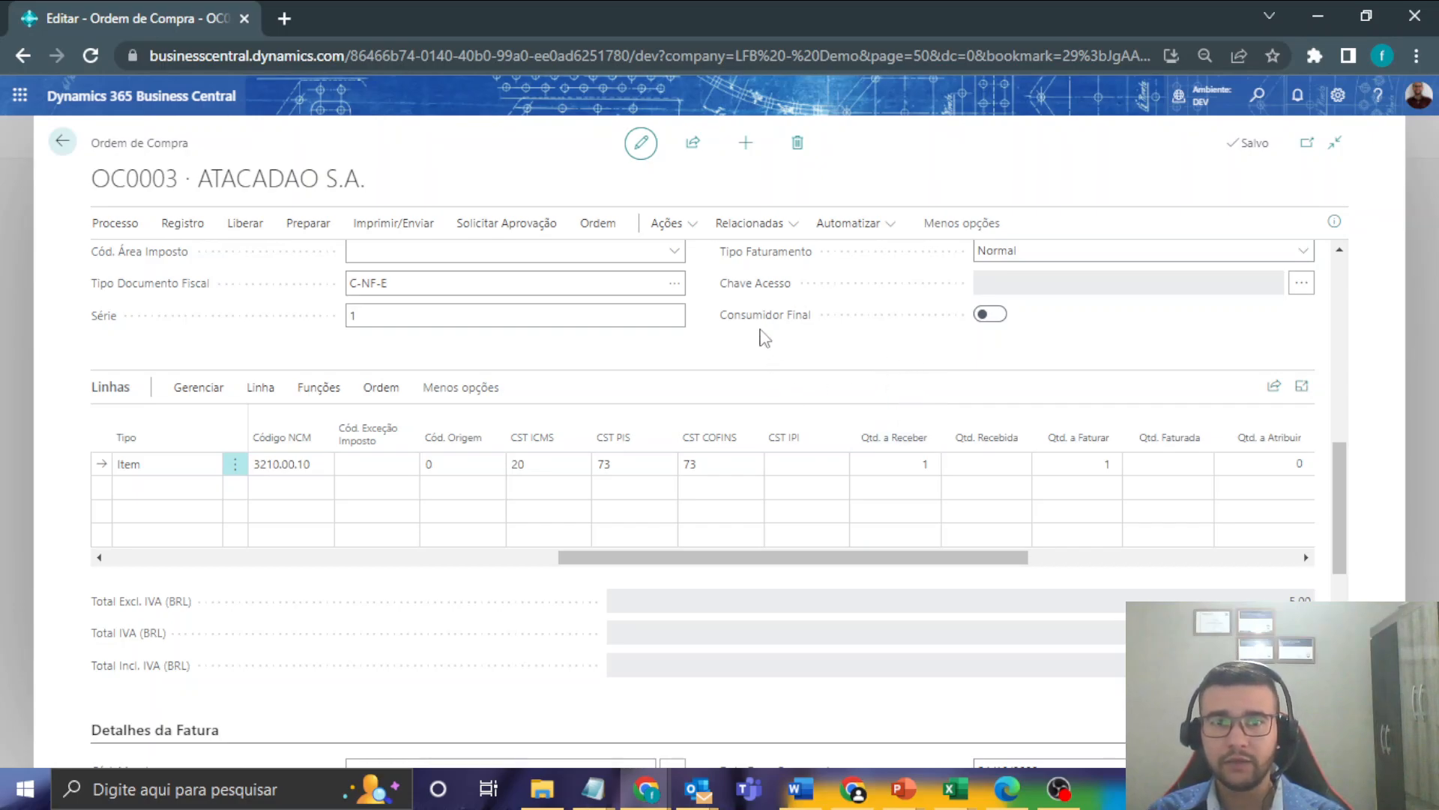
left_click(675, 223)
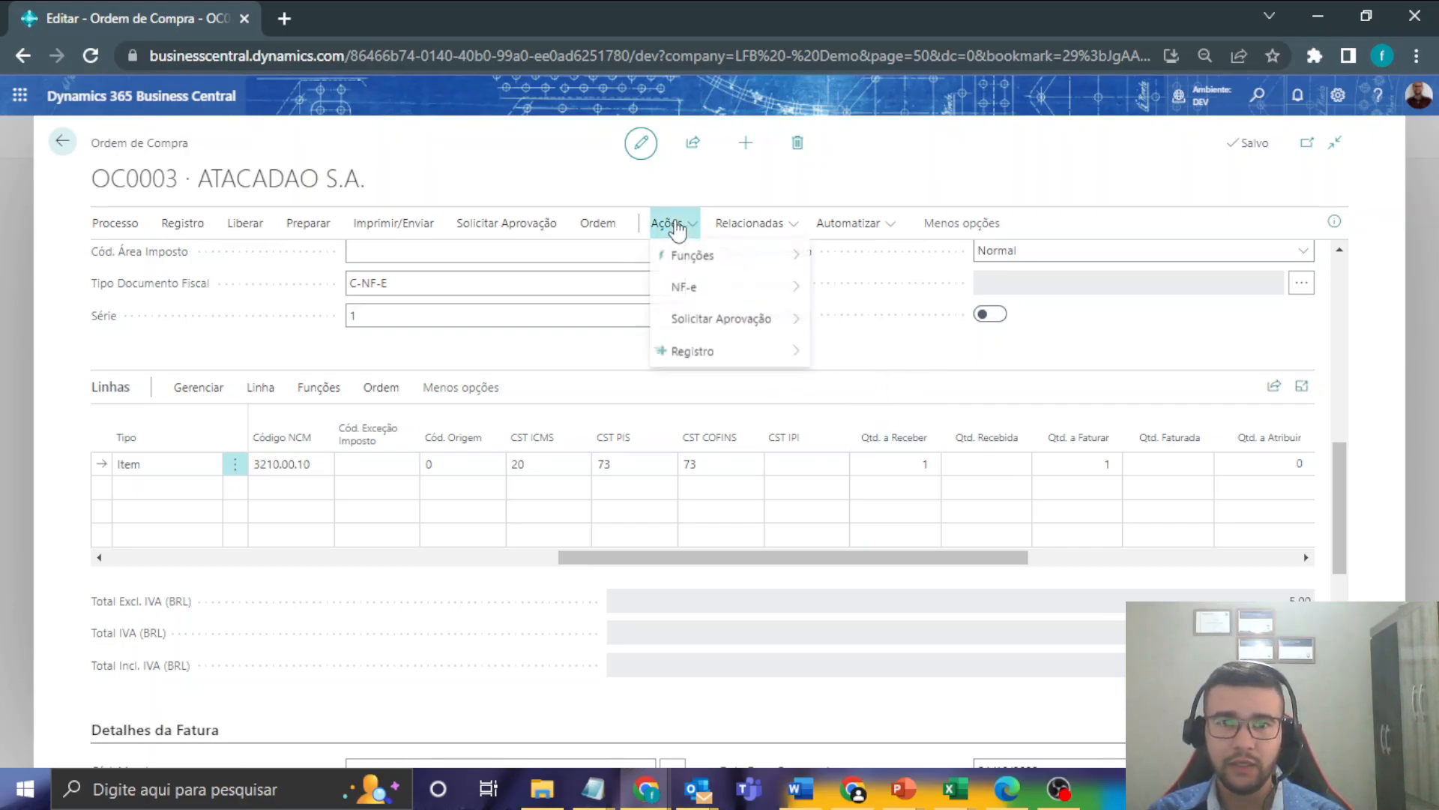
mouse_move(718, 264)
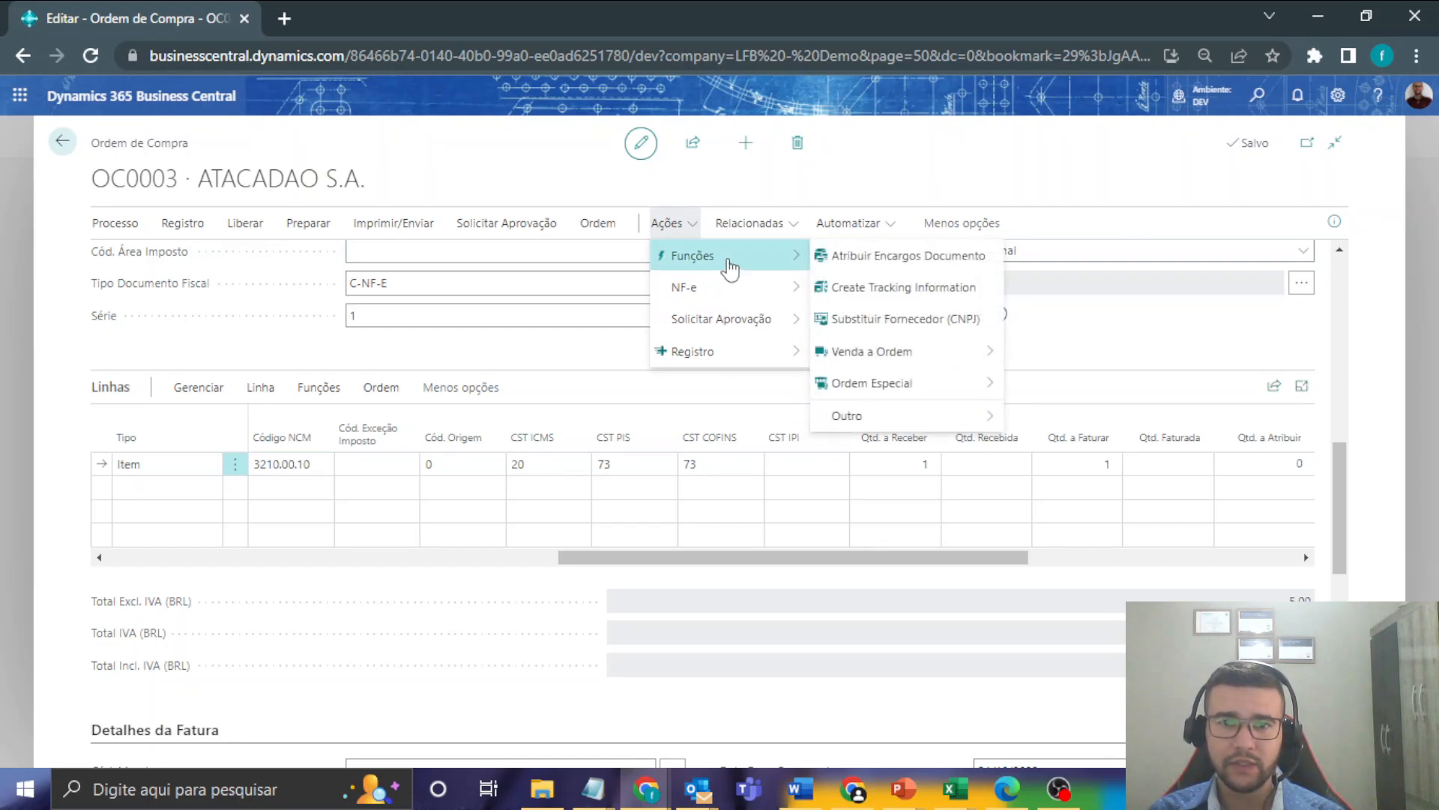
mouse_move(913, 417)
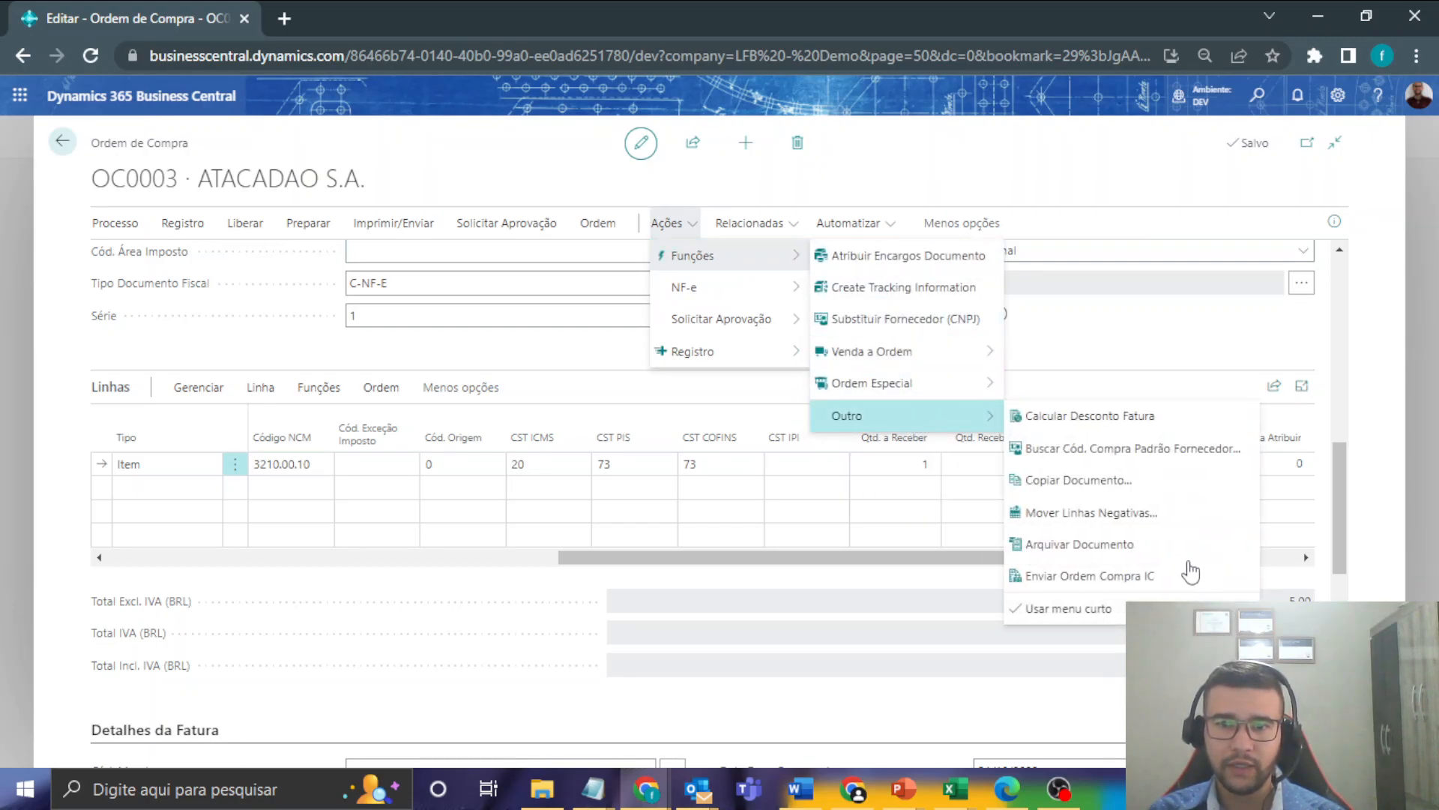
left_click(587, 381)
- Review the order's item line, totals and invoice details, including the payment terms and payment method
scroll(868, 453, "down", 3)
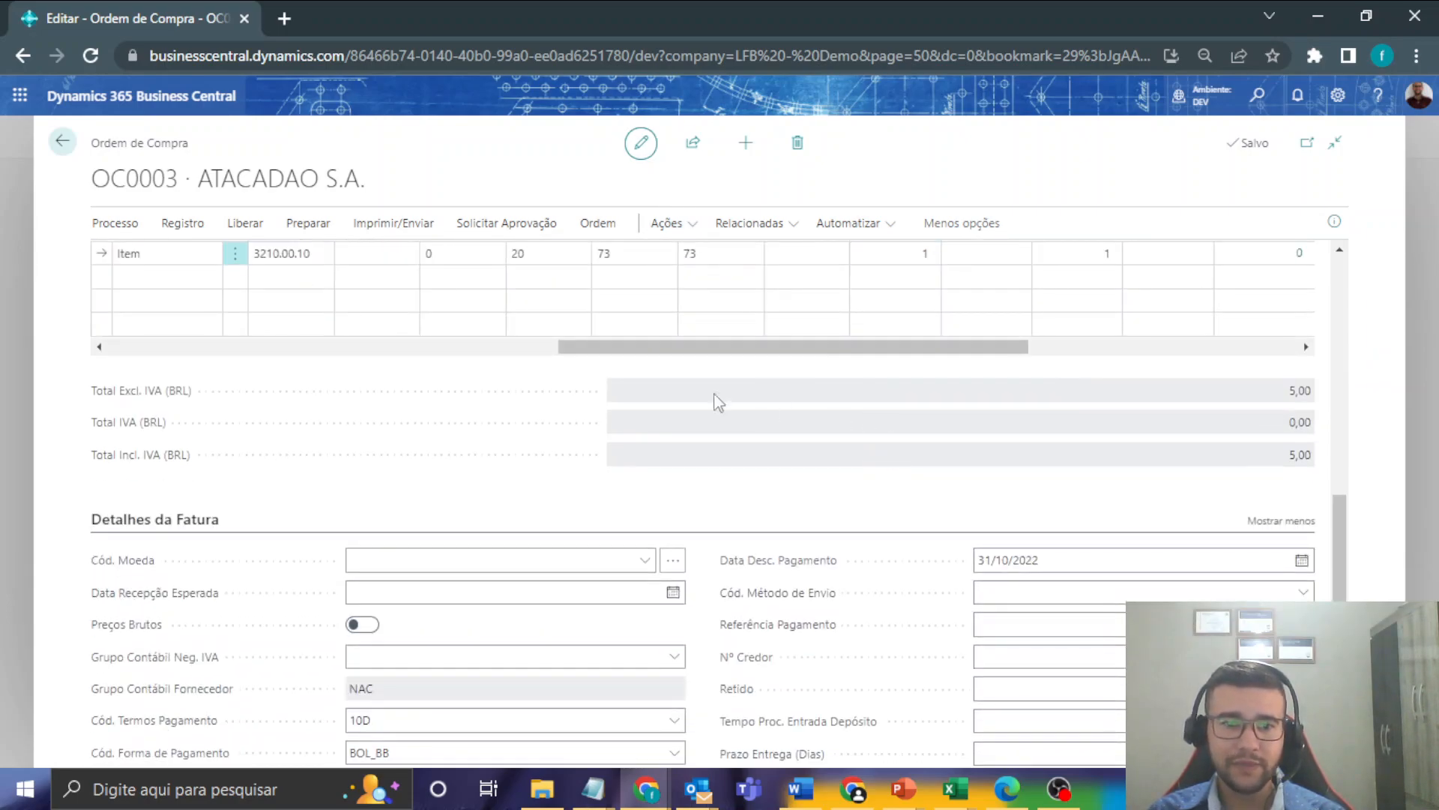
left_click(495, 346)
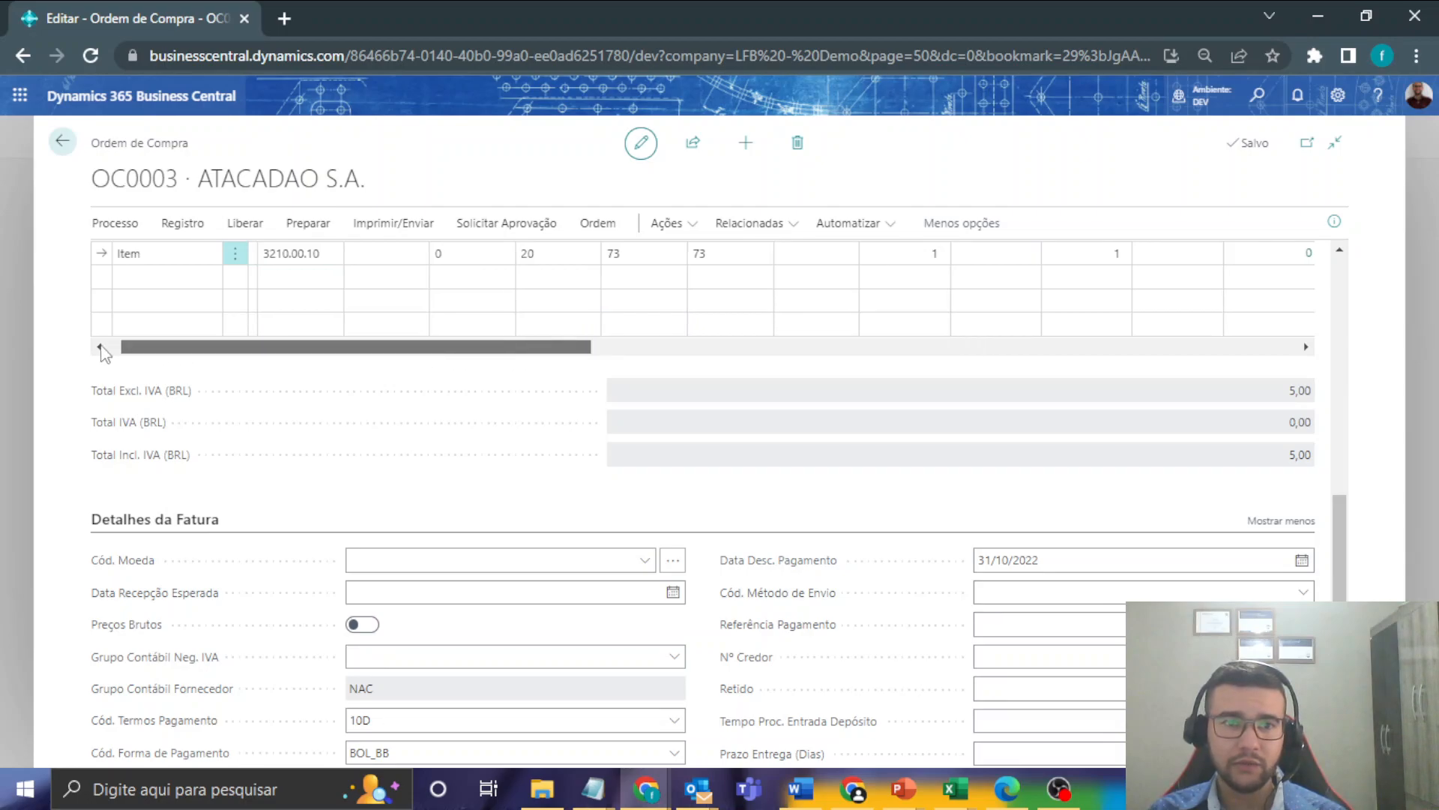
scroll(300, 412, "up", 3)
scroll(382, 417, "down", 3)
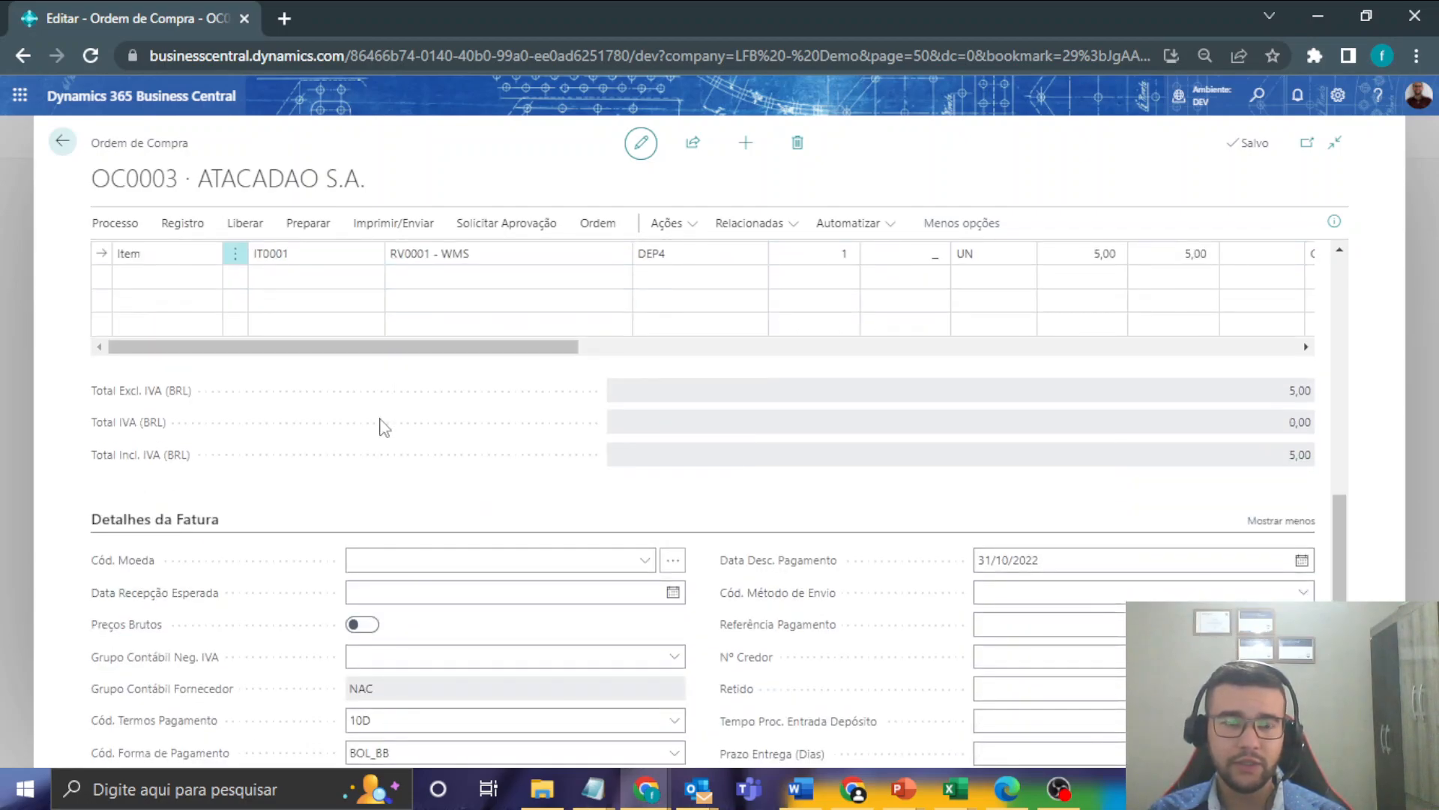
scroll(349, 492, "down", 3)
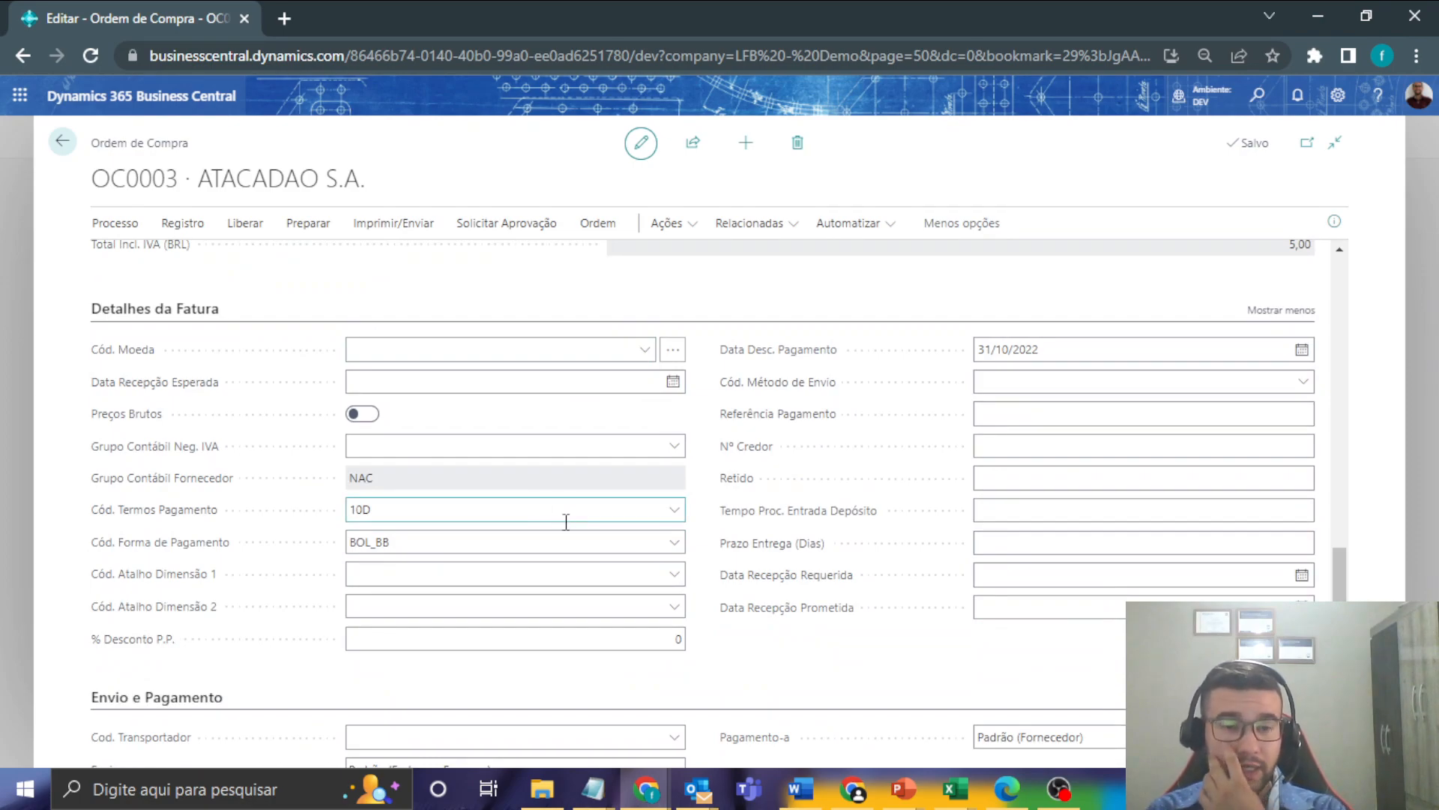
scroll(564, 498, "down", 3)
scroll(574, 488, "up", 5)
scroll(573, 480, "up", 3)
- Set Frete por Conta to Emitente in the order's NF-e fiscal data and close that form
left_click(1330, 222)
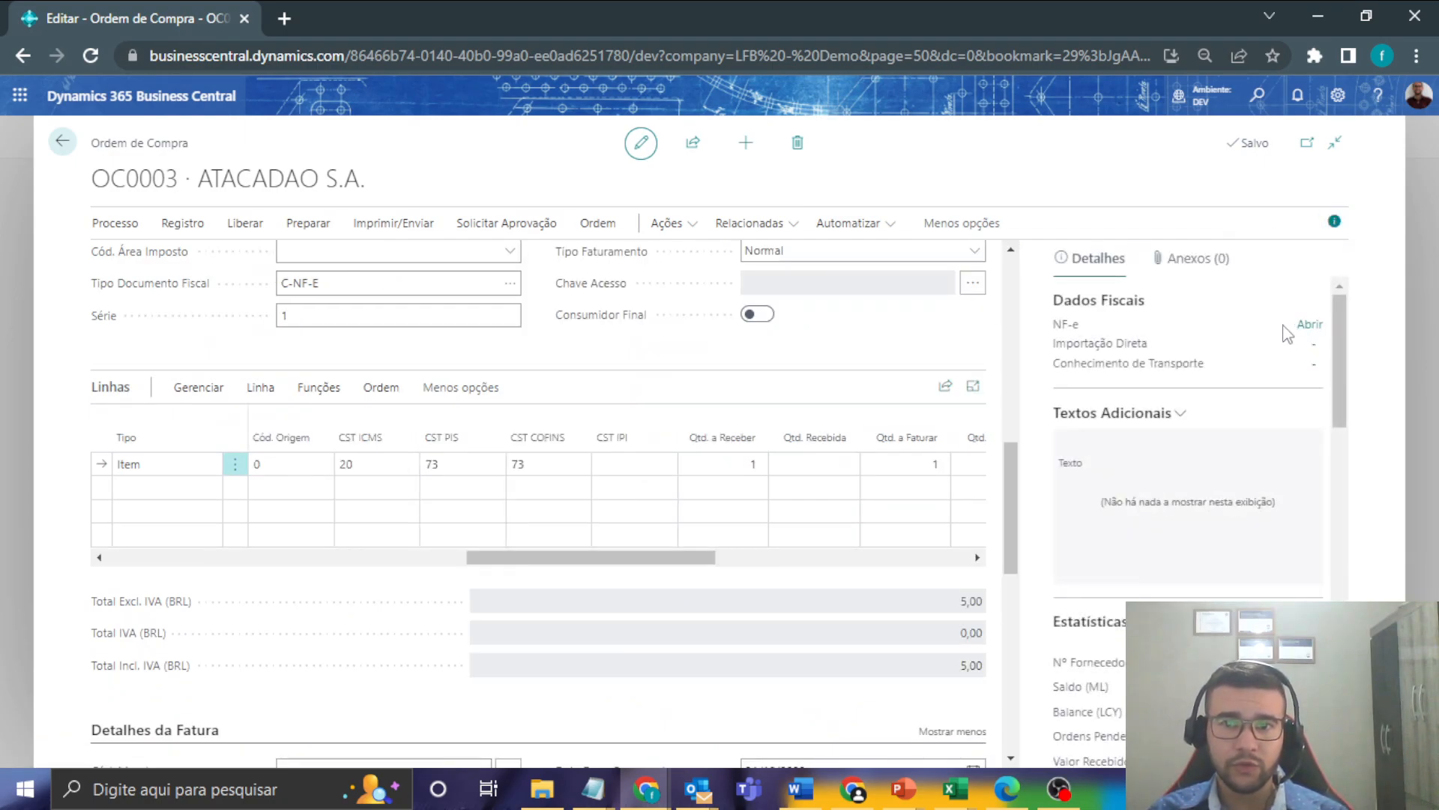
left_click(1310, 325)
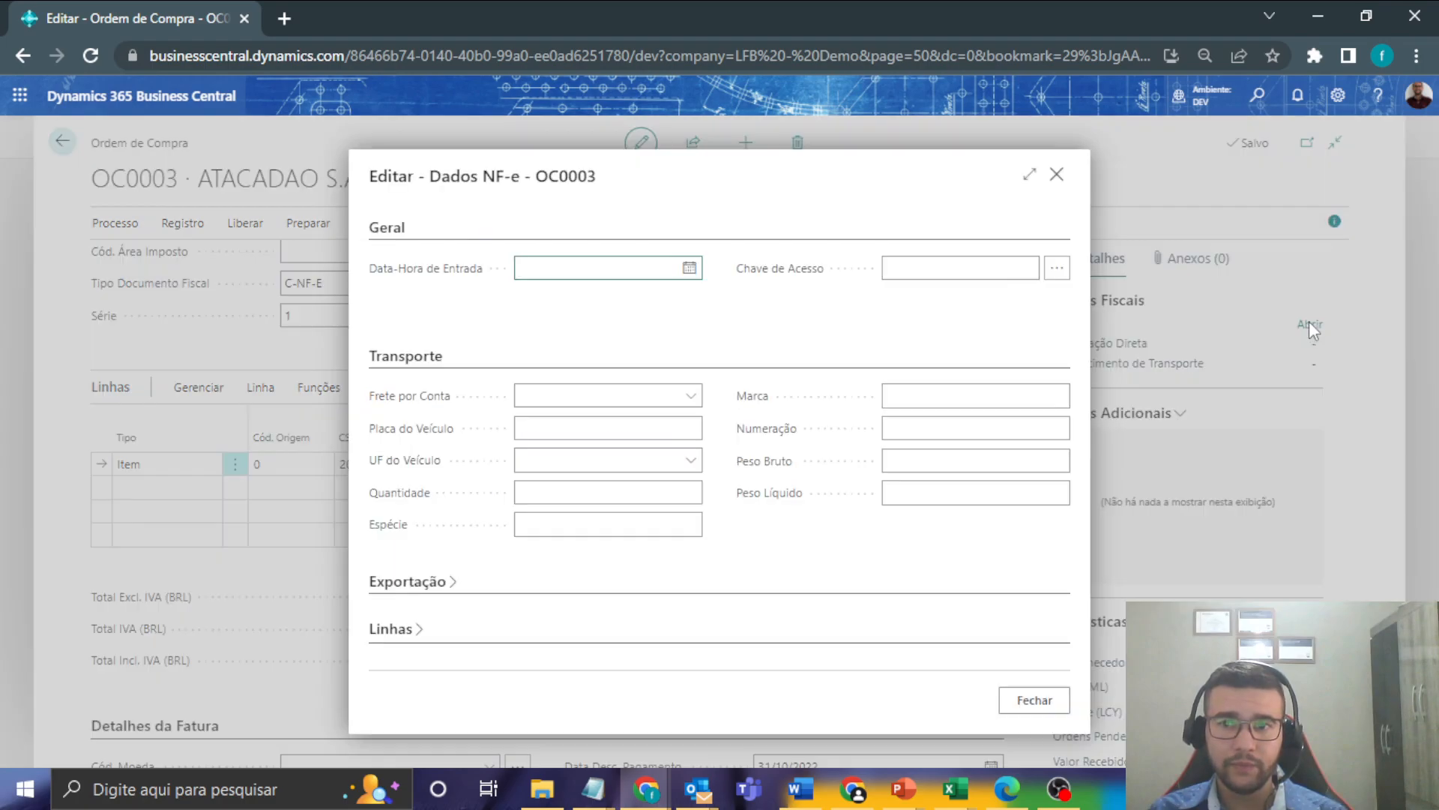
left_click(613, 402)
left_click(597, 434)
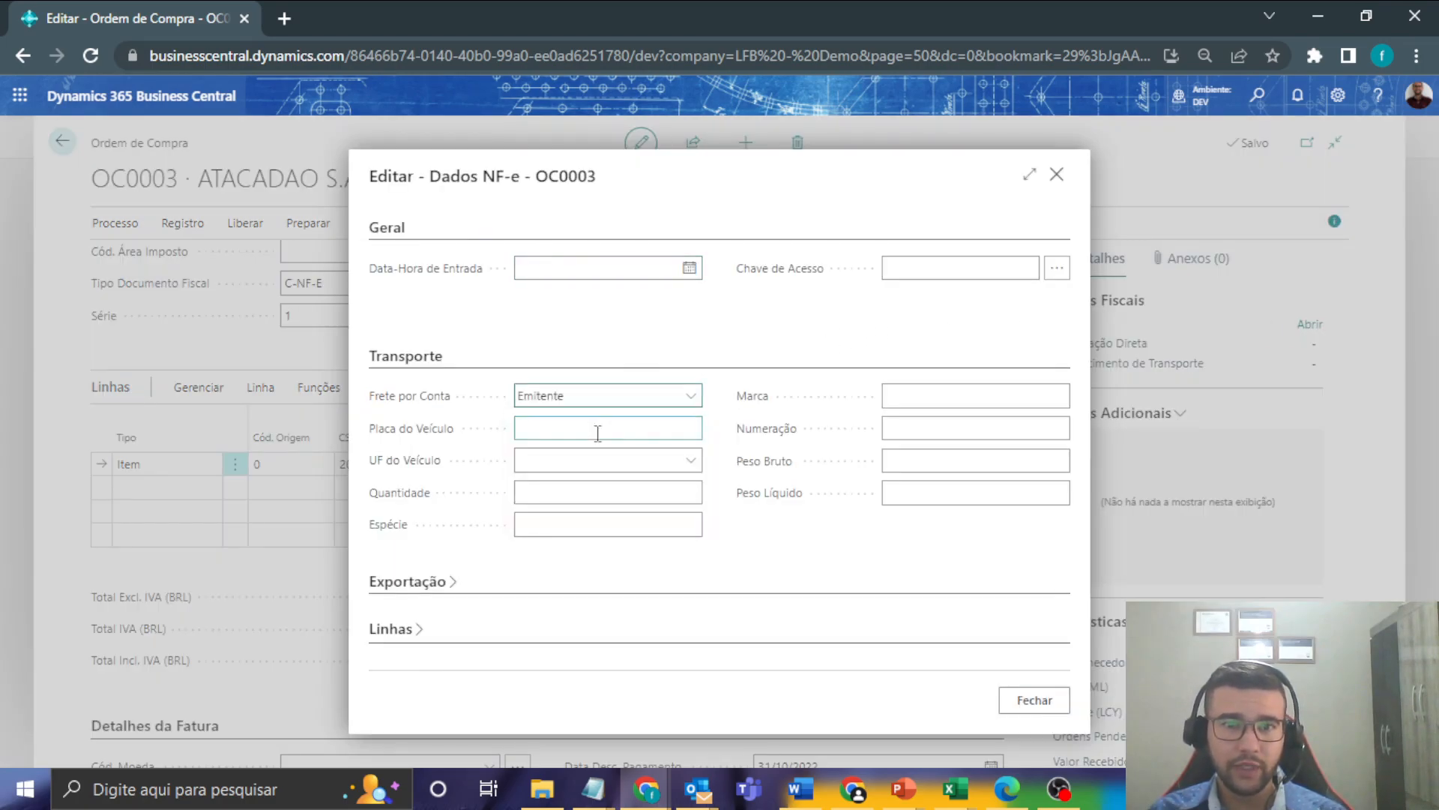
left_click(1012, 700)
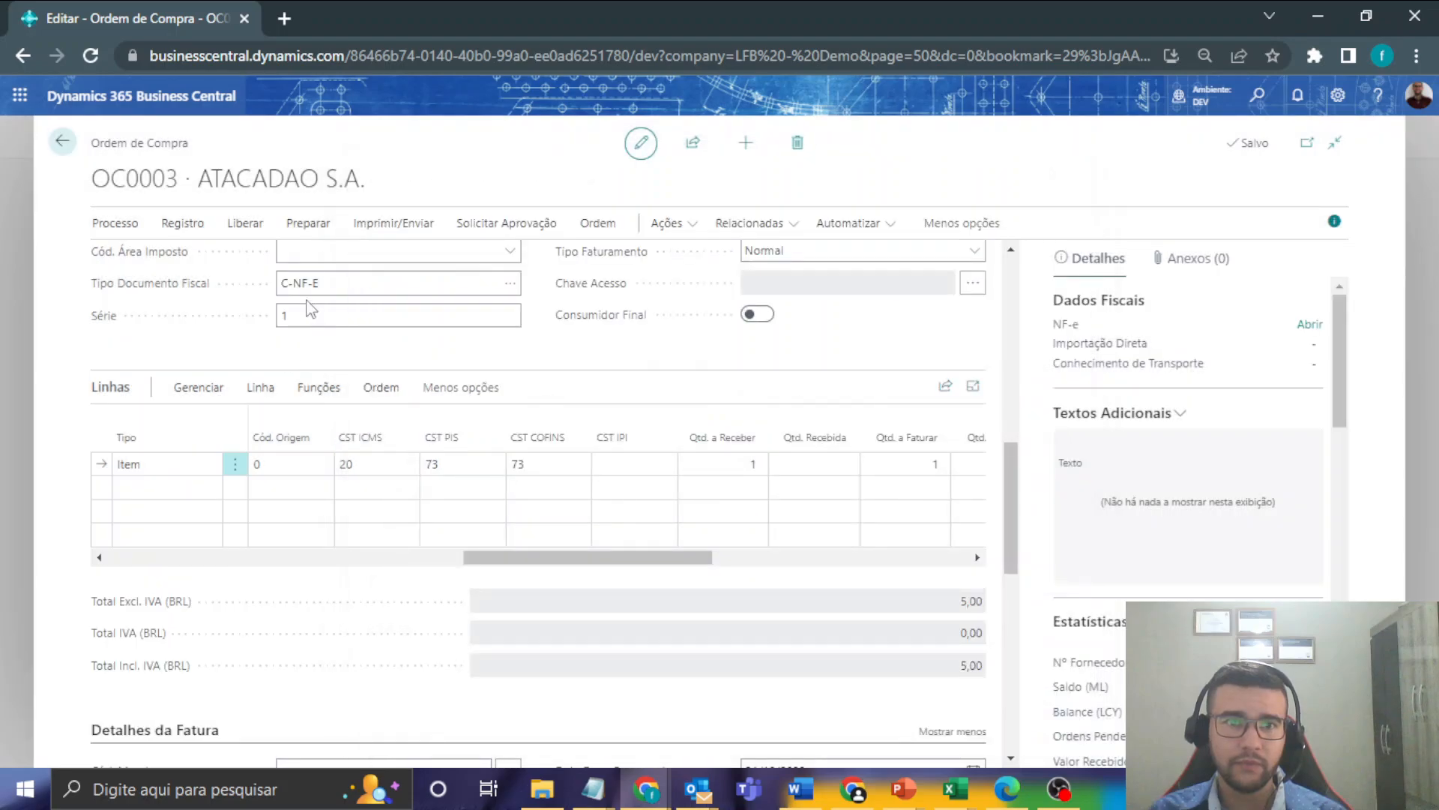
- Preview the order's posting entries with Verificar Contabilização and close the preview
left_click(187, 224)
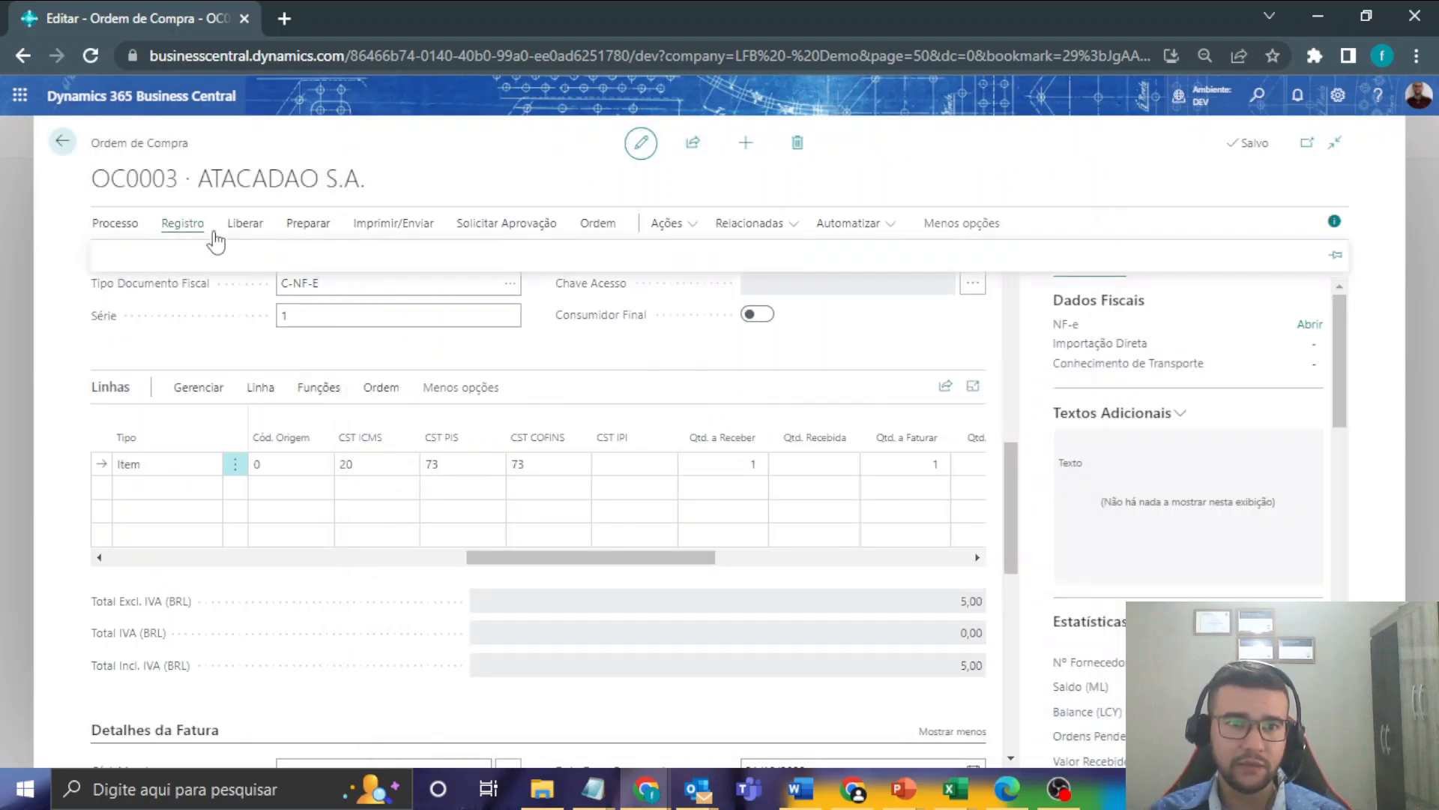
left_click(536, 259)
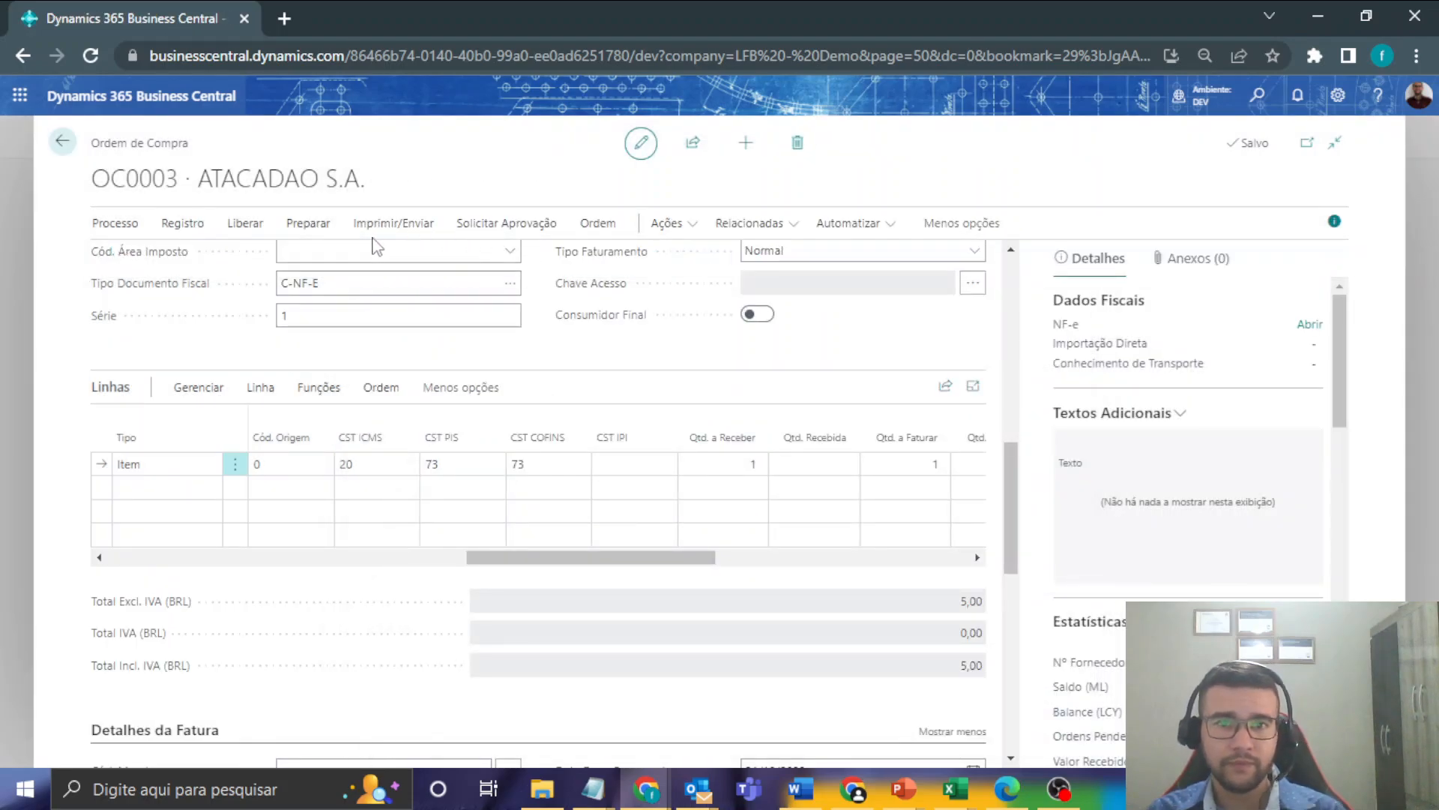
key("Escape")
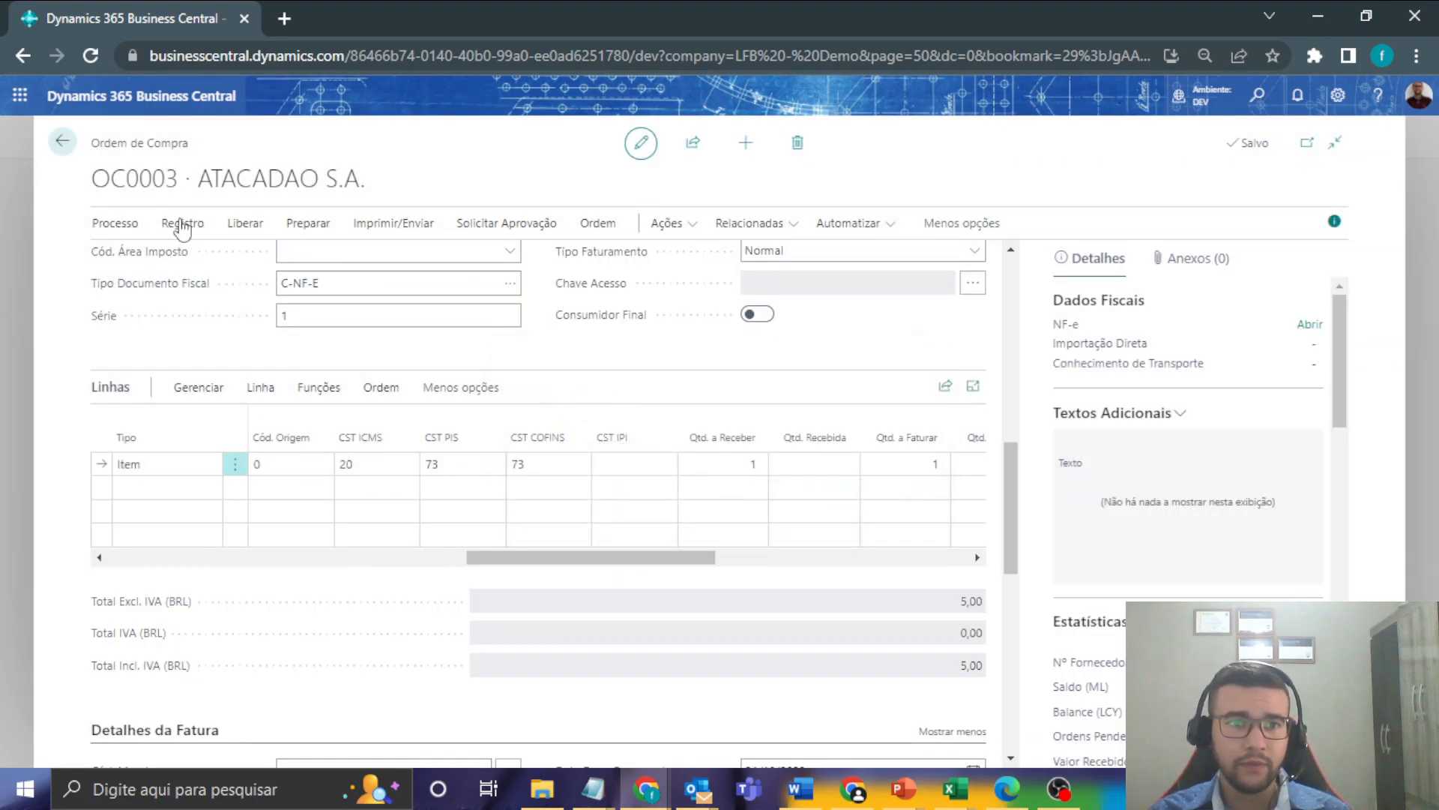
left_click(180, 226)
left_click(180, 225)
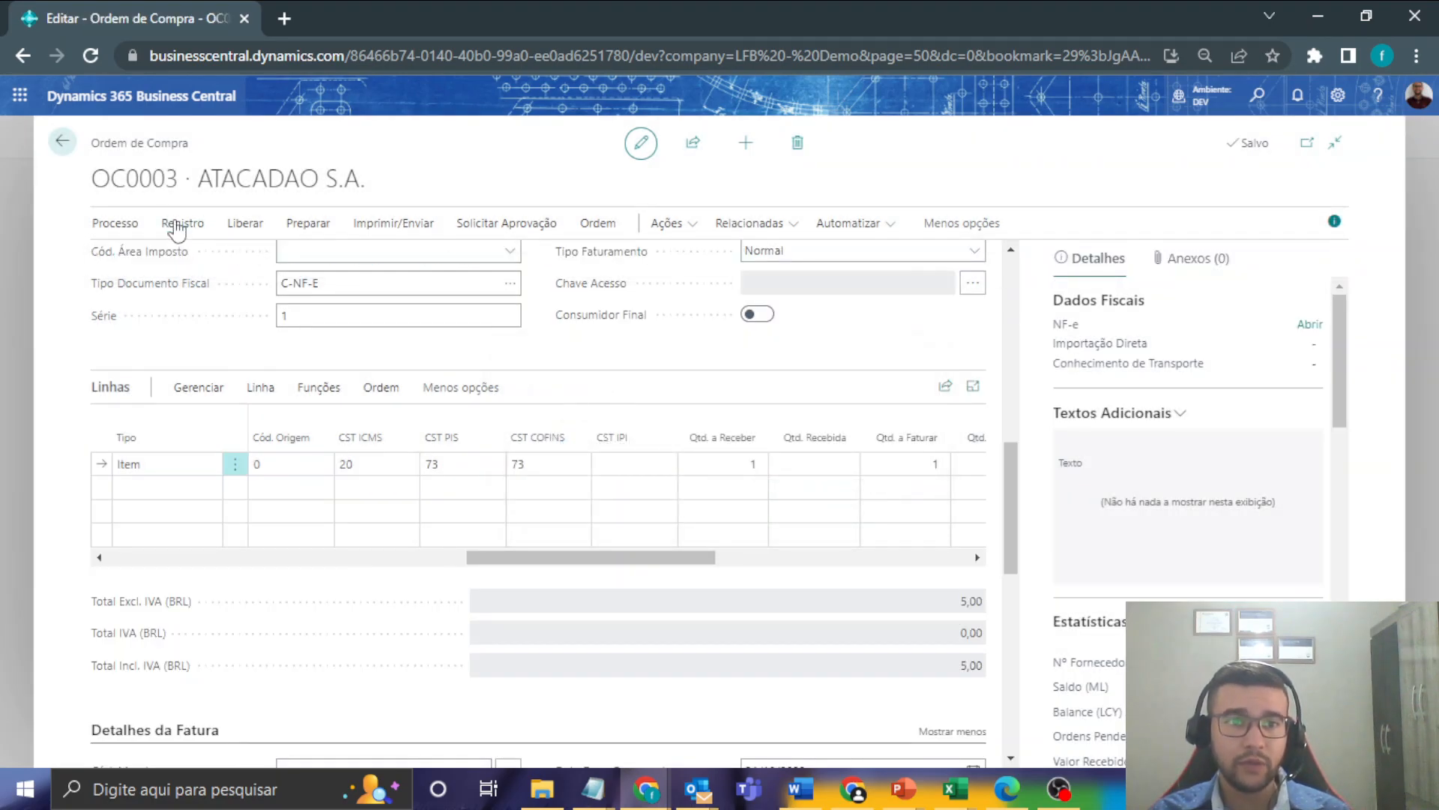
left_click(180, 228)
left_click(408, 291)
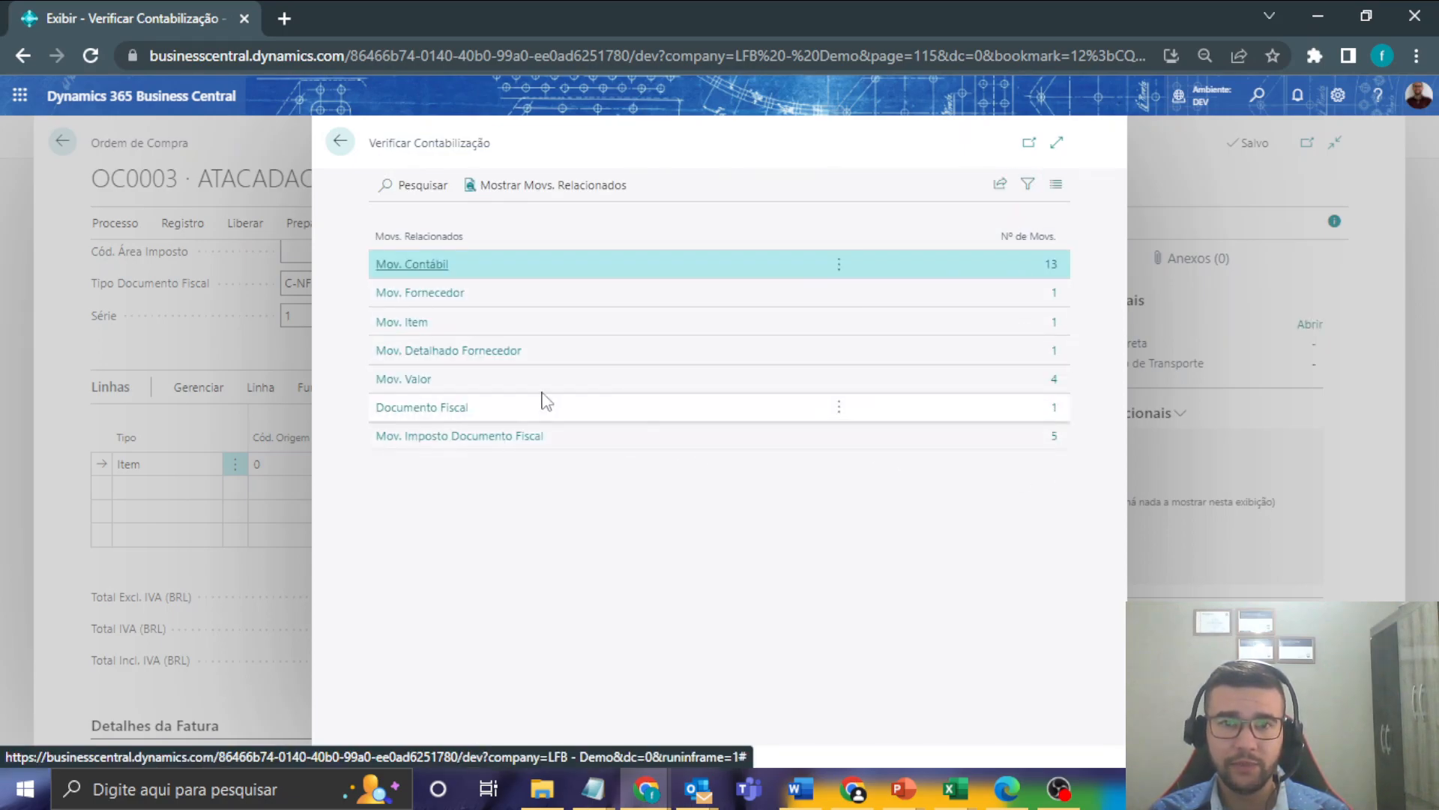
left_click(179, 292)
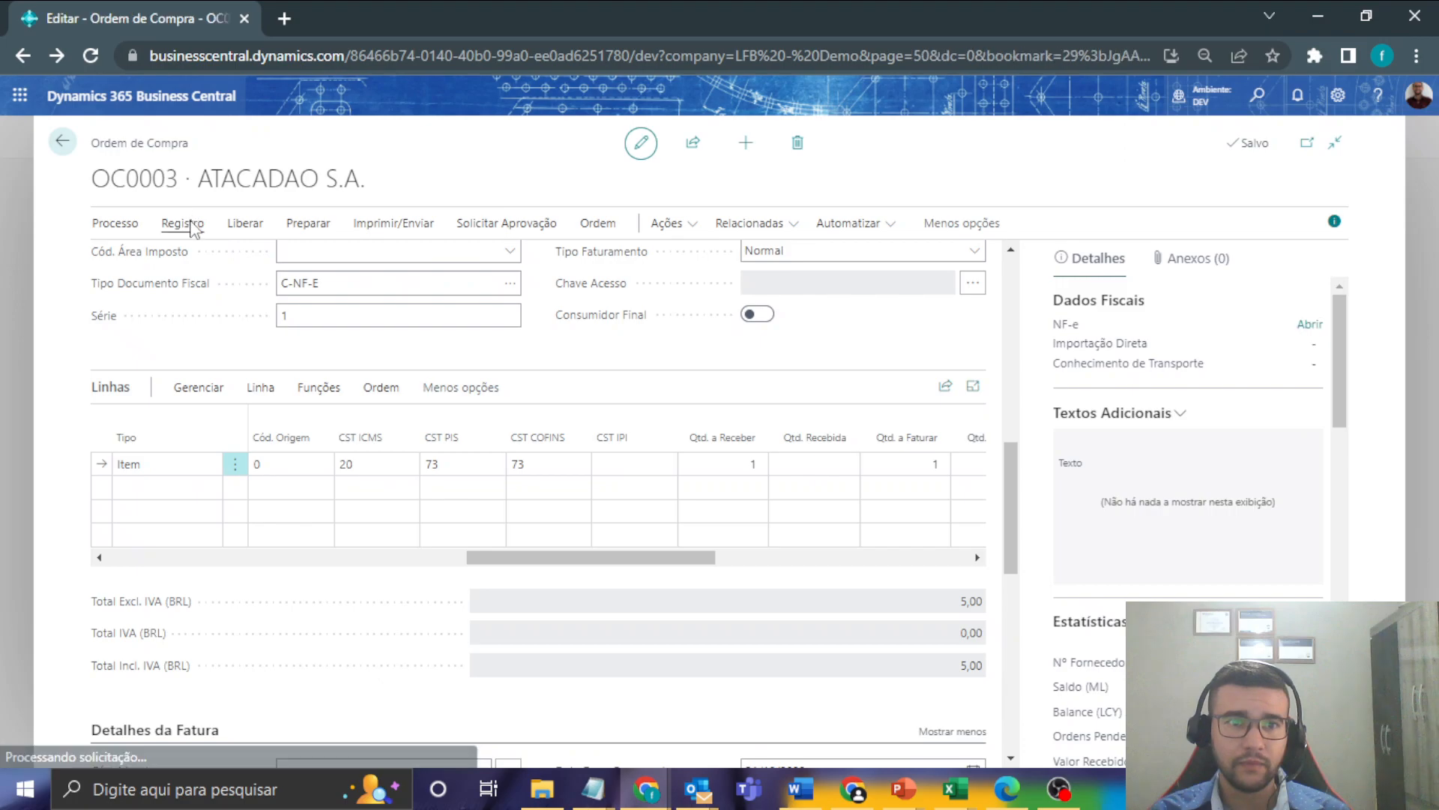
- Register purchase order OC0003 with the Receber e Faturar option and open the resulting registered invoice
left_click(186, 227)
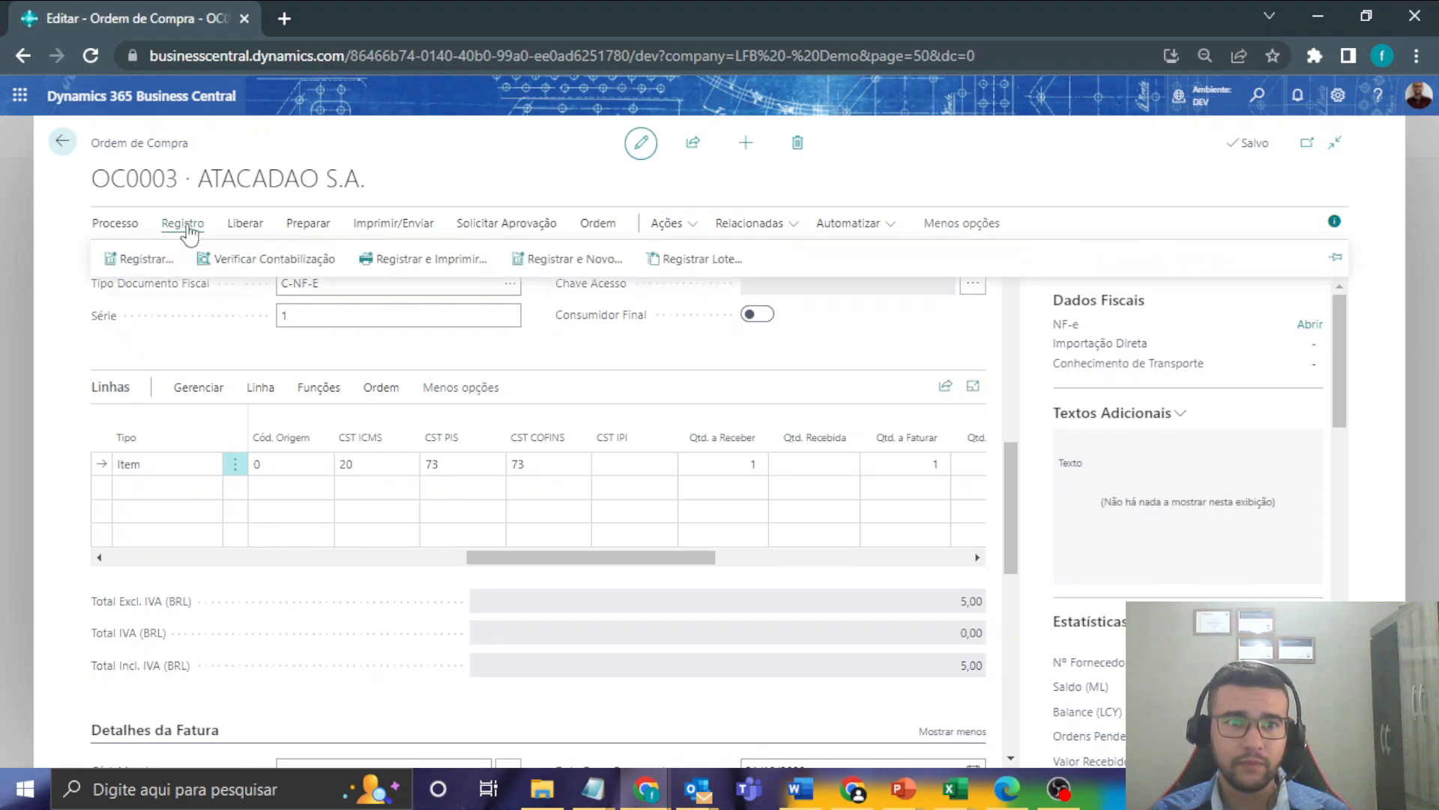
left_click(147, 263)
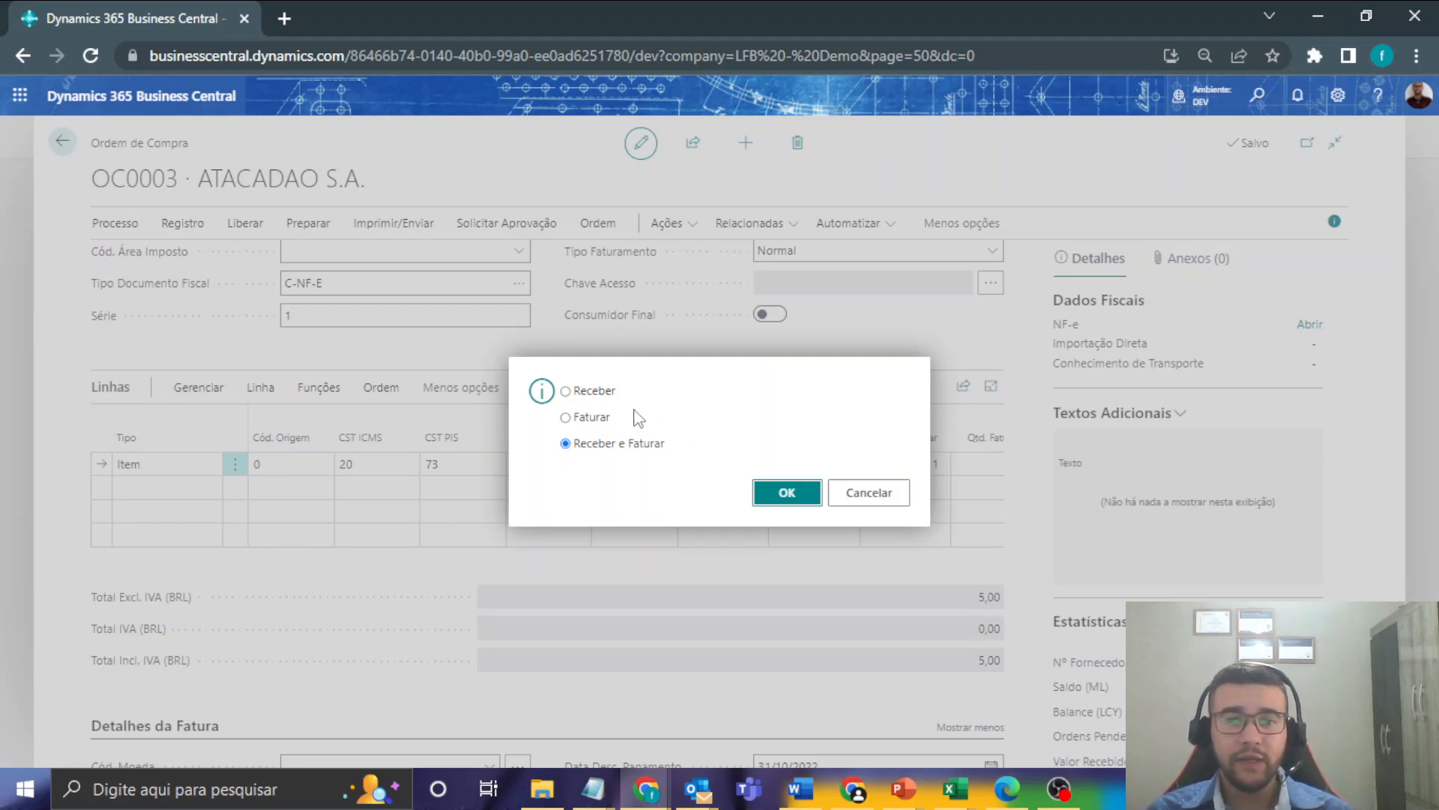
left_click(780, 497)
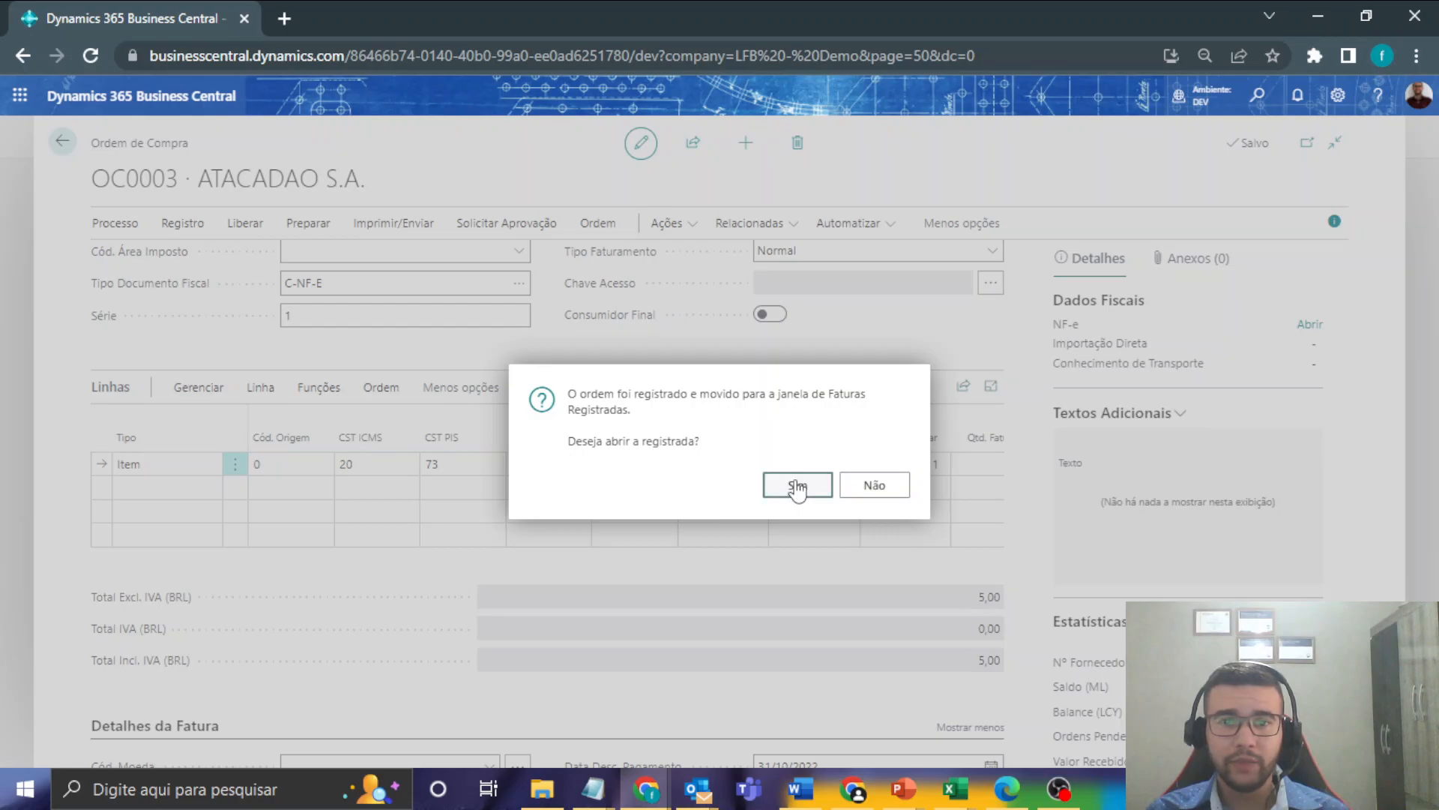
key("Return")
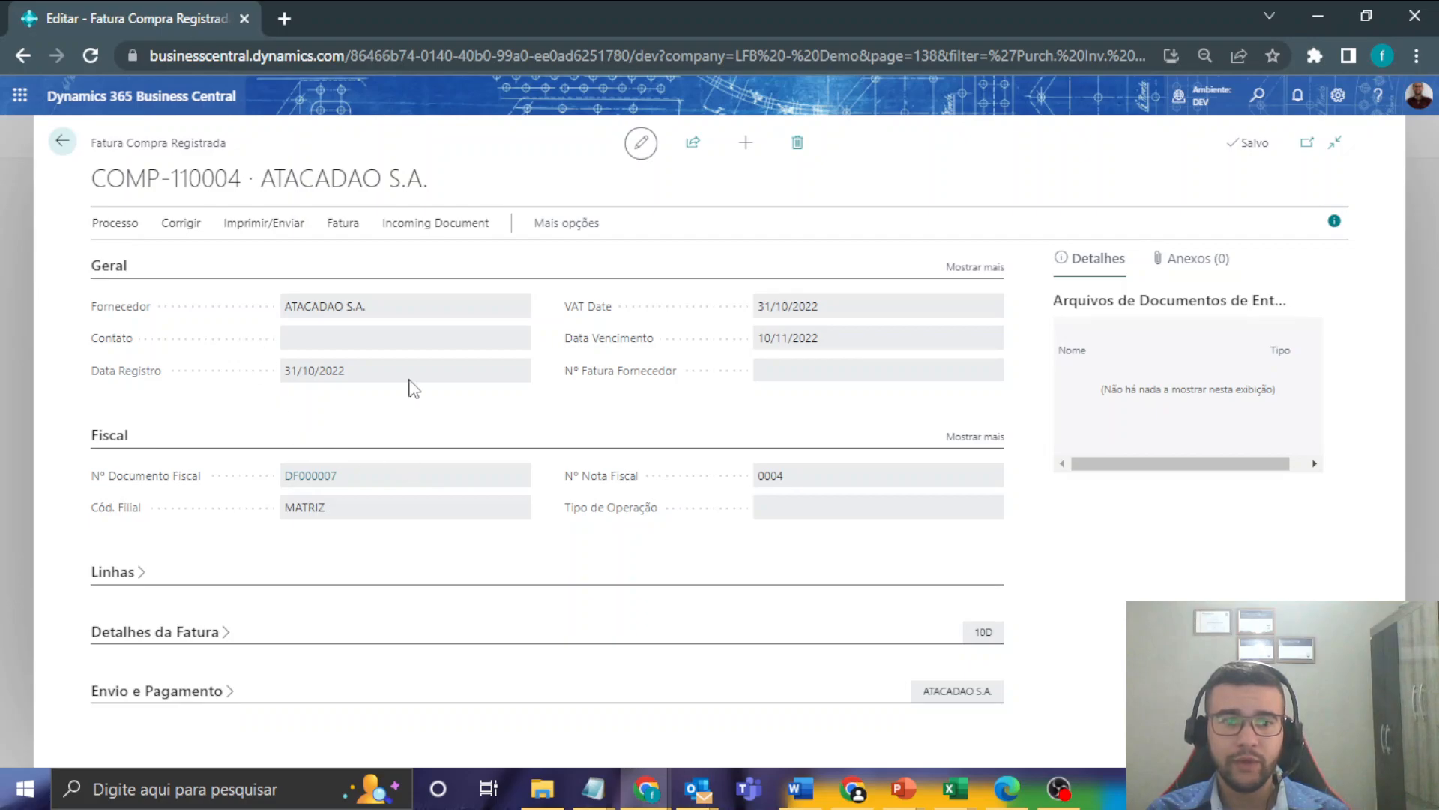
- Leave the registered invoice and examine the item movements behind item IT0001's inventory quantity from the Itens list
left_click(61, 141)
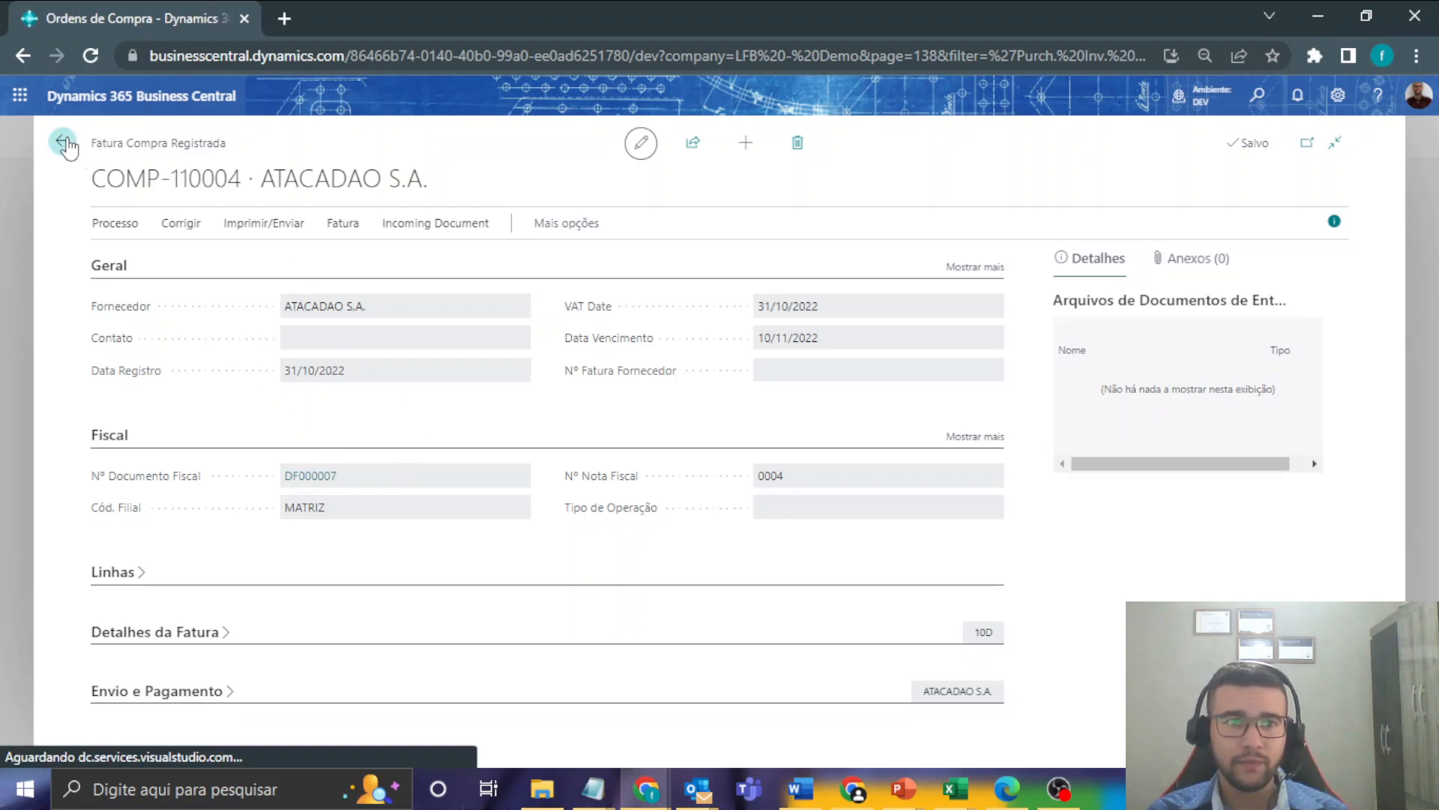
left_click(73, 142)
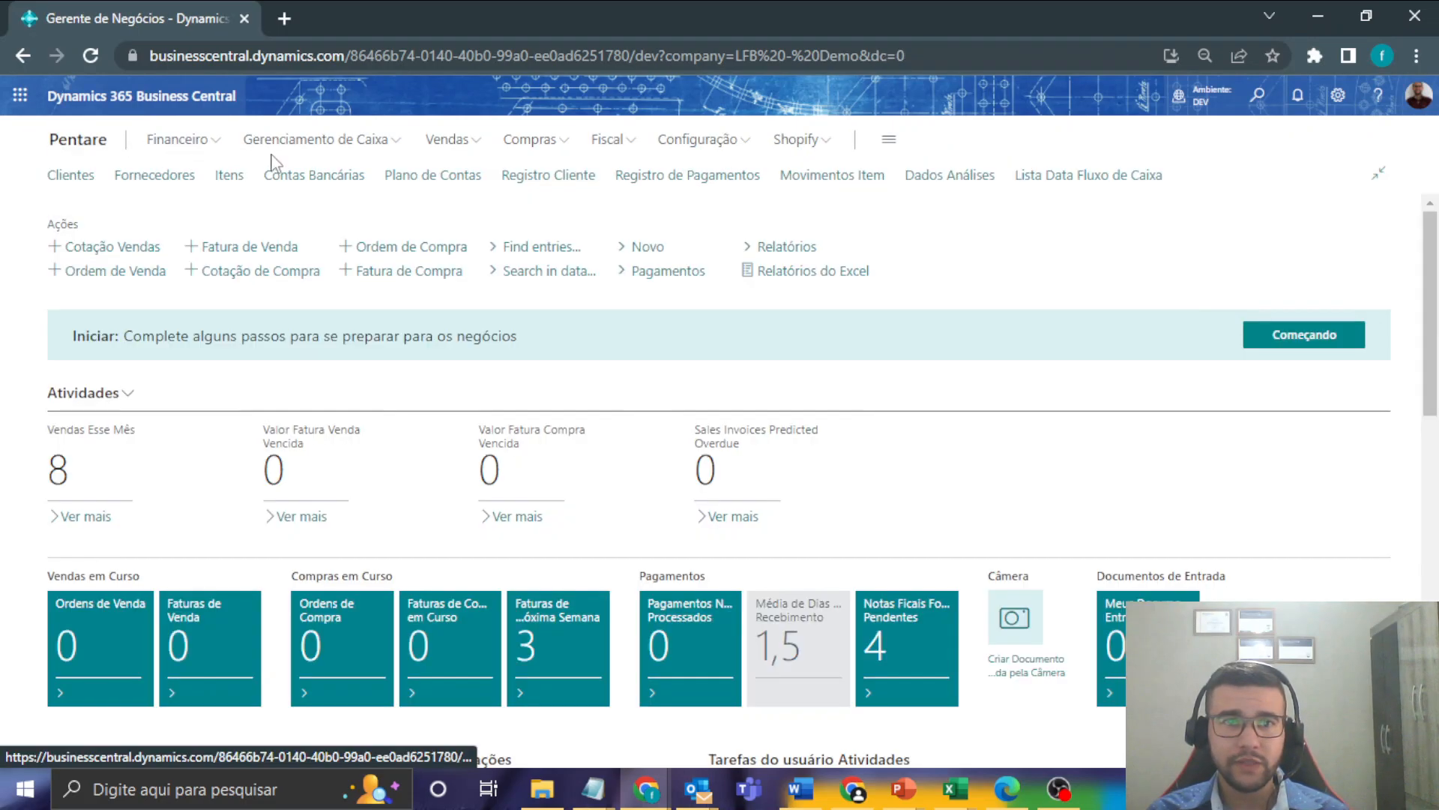
left_click(218, 177)
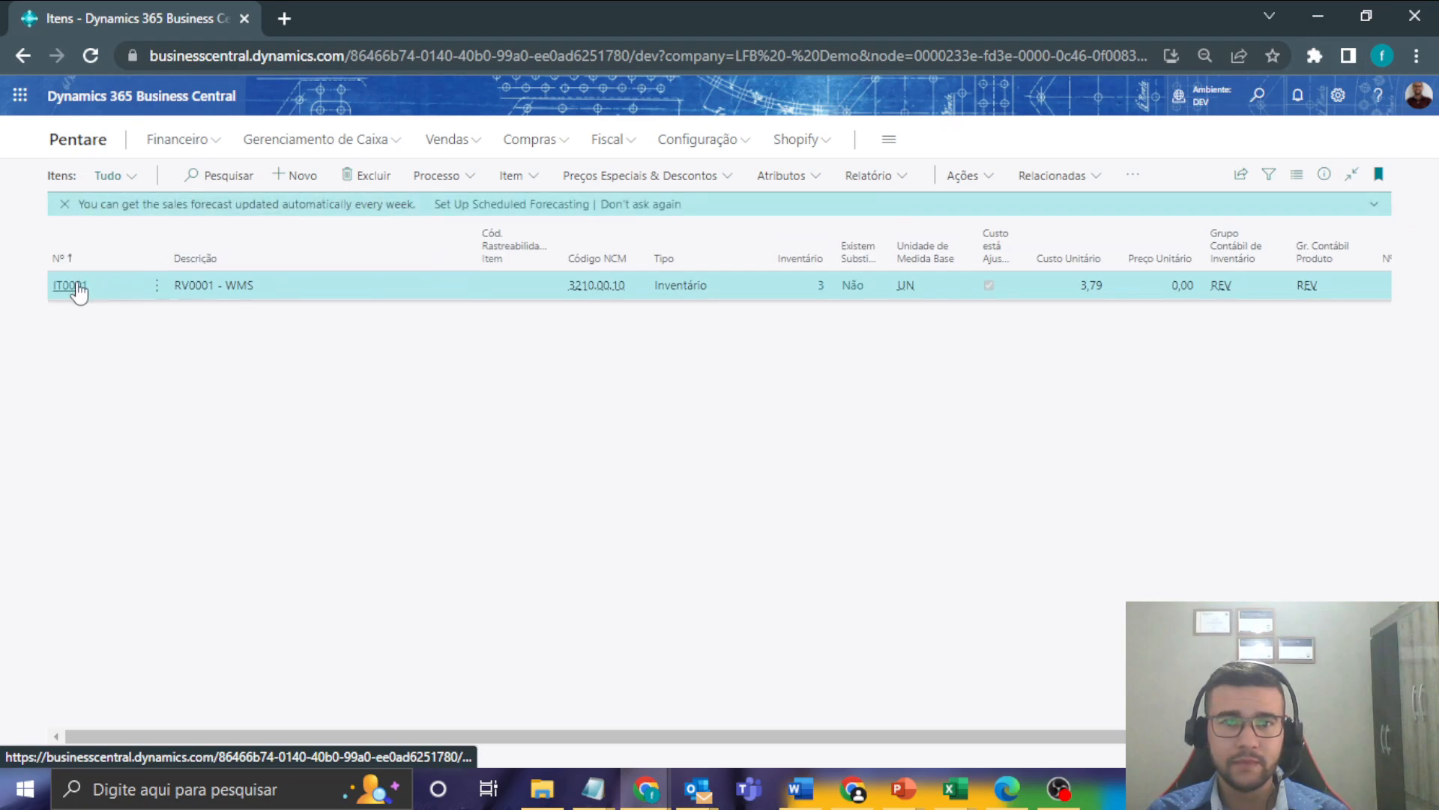
left_click(822, 290)
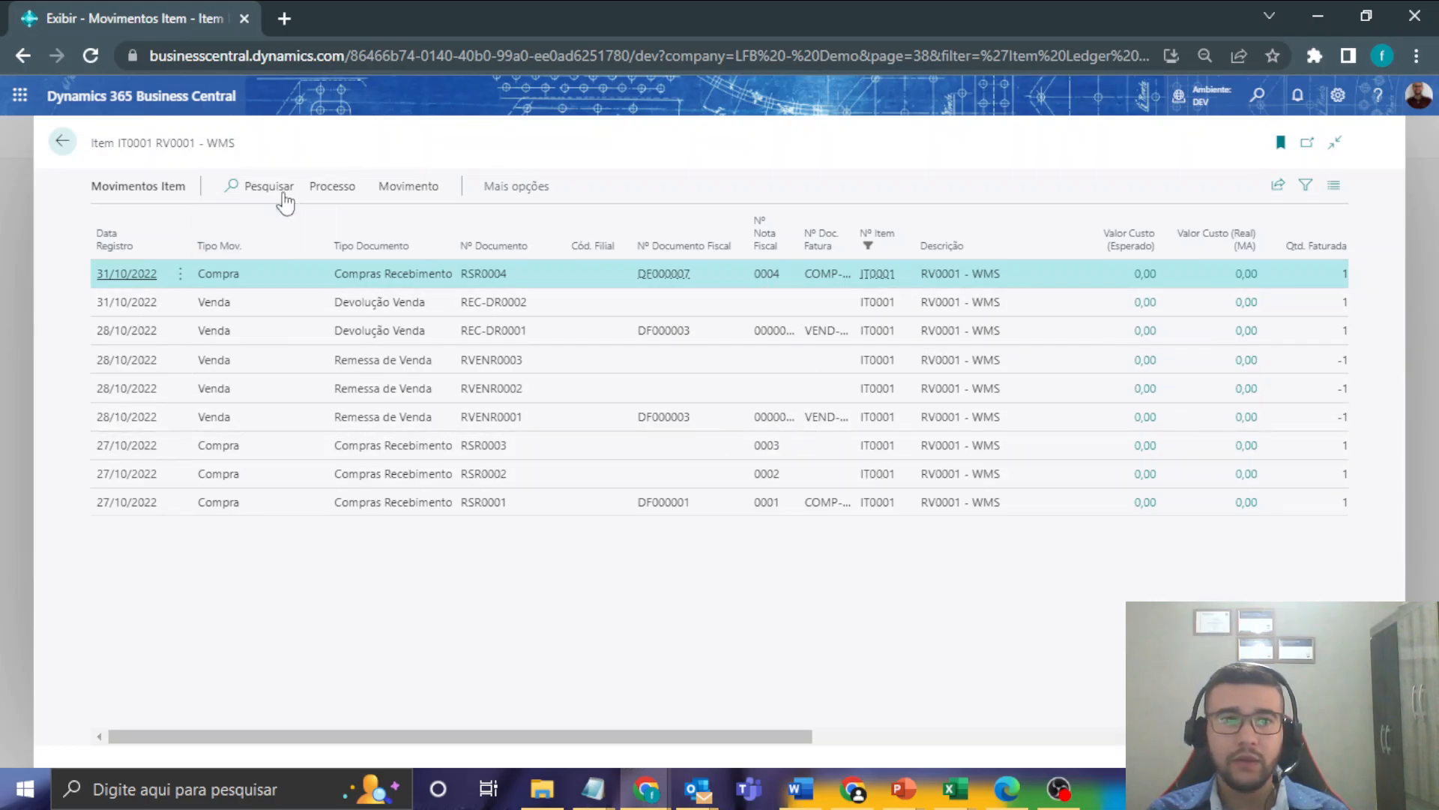
left_click(62, 142)
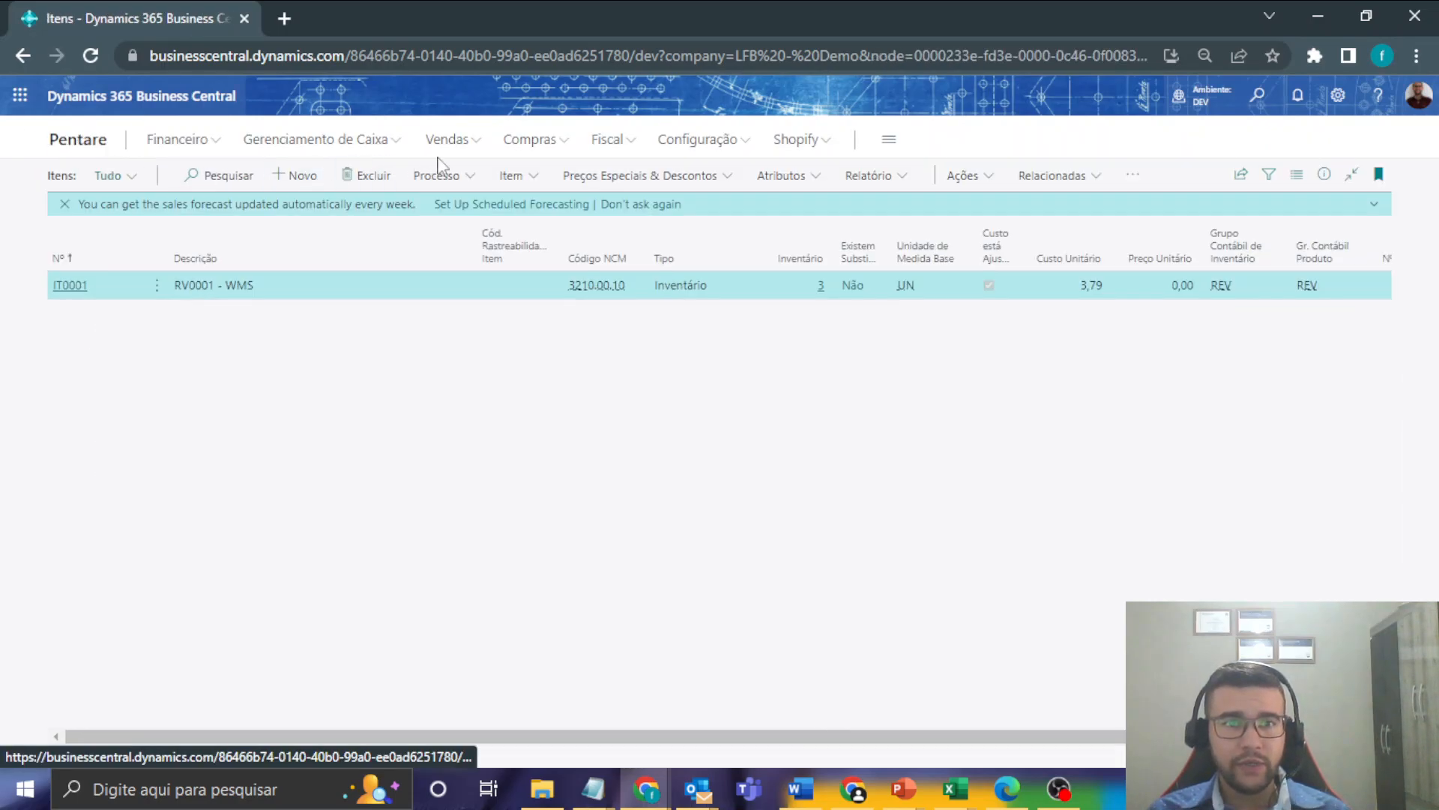
- Create a new purchase order for supplier ATACADAO S.A. with Nº Nota Fiscal 0005
left_click(532, 139)
left_click(295, 201)
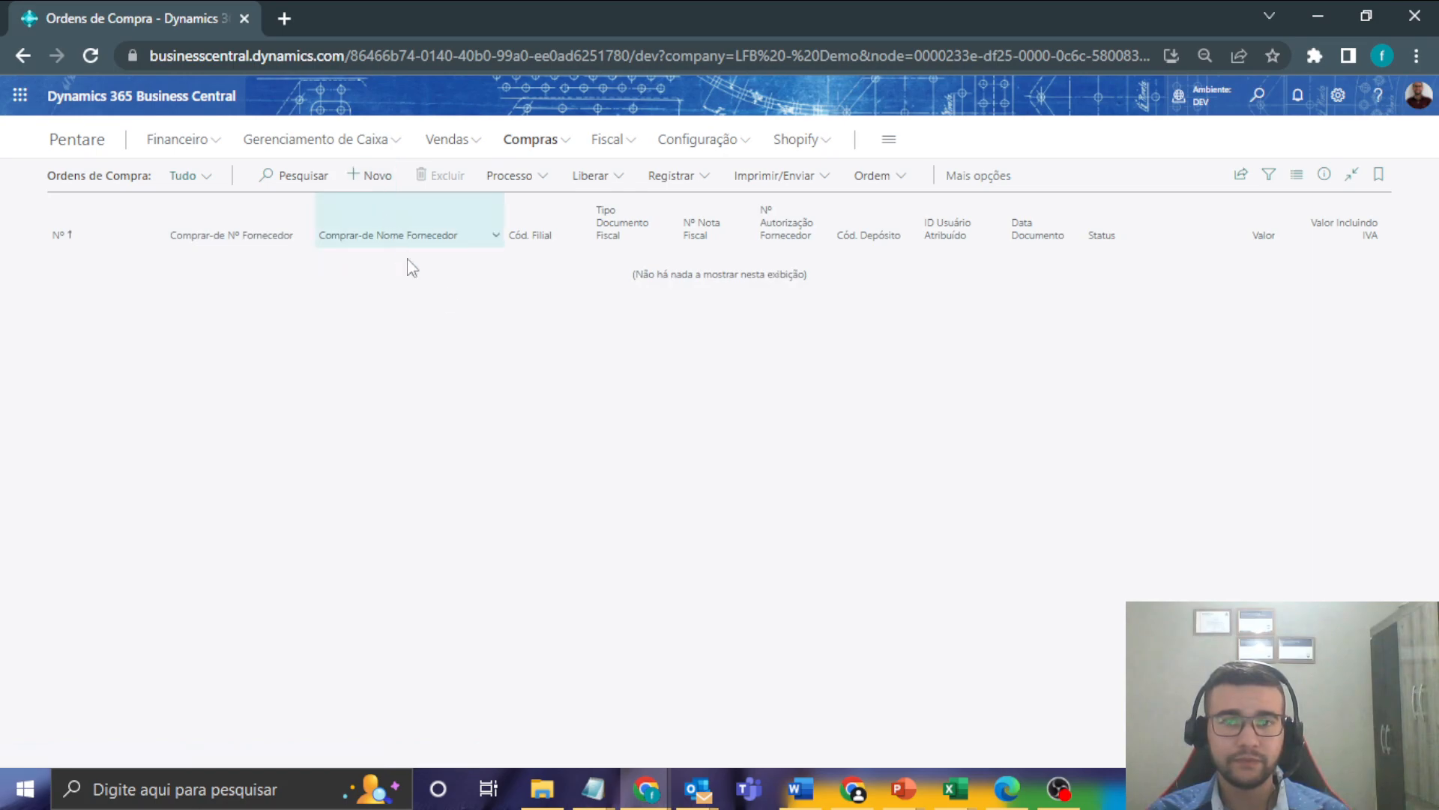
key("alt+n")
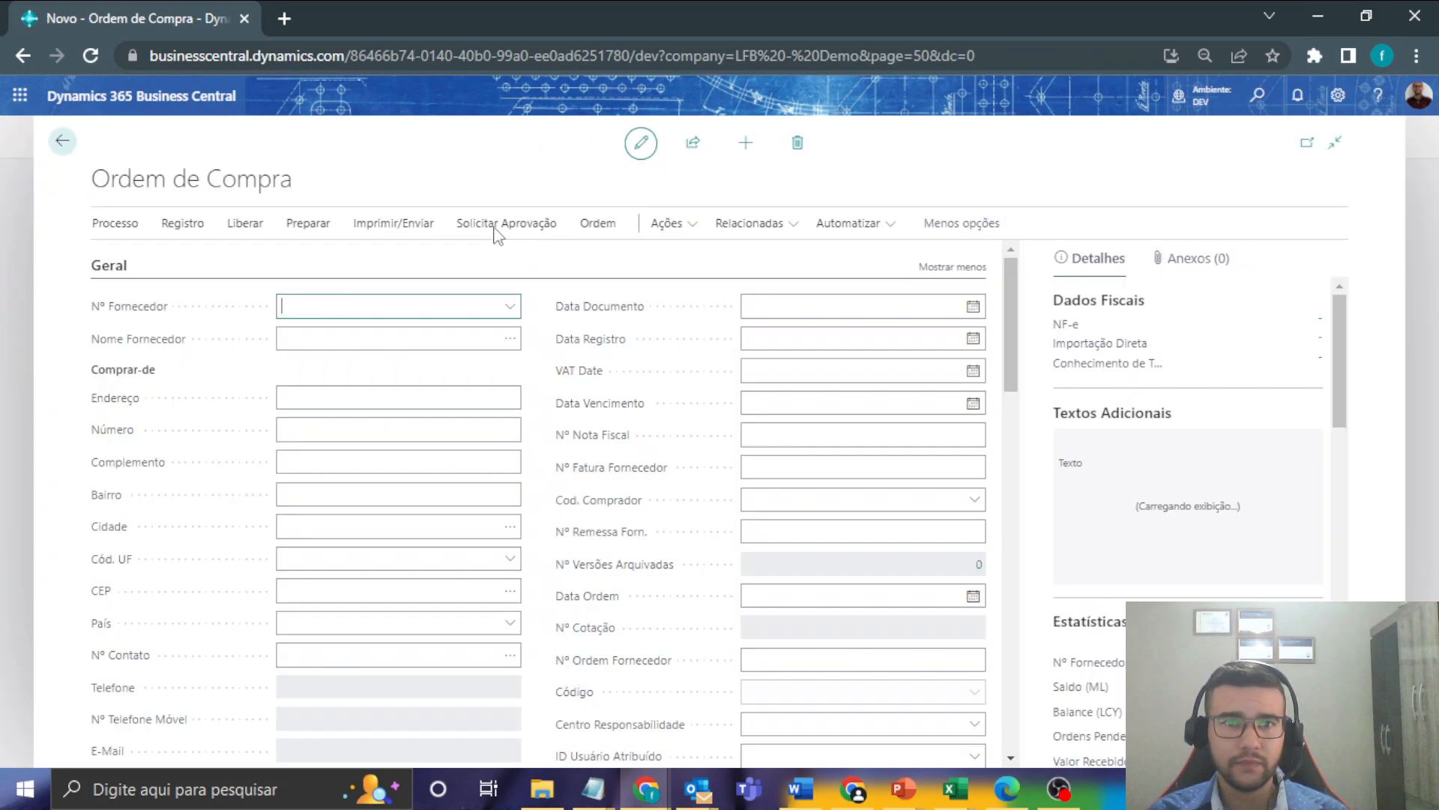
left_click(510, 306)
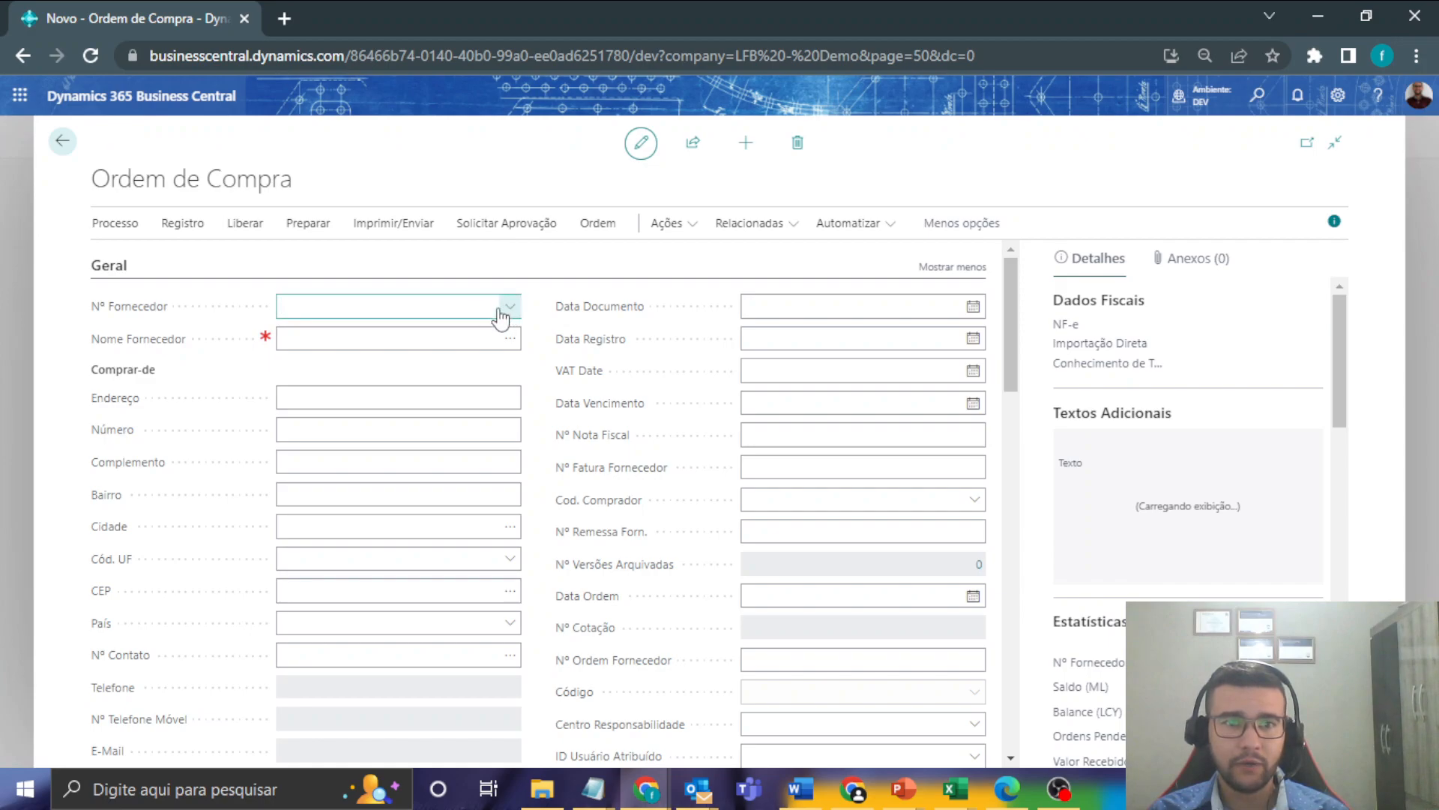
left_click(411, 384)
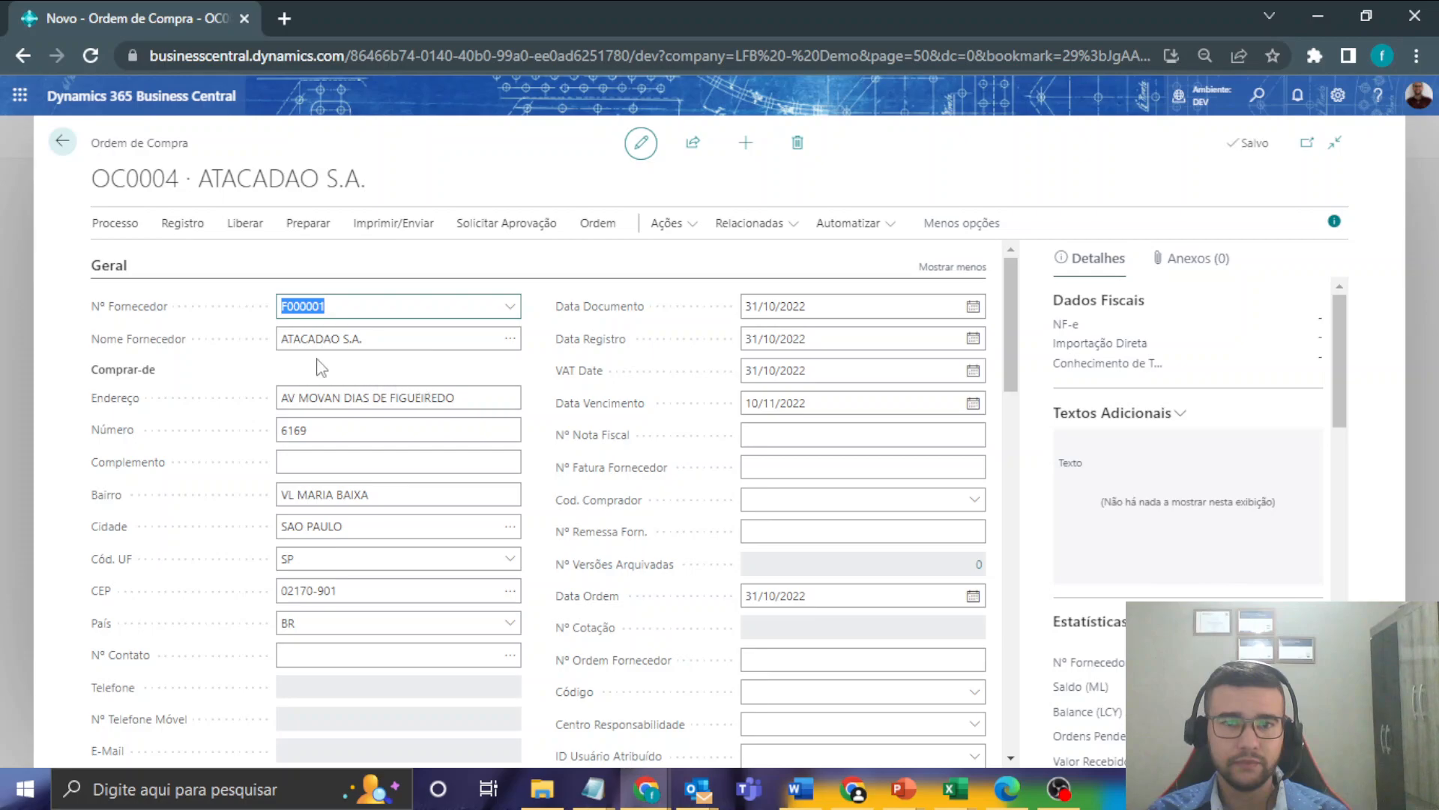
left_click(759, 429)
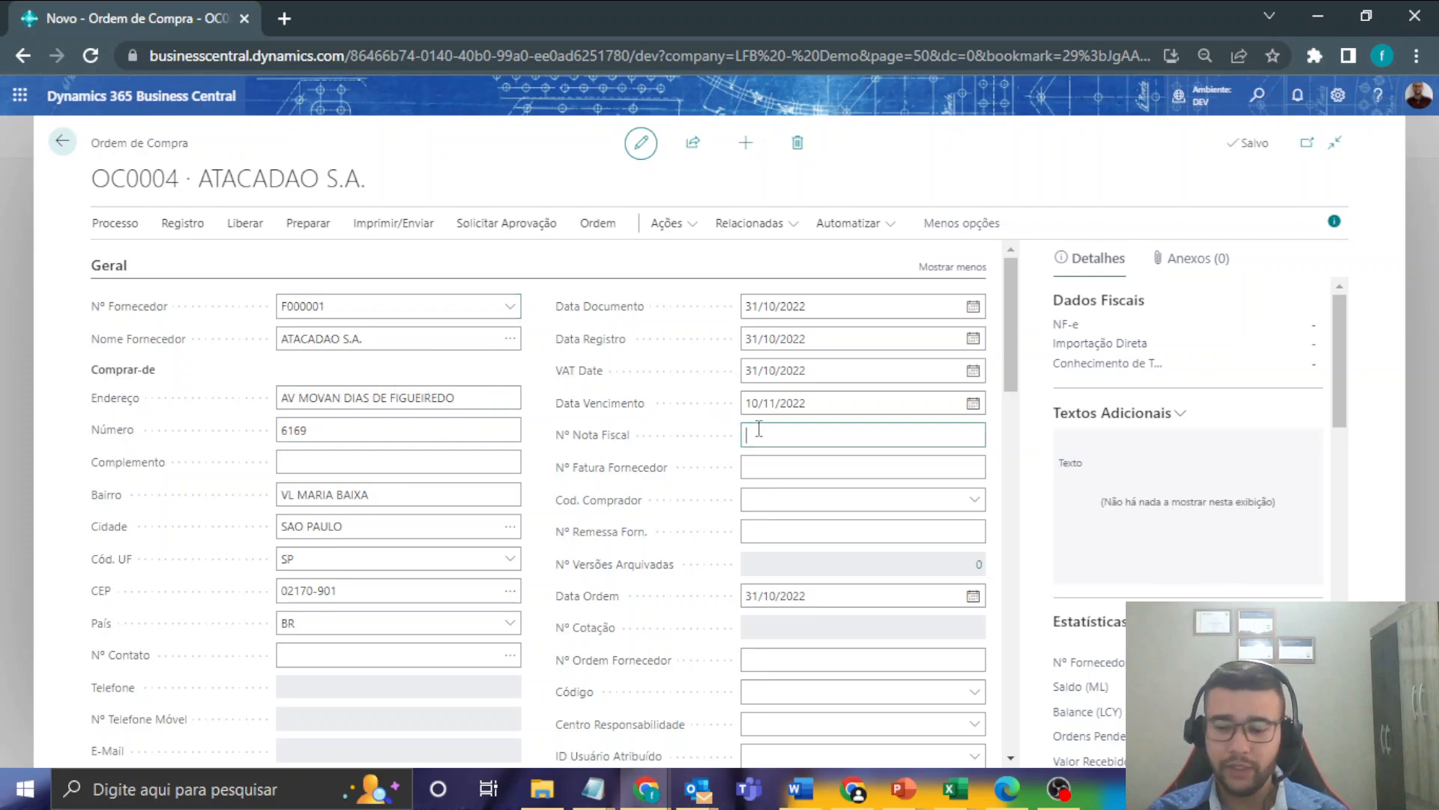
key("Tab")
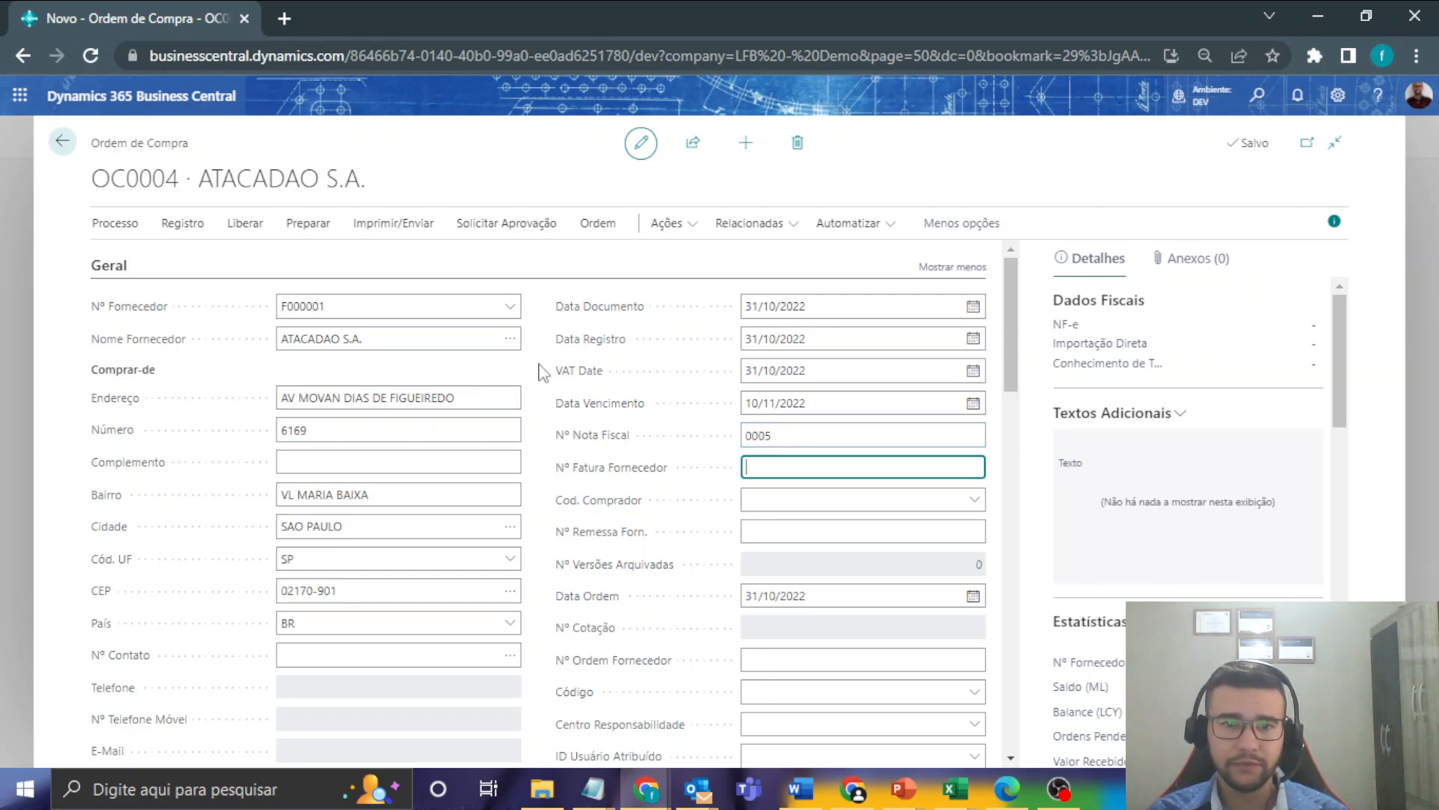
- Set the new order's Cód. Filial to MATRIZ and its Cód. NOP to C.REVENDA
scroll(543, 373, "down", 5)
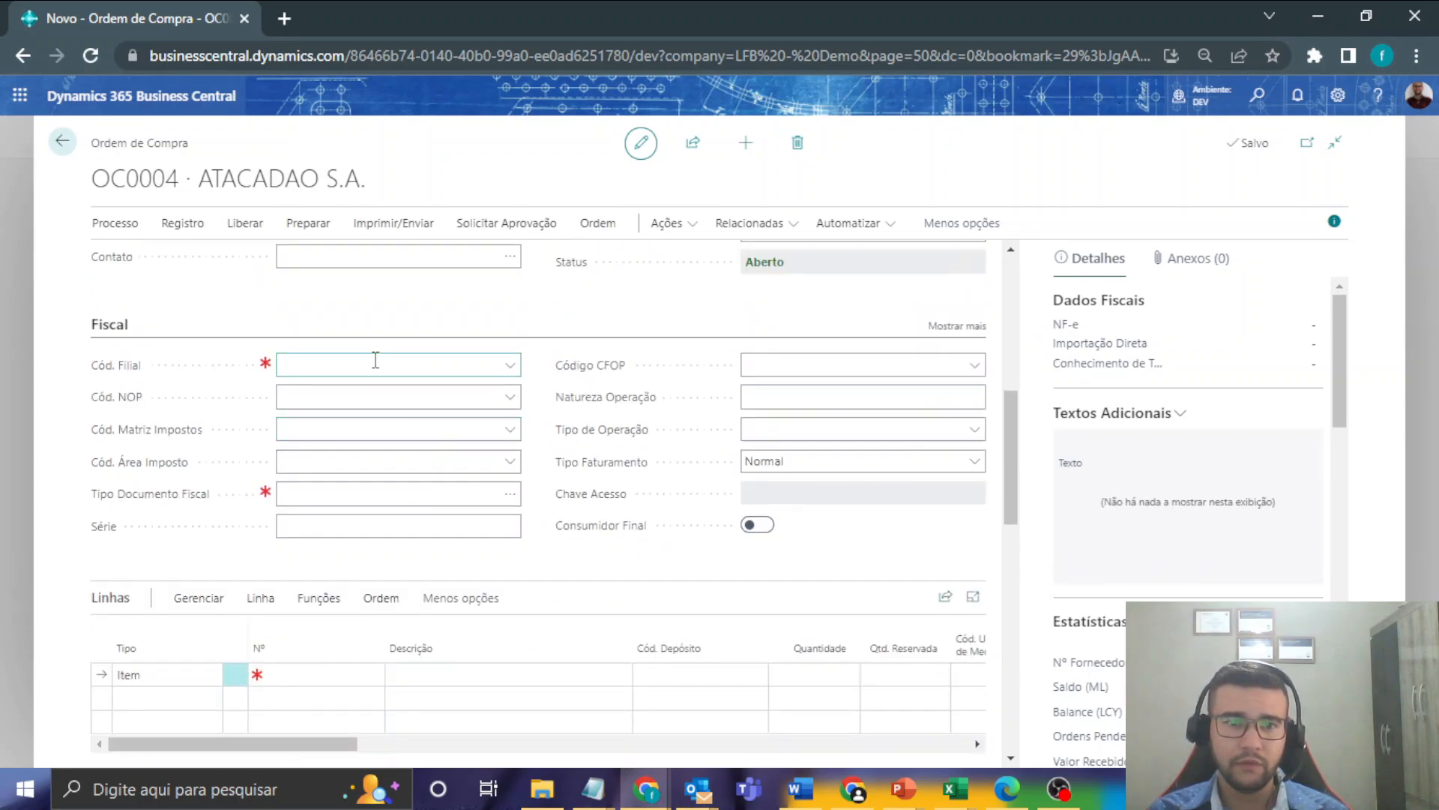
left_click(376, 360)
left_click(361, 445)
left_click(366, 402)
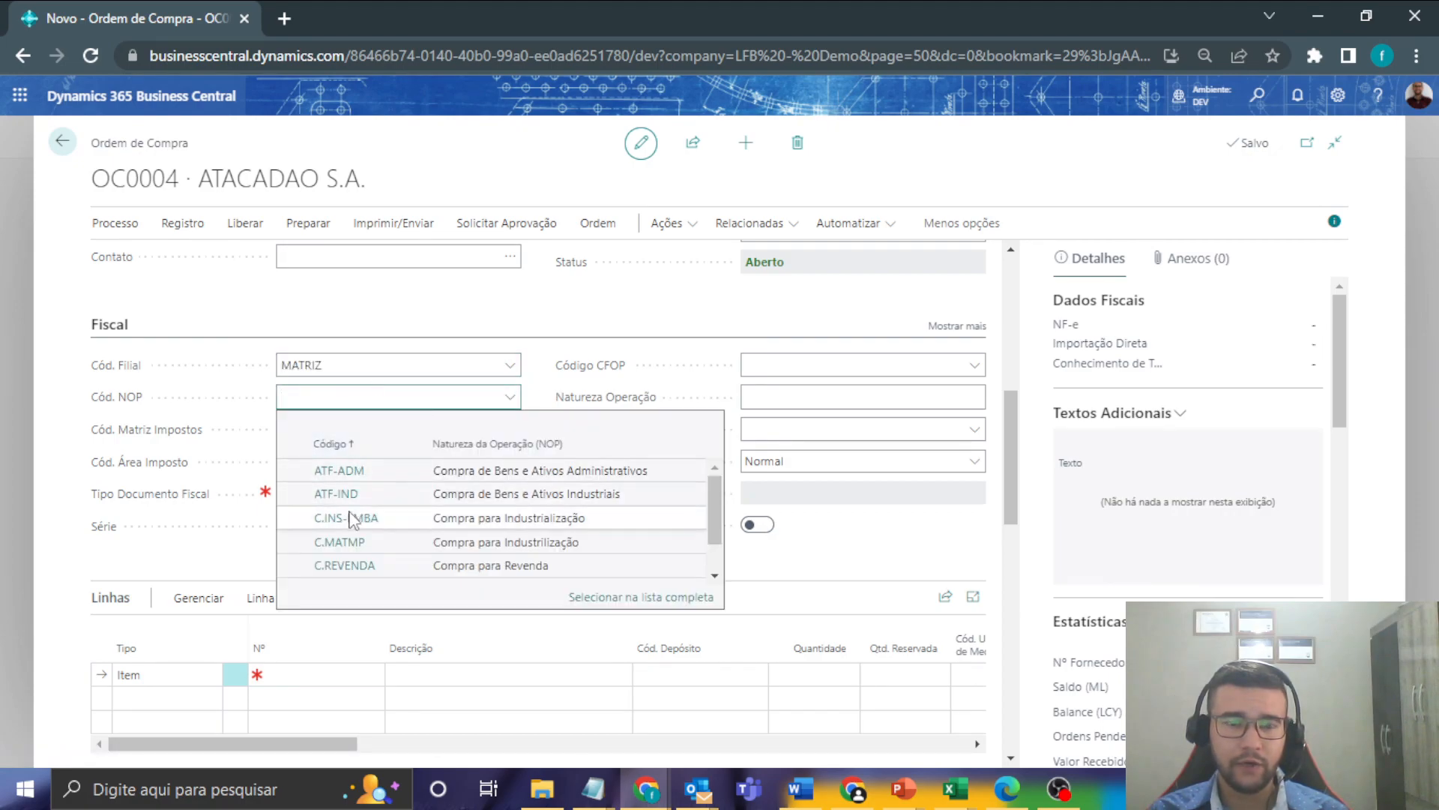
left_click(364, 568)
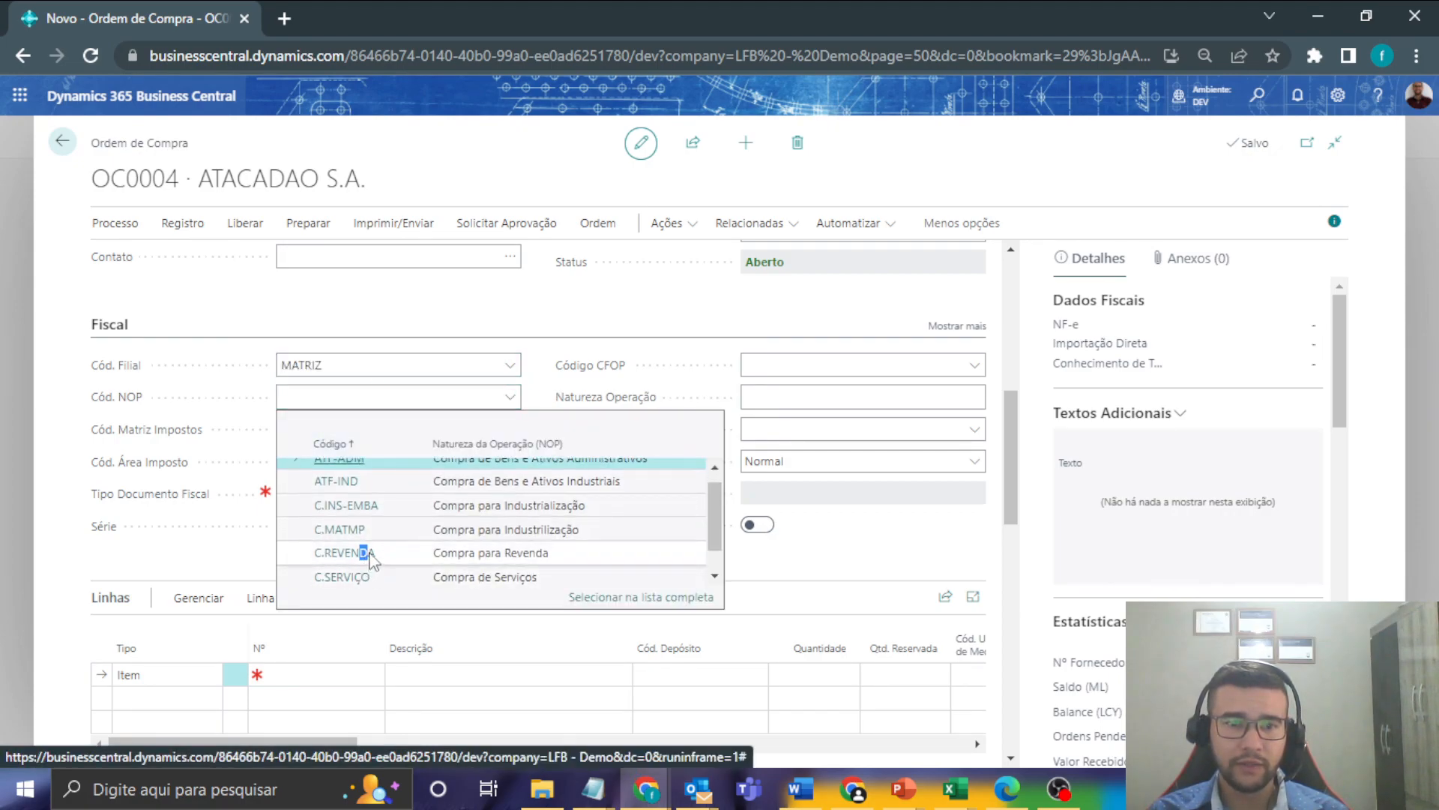
left_click(363, 554)
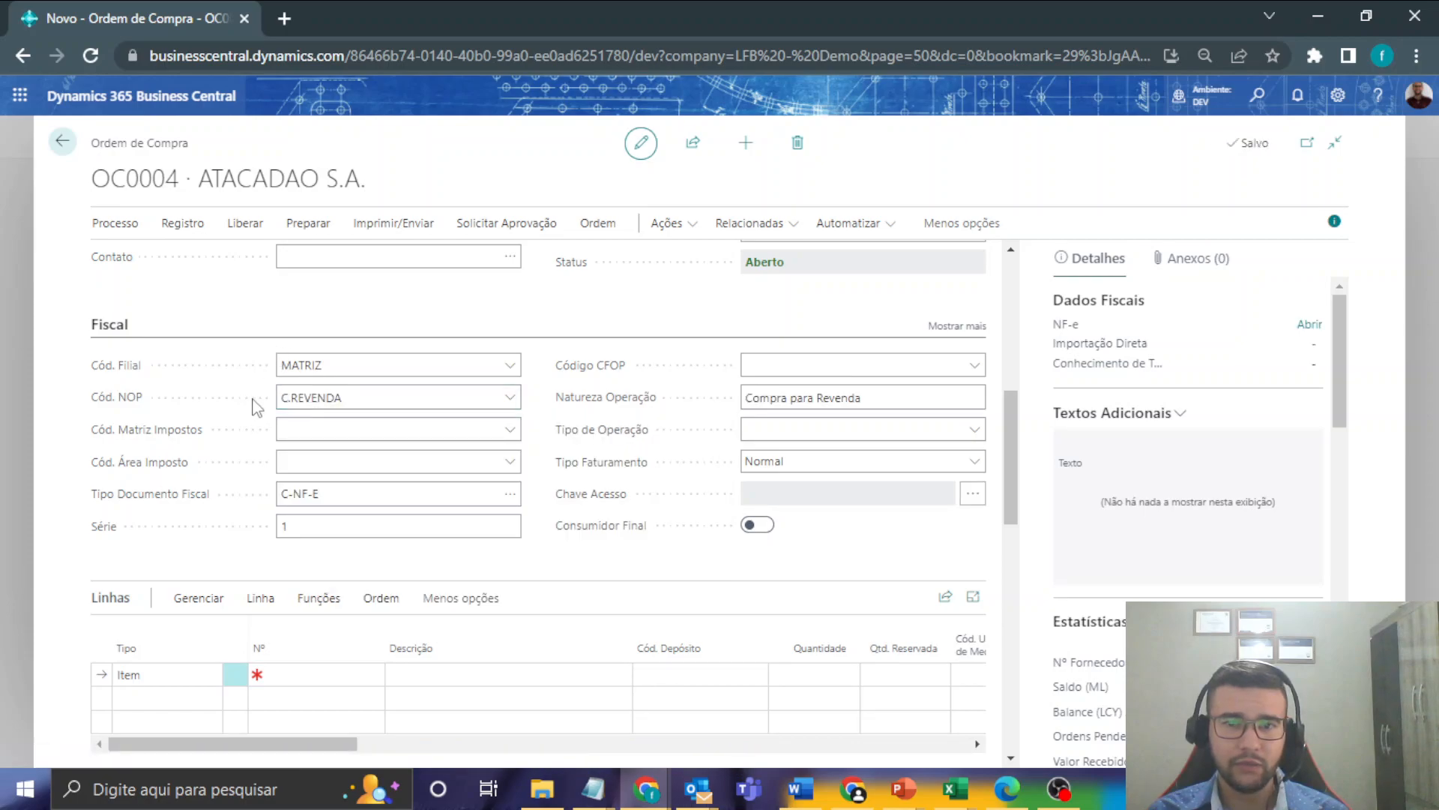
- Add item IT0001 to the order's first line with deposit DEP2
left_click(359, 650)
scroll(335, 685, "down", 1)
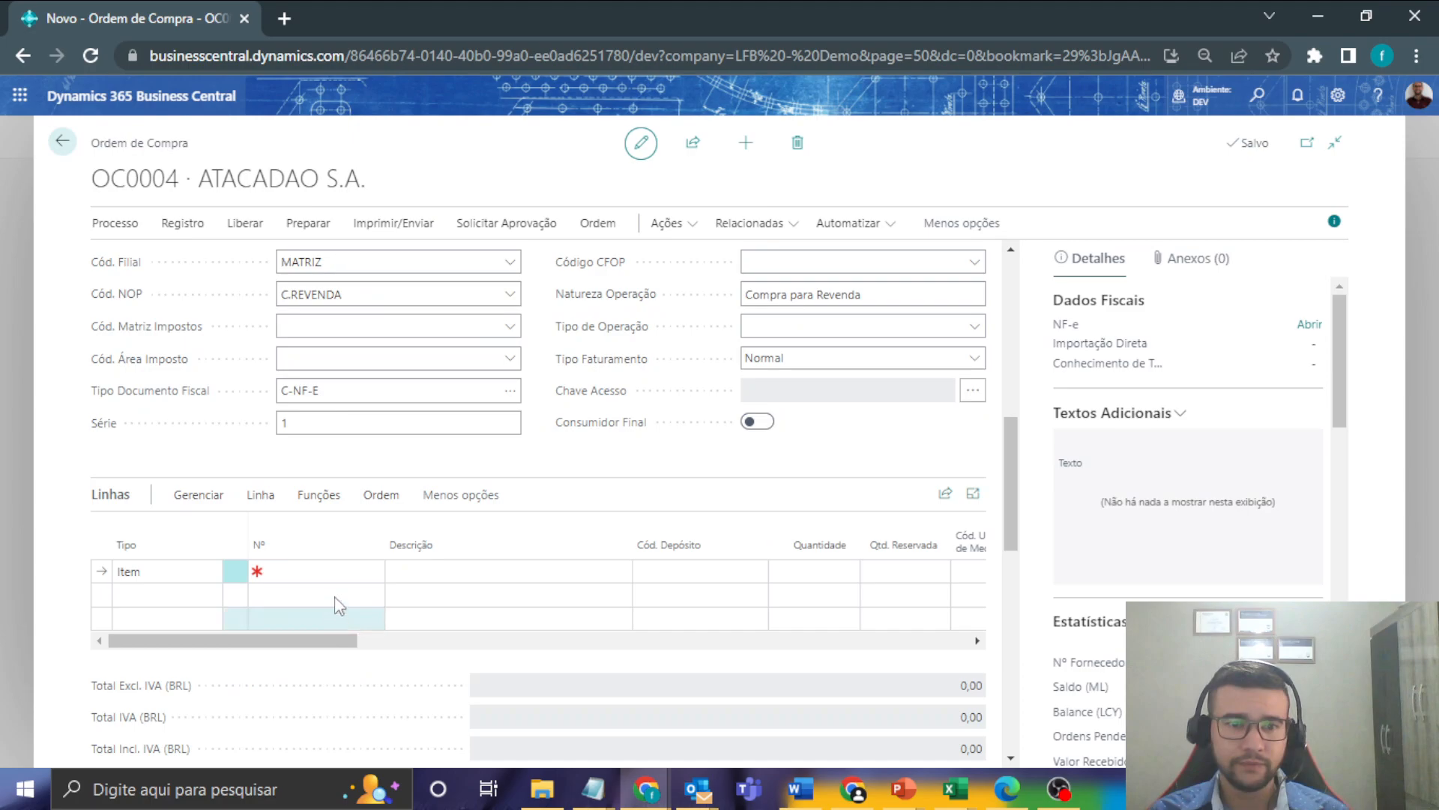
left_click(336, 573)
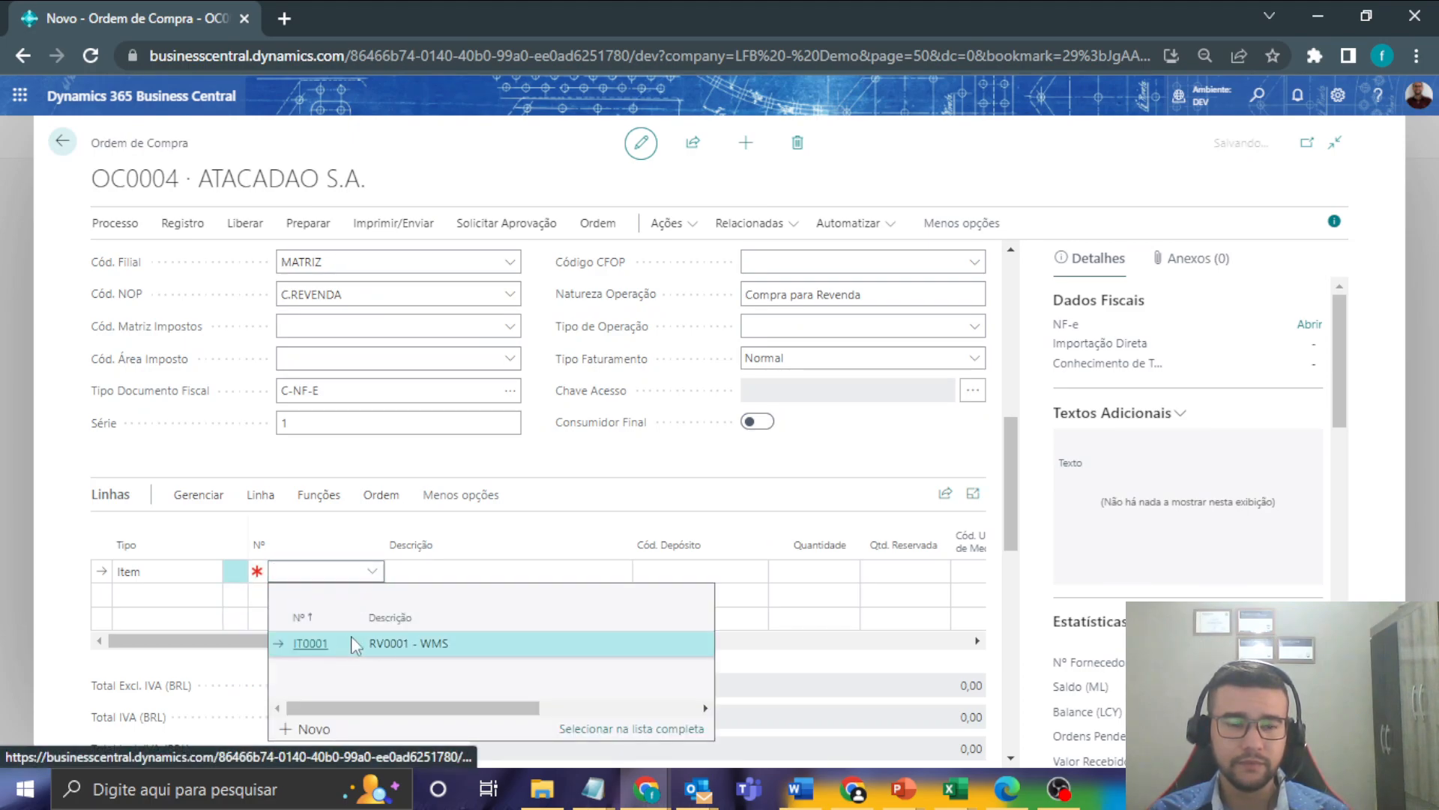
left_click(525, 643)
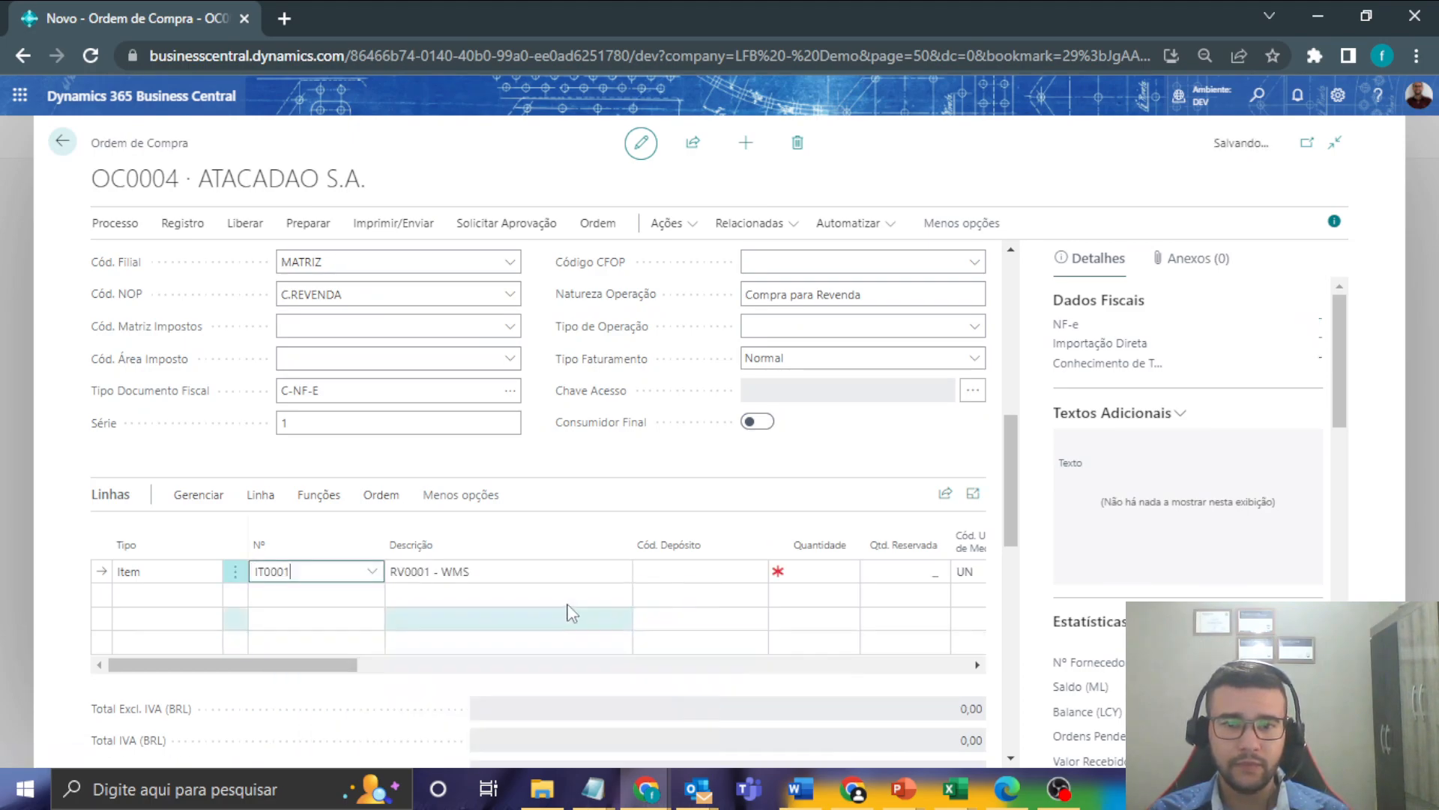
left_click(712, 573)
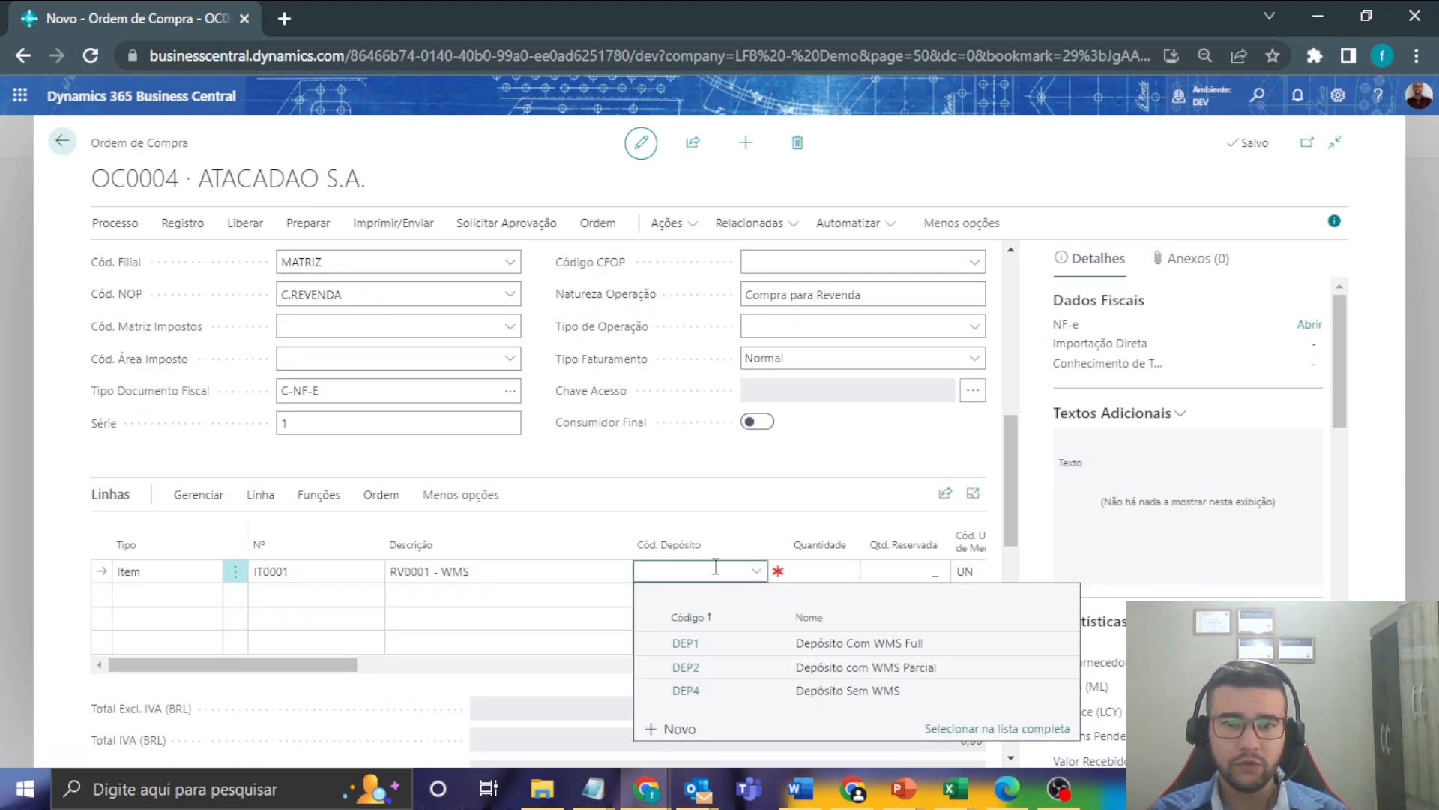
left_click(718, 668)
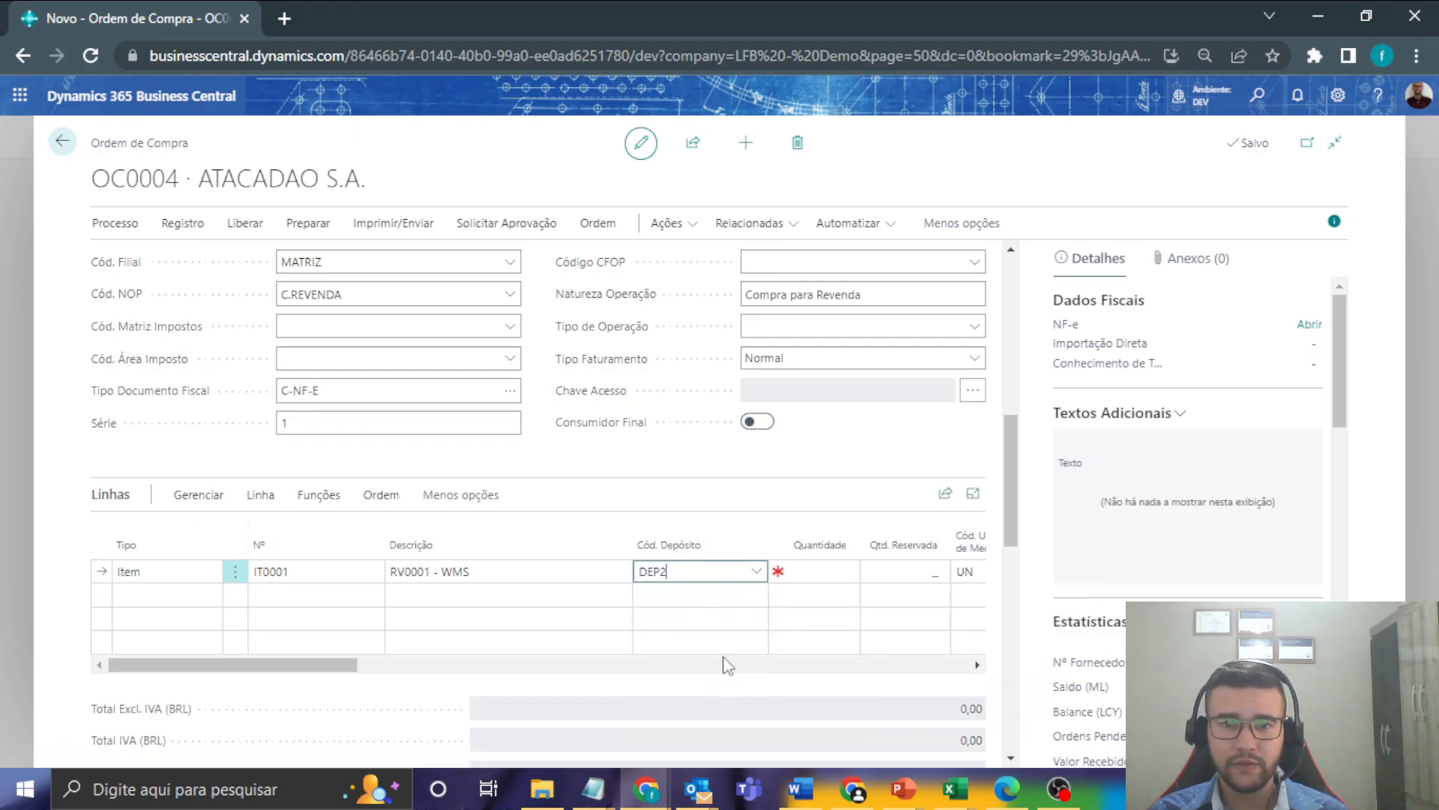
- Set the item line's quantity to 1 and its unit price excluding IVA to 5,00
left_click(824, 574)
type("1")
key("Tab")
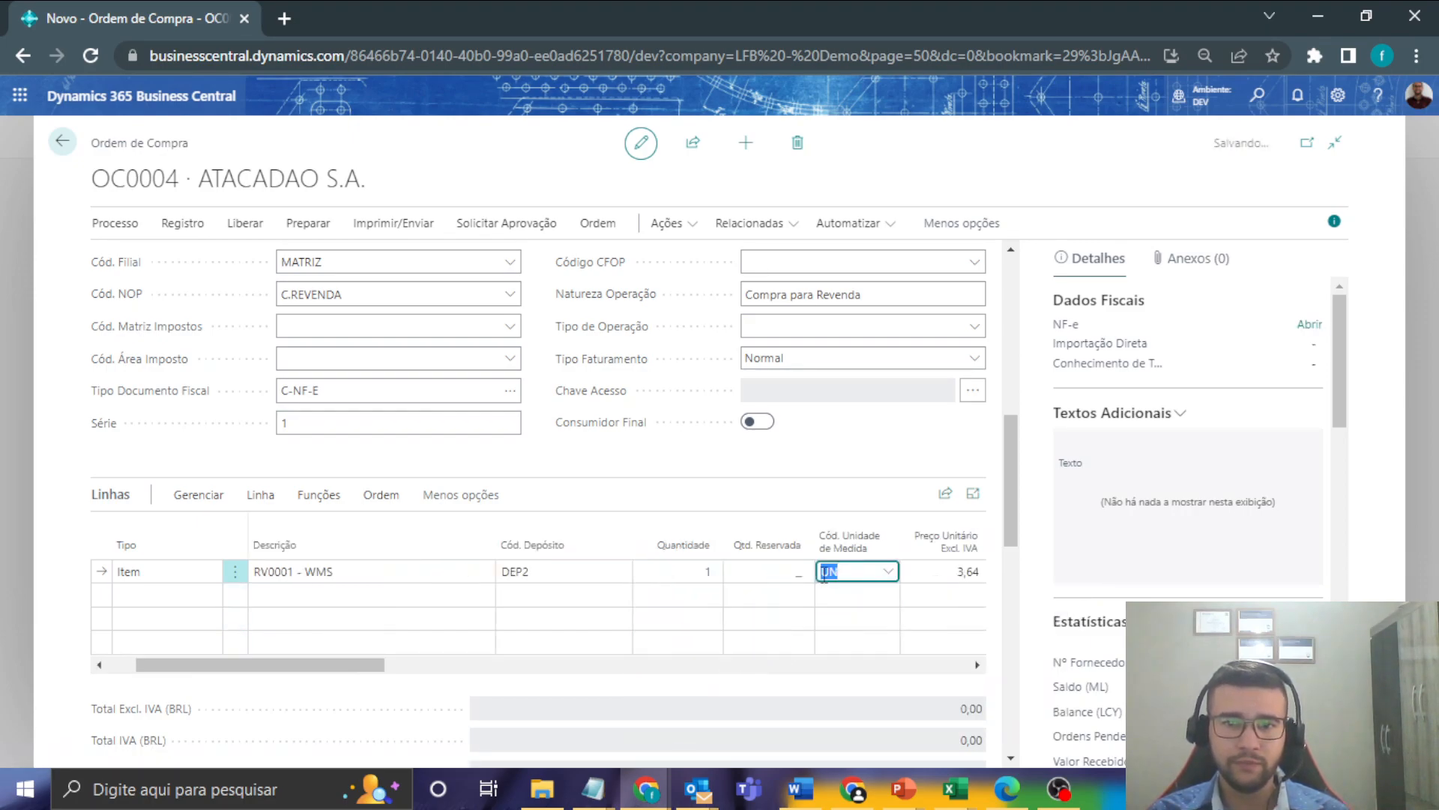
key("Tab")
type("5")
key("Tab")
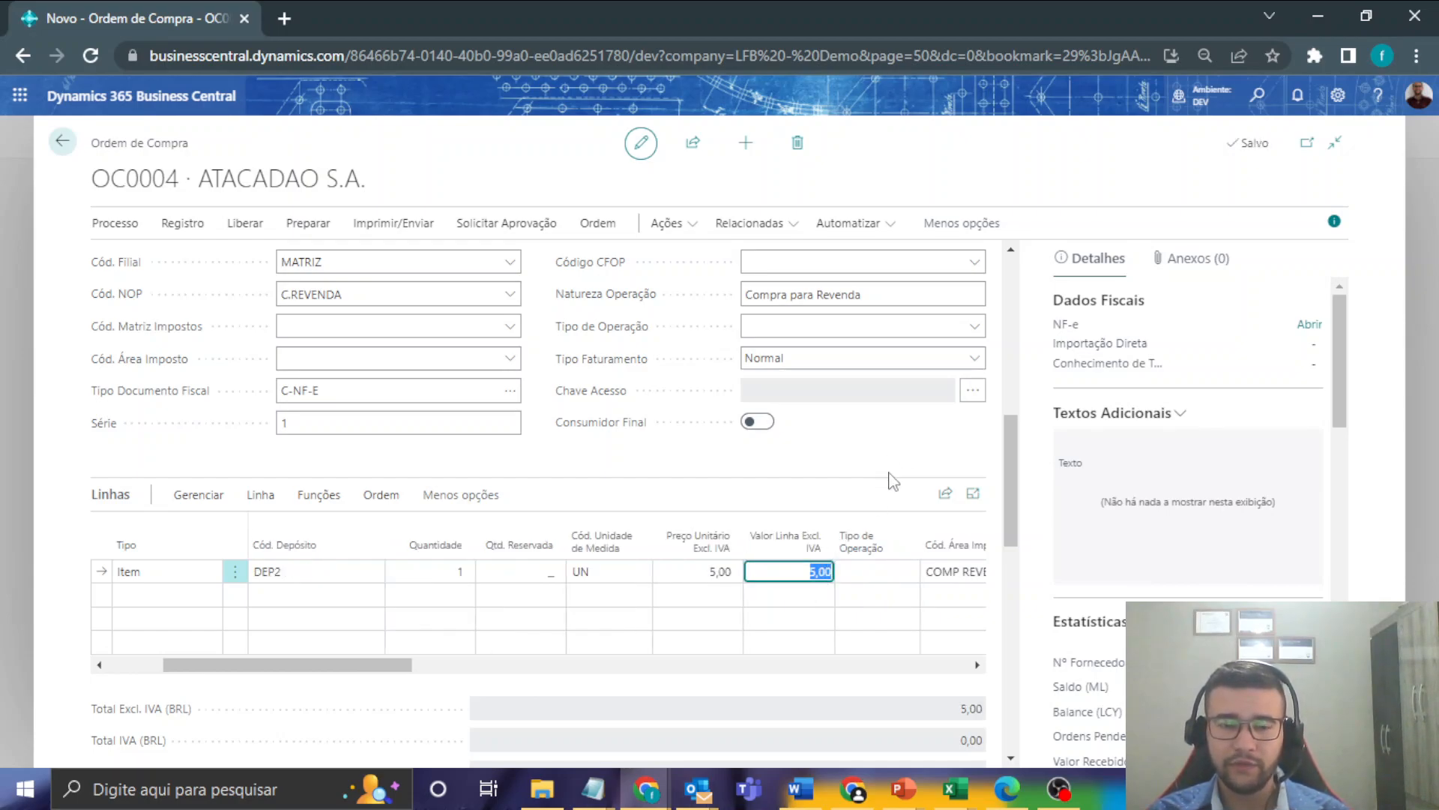
- Review the item line's tax codes and its quantities to receive and to invoice
key("Tab")
key("Tab")
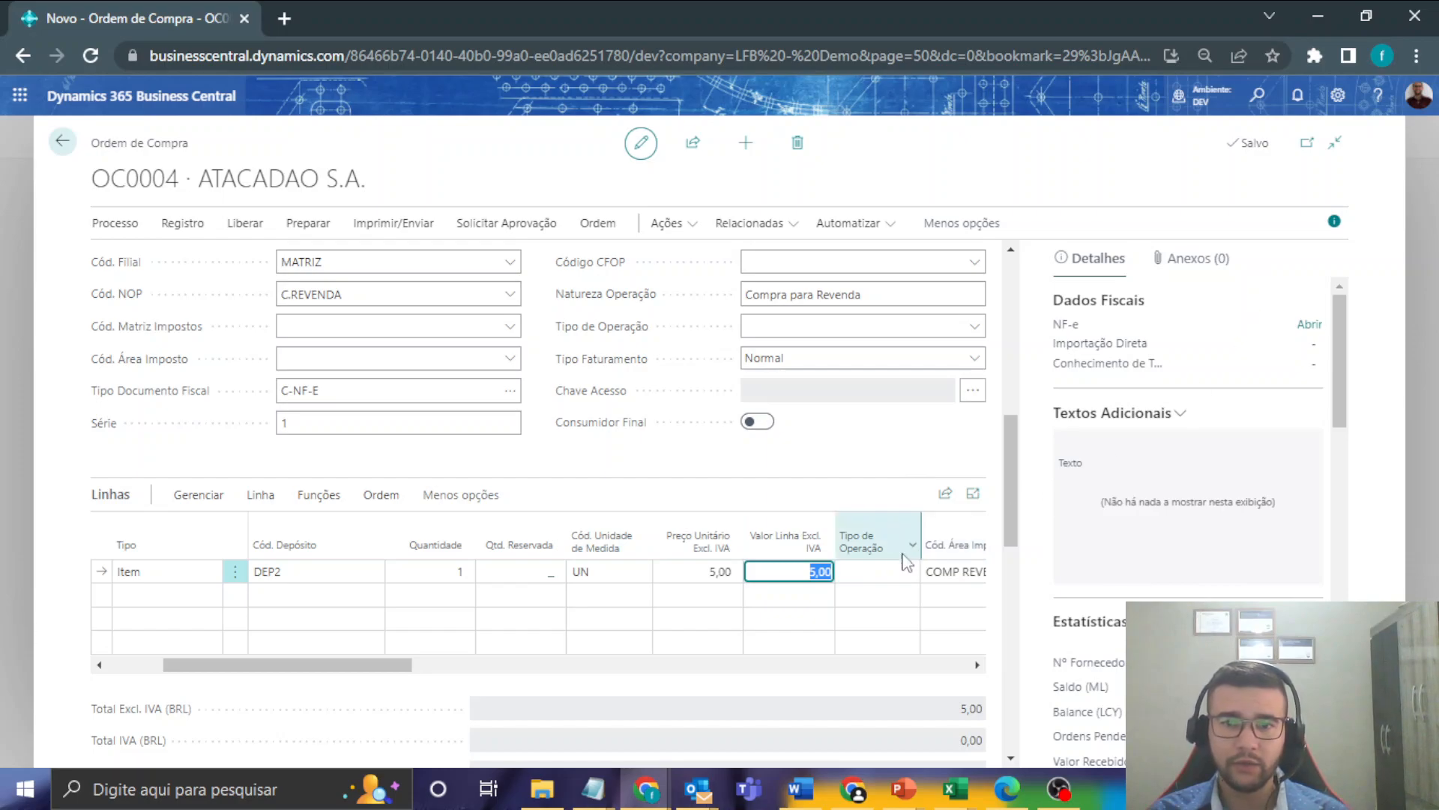
key("Tab")
key("Tab")
key("Tab")
key("Tab")
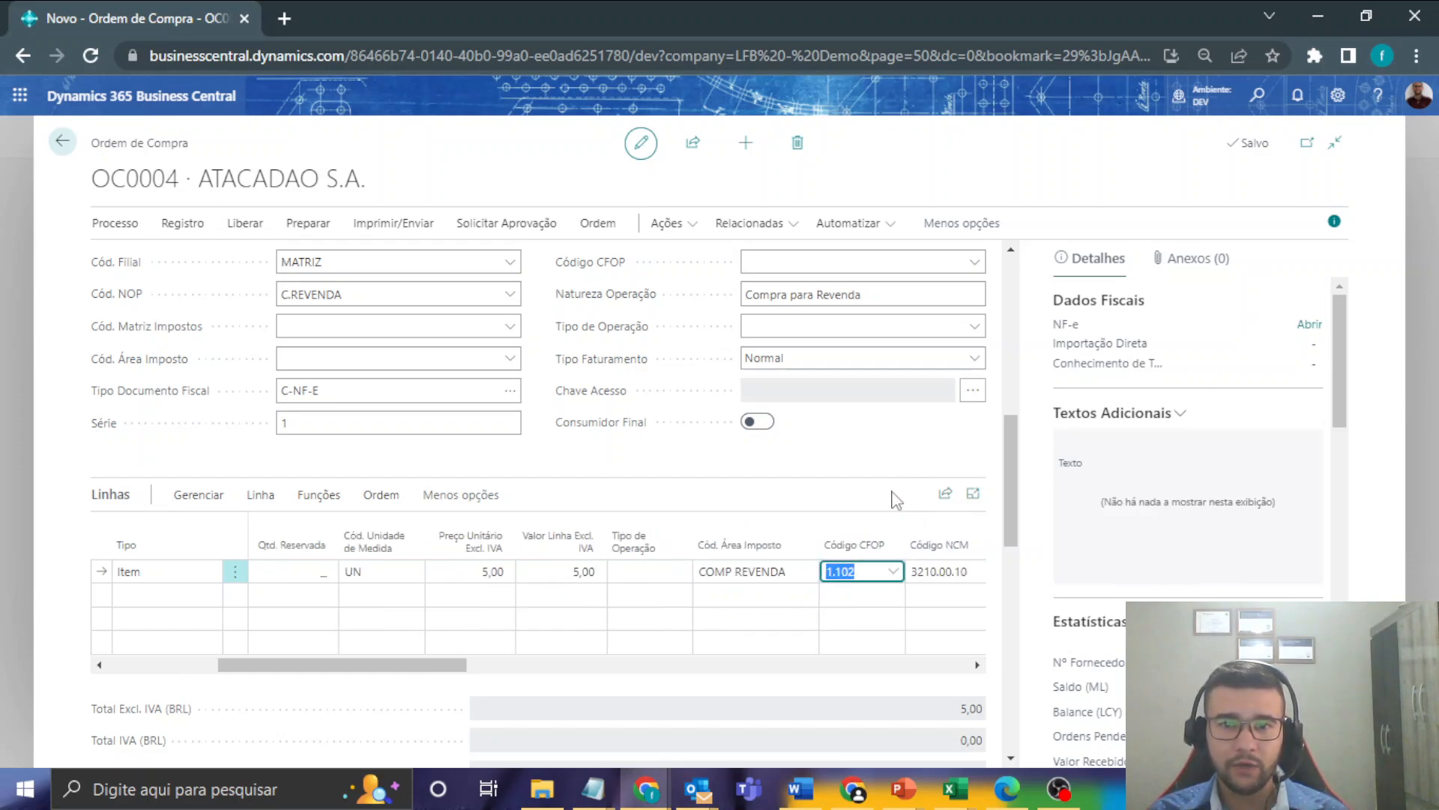
key("Tab")
key("Tab")
key("Tab")
key("Tab")
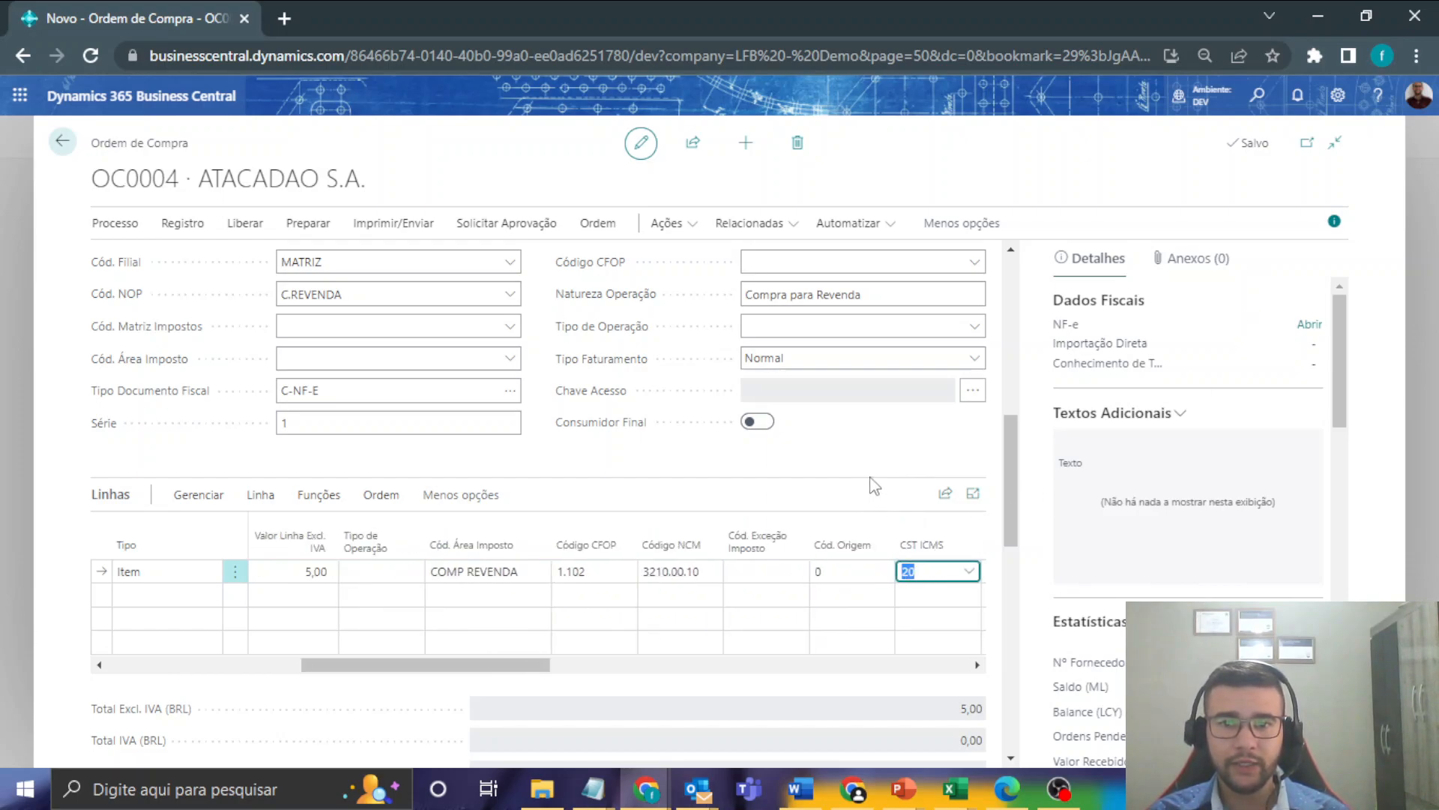
key("Tab")
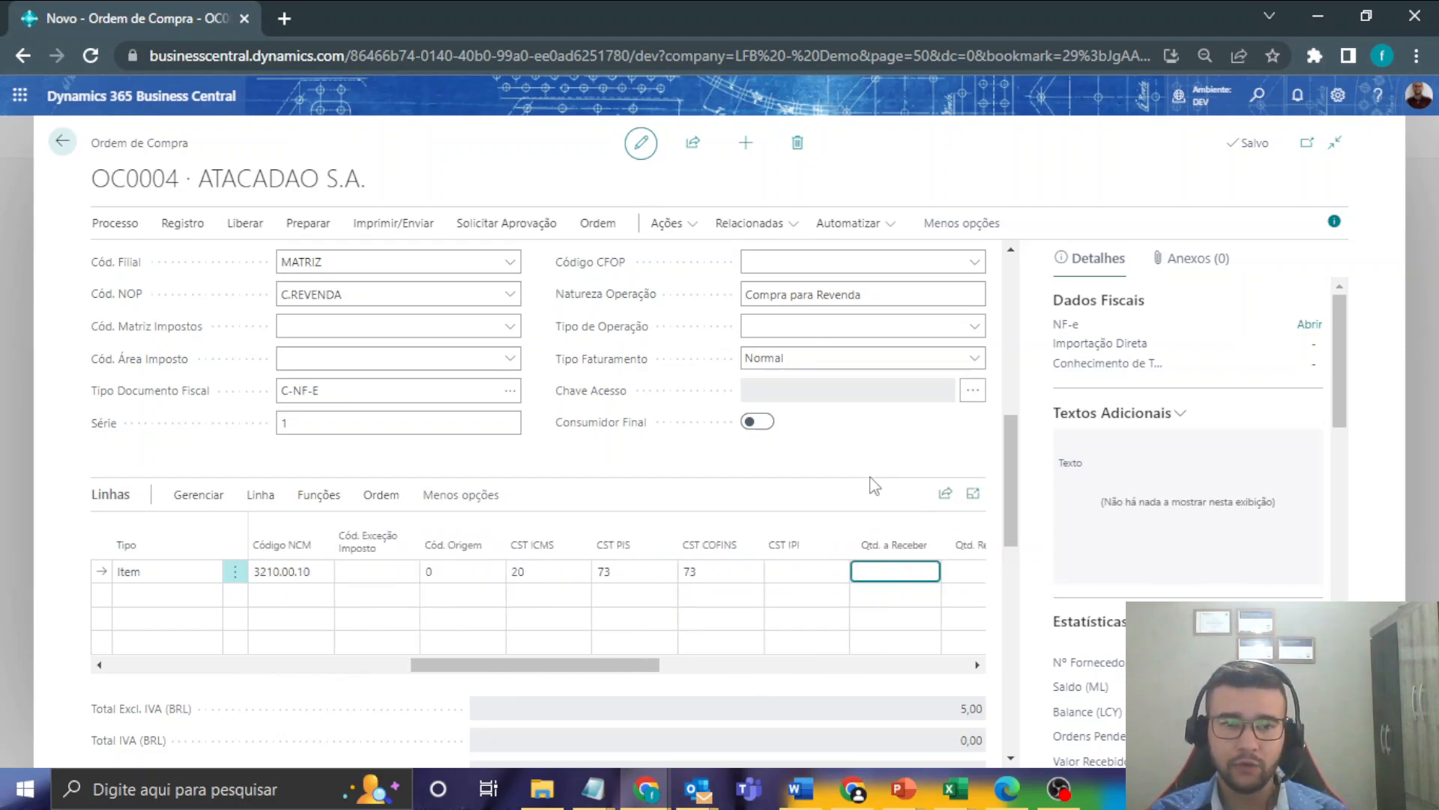
key("Tab")
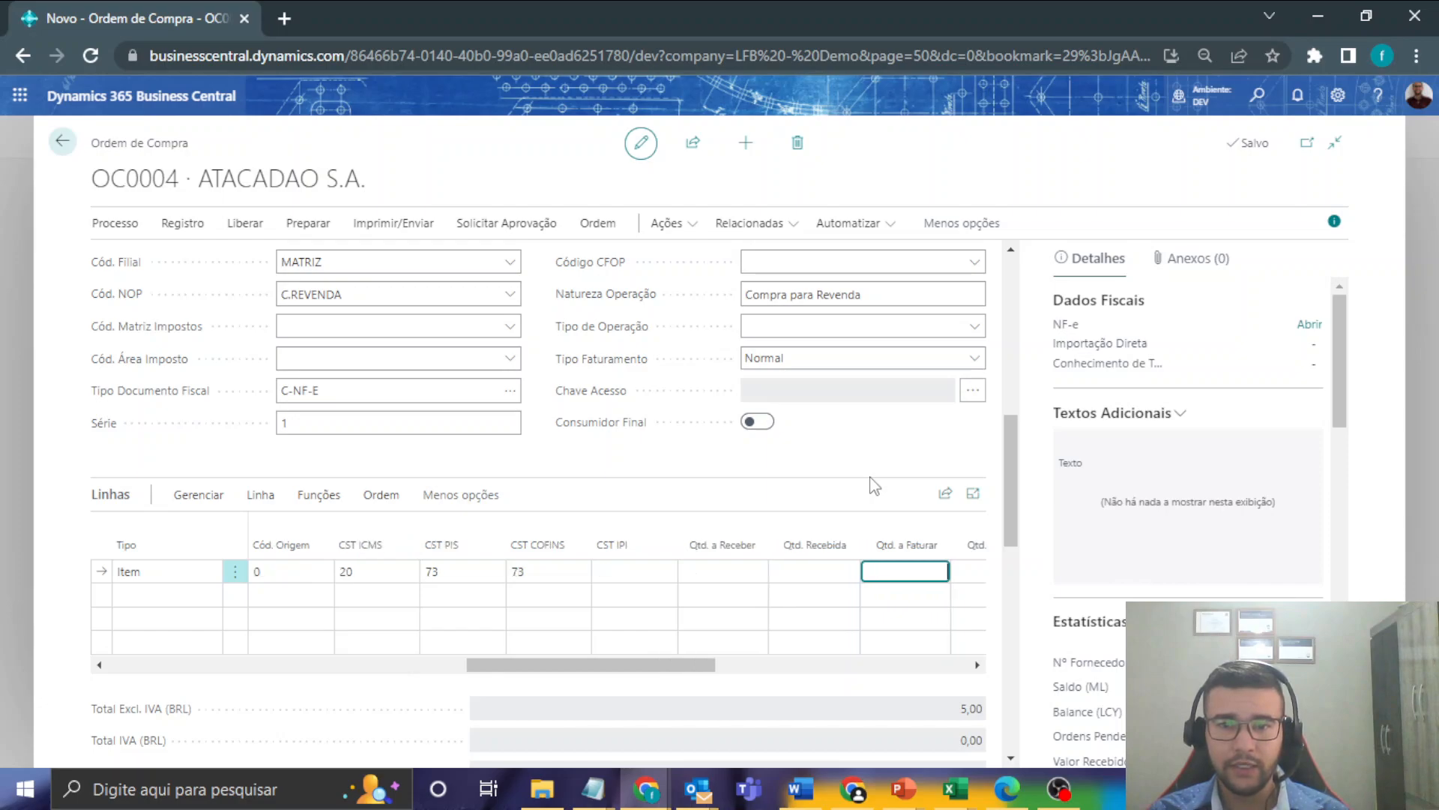
key("Tab")
left_click_drag(749, 671, 672, 647)
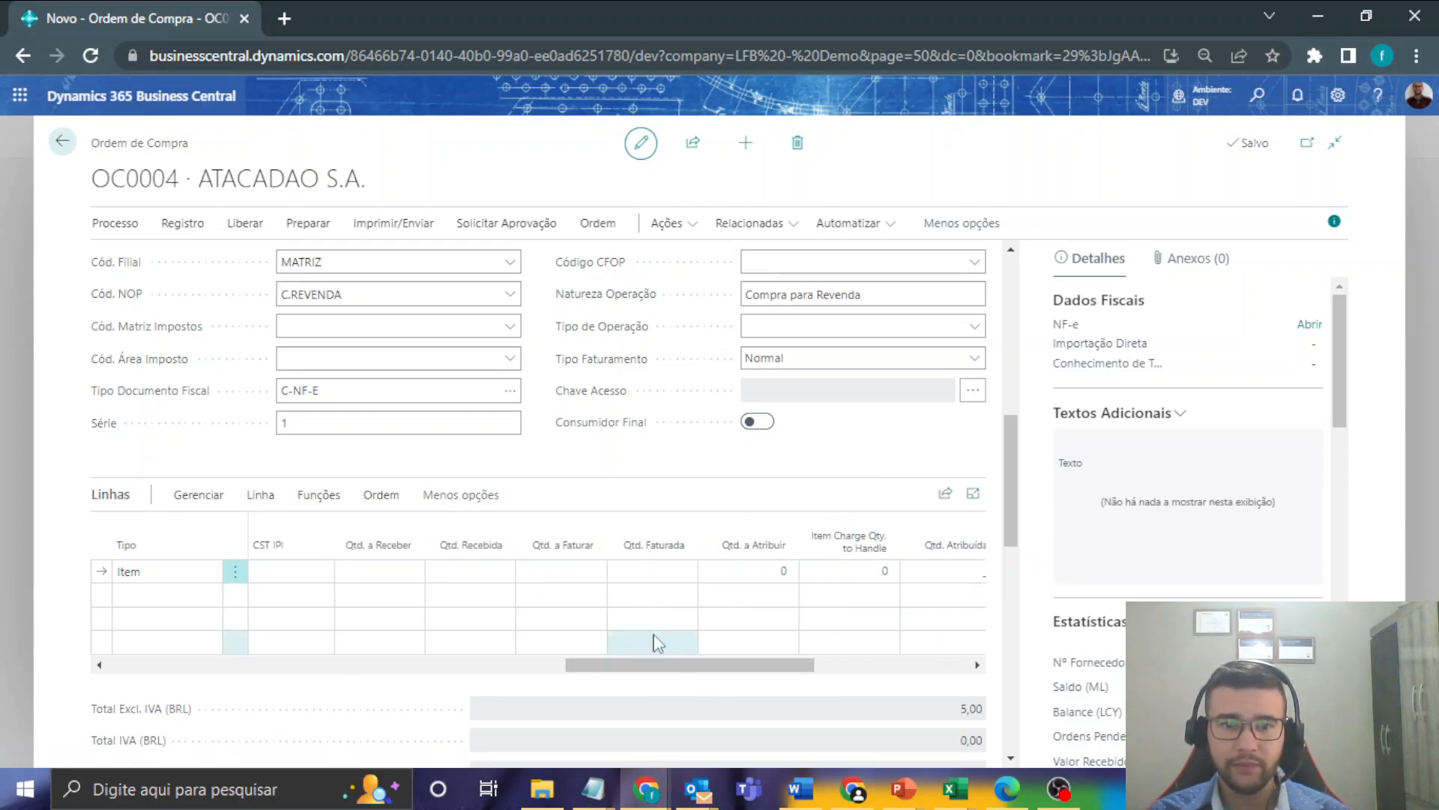
- Set Qtd. a Receber to 1 on the item line
left_click(559, 572)
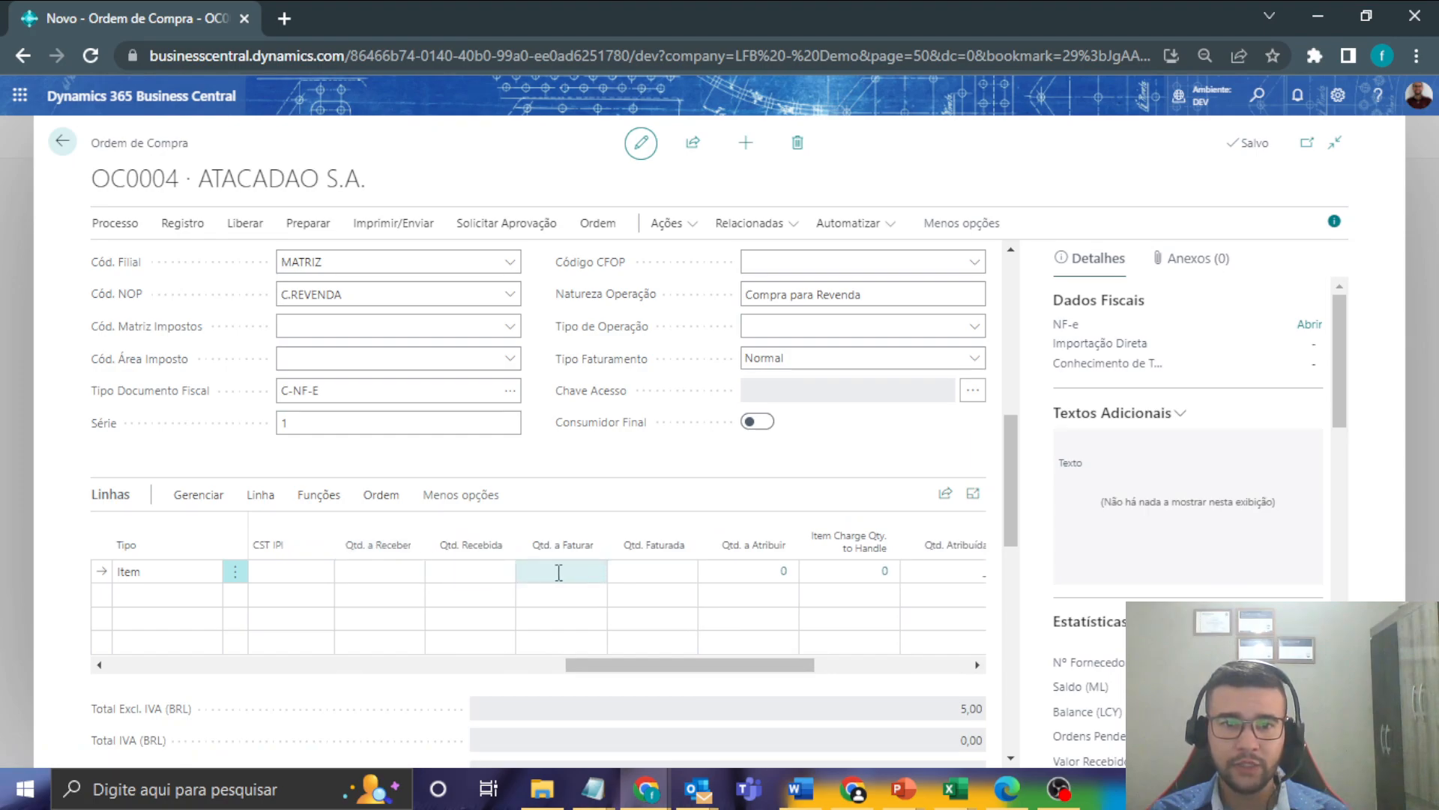
left_click(379, 572)
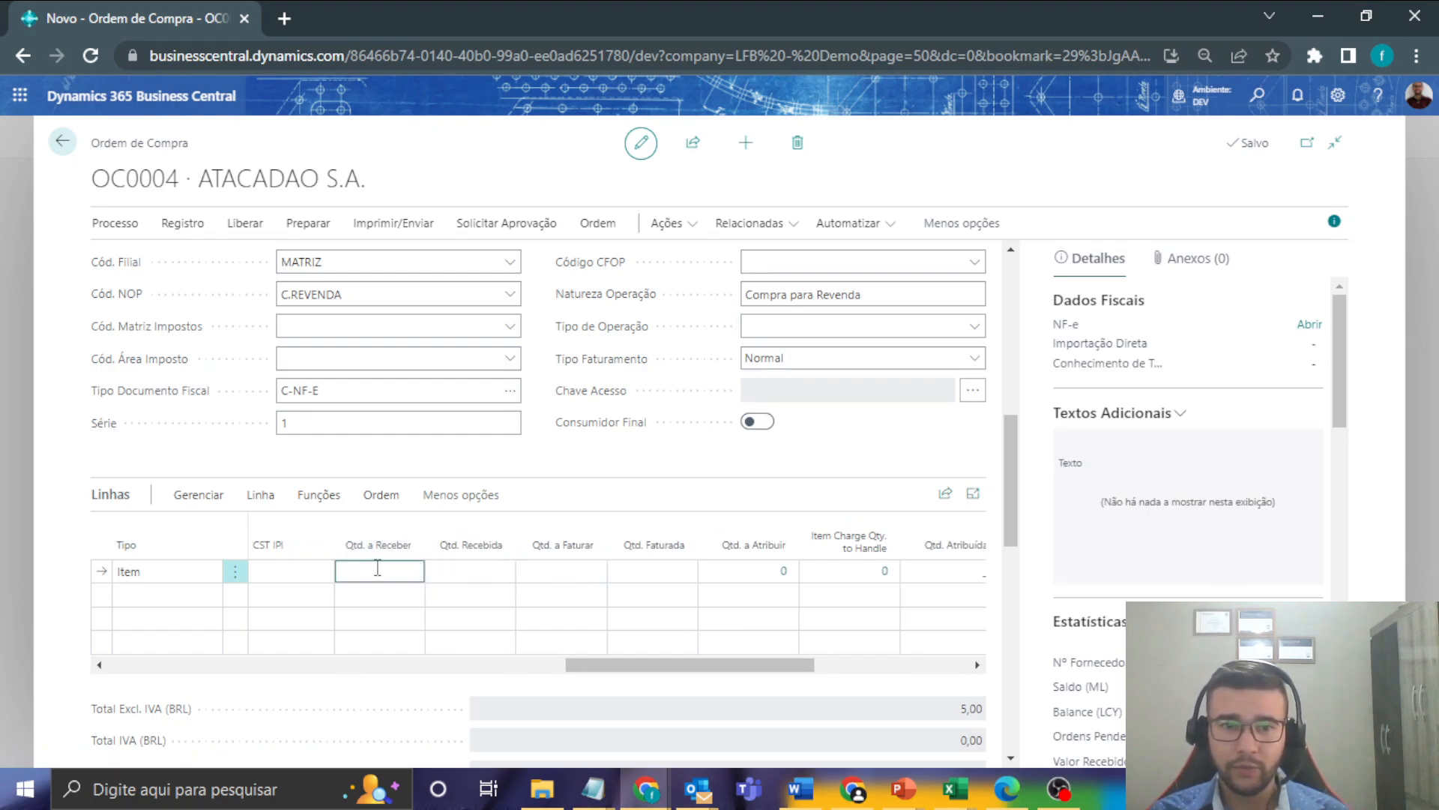
type("1")
key("Tab")
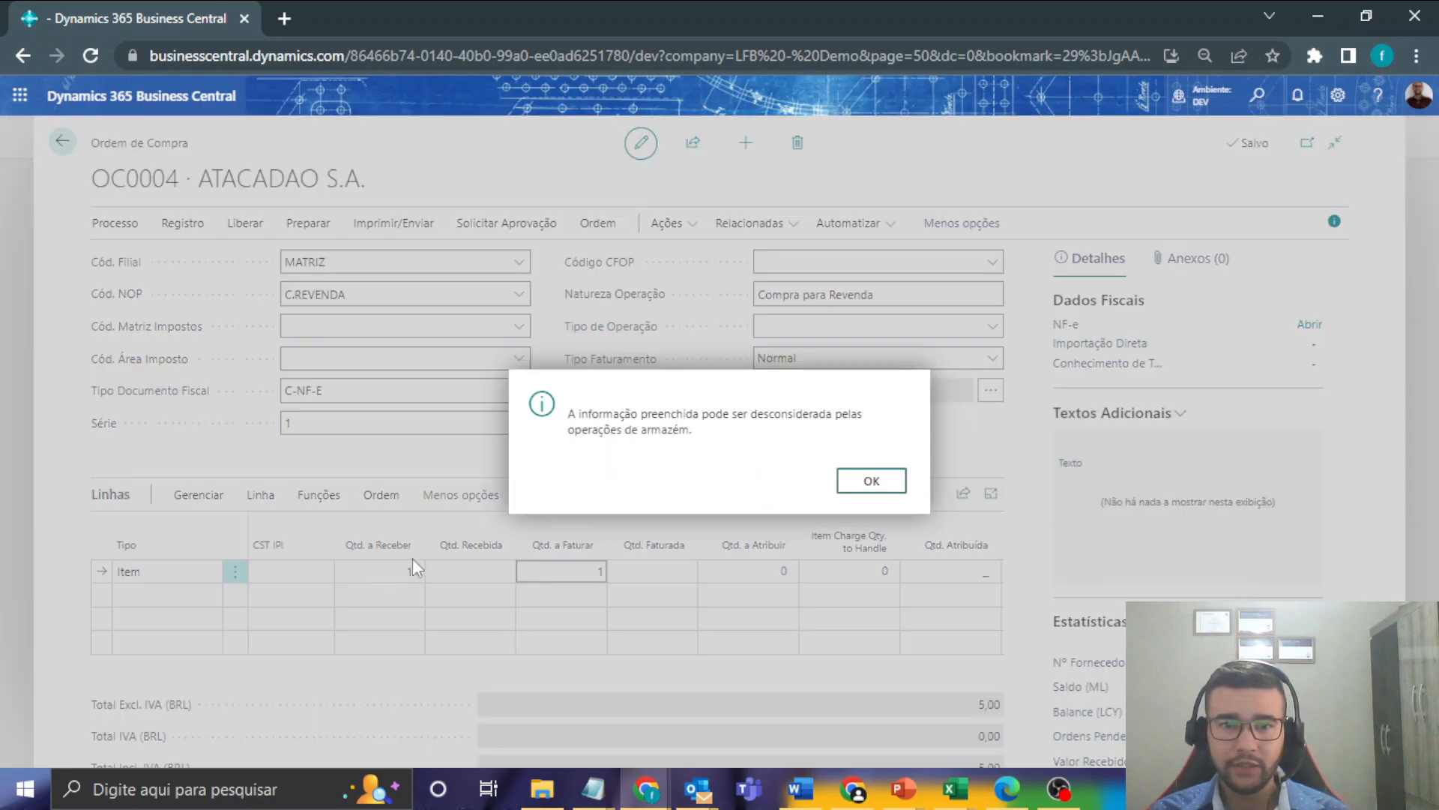
- Acknowledge the warehouse notice and set Frete por Conta to Emitente in the purchase order's NF-e data
left_click(860, 480)
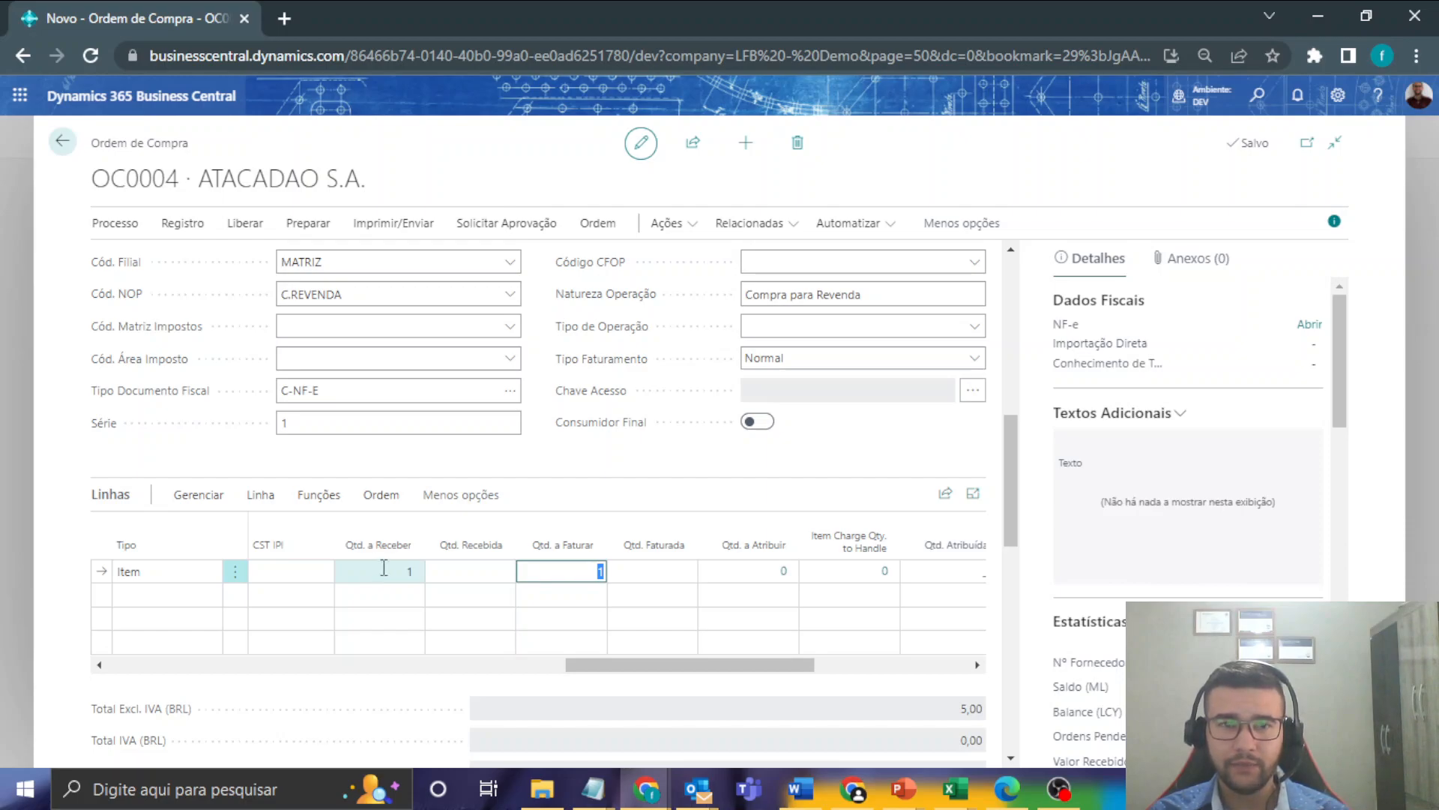
scroll(376, 498, "up", 2)
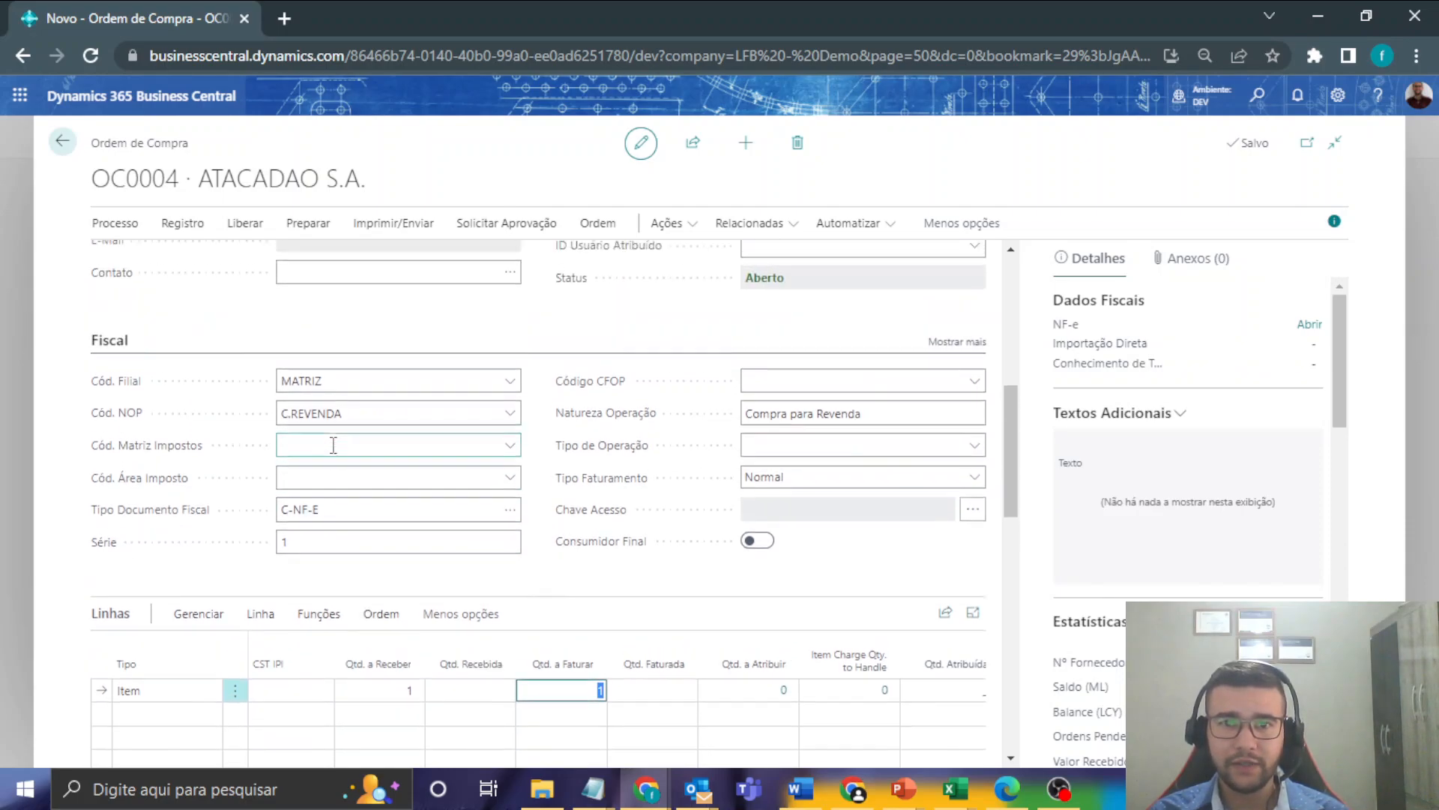
scroll(334, 446, "up", 5)
scroll(341, 457, "down", 3)
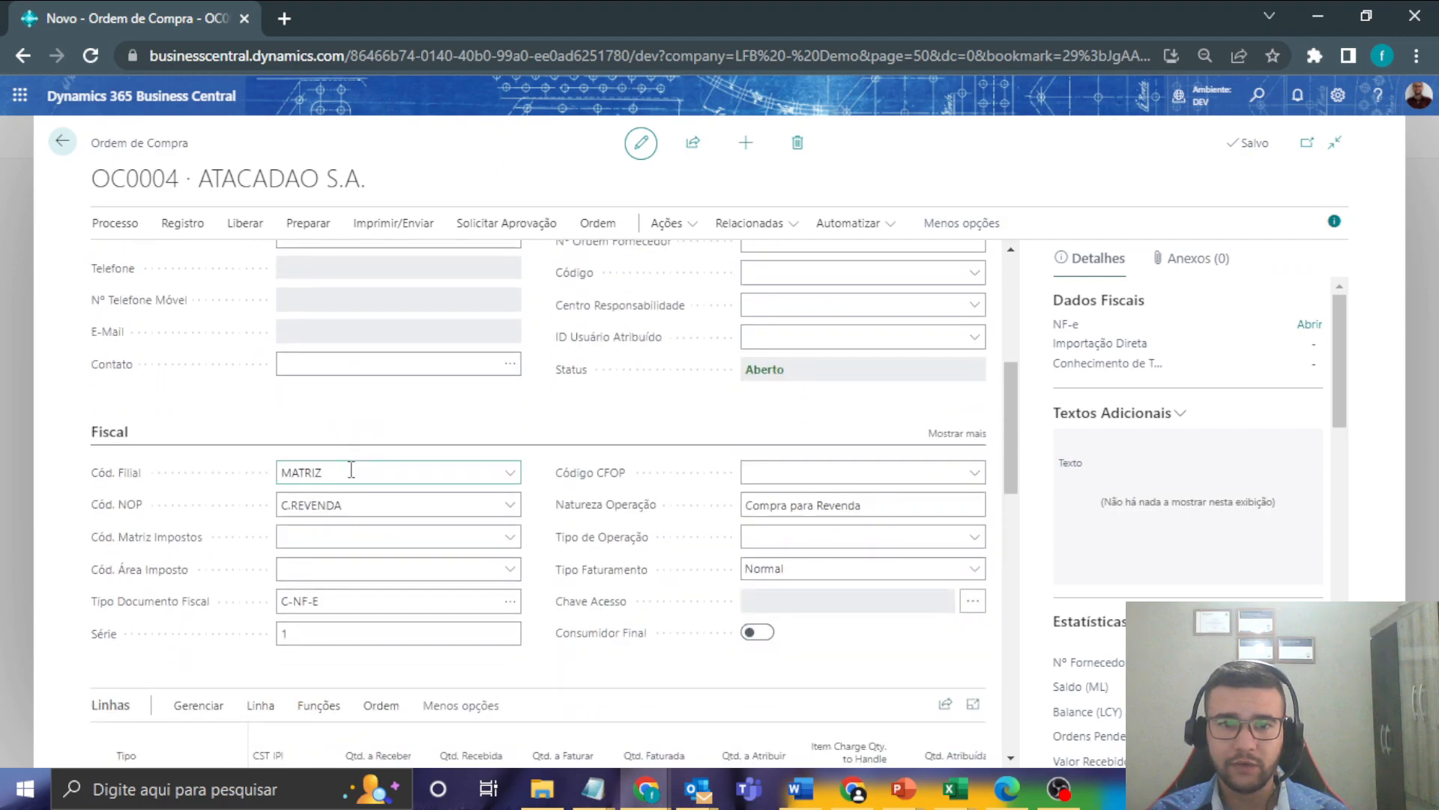
scroll(351, 470, "down", 3)
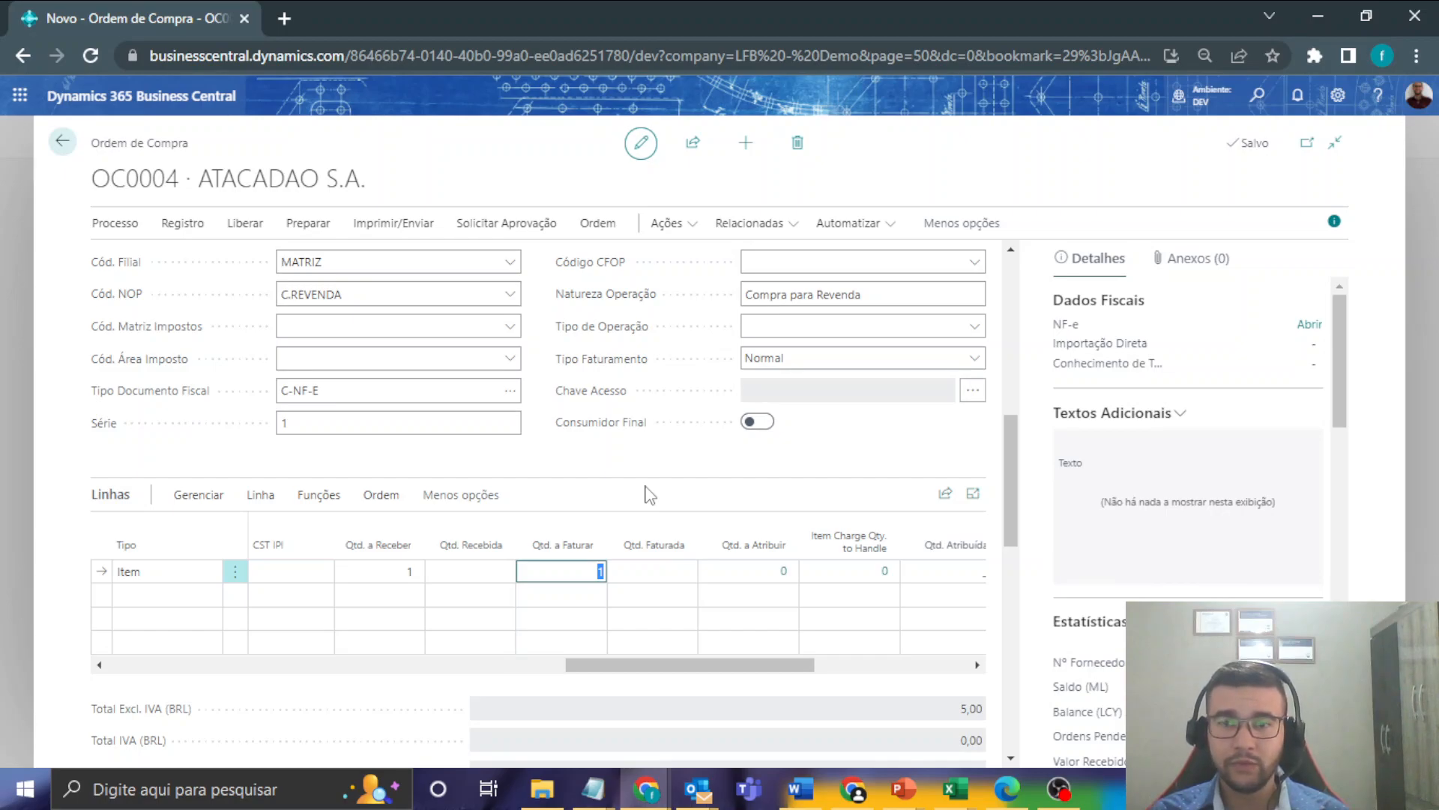
left_click(1308, 324)
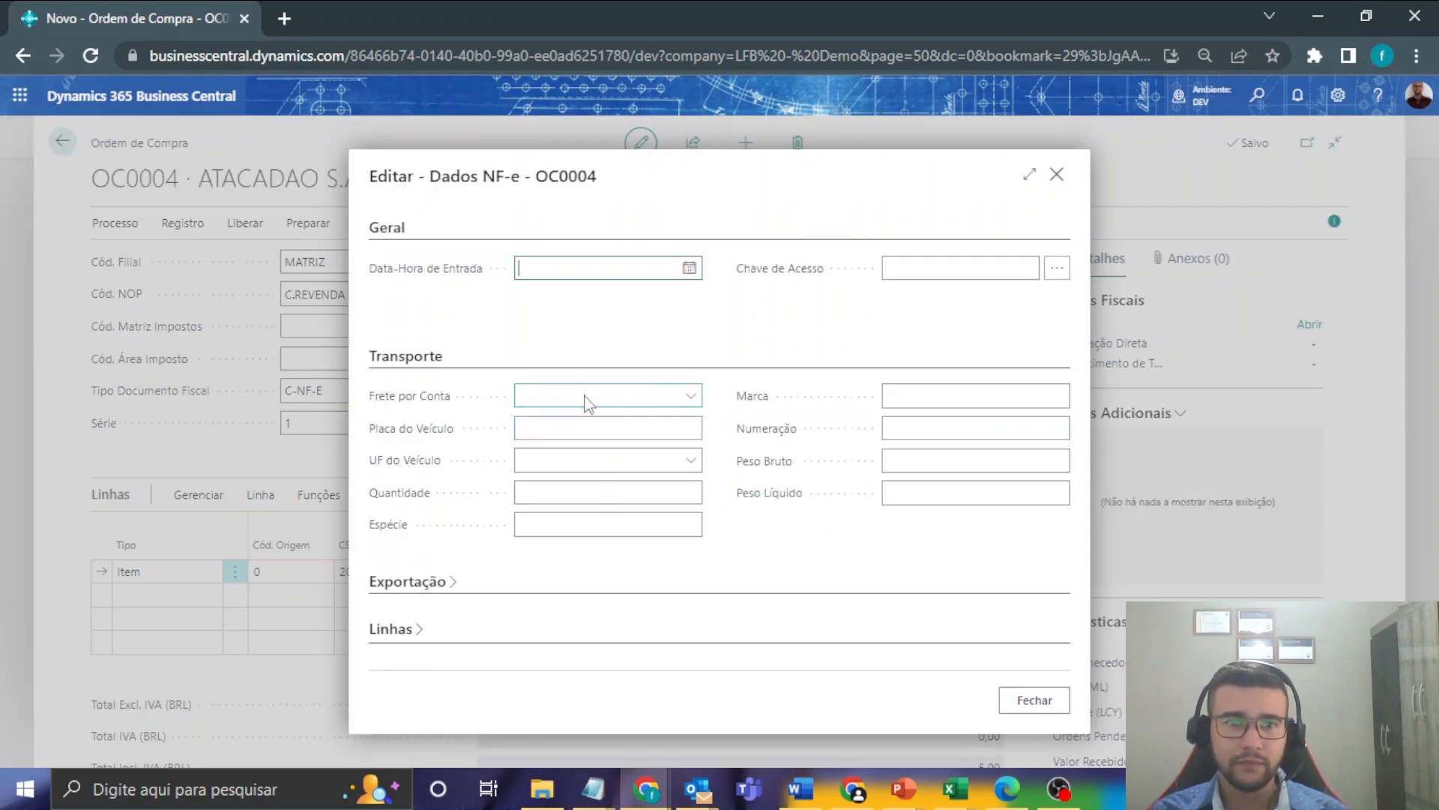
left_click(585, 403)
left_click(586, 424)
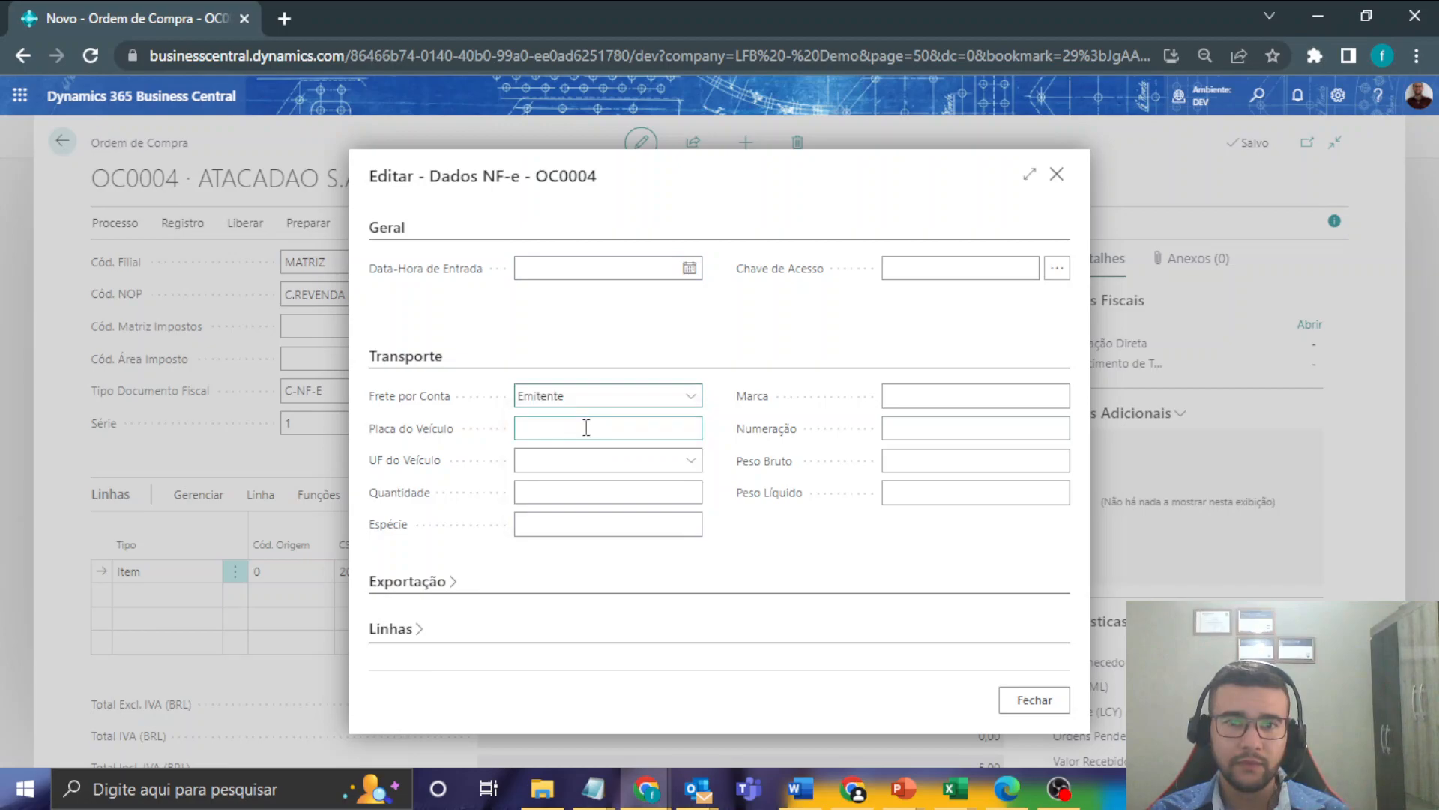
left_click(1035, 699)
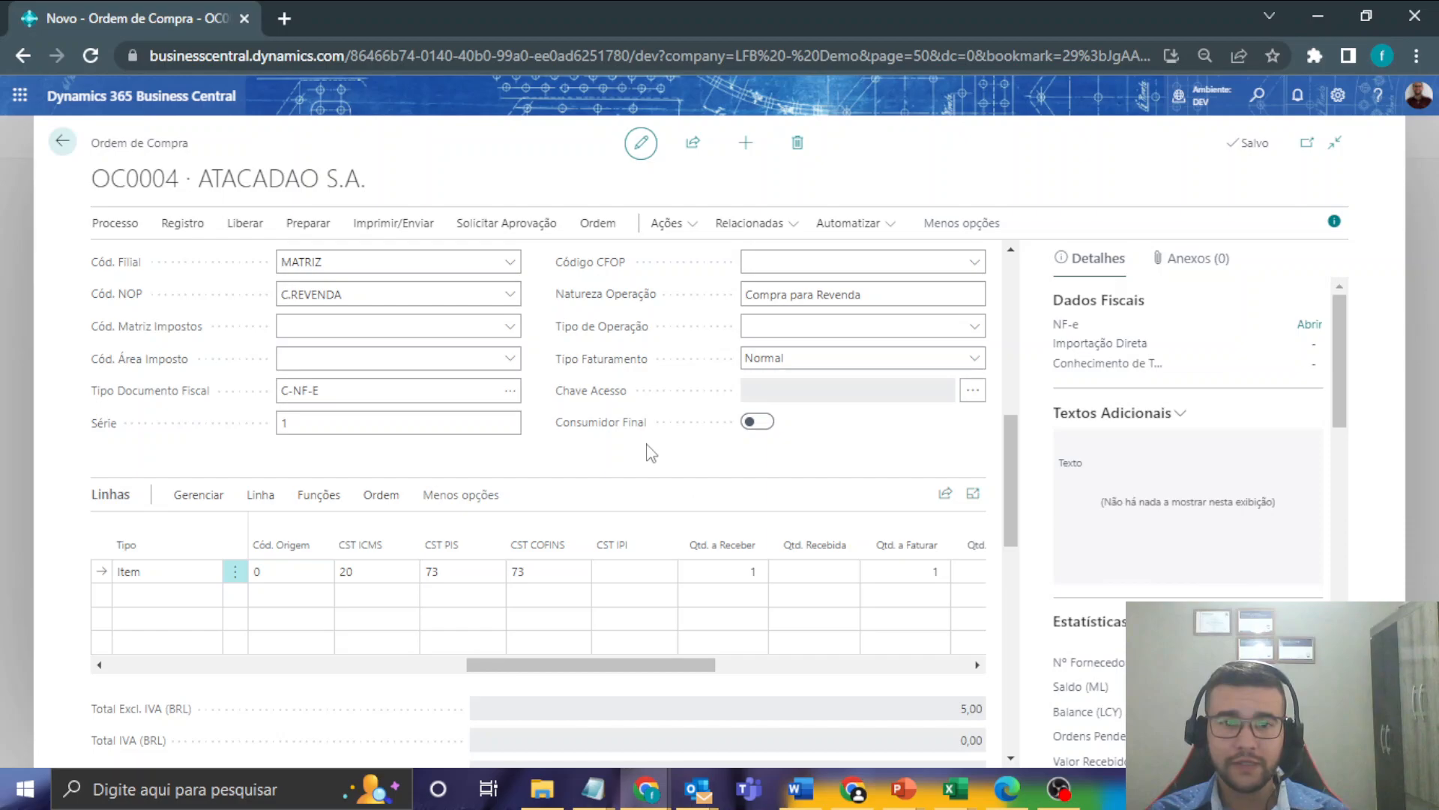
- Try to create a warehouse receipt from purchase order OC0004, and release the order
scroll(619, 448, "down", 1)
scroll(619, 448, "down", 4)
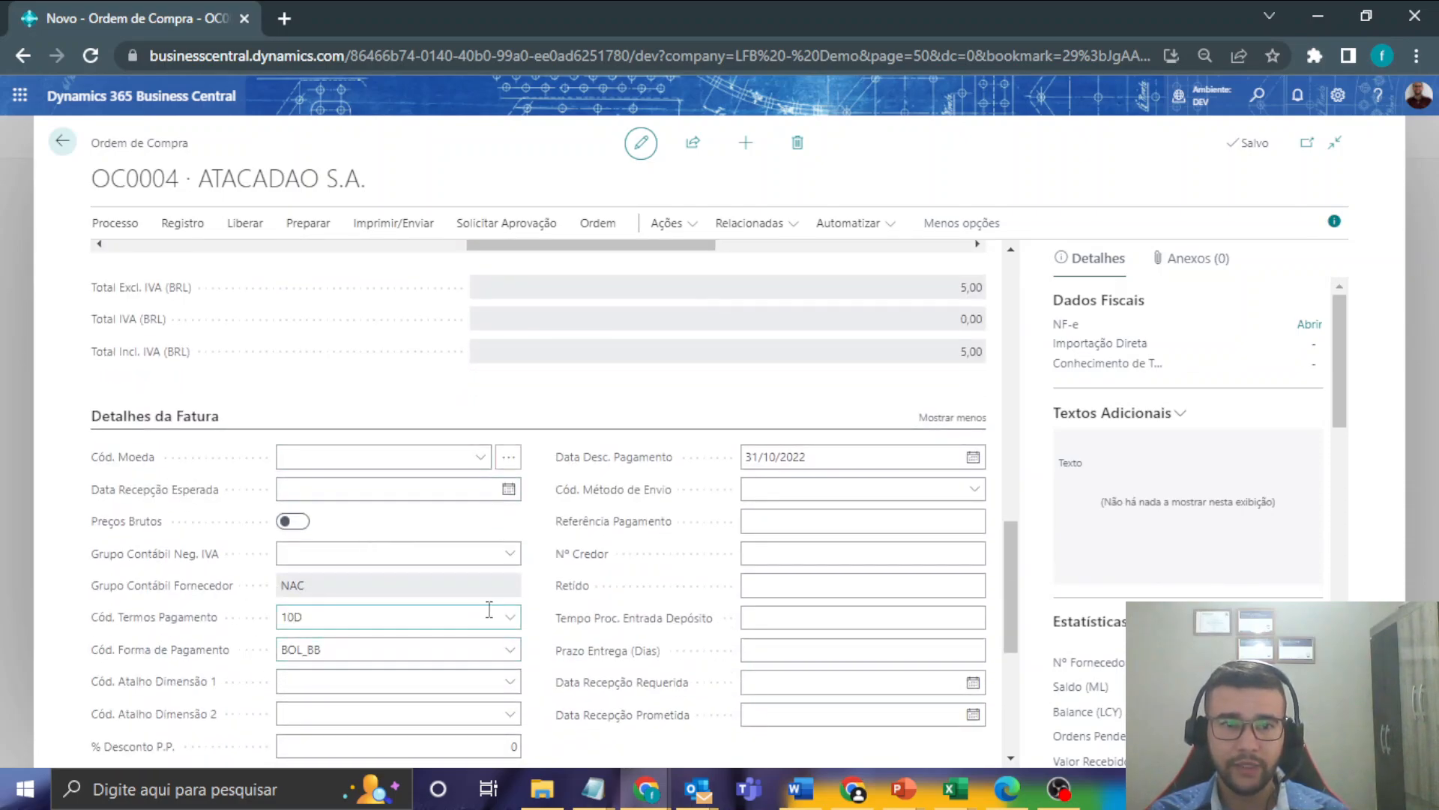
scroll(459, 590, "up", 2)
scroll(459, 591, "up", 6)
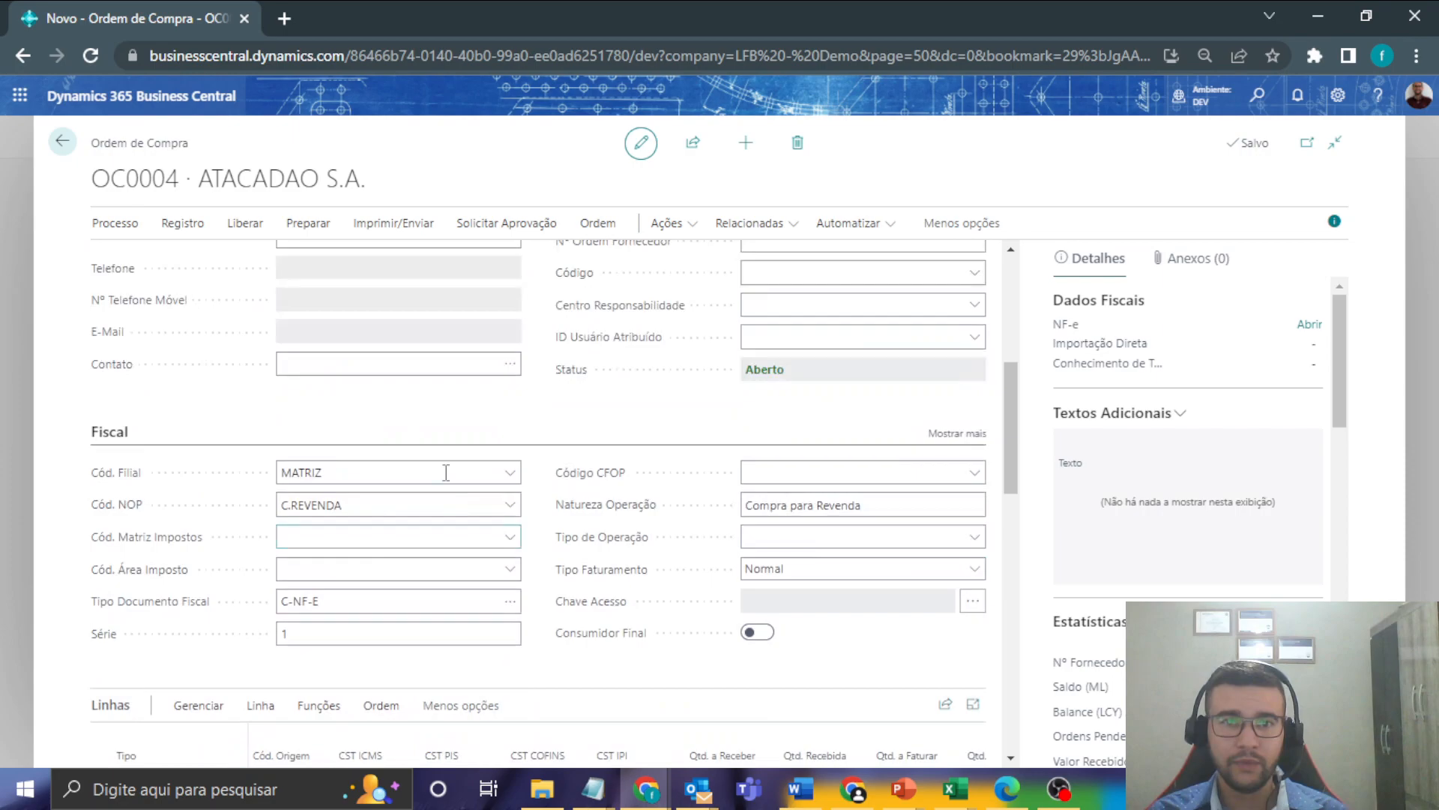
left_click(109, 229)
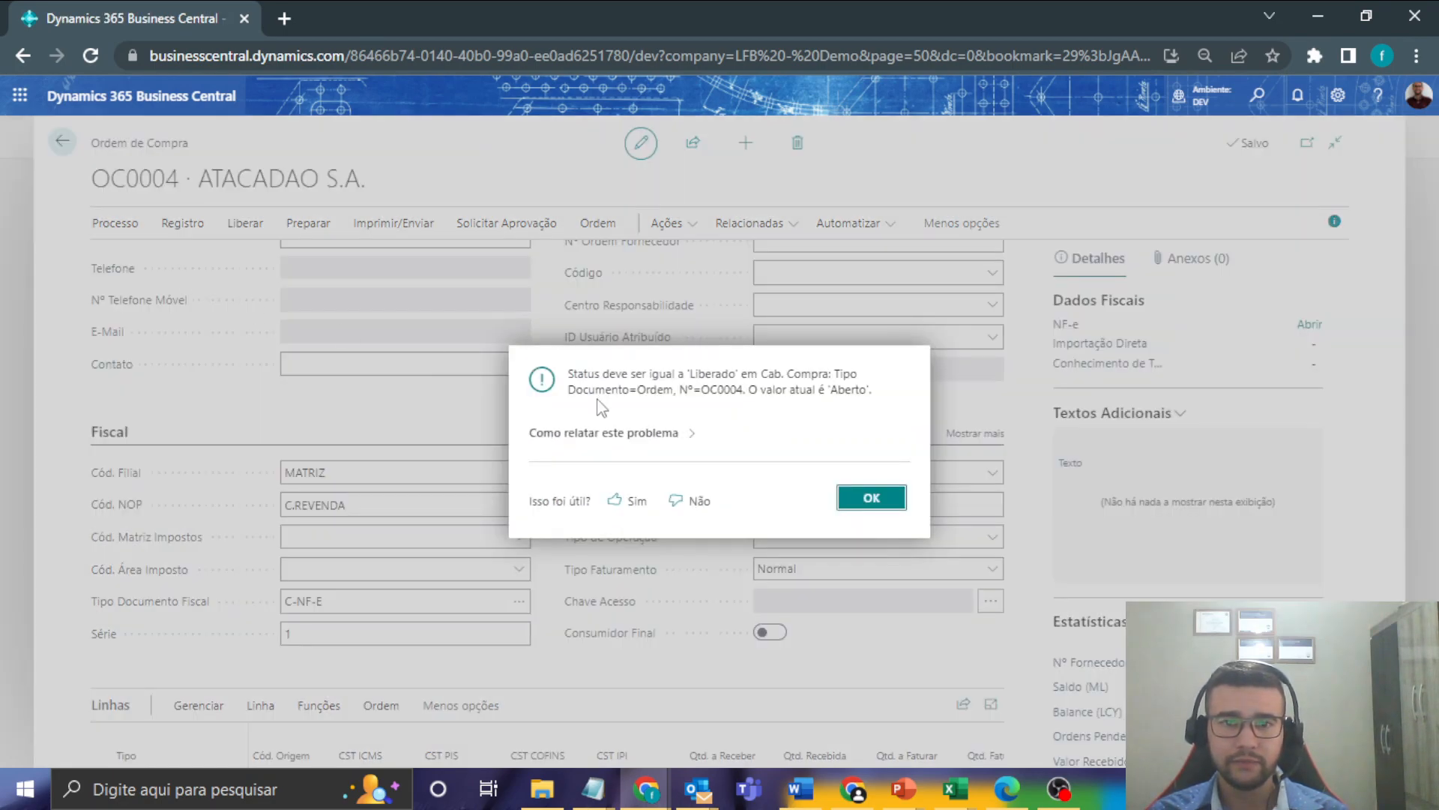
left_click(876, 498)
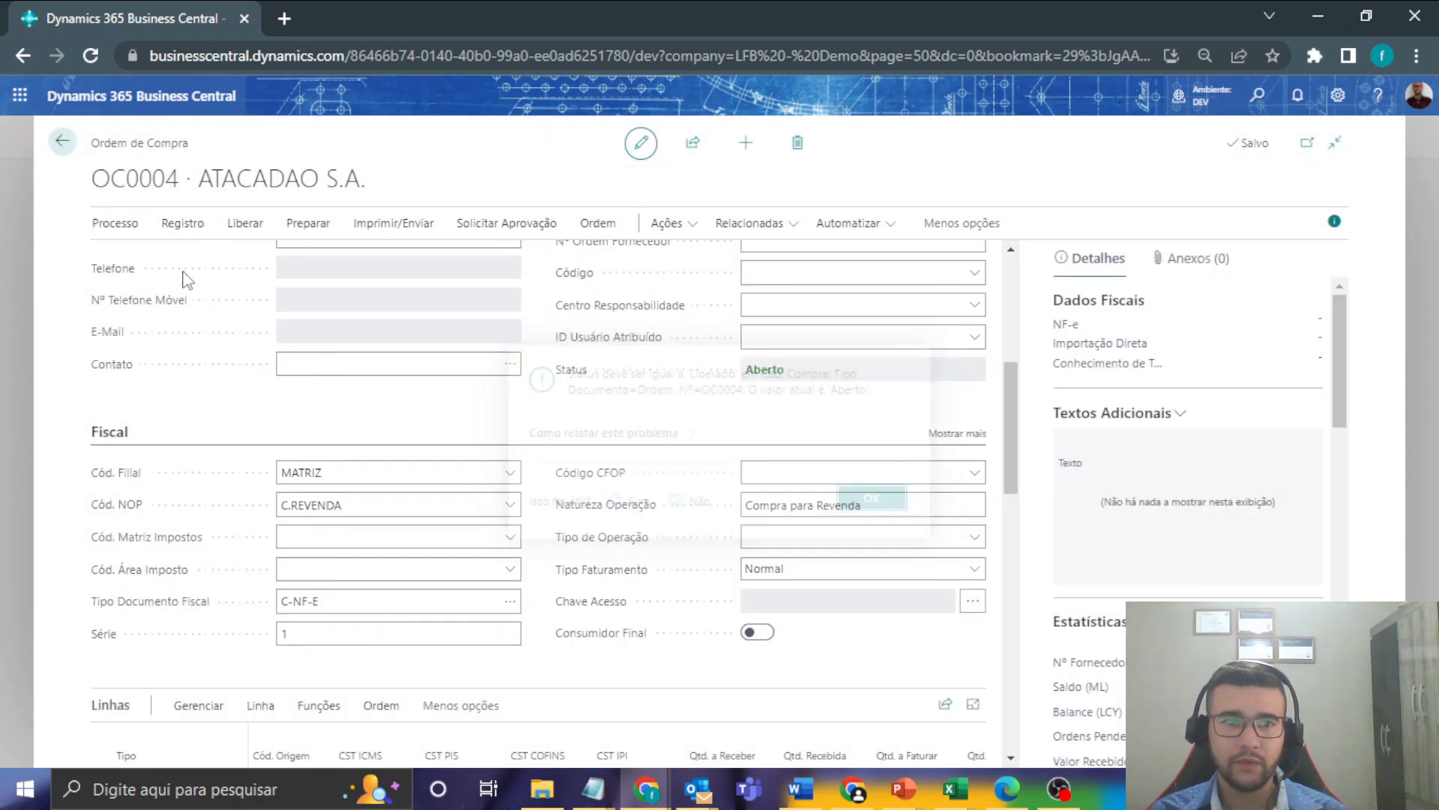
left_click(244, 234)
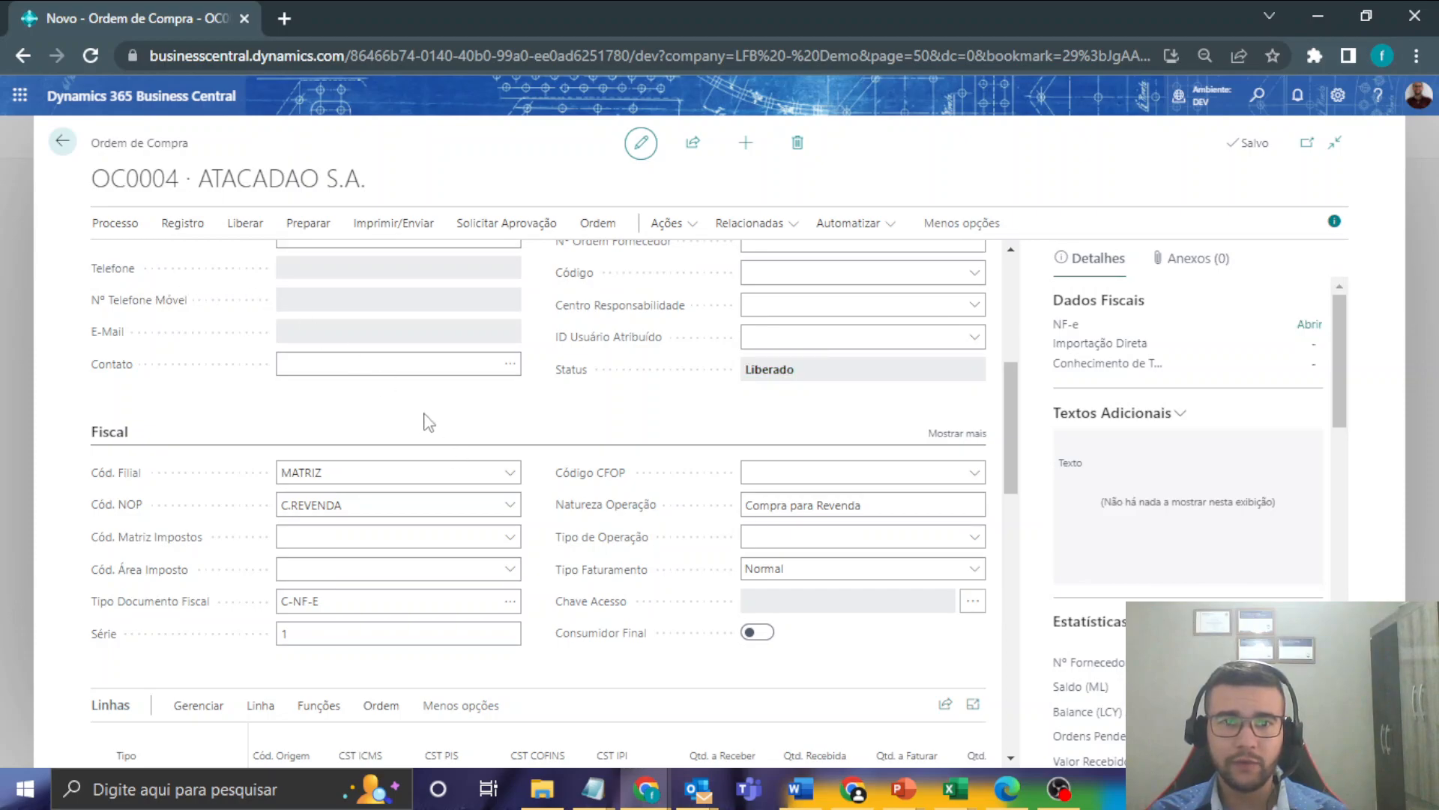
- Create a warehouse receipt directly from released purchase order OC0004 and delete that receipt
left_click(115, 223)
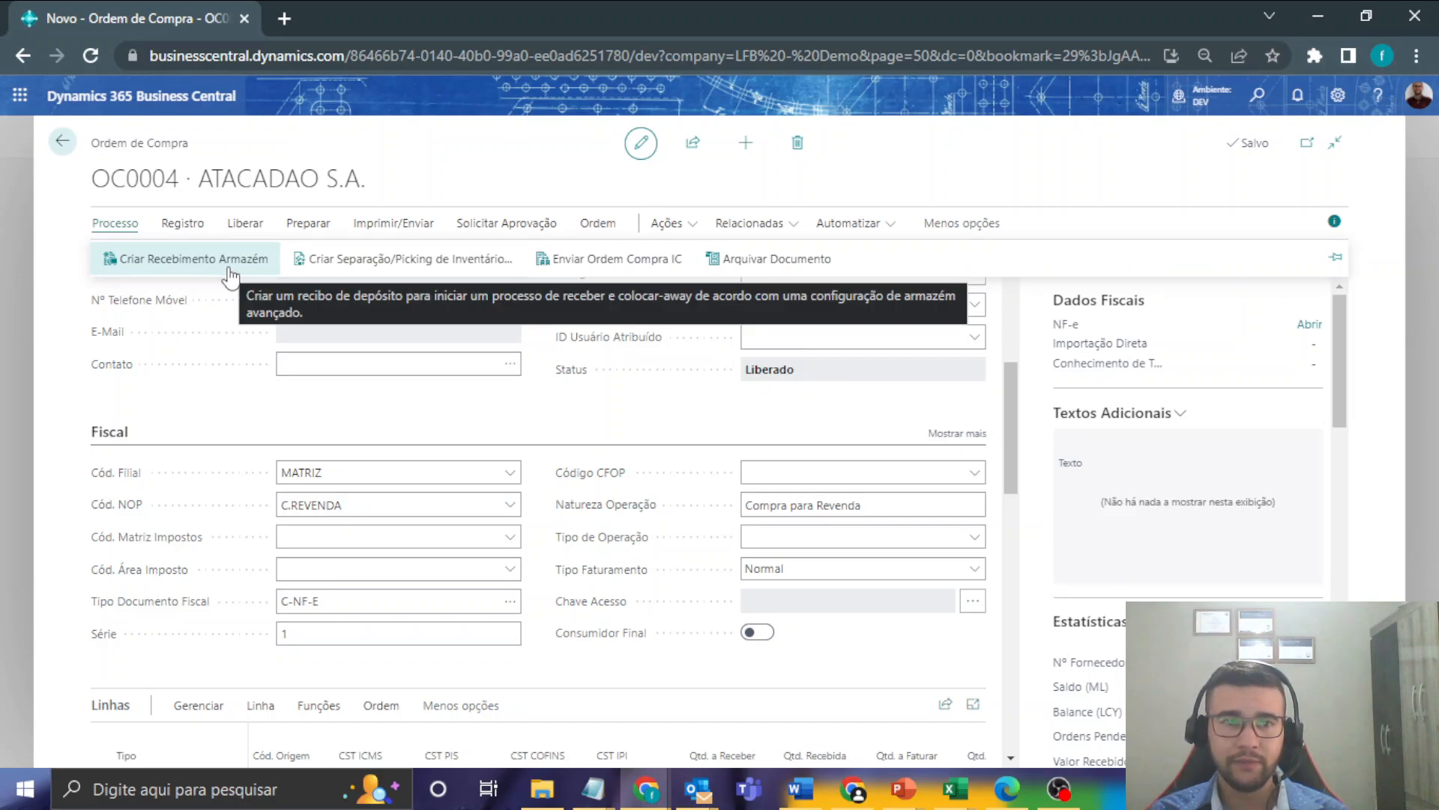
left_click(189, 270)
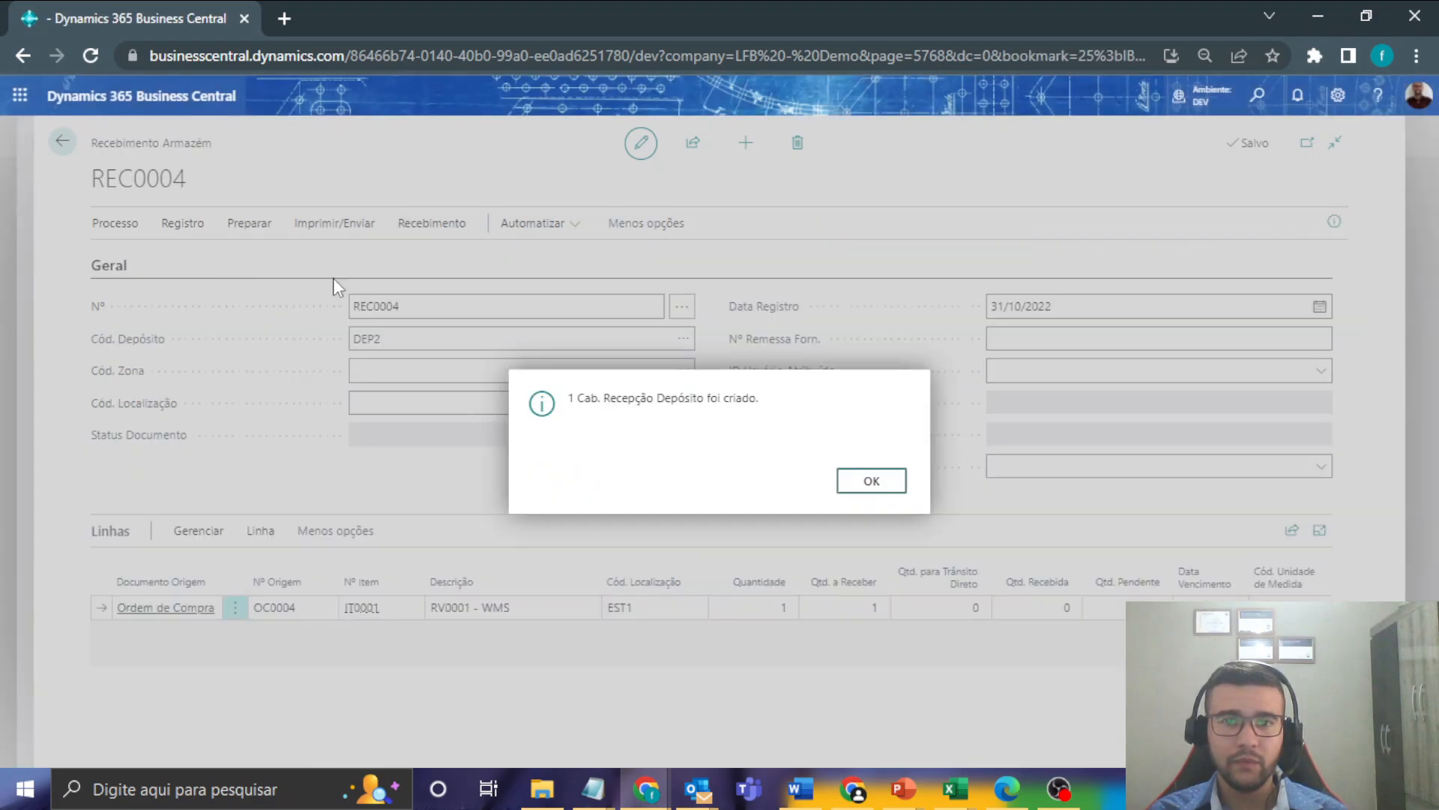
left_click(872, 481)
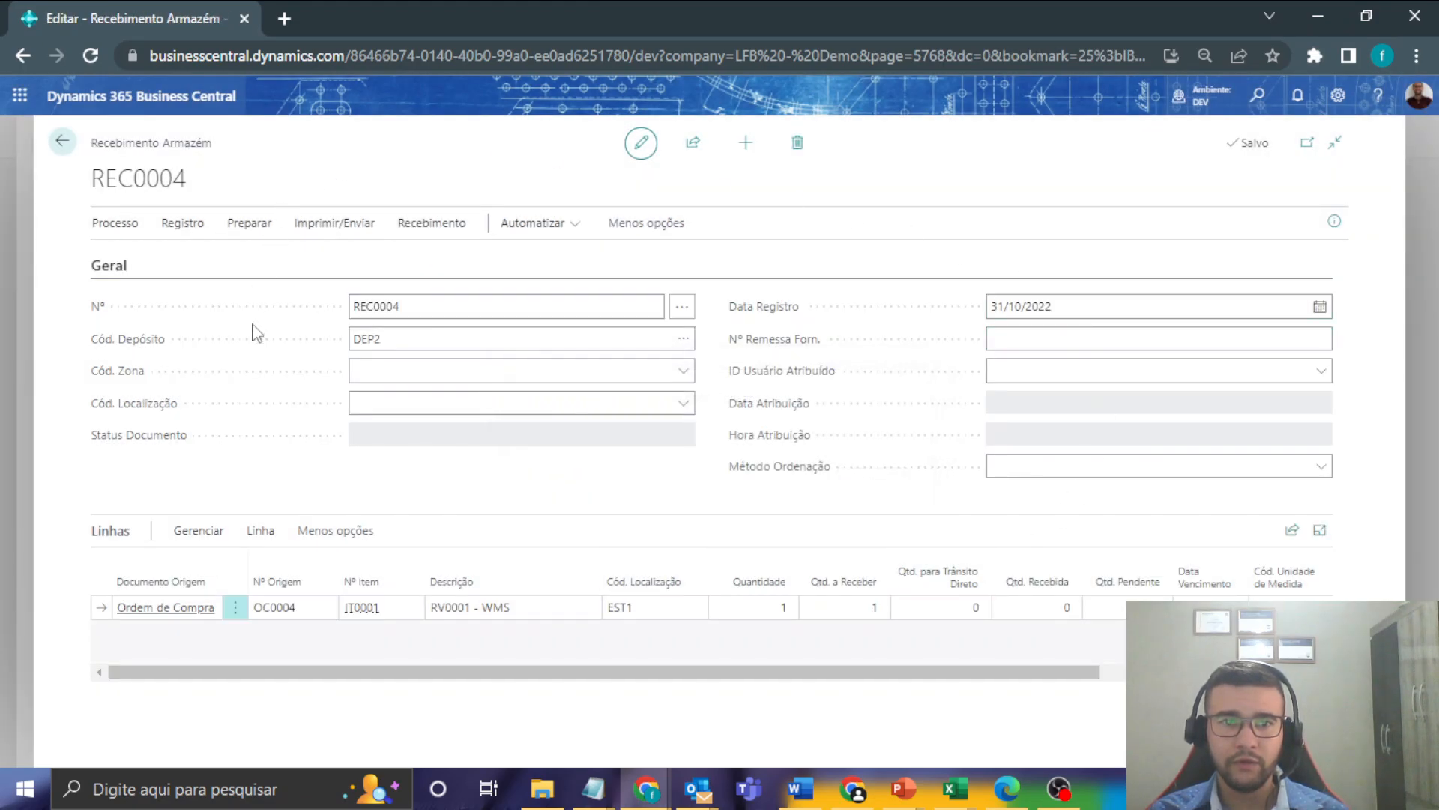
left_click(799, 147)
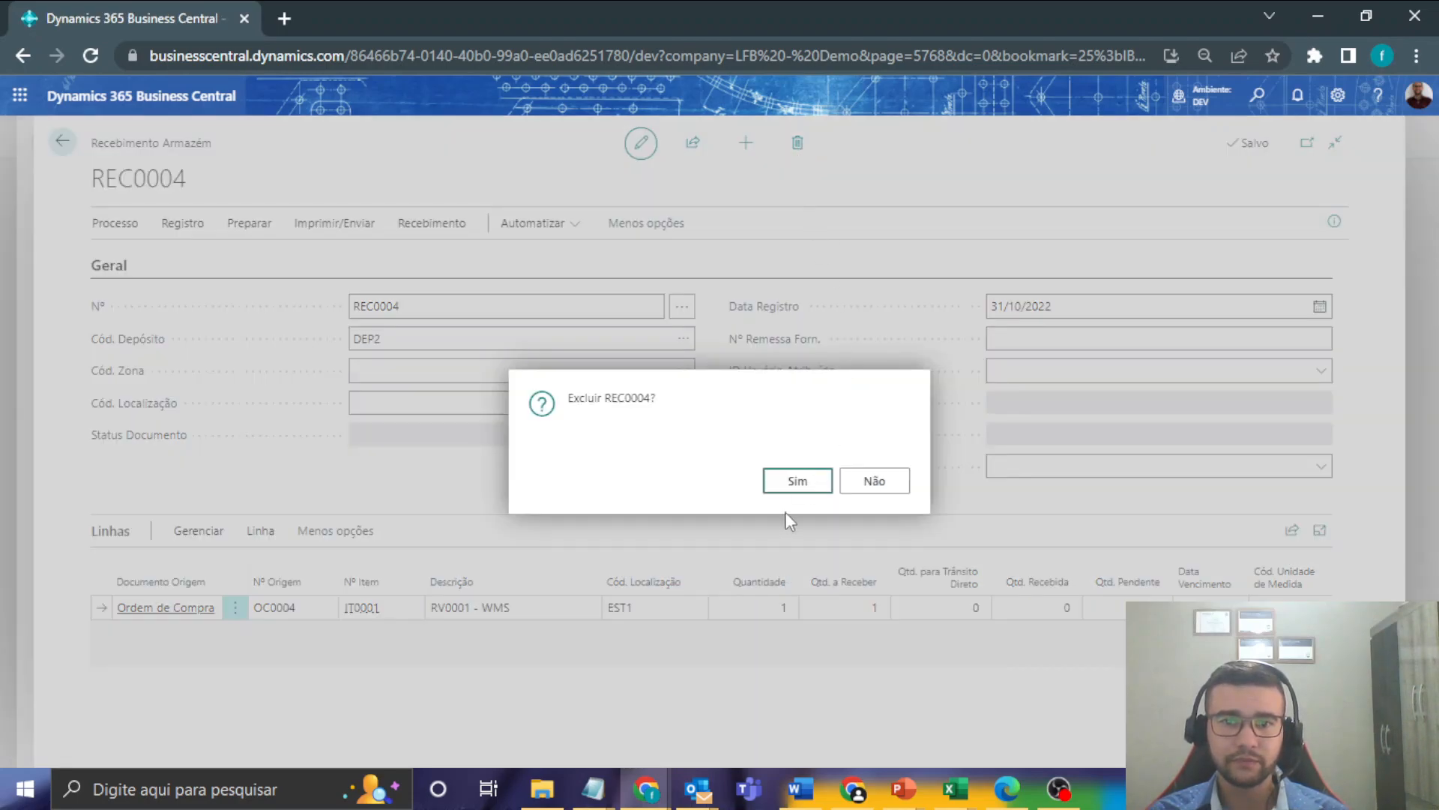
left_click(782, 486)
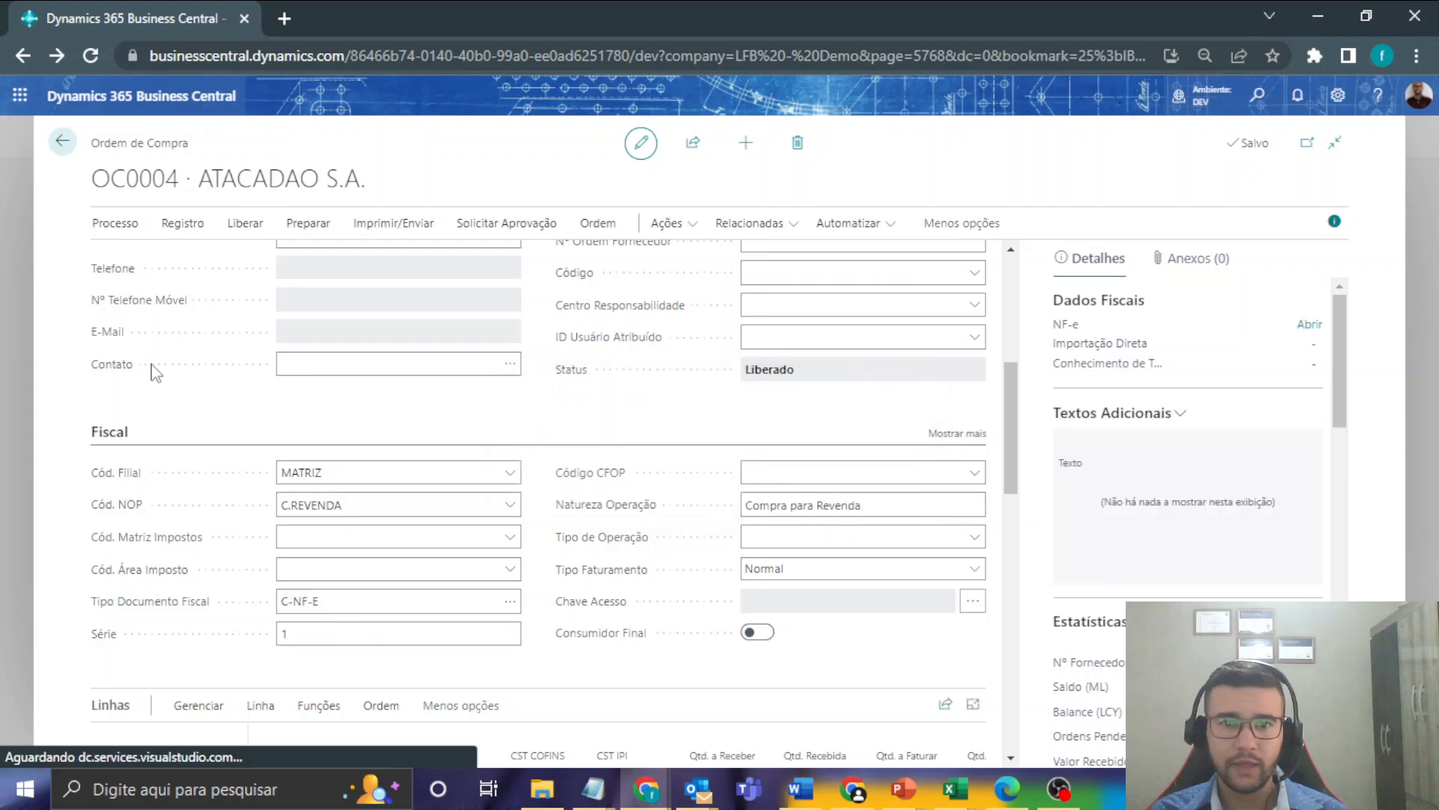
- Find the Recebimentos Armazém list and start a new warehouse receipt from it
left_click(1257, 97)
type("recebiment ar")
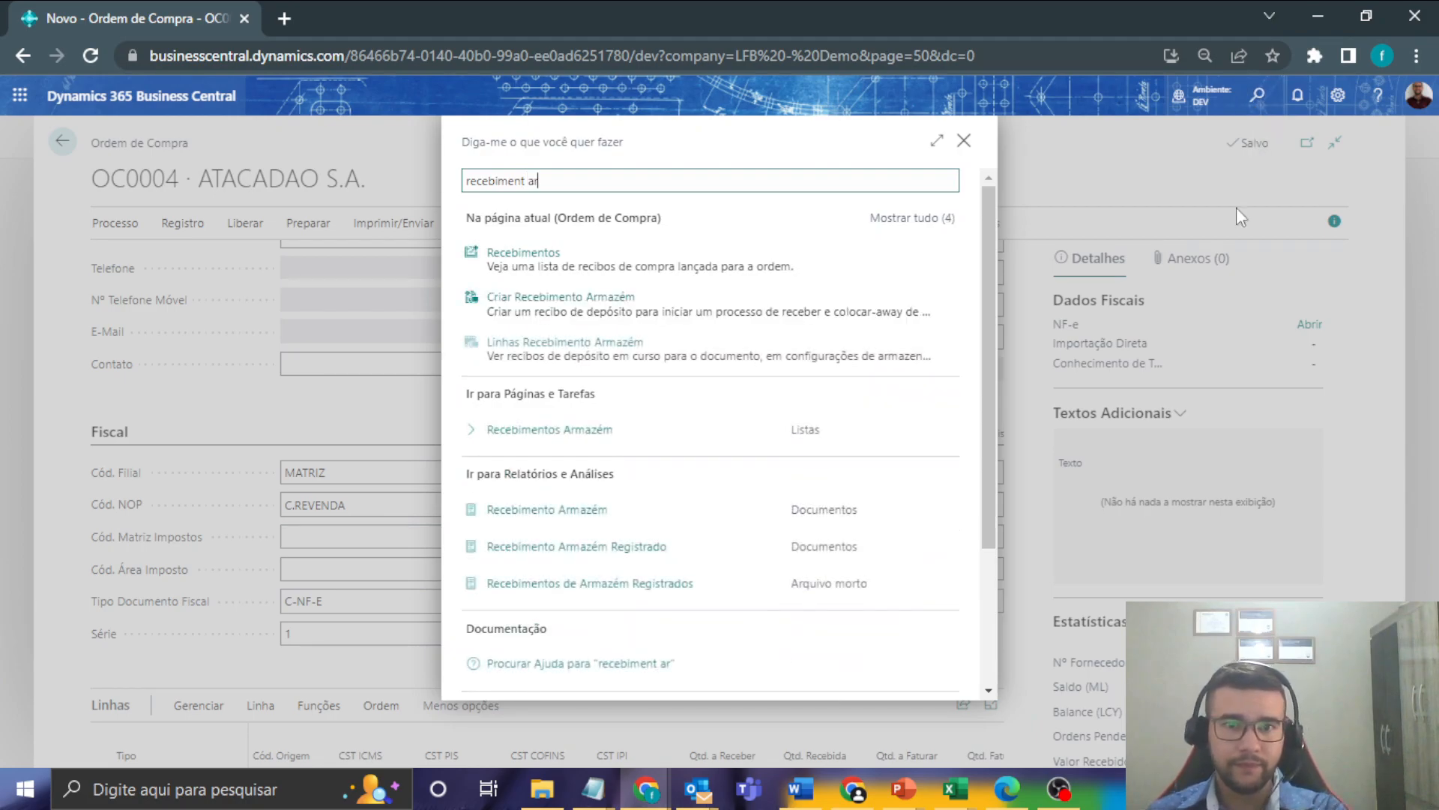
left_click(634, 442)
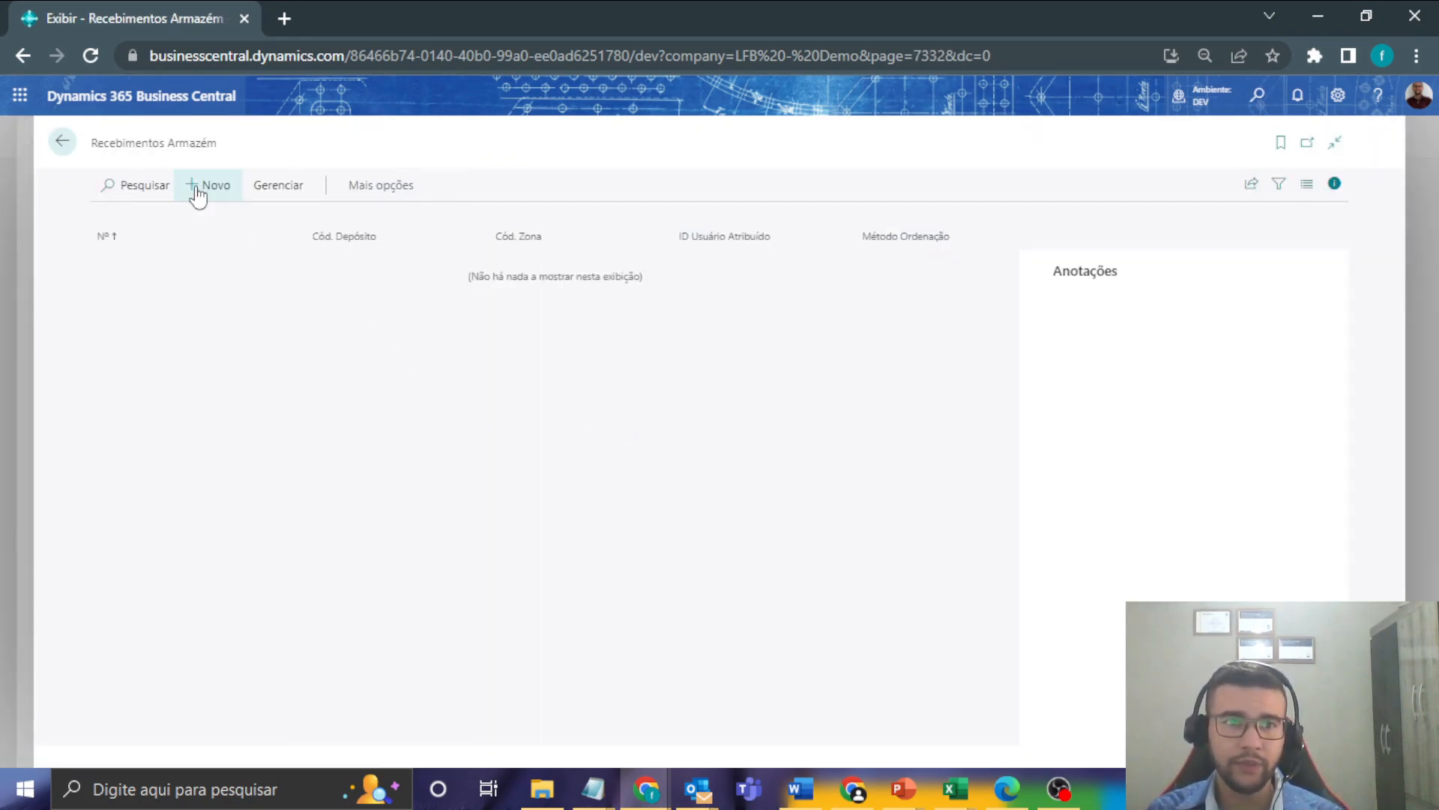
left_click(199, 188)
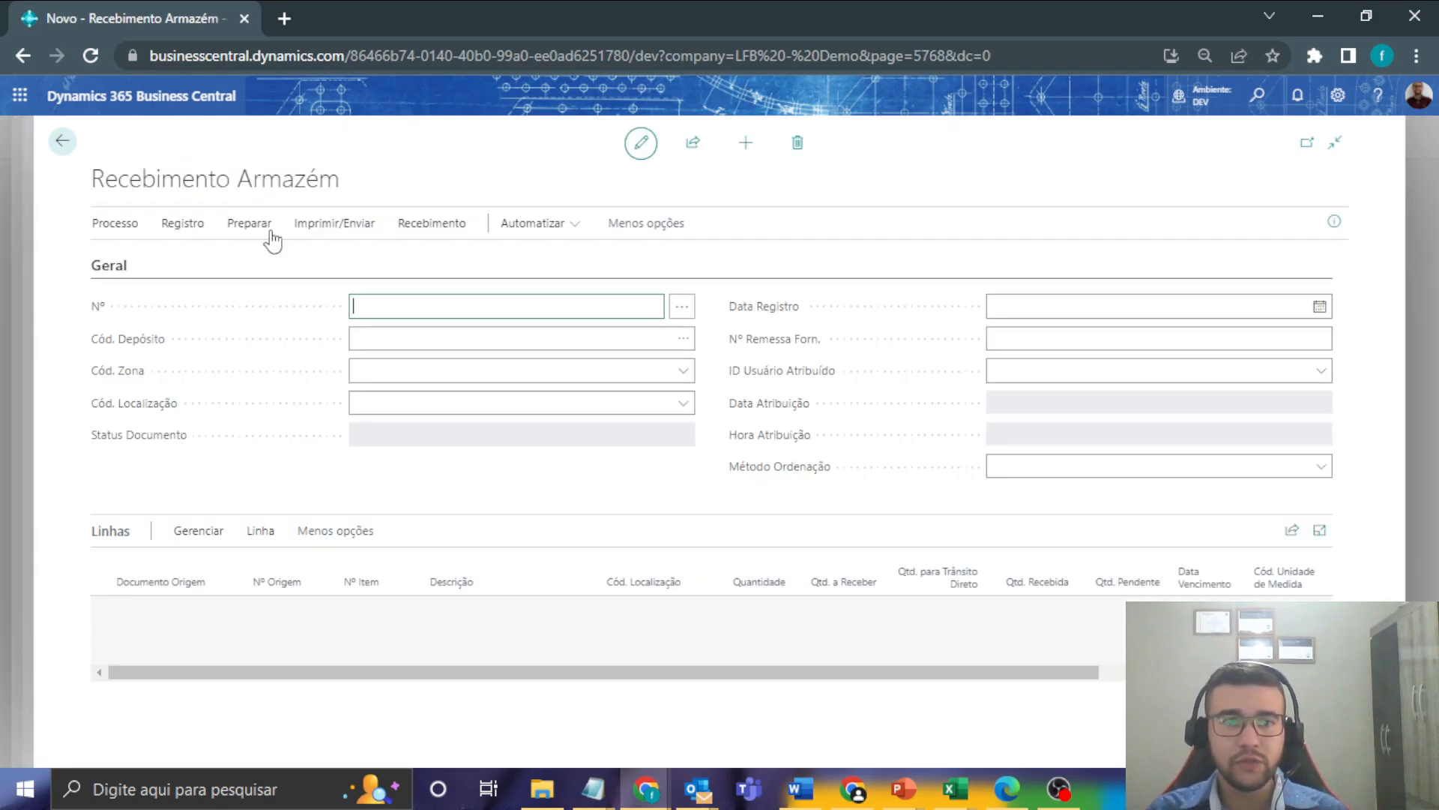
- Set Cód. Depósito to DEP2, the partial WMS deposit, on the new warehouse receipt
left_click(438, 346)
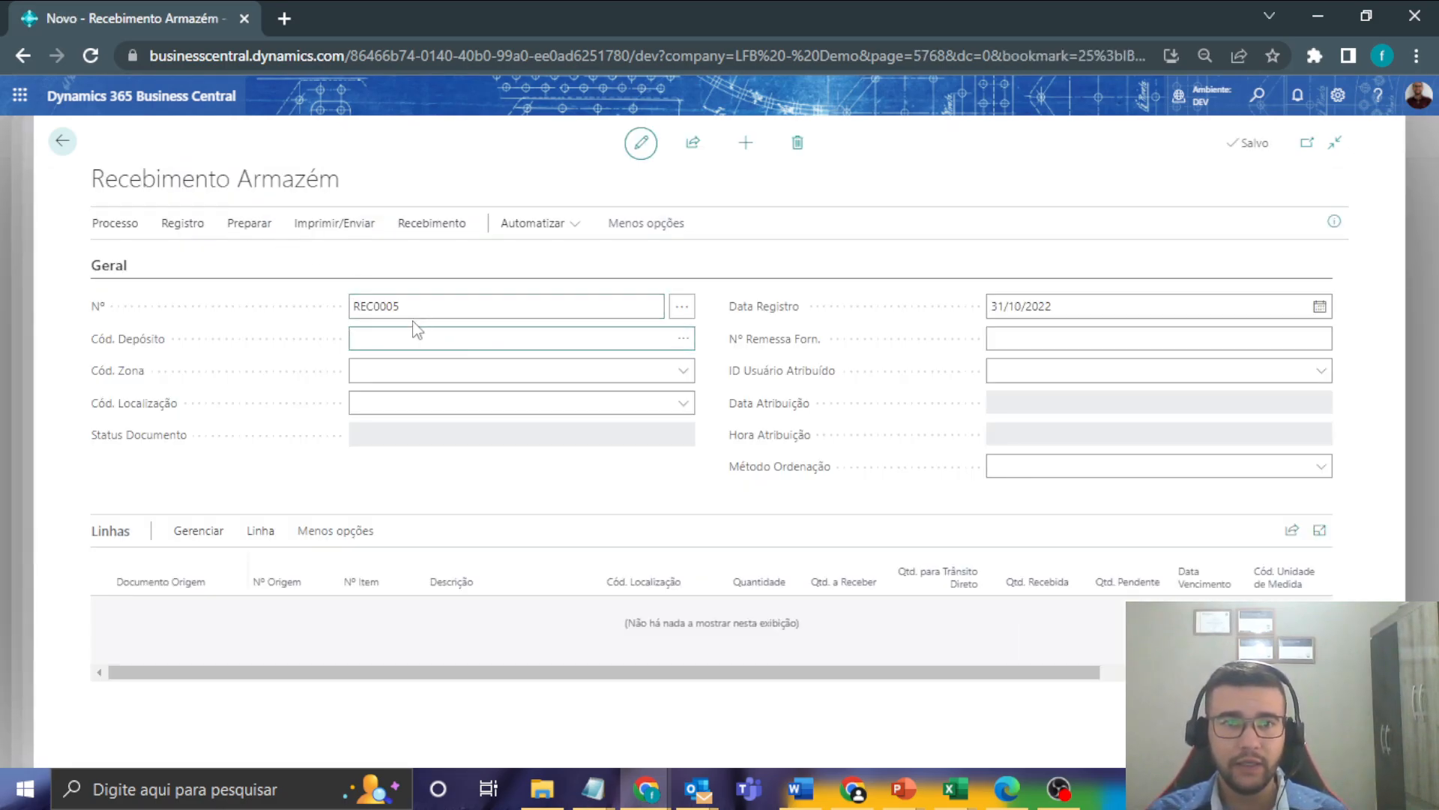
left_click(683, 338)
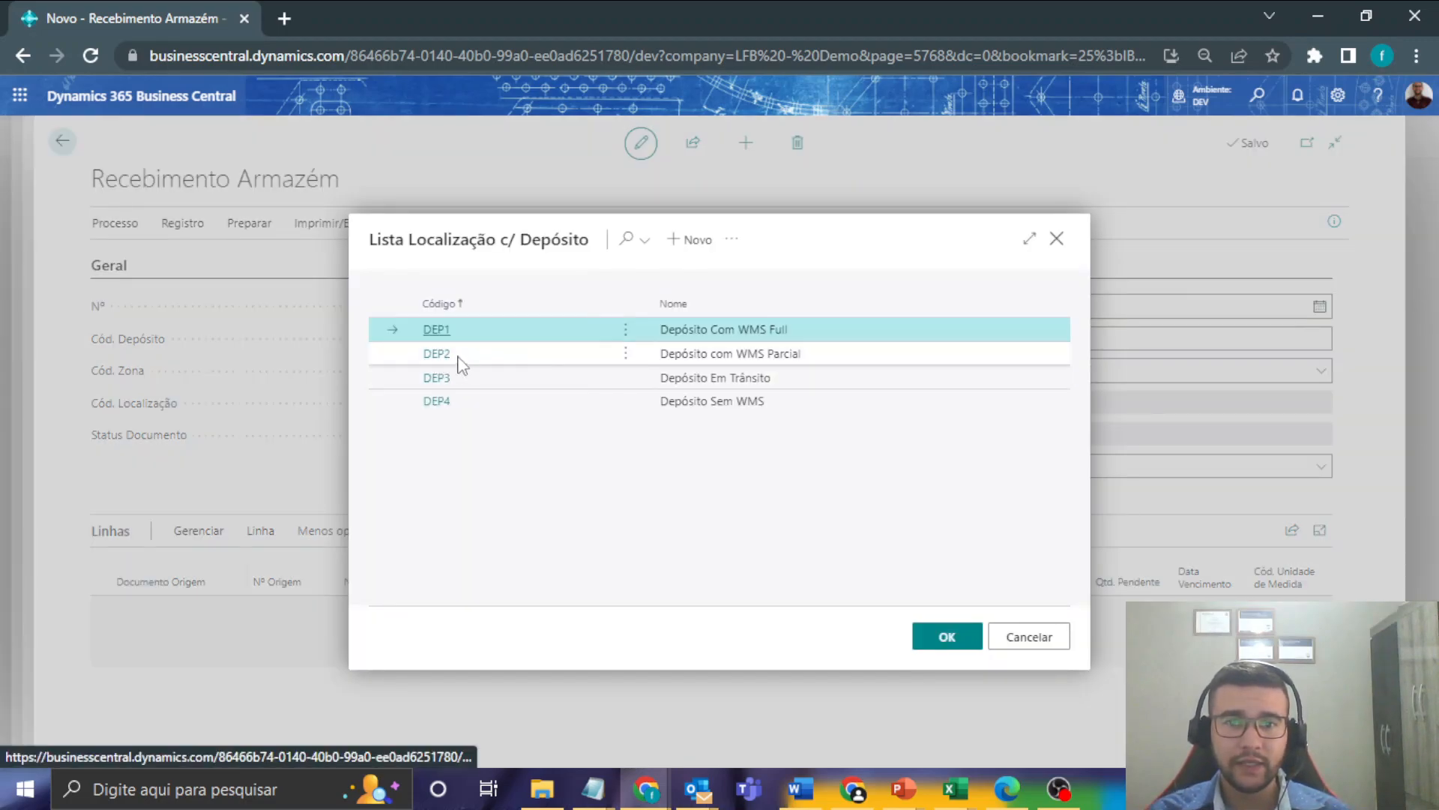
left_click(470, 360)
key("Return")
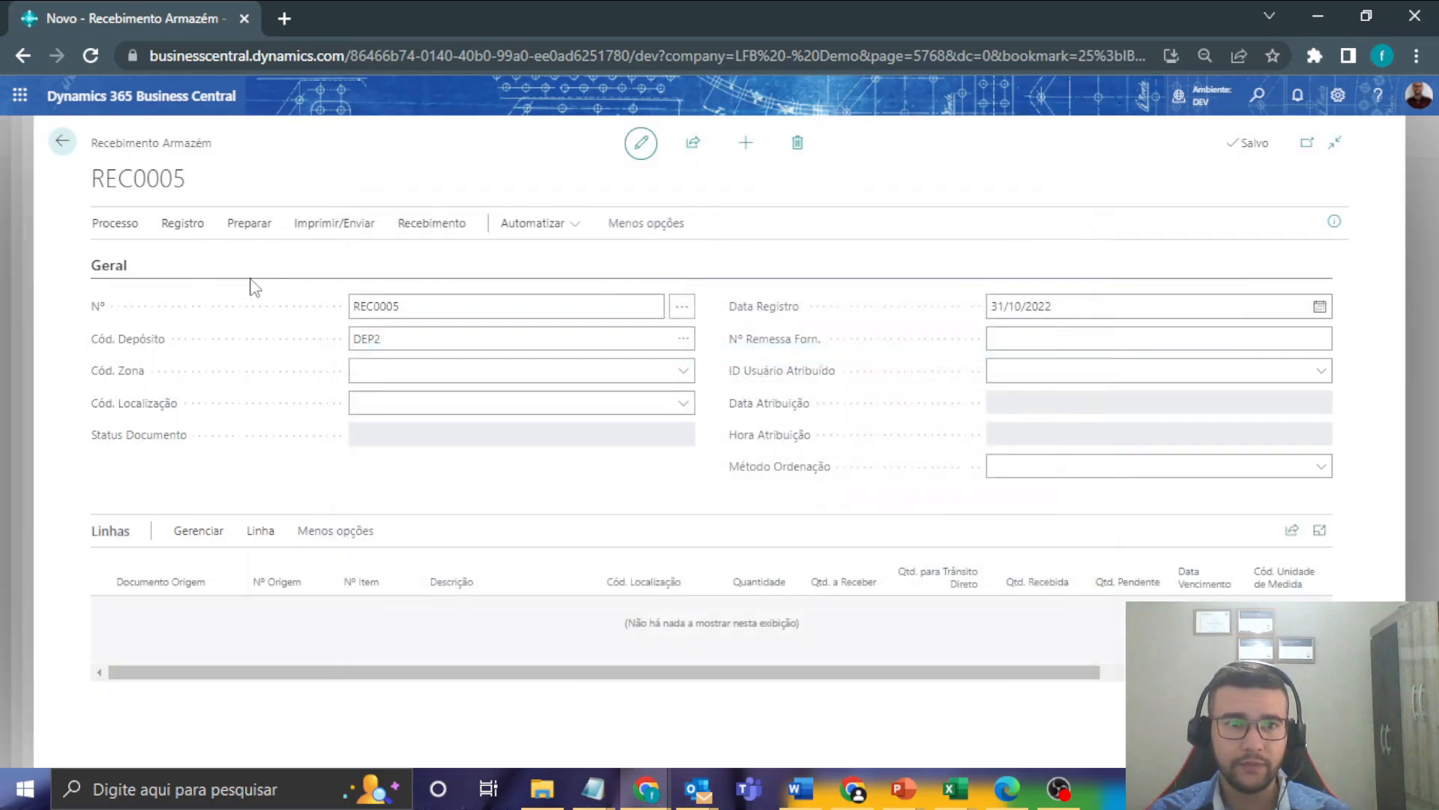
- Load purchase order OC0004 into the warehouse receipt as its source document
left_click(114, 224)
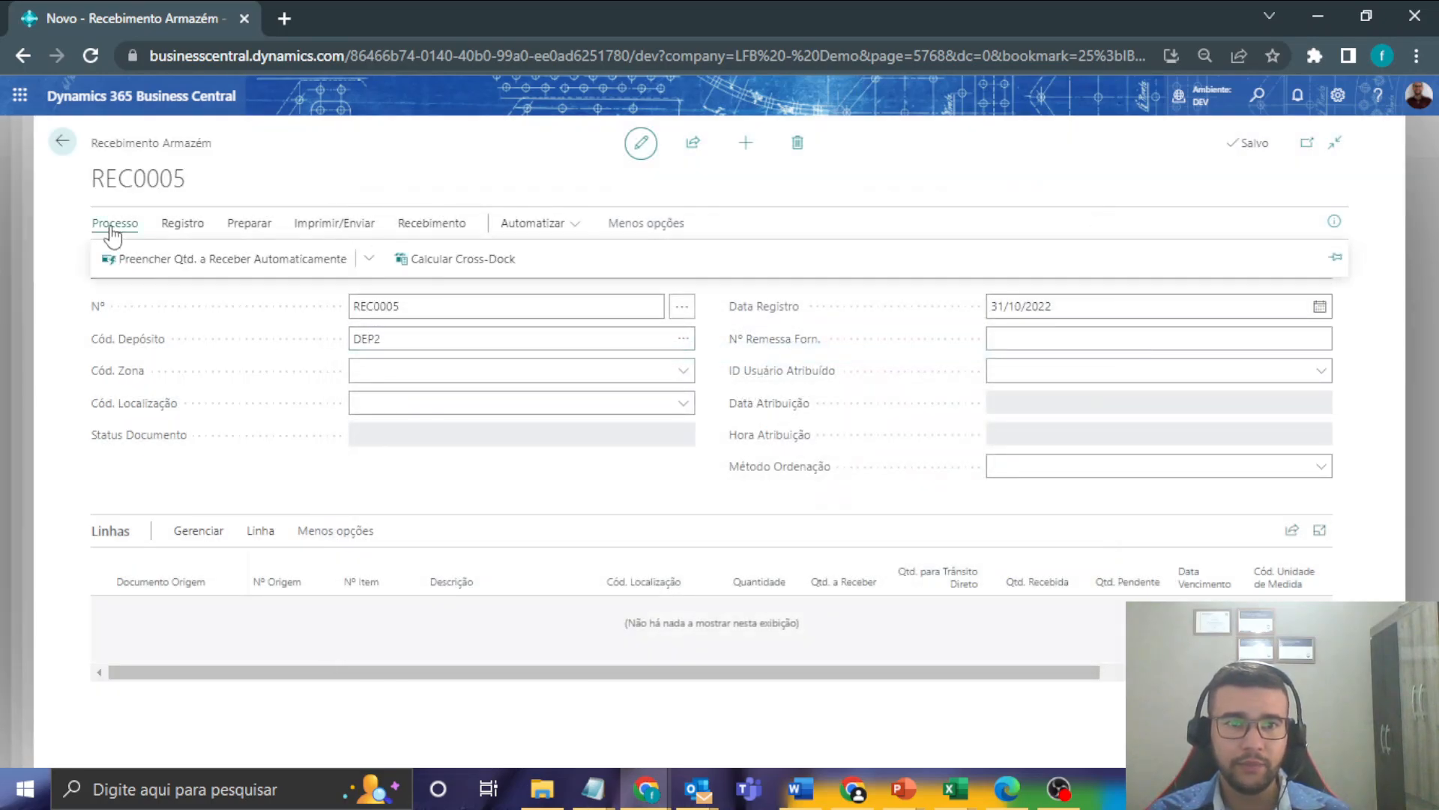
left_click(254, 225)
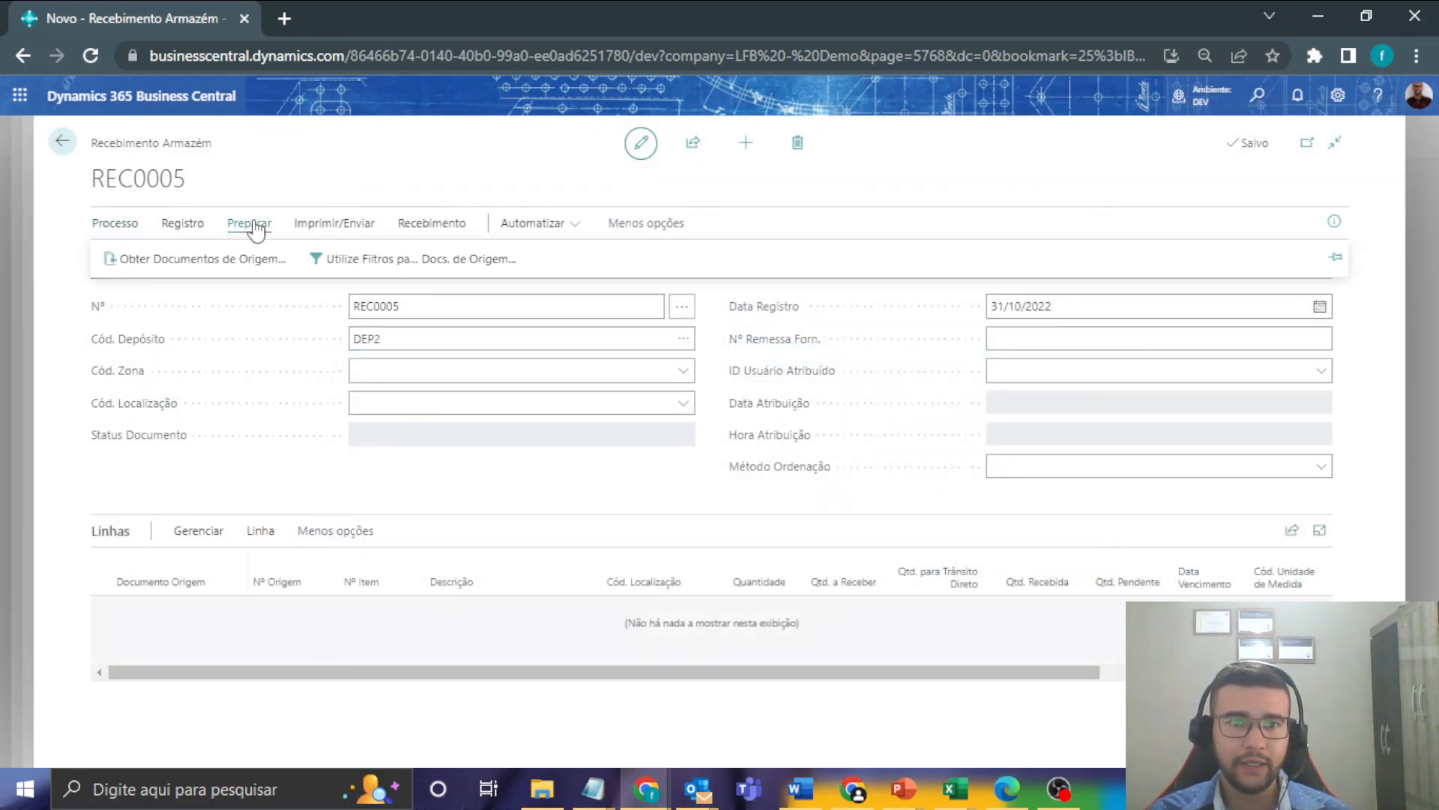
left_click(199, 260)
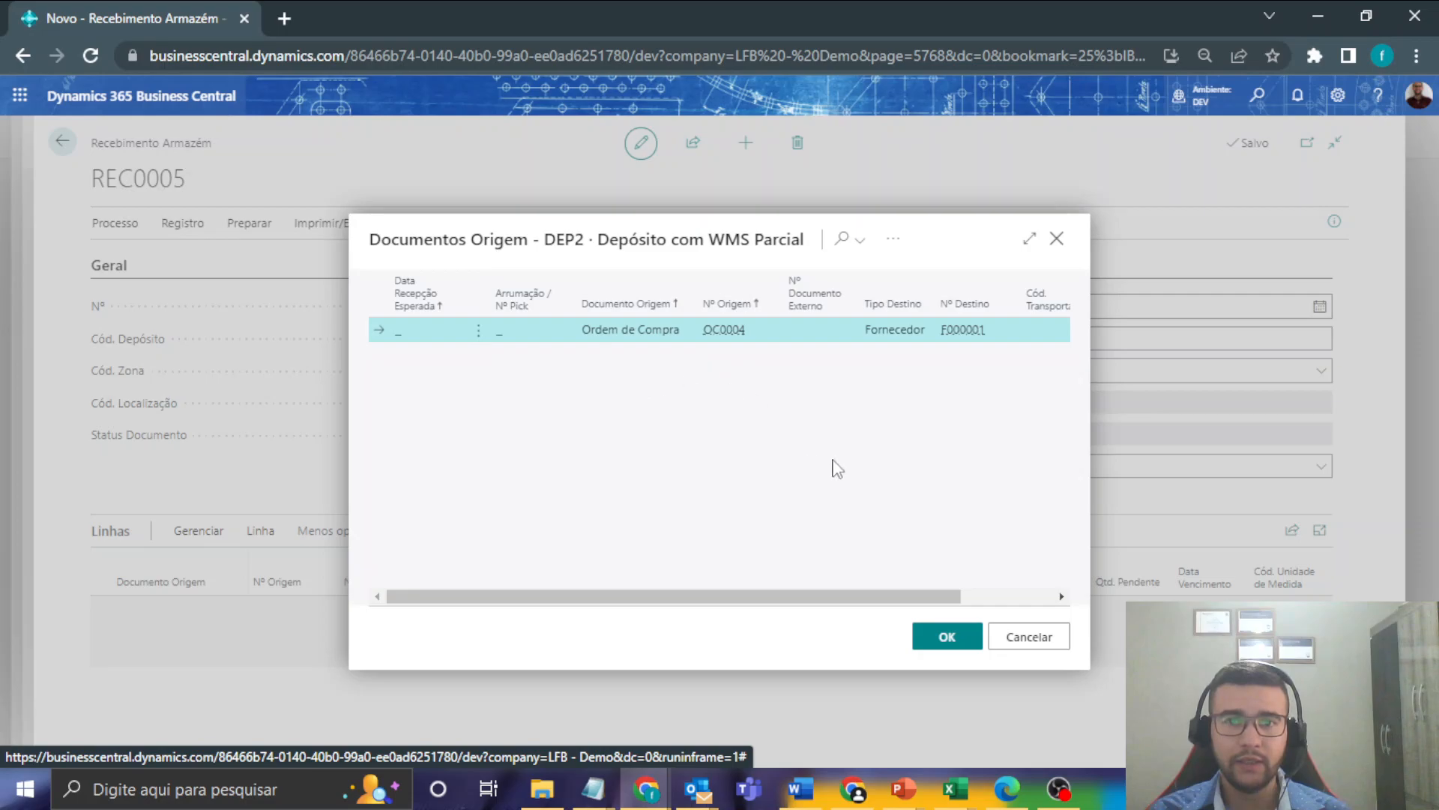
left_click(949, 636)
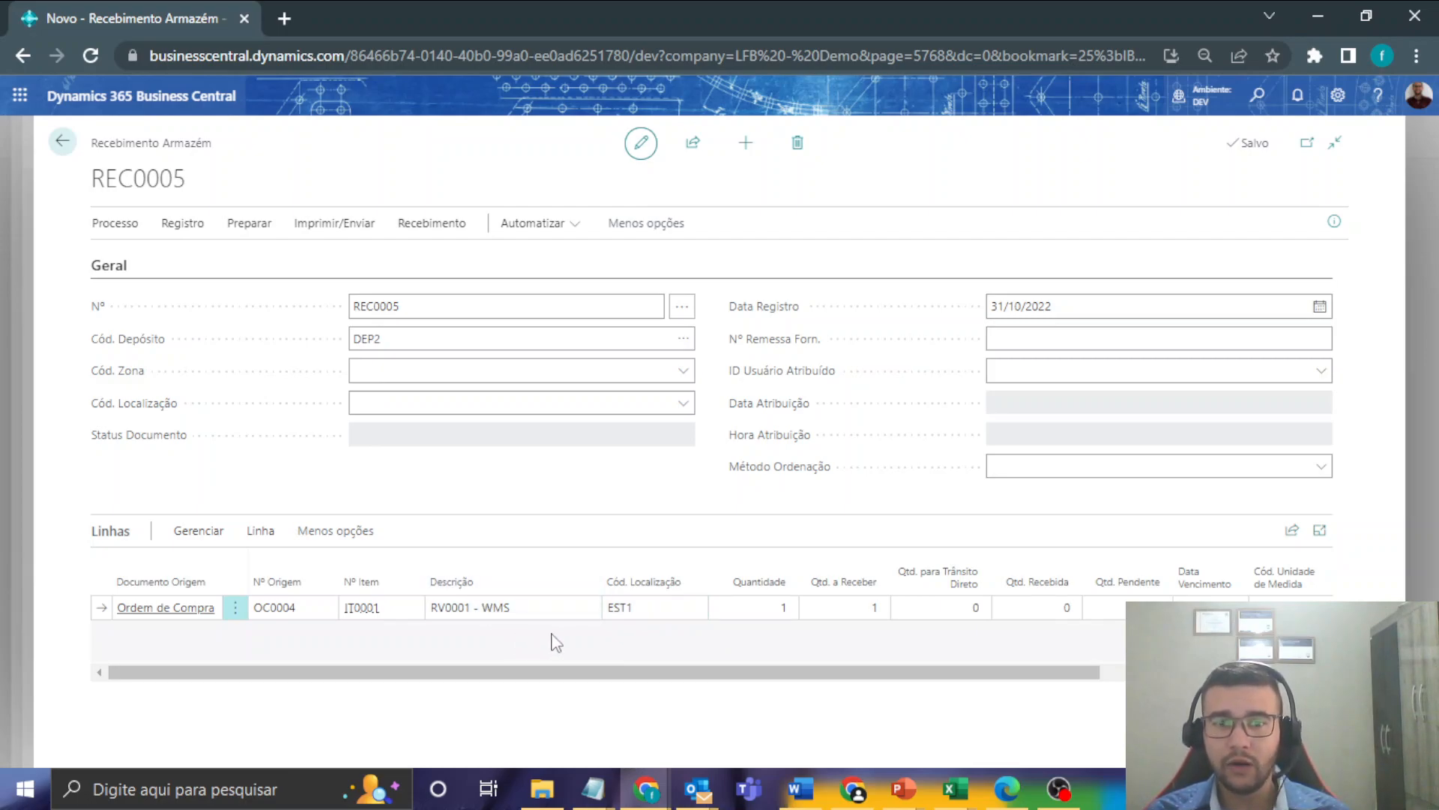
- Check the Cód. Localização options available for the receipt's item line
left_click(670, 609)
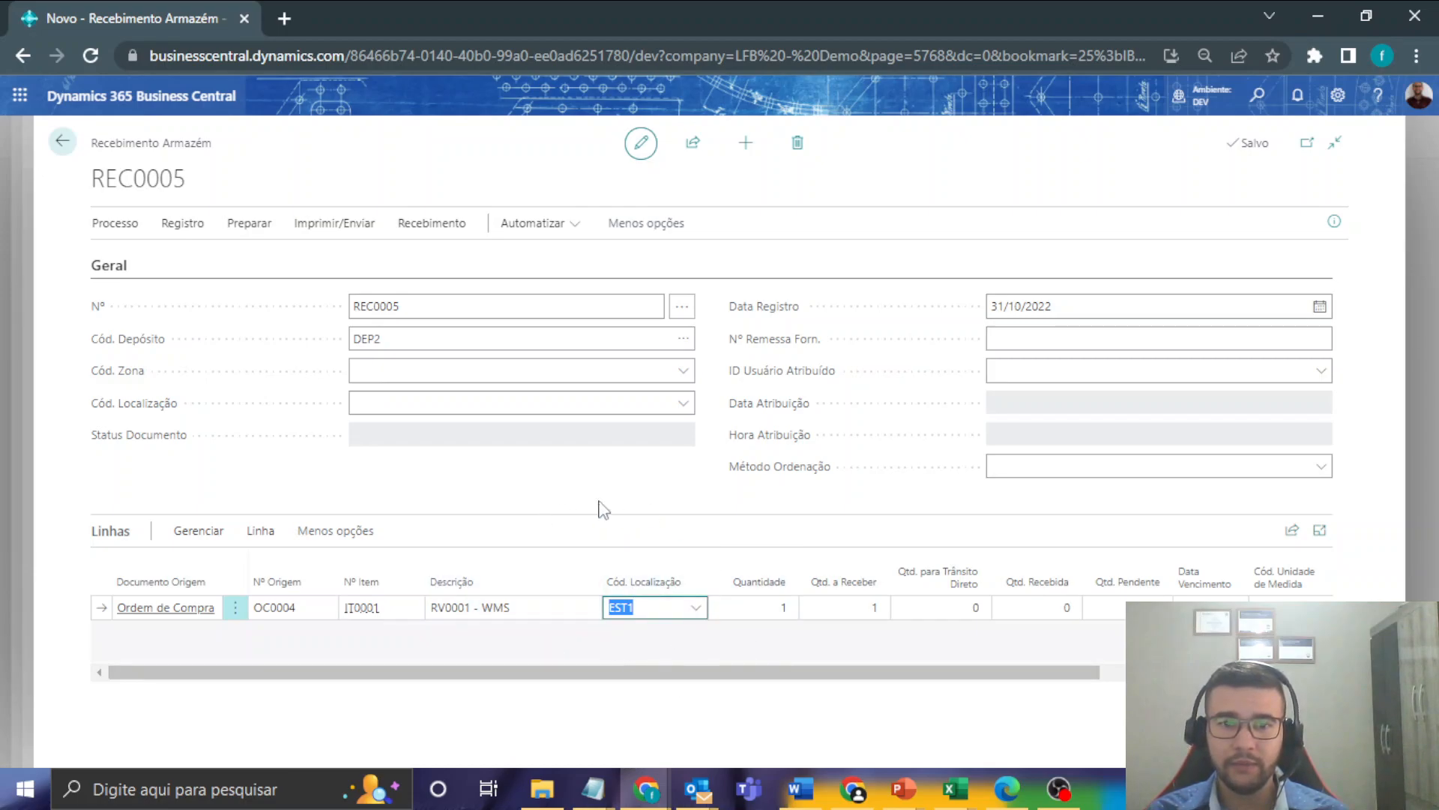
left_click(695, 609)
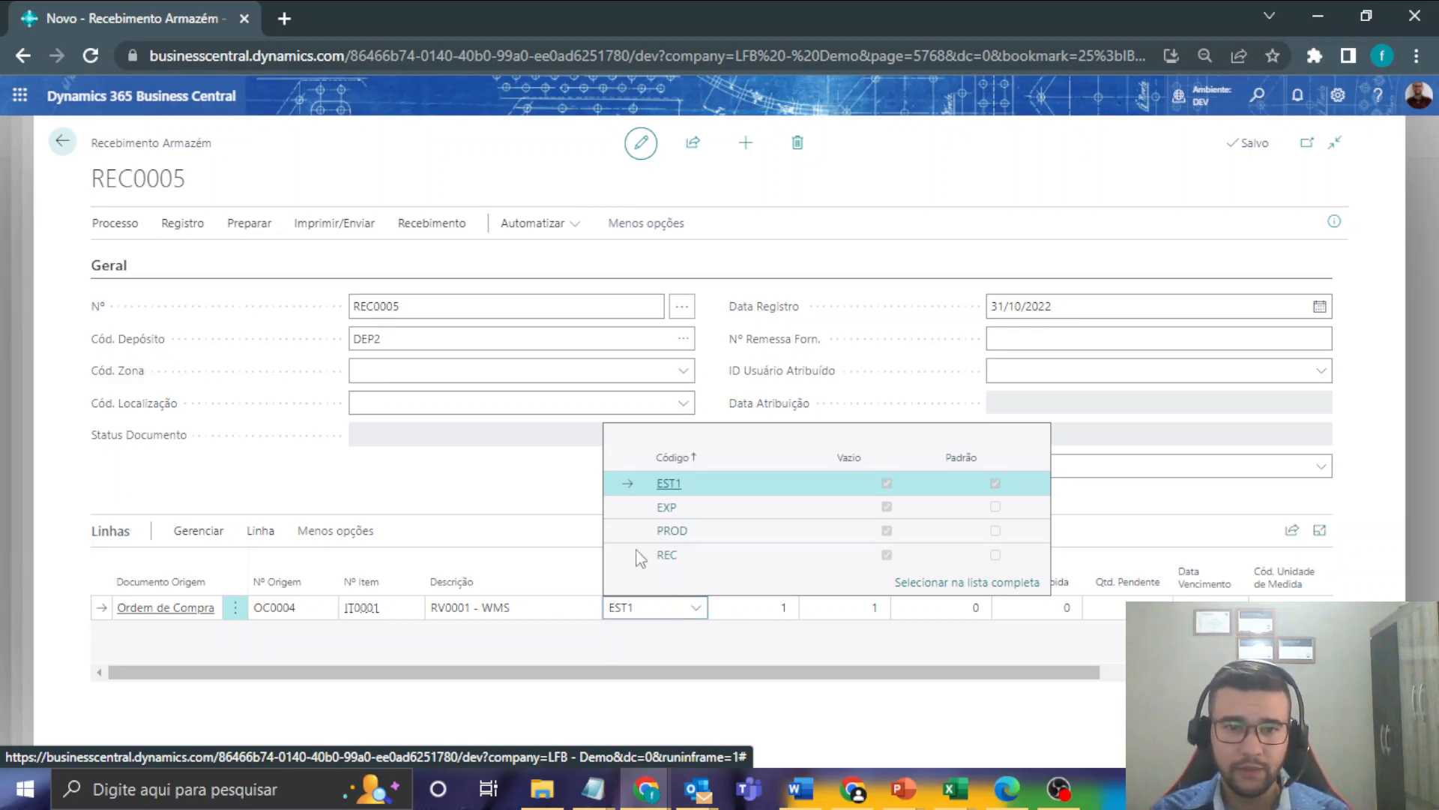
left_click(552, 478)
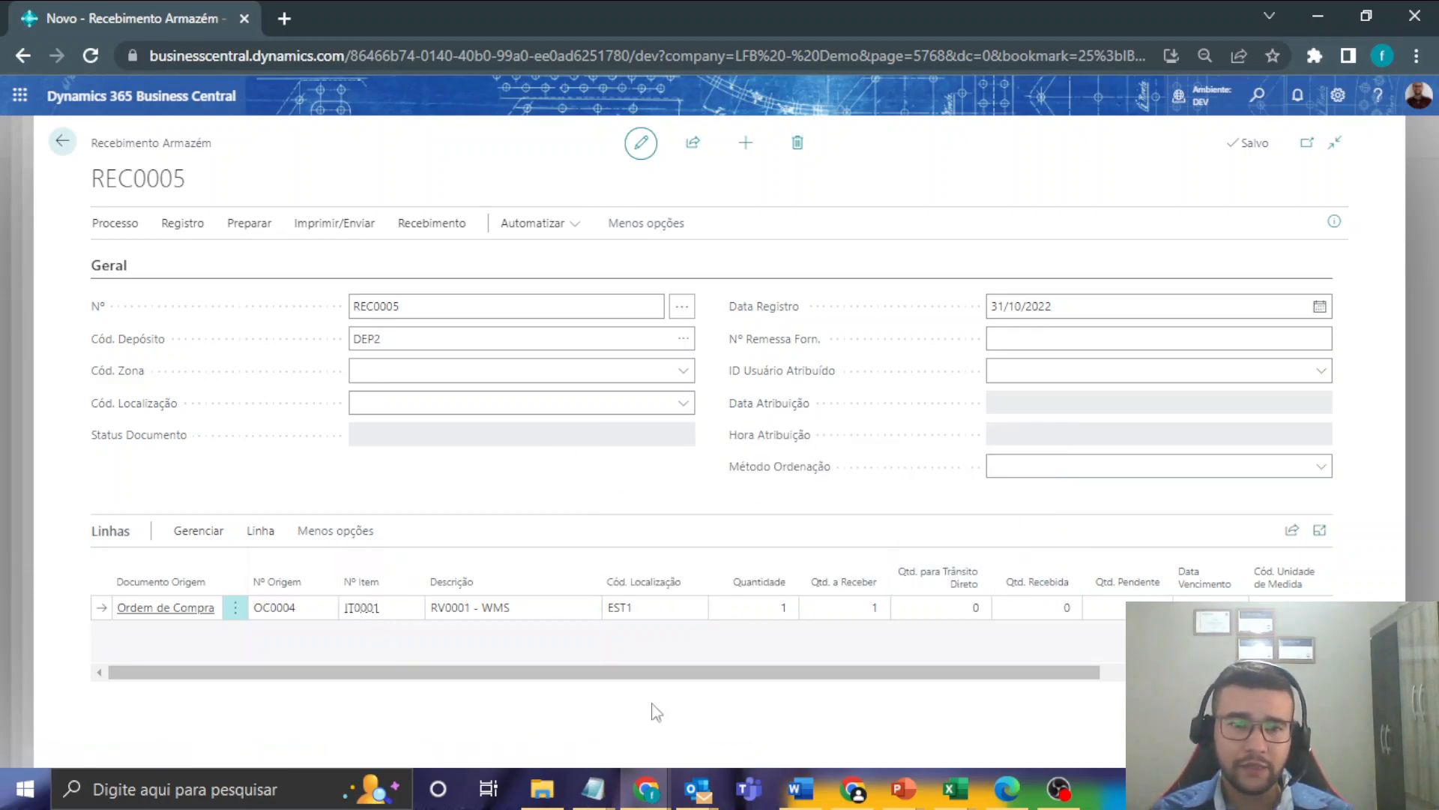
left_click(264, 531)
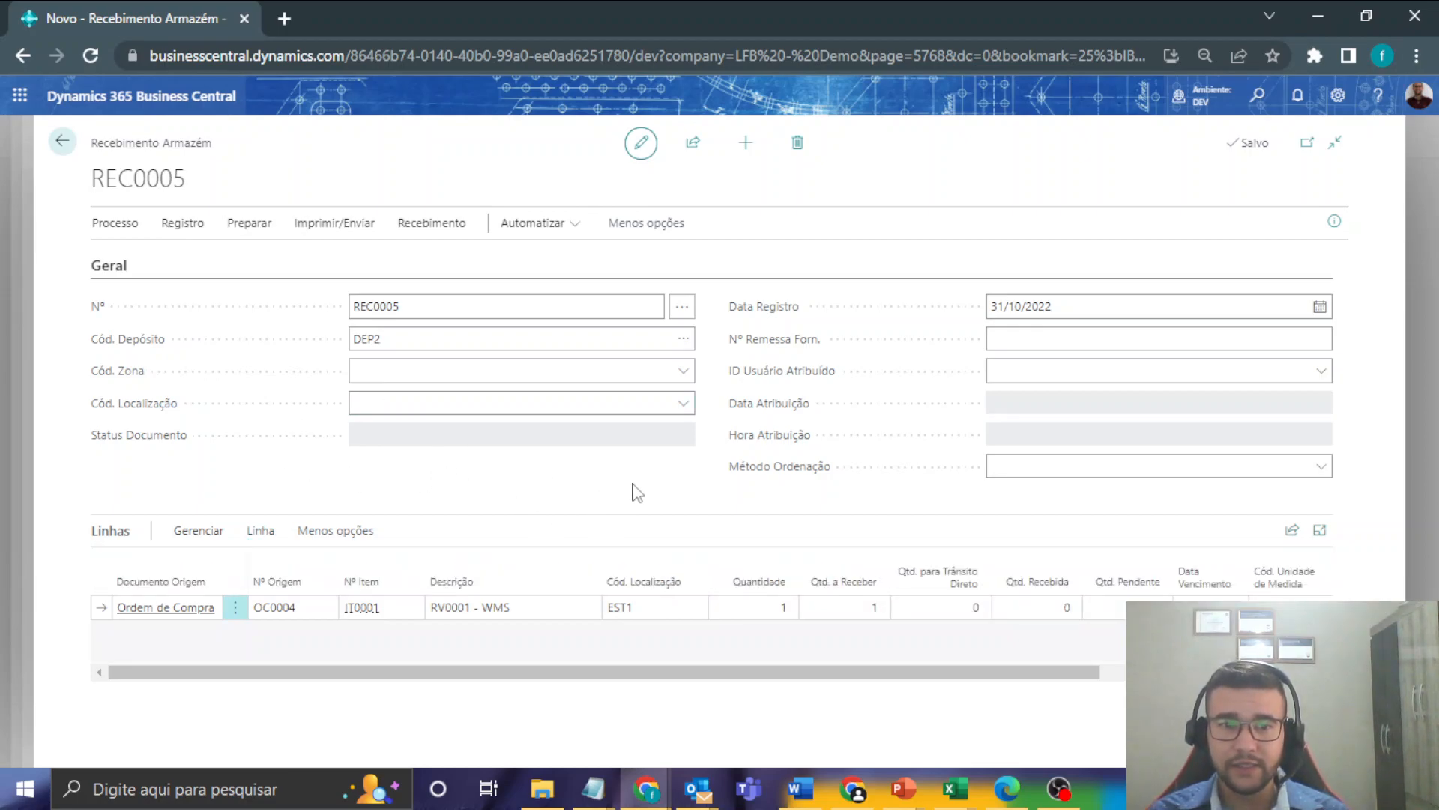
- Assign the listed DEP2 warehouse user to the receipt and register the receipt
left_click(1130, 370)
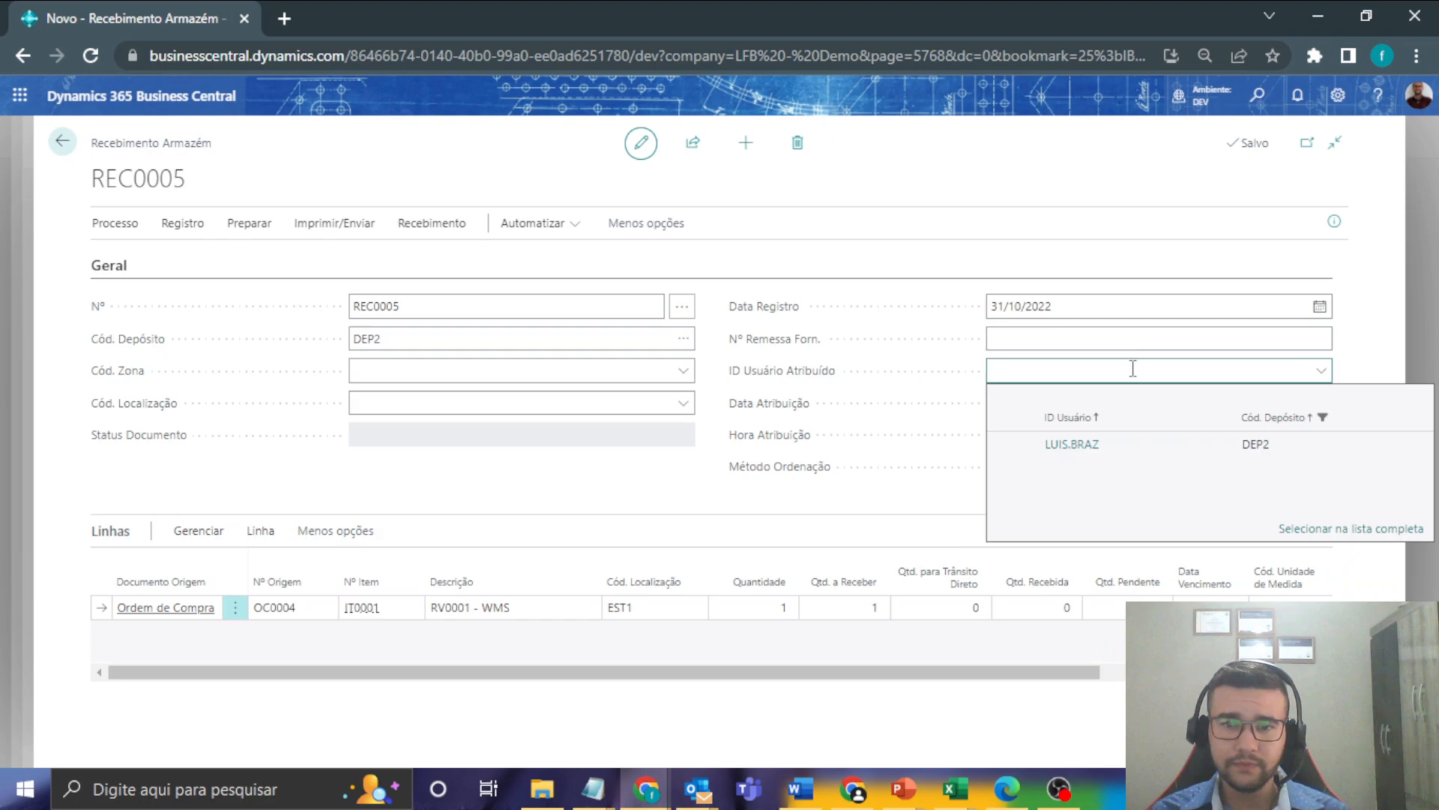
left_click(1131, 458)
left_click(551, 509)
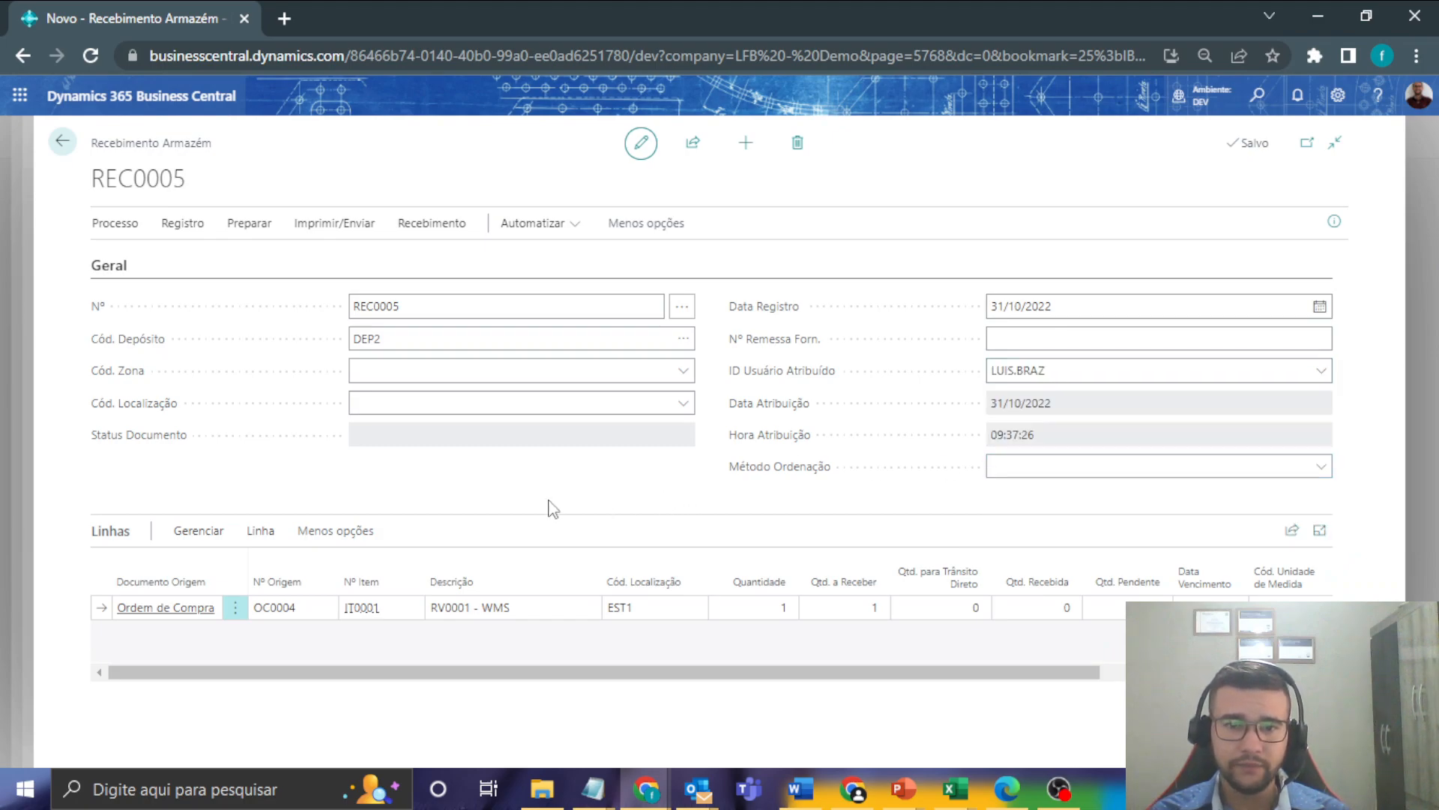
left_click(189, 223)
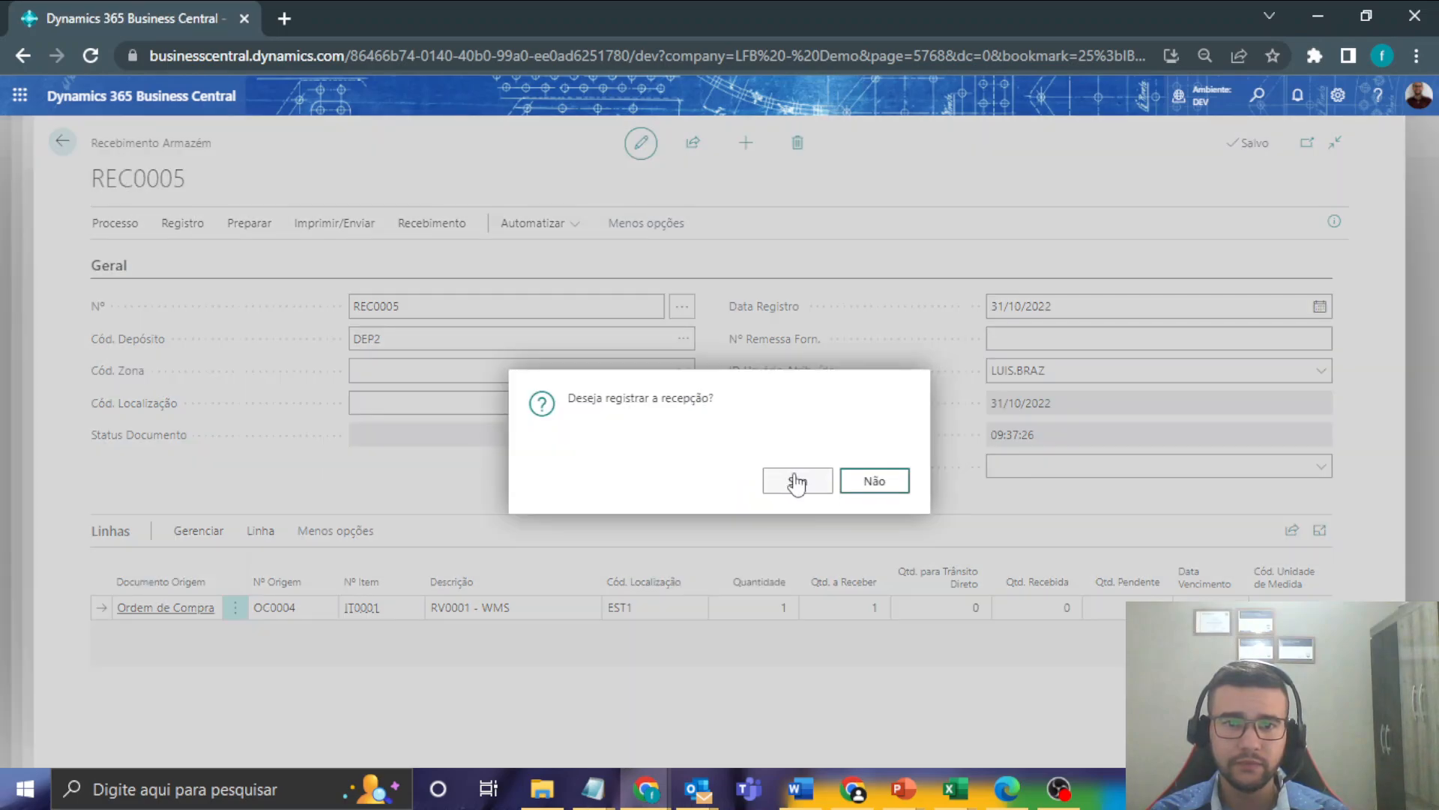
left_click(797, 481)
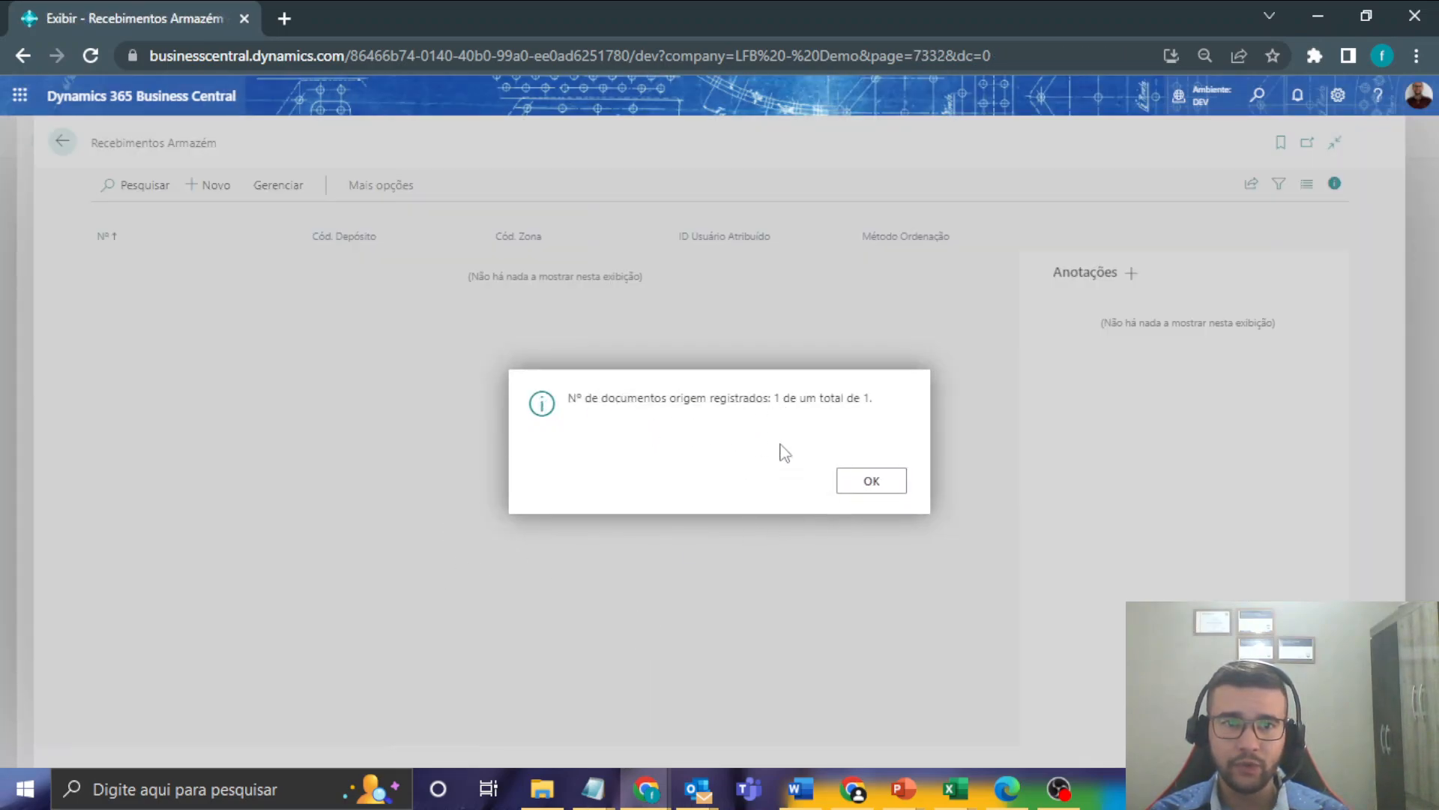
- Review the item's bin contents on the Conteúdos Localização page
left_click(876, 481)
left_click(1259, 96)
type("conteúd loca")
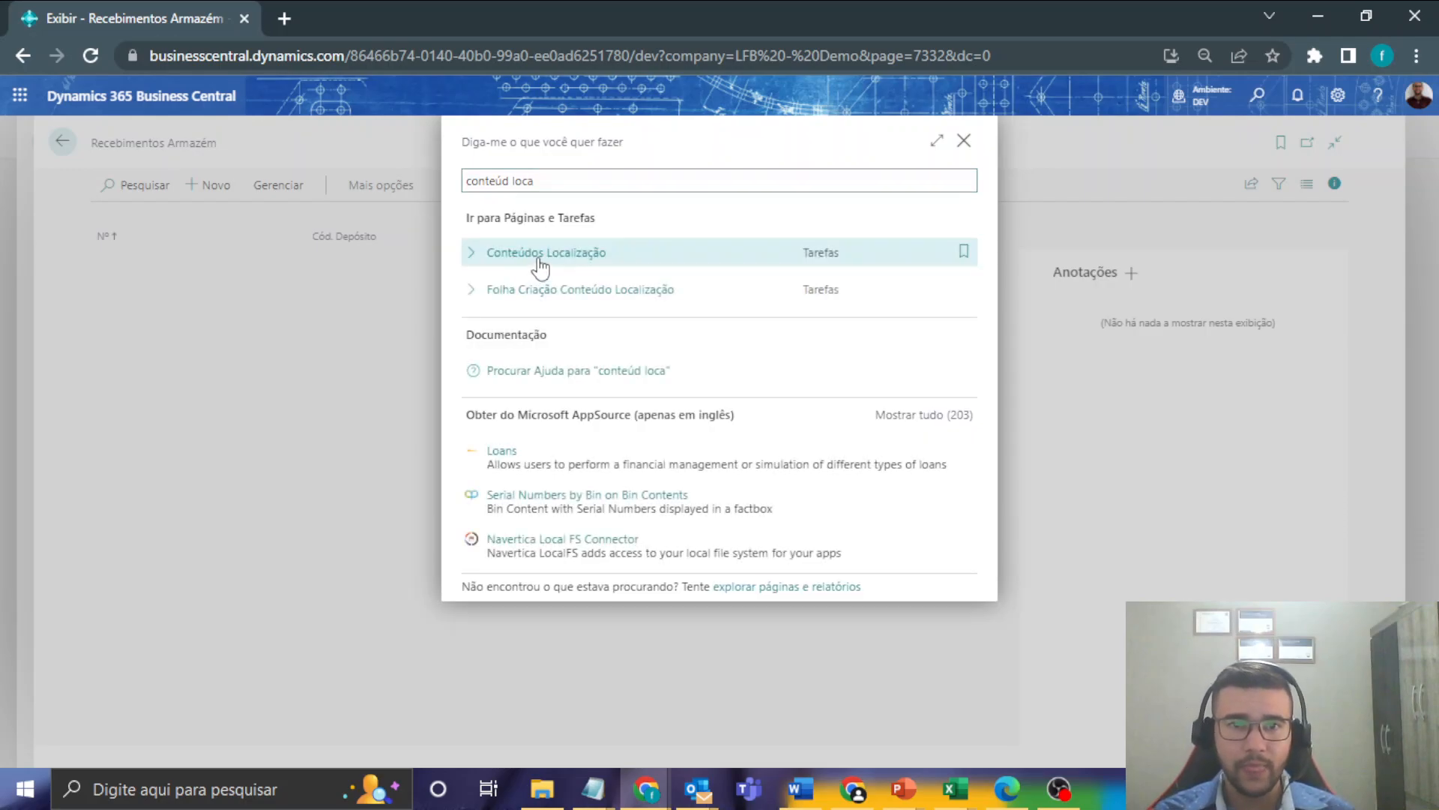
left_click(508, 253)
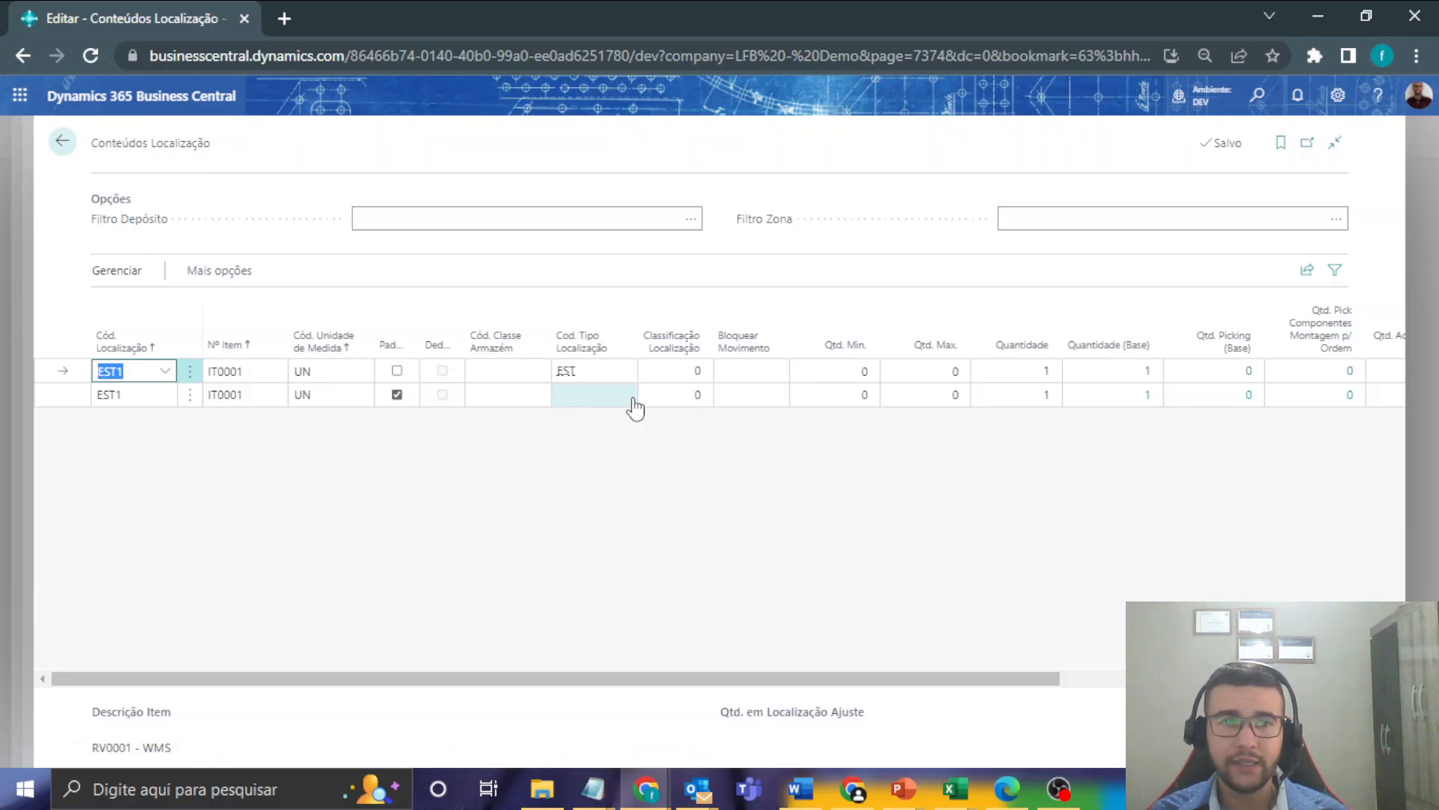
left_click(68, 146)
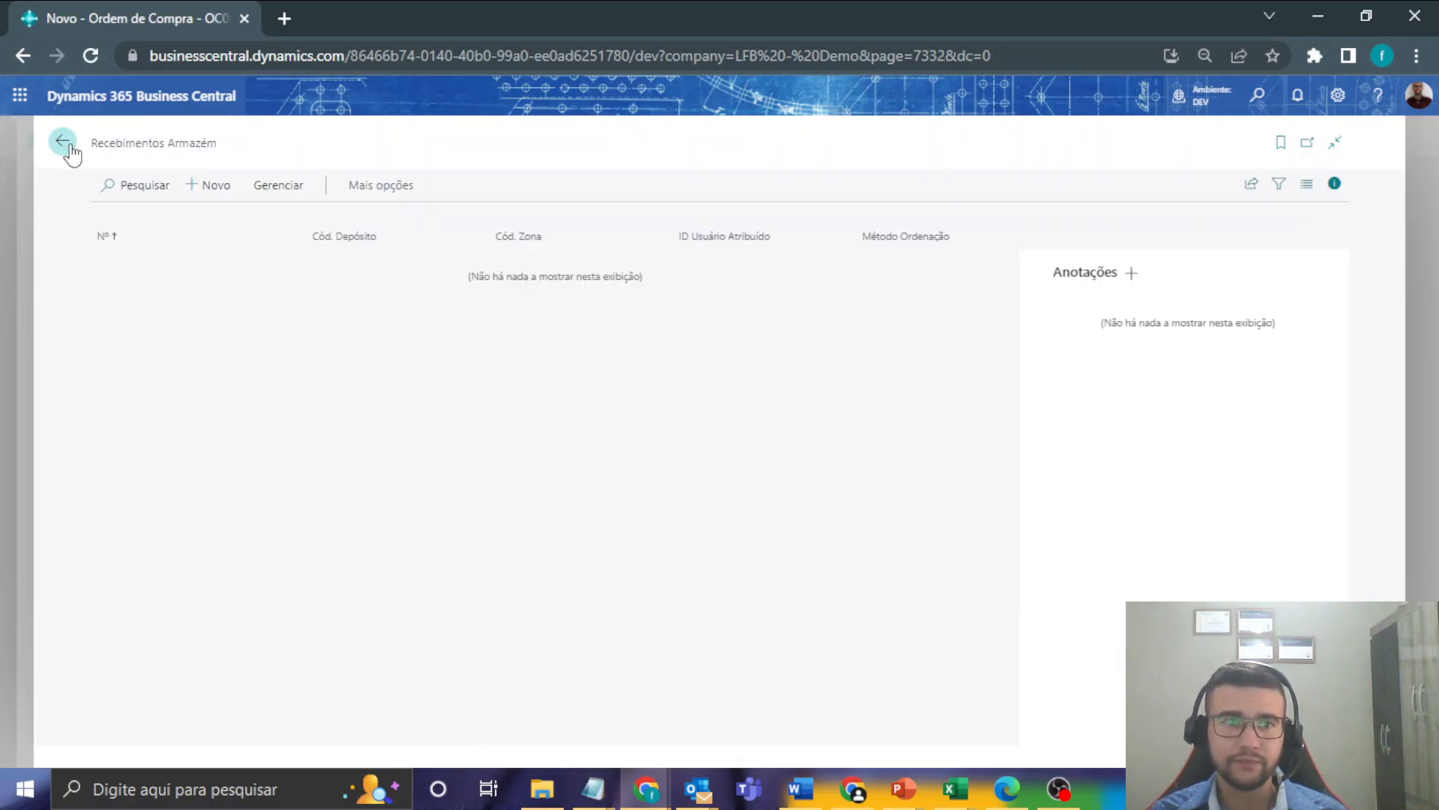
- Register purchase order OC0004 with Receber e Faturar, declining to open the registered invoice
left_click(64, 143)
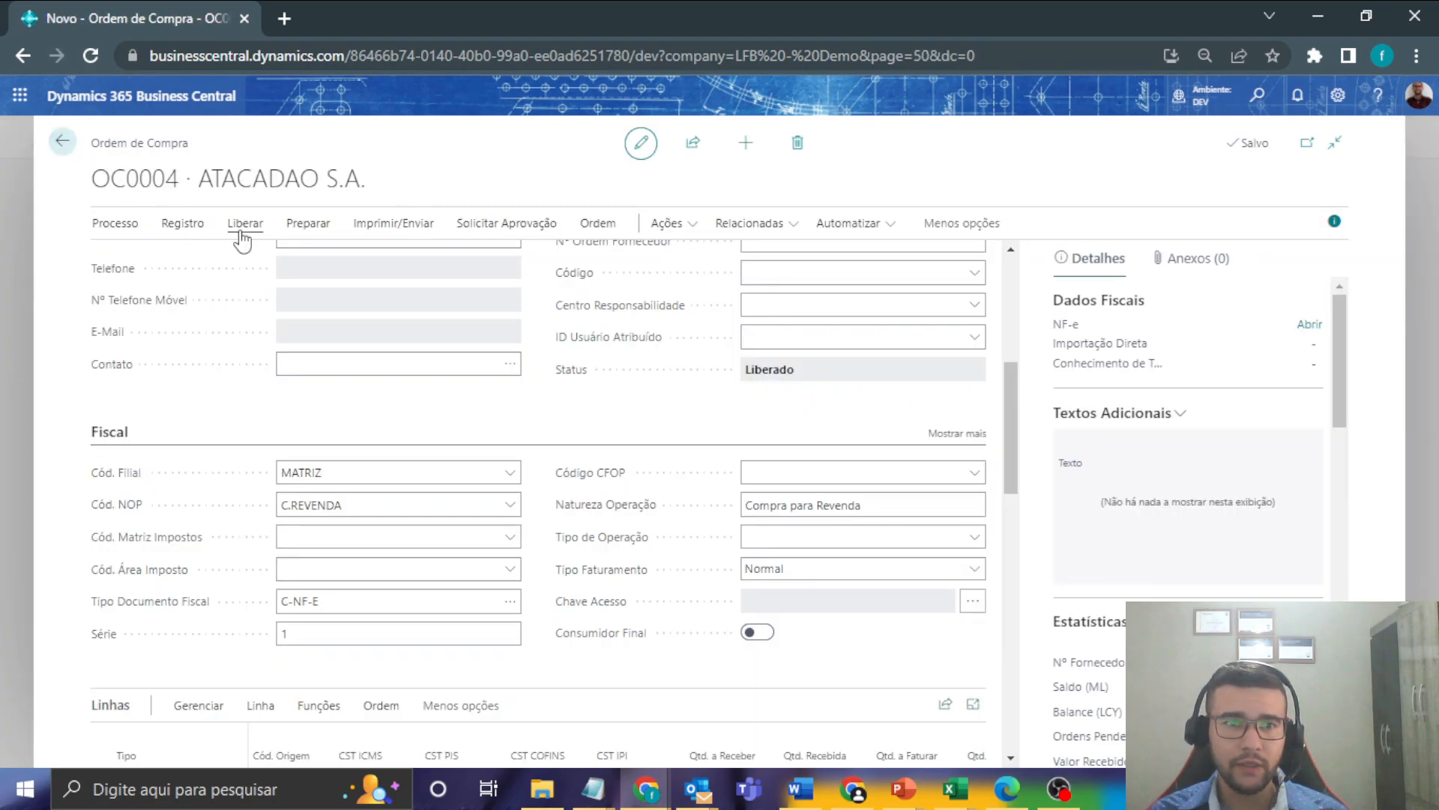
left_click(180, 229)
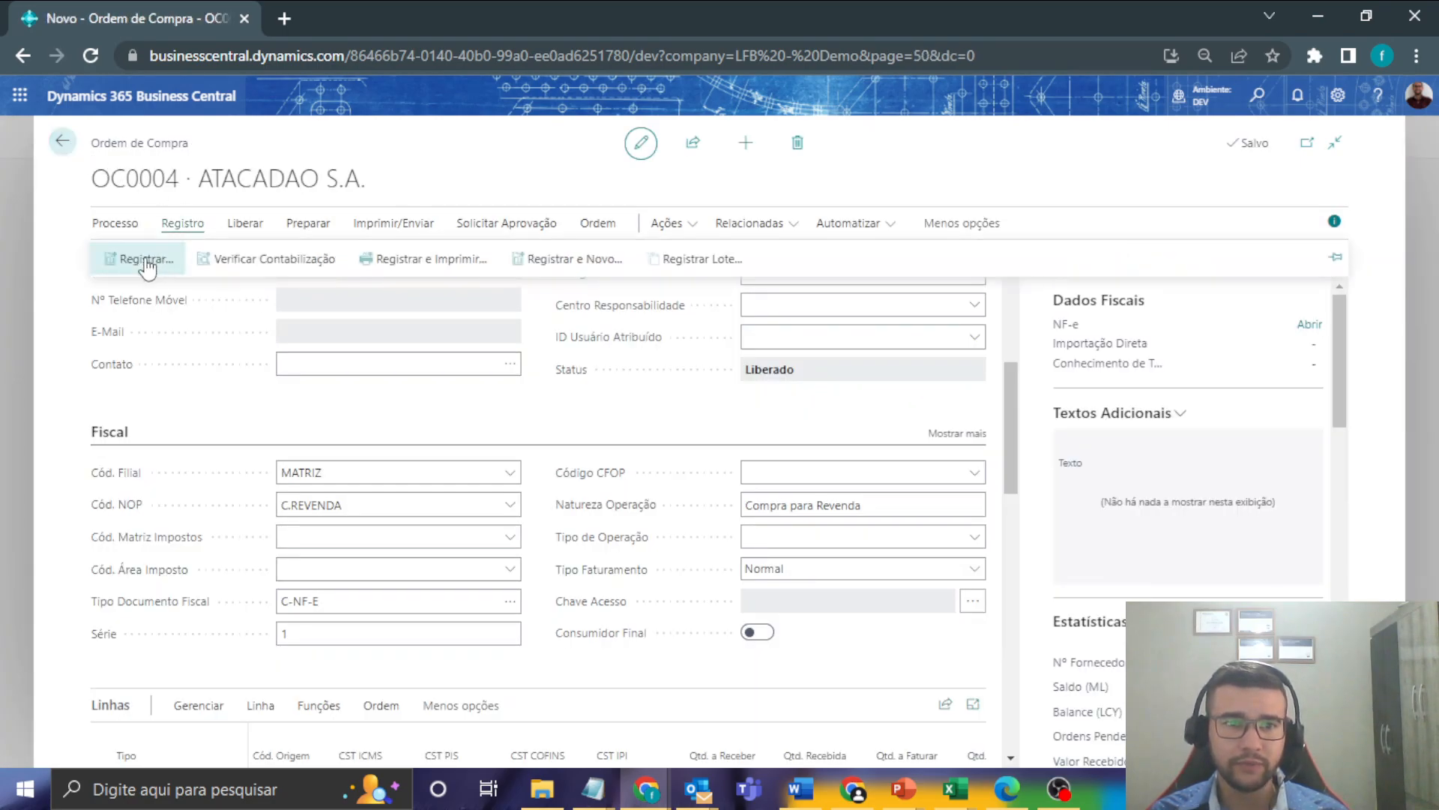
left_click(147, 261)
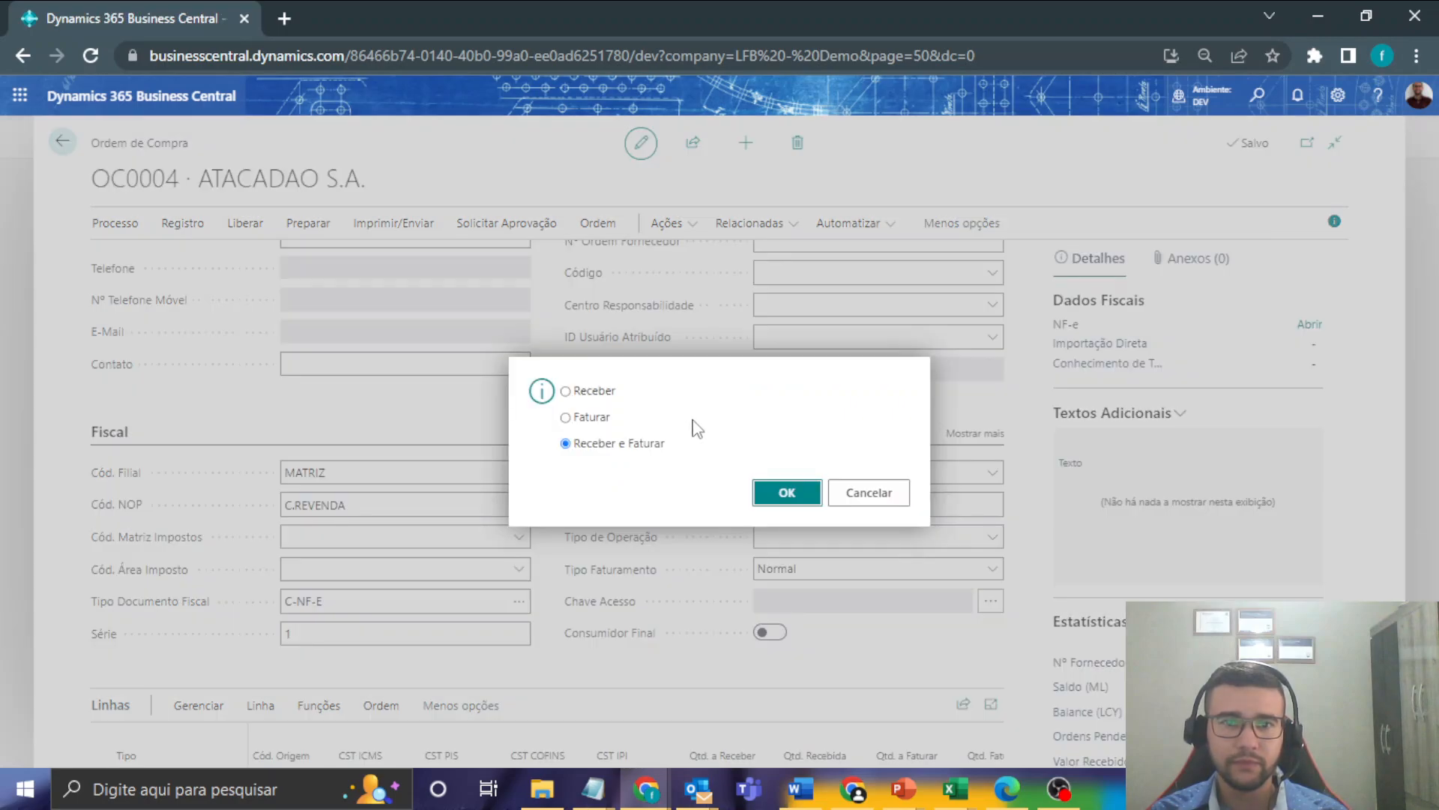
left_click(788, 494)
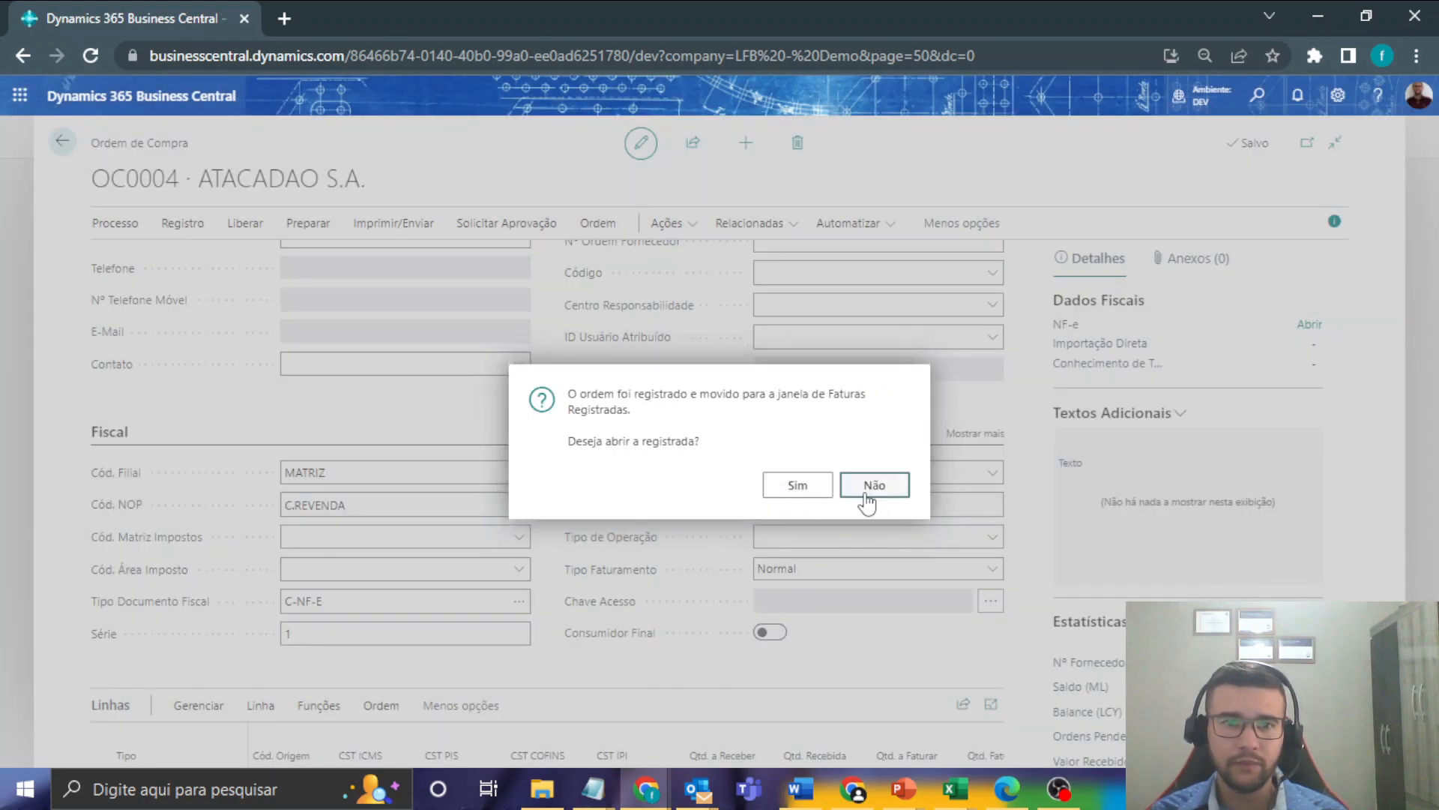
left_click(870, 495)
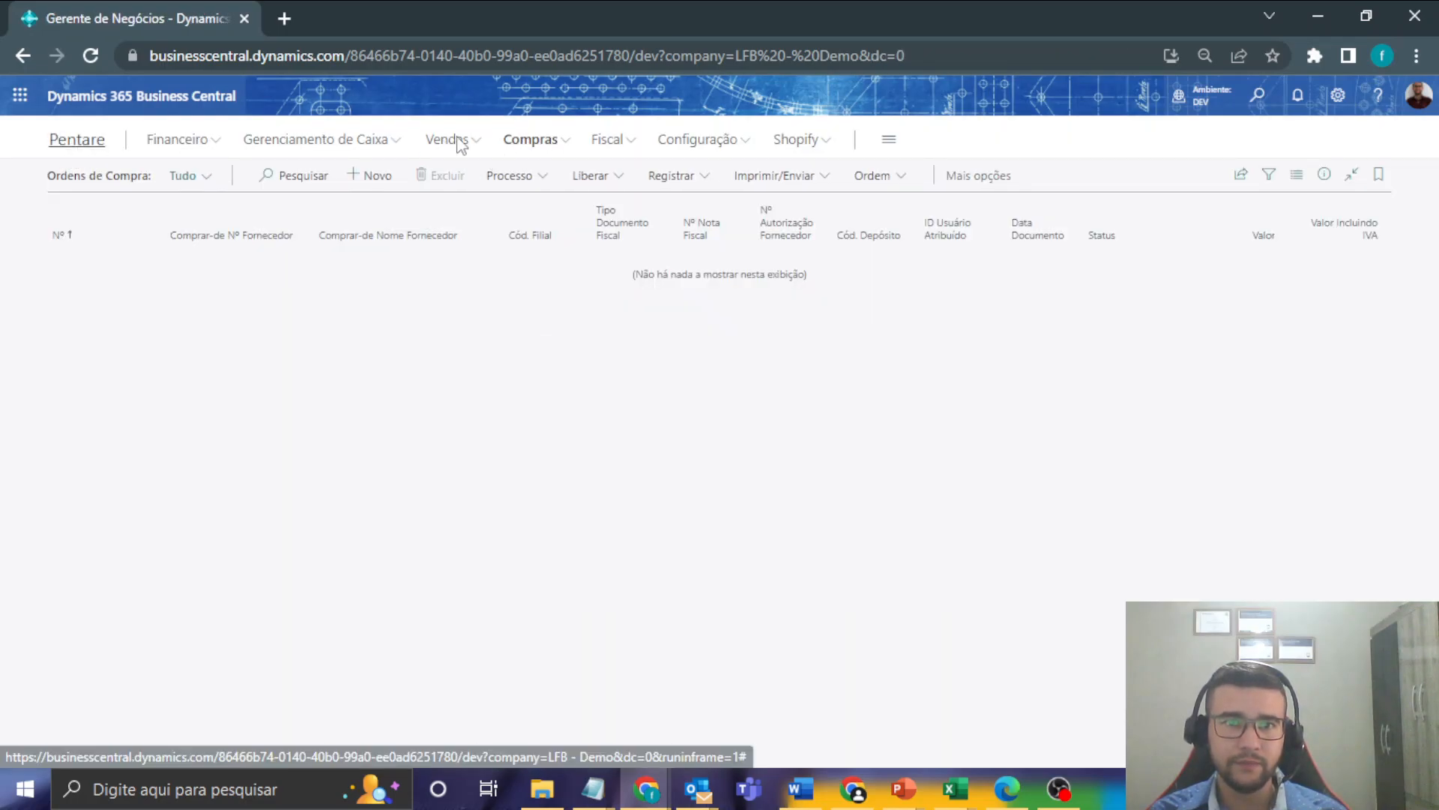
- Create a new purchase order for supplier F000001, ATACADAO S.A., with Nº Nota Fiscal 0006
left_click(531, 139)
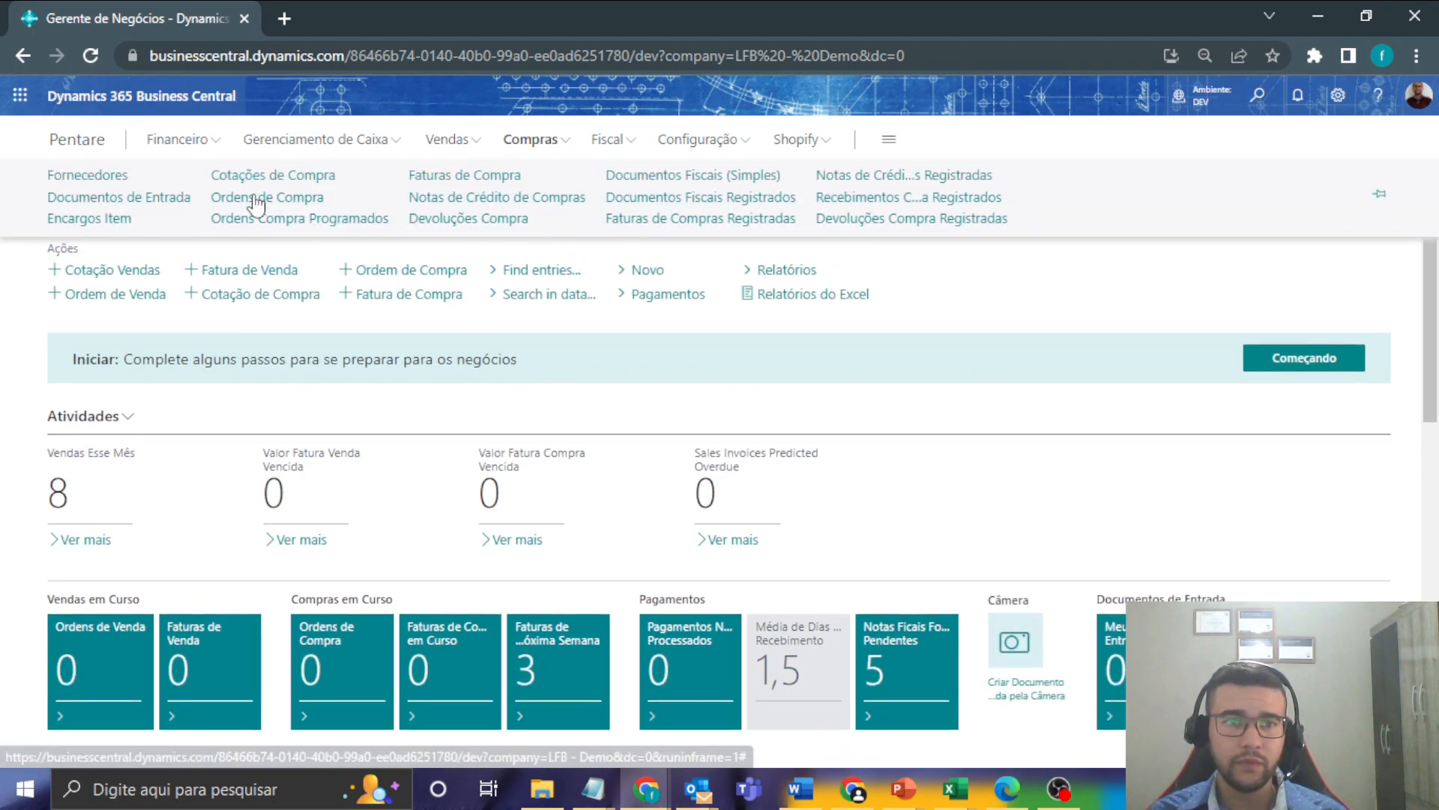
left_click(256, 202)
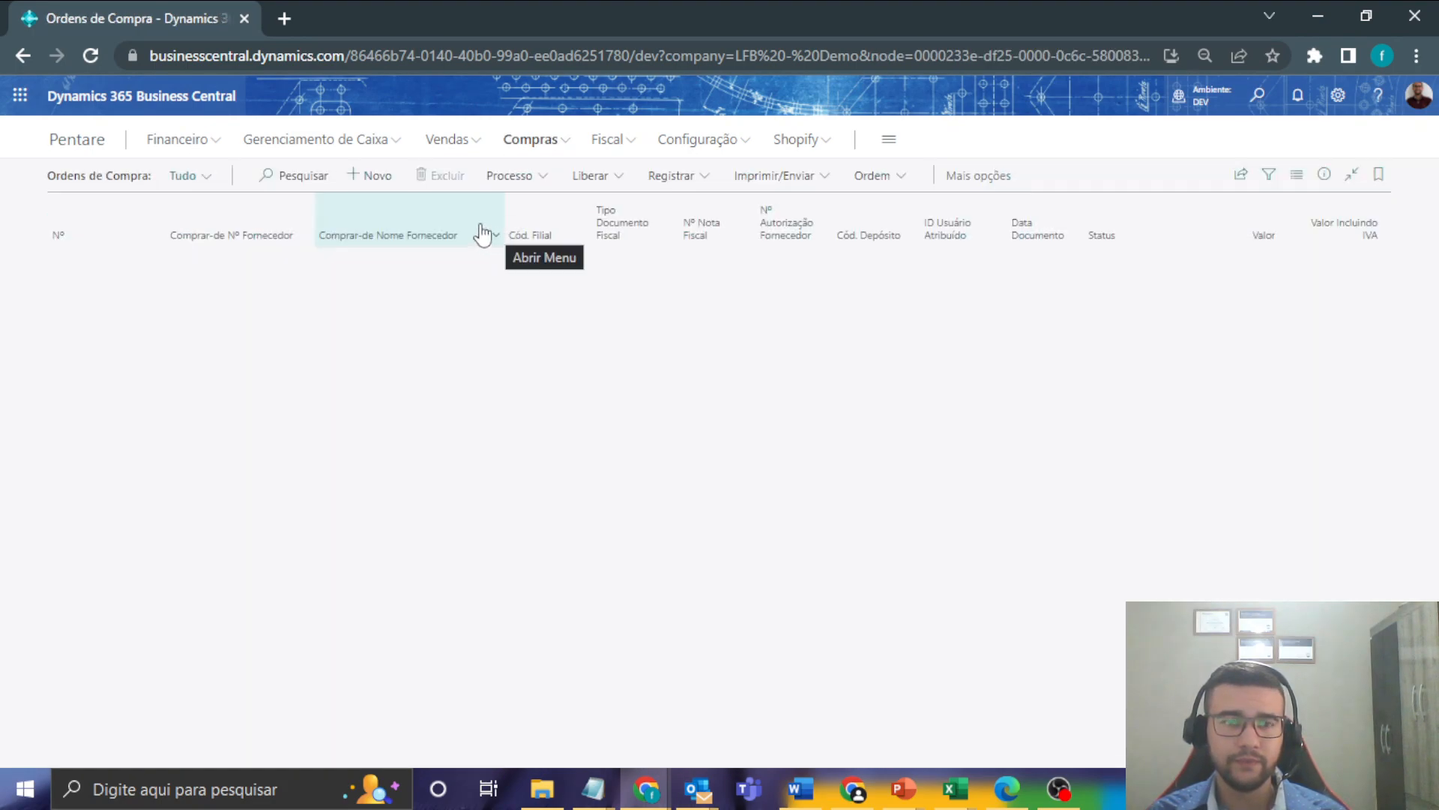
left_click(379, 180)
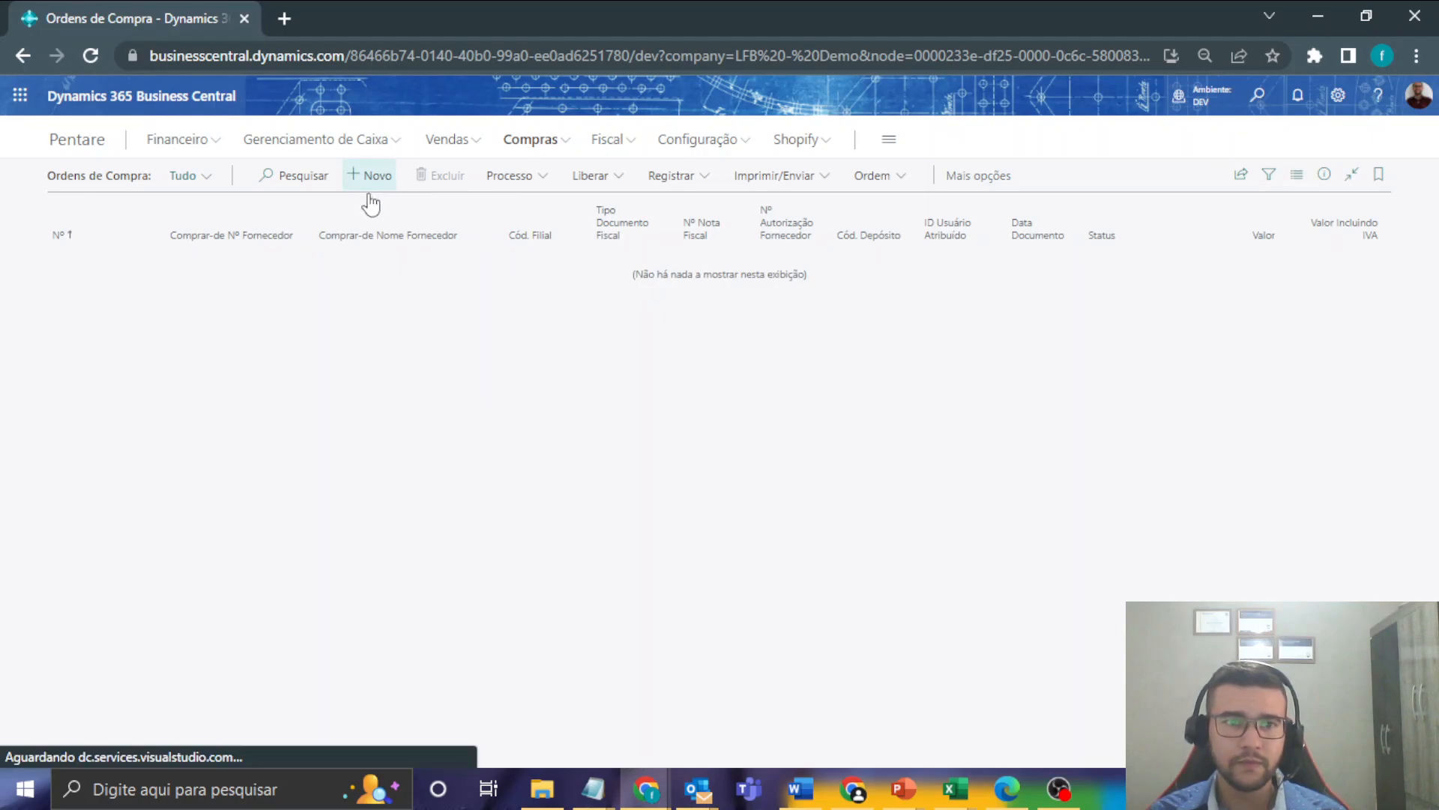
left_click(406, 308)
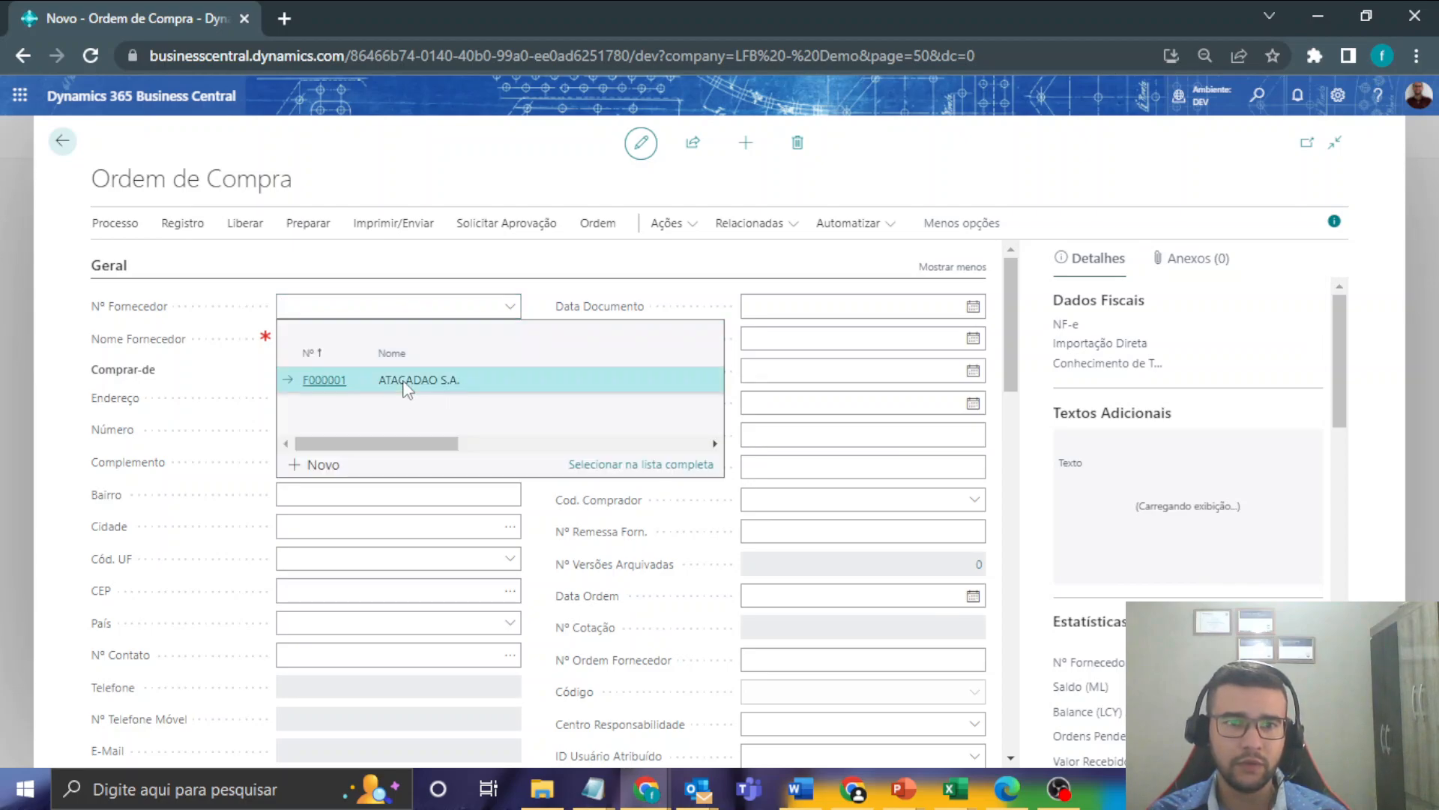
key("Return")
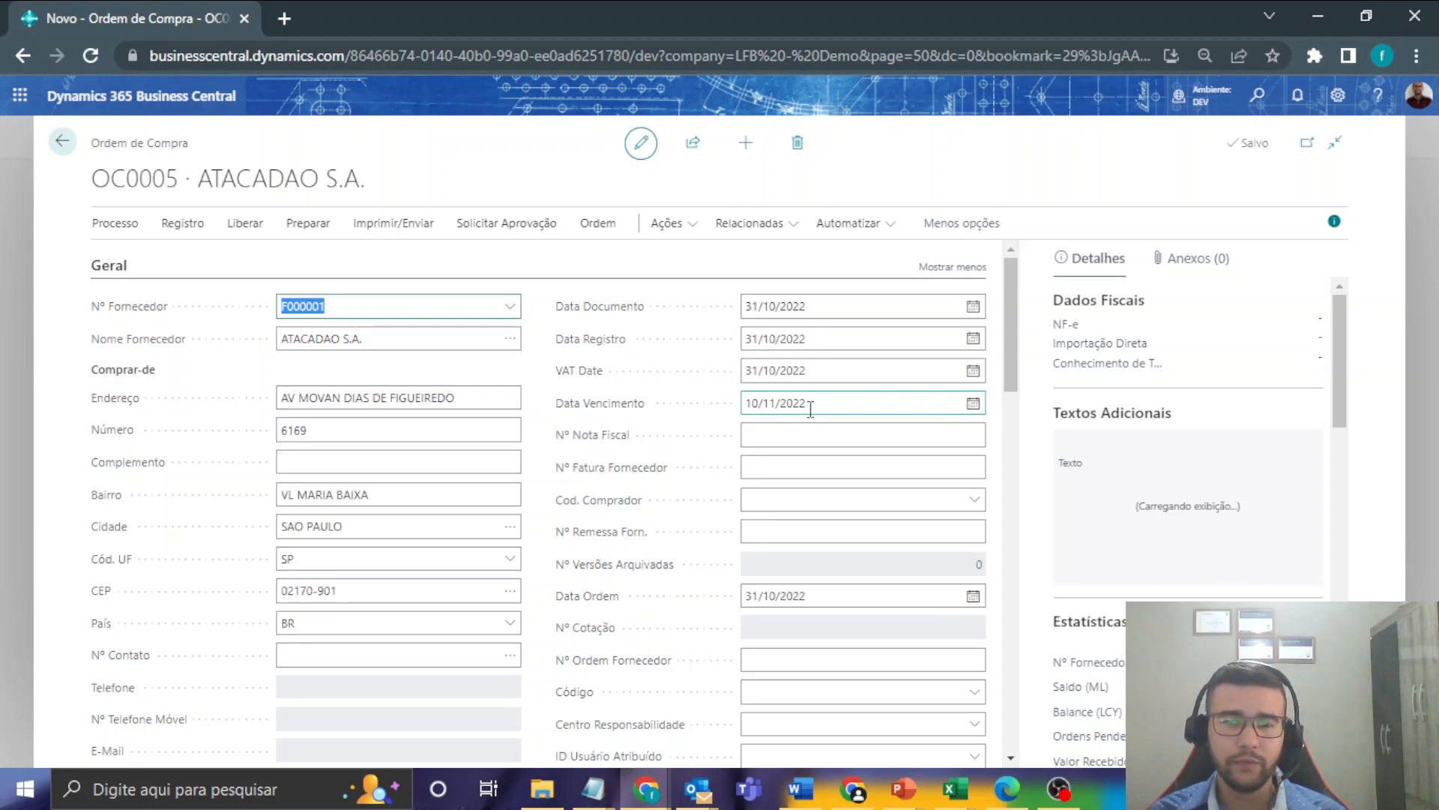
left_click(794, 432)
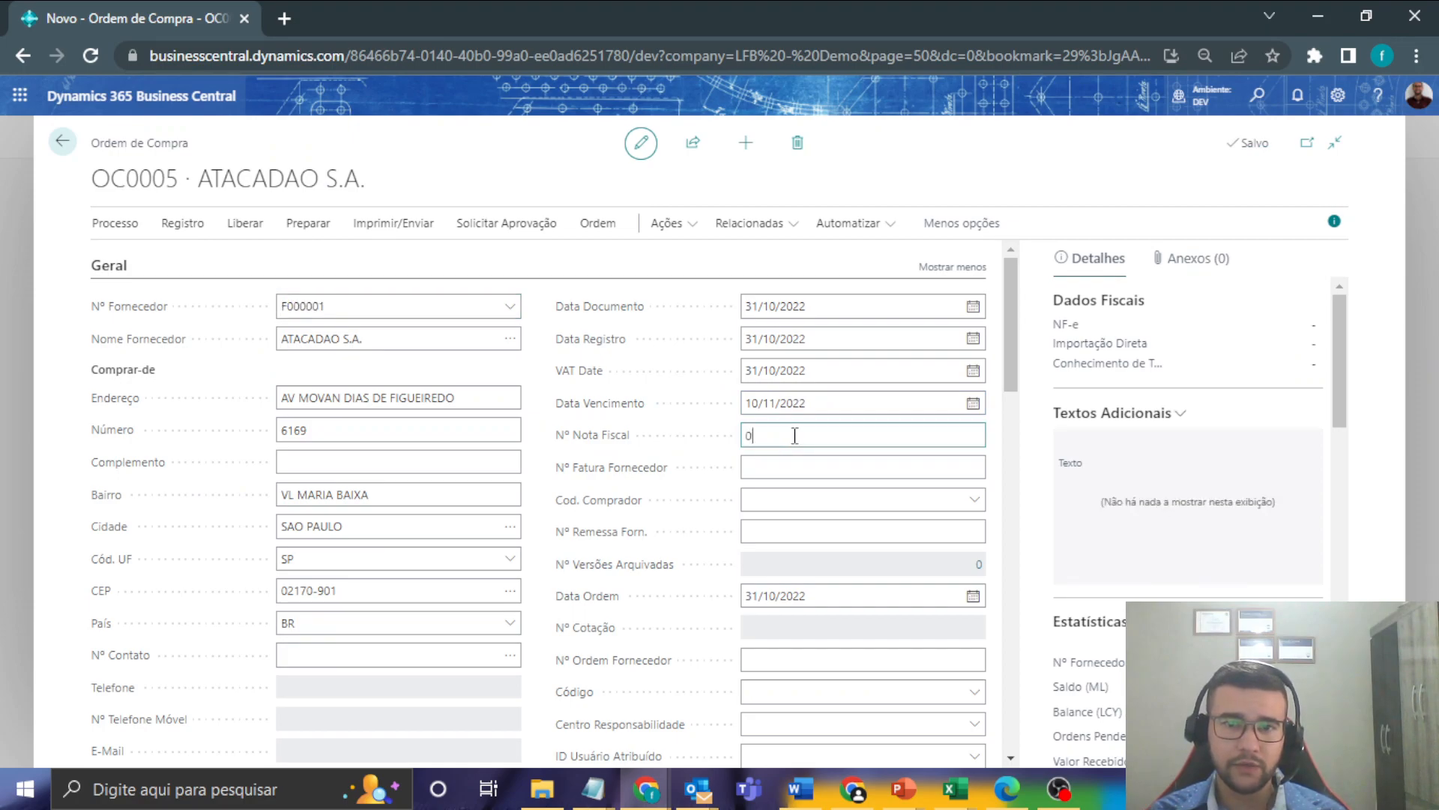
type("0006")
key("Tab")
- Set the order's fiscal data with Cód. Filial MATRIZ and Cód. NOP C.REVENDA
scroll(405, 566, "down", 5)
left_click(377, 474)
left_click(358, 546)
left_click(357, 509)
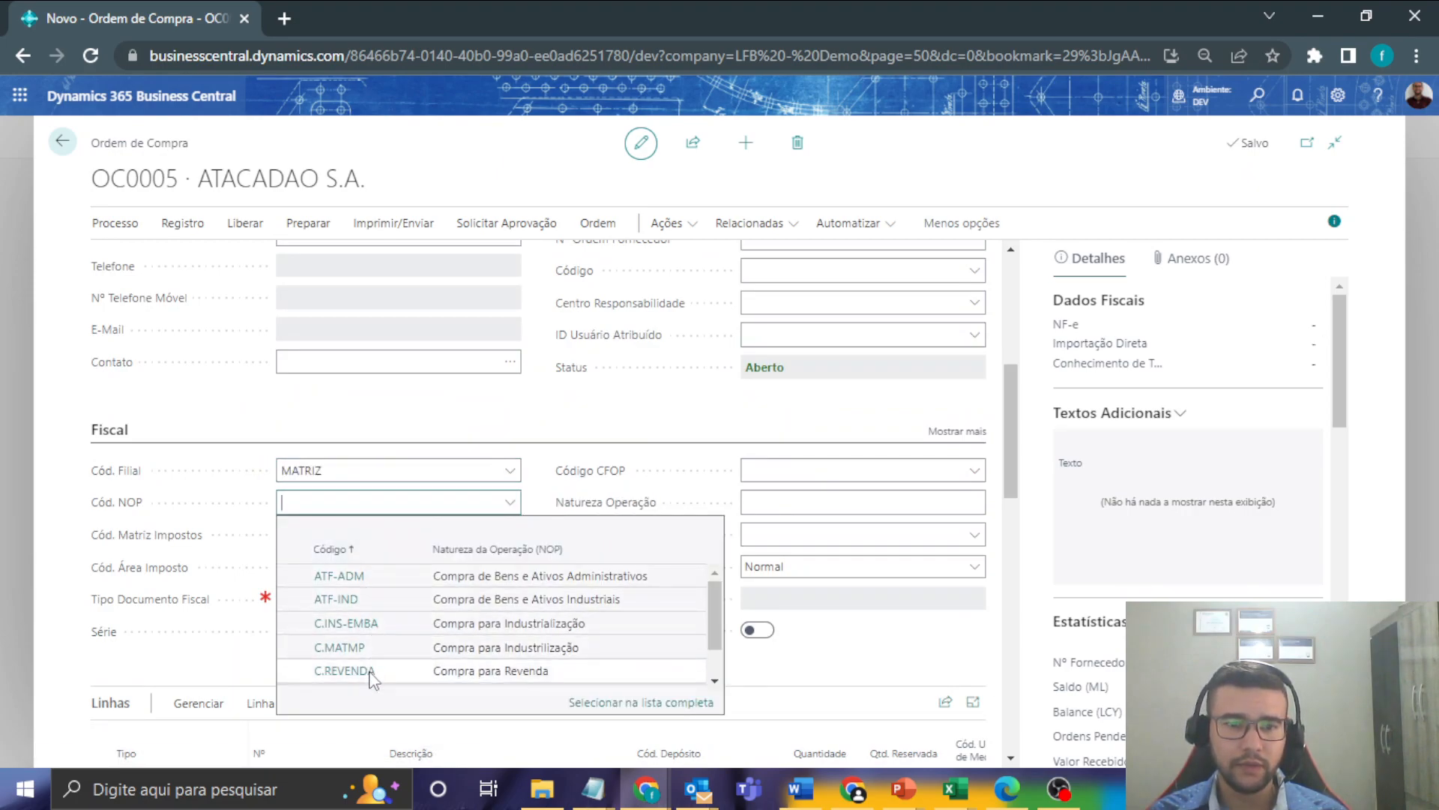
key("Return")
- Add an order line for item IT0001 in deposit DEP1 with quantity 1 and unit price 5
scroll(315, 465, "down", 3)
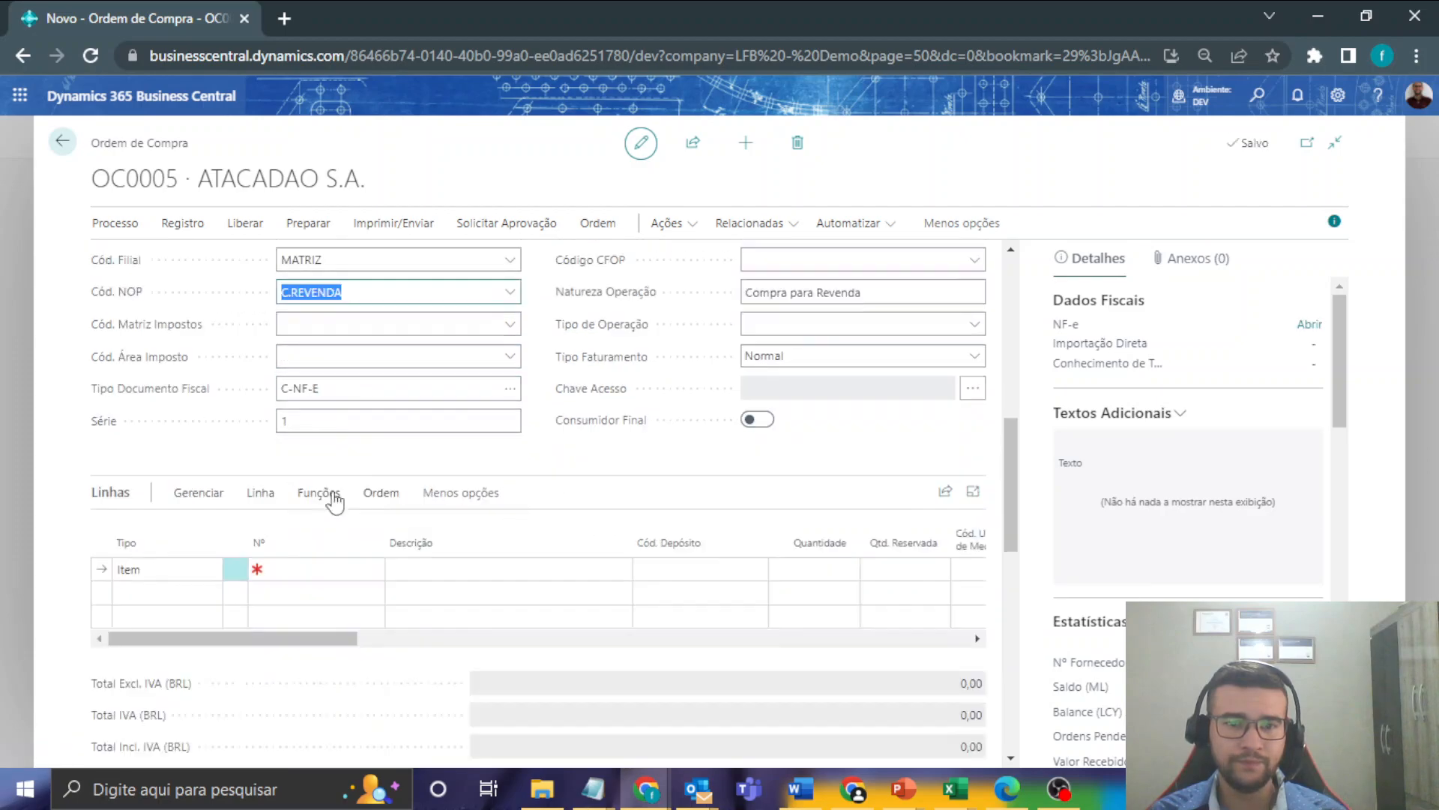
left_click(308, 567)
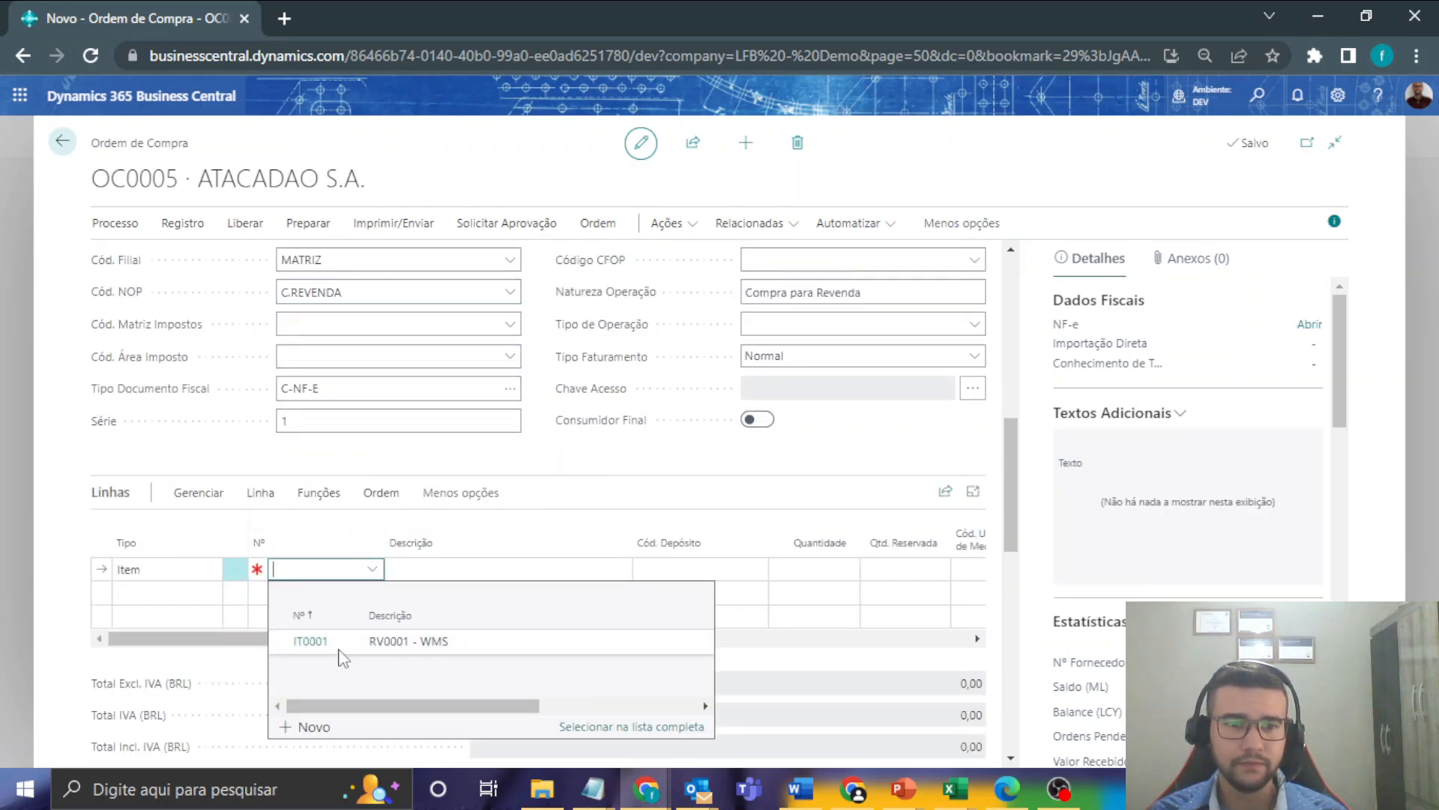
left_click(661, 569)
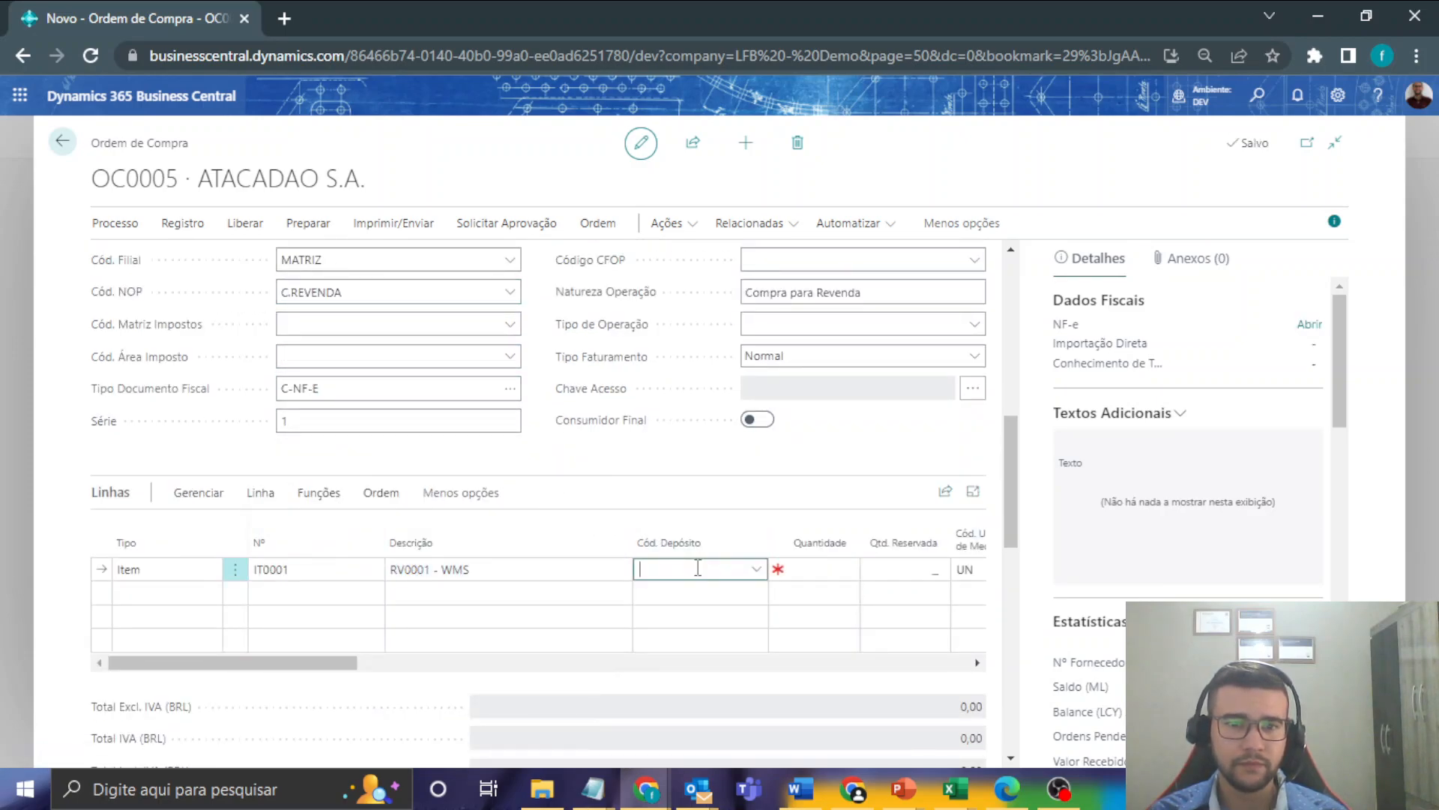
left_click(726, 646)
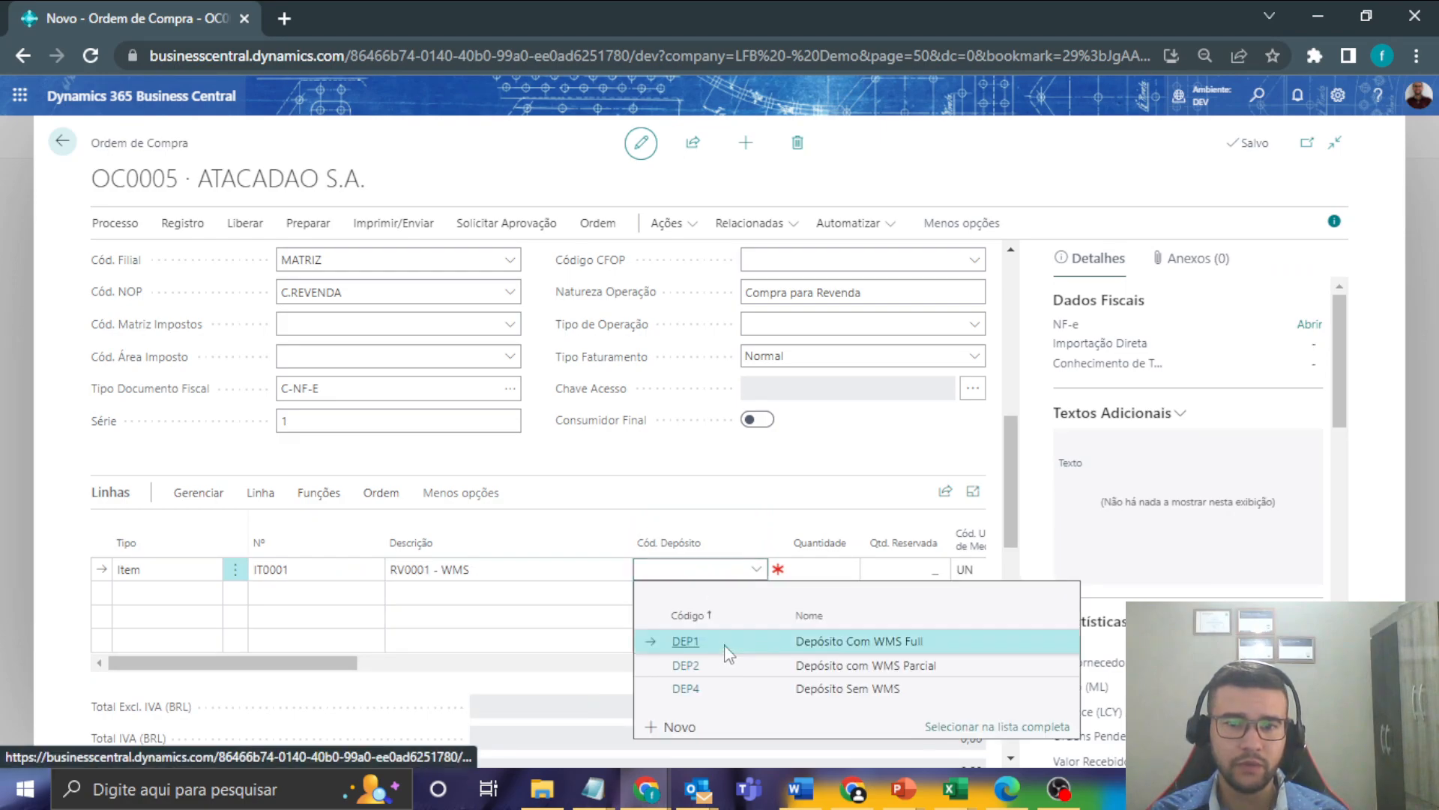
left_click(816, 570)
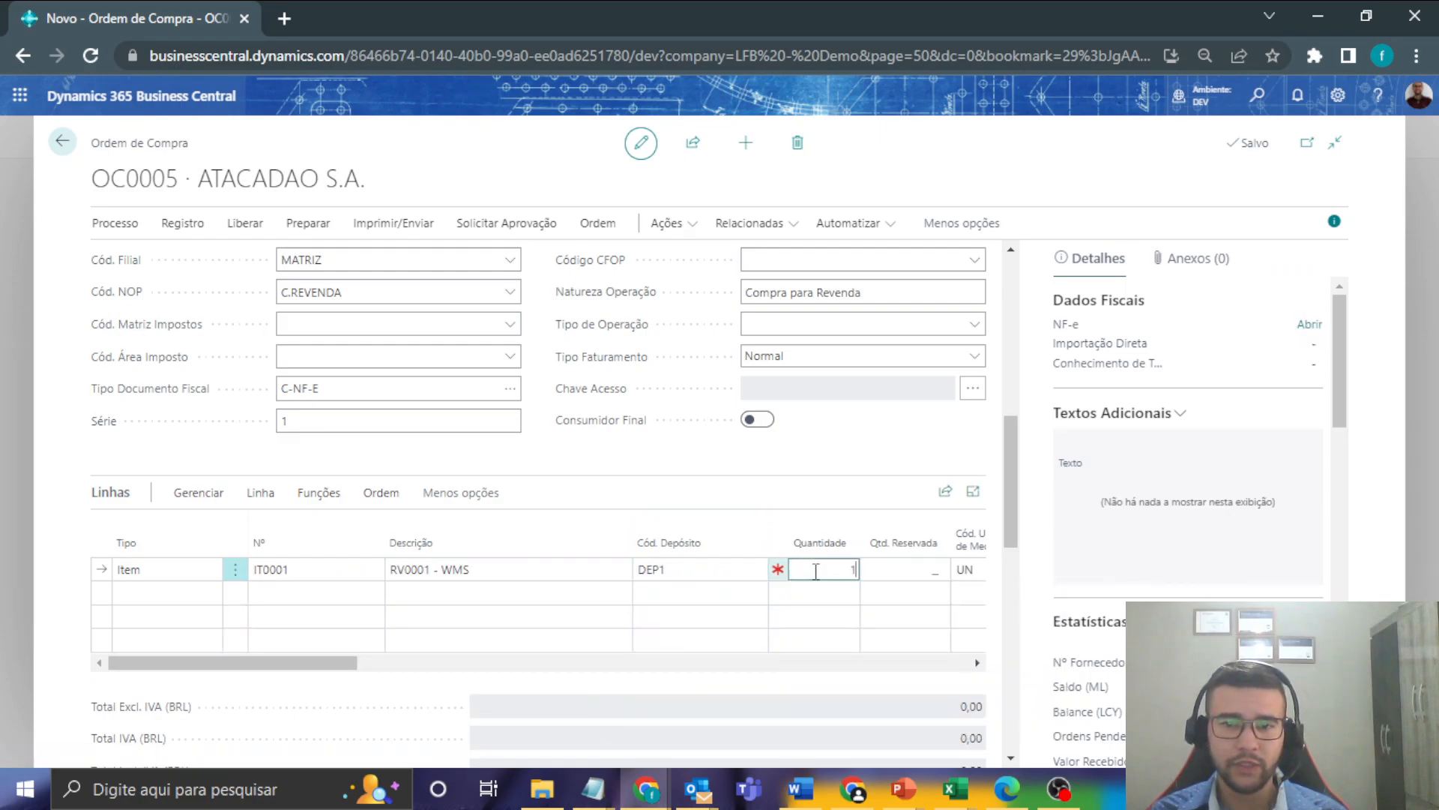
type("1")
key("Tab")
key("Tab")
key("Tab")
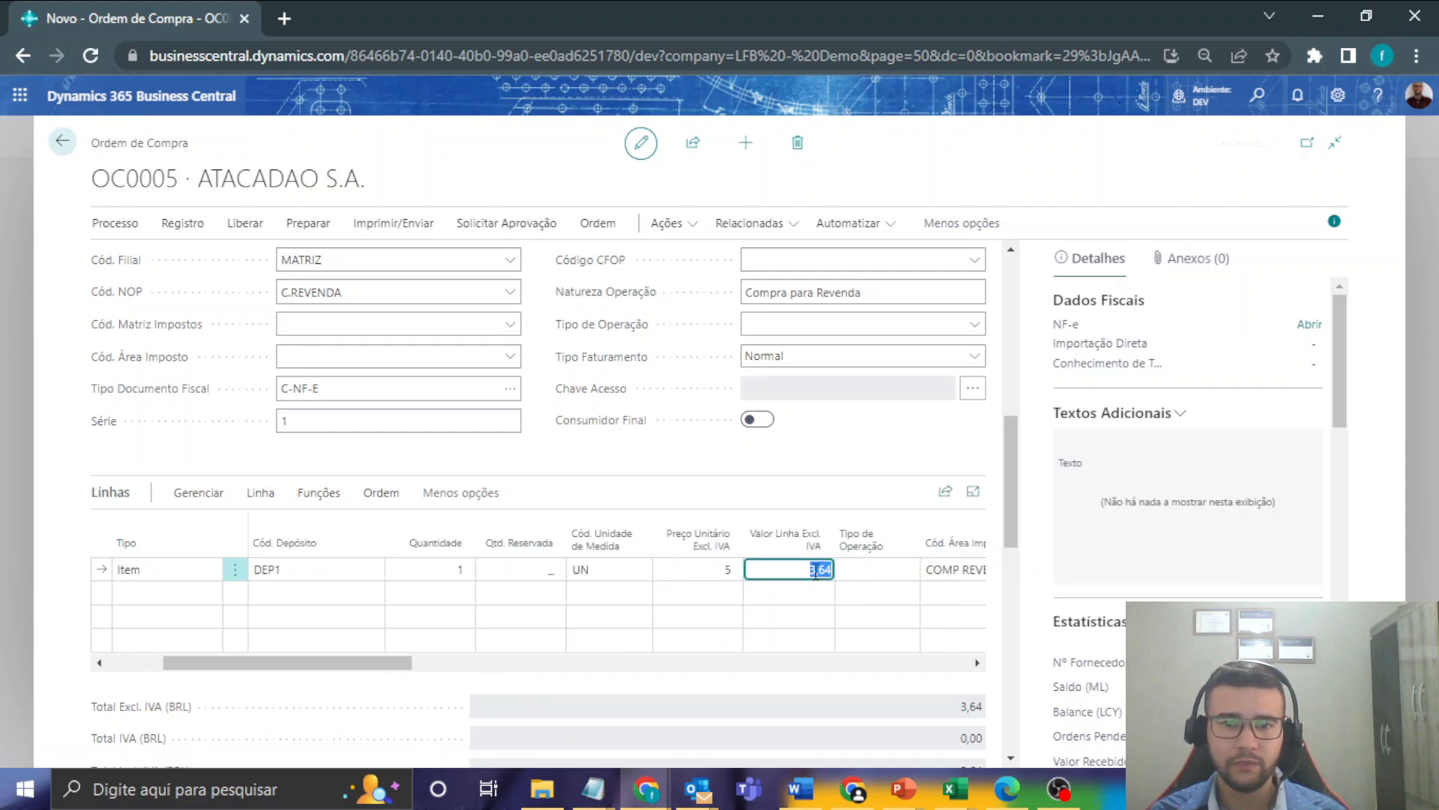
key("Tab")
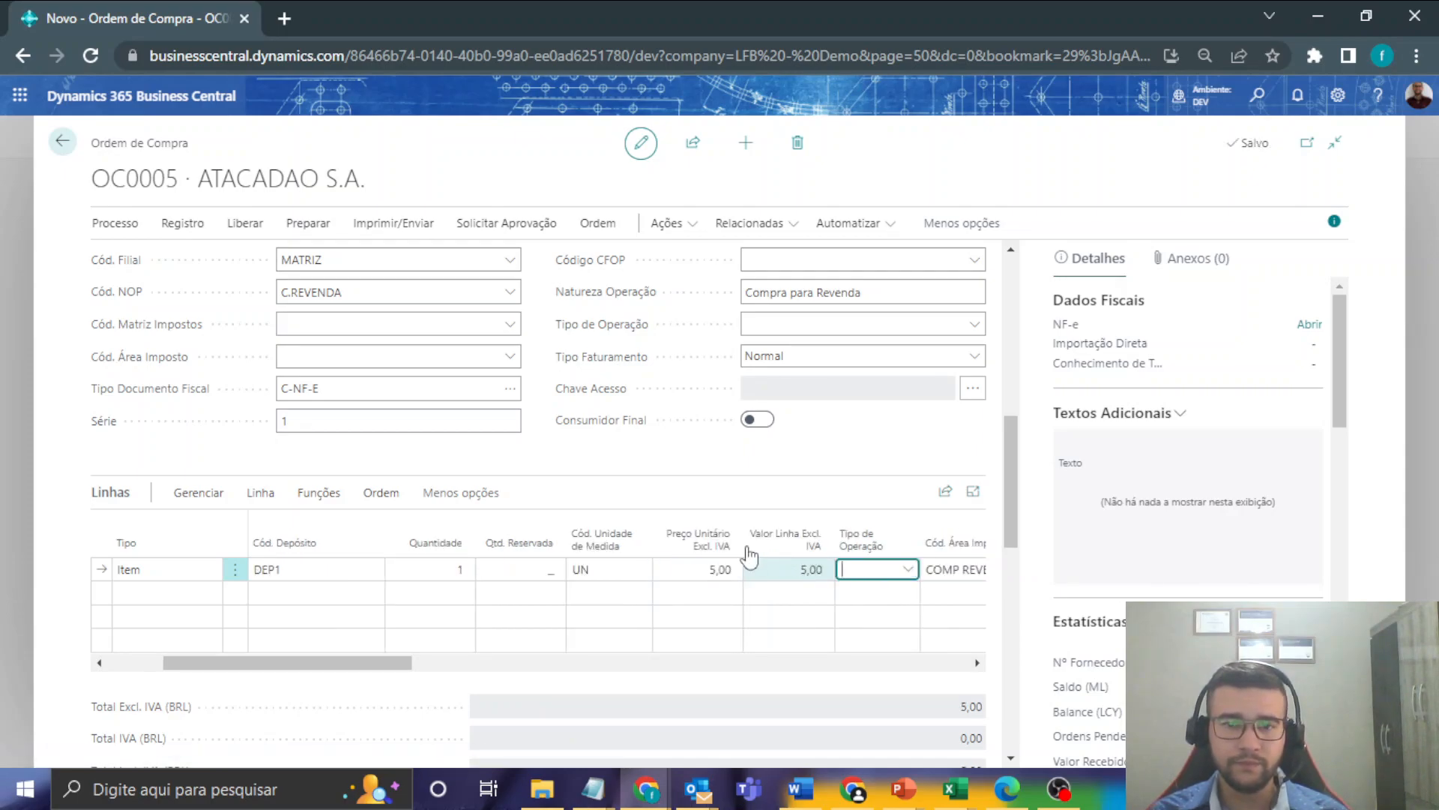
- Try to set Qtd. a Receber to 1 on the item line, and discard the change by refreshing the page
key("Tab")
key("Tab")
key("Tab")
key("Tab")
key("Tab")
key("Tab")
key("Tab")
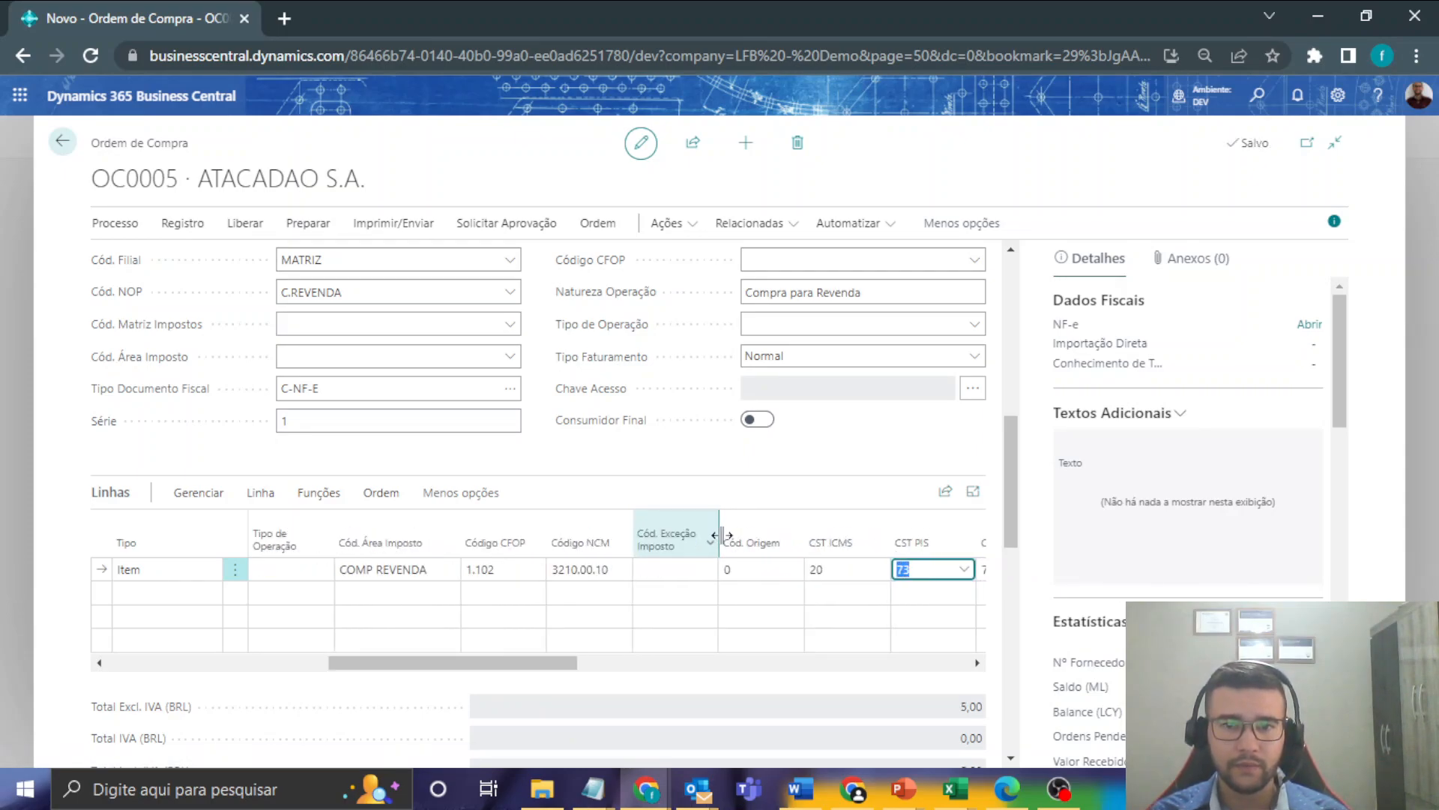
key("Tab")
key("Tab")
key("Tab")
key("Tab")
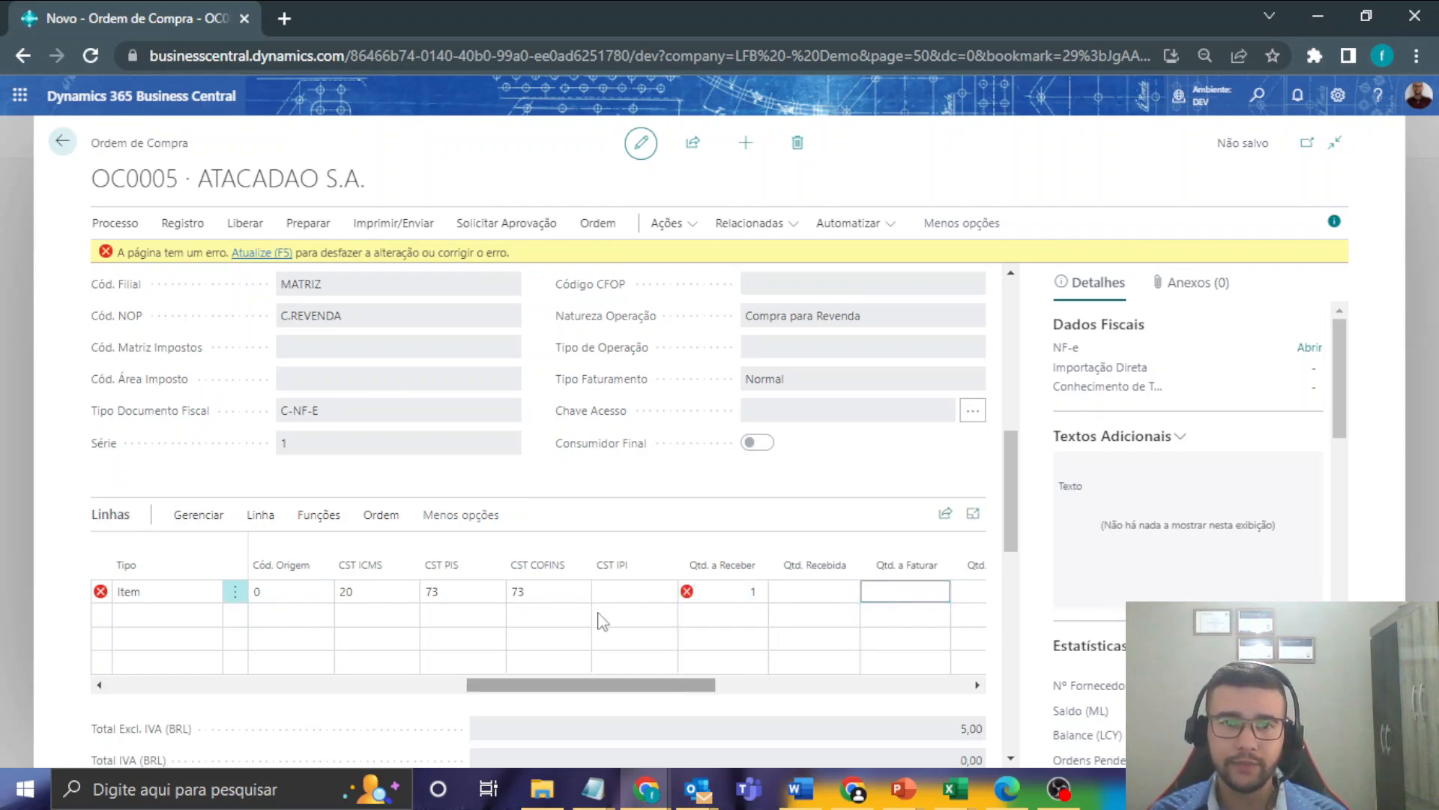
mouse_move(691, 592)
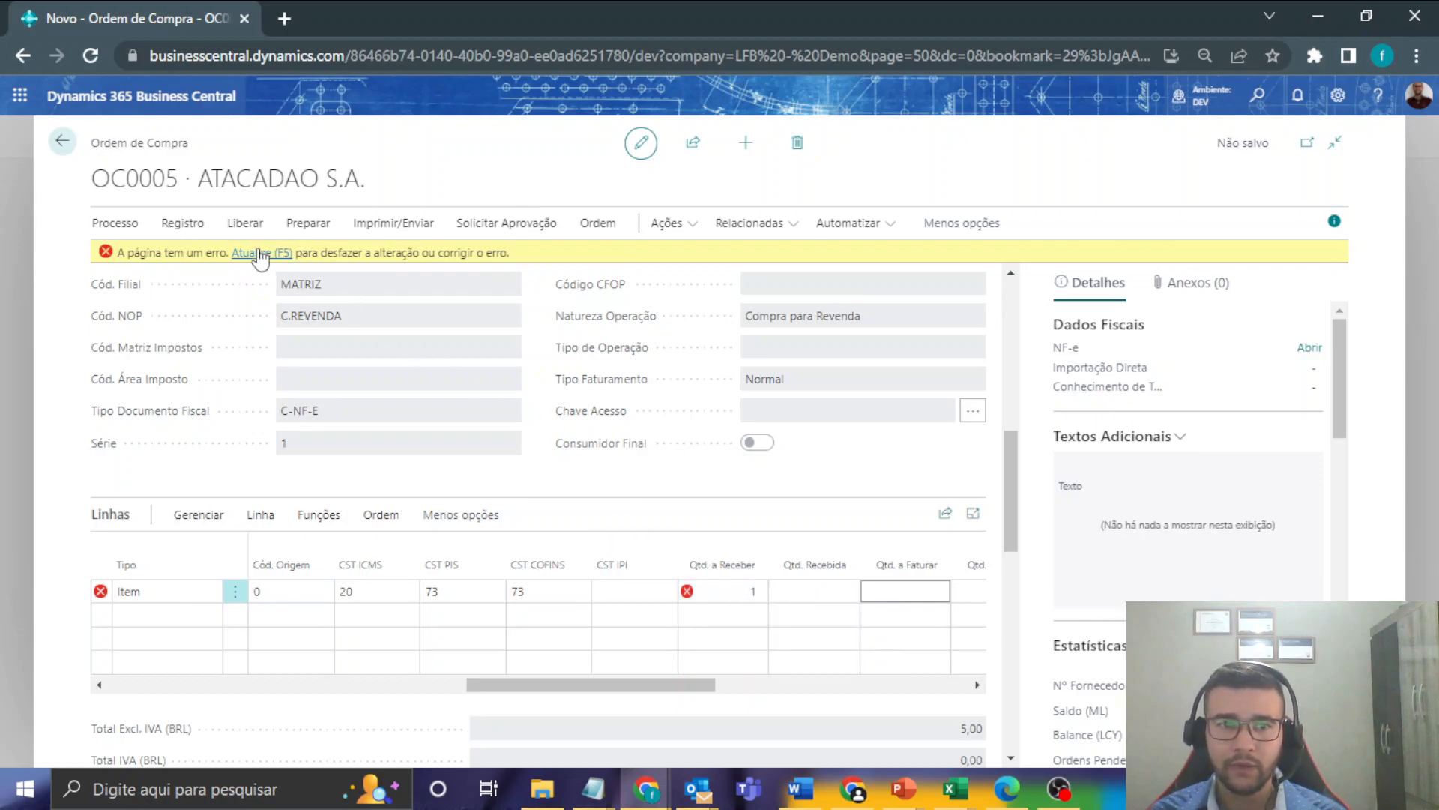
key("F5")
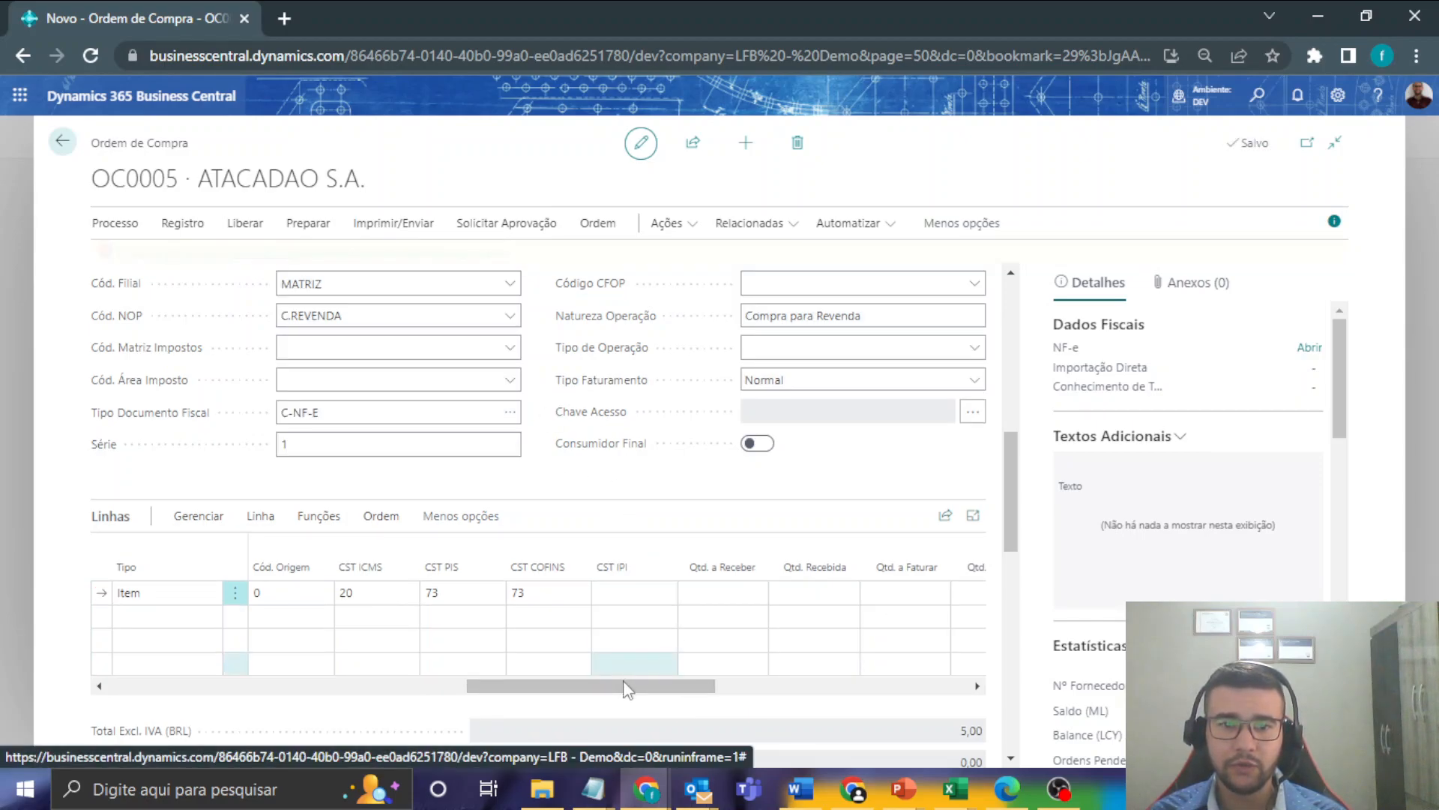
- Inspect the over-receipt code setup for the item line without defining a code
scroll(913, 679, "right", 5)
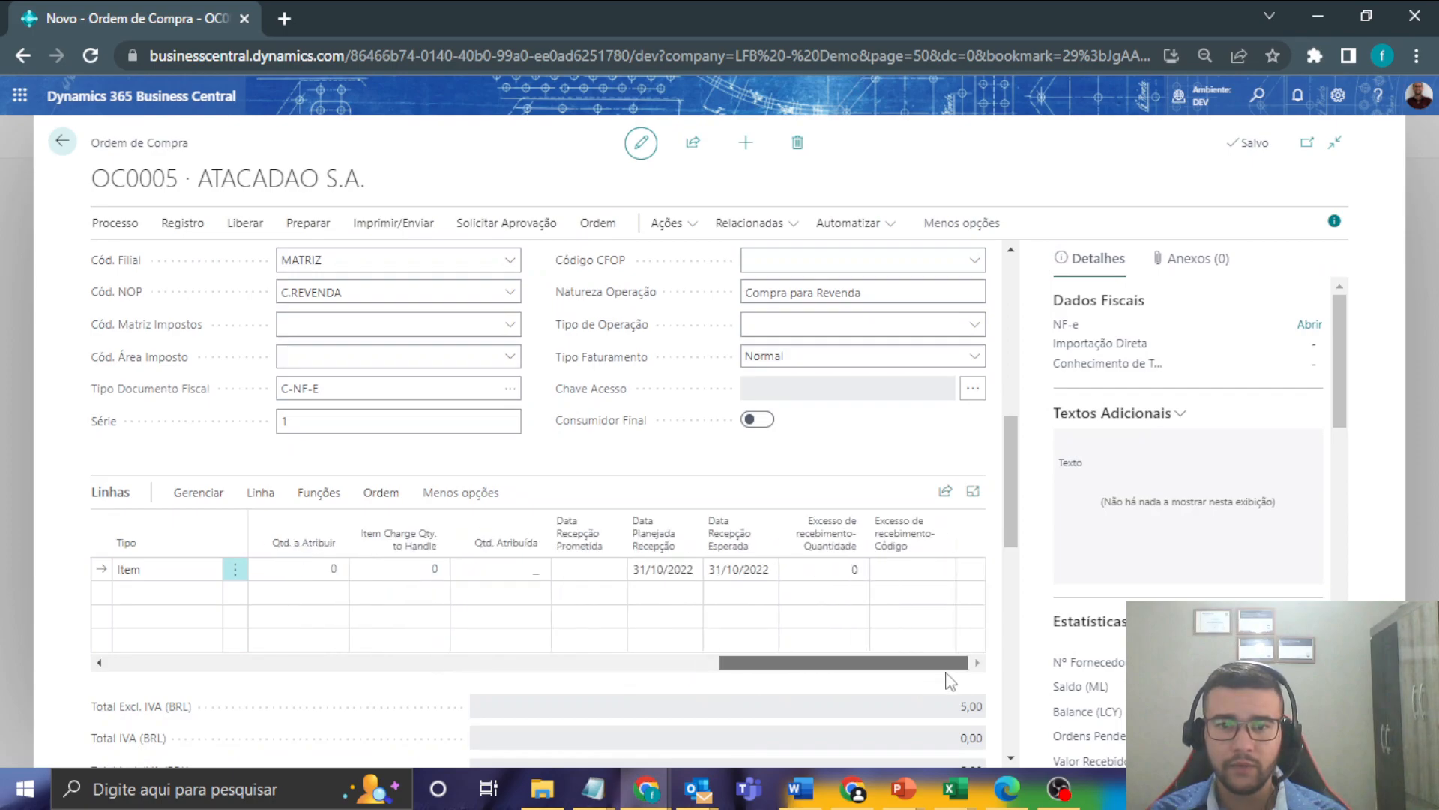
left_click(922, 571)
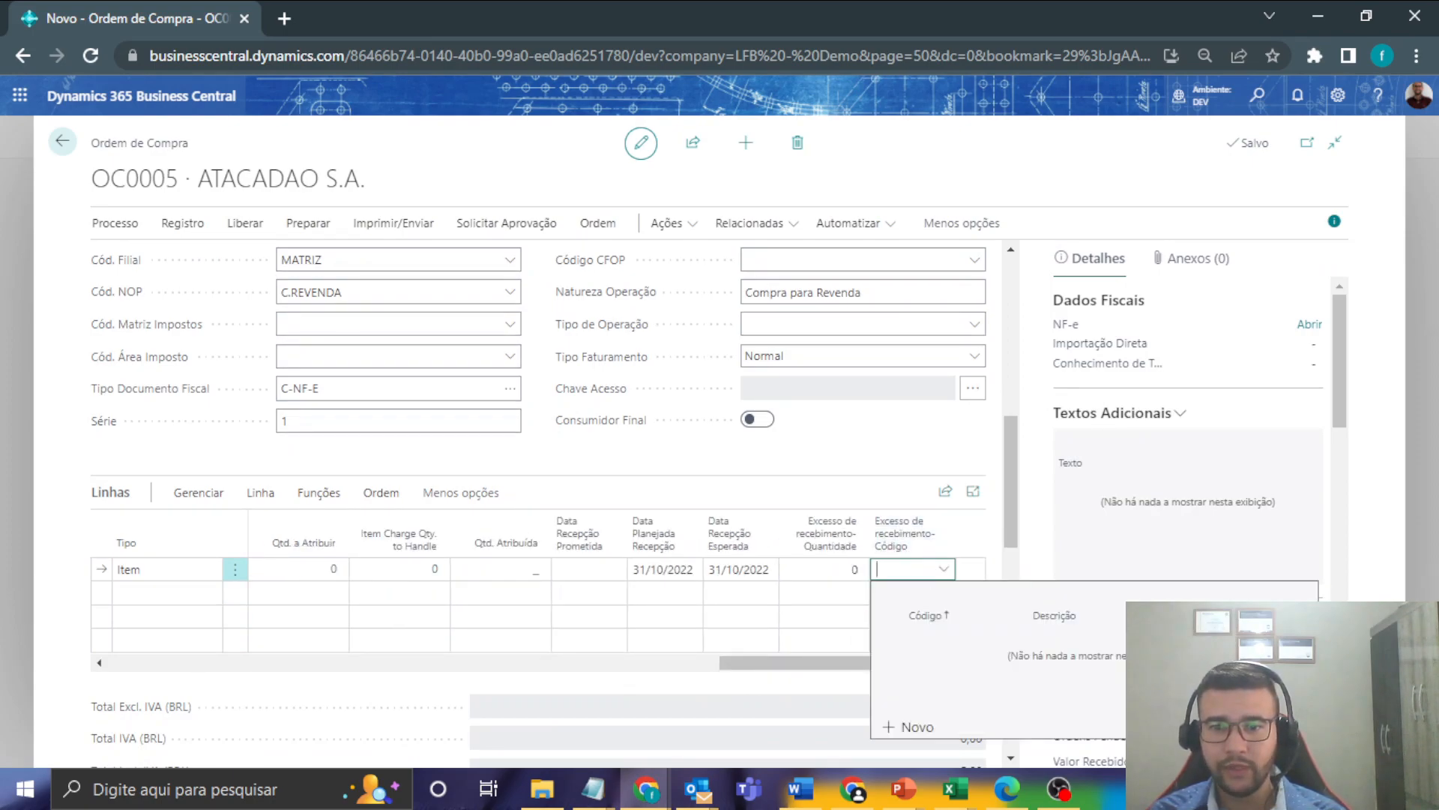
left_click(909, 726)
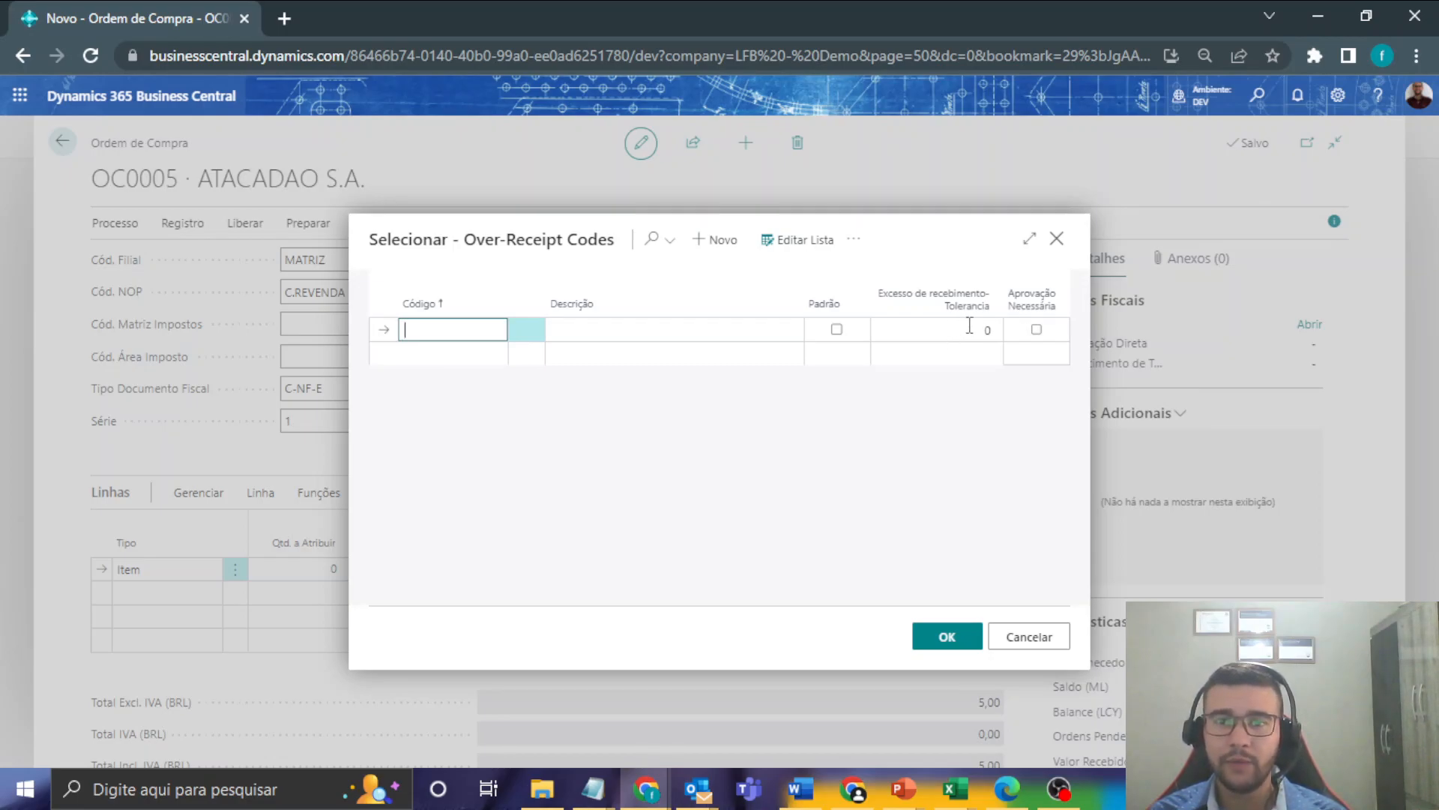
left_click(947, 520)
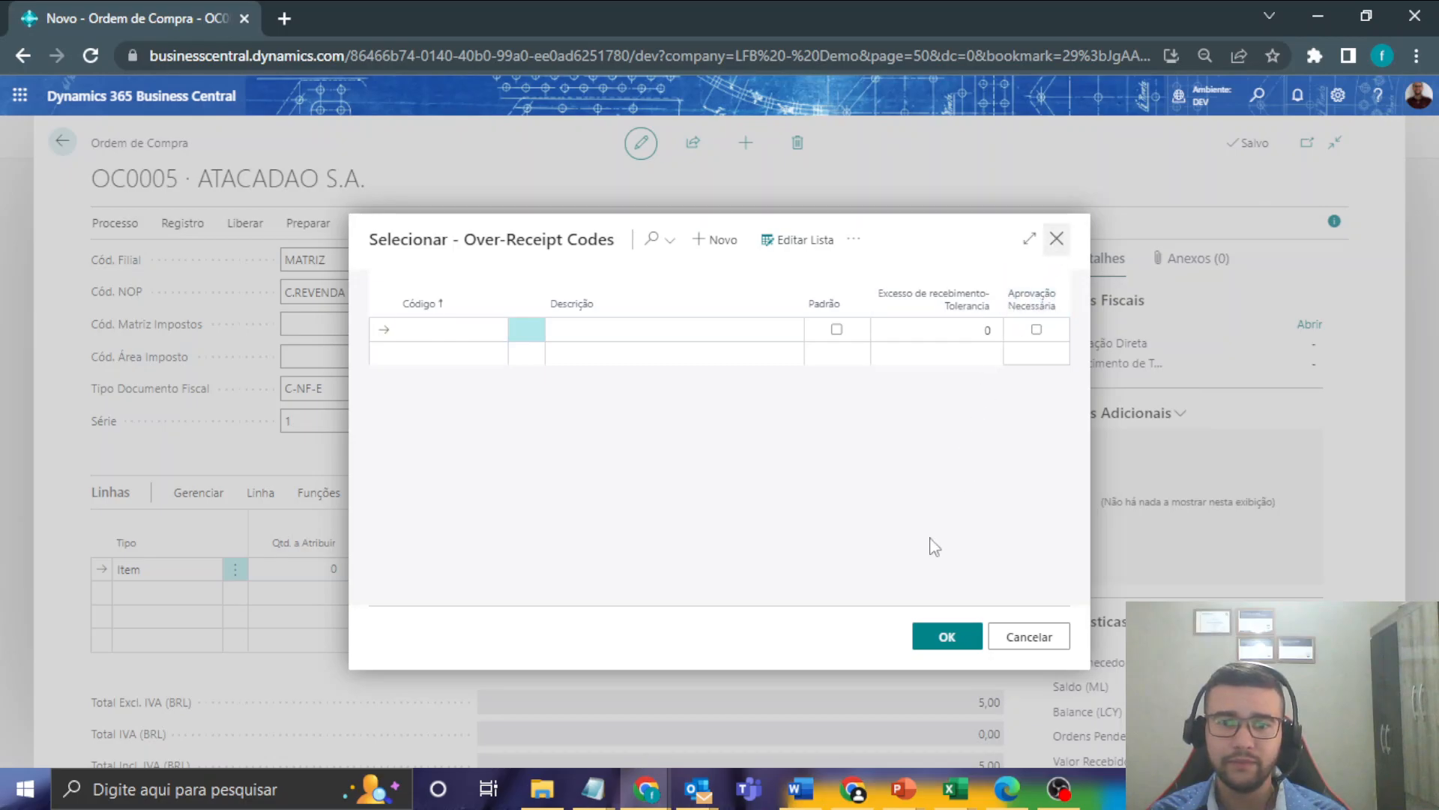
left_click(946, 636)
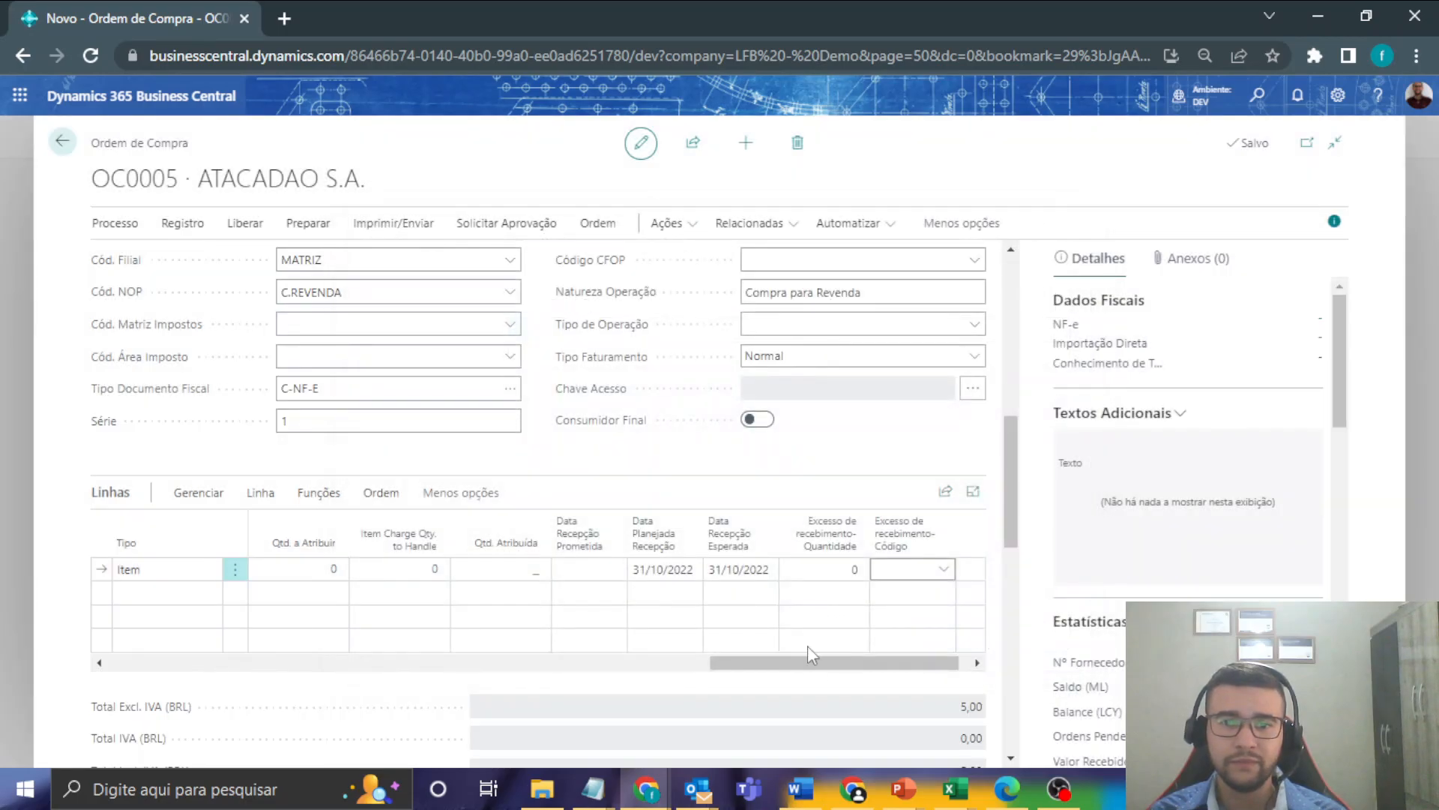
left_click(691, 664)
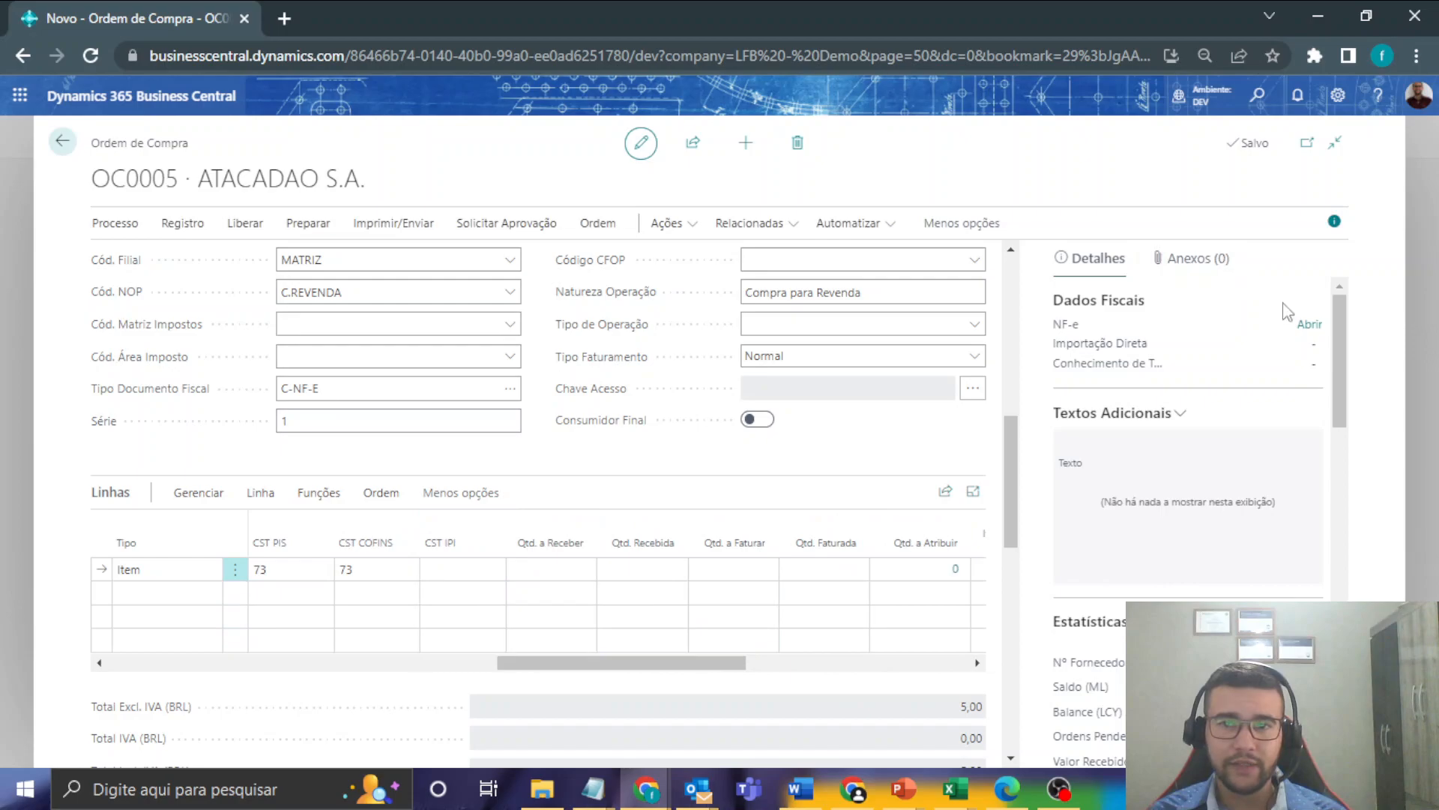
- Set Frete por Conta to Emitente in the NF-e data of purchase order OC0005
left_click(1308, 325)
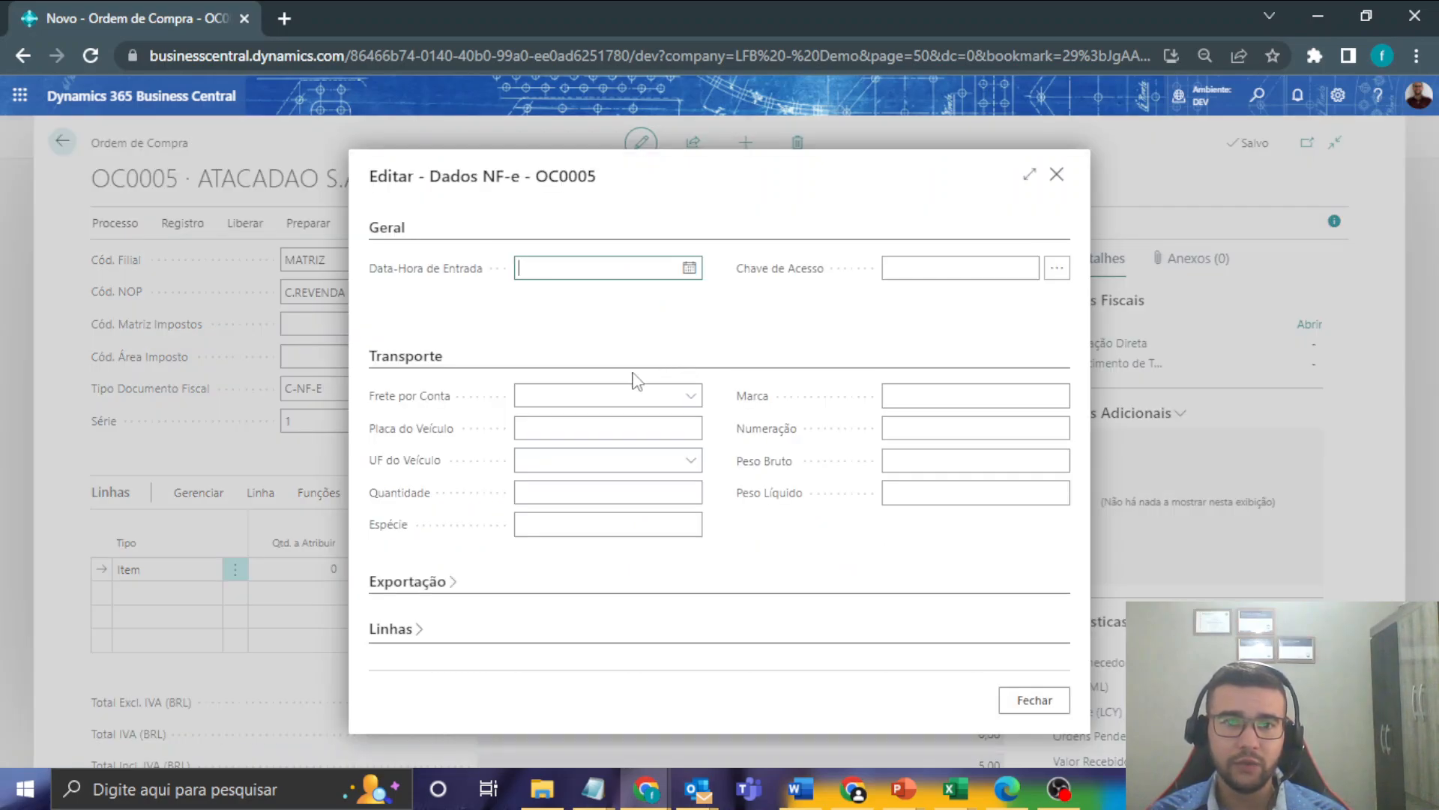
left_click(613, 397)
left_click(596, 429)
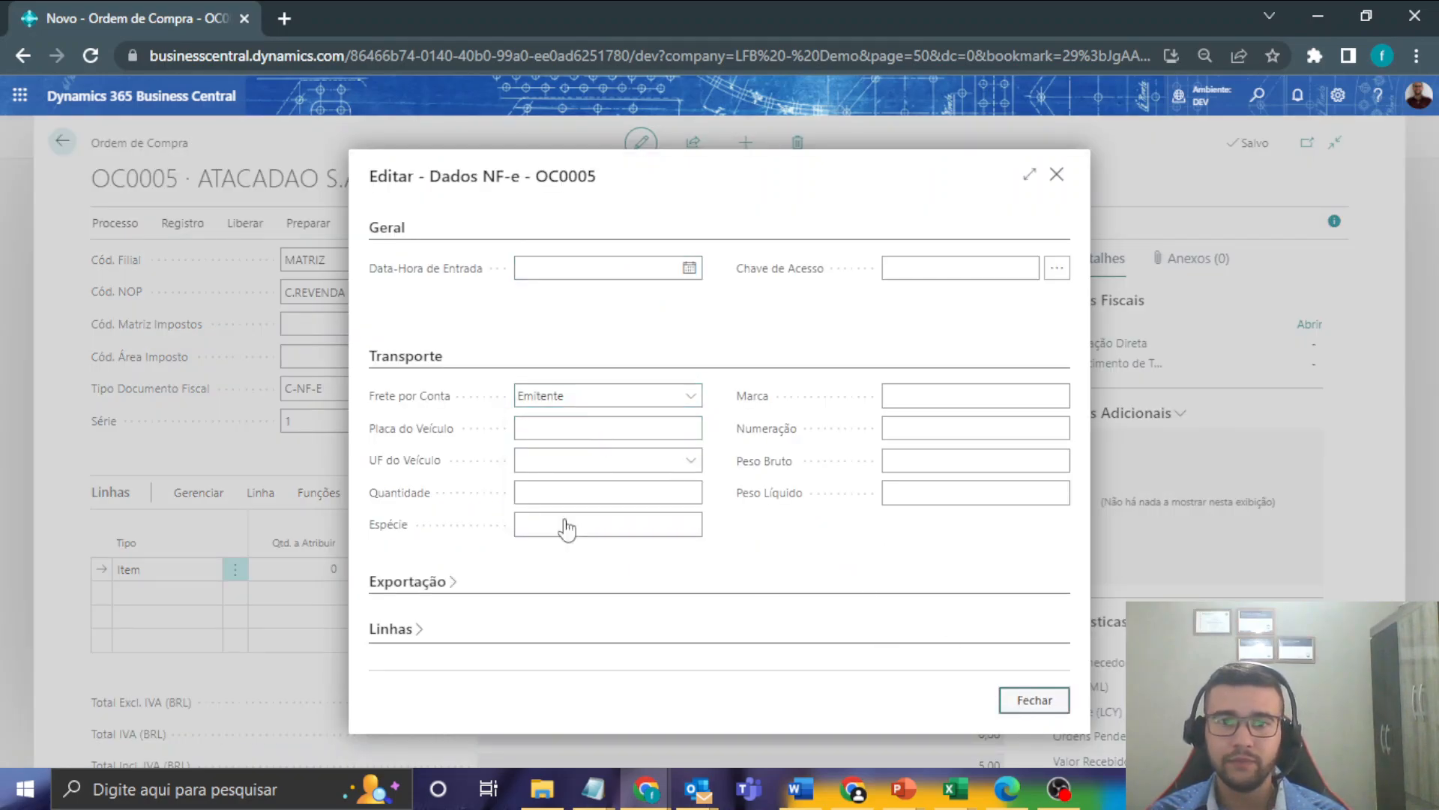
key("Escape")
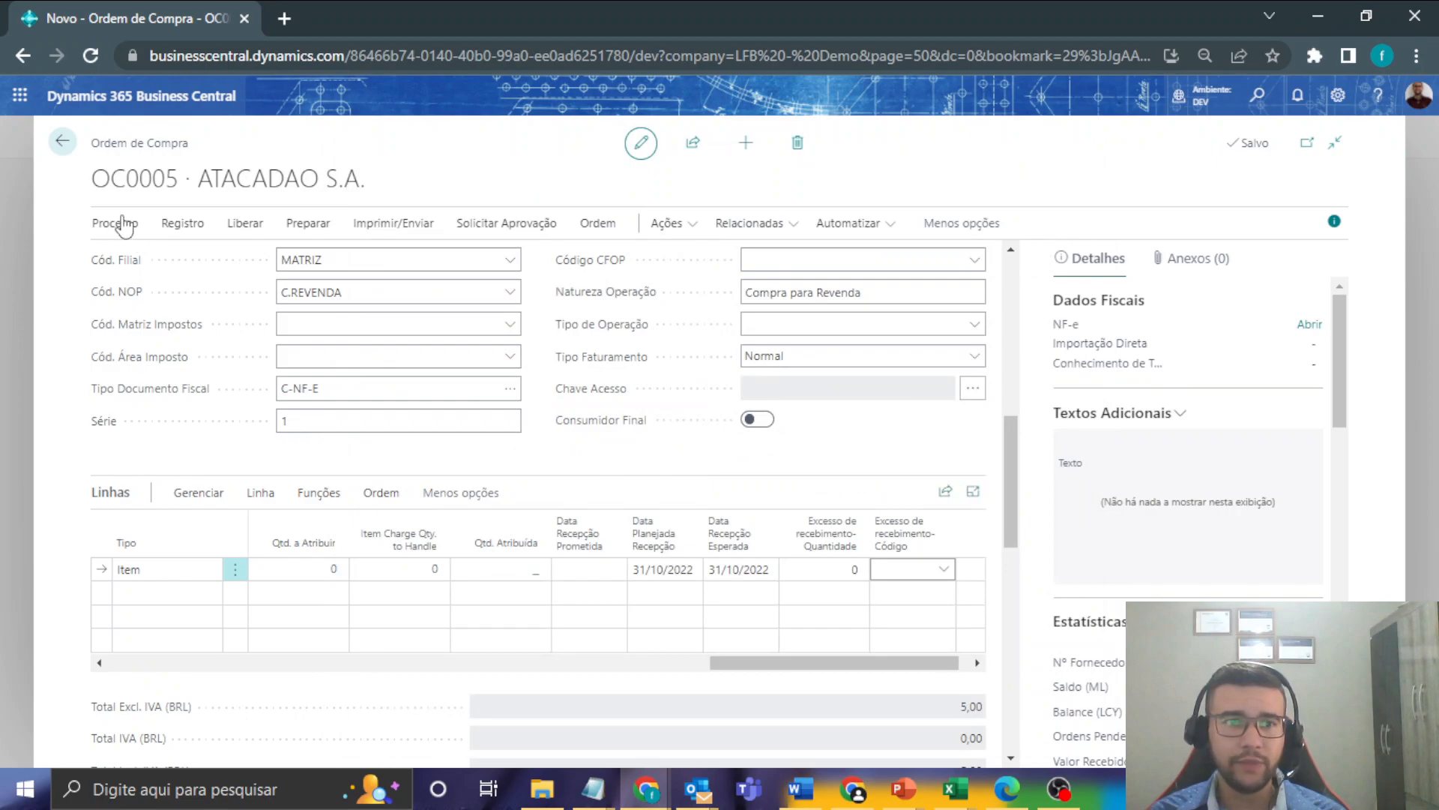
- Try to create a warehouse receipt from purchase order OC0005 while it is still unreleased
left_click(123, 223)
left_click(114, 229)
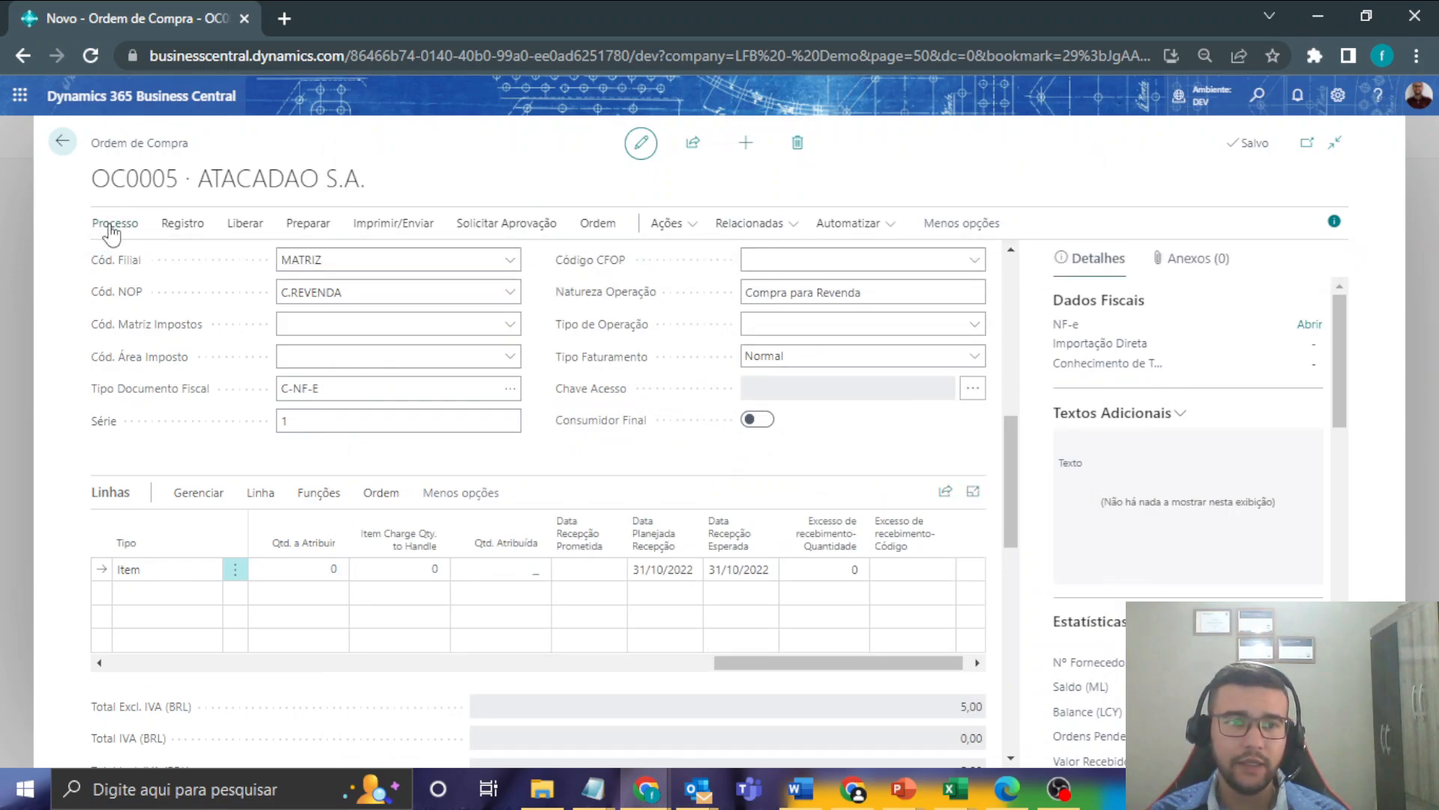
left_click(111, 229)
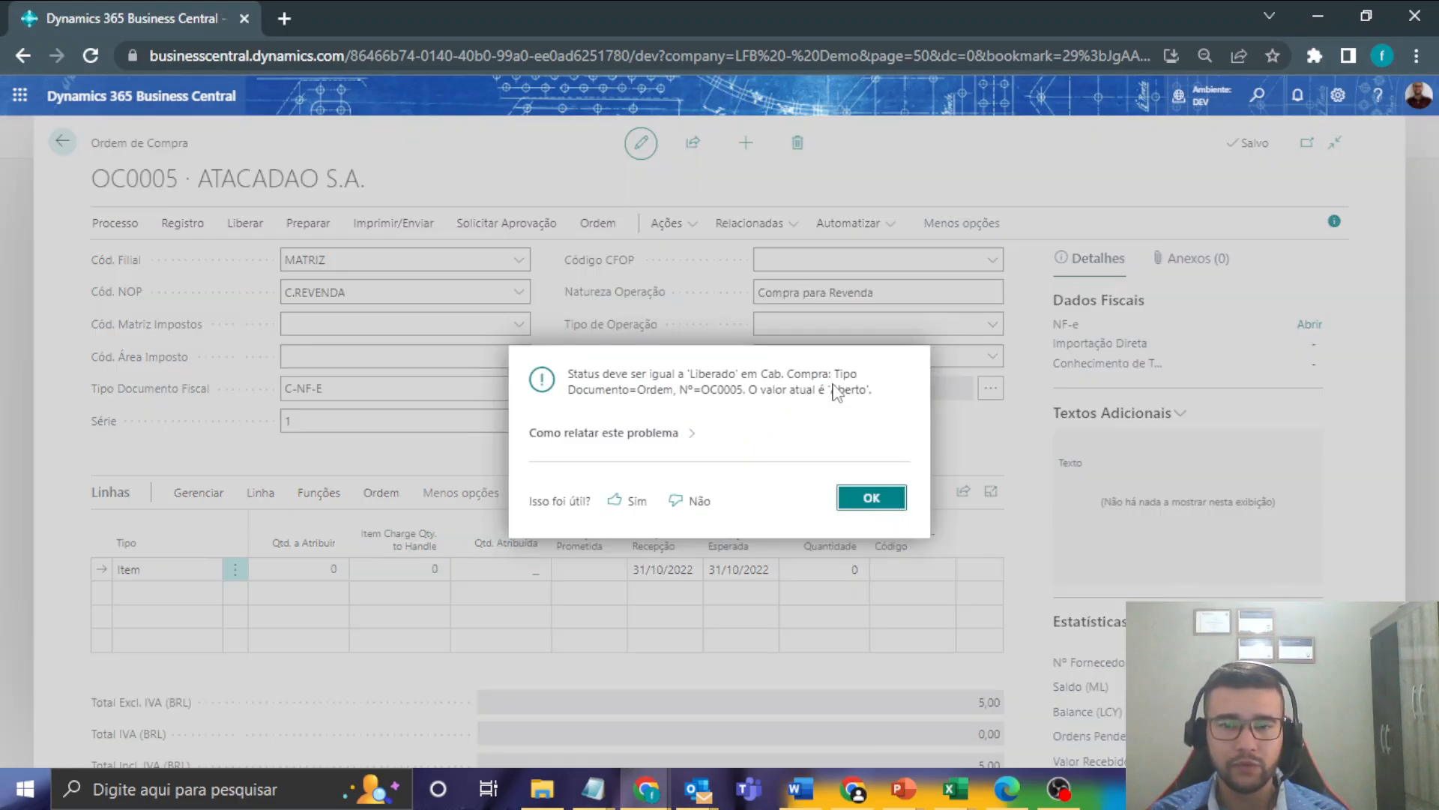
key("Escape")
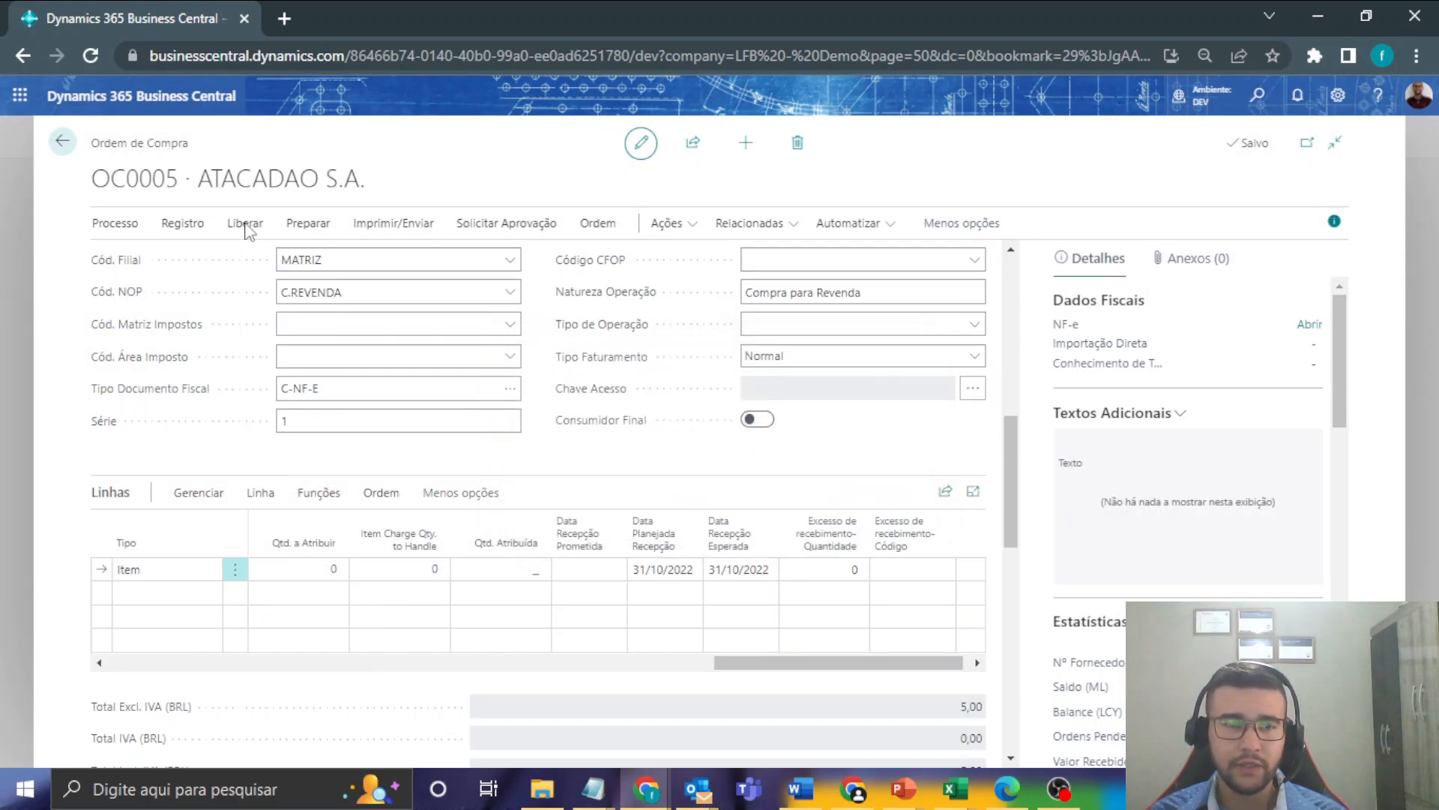
- Release purchase order OC0005 and check its Status field
left_click(246, 227)
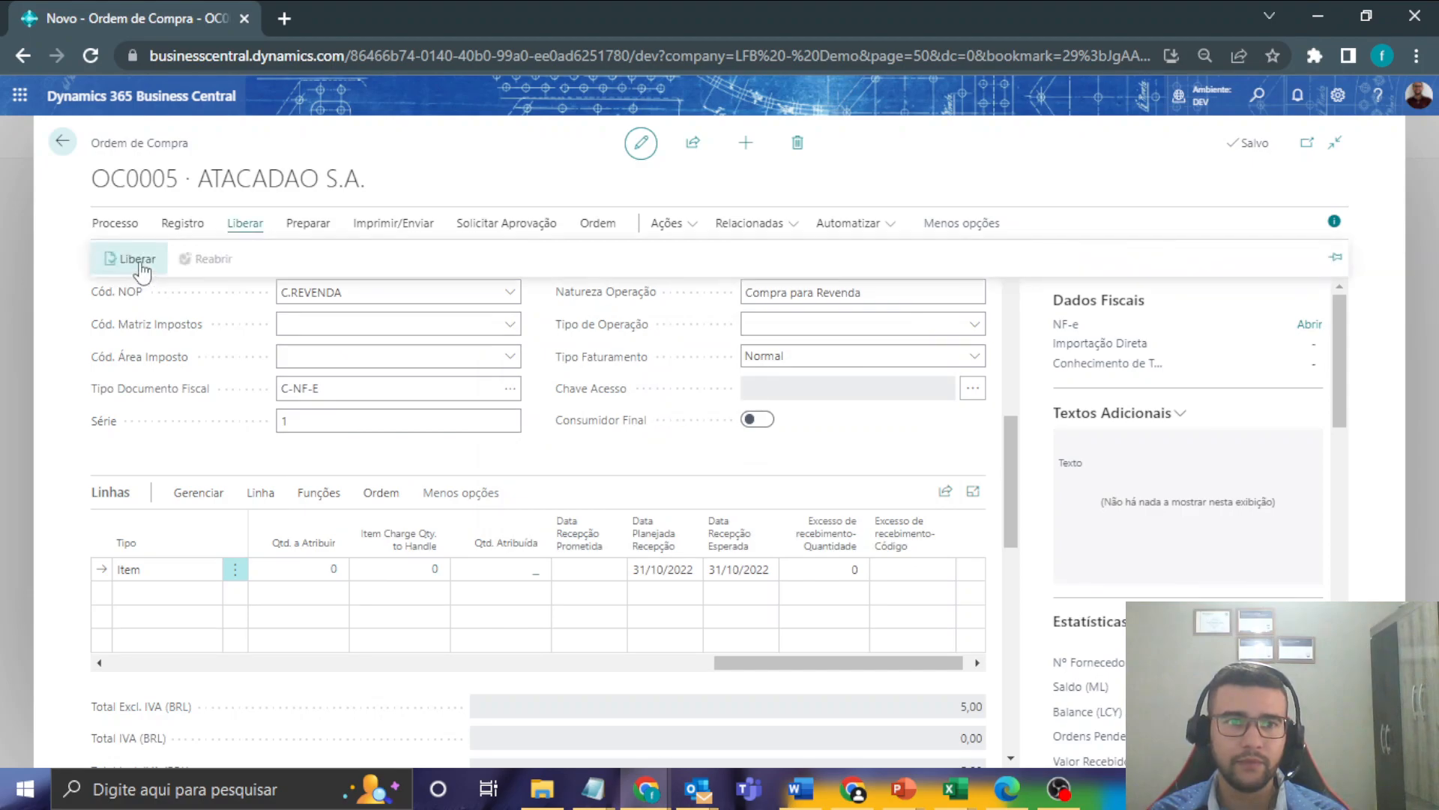
left_click(138, 268)
scroll(300, 373, "up", 3)
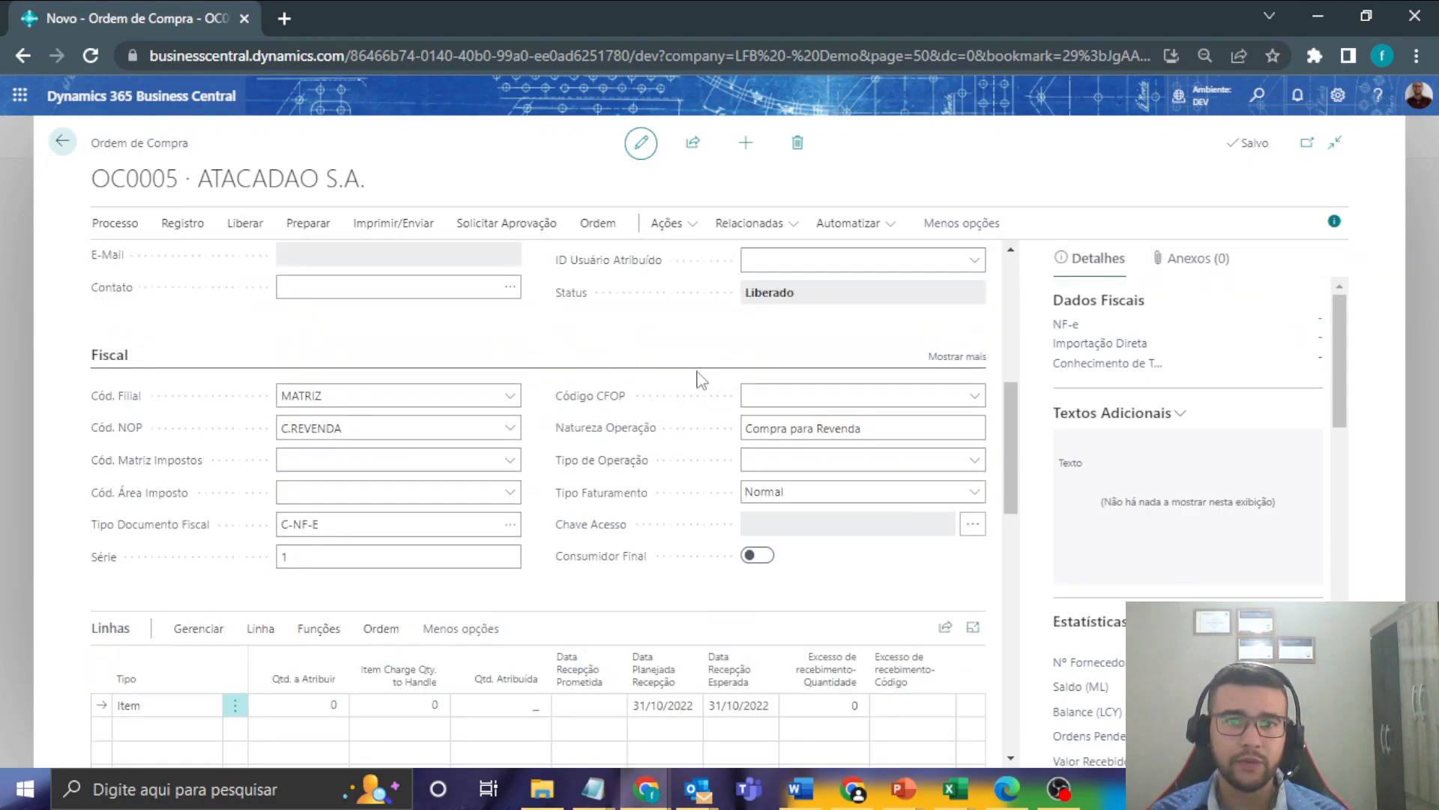
double_click(751, 377)
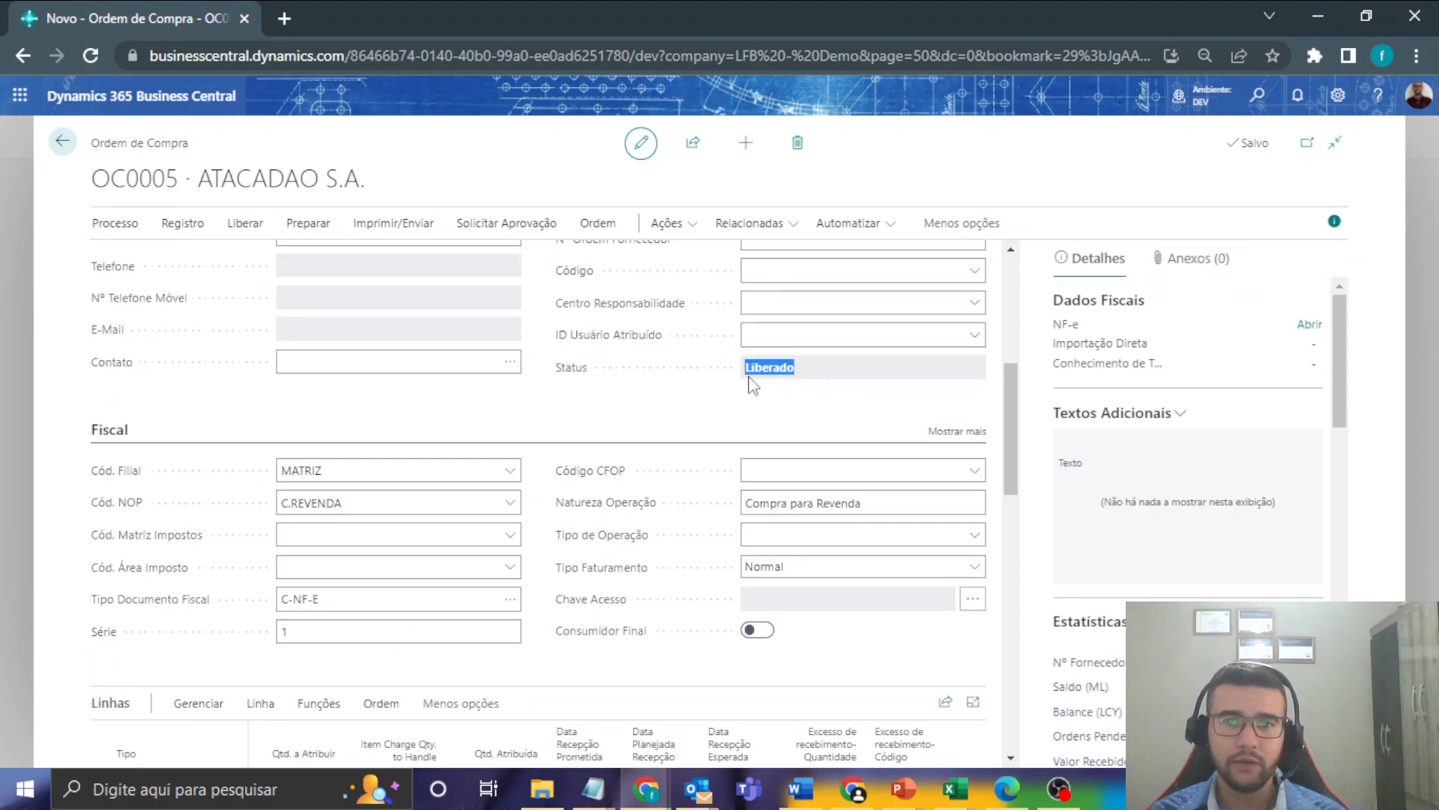
- Create the warehouse receipt for the released purchase order OC0005 in deposit DEP1
left_click(117, 223)
left_click(141, 266)
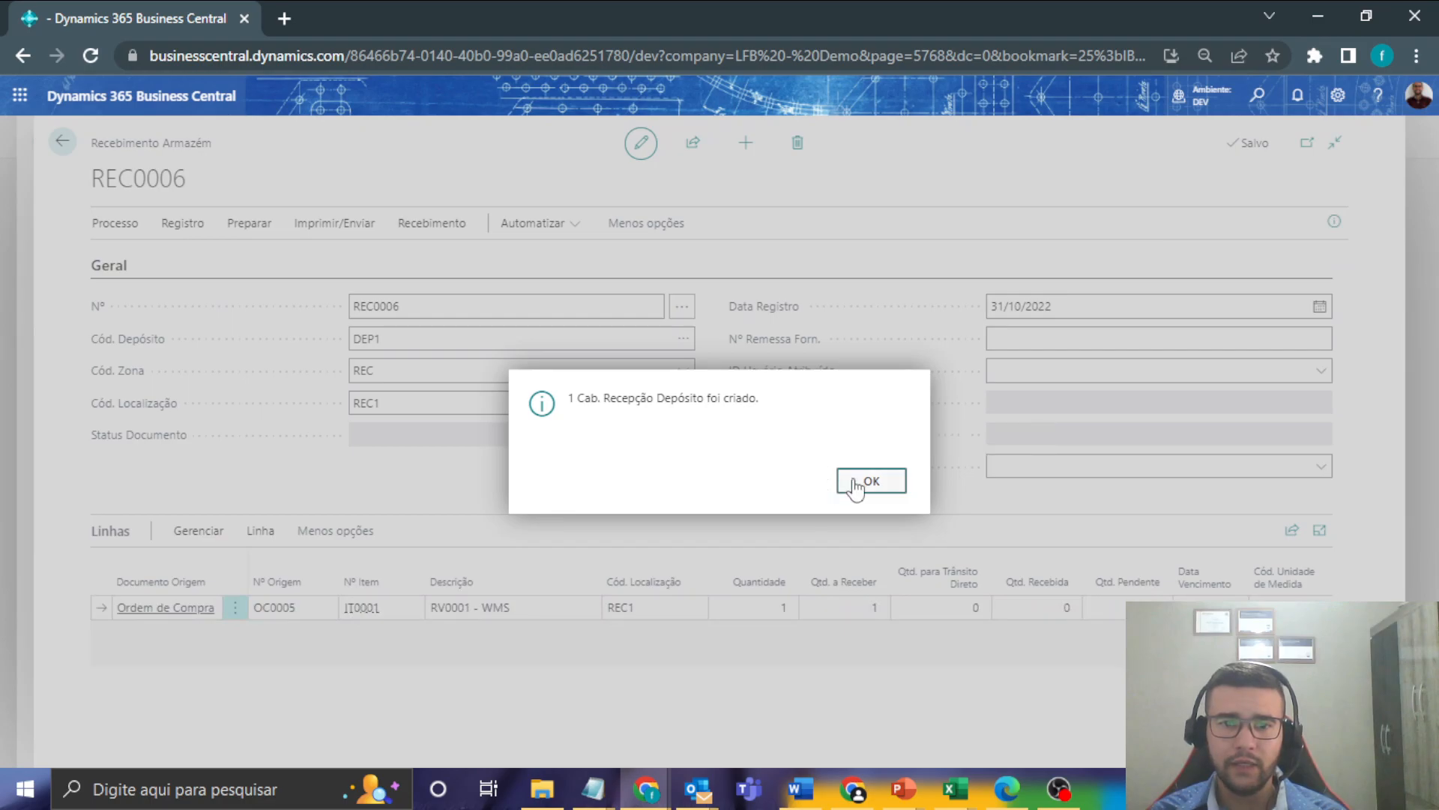
left_click(858, 483)
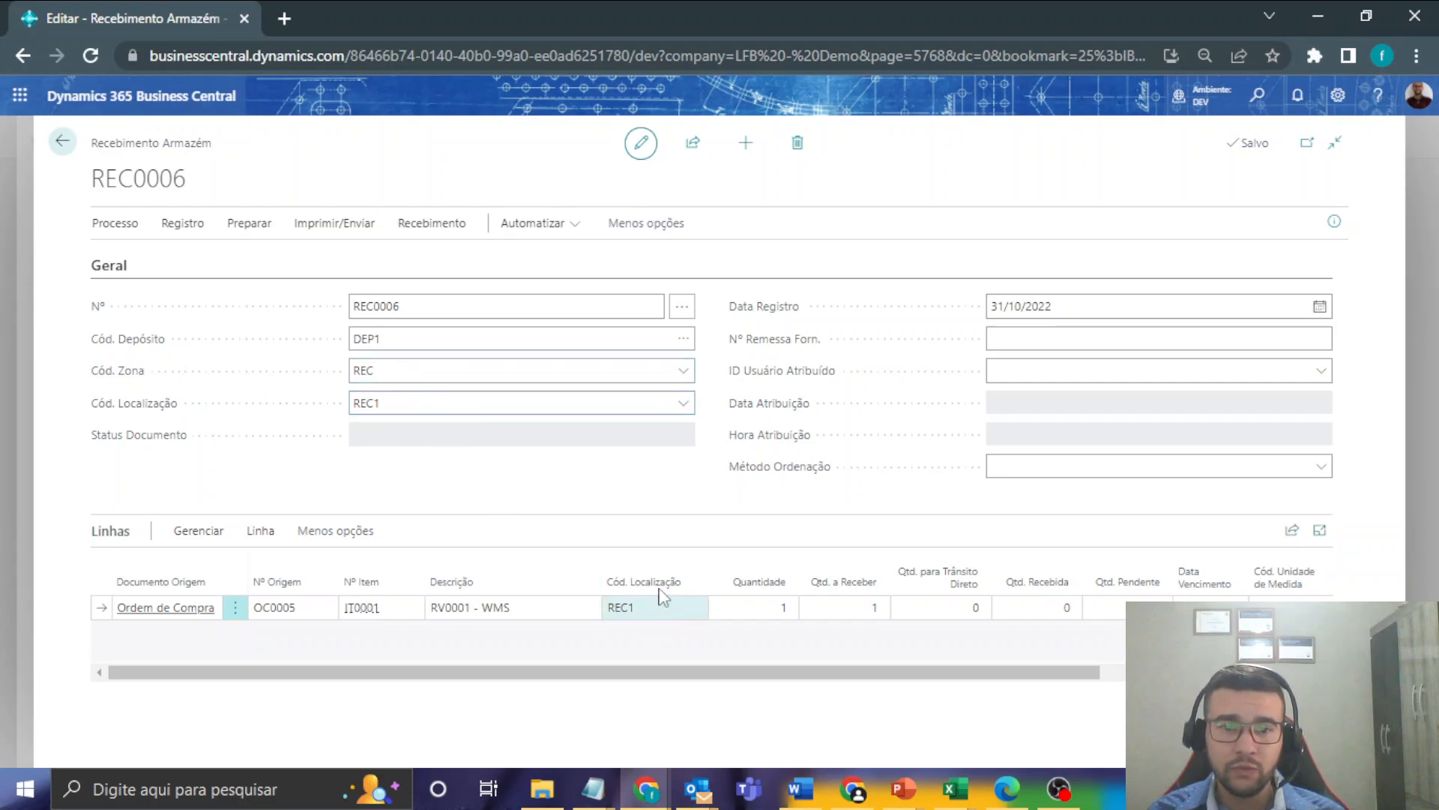
- Review the quantity to receive for IT0001 and post warehouse receipt REC0006
left_click(260, 532)
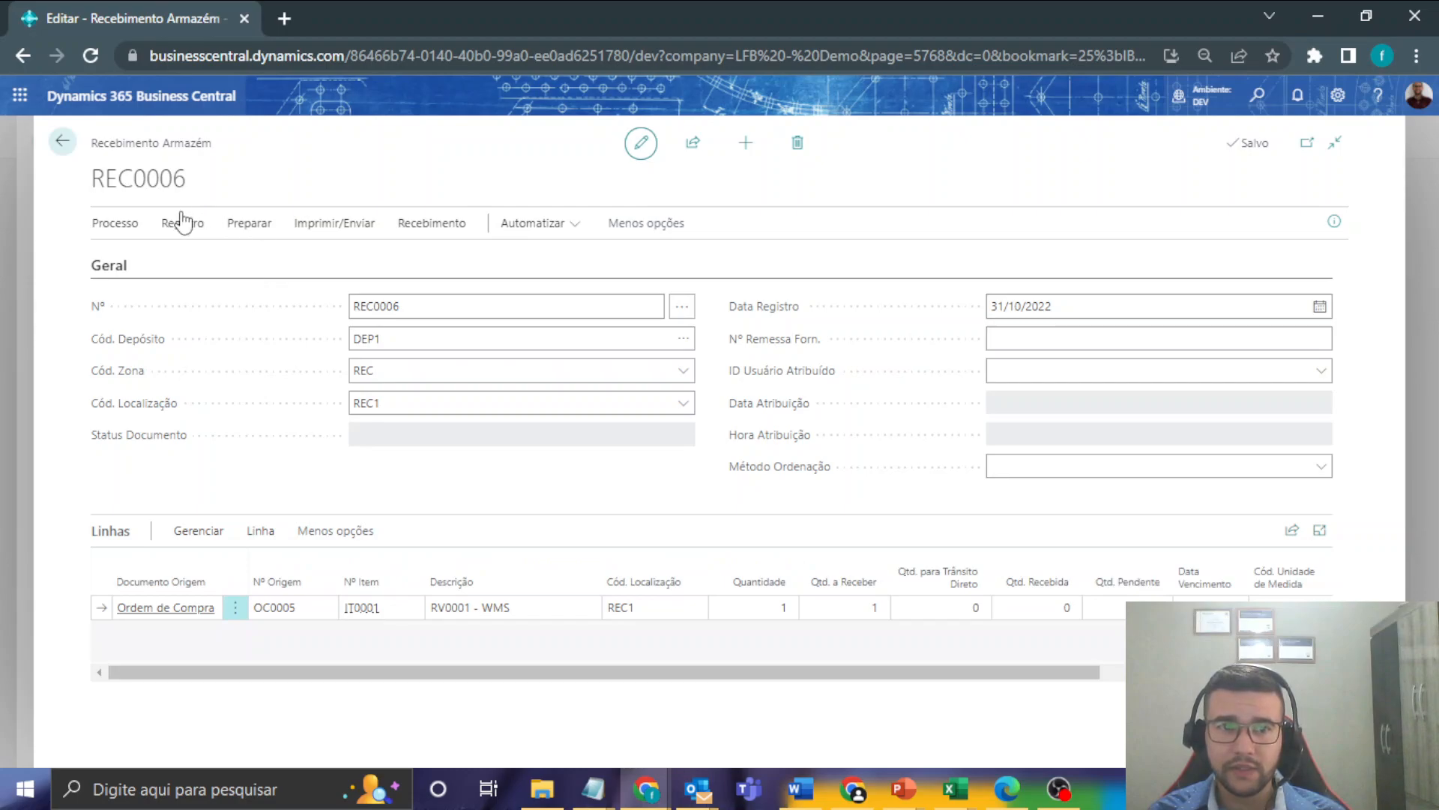
left_click(847, 607)
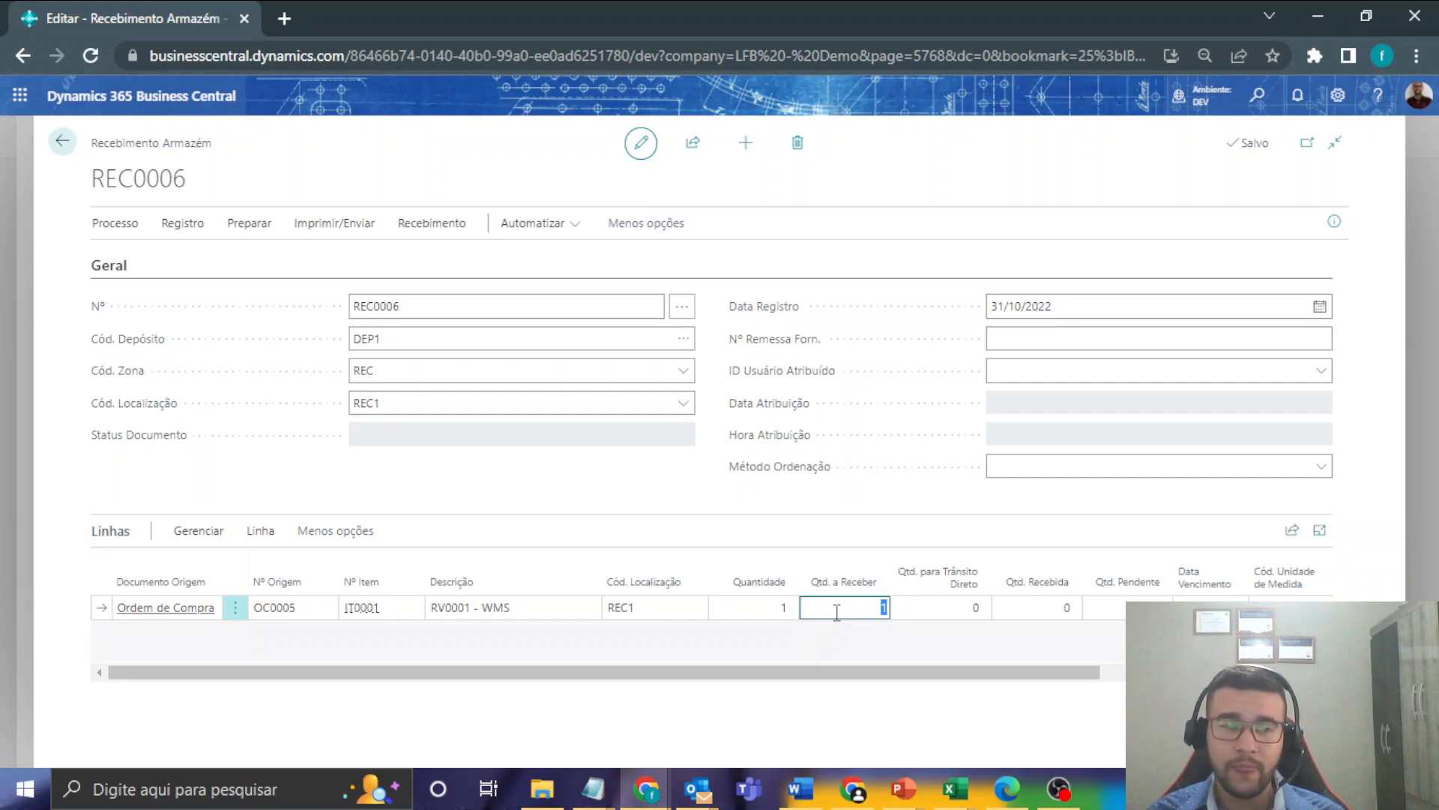
left_click(182, 222)
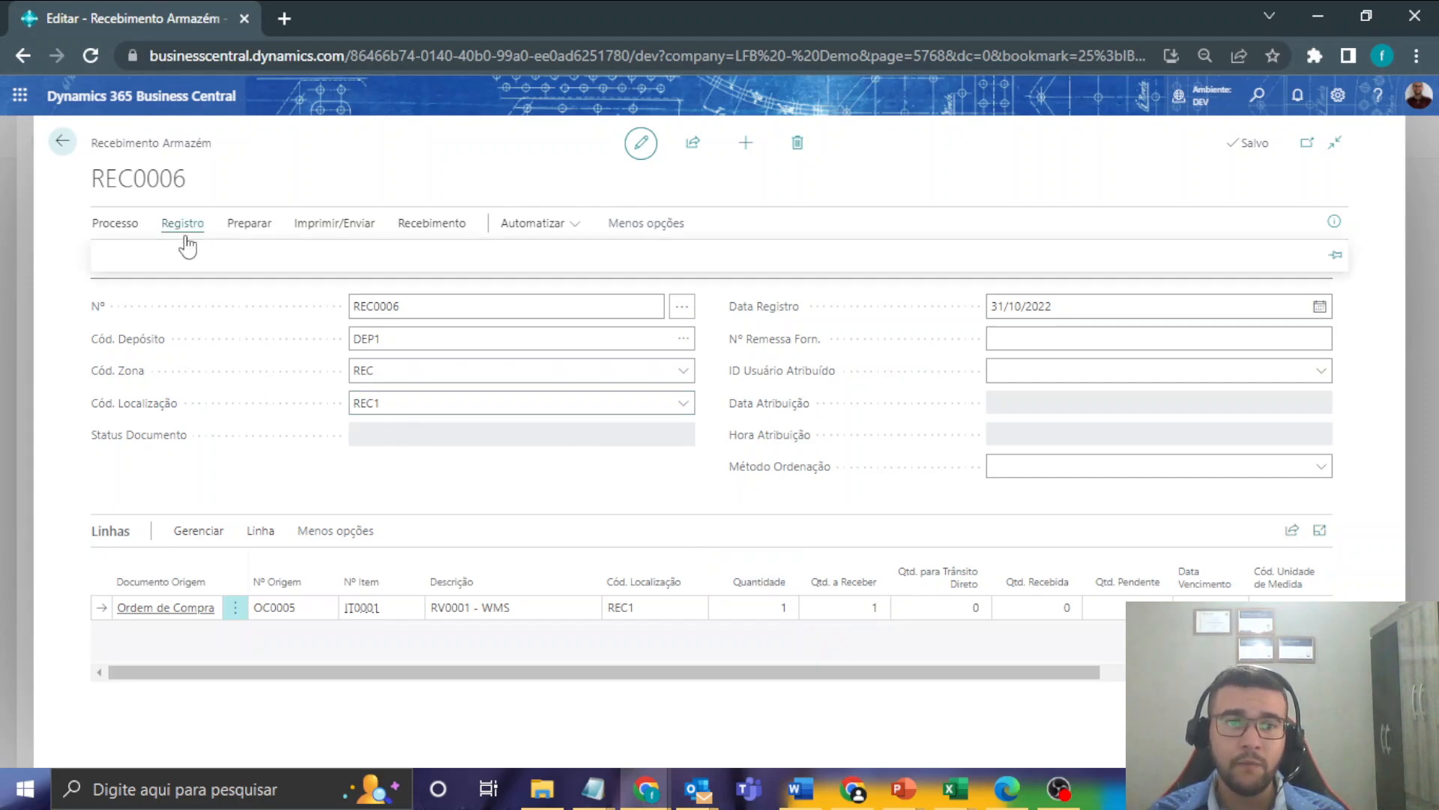
left_click(146, 259)
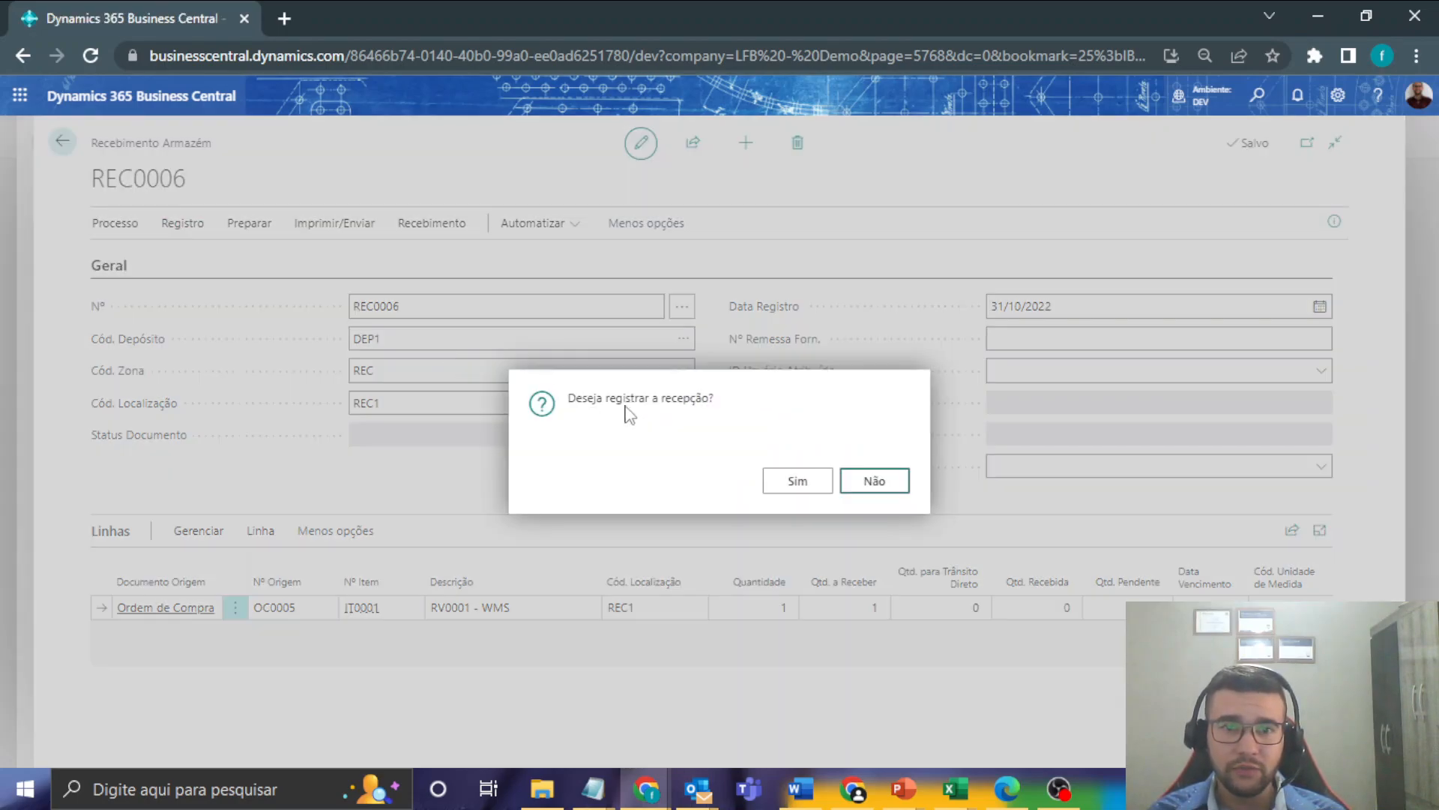
left_click(797, 484)
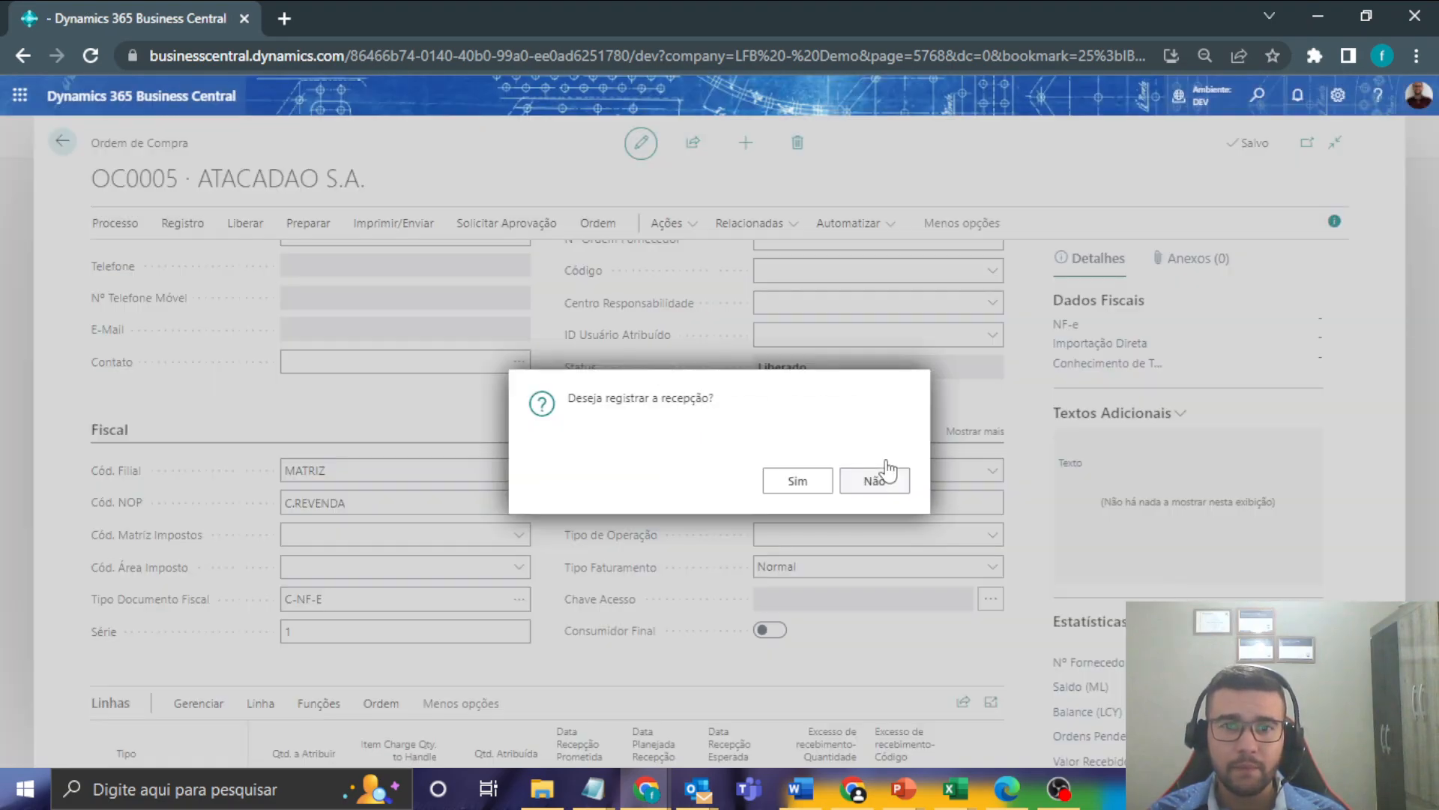
left_click(885, 479)
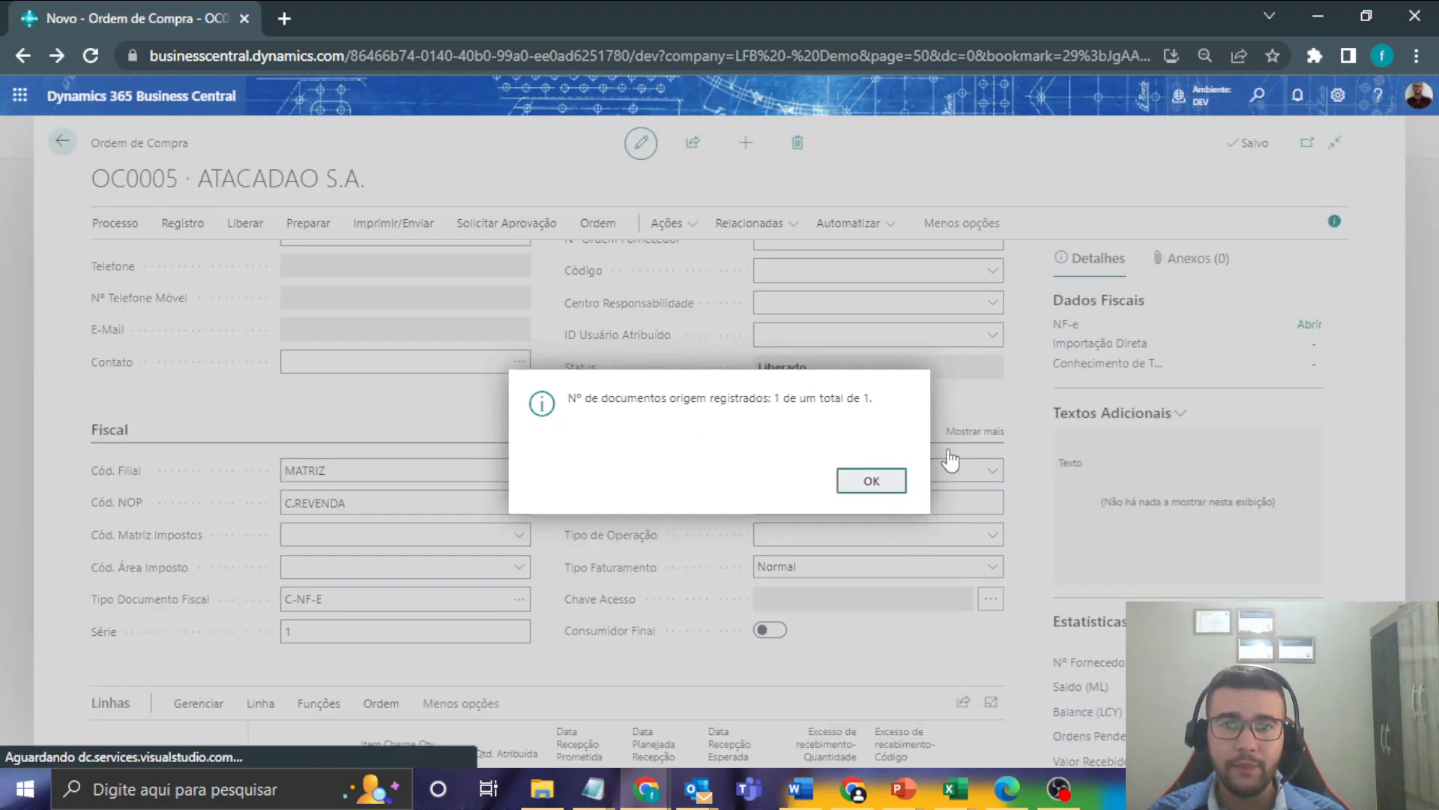
key("Return")
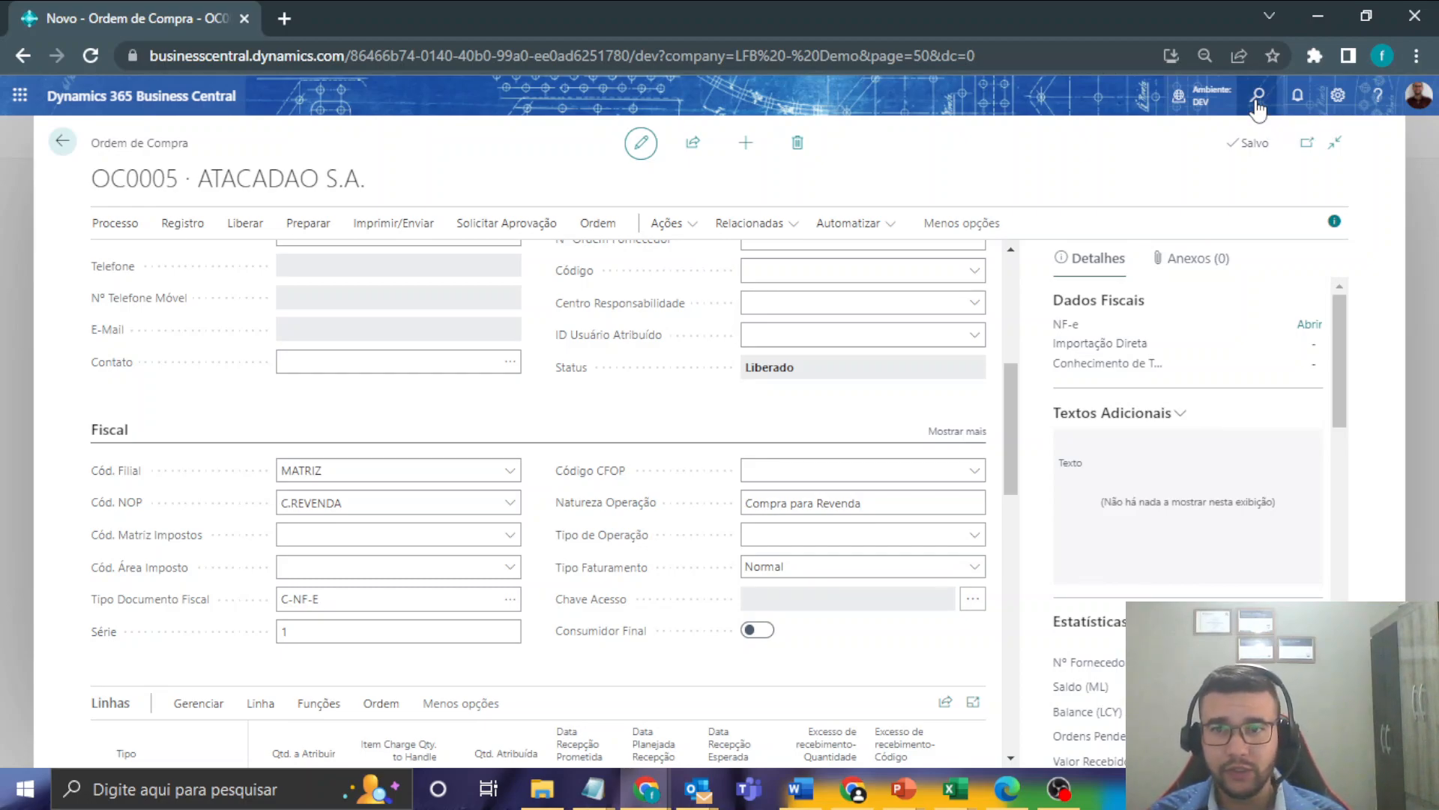
- Search for "folha arr", open Folhas de Arrumação, and bring receipt REC-R0005 for deposit DEP1 into the PADRAO worksheet
left_click(1257, 104)
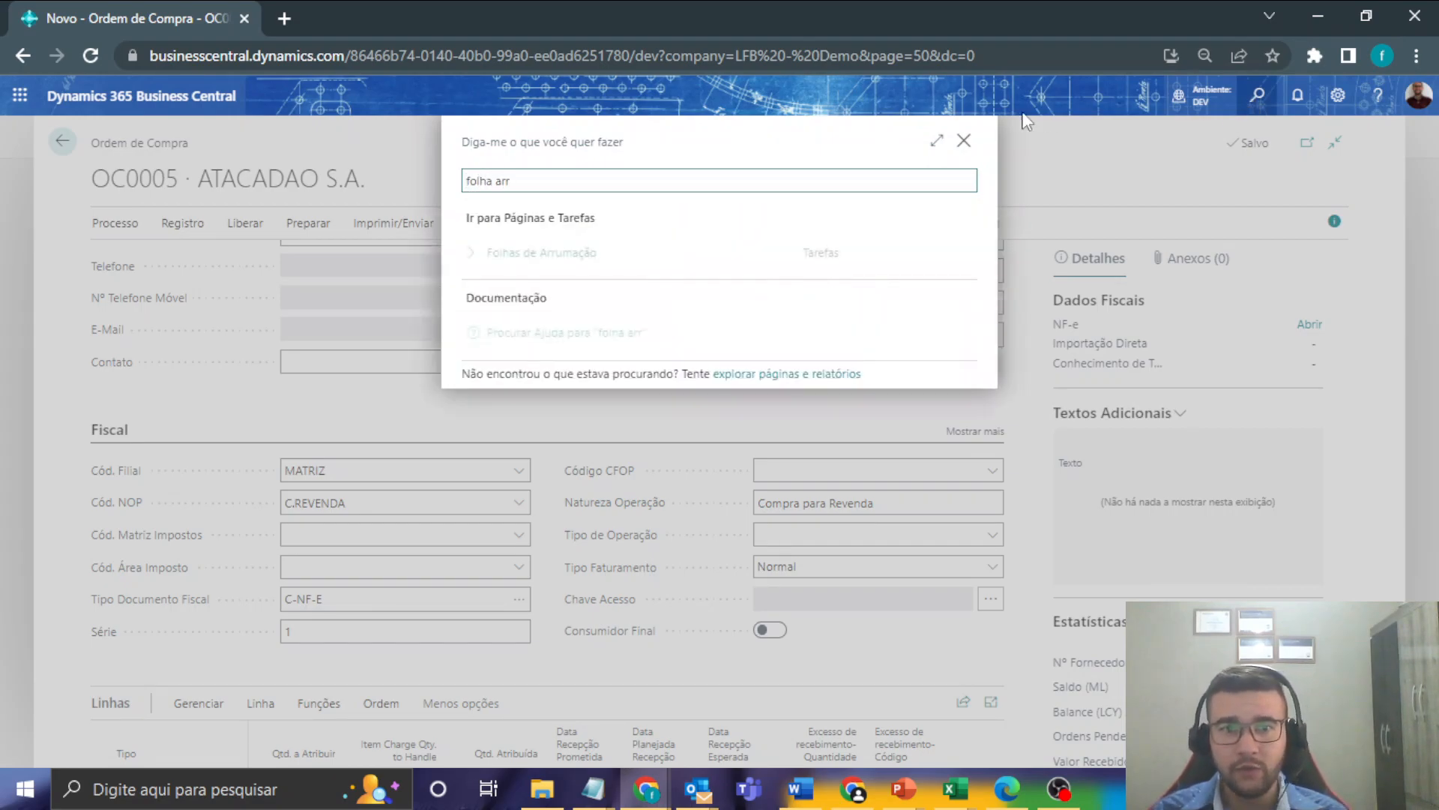
left_click(615, 249)
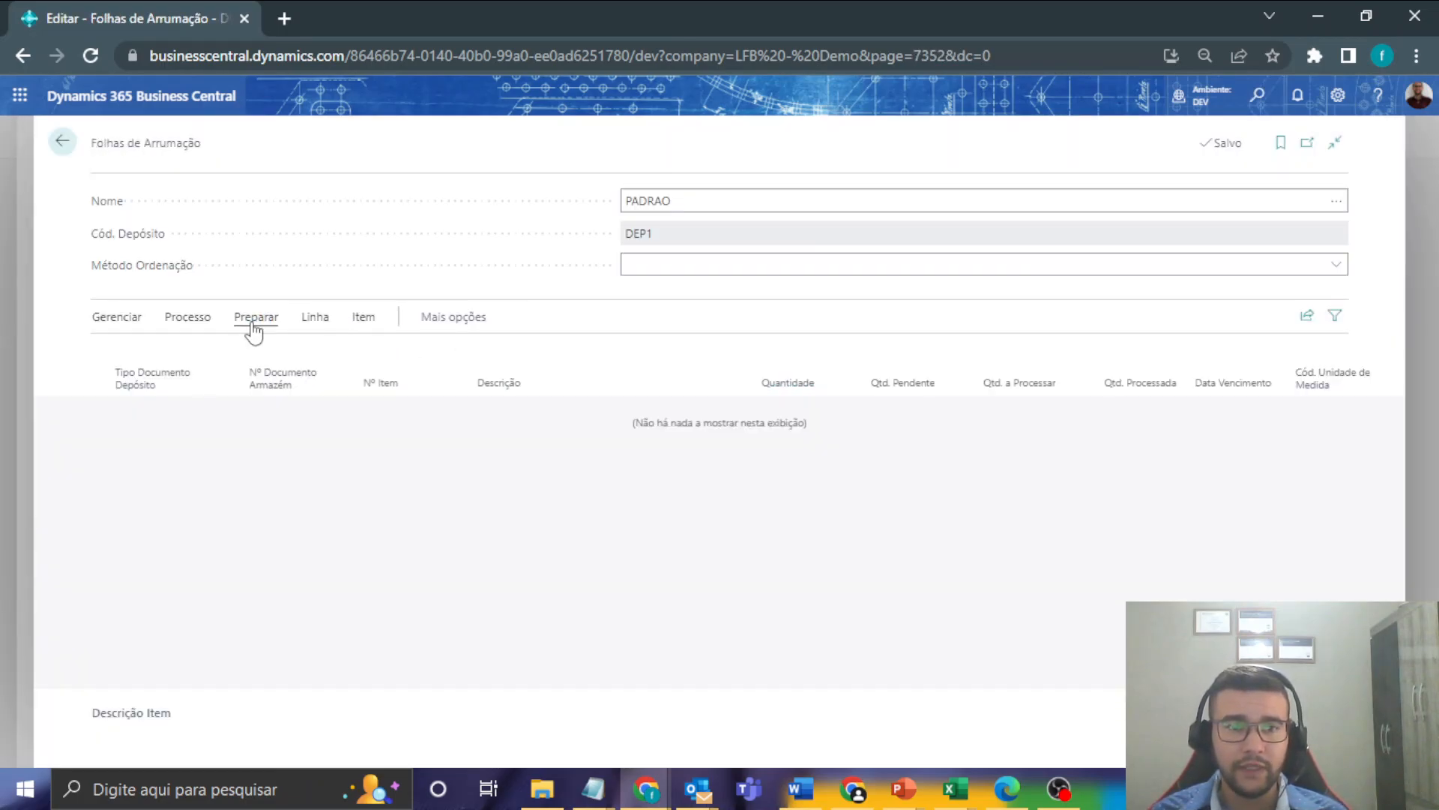
left_click(255, 333)
left_click(229, 358)
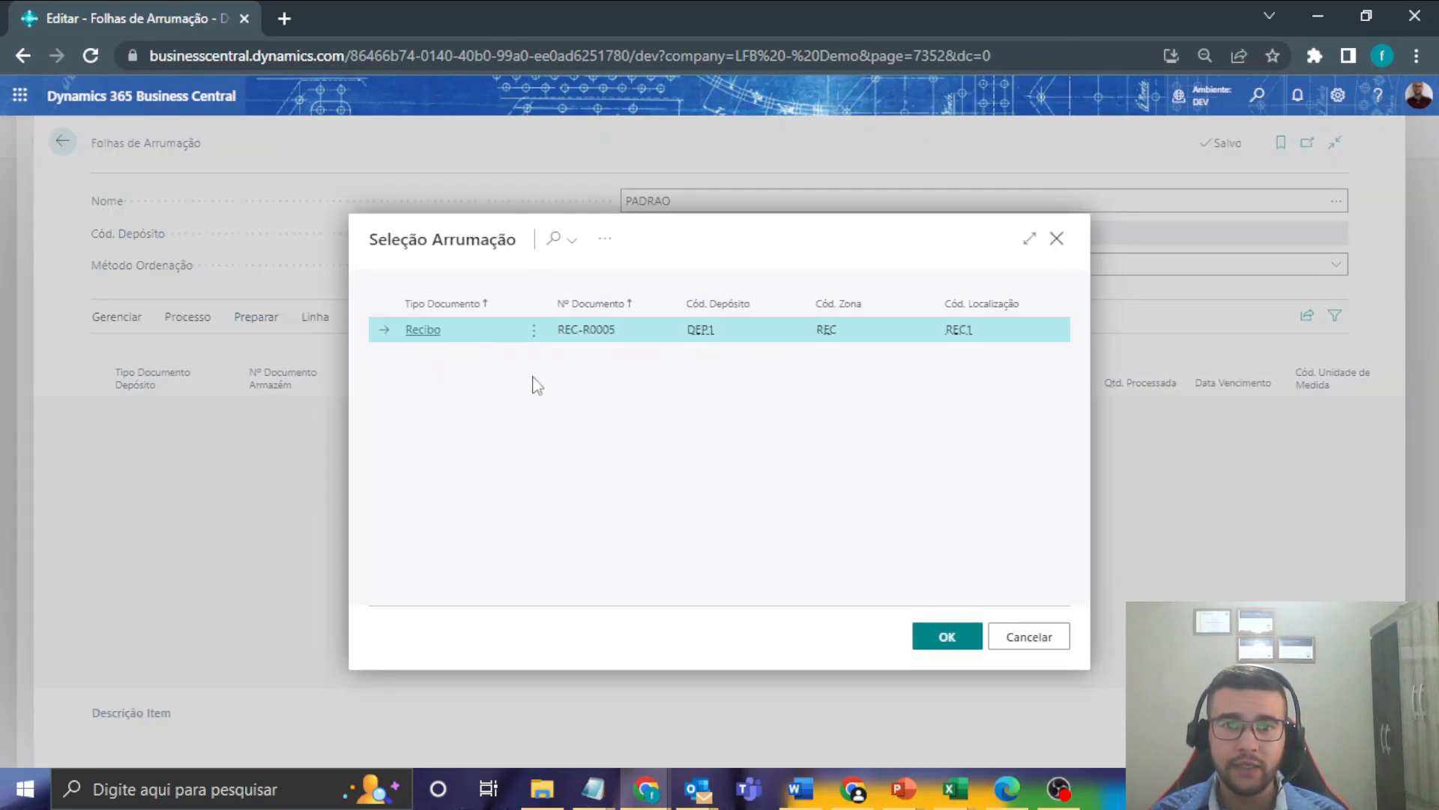
left_click(928, 636)
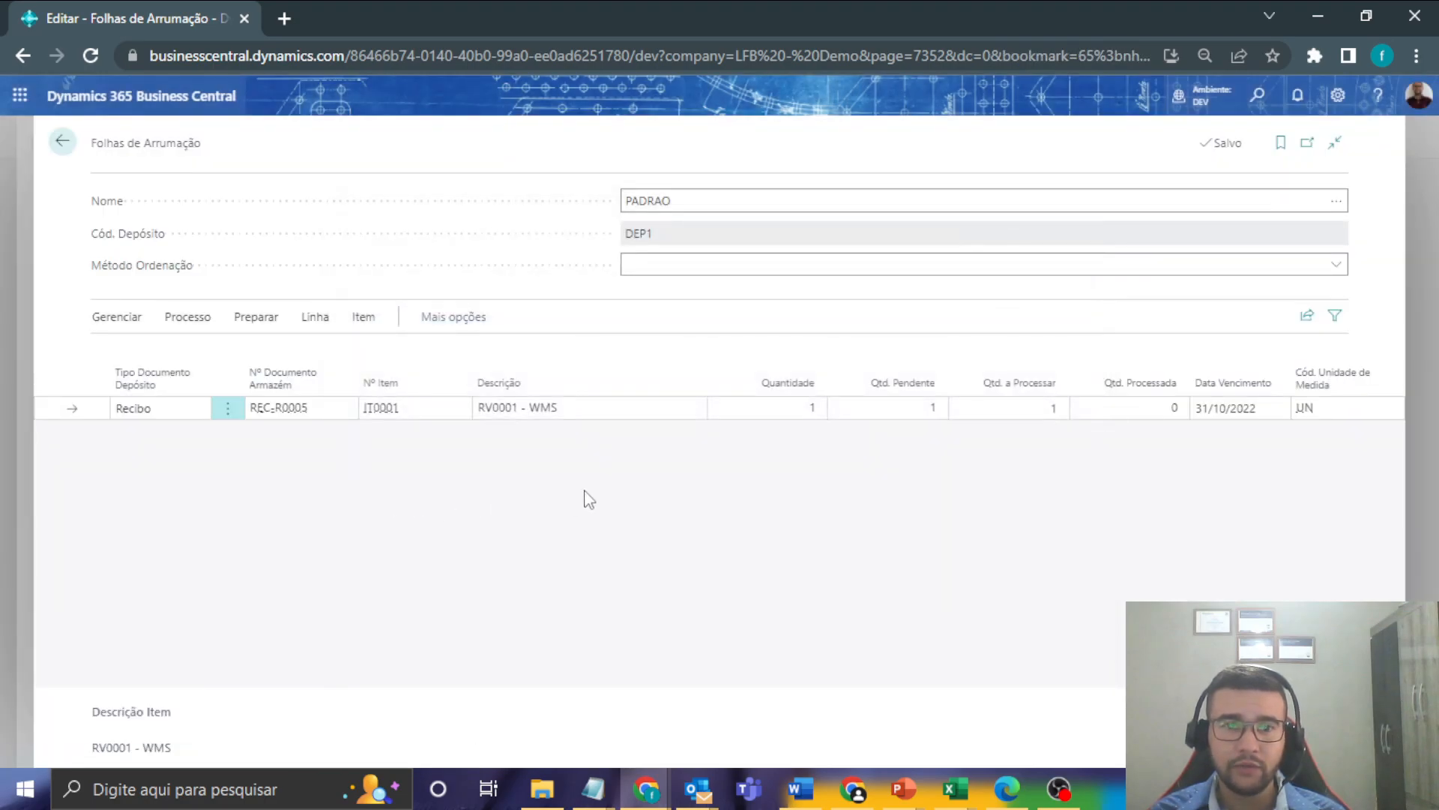
- Create the put-away document from the worksheet line, assigning it to the listed DEP1 warehouse employee
left_click(180, 318)
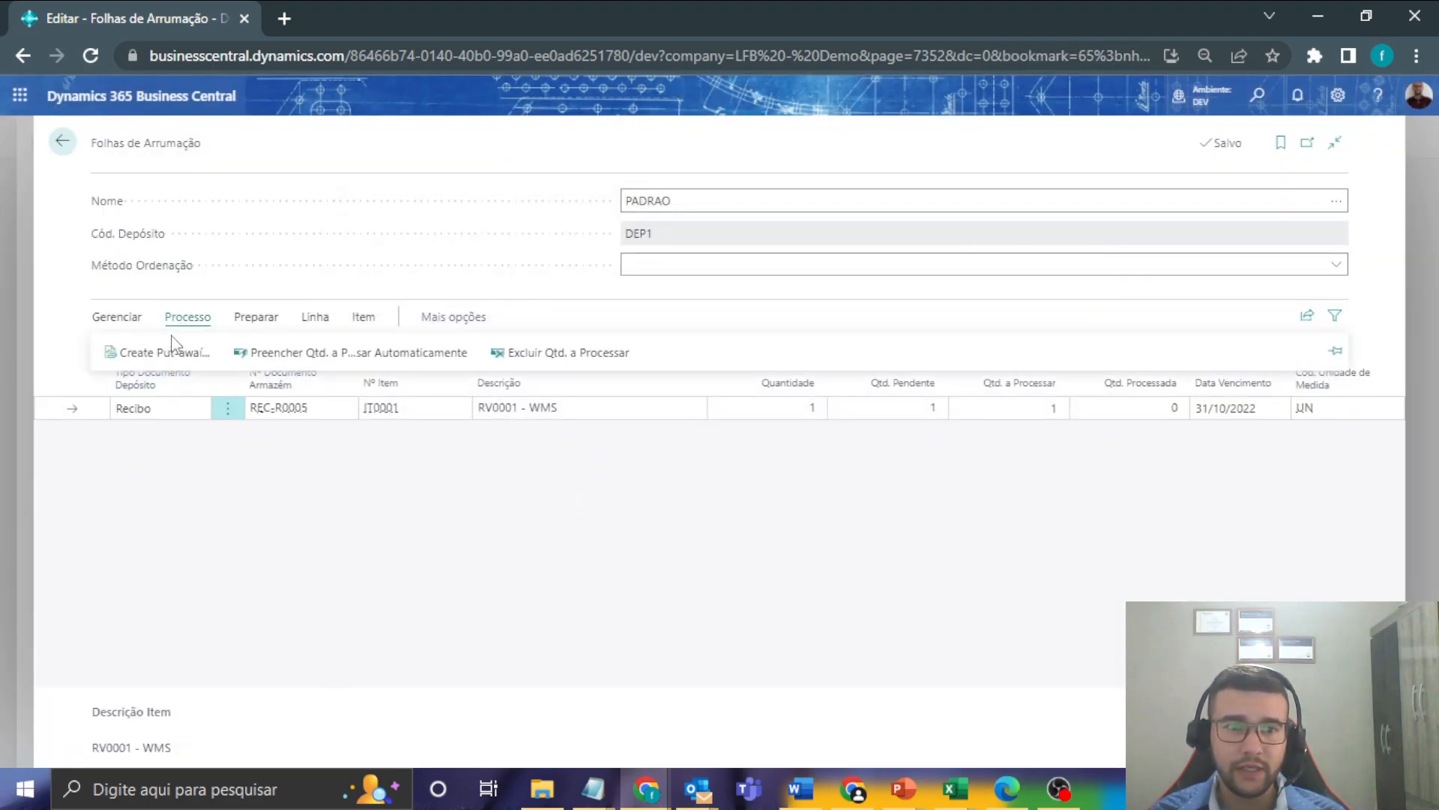
left_click(174, 349)
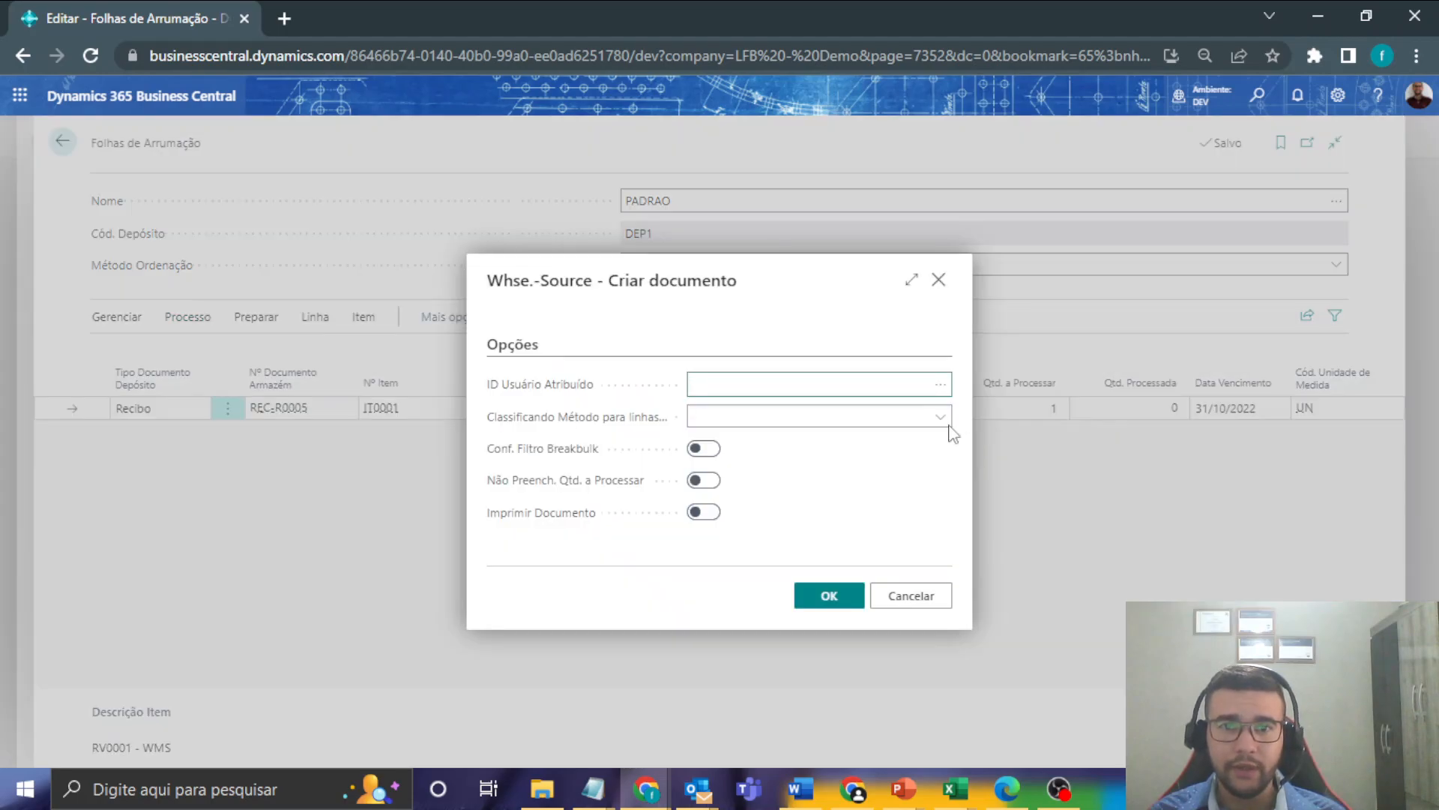
left_click(940, 385)
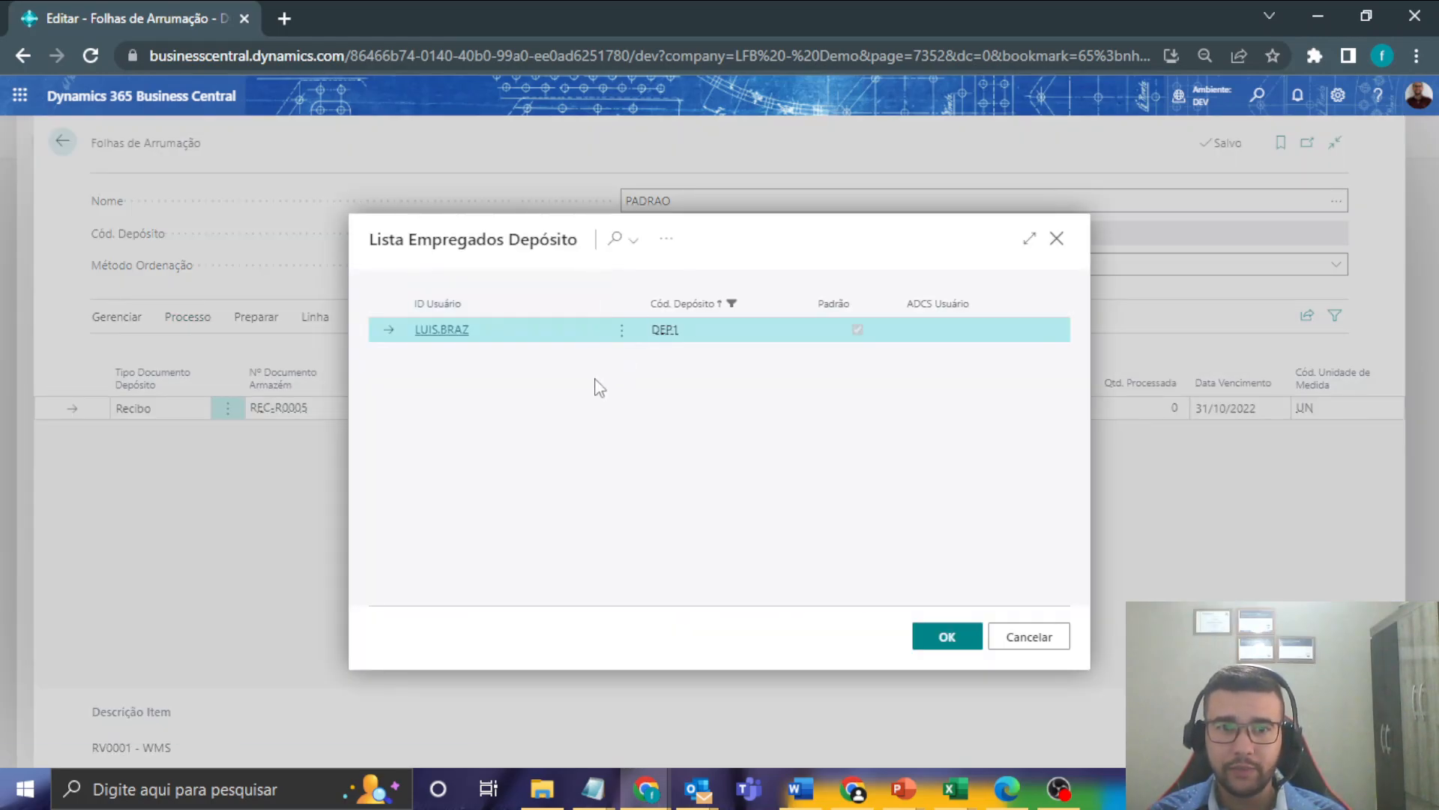
left_click(933, 635)
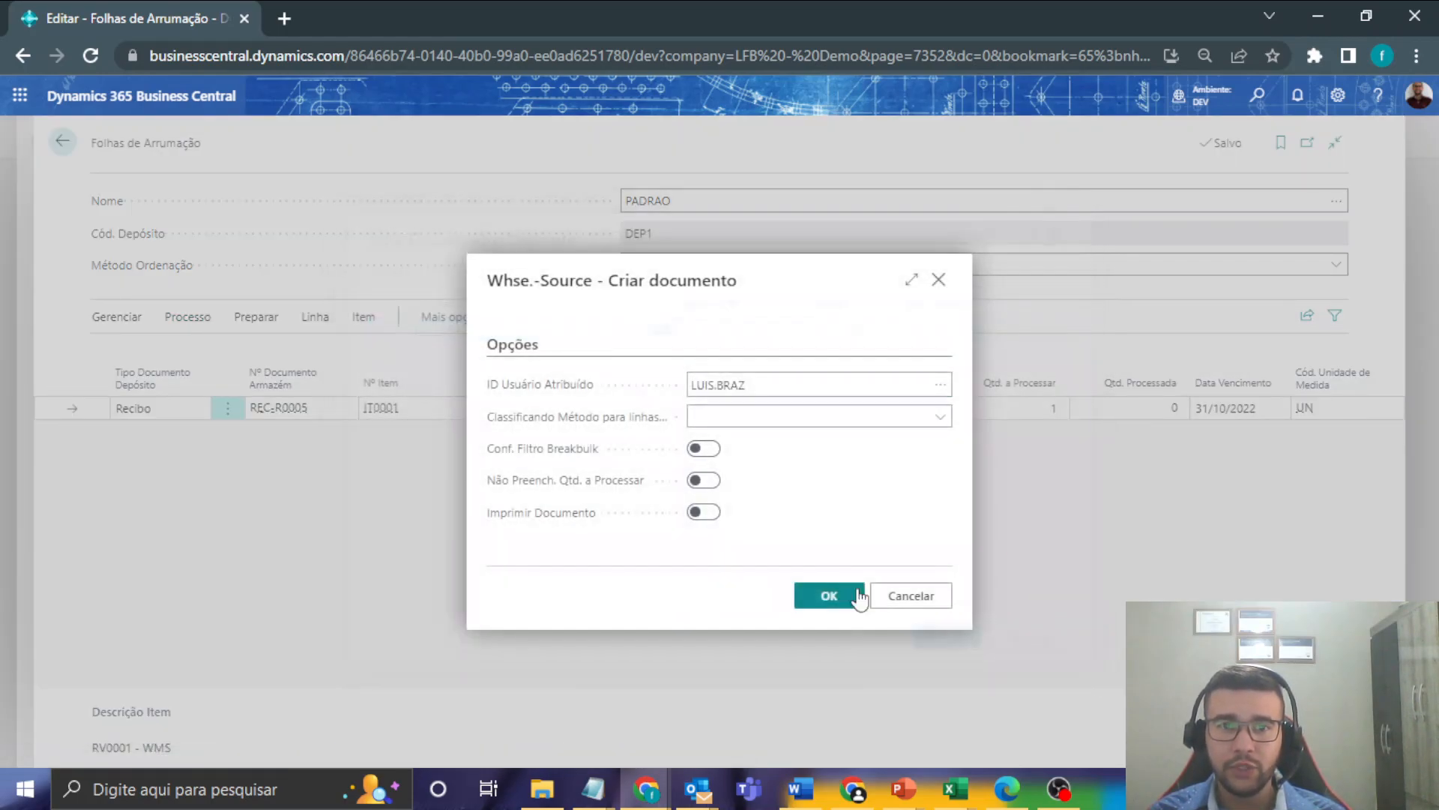
left_click(818, 595)
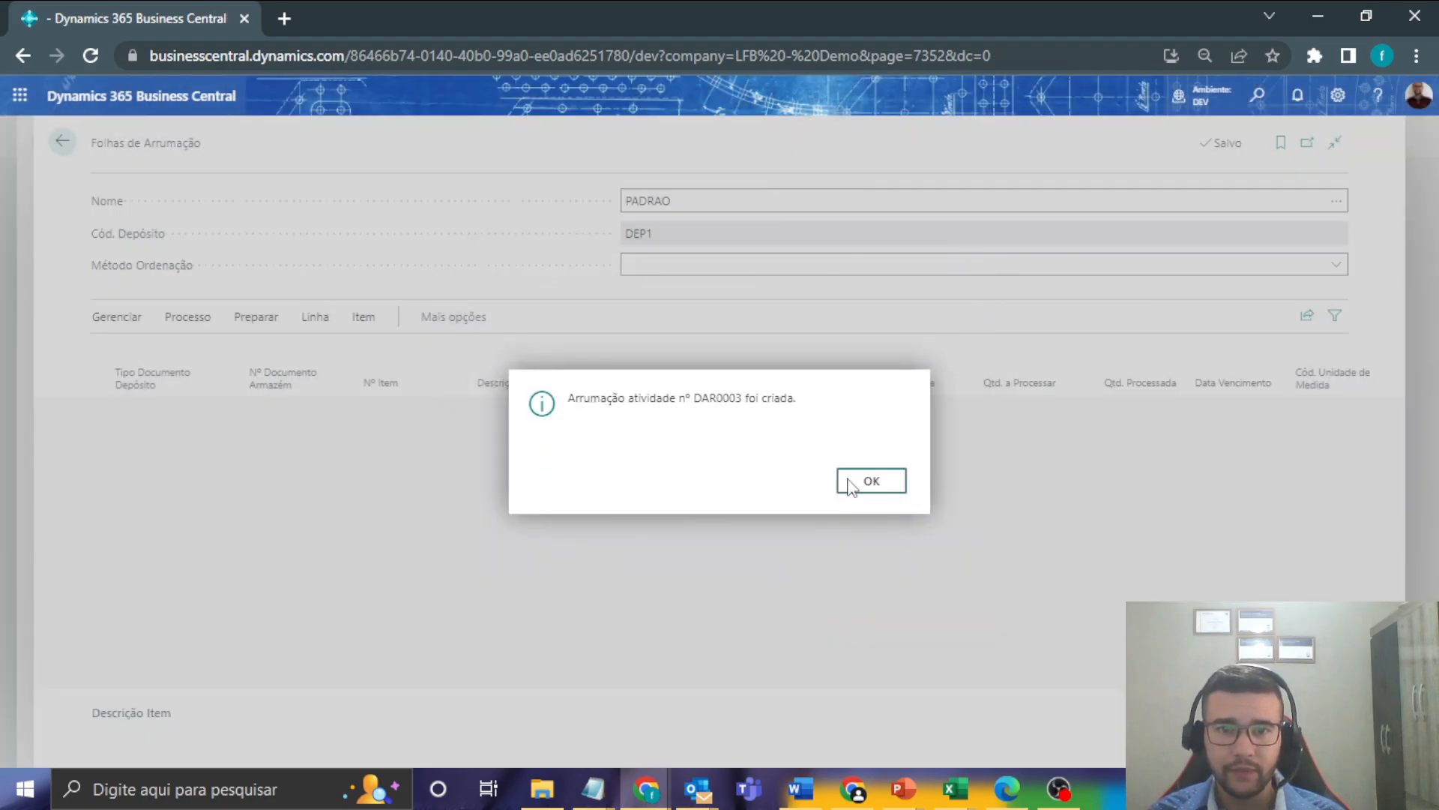
left_click(867, 486)
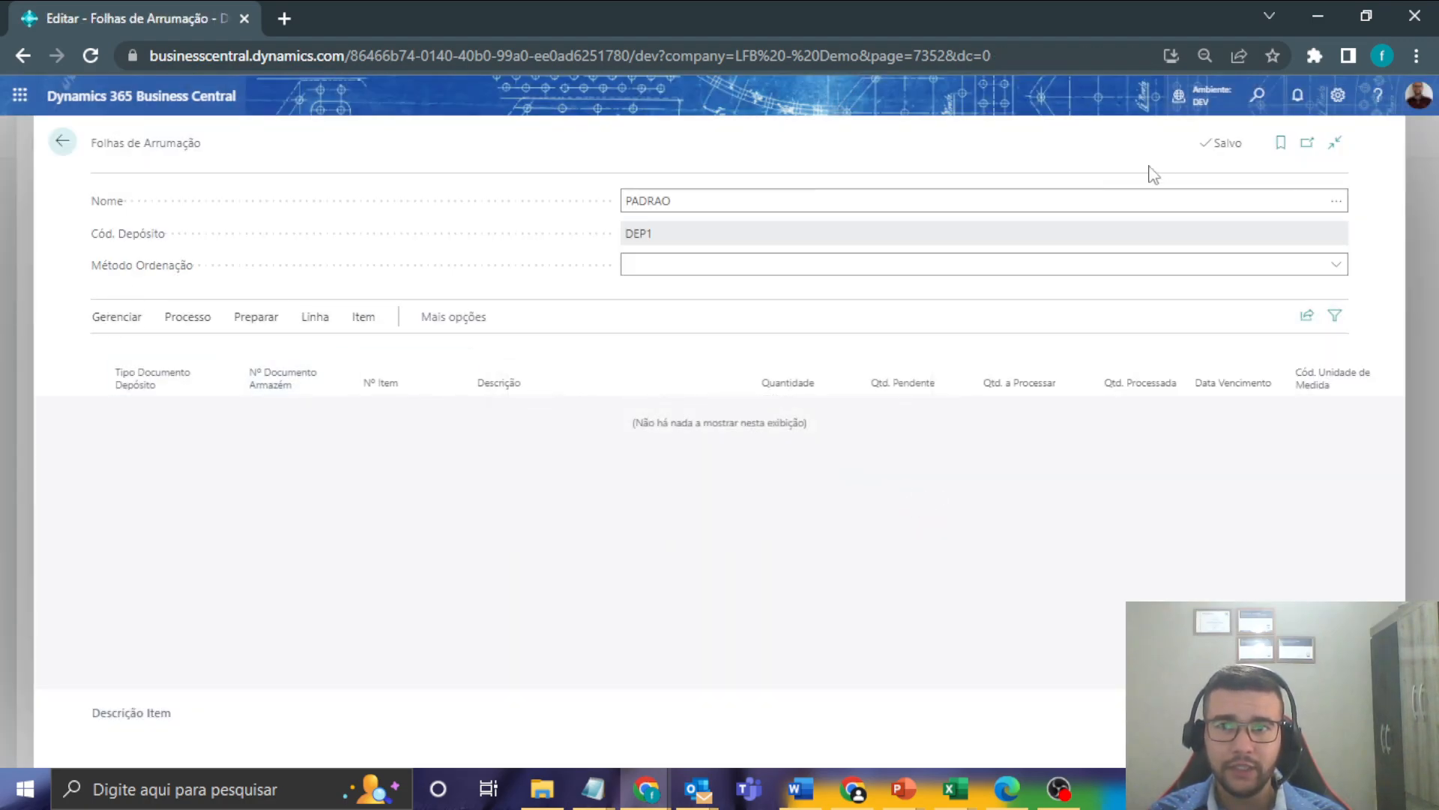
- Search for "put awa", open the Armazem Put-aways list, and open put-away DAR0003
left_click(1256, 98)
type("put")
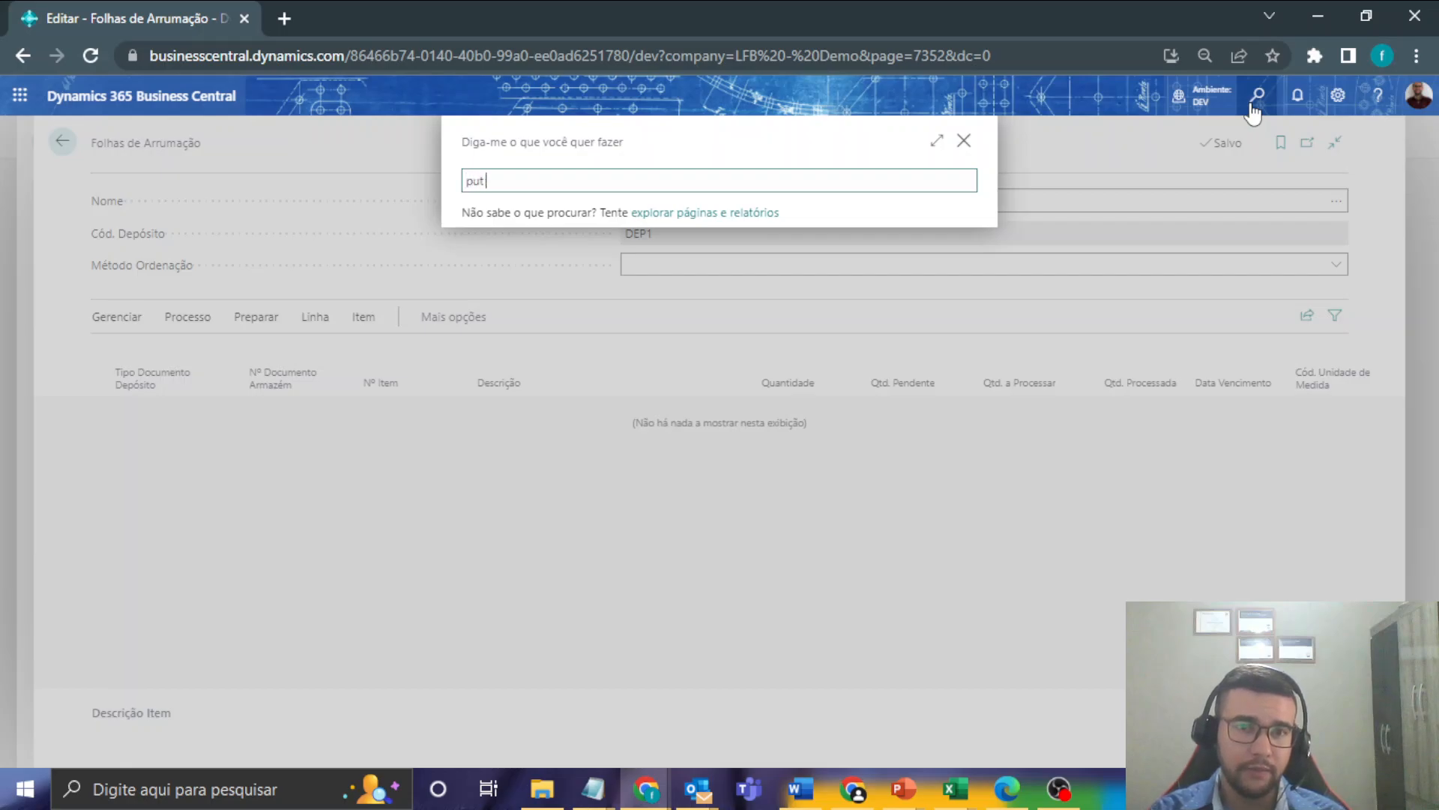
type(" awa")
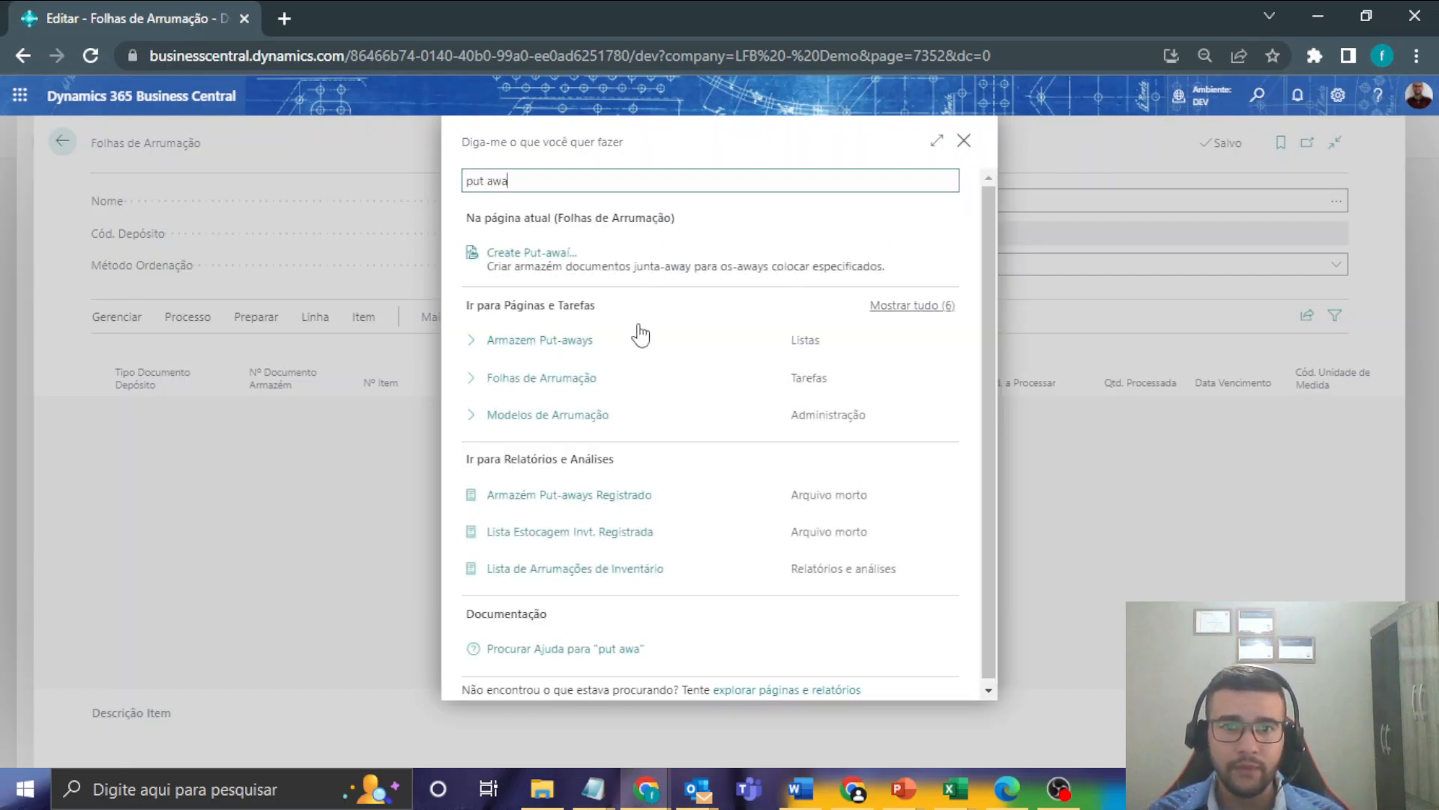
left_click(632, 344)
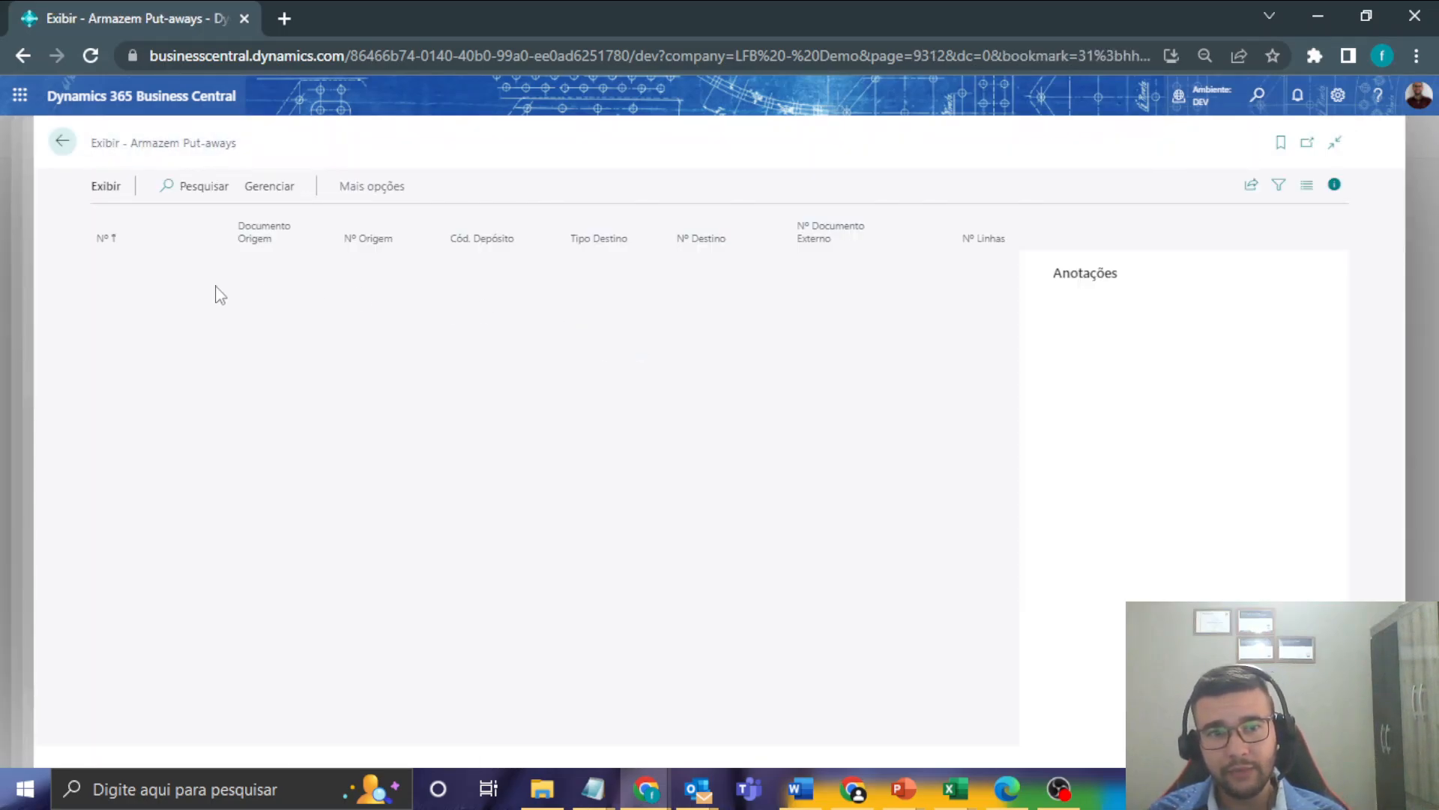
left_click(122, 265)
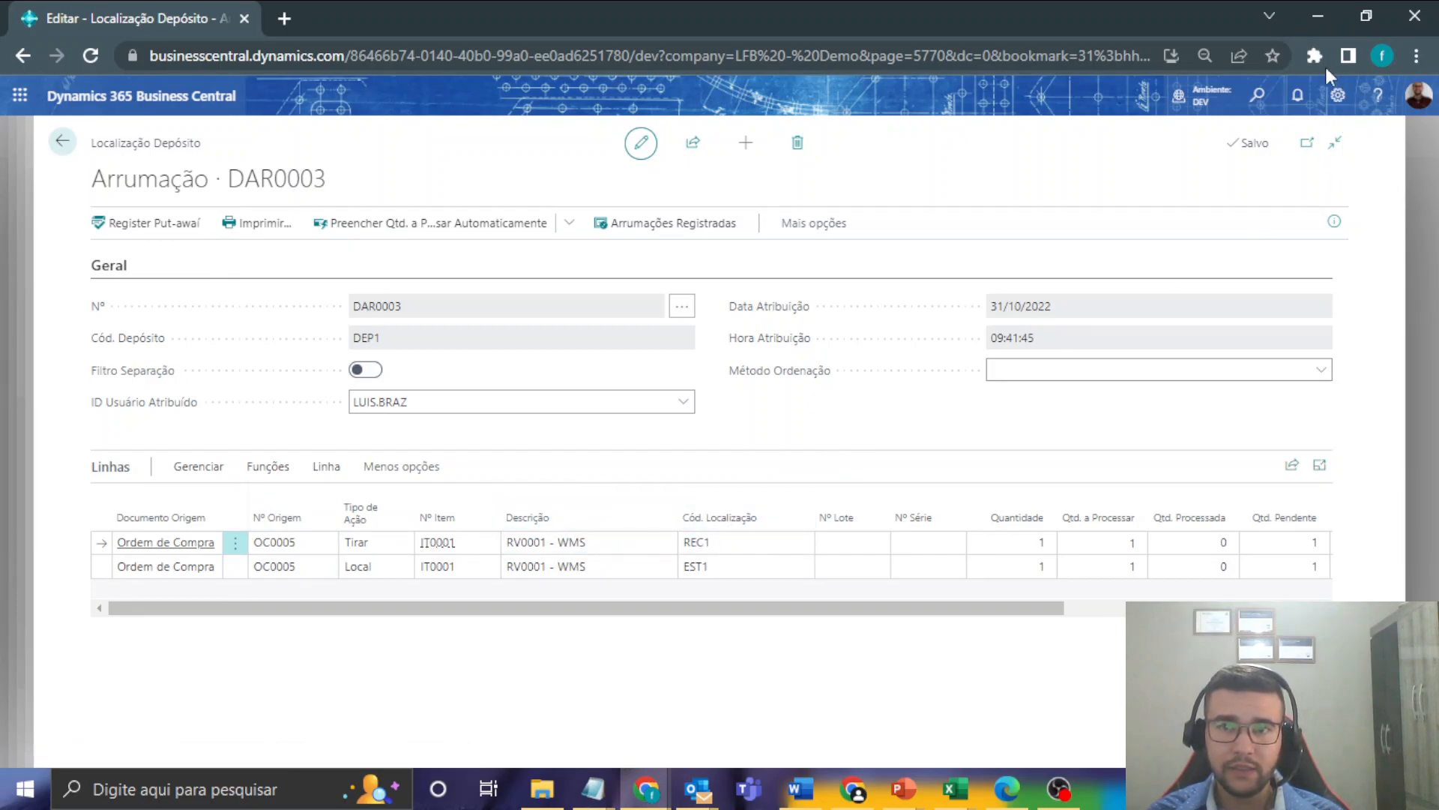
- Search for "conte loca", examine the IT0001 bin contents in Conteúdos Localização, and return to the put-away
left_click(1258, 96)
type("conte")
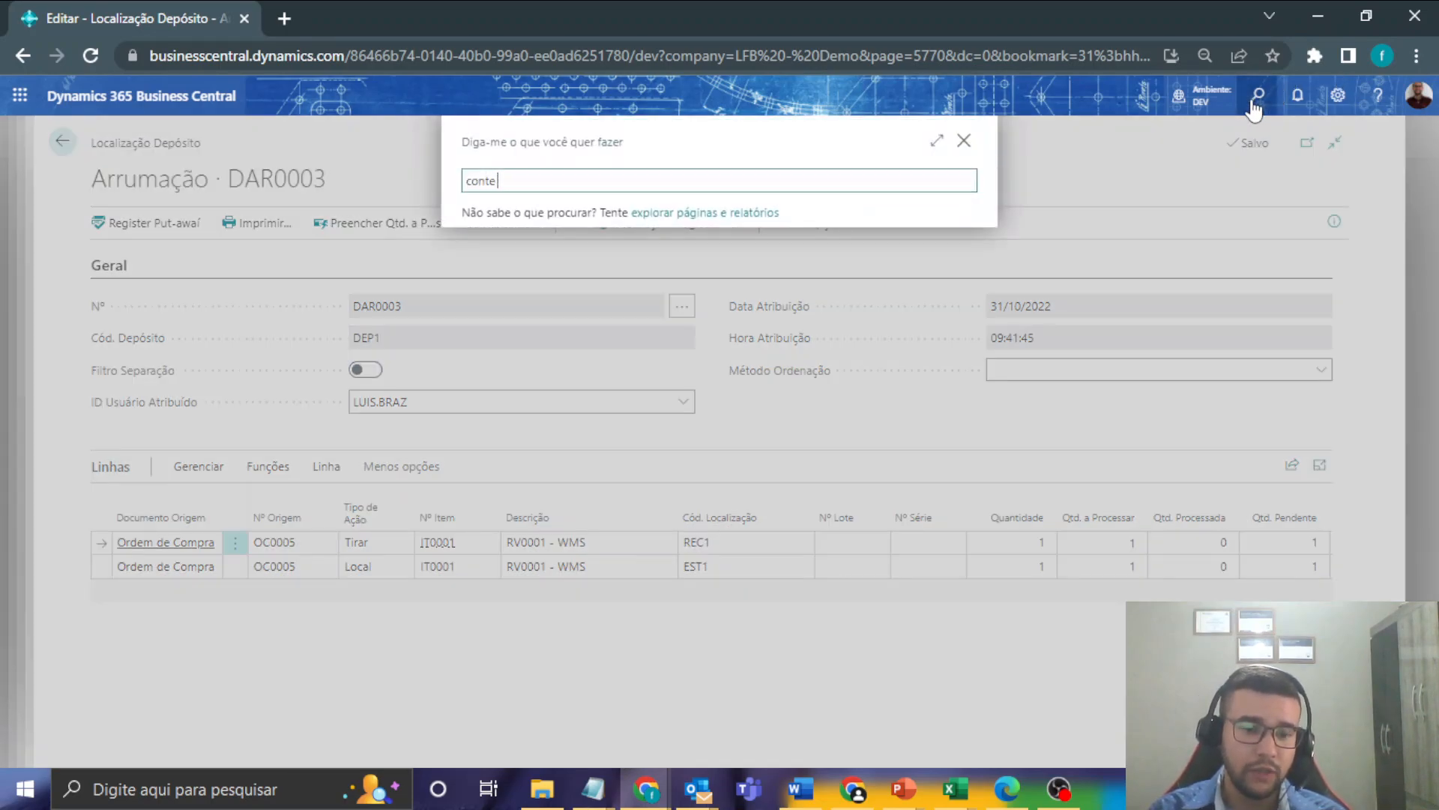
type(" loca")
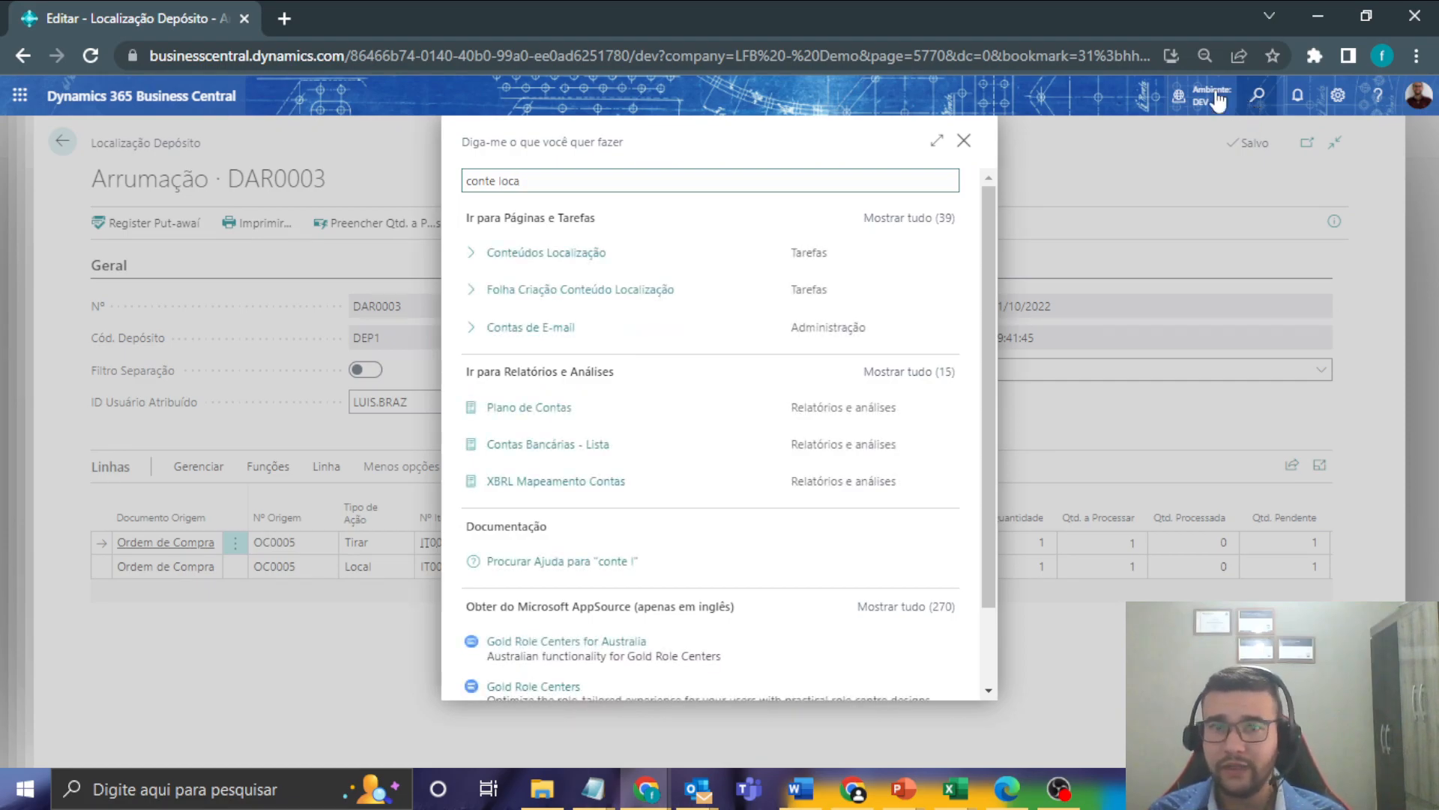
left_click(574, 259)
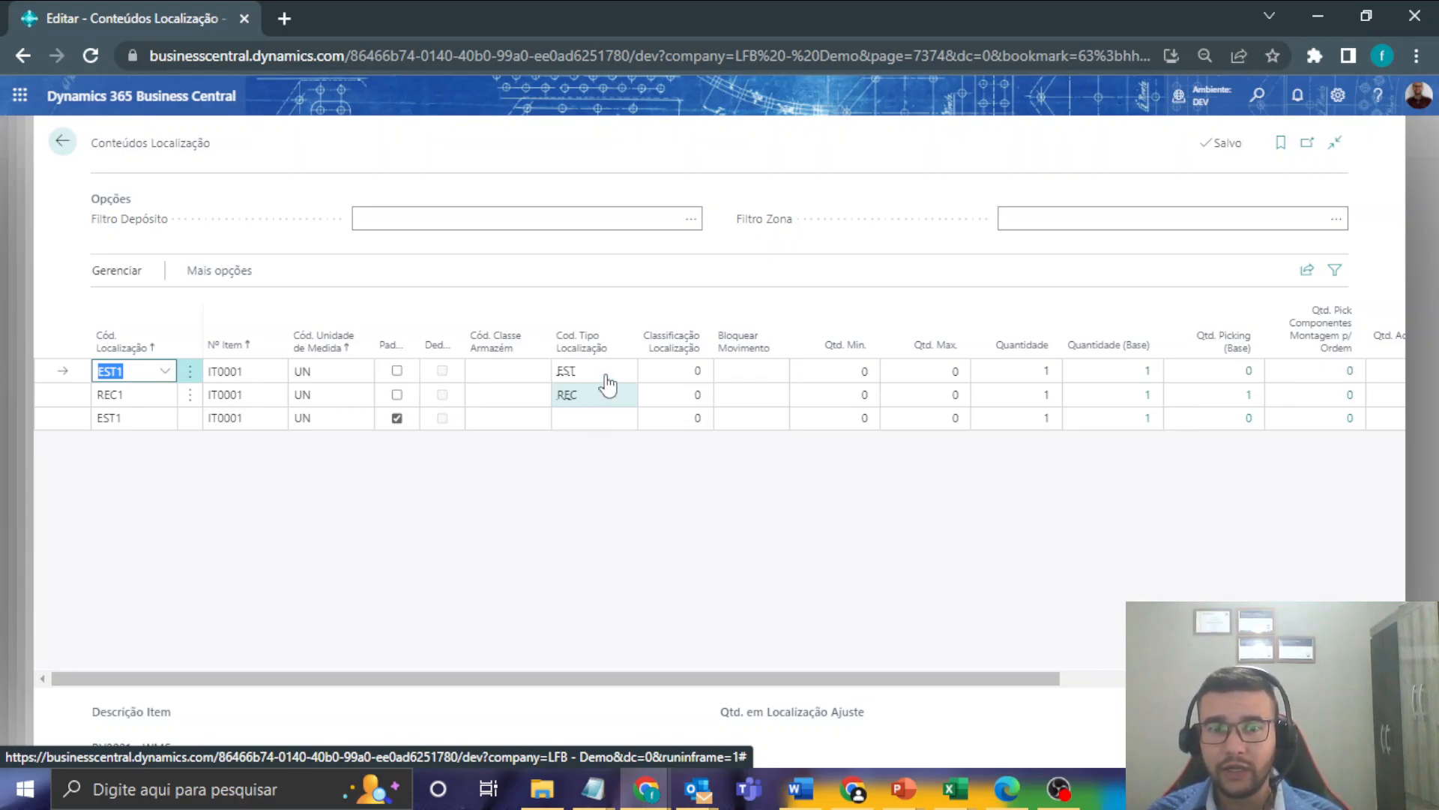
left_click(57, 144)
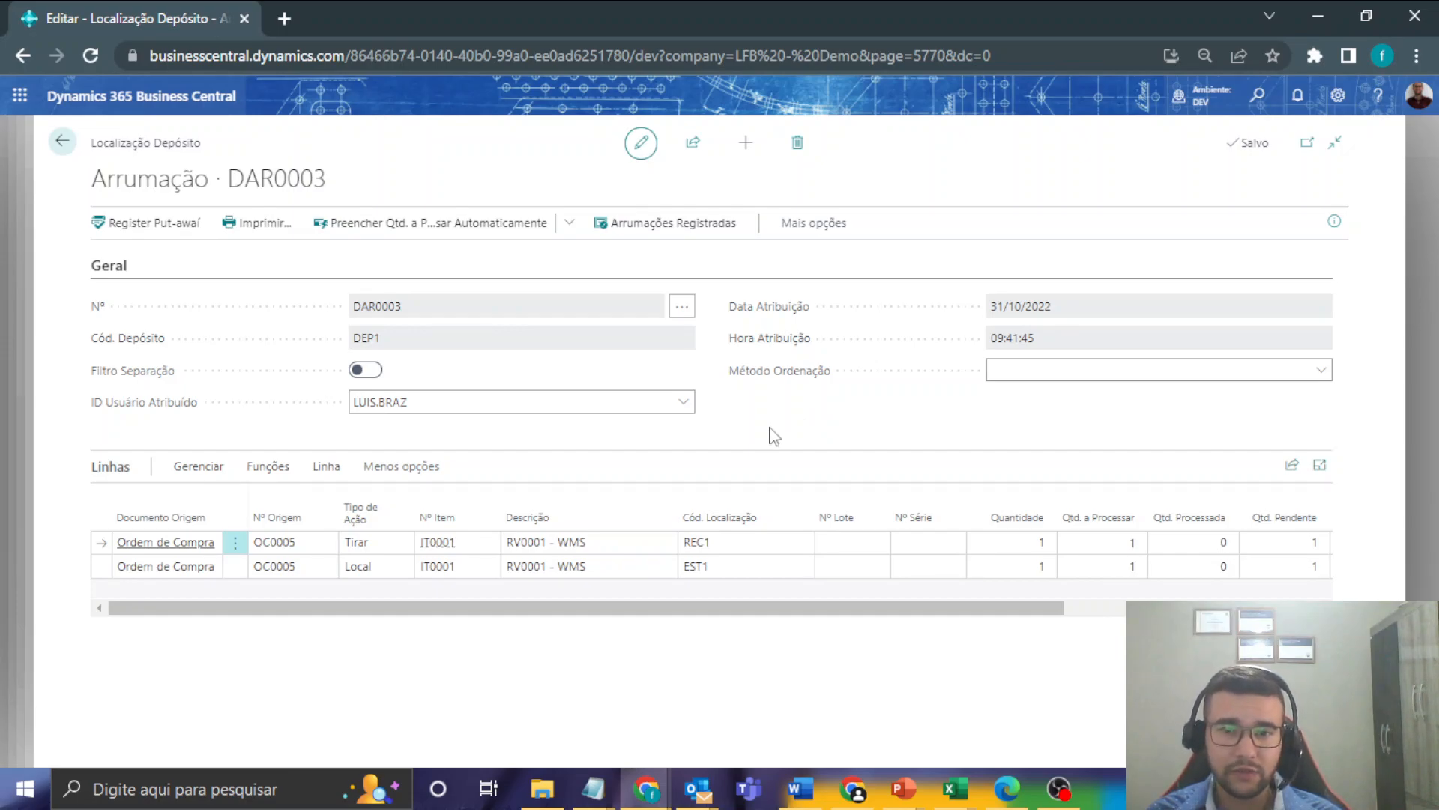
- Register put-away DAR0003 and return to purchase order OC0005
left_click(197, 238)
left_click(793, 479)
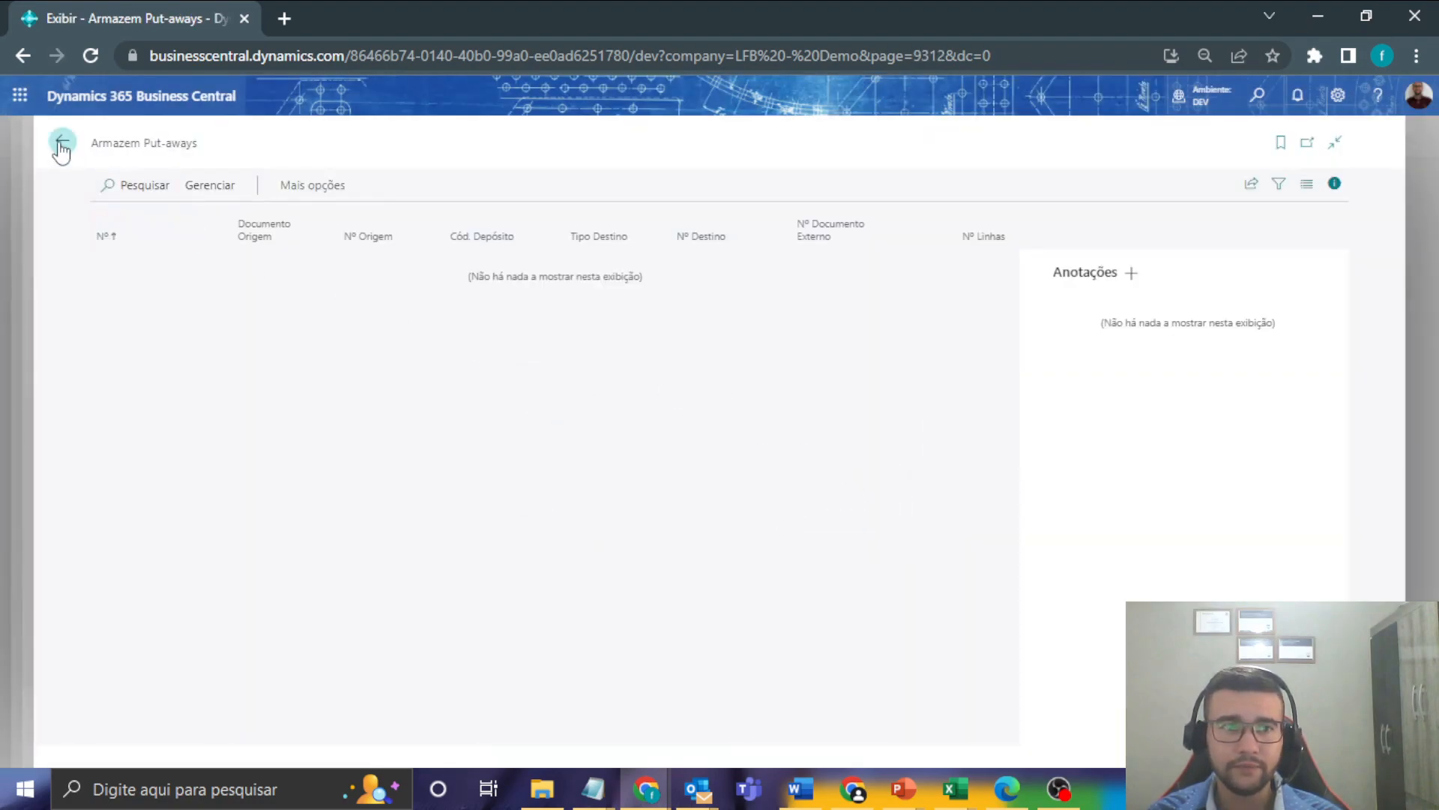
left_click(62, 146)
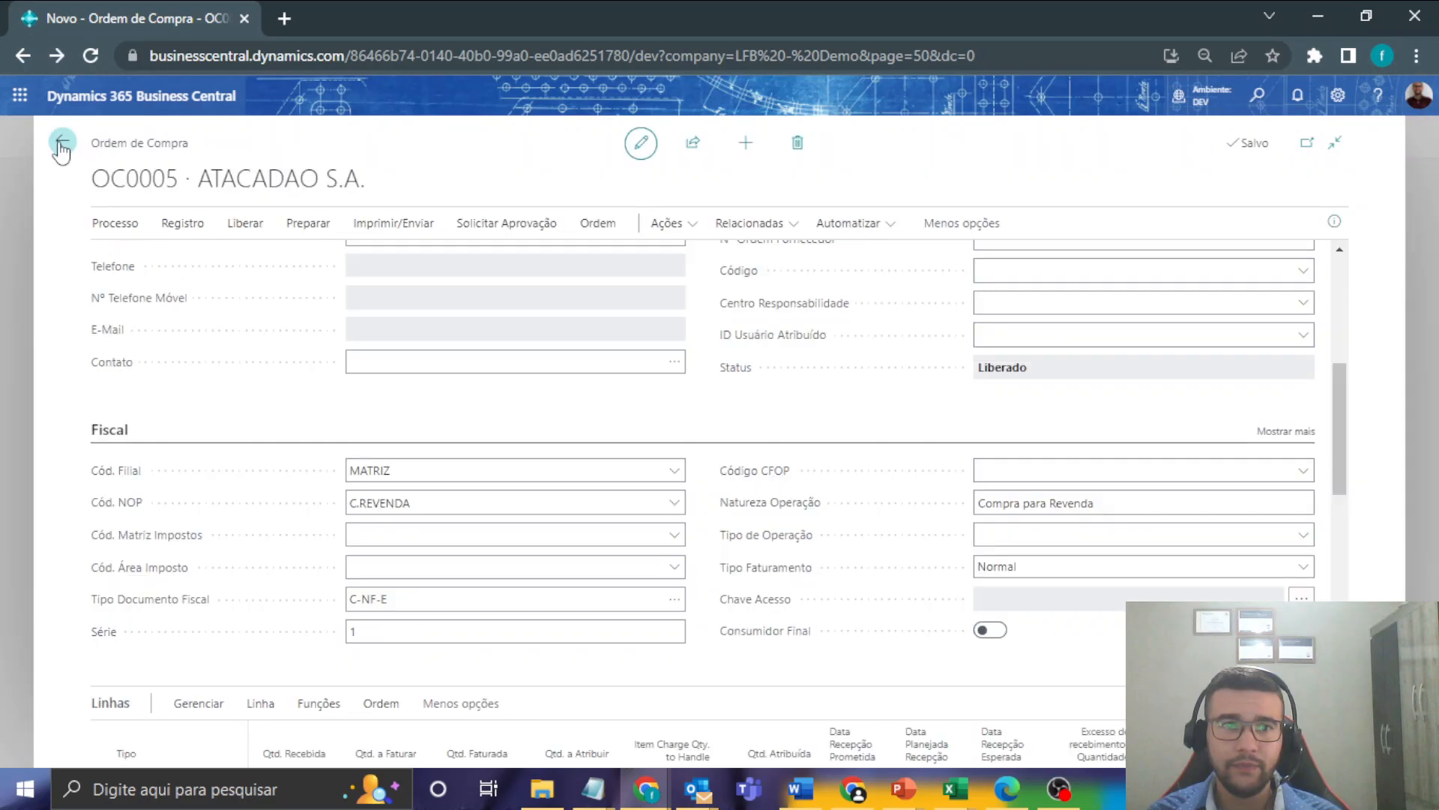
- Search for "conte loca", examine the IT0001 bin contents in Conteúdos Localização, and return to the purchase order list
type("cone")
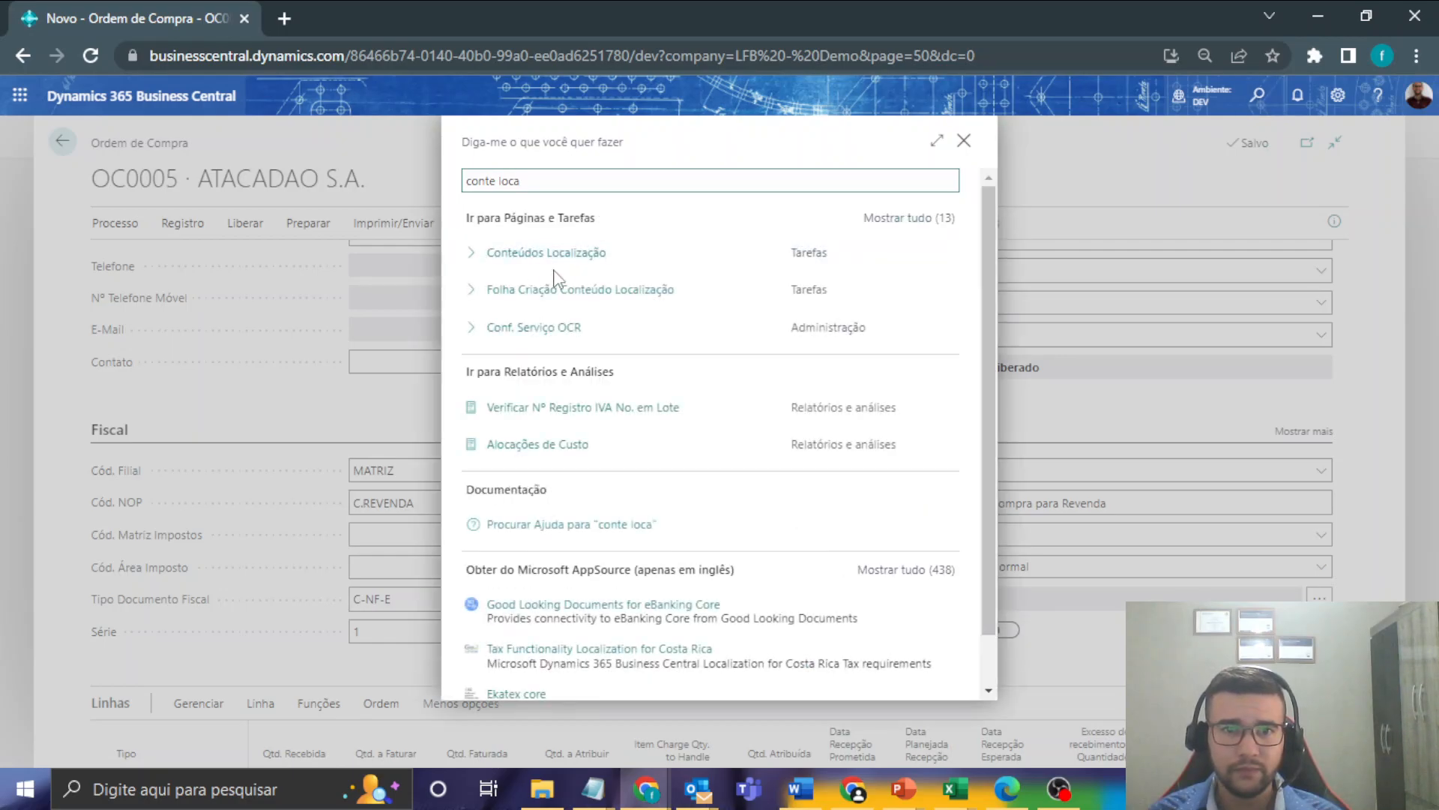
left_click(636, 263)
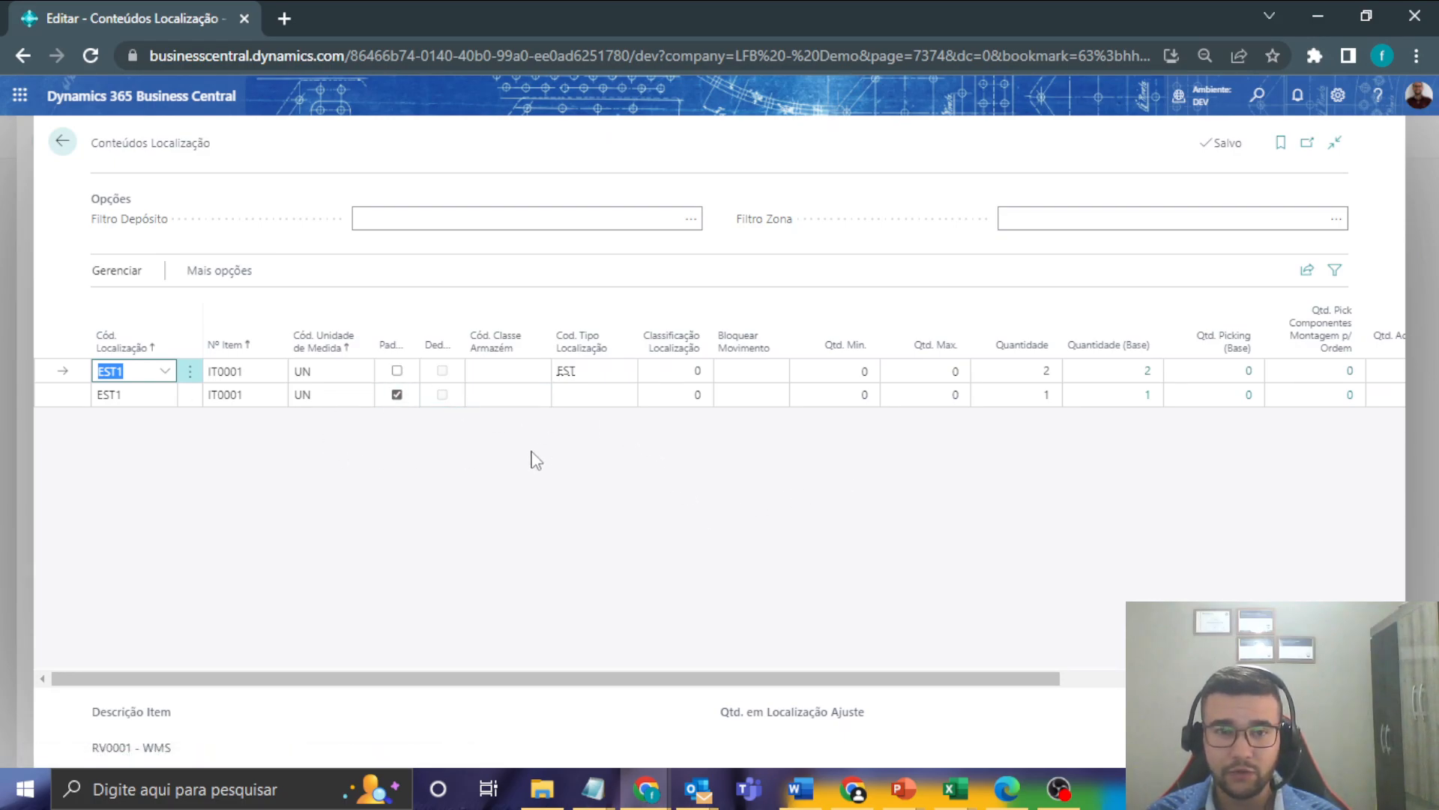
left_click(63, 143)
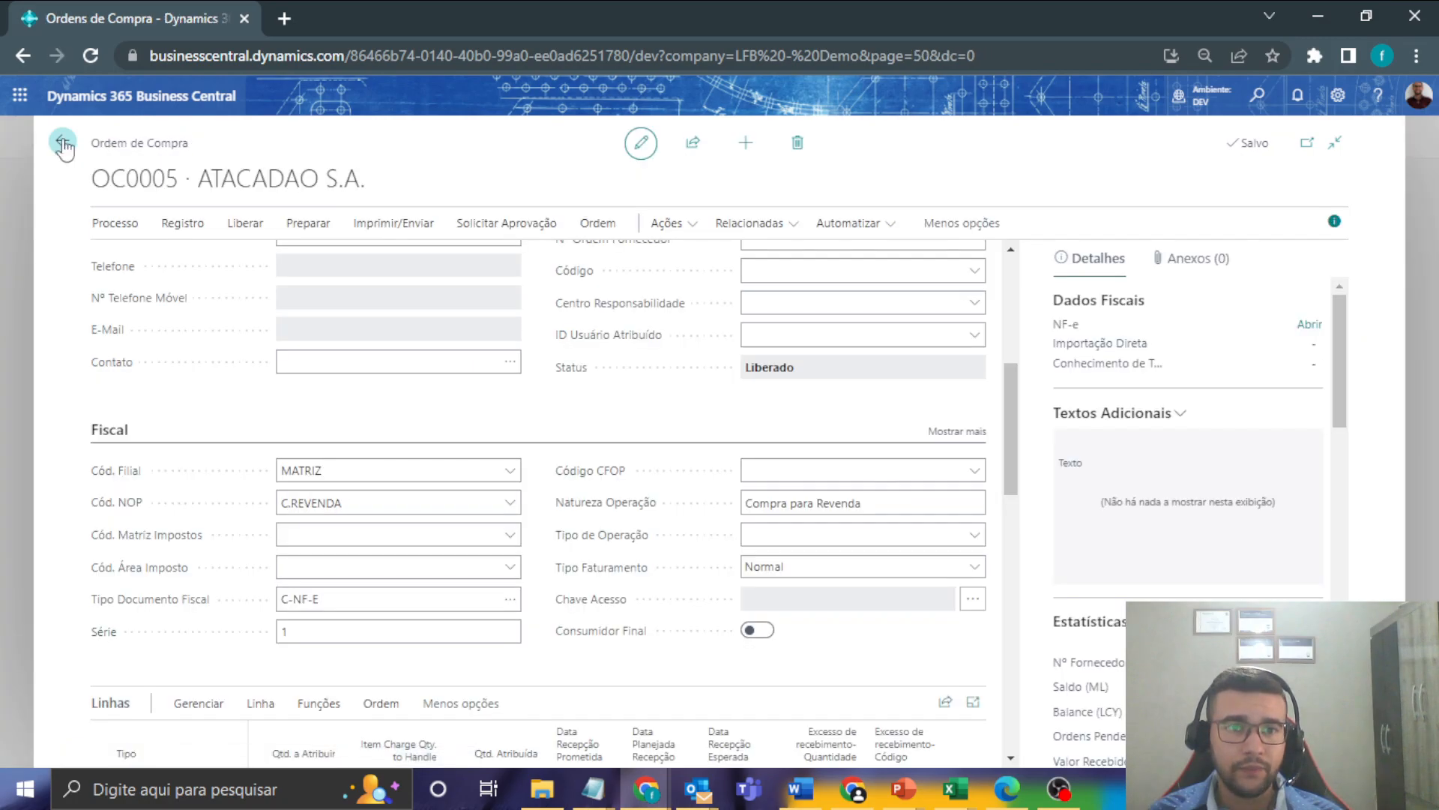
left_click(65, 144)
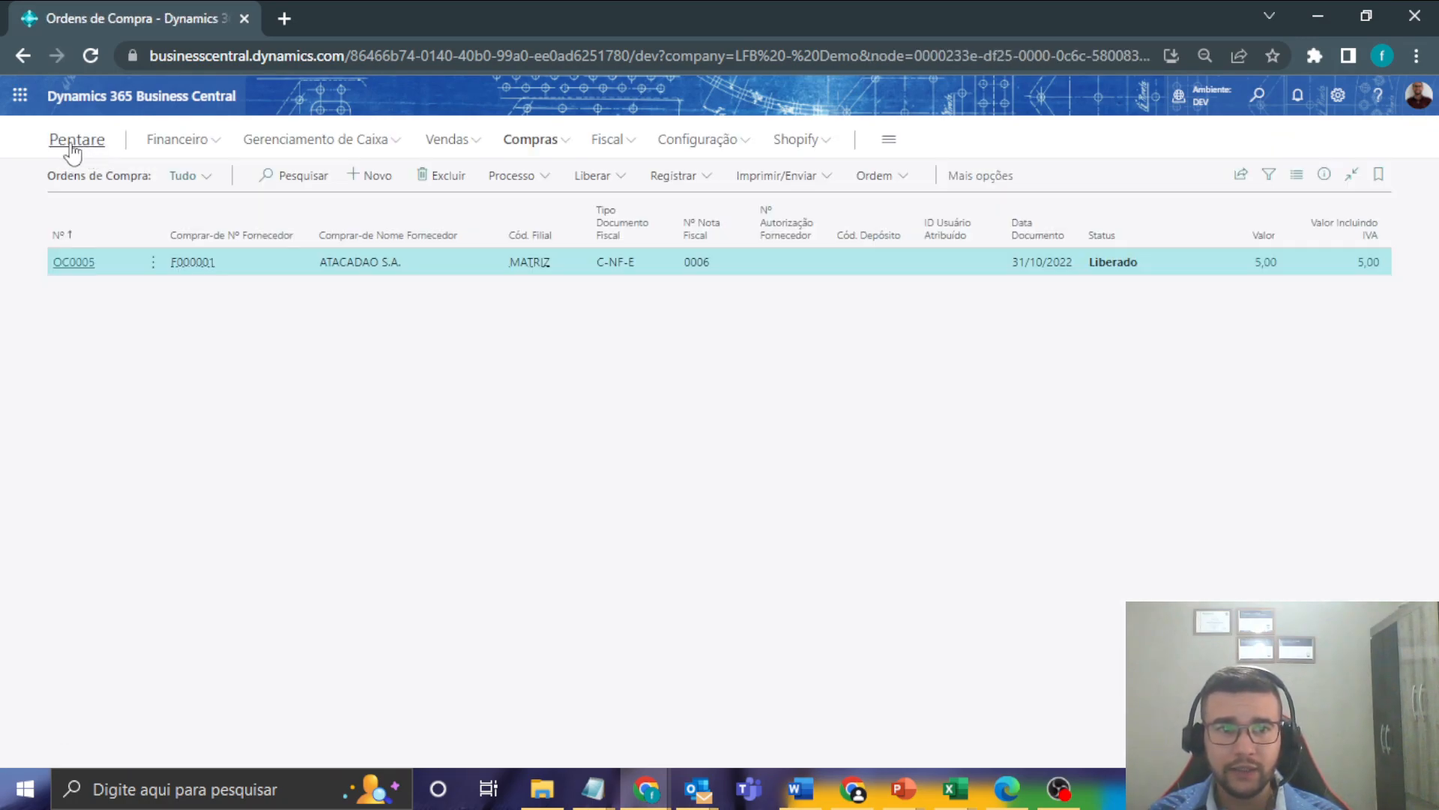
- Create a new sales order for the customer UNIMED DE BARRETOS COOPERATIVA DE TRABALHO MEDICO
left_click(446, 146)
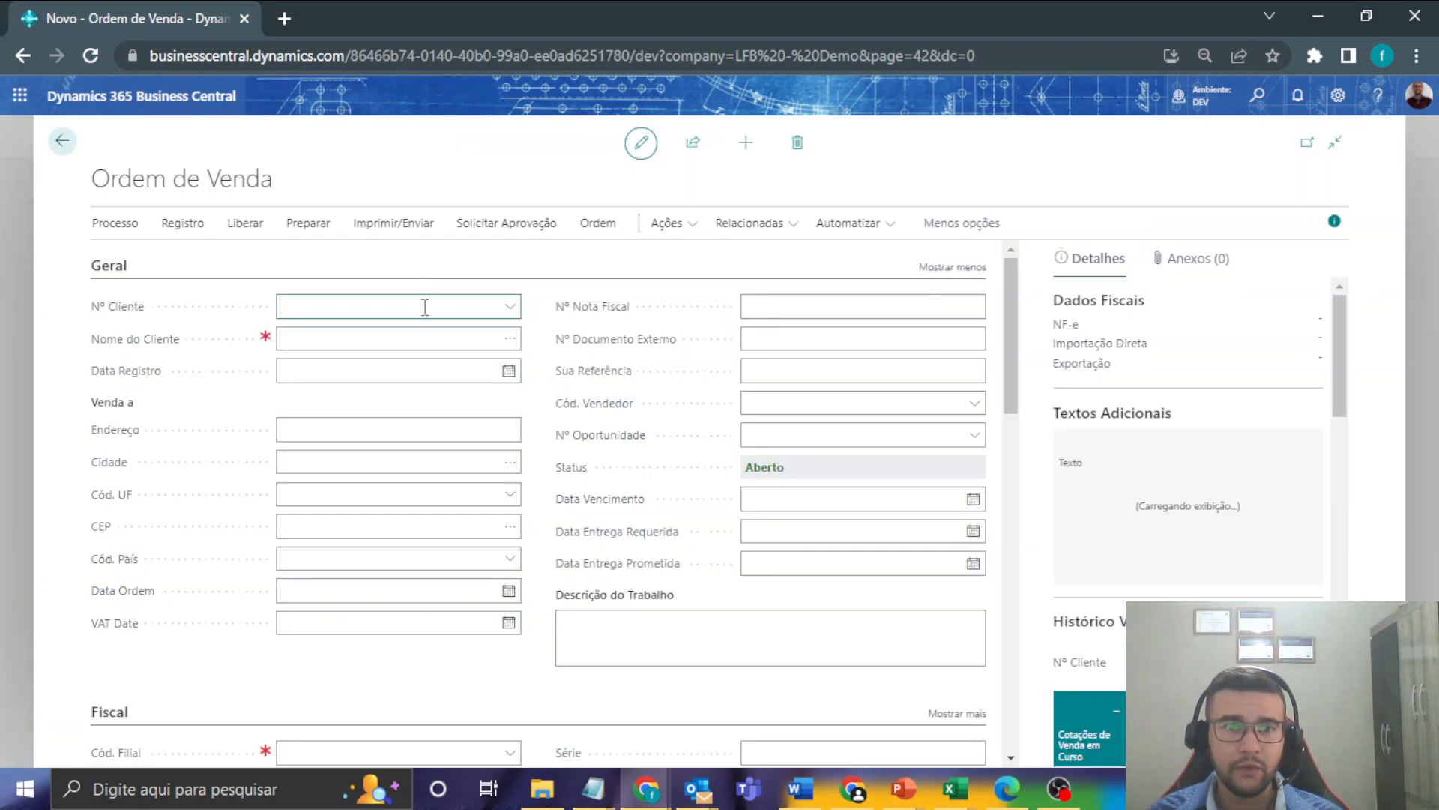
left_click(425, 306)
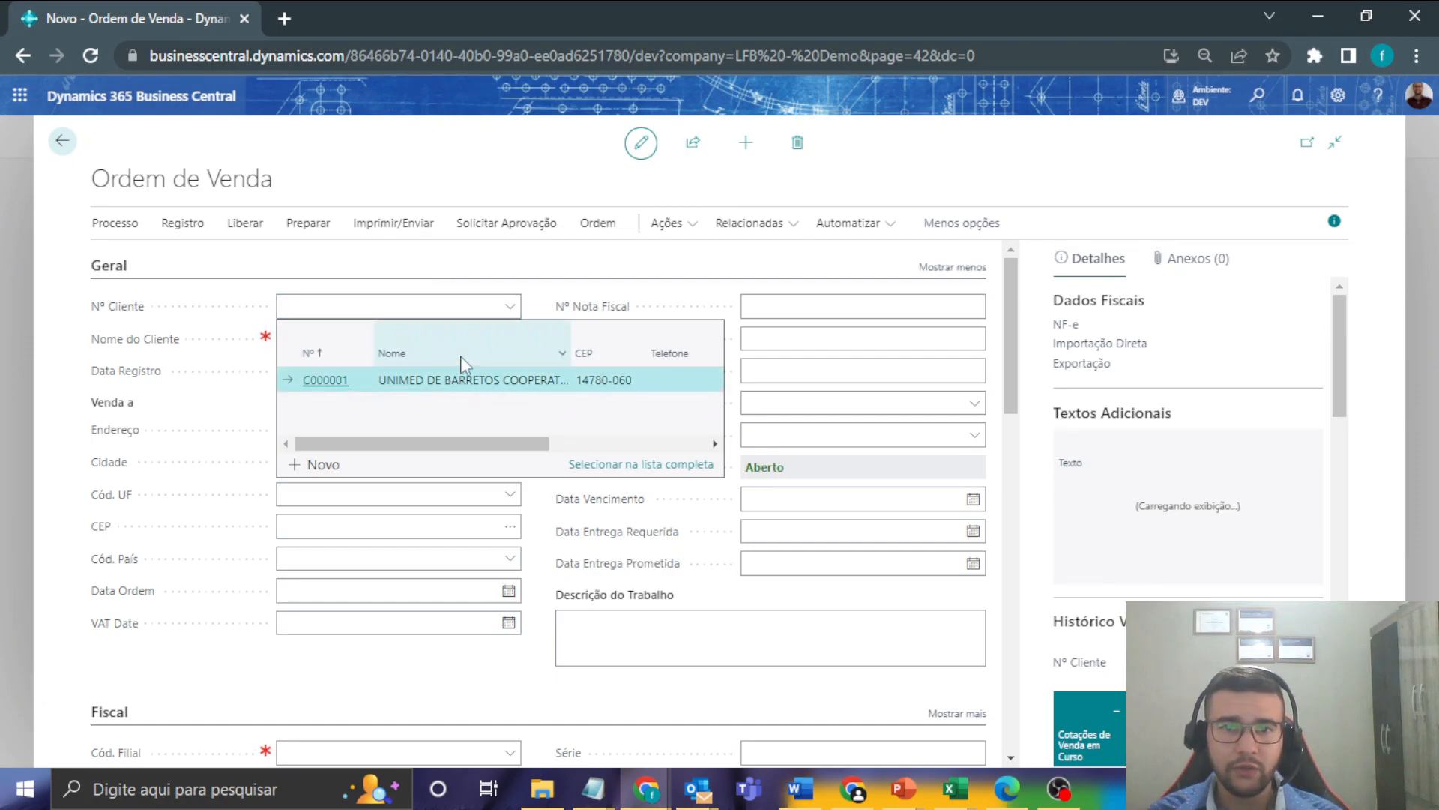
left_click(418, 379)
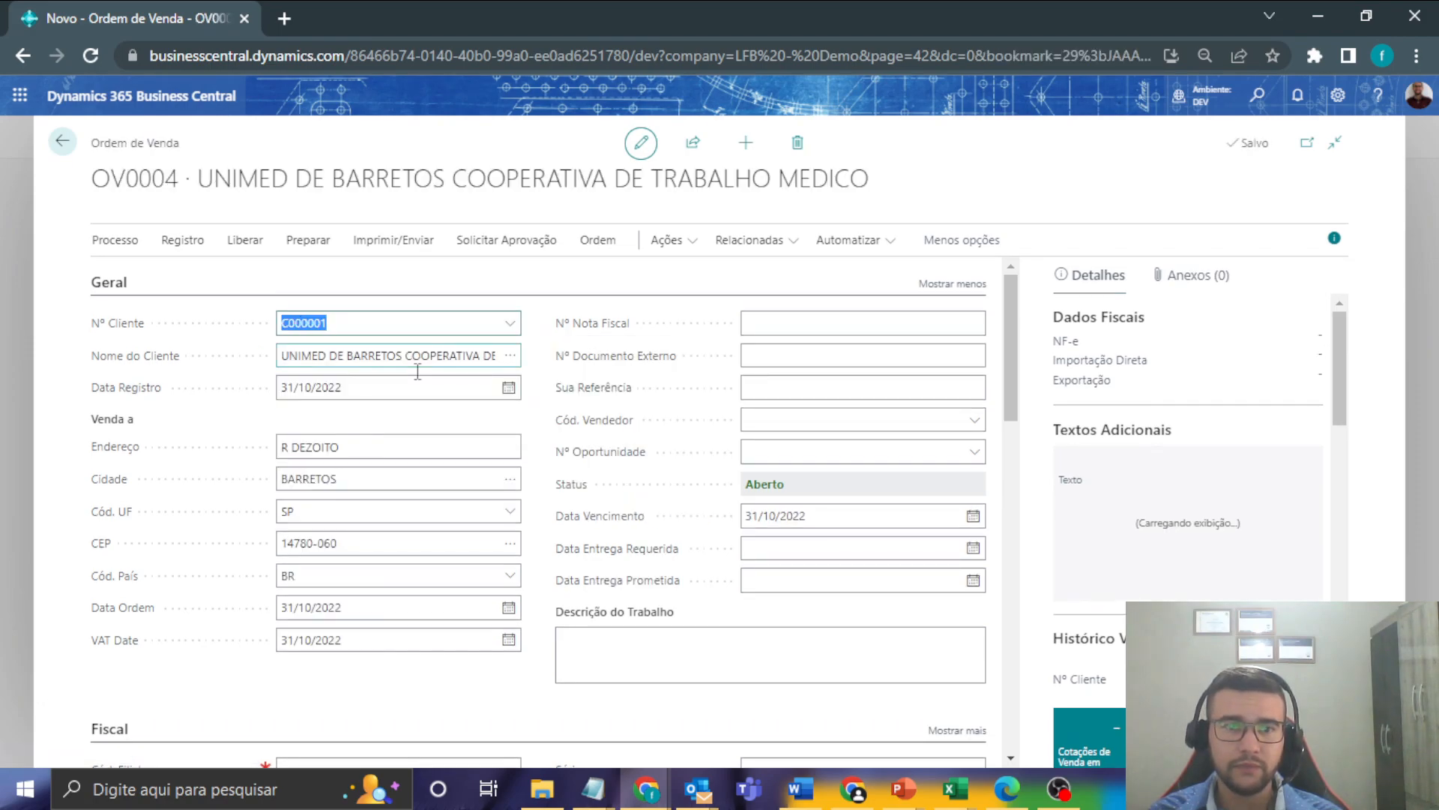
- Set the sales order's fiscal branch code to MATRIZ and its NOP code to VENDA
scroll(418, 360, "down", 5)
left_click(356, 372)
left_click(373, 446)
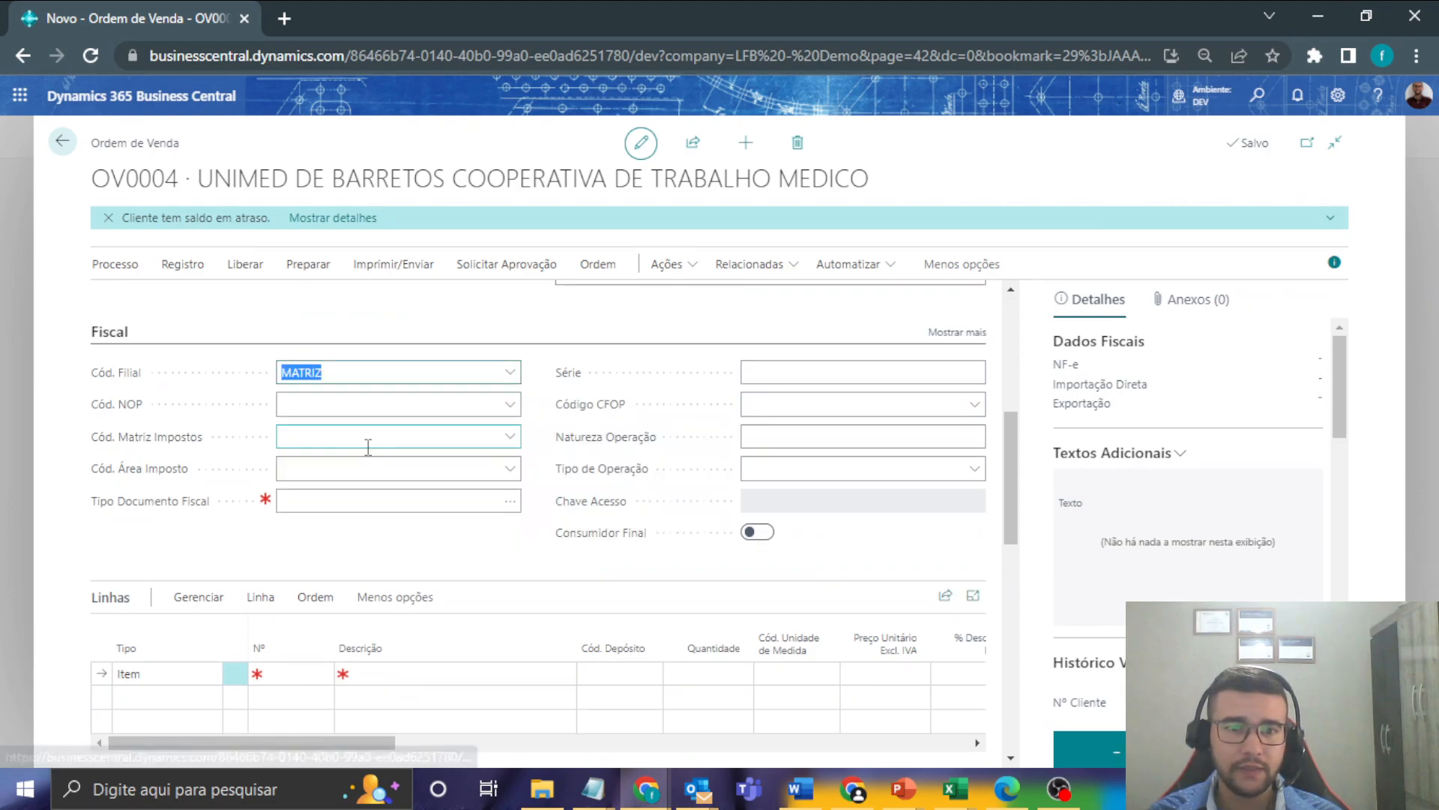
left_click(322, 409)
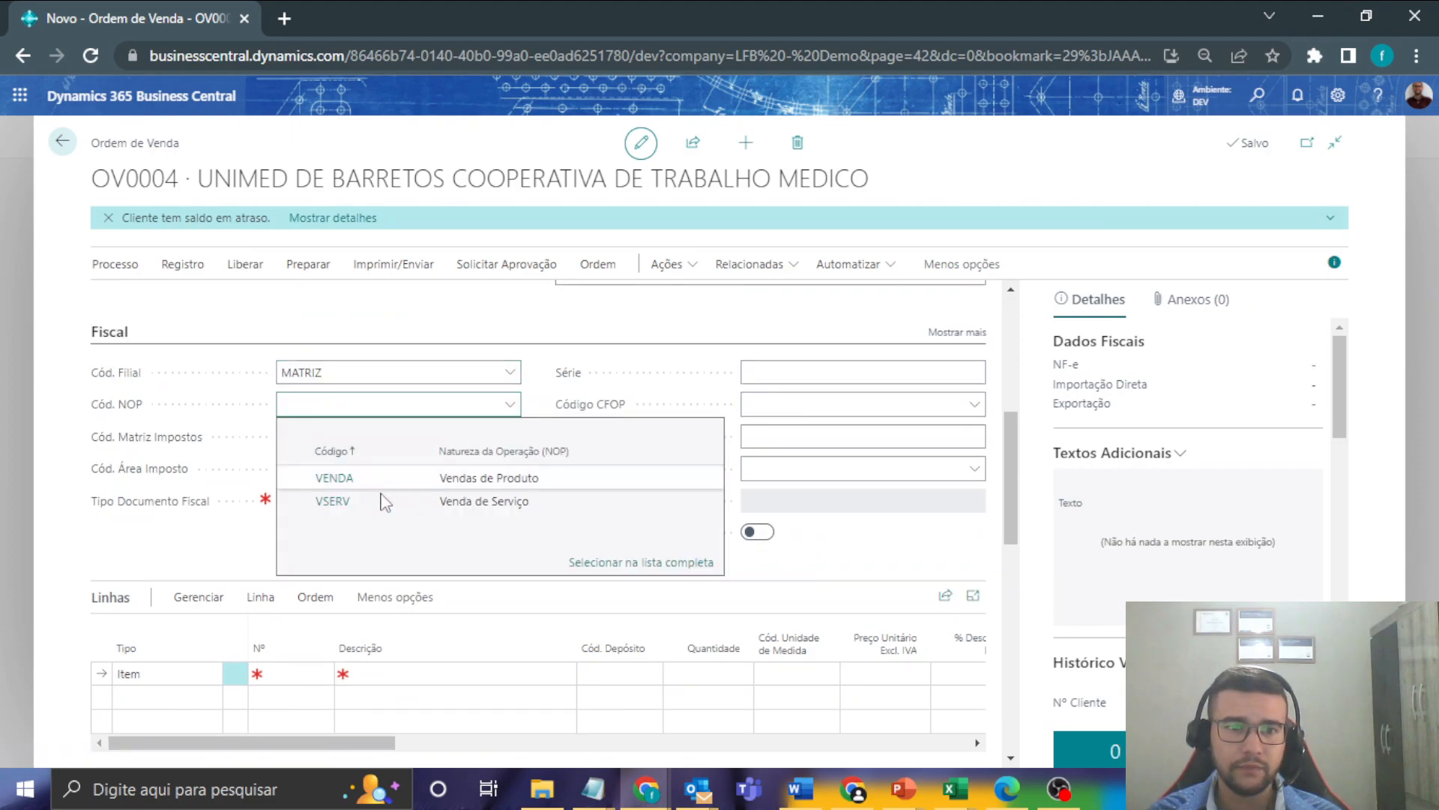
left_click(382, 478)
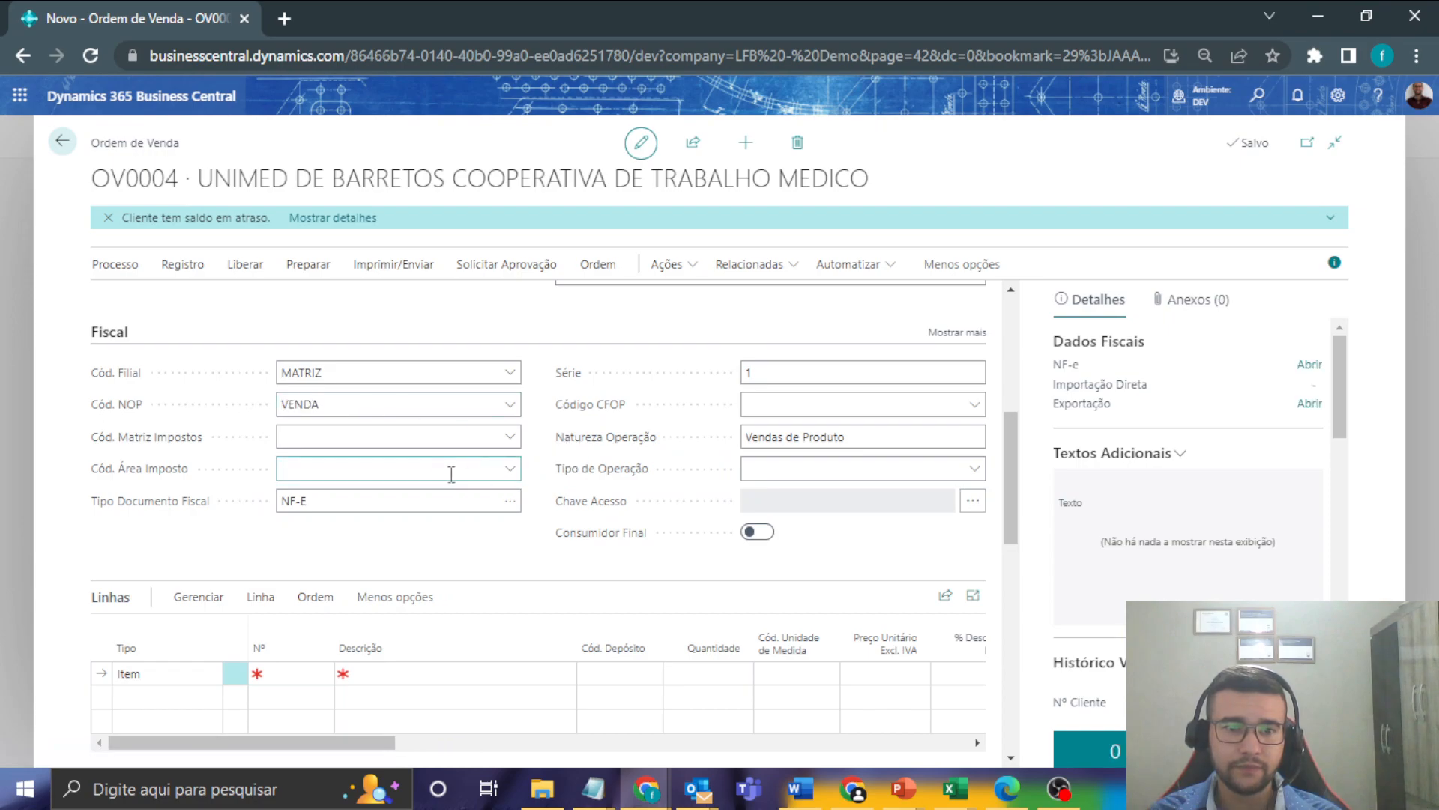
- Add an order line for item IT0001 from deposit DEP4 with quantity 1 and unit price 8
scroll(459, 475, "down", 3)
left_click(311, 464)
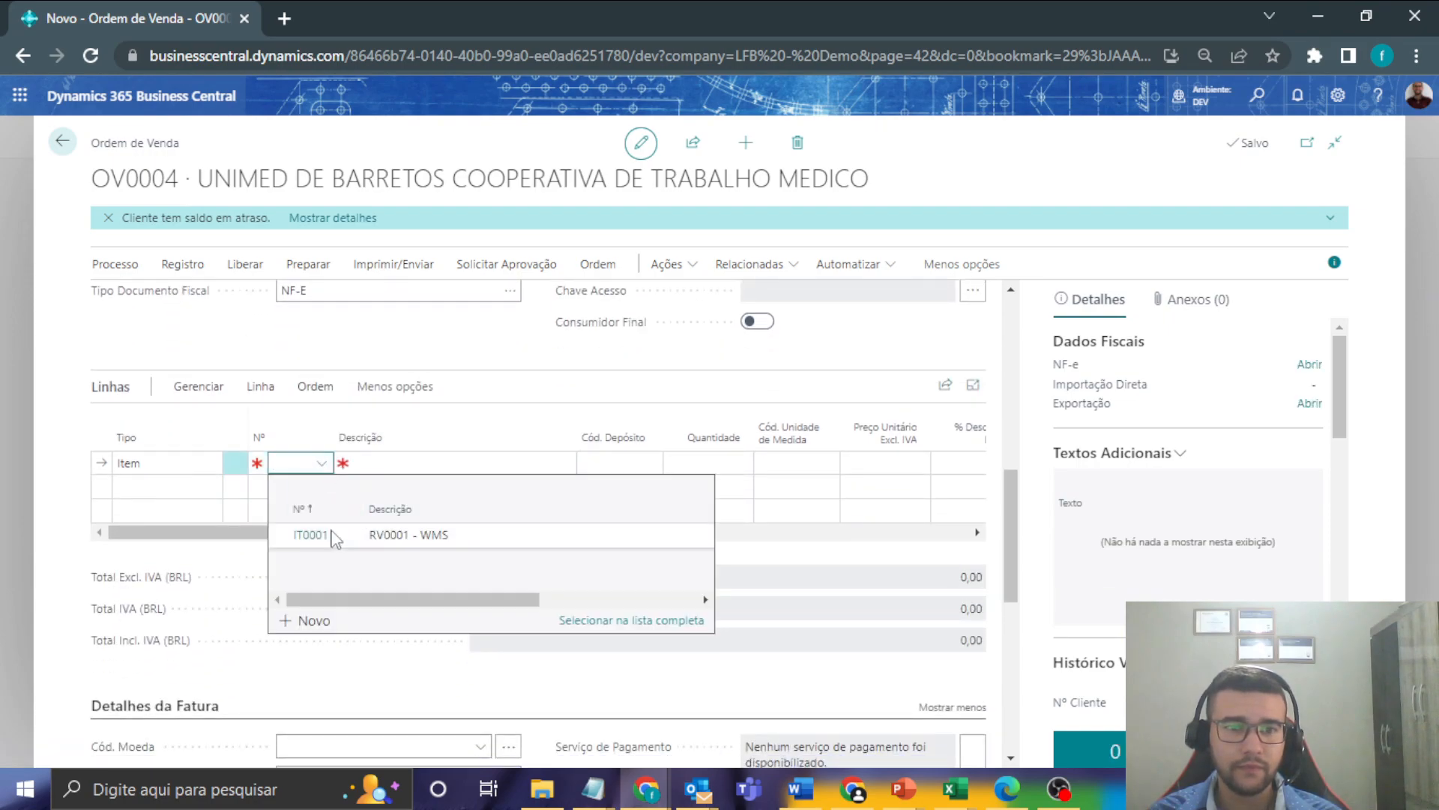
left_click(328, 535)
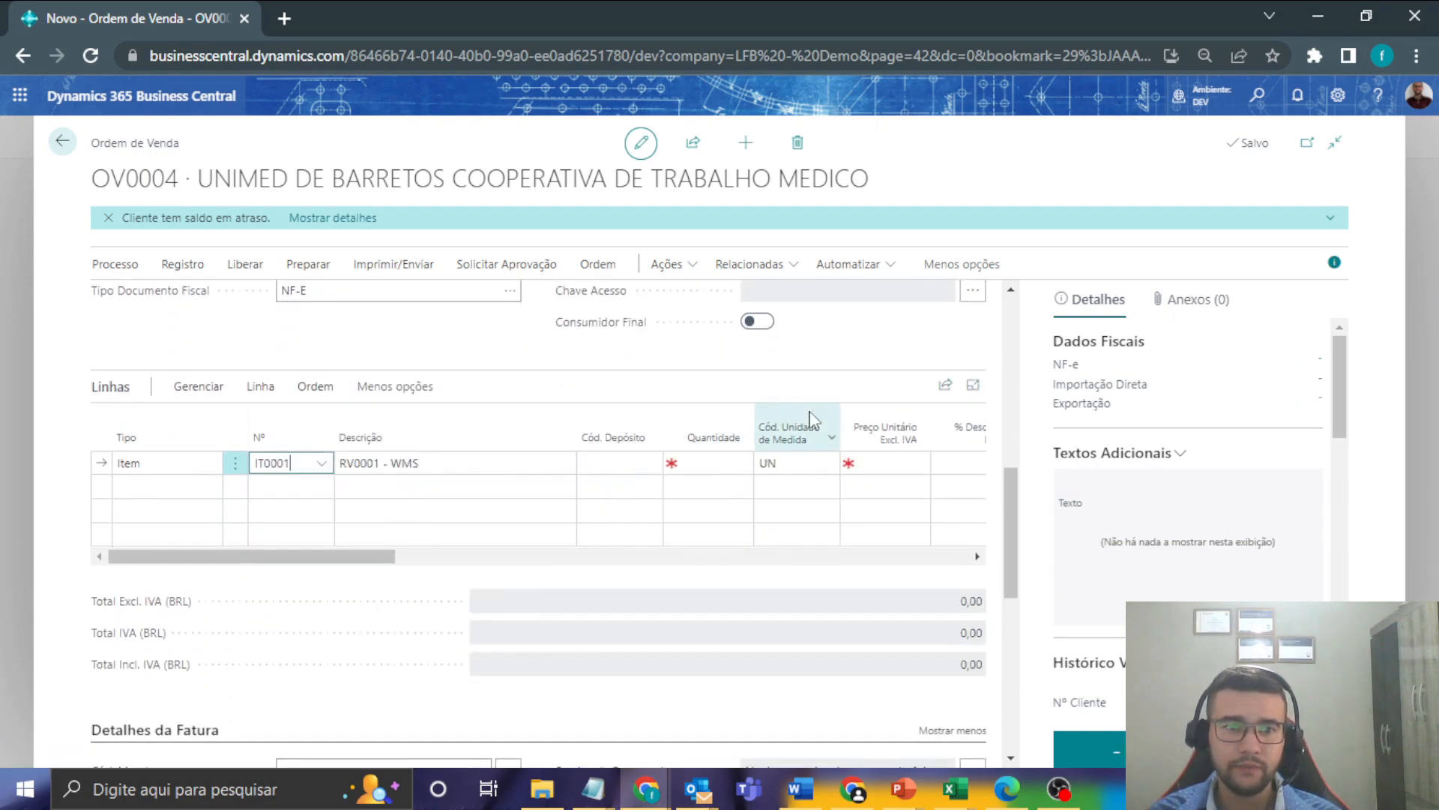
left_click(630, 461)
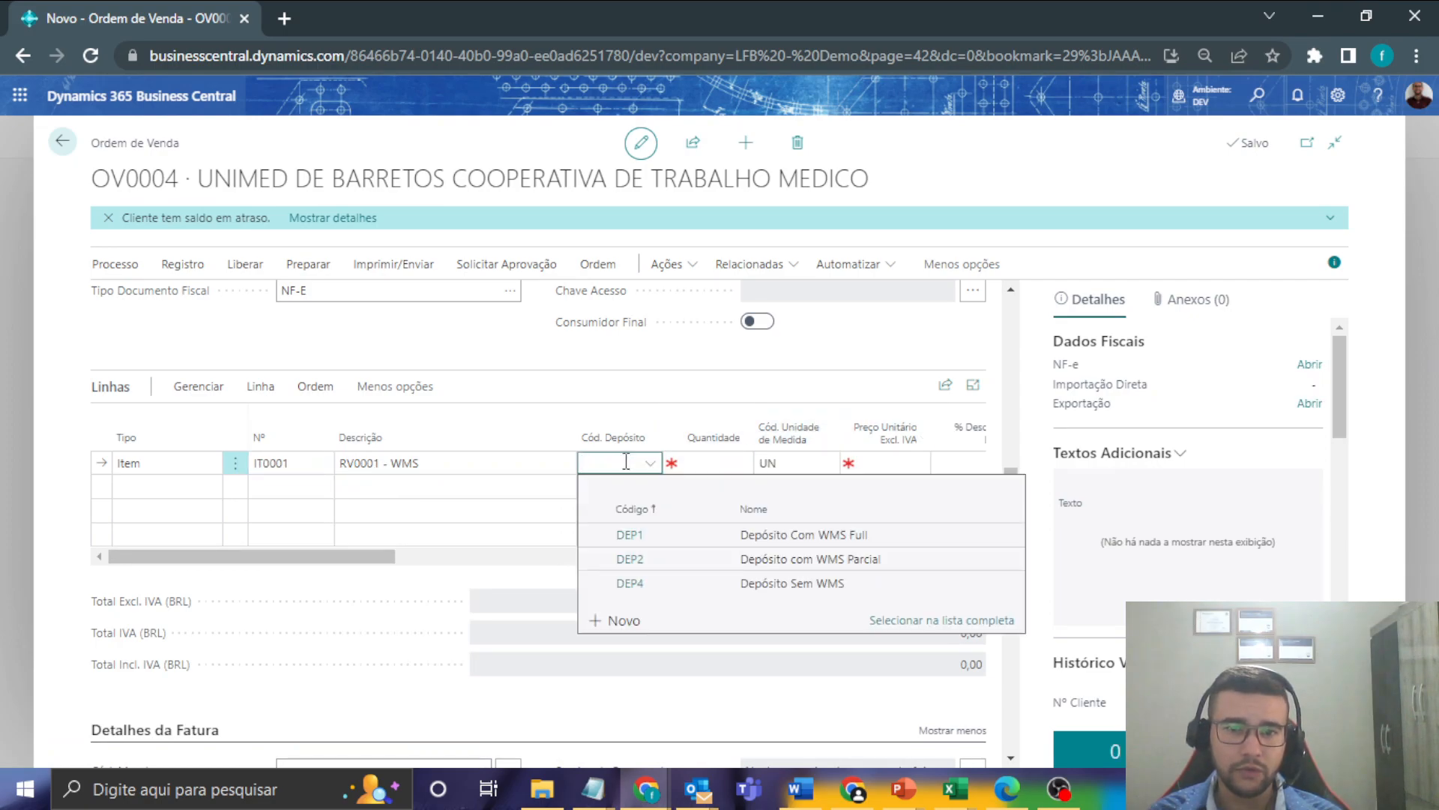
left_click(636, 582)
left_click(713, 455)
type("1")
key("Tab")
key("Tab")
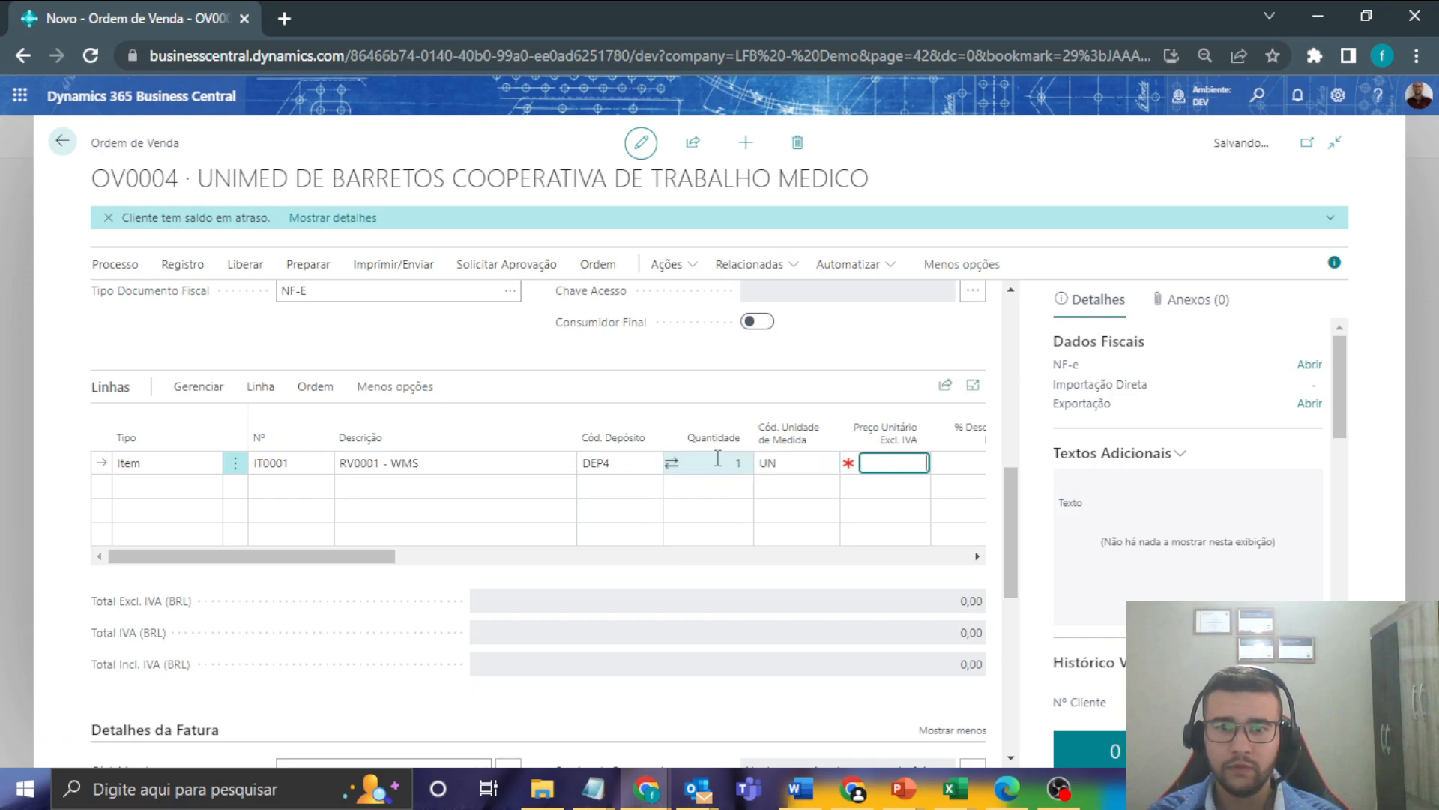
type("8")
key("Tab")
- Set Frete por Conta to Emitente in the sales order's NF-e data
left_click(1310, 365)
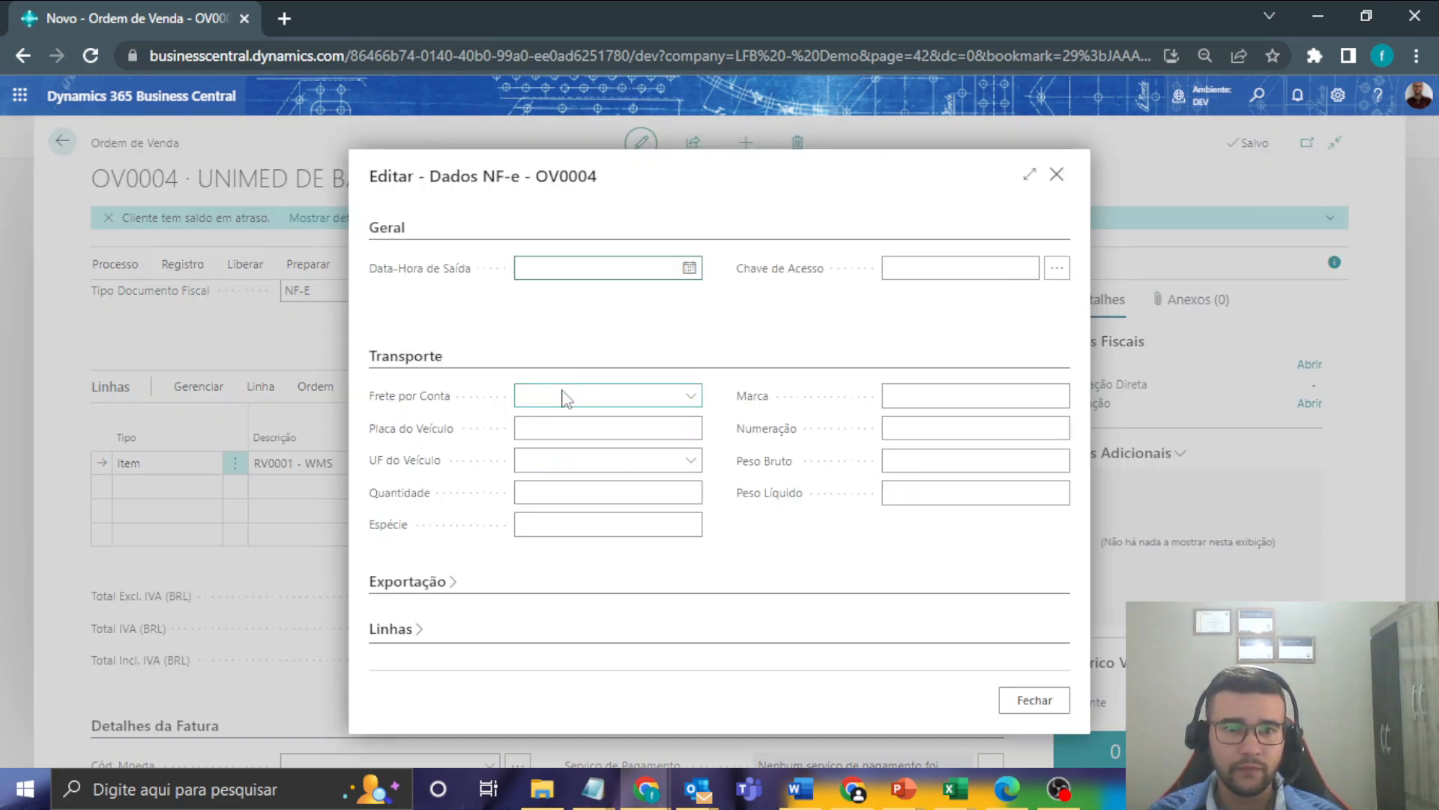
left_click(566, 397)
left_click(584, 418)
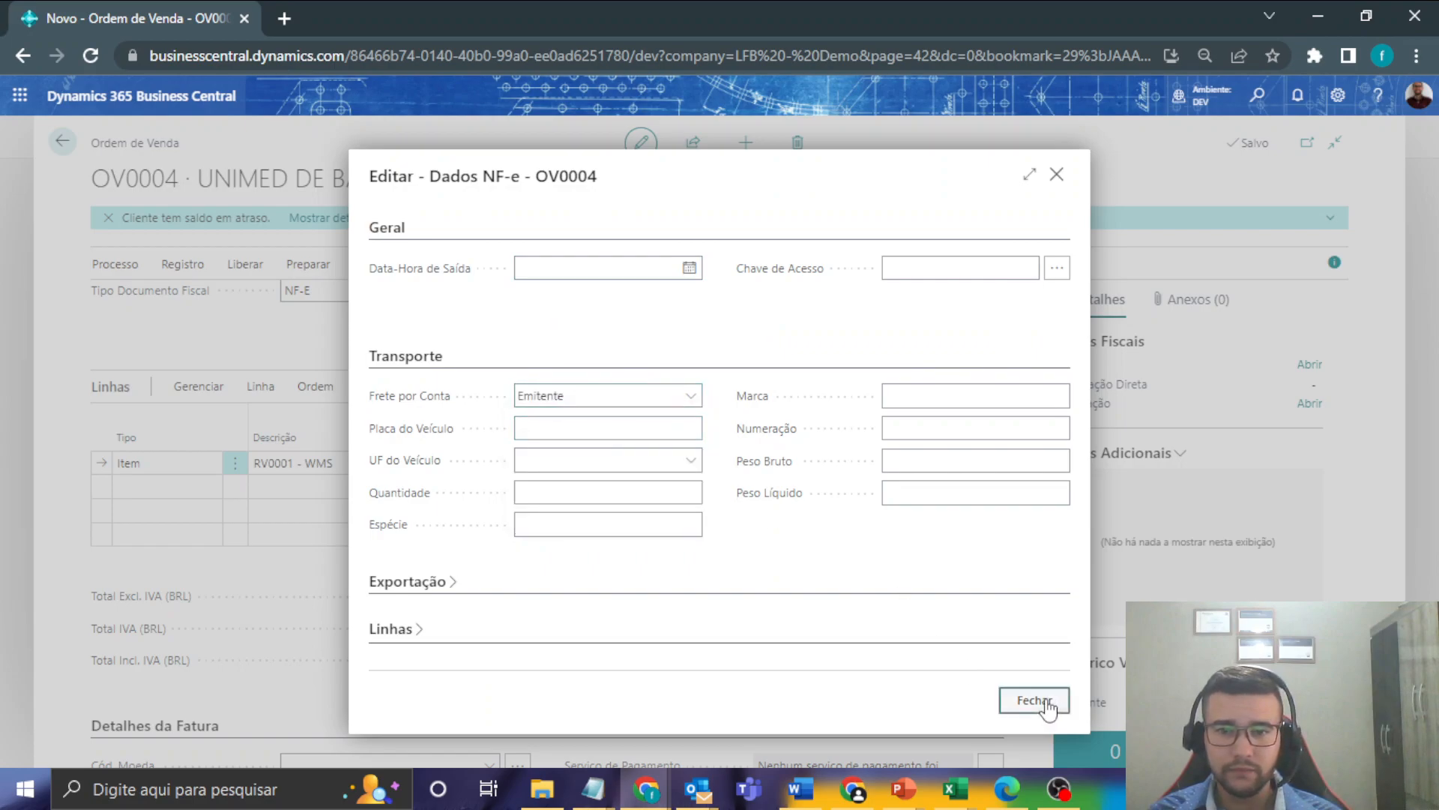
left_click(1034, 701)
- Set the order's payment terms to 10D and its payment method to BOLETO_BB
scroll(495, 452, "down", 5)
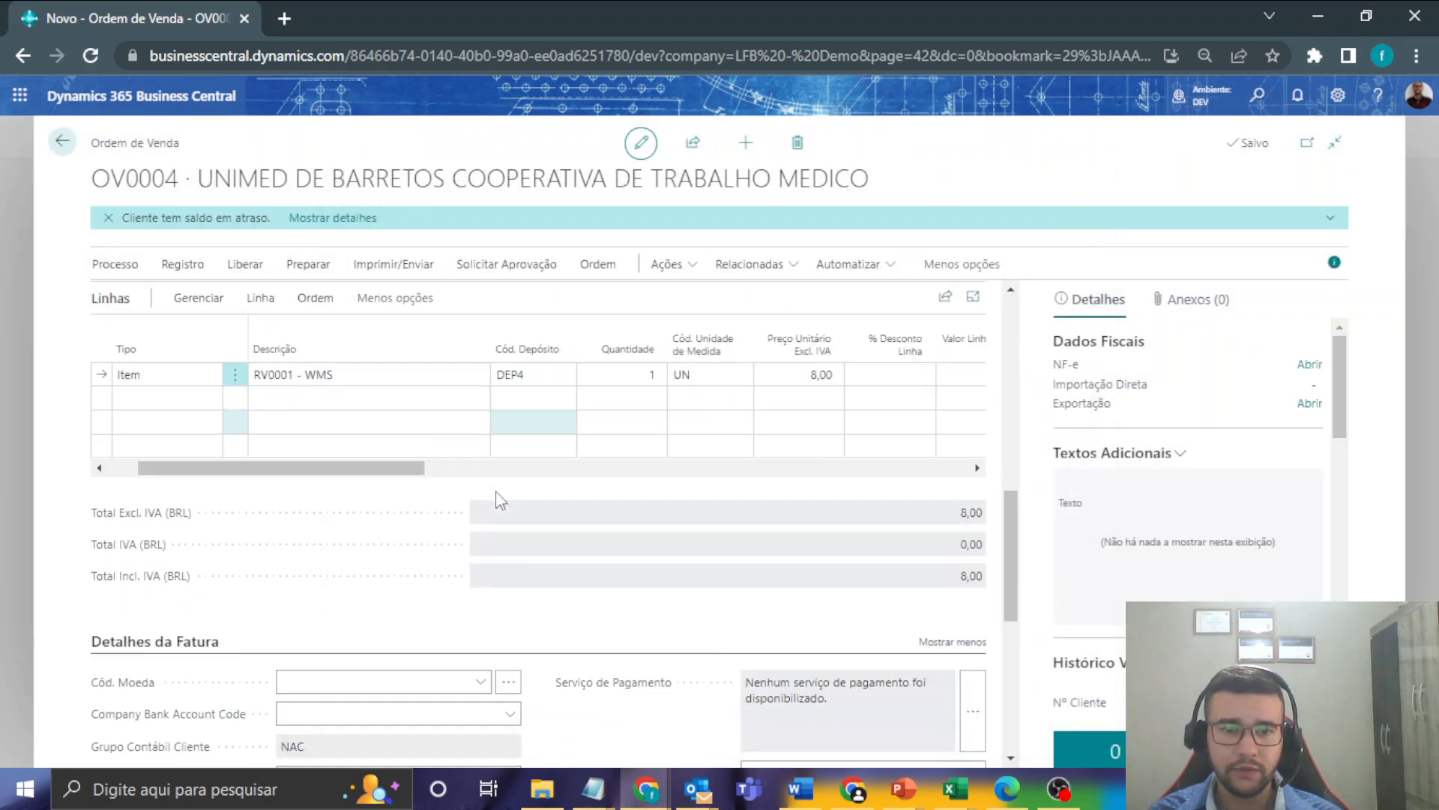
left_click(446, 442)
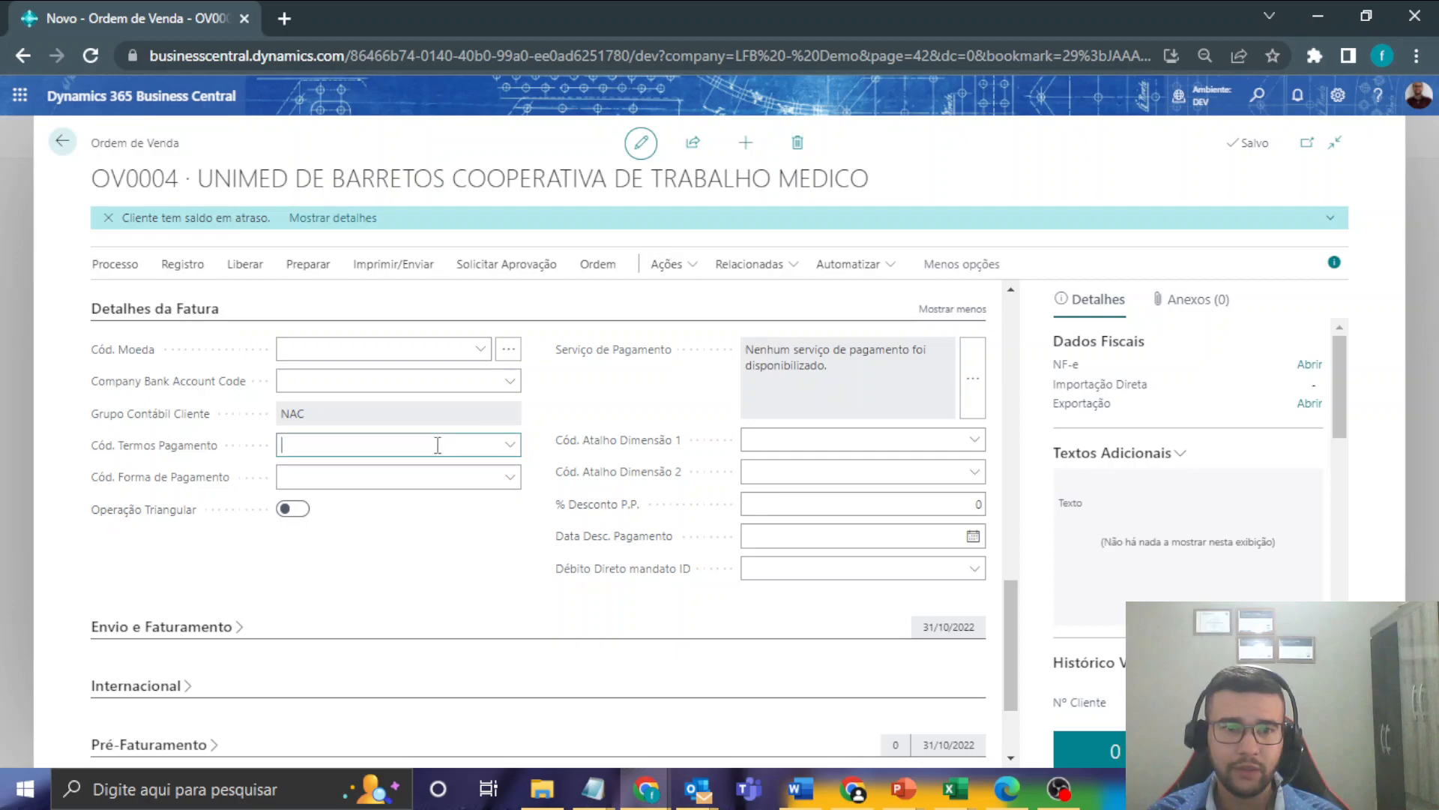
left_click(429, 570)
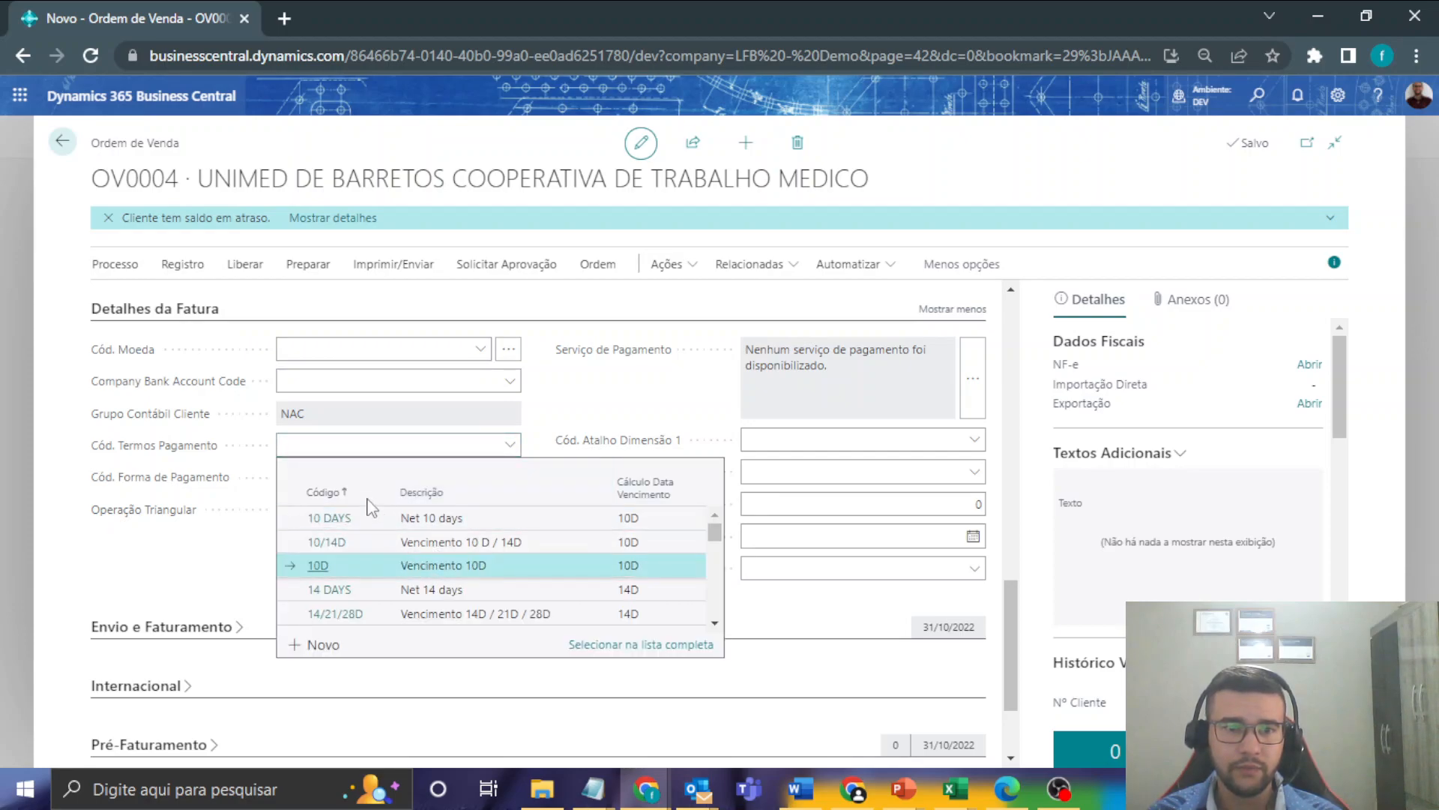
left_click(343, 476)
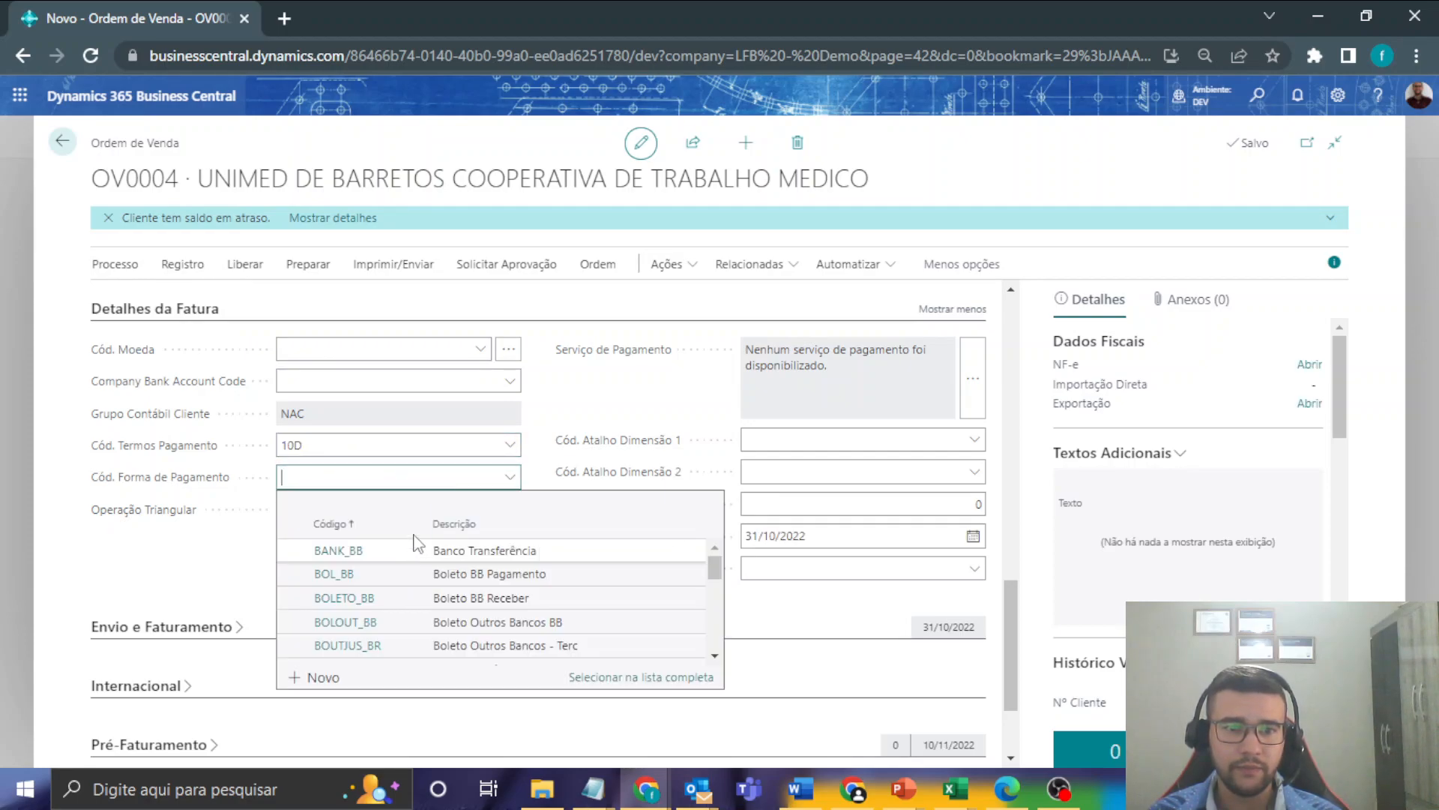
left_click(425, 600)
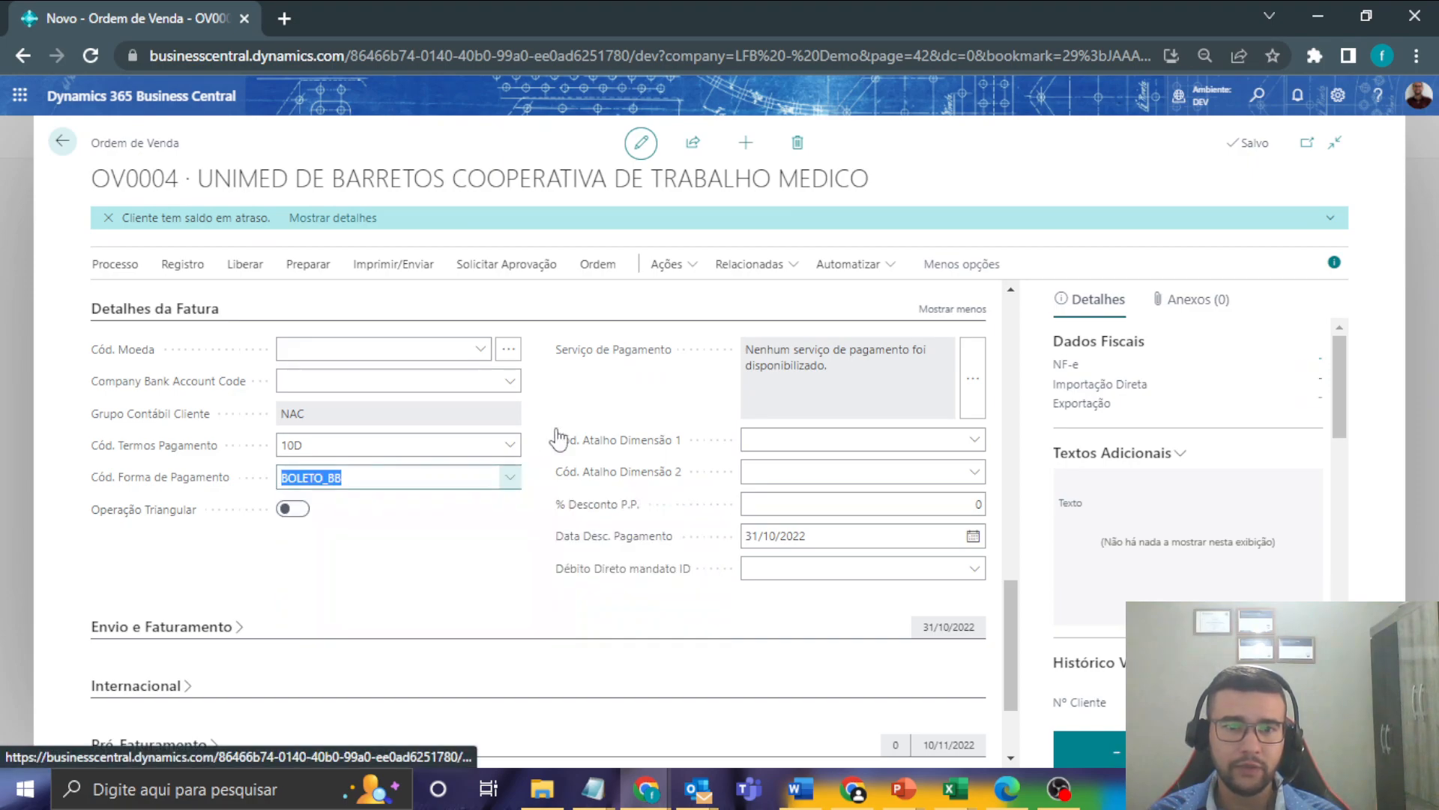
- Hide the order's side details and examine the item line's tax codes and quantities to ship and invoice
scroll(607, 407, "up", 3)
scroll(608, 407, "up", 5)
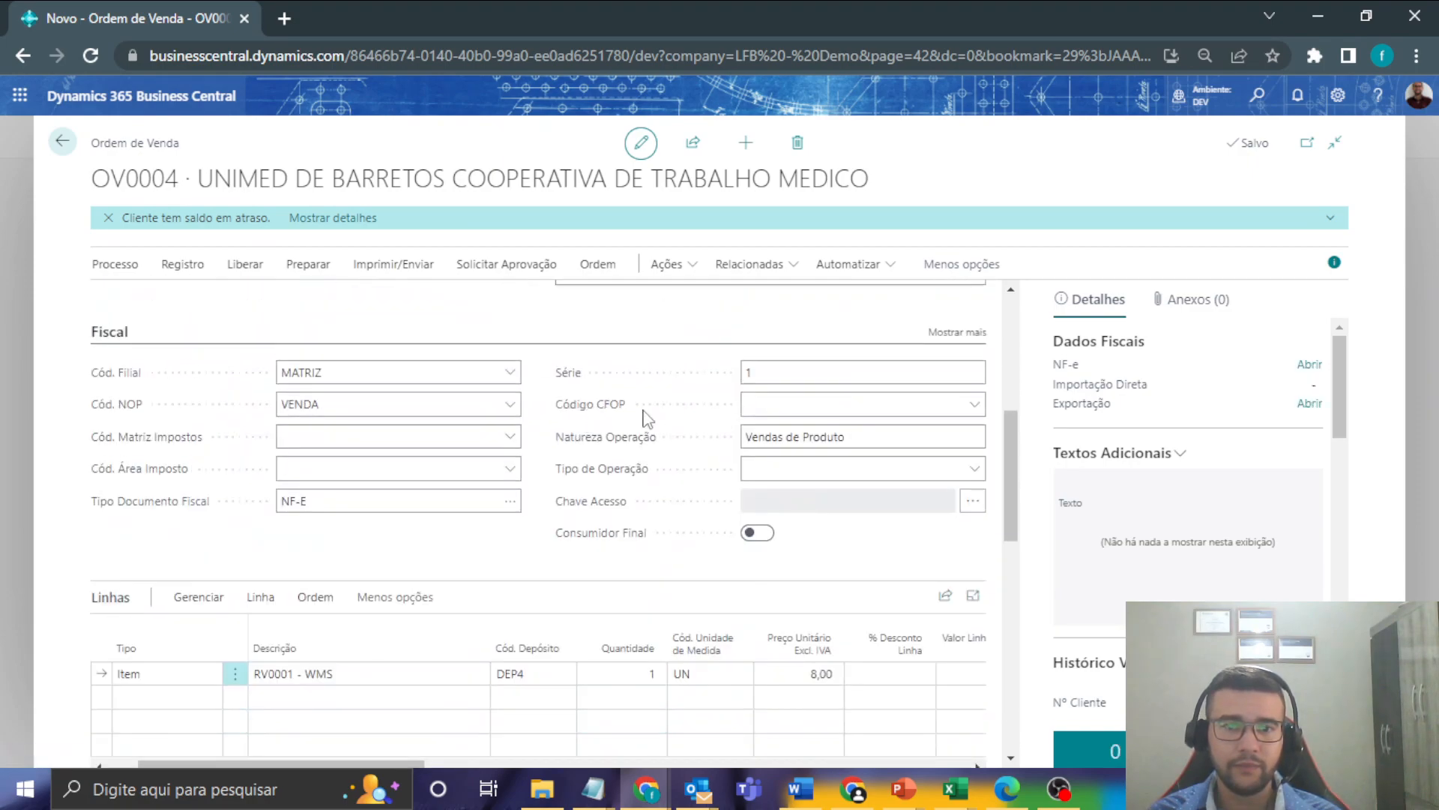
scroll(615, 585, "down", 2)
left_click(1334, 262)
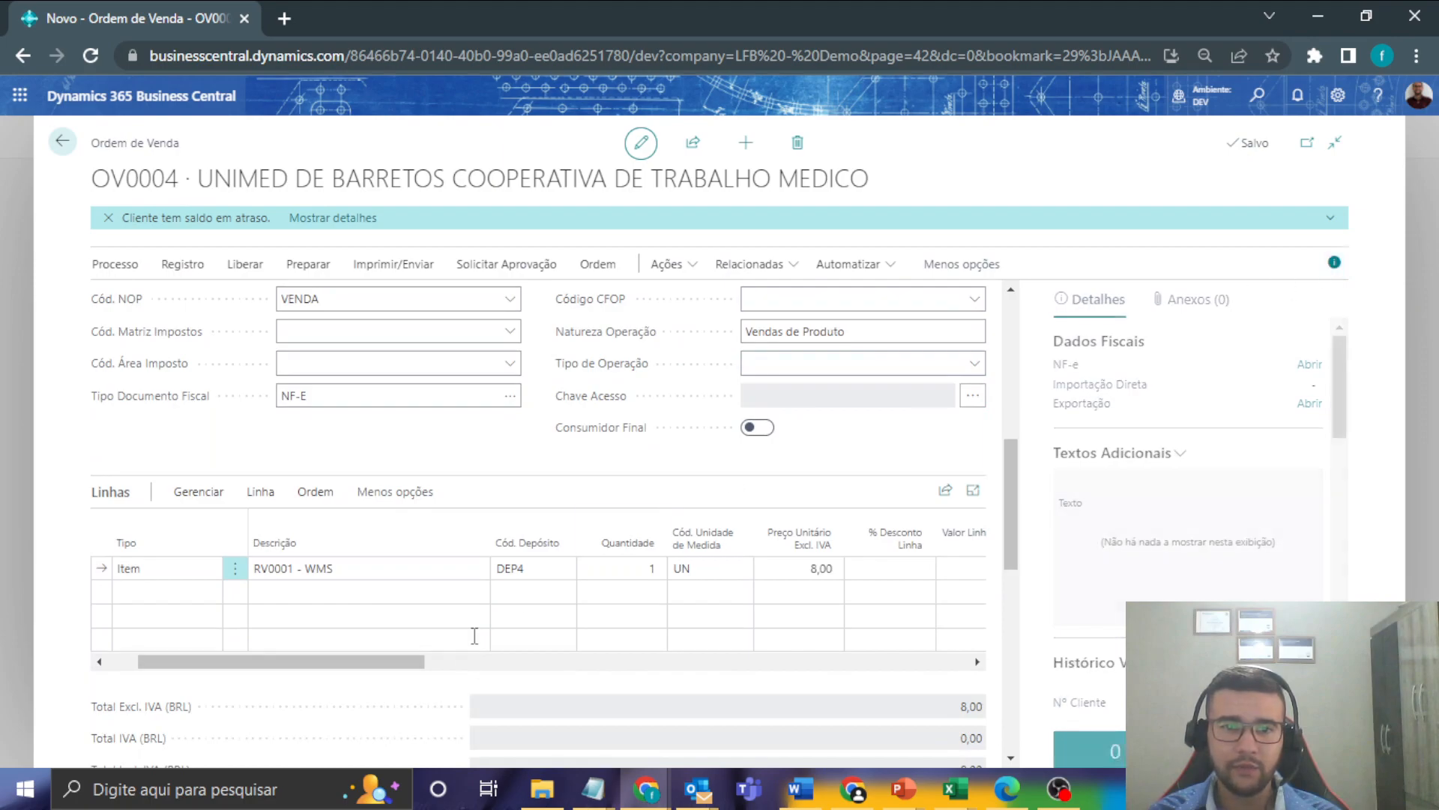
left_click_drag(475, 666, 787, 700)
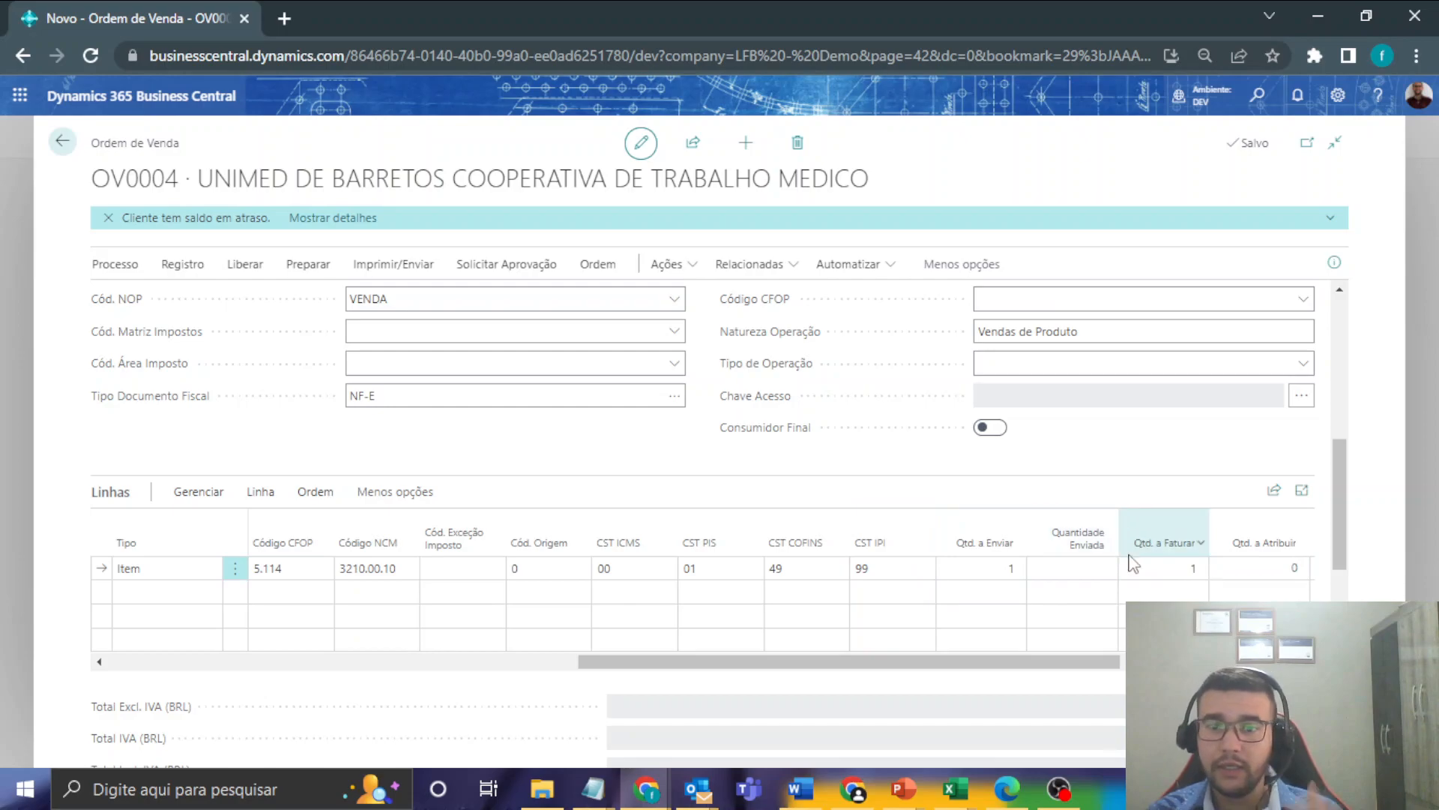
mouse_move(1134, 562)
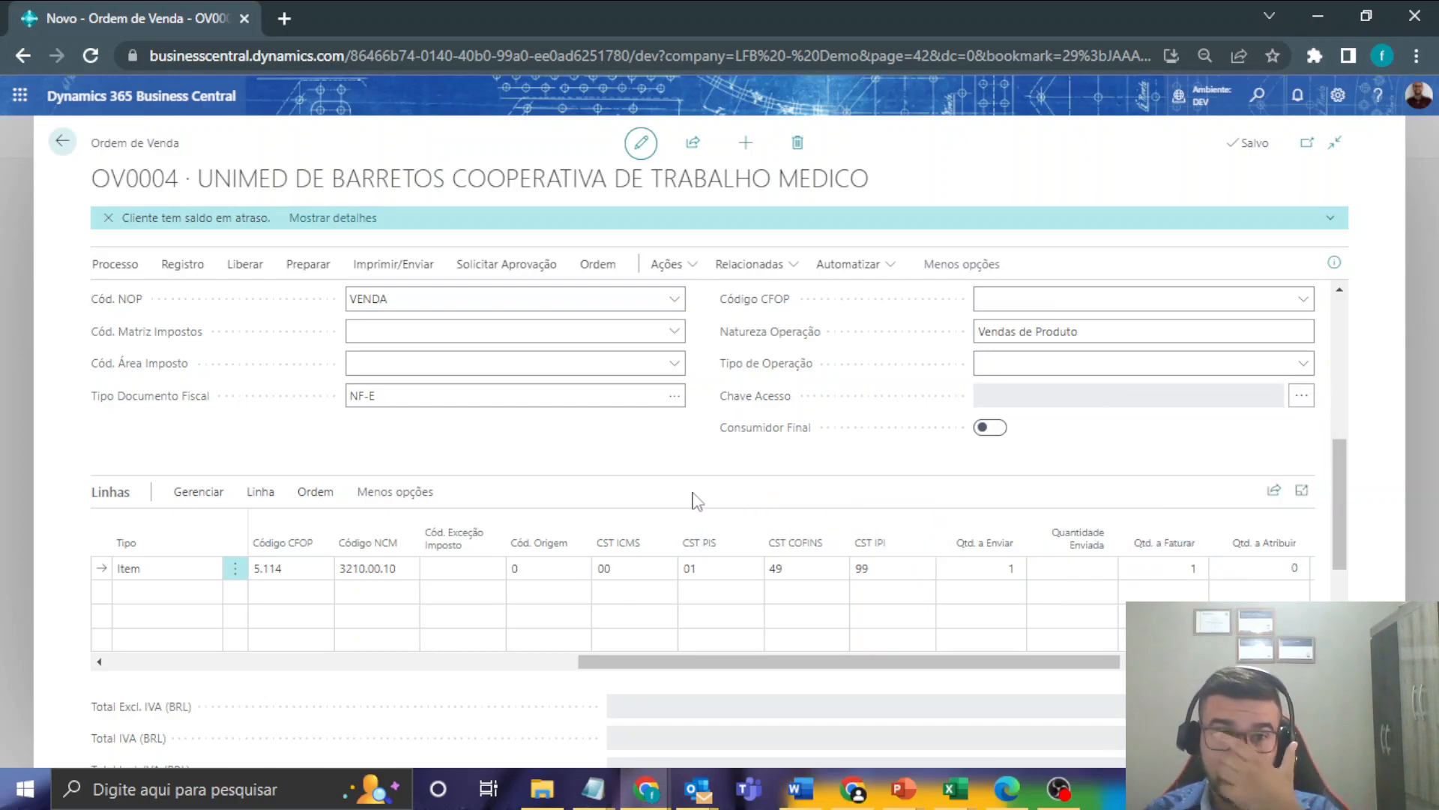
- Preview the sales order's posting entries with Verificar Contabilização, and return to the order
left_click(178, 267)
left_click(411, 300)
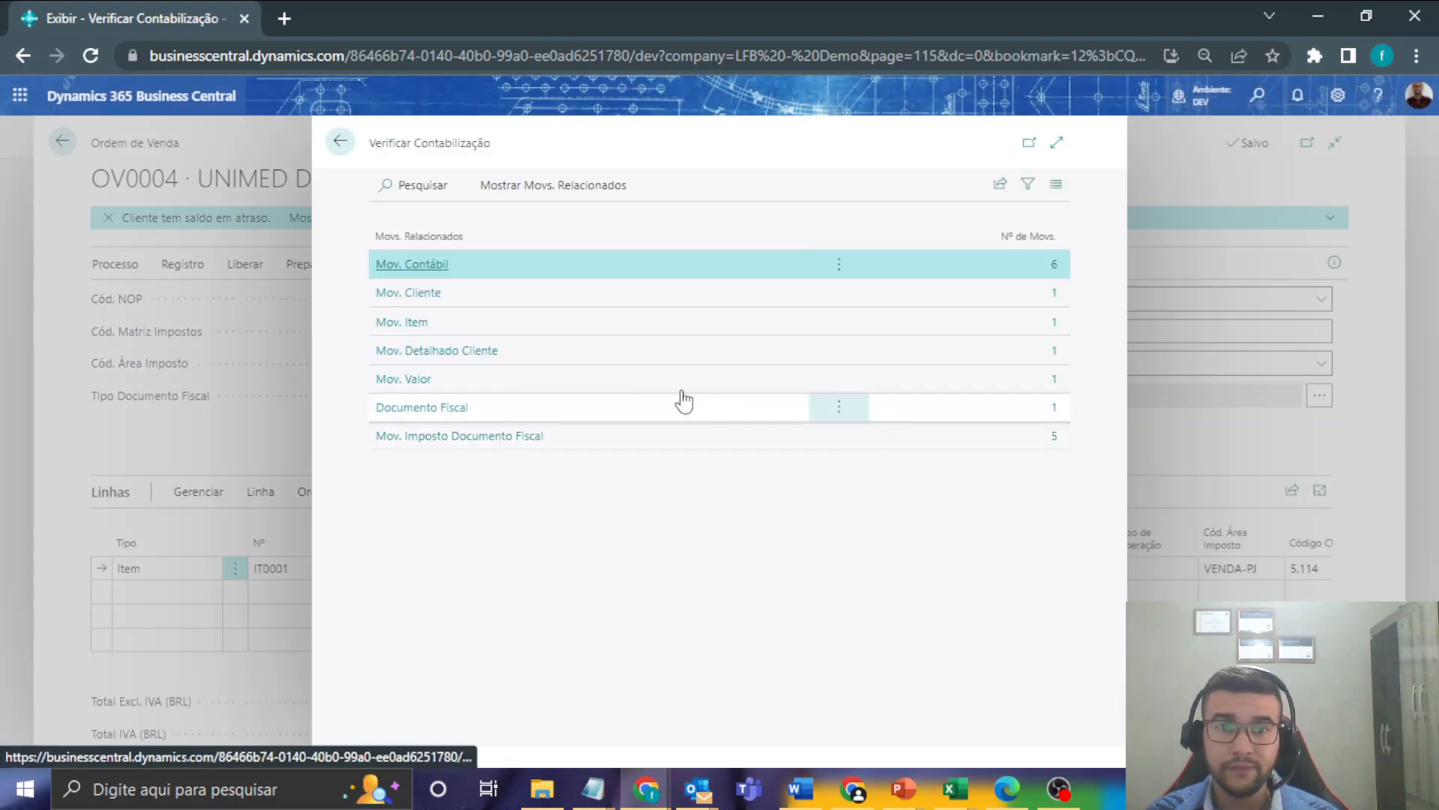
key("Escape")
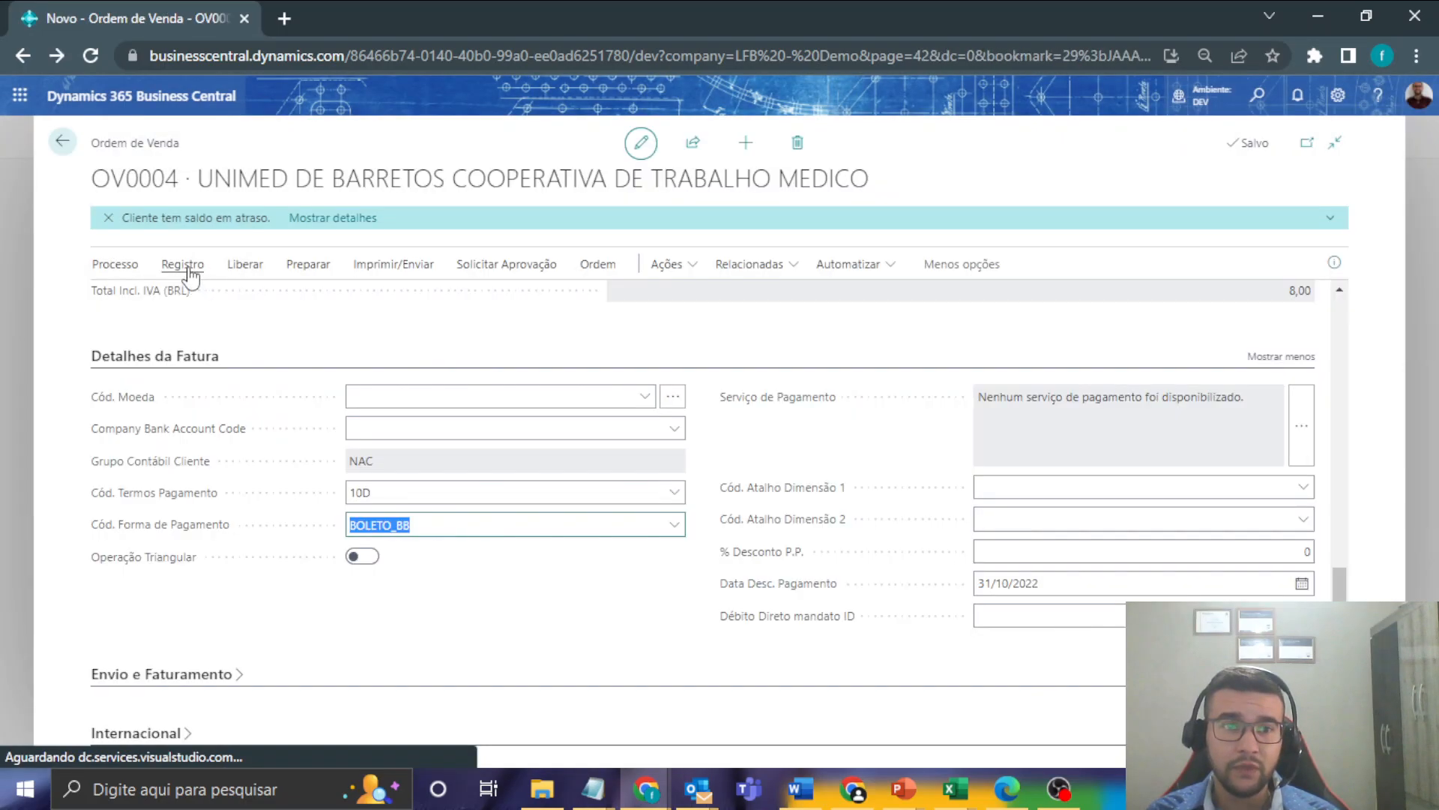
- Post the sales order with Enviar e Faturar, leave the posted invoice unopened, and return to the home page
left_click(188, 269)
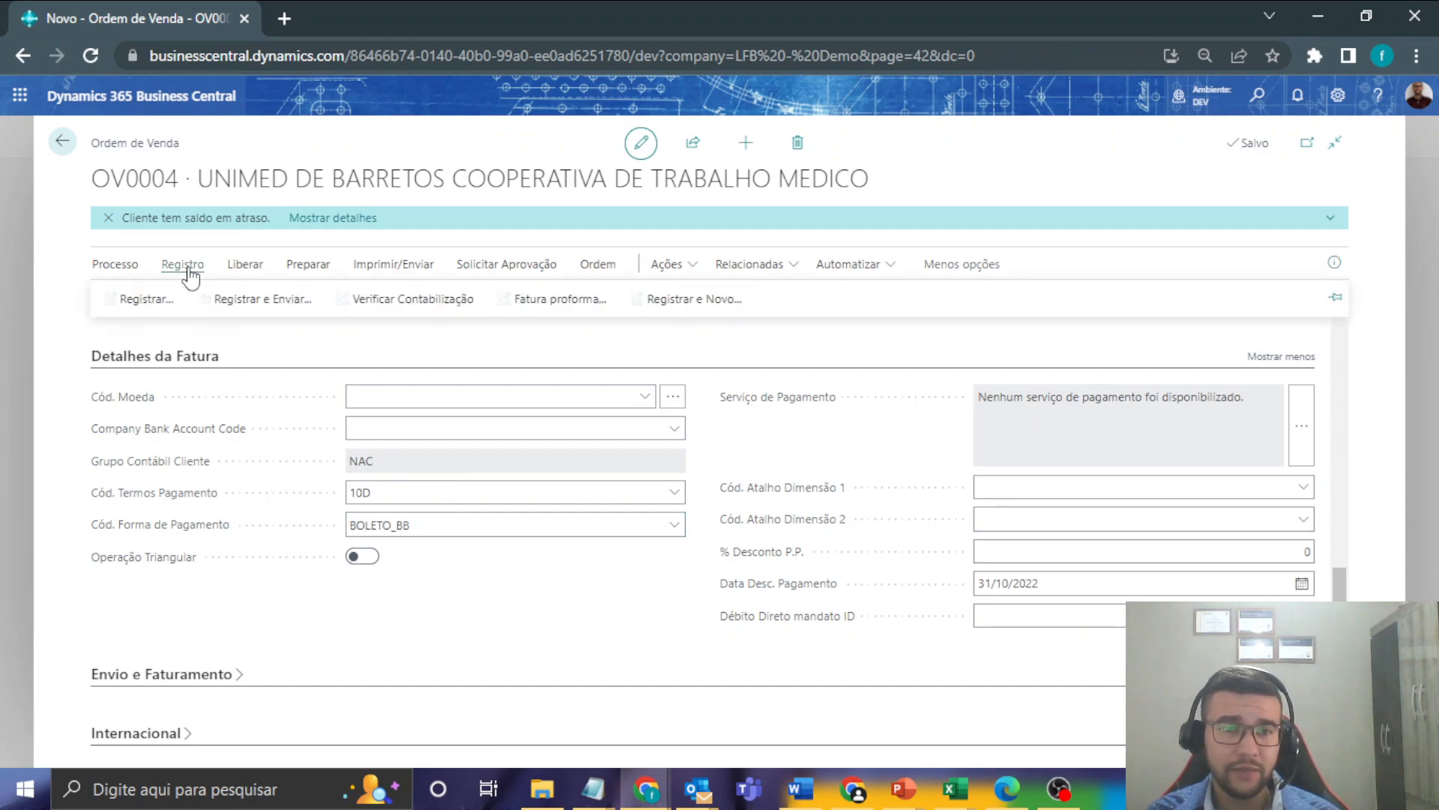
left_click(132, 300)
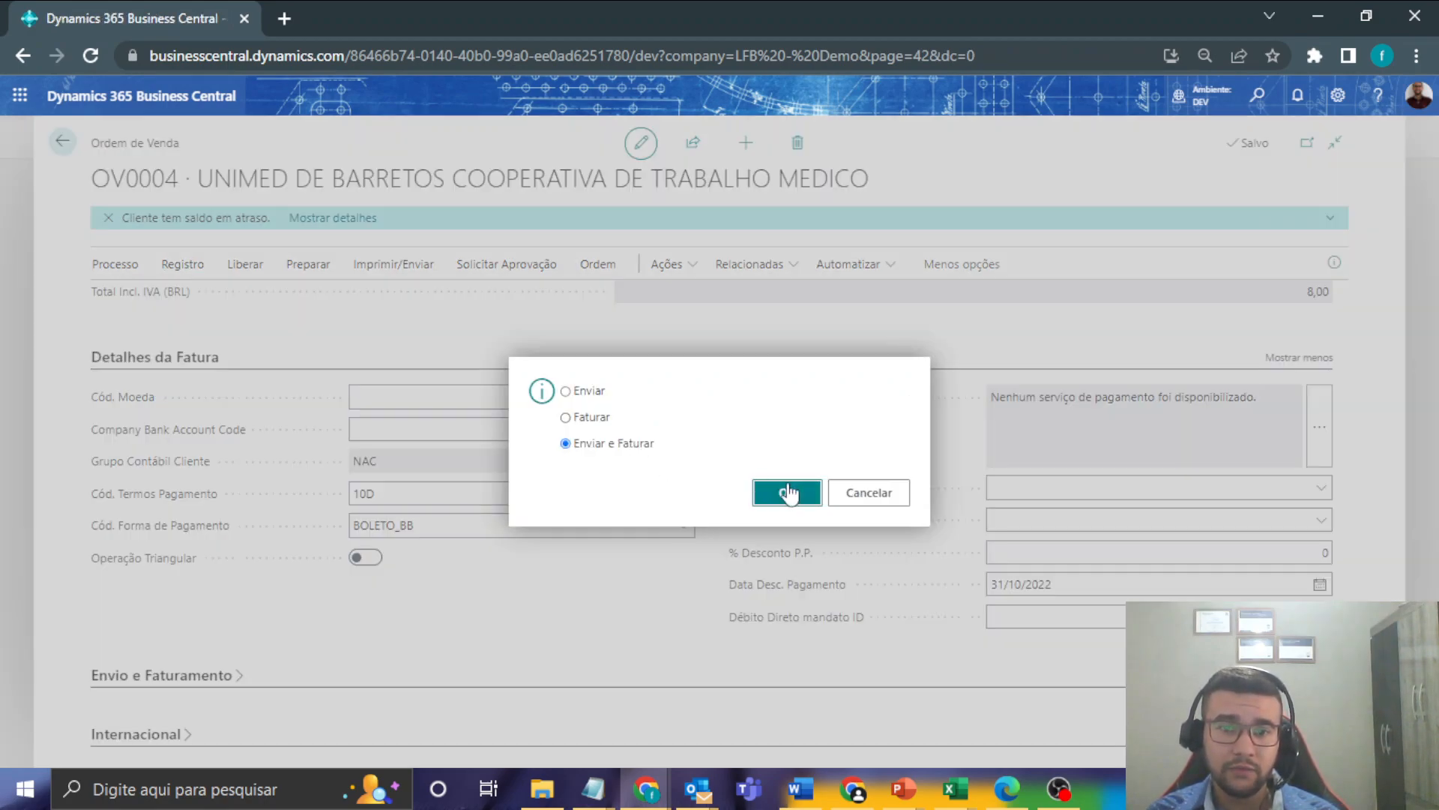
left_click(787, 493)
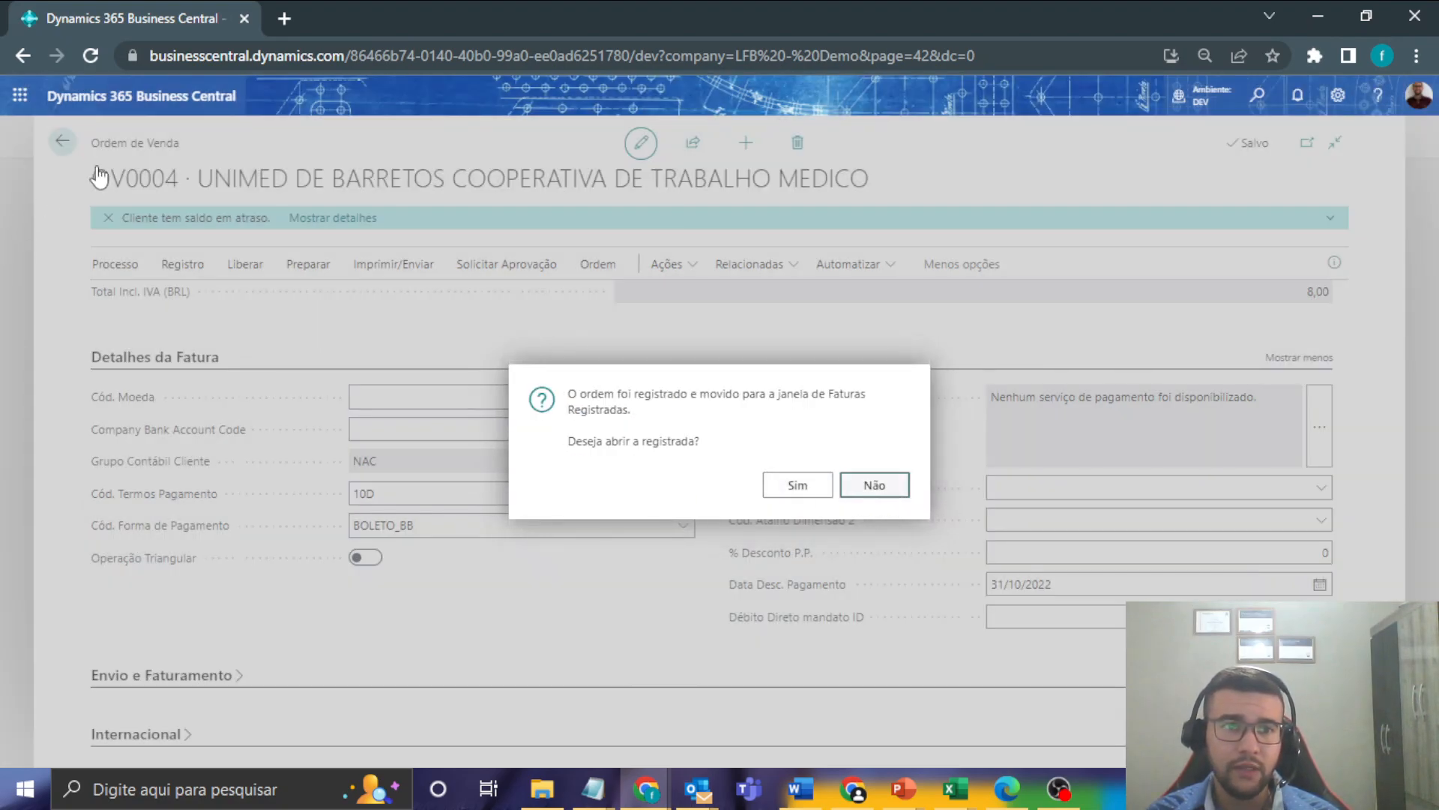
left_click(63, 141)
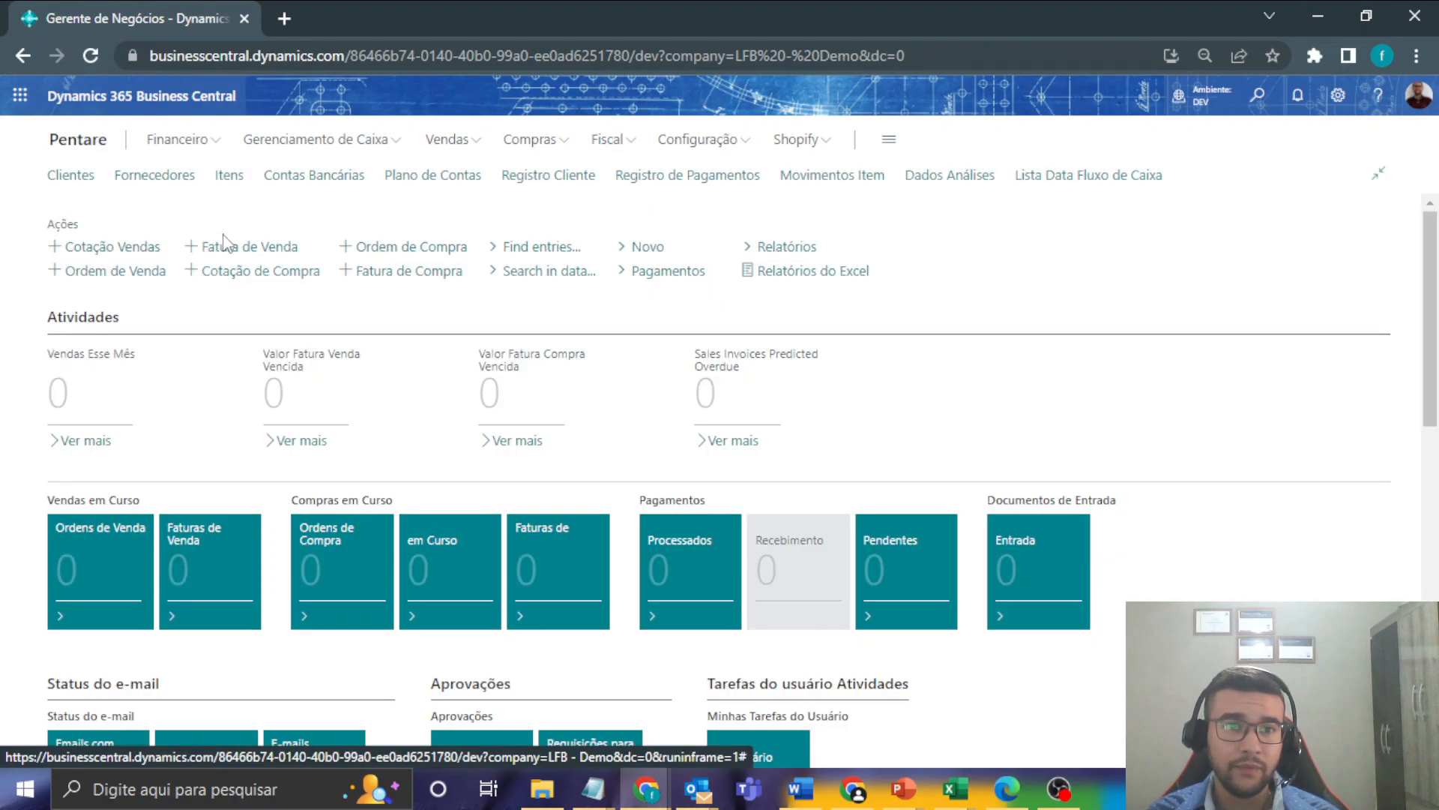
- Open the Itens list, examine the deposit and quantities of item IT0001's inventory entries, and return to the list
left_click(232, 185)
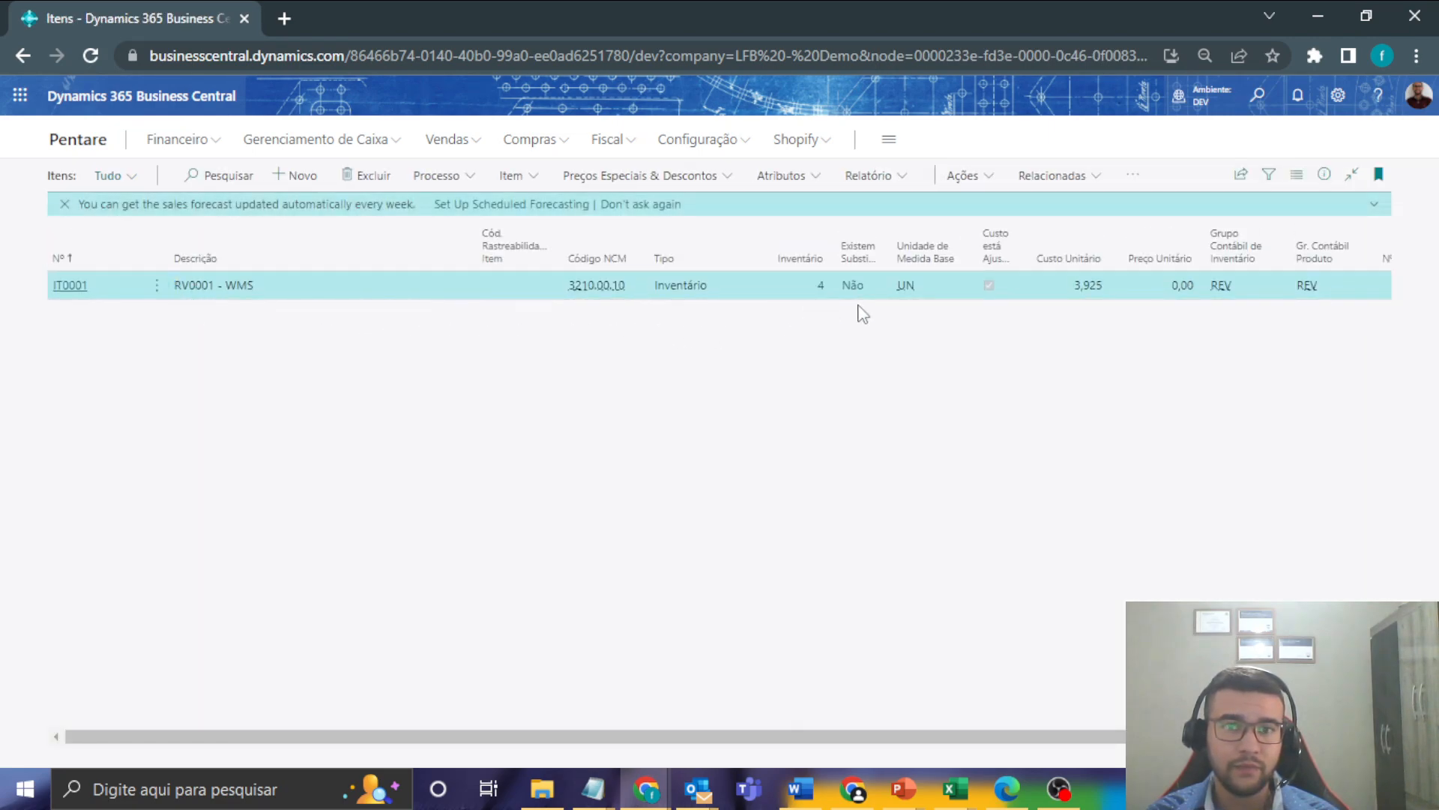
left_click(822, 289)
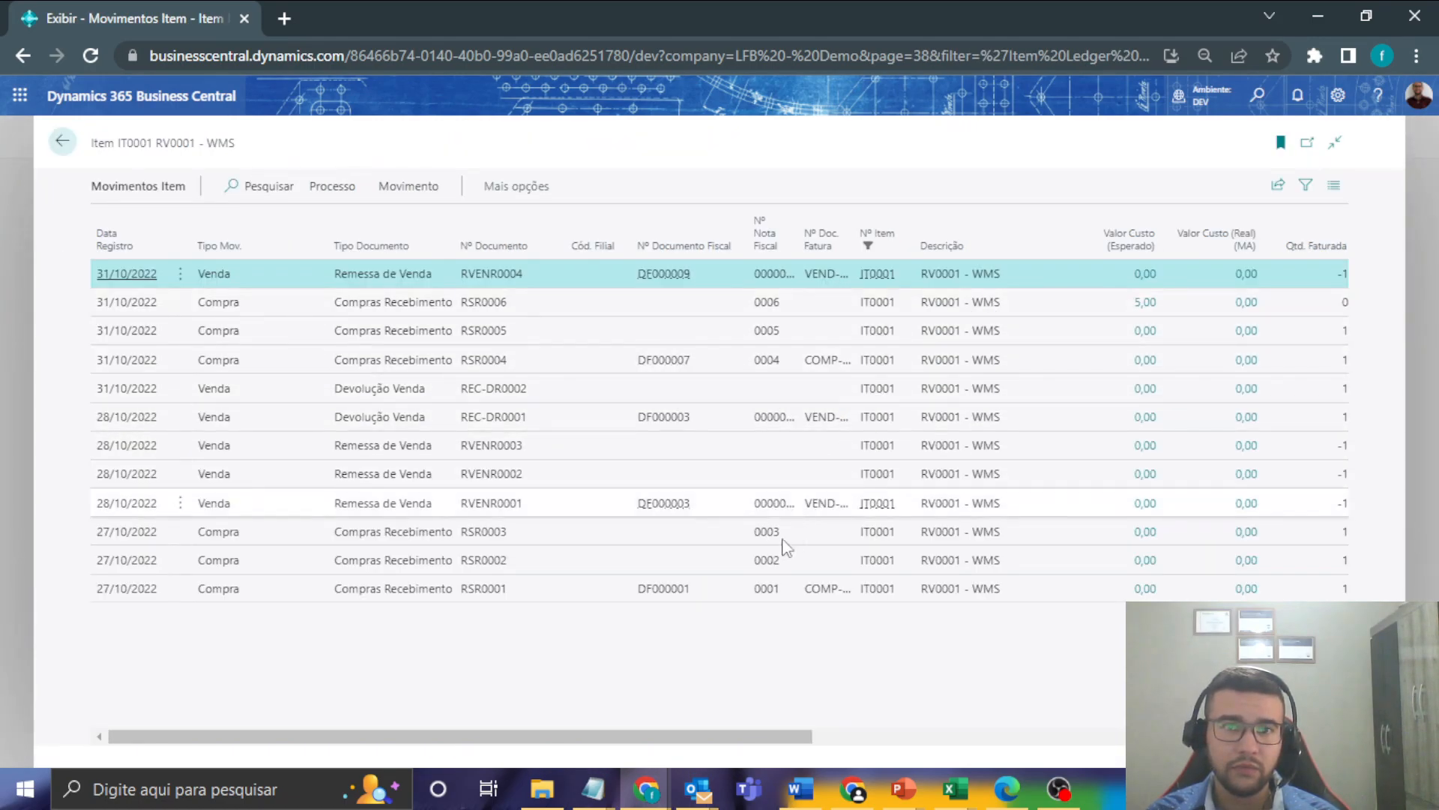
left_click_drag(697, 743, 993, 723)
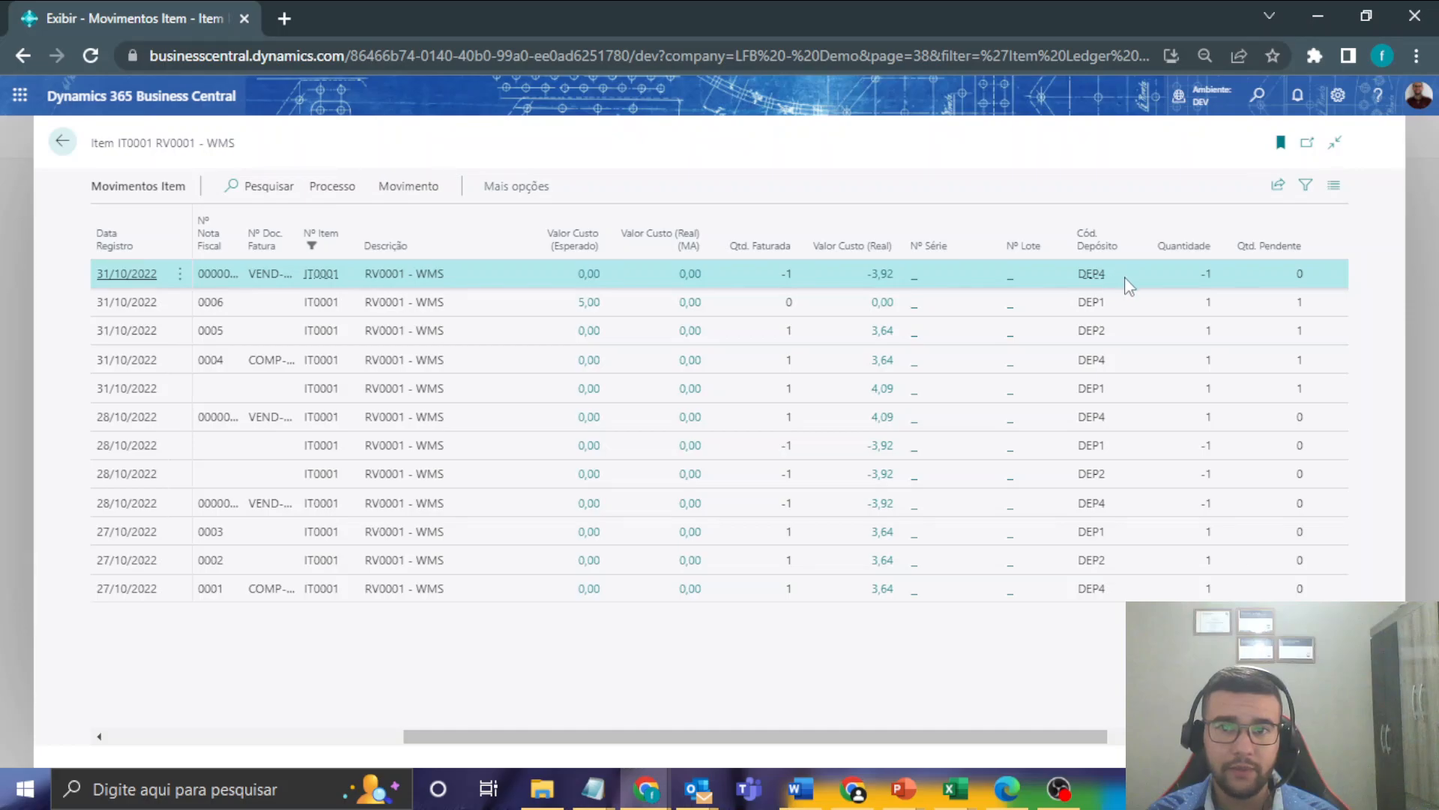
left_click(66, 148)
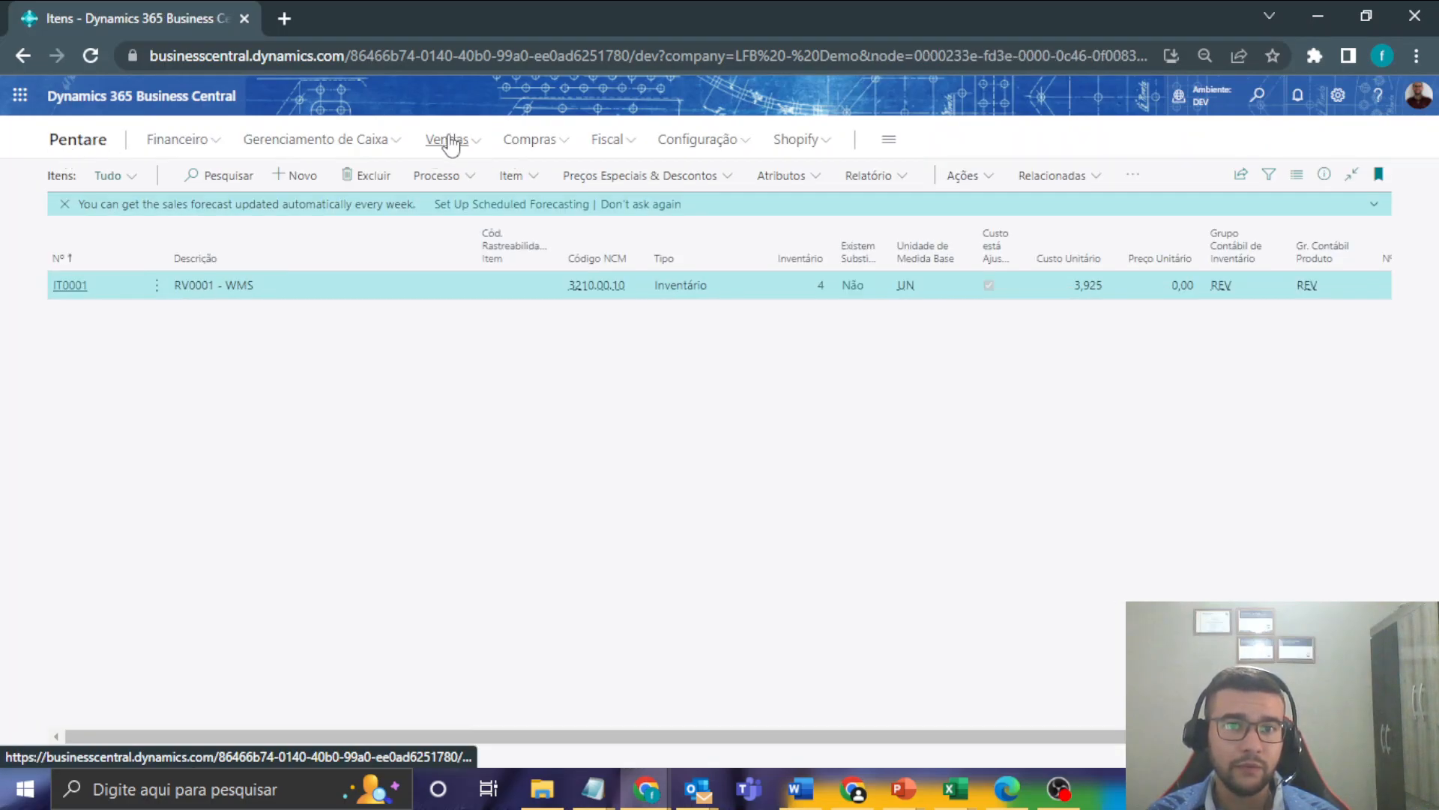
- Create a new sales order for the customer UNIMED DE BARRETOS COOPERATIVA DE TRABALHO MEDICO
left_click(448, 141)
left_click(217, 198)
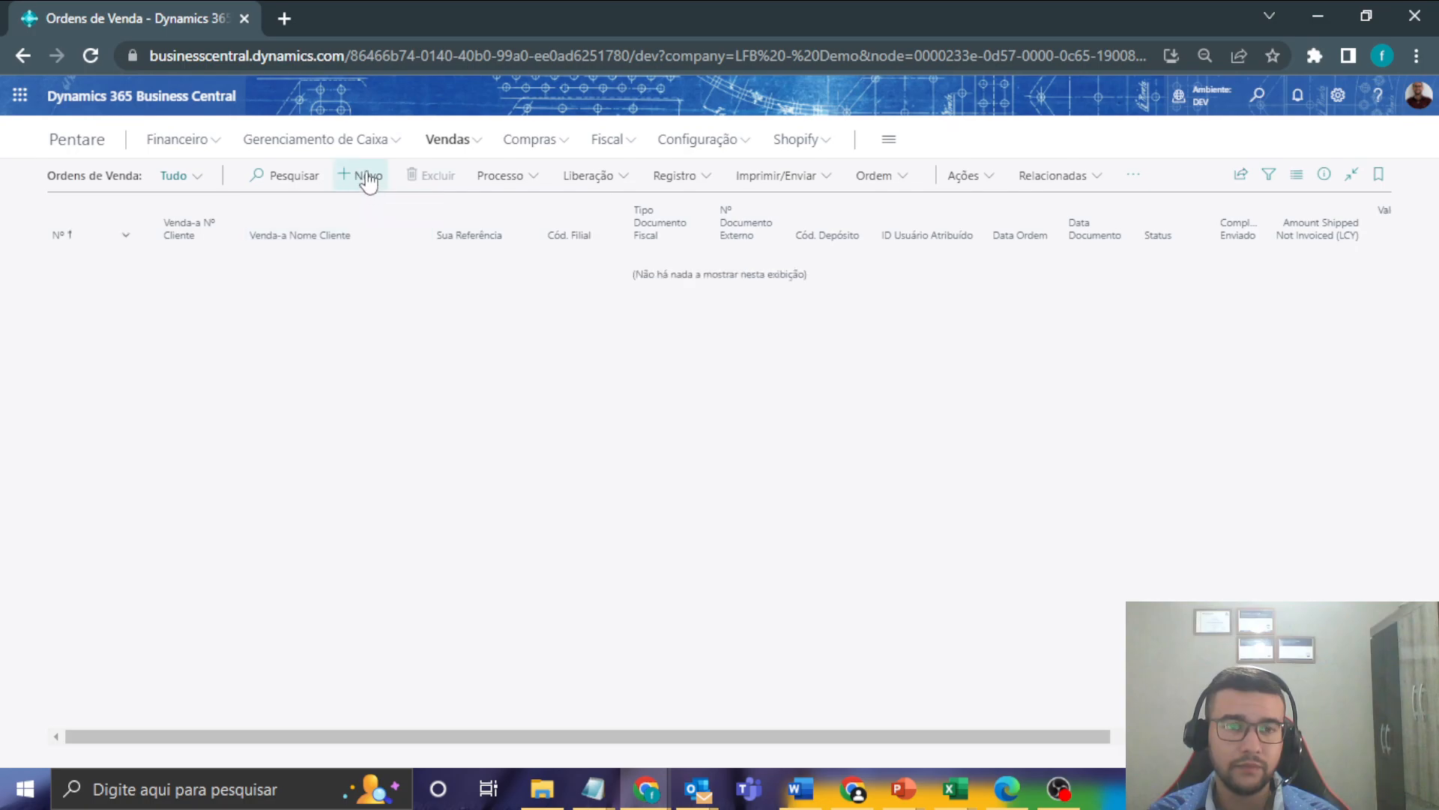
left_click(358, 197)
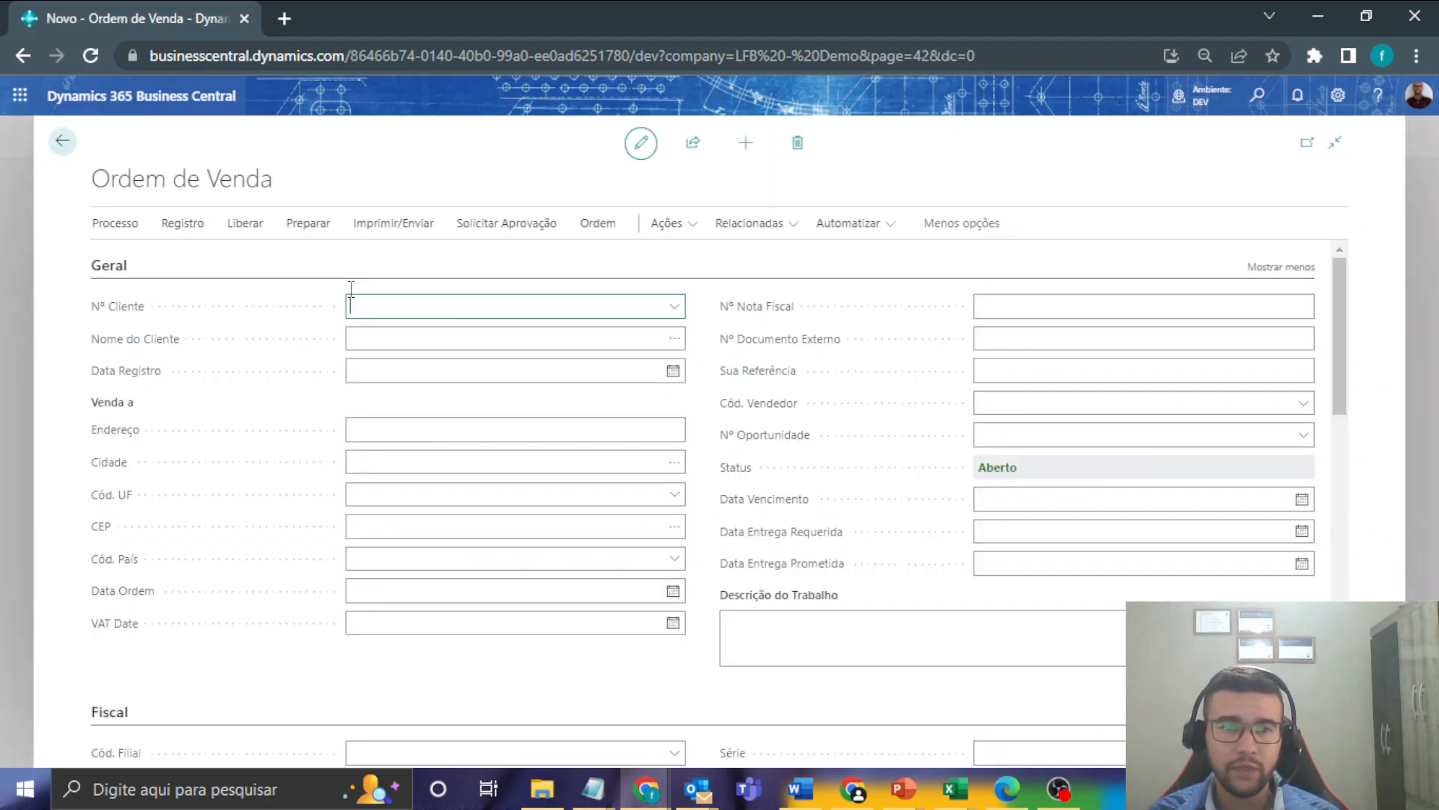
left_click(422, 302)
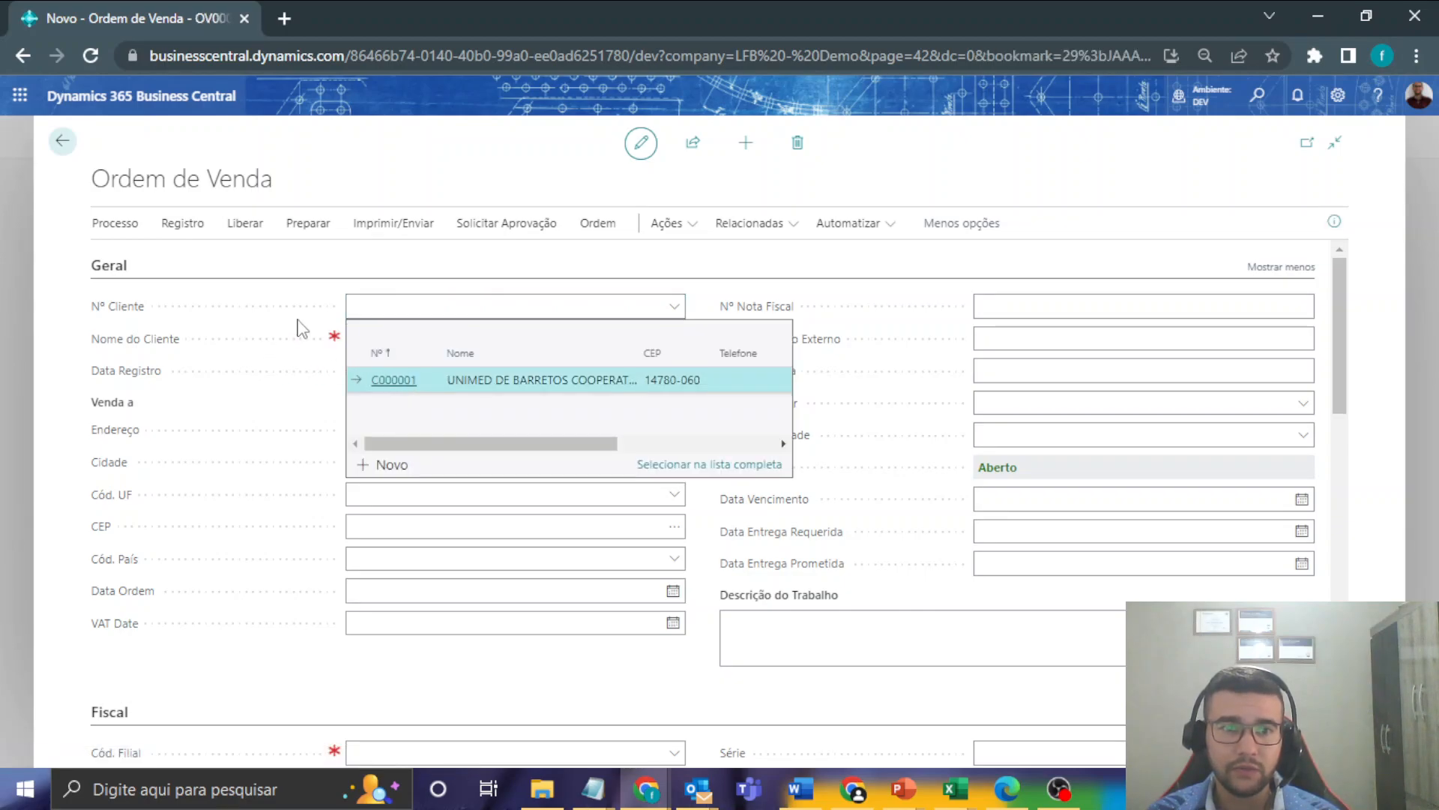
key("Return")
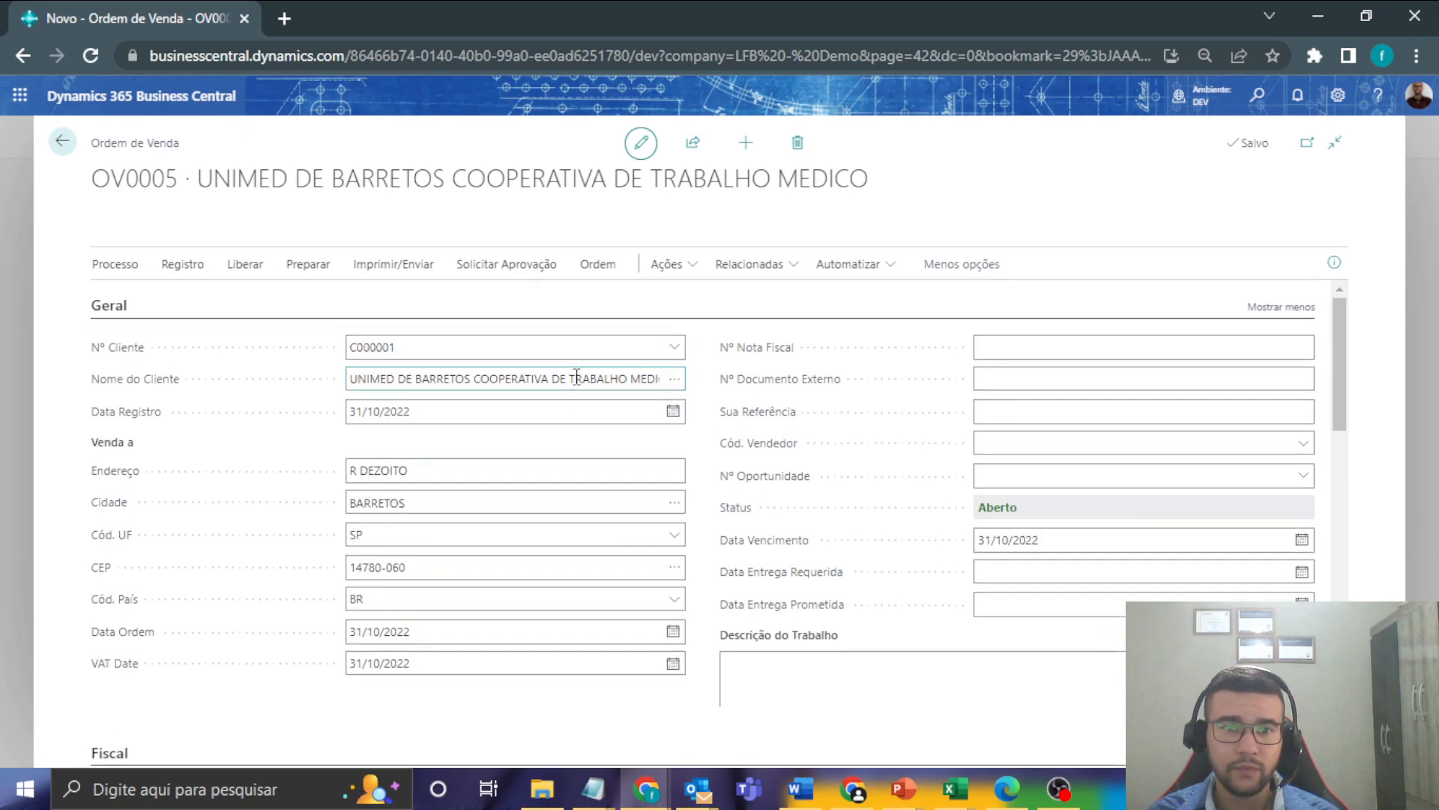
- Set the order's fiscal branch code to MATRIZ and its operation nature (NOP) to VENDA
scroll(578, 370, "down", 5)
left_click(435, 371)
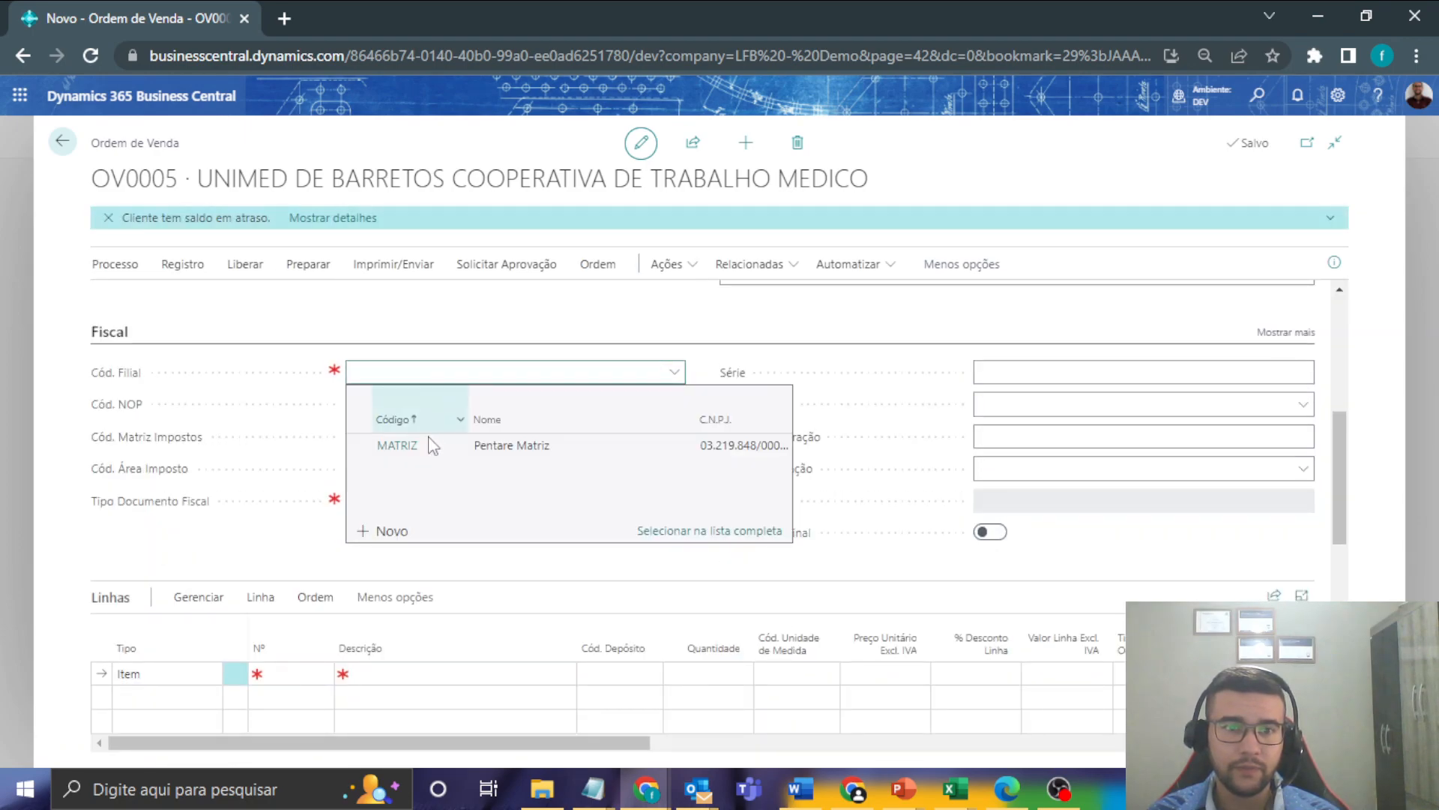
left_click(393, 441)
left_click(403, 405)
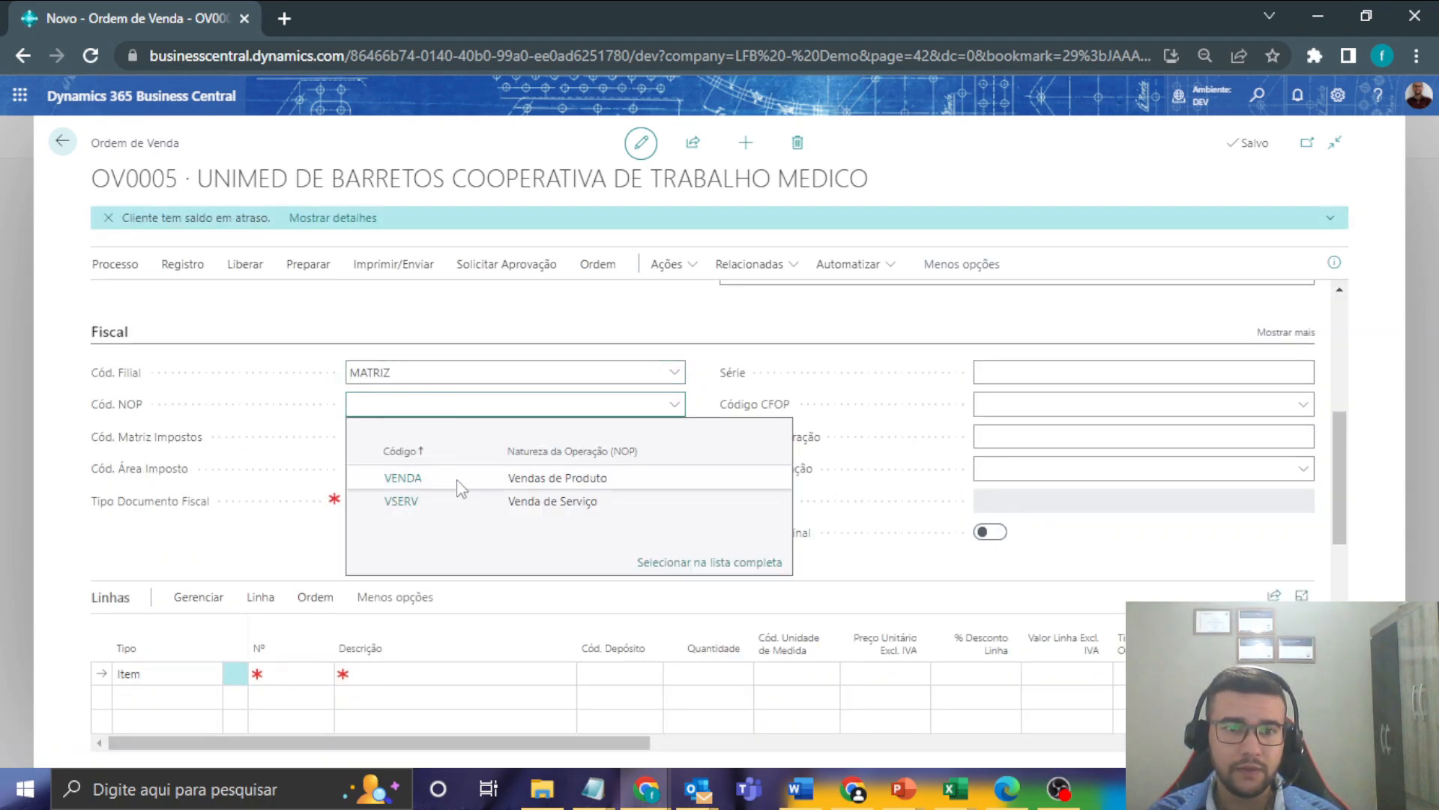
left_click(459, 479)
- Add an order line for item IT0001 from deposit DEP2 with quantity 1 and unit price 8,00
left_click(289, 673)
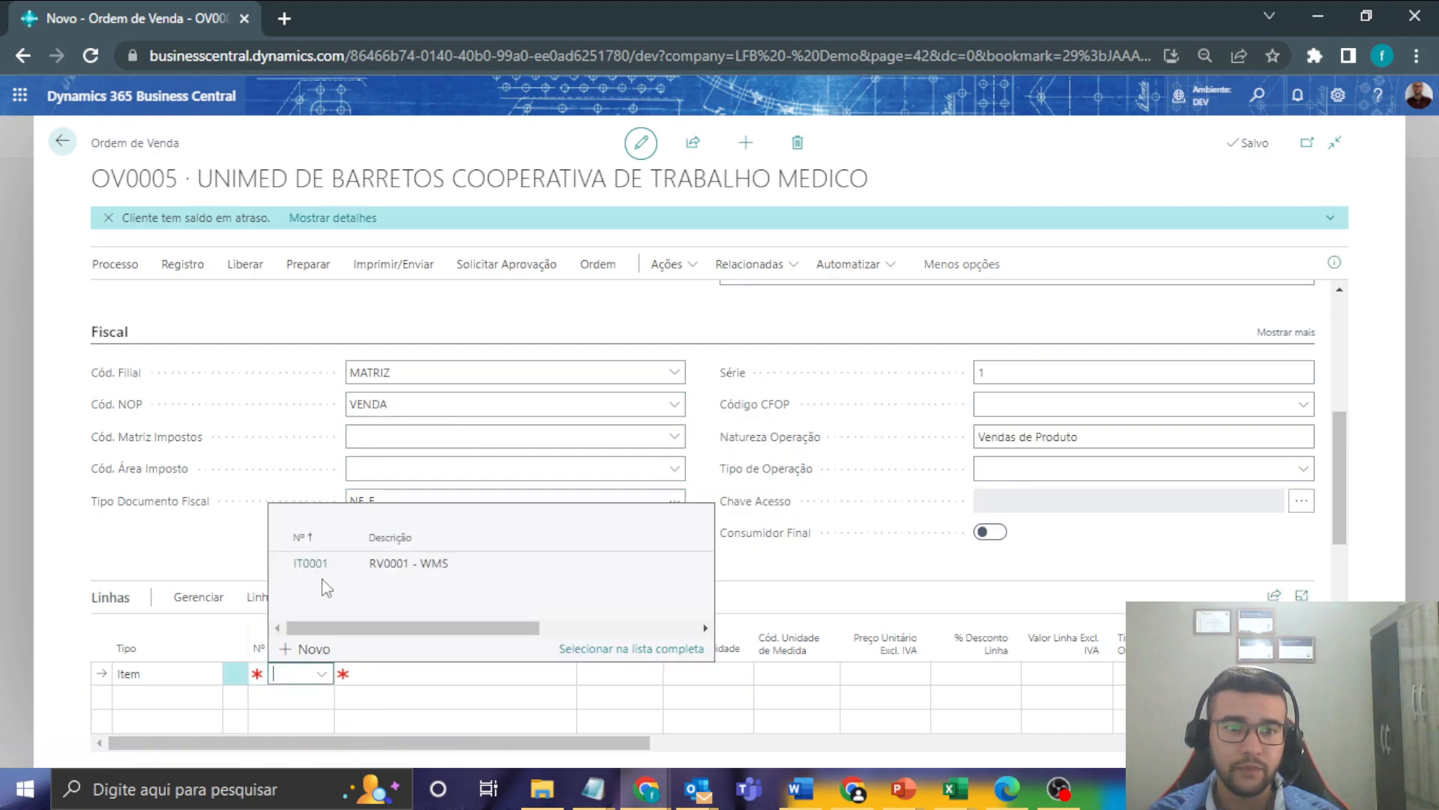
left_click(411, 562)
left_click(634, 671)
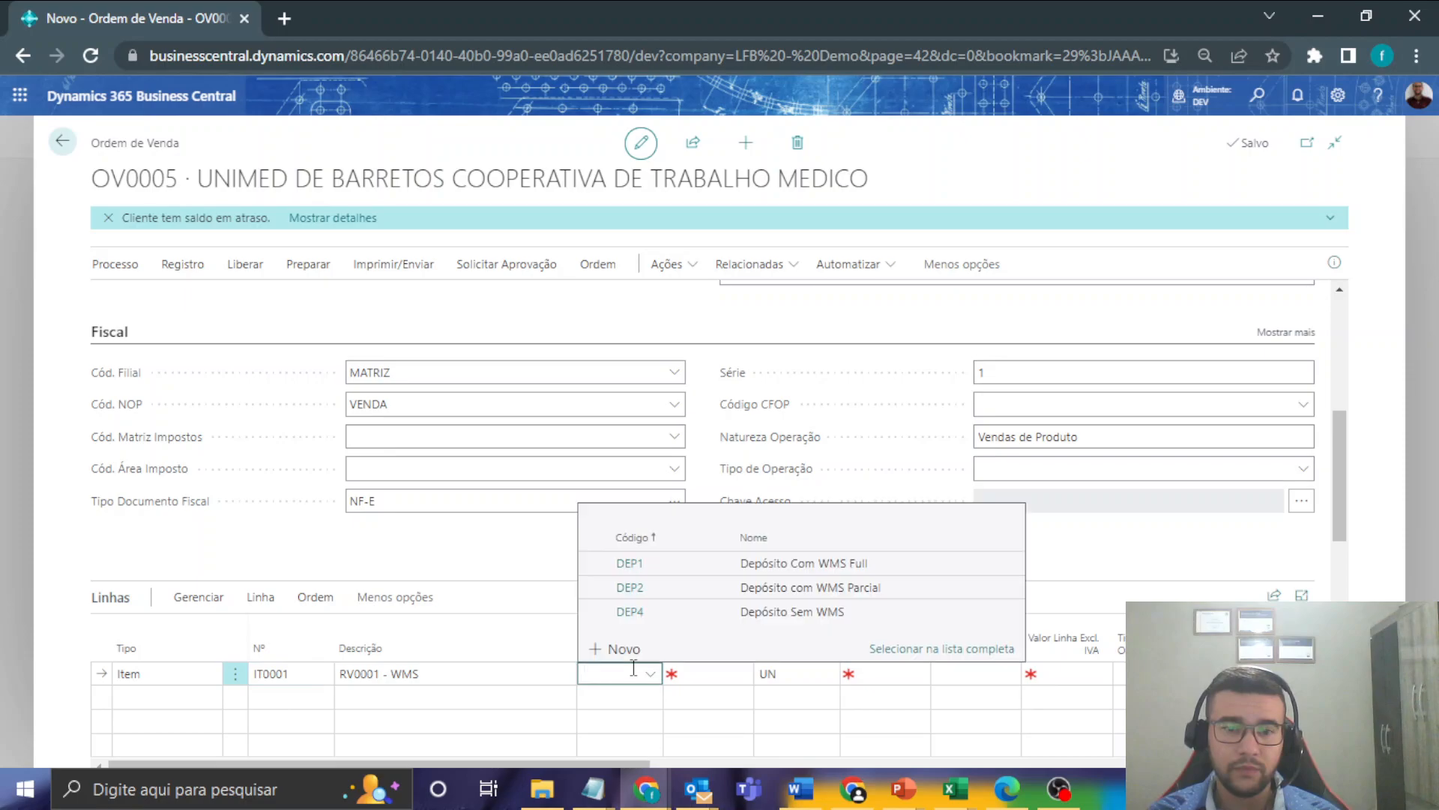
left_click(663, 591)
left_click(713, 671)
type("1")
key("Tab")
key("Tab")
key("Tab")
key("Tab")
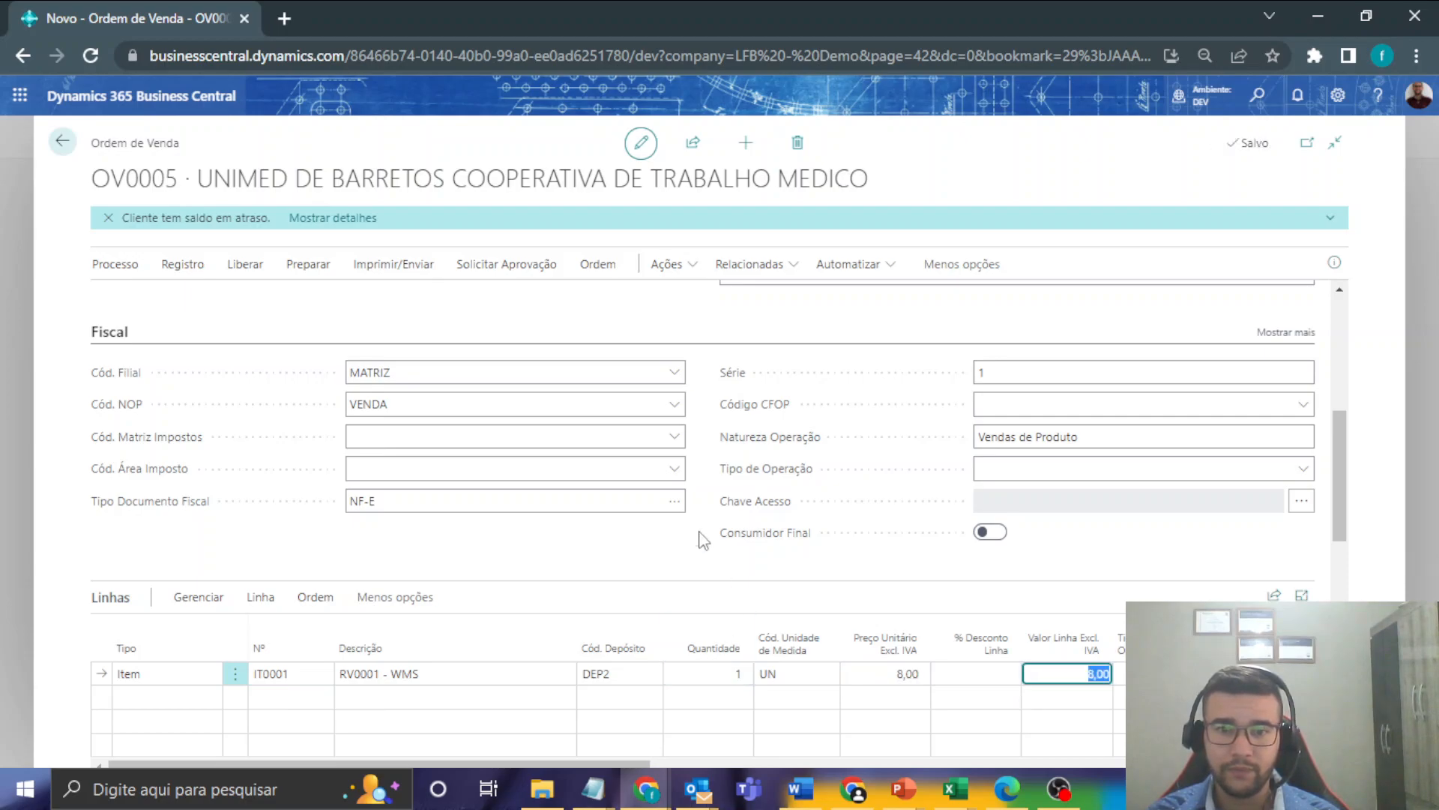
- Examine the DEP2 item line's tax codes and its quantities to ship and invoice
scroll(705, 555, "down", 3)
left_click_drag(773, 556, 1020, 555)
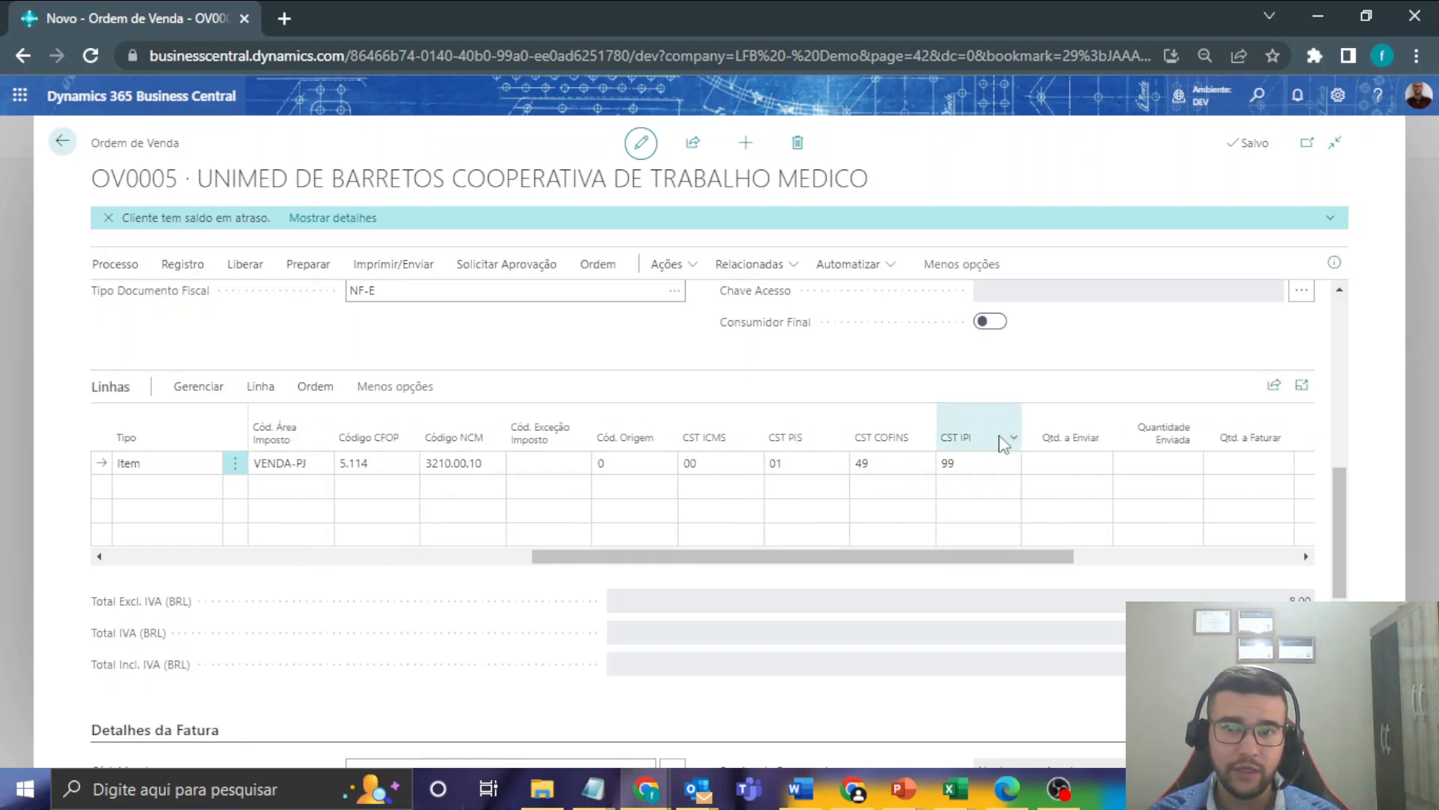
- In the order's invoice details, set the payment terms to 10D and the payment method to BOLETO_BB
left_click_drag(1068, 560, 466, 572)
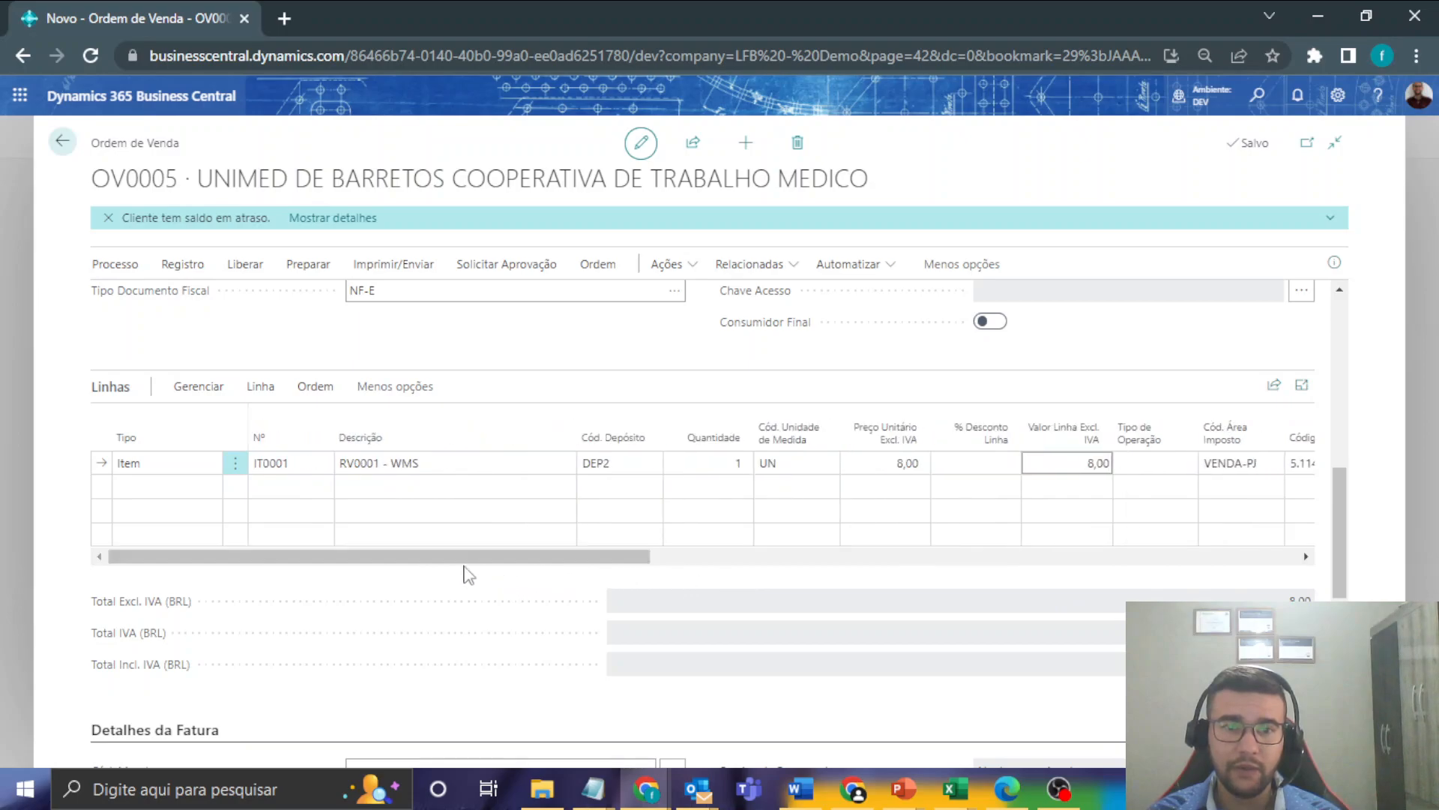
scroll(525, 450, "down", 3)
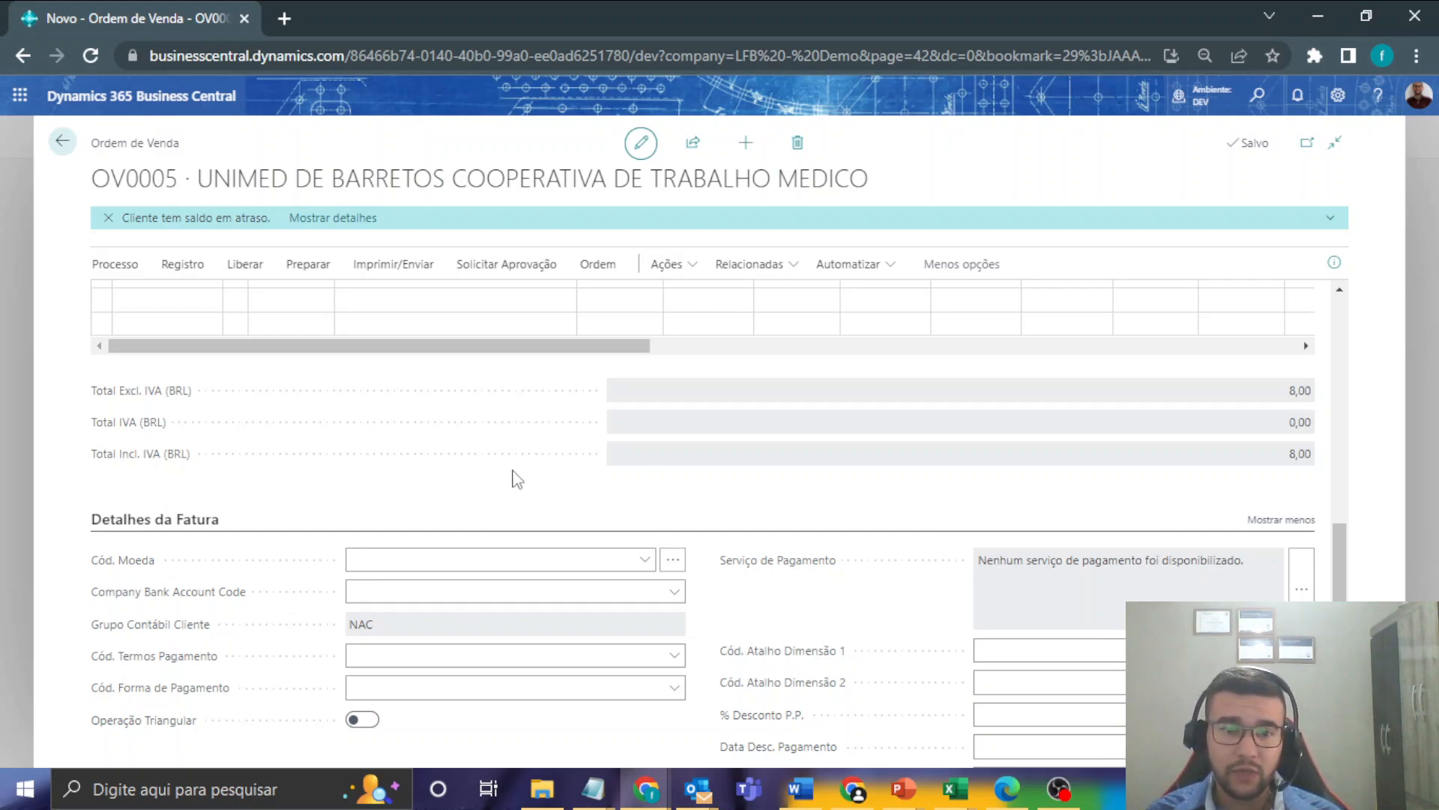
left_click(422, 661)
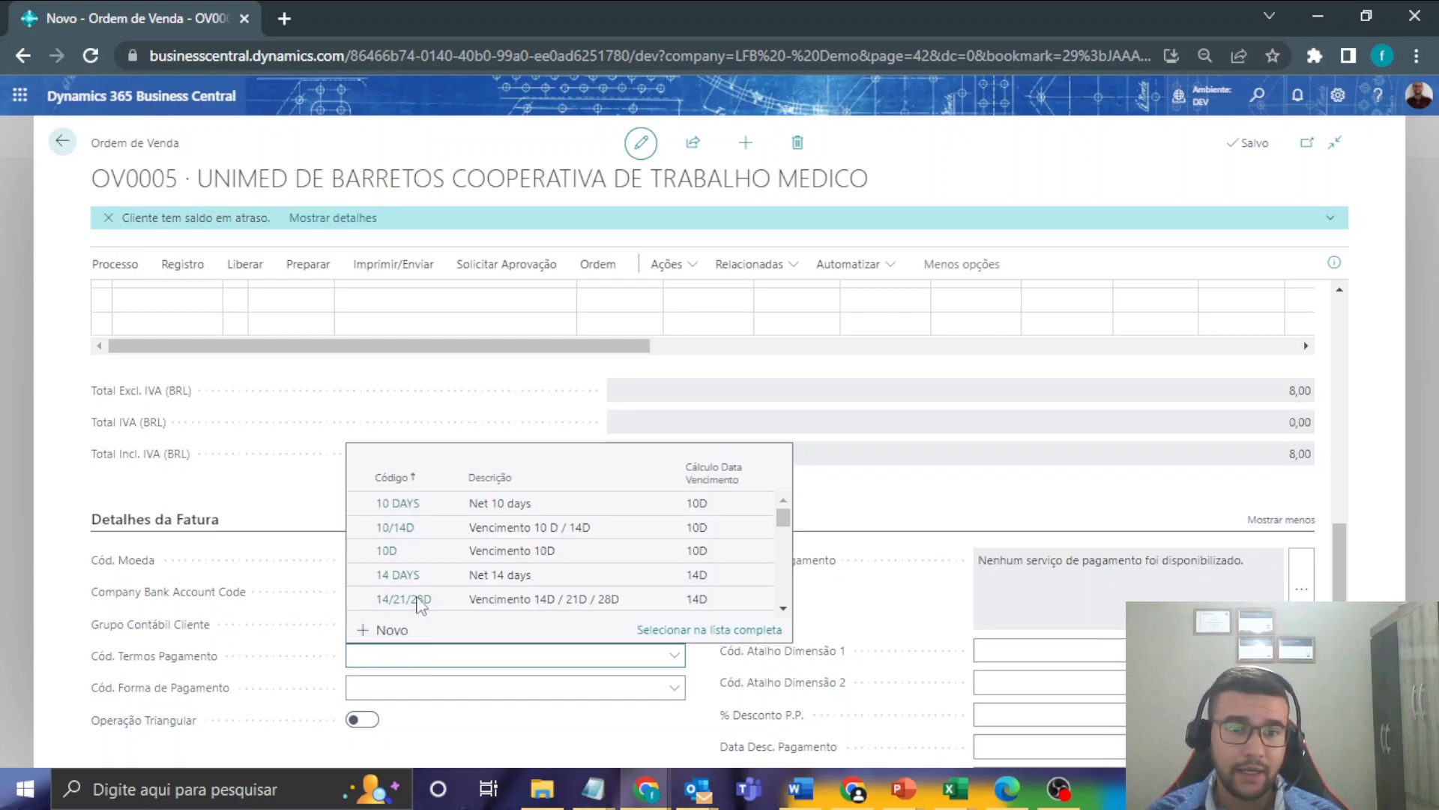
left_click(423, 550)
left_click(418, 687)
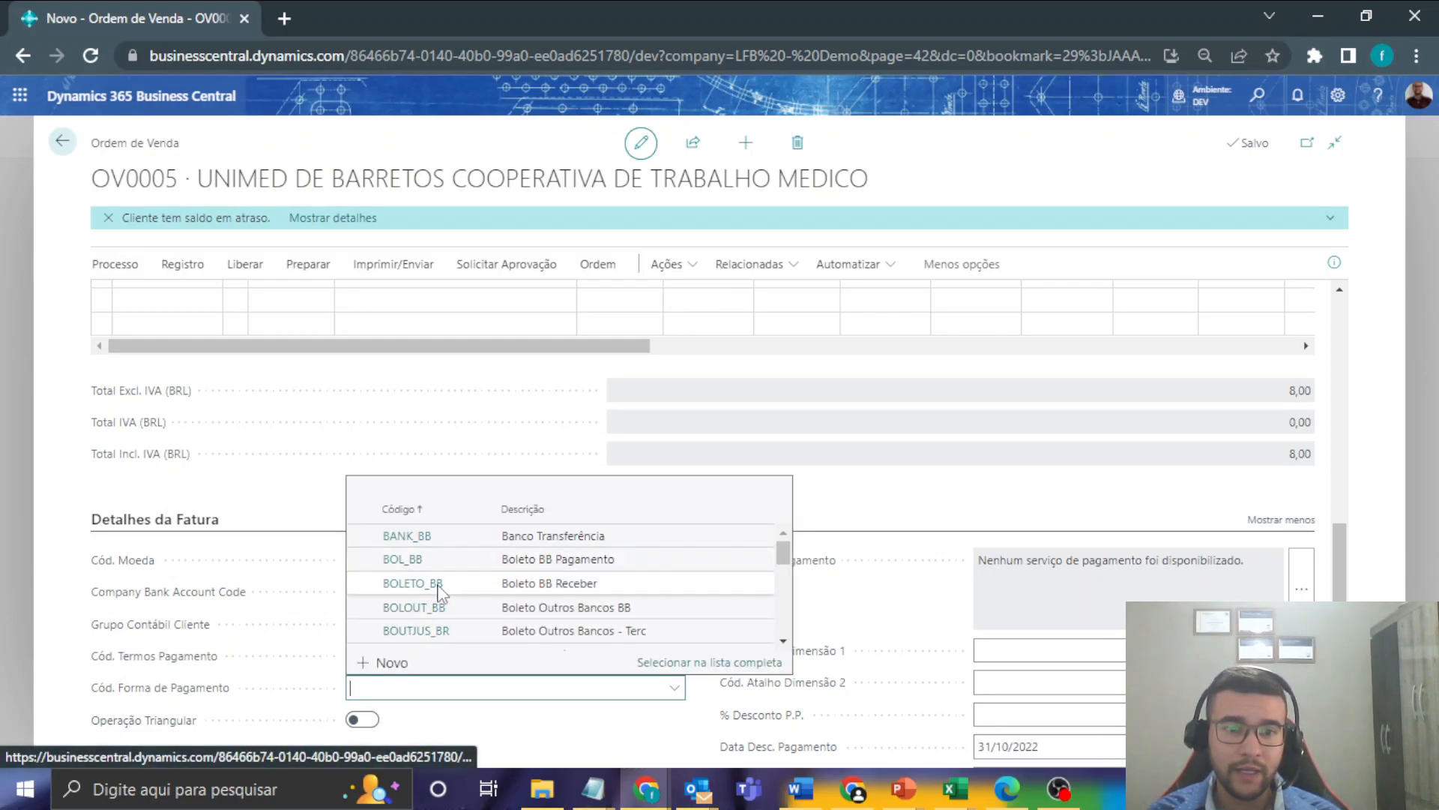
left_click(424, 583)
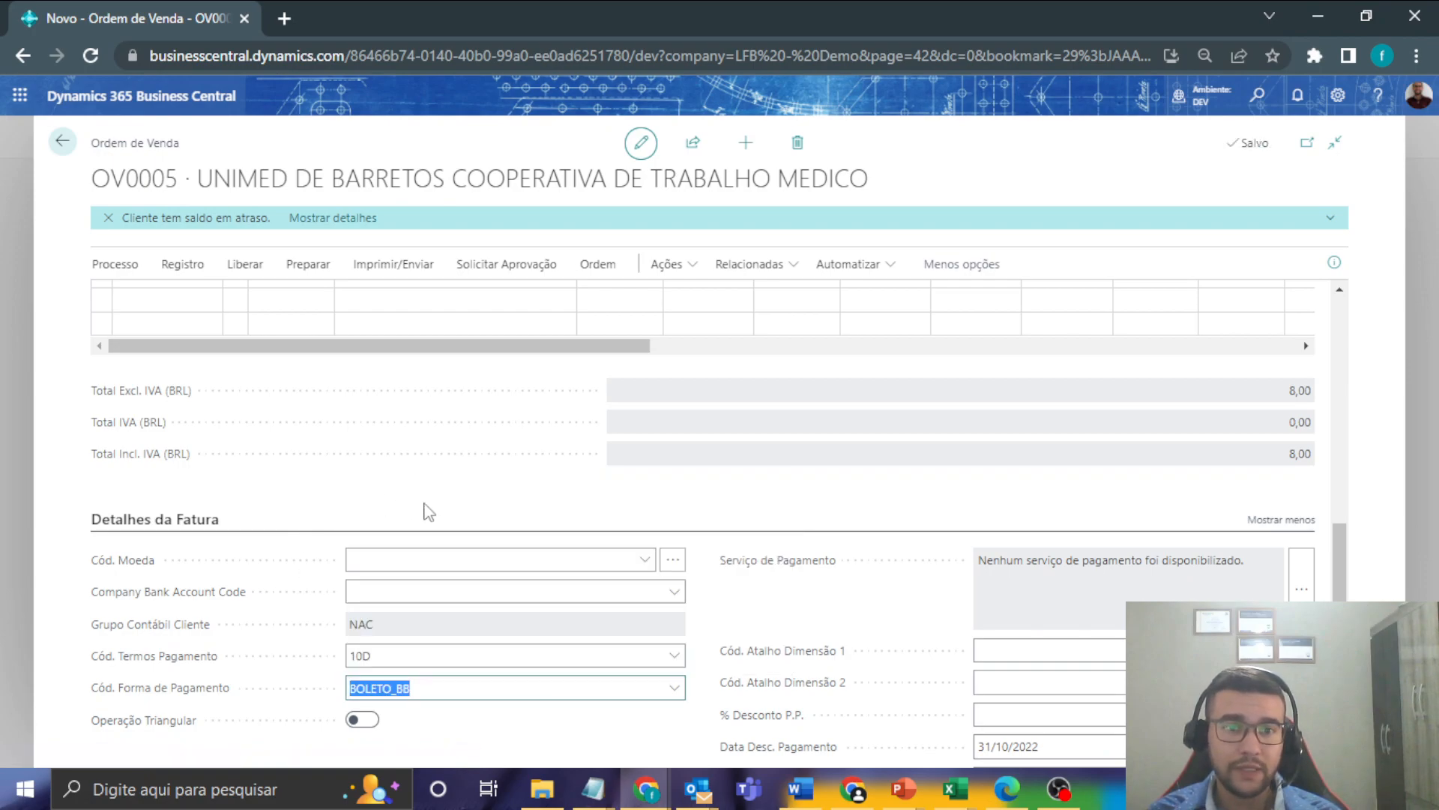
- Check the order's release options and its NF-e data, including the freight and vehicle plate fields under Transporte, and close the form
scroll(423, 525, "up", 6)
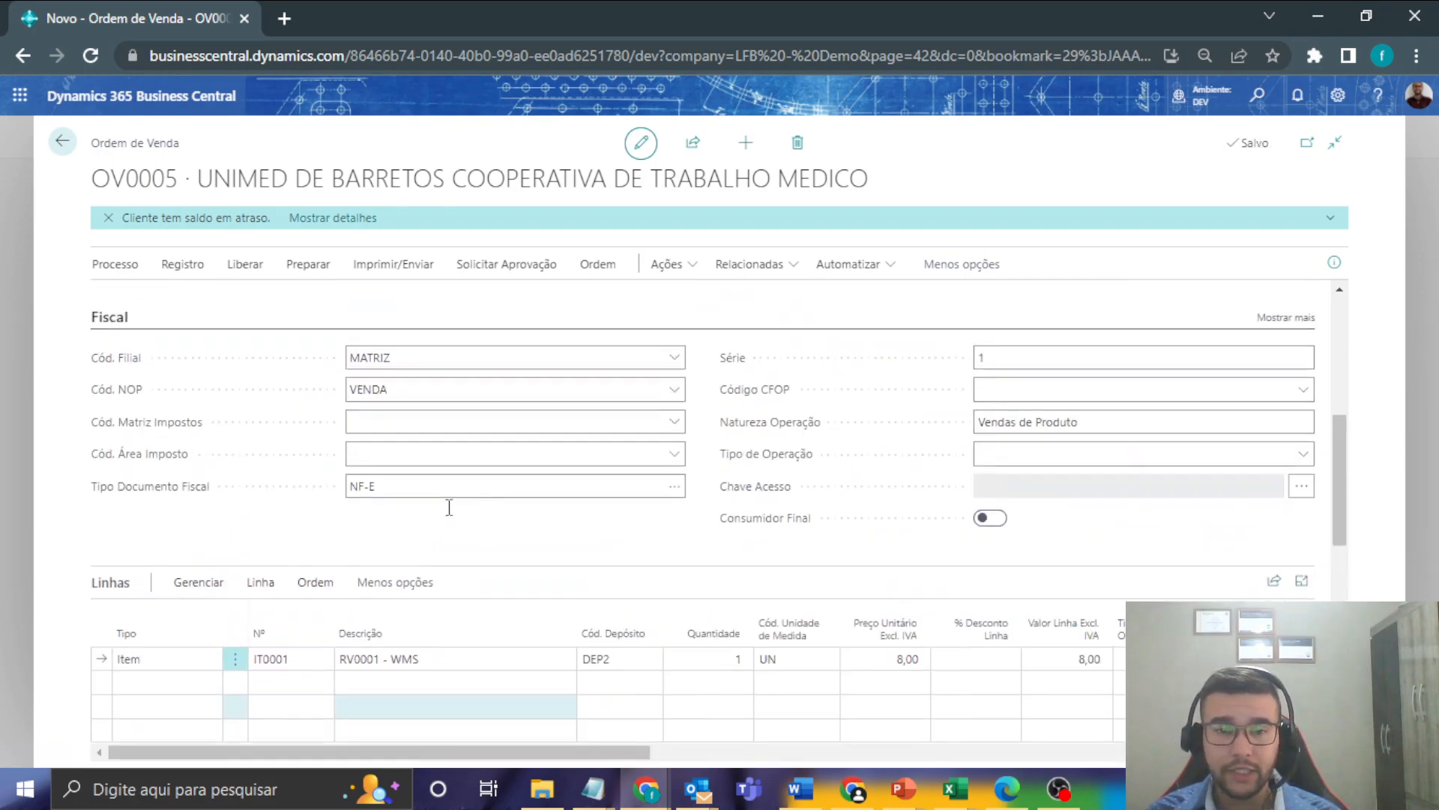
scroll(551, 518, "down", 1)
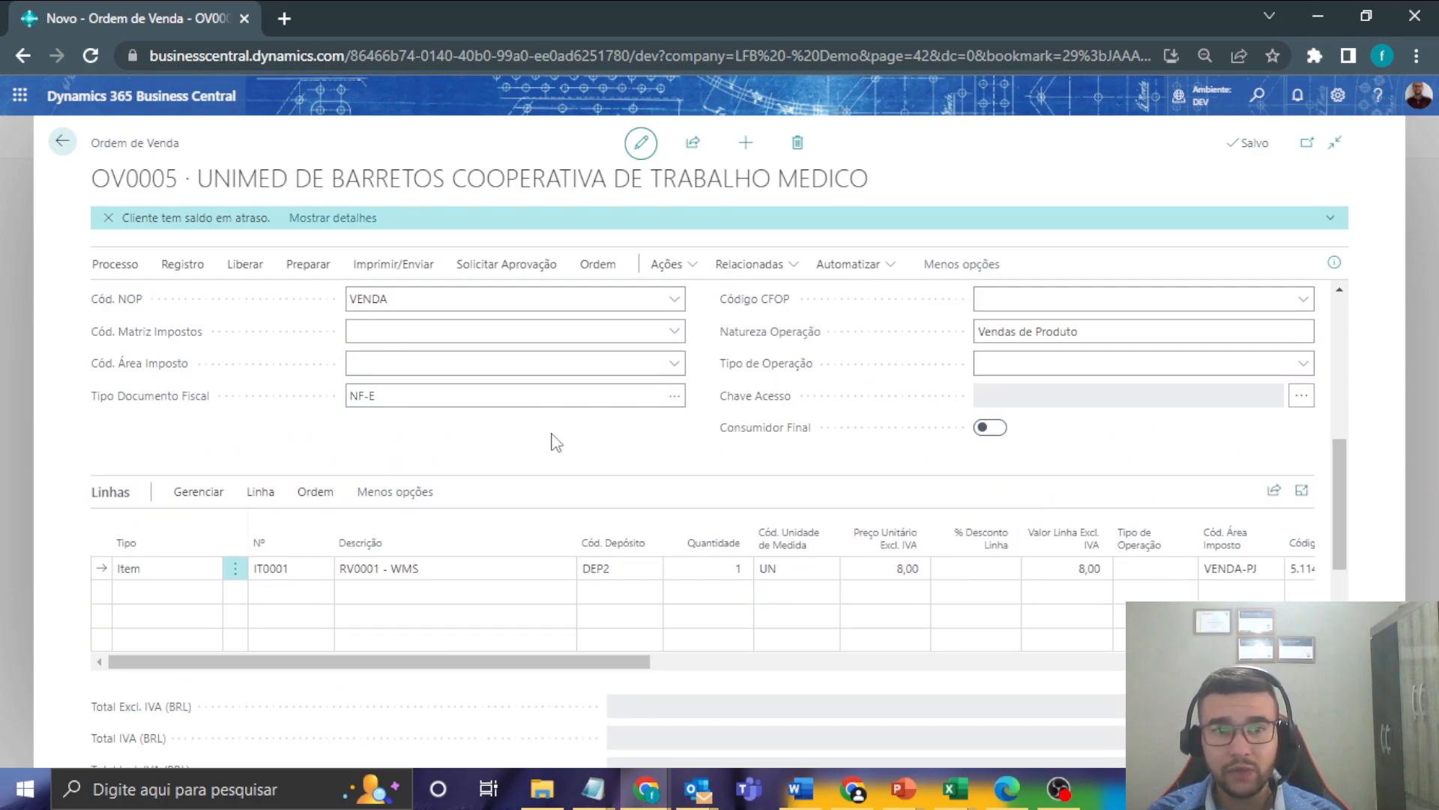
left_click(232, 266)
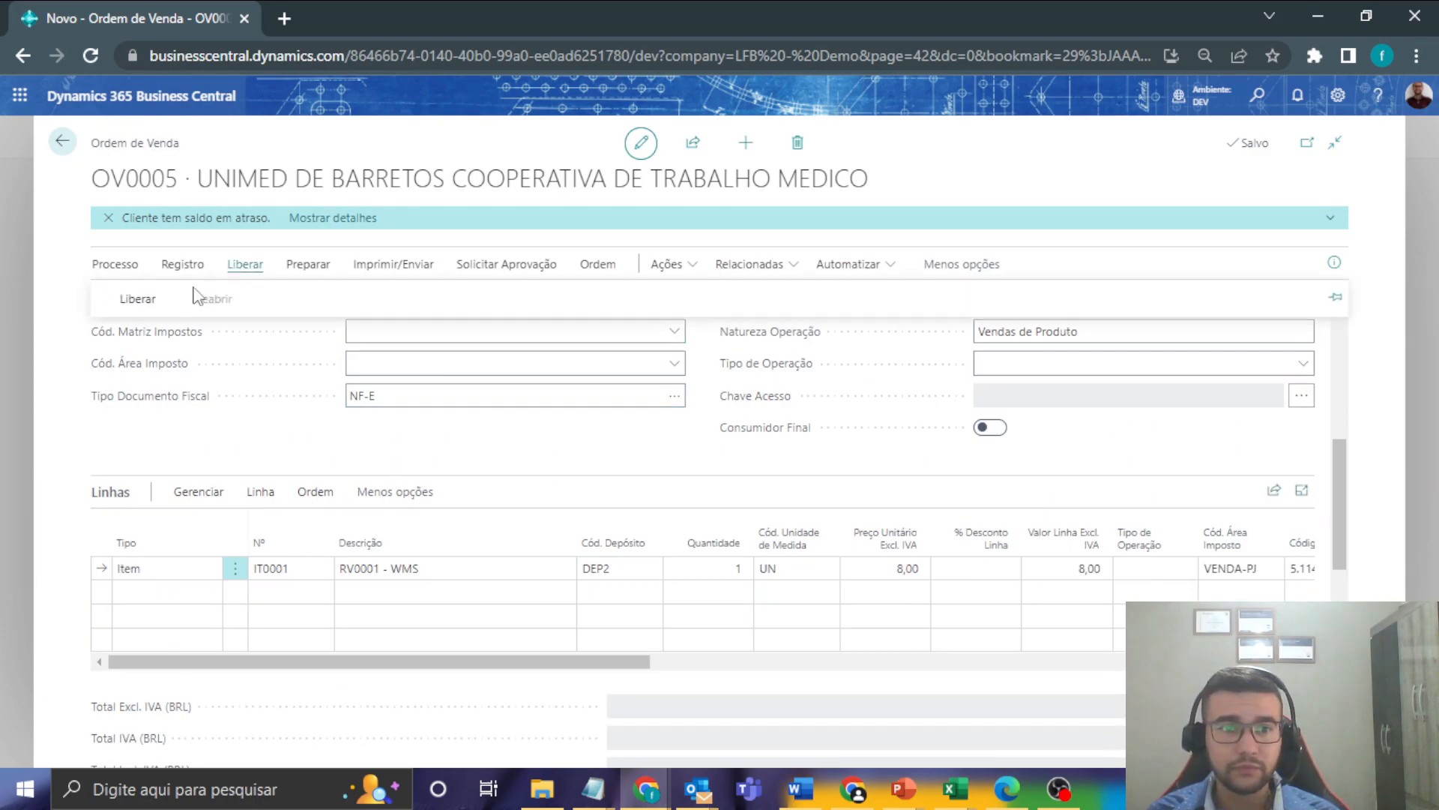
left_click(1334, 263)
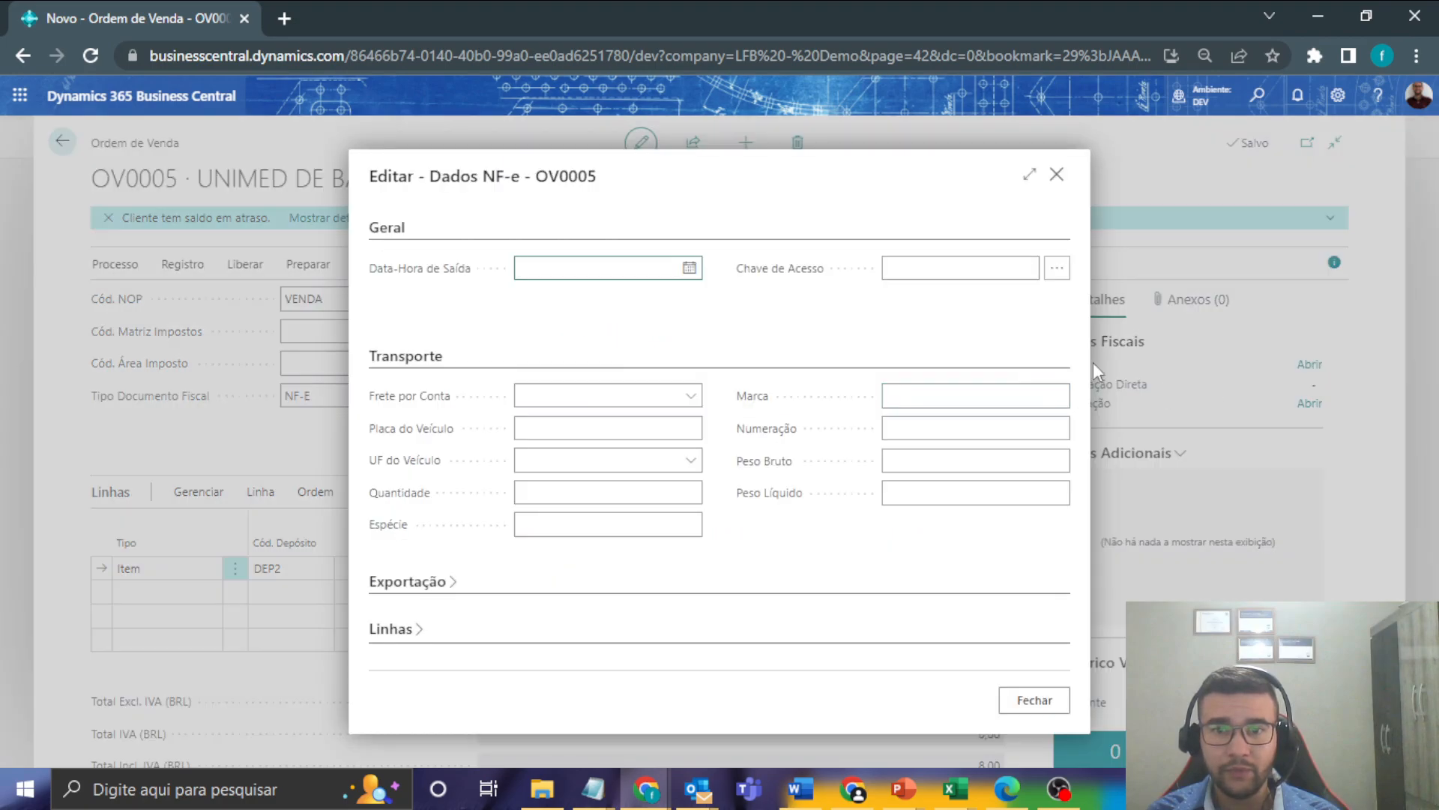
left_click(622, 399)
left_click(594, 435)
left_click(1023, 701)
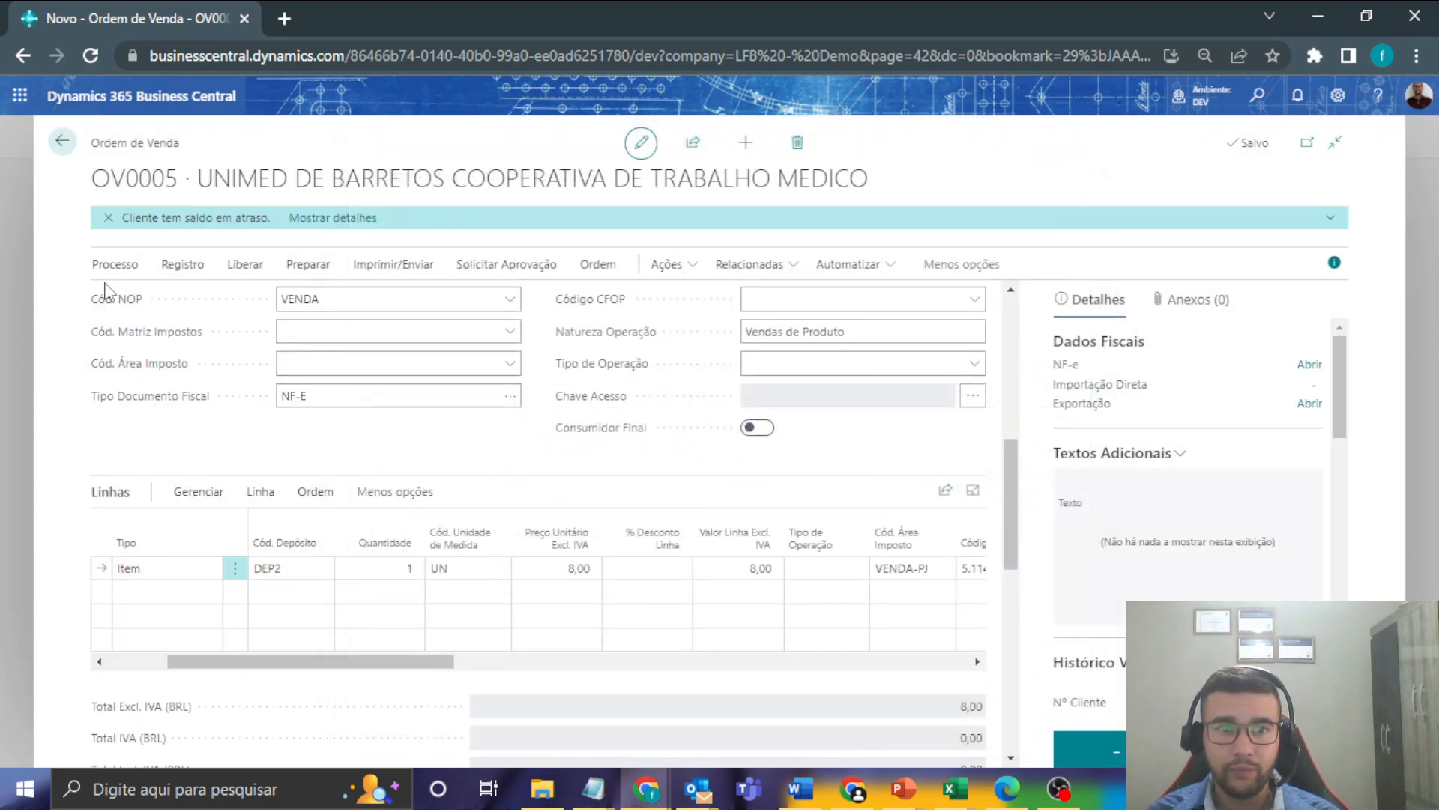
- Create a warehouse shipment (Remessa Armazém) from the open sales order
left_click_drag(96, 178, 180, 179)
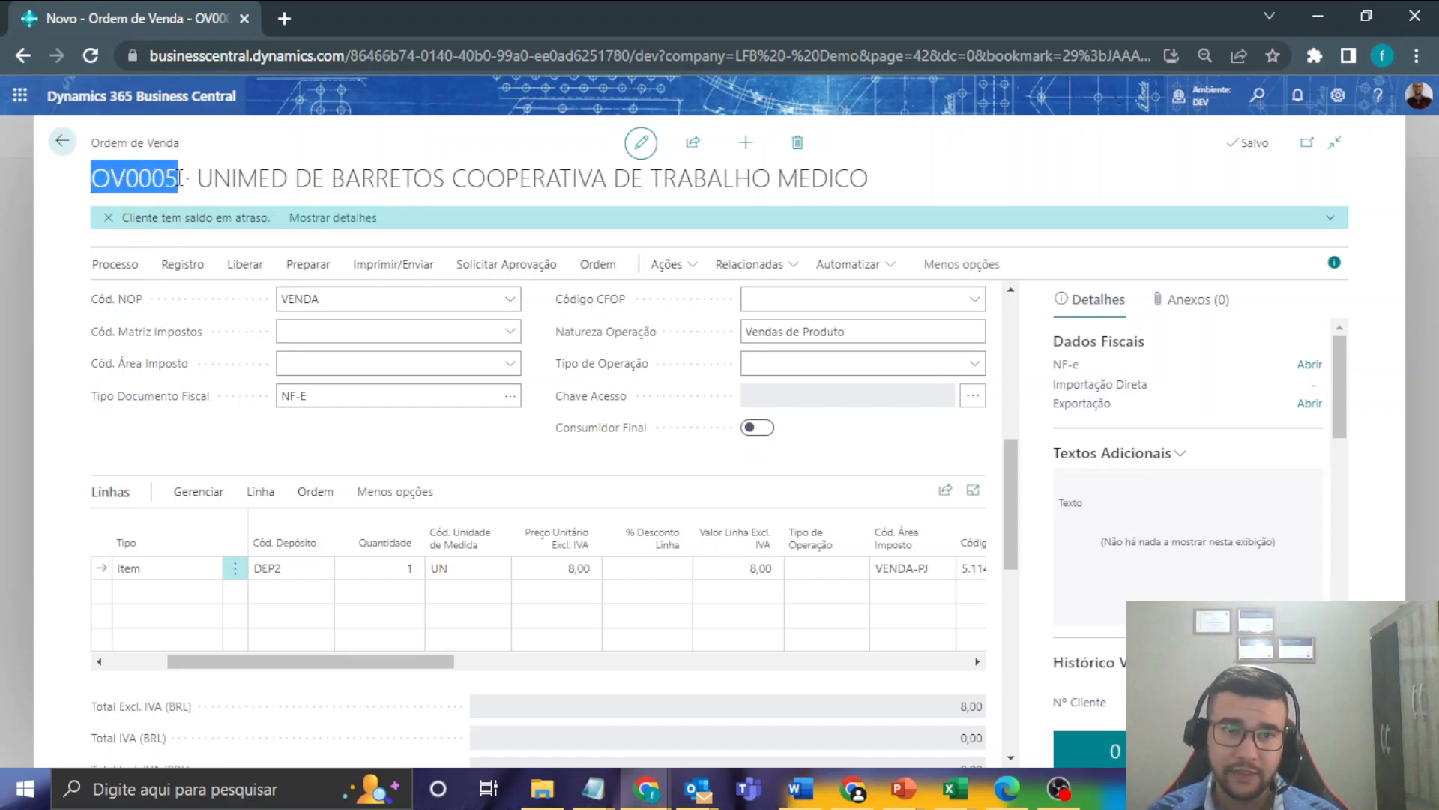
left_click(109, 264)
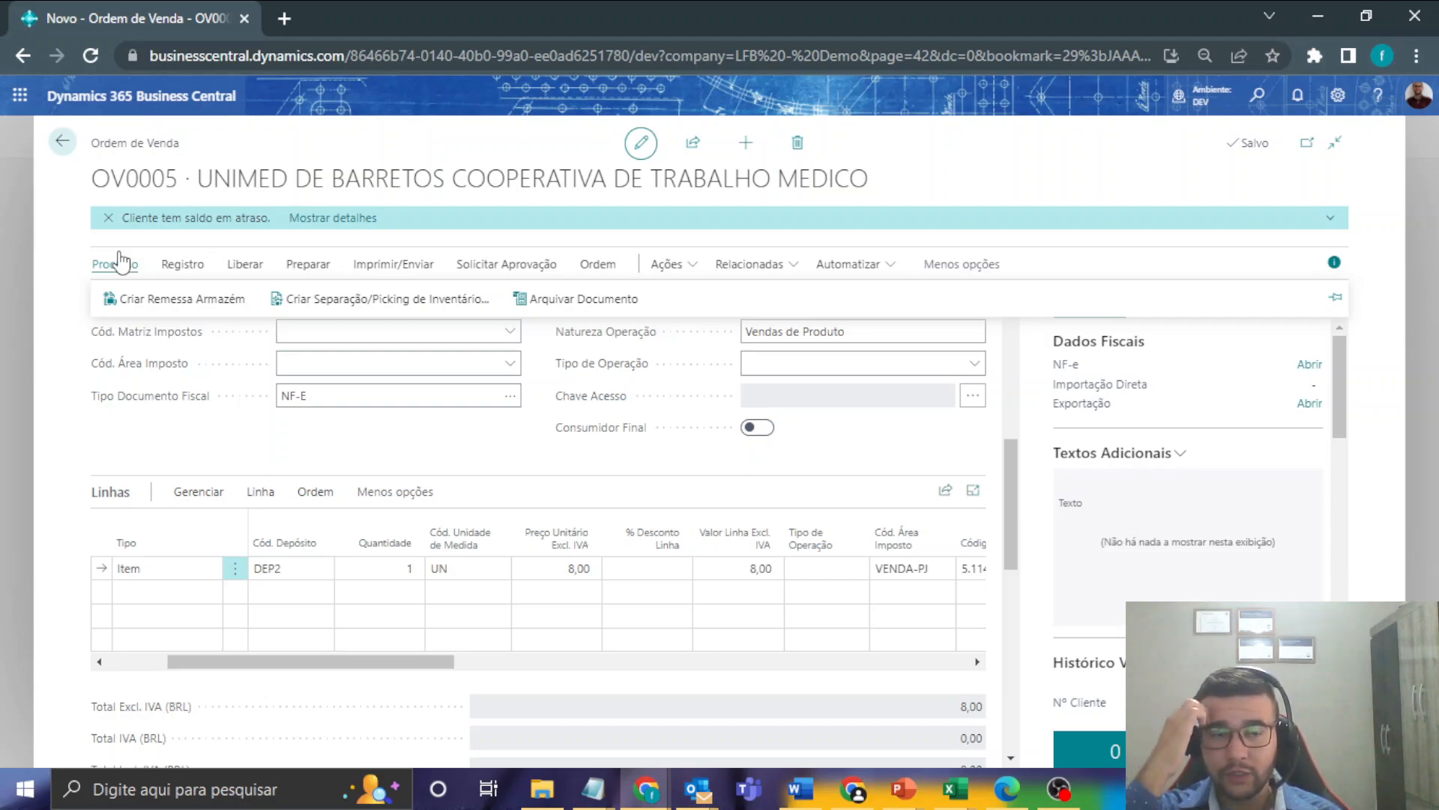
left_click(126, 309)
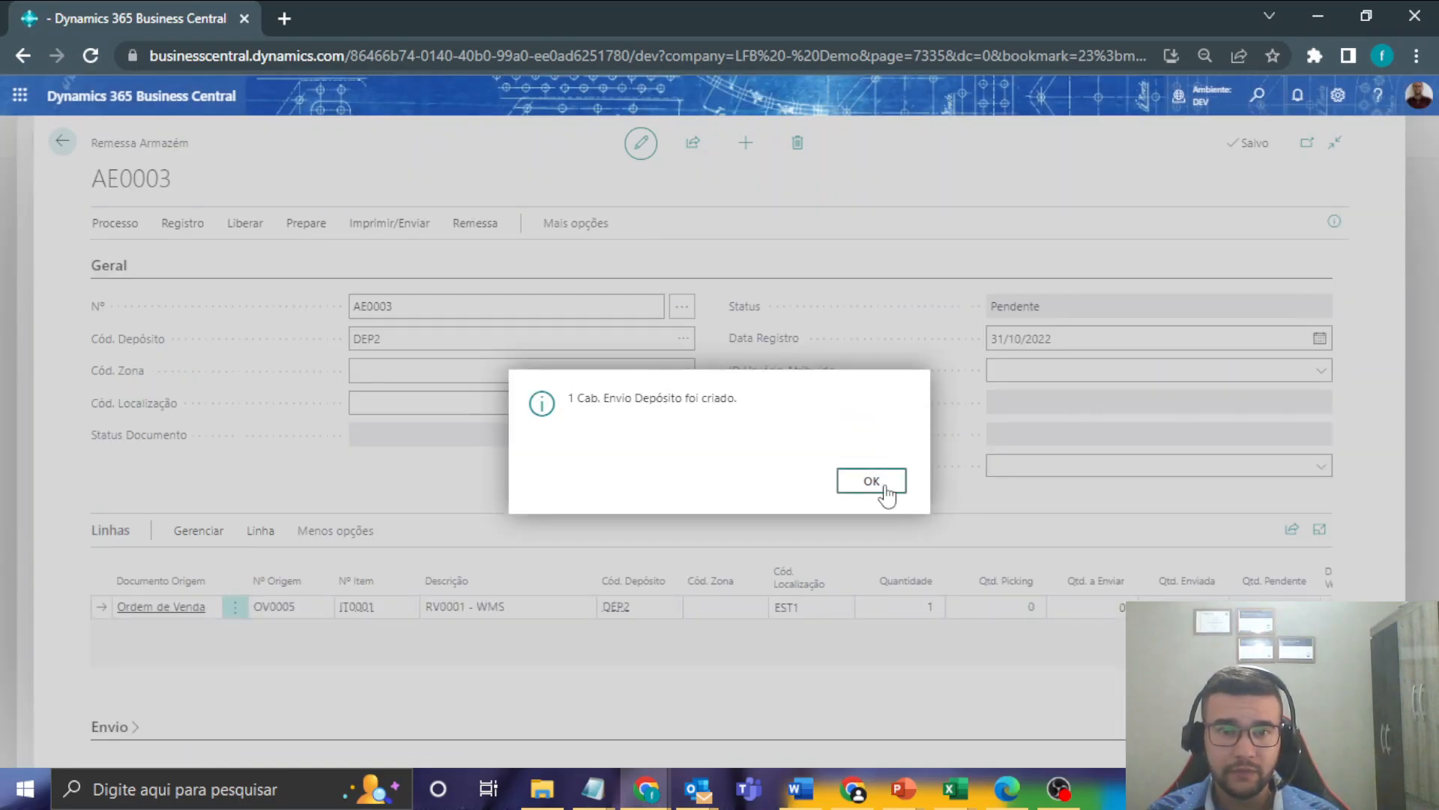
left_click(871, 481)
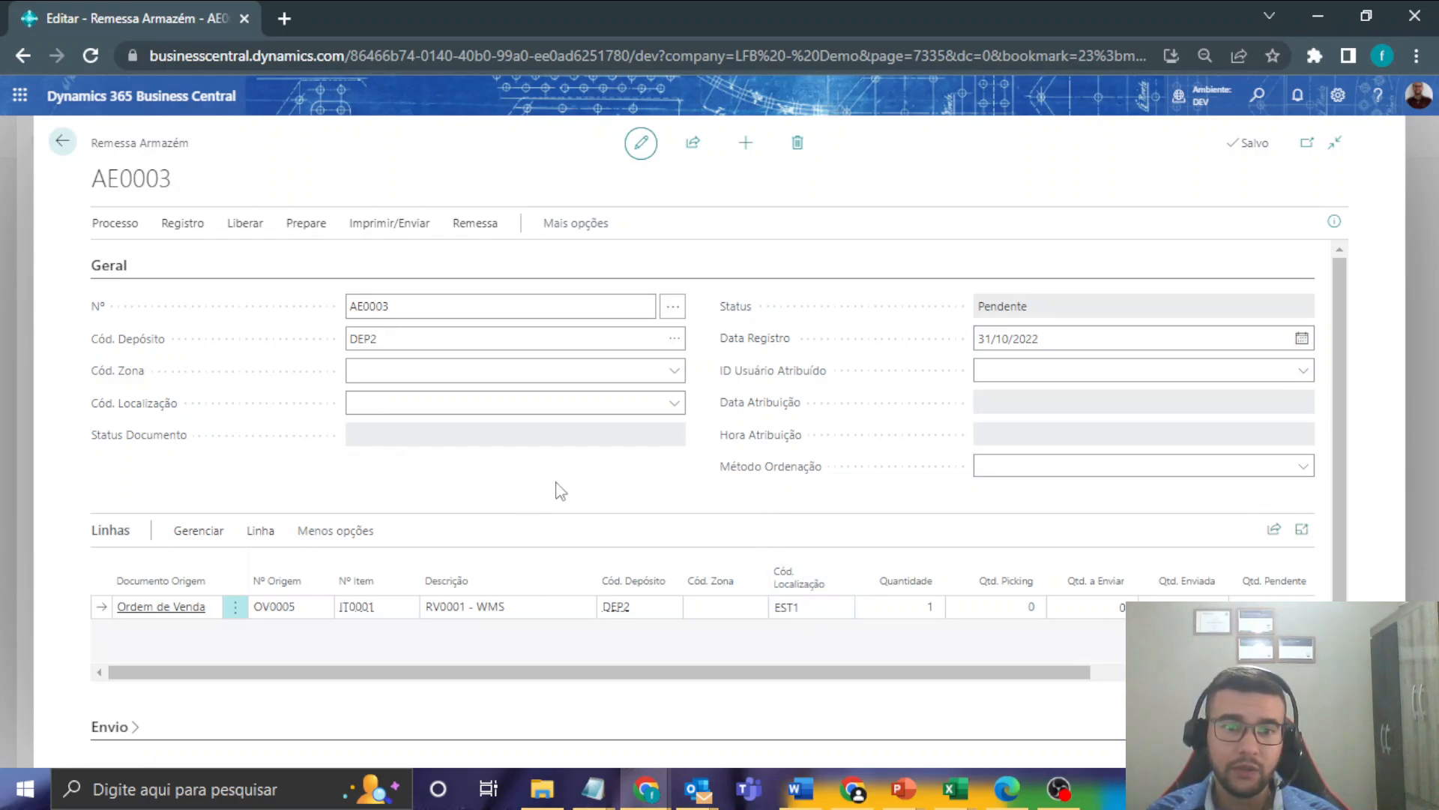
- Set the Cód. Localização of the shipment line for item IT0001 to EXP
left_click(831, 614)
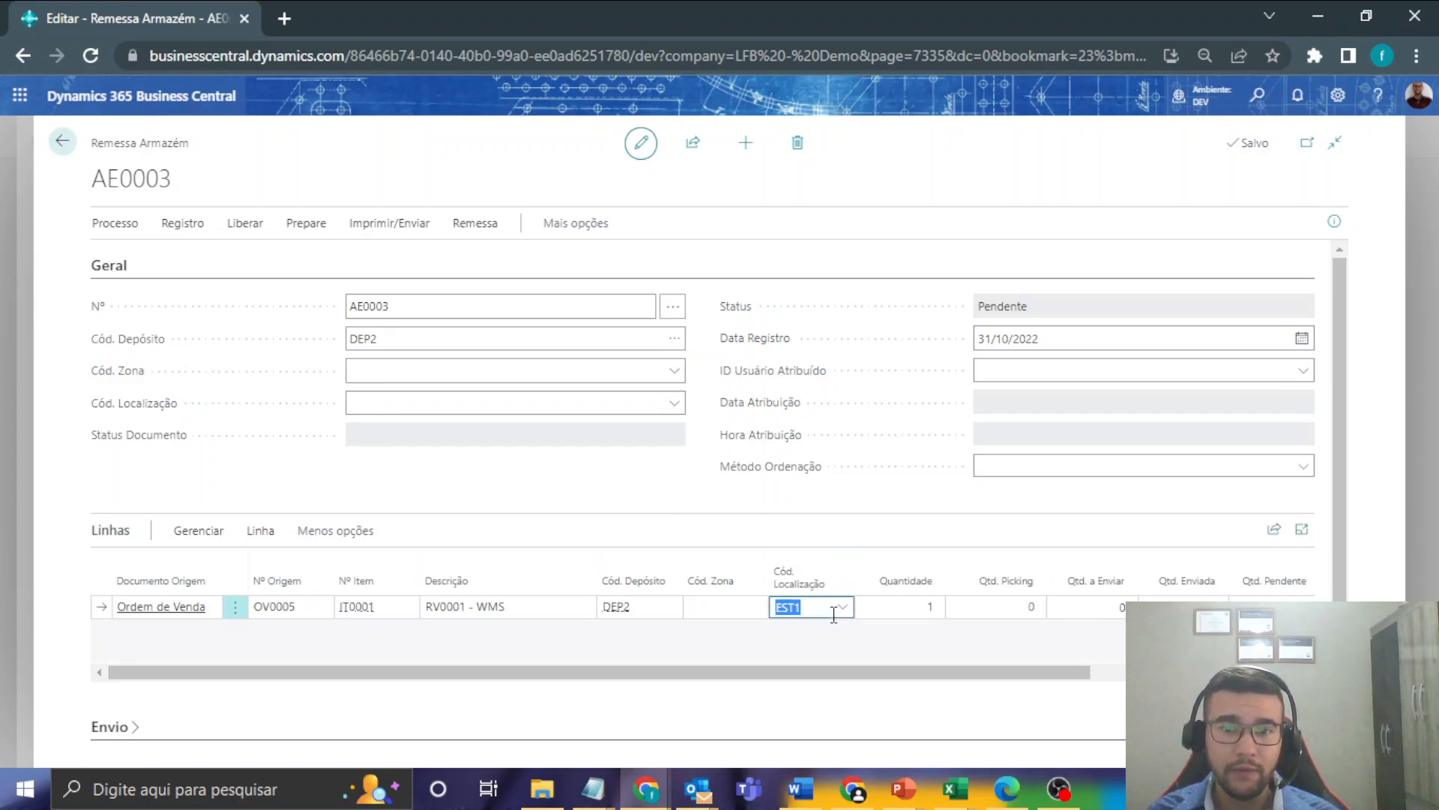
left_click(841, 609)
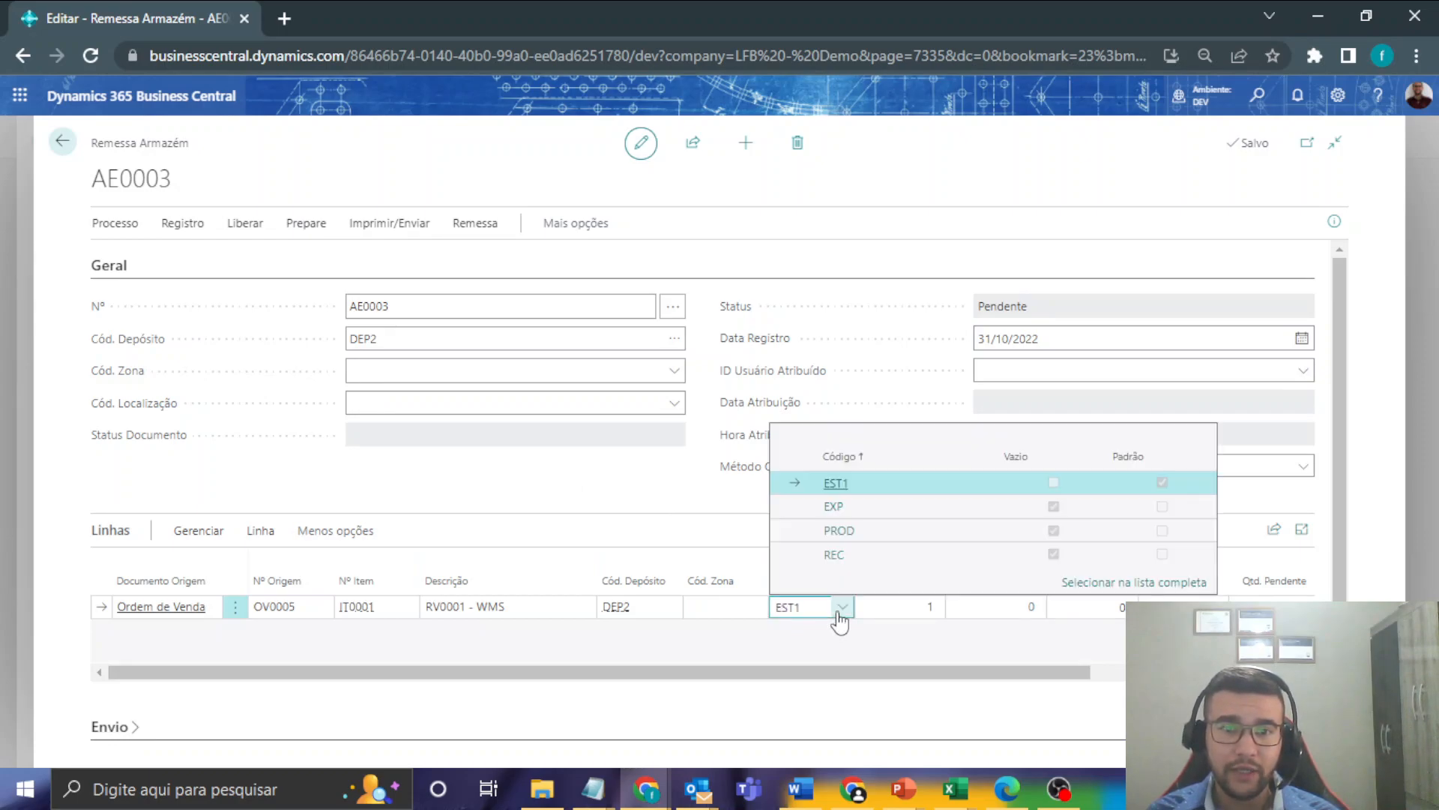
left_click(860, 515)
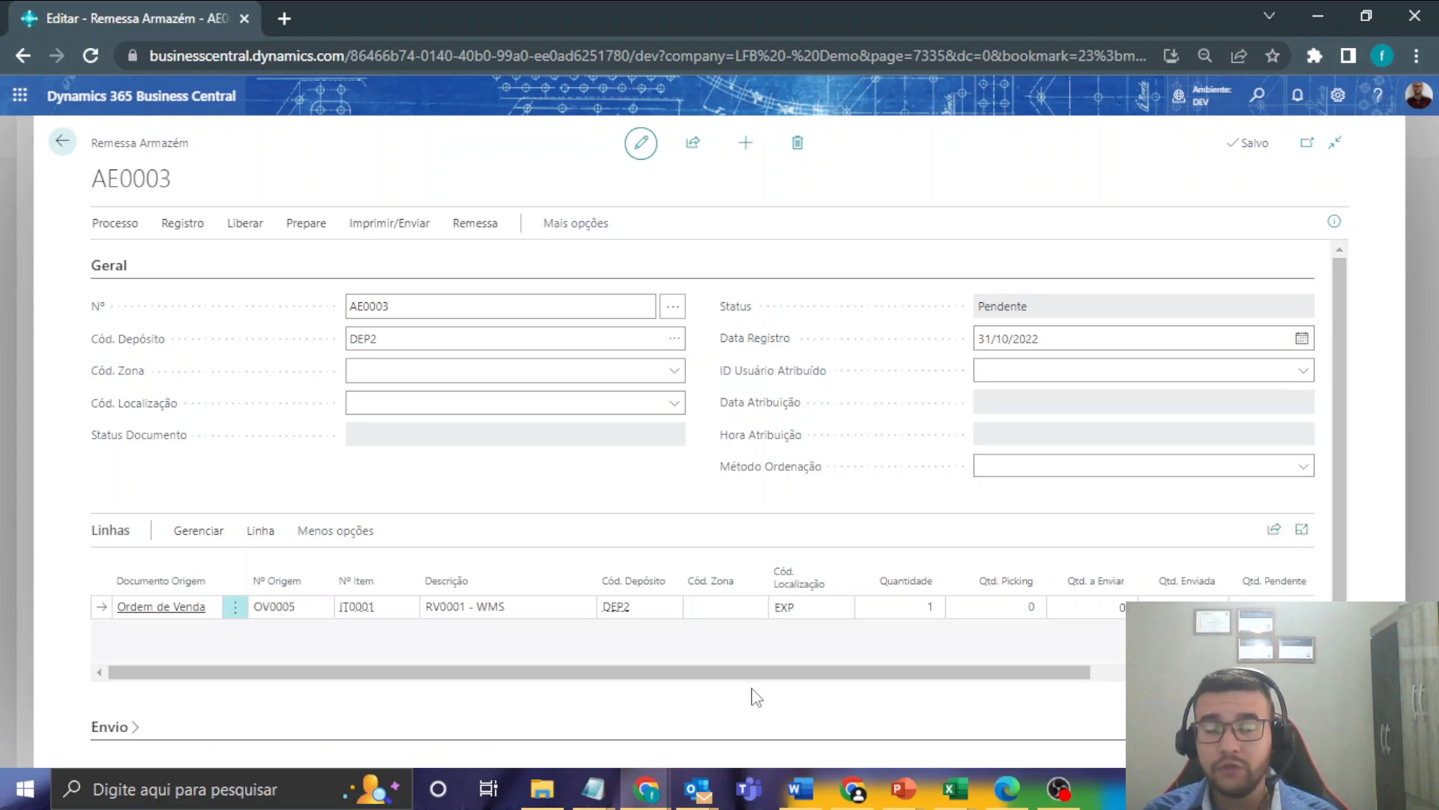
left_click(833, 611)
left_click(842, 608)
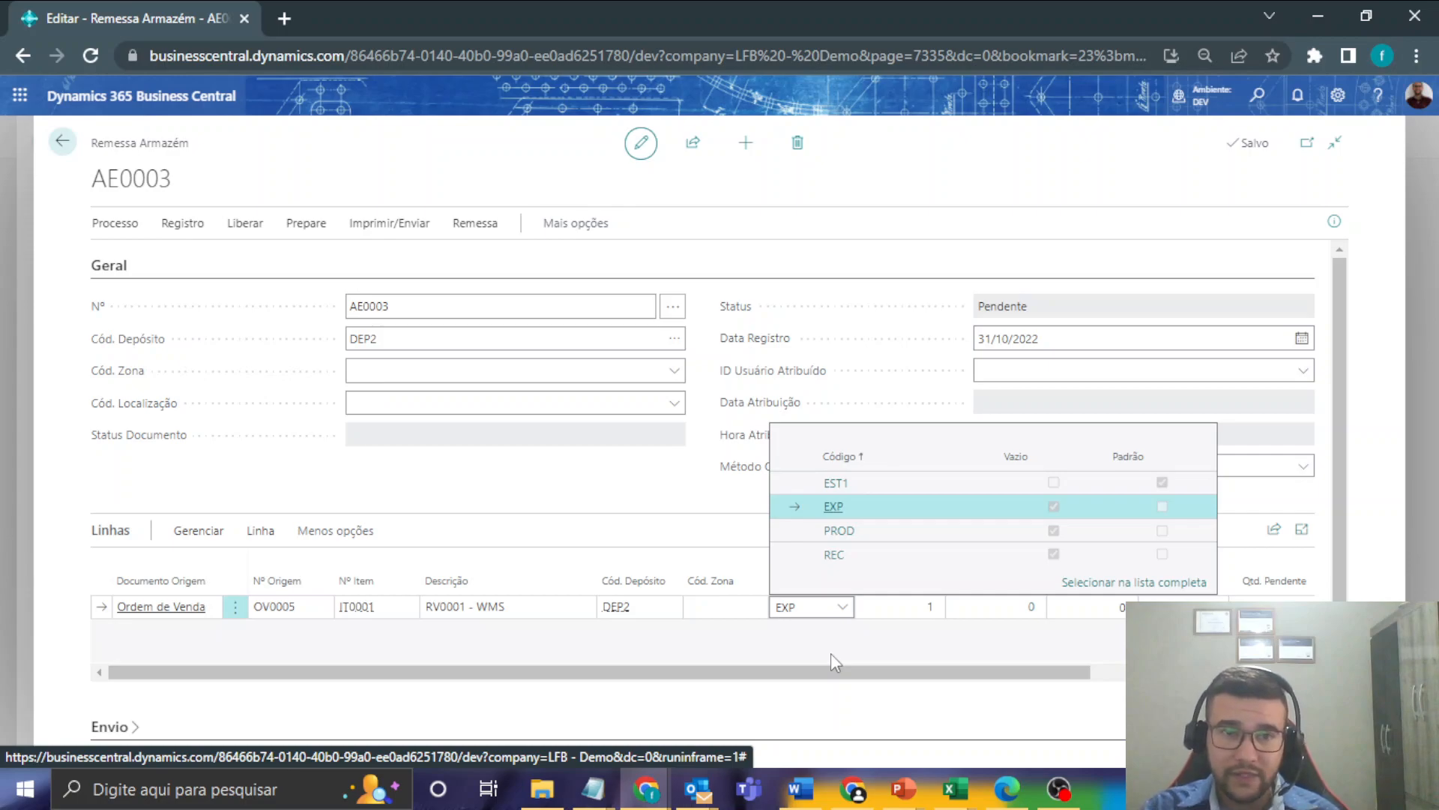
left_click(866, 517)
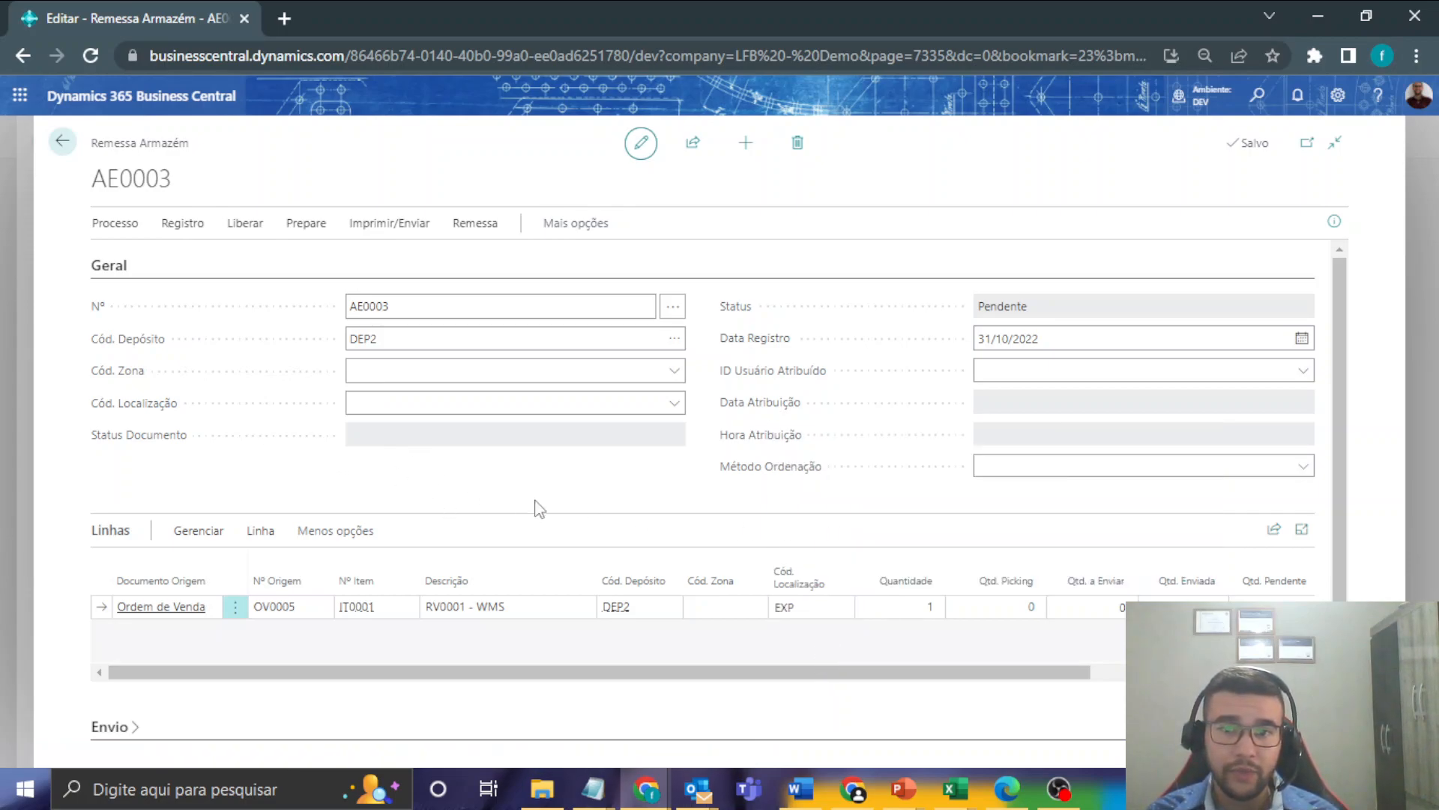
- Assign the DEP2 warehouse user to the shipment and create its pick with the default options
left_click(1047, 369)
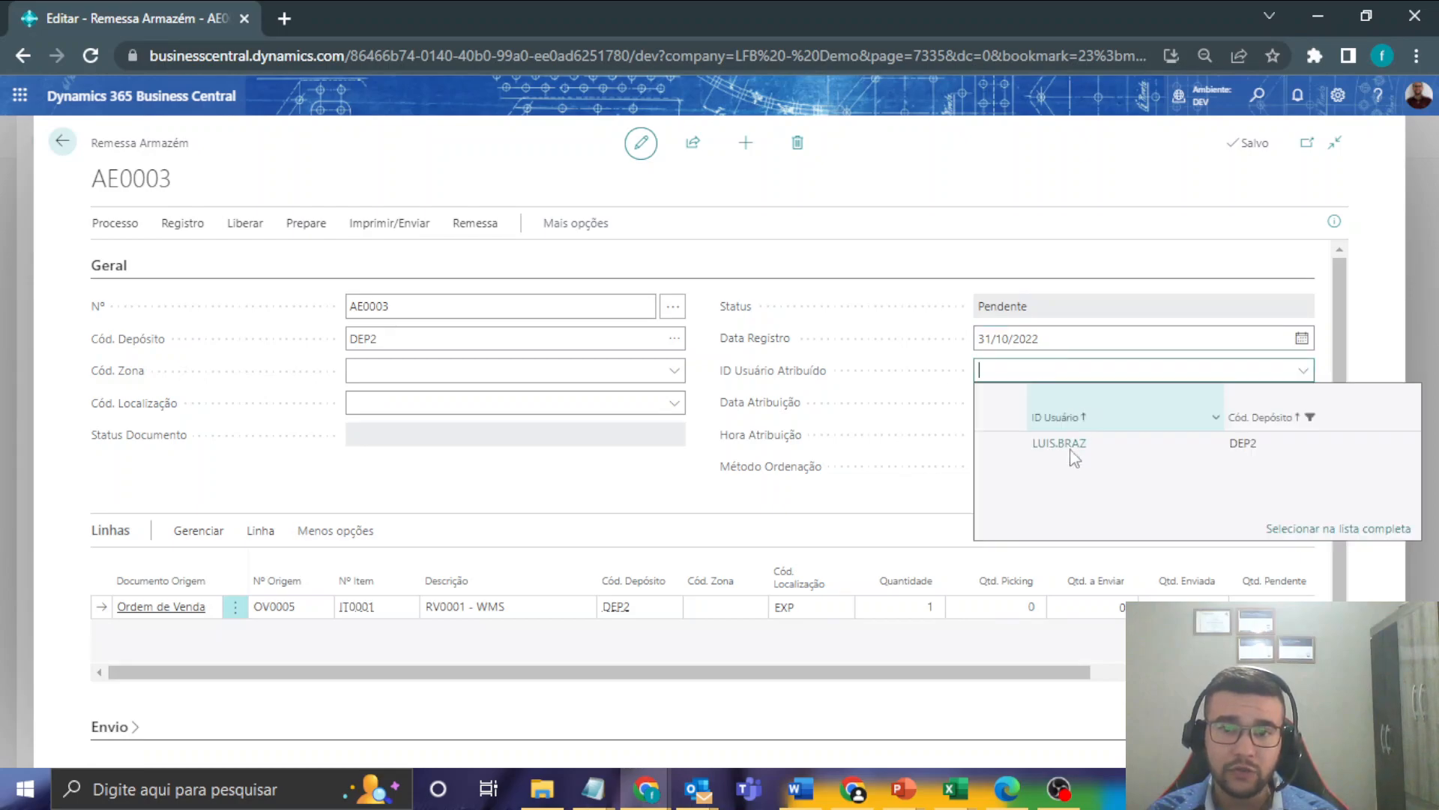
left_click(583, 504)
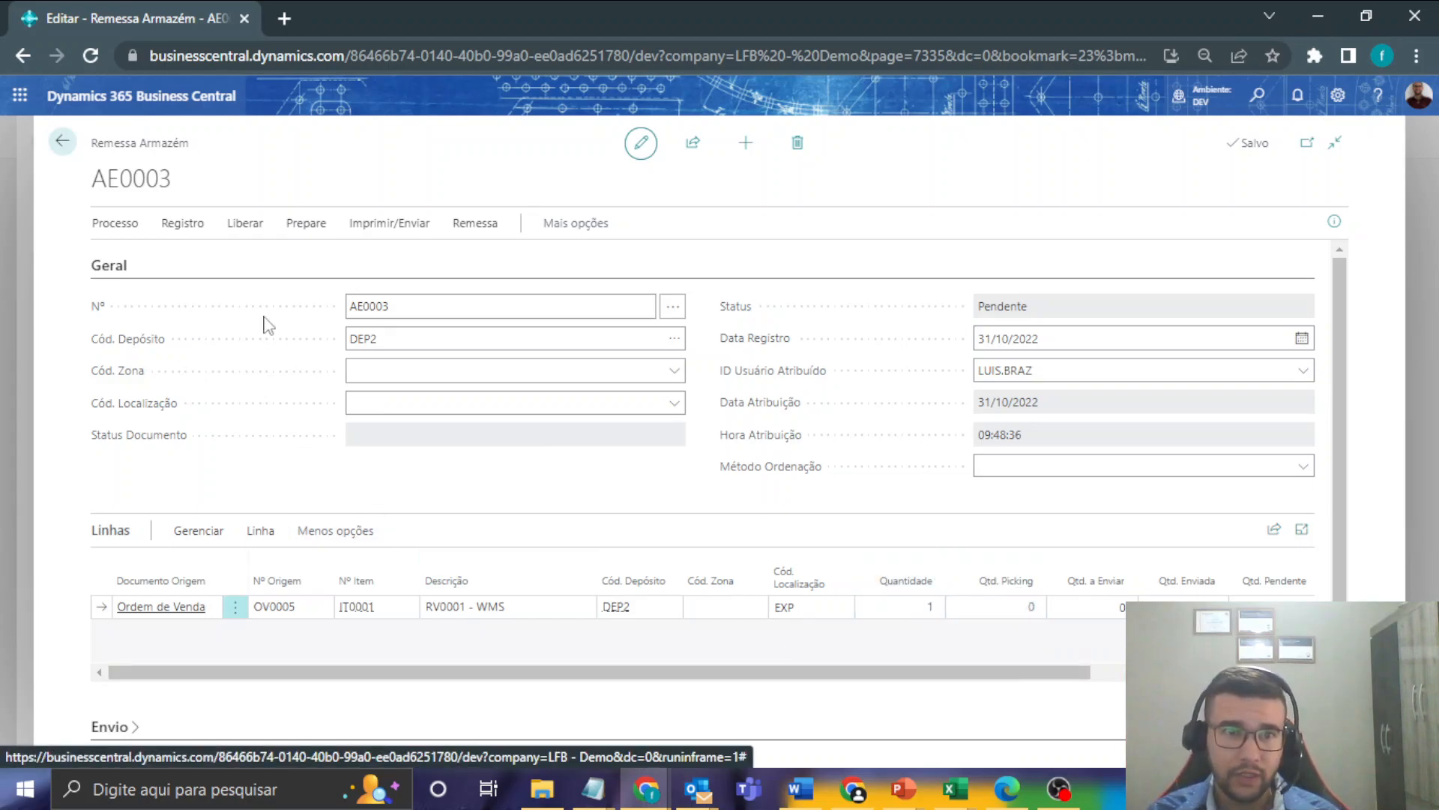
left_click(106, 231)
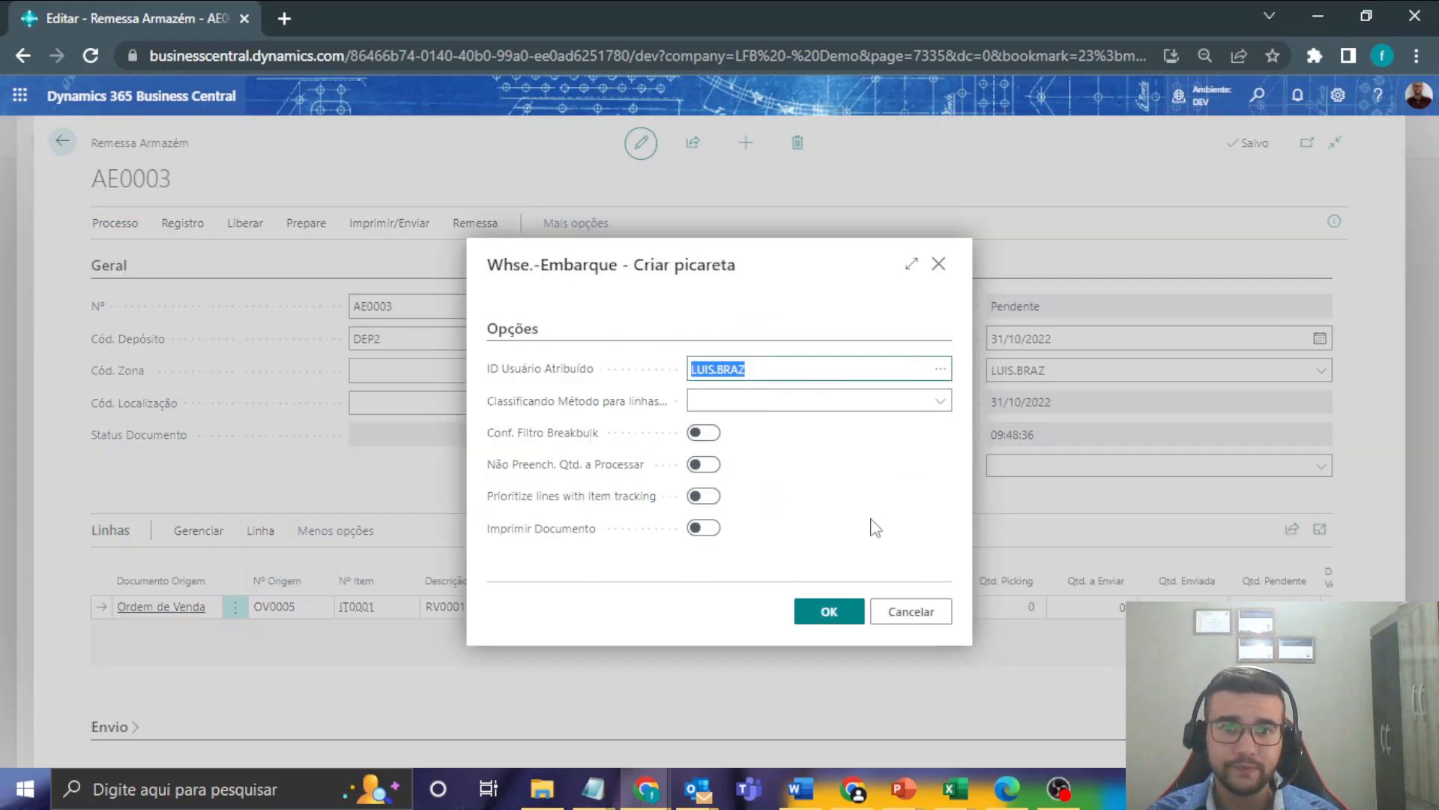
left_click(837, 611)
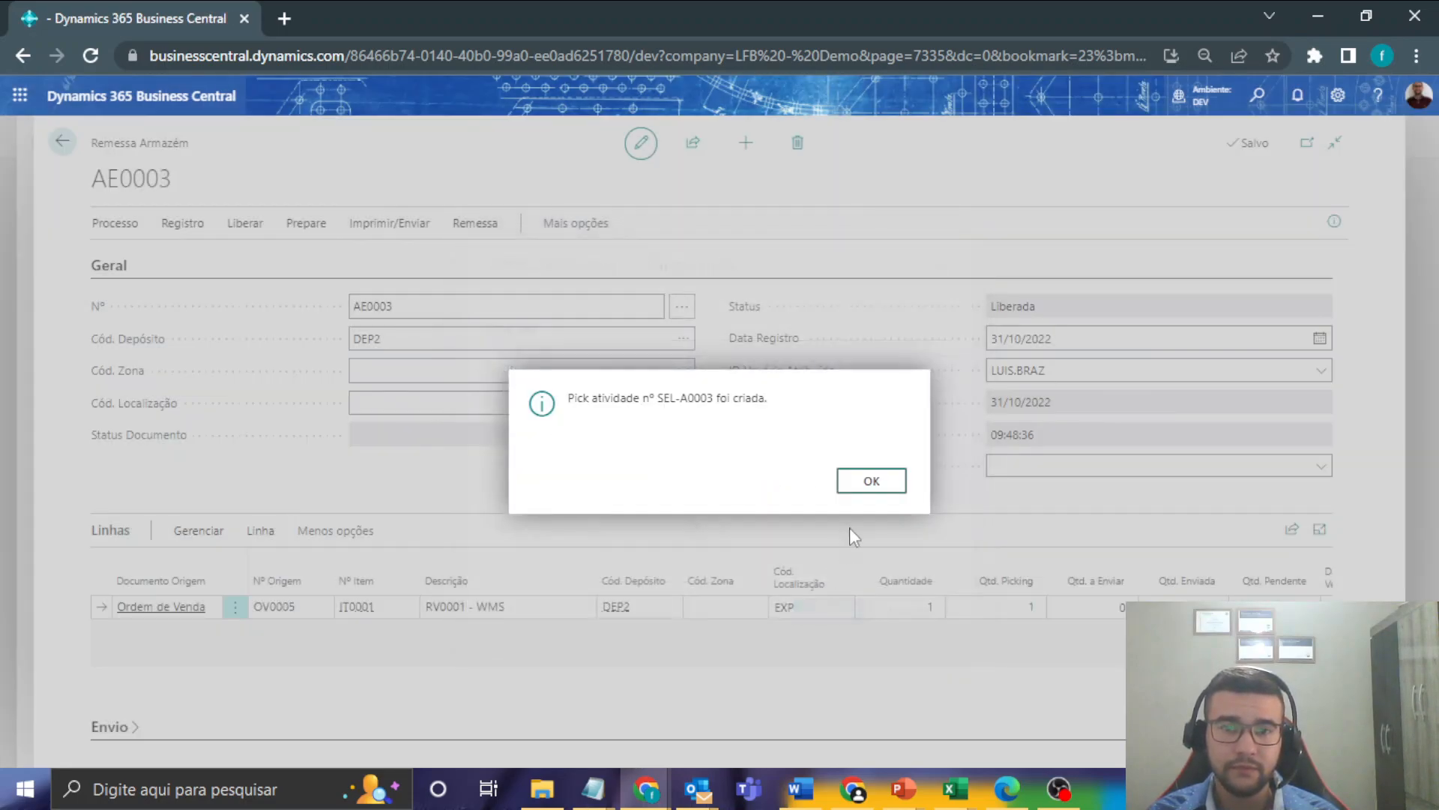
left_click(878, 482)
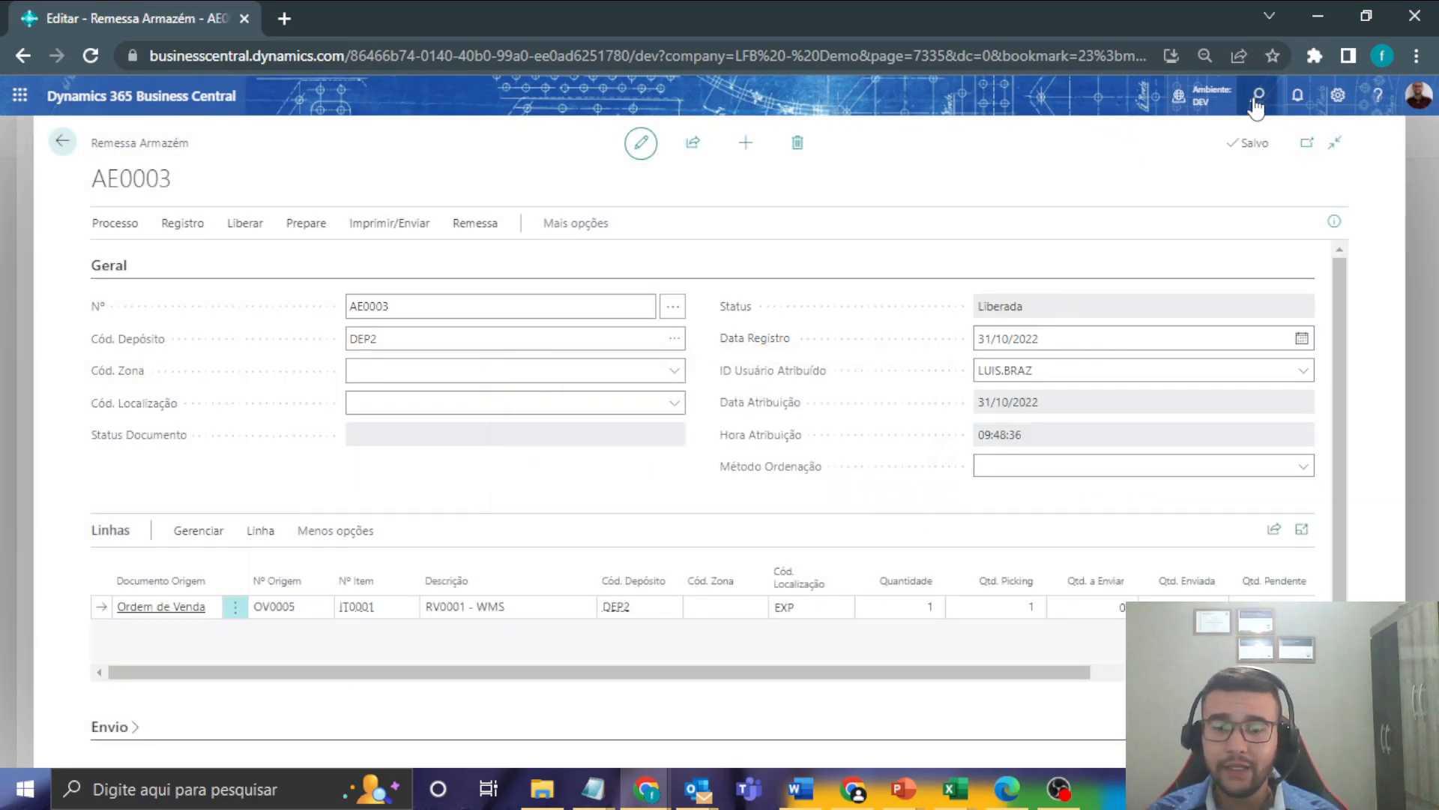
- Search for "pick arm" to reach the Armazém Picks list, and open the DEP2 pick at its Local line's location code
left_click(1258, 96)
type("pick arm")
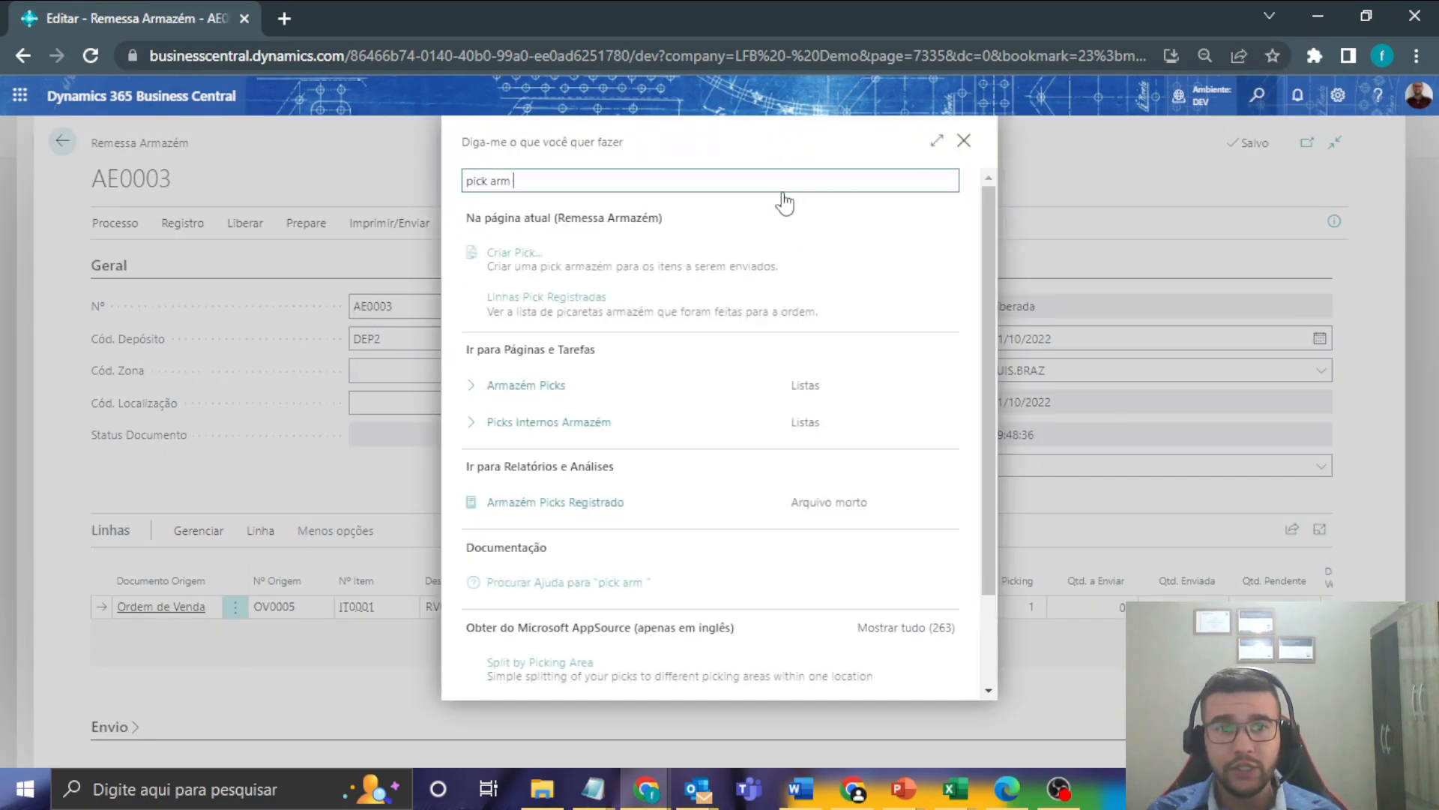
left_click(602, 391)
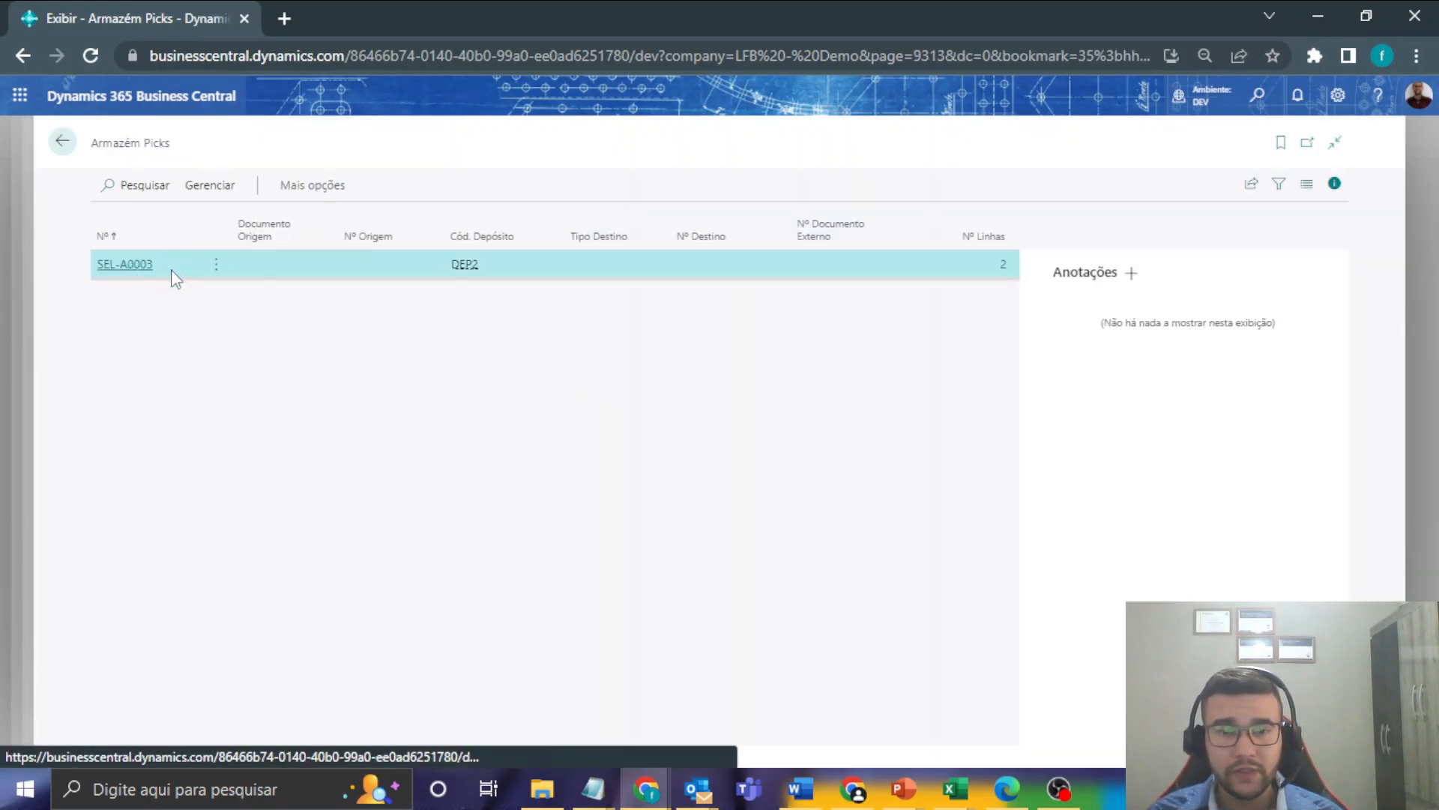
left_click(1334, 183)
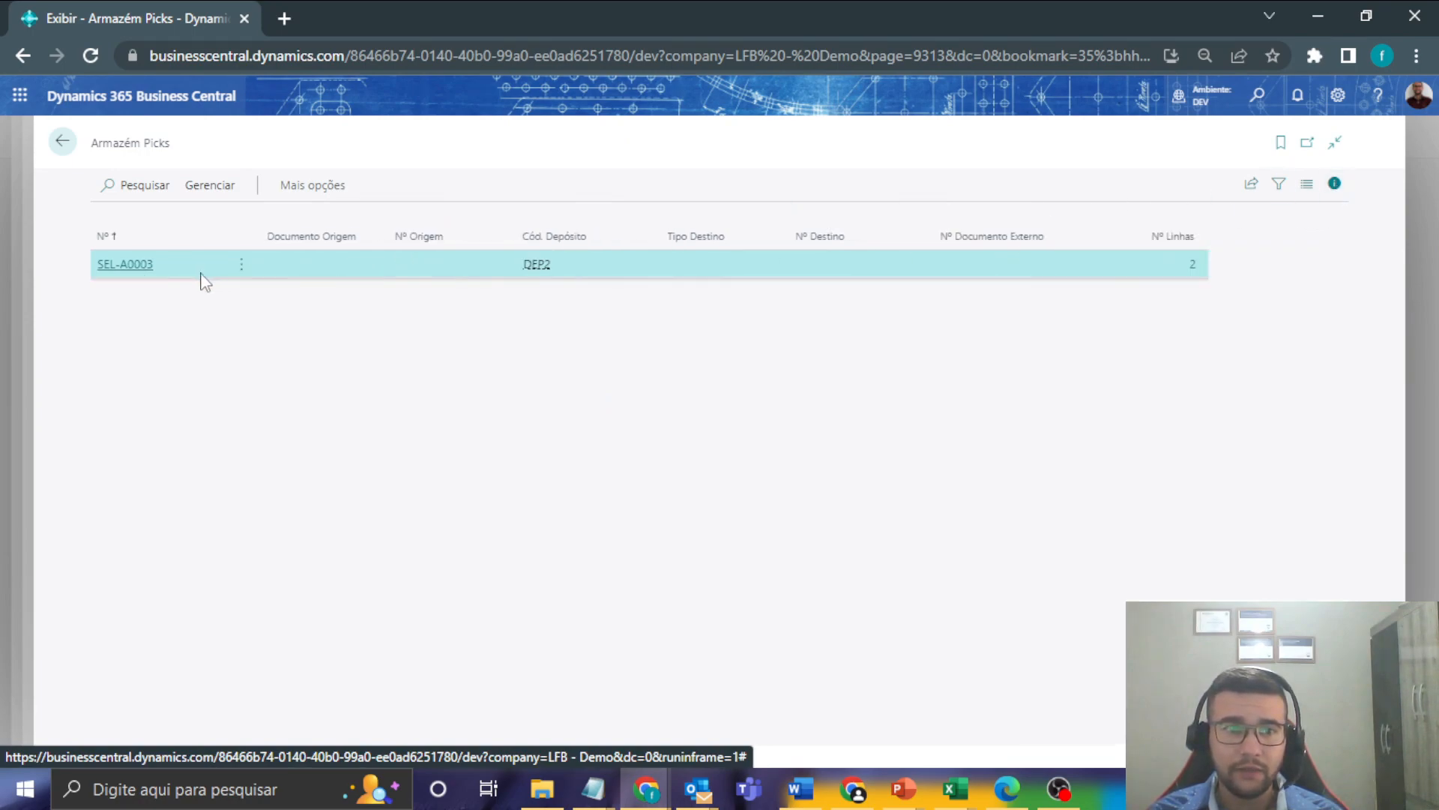
left_click(126, 264)
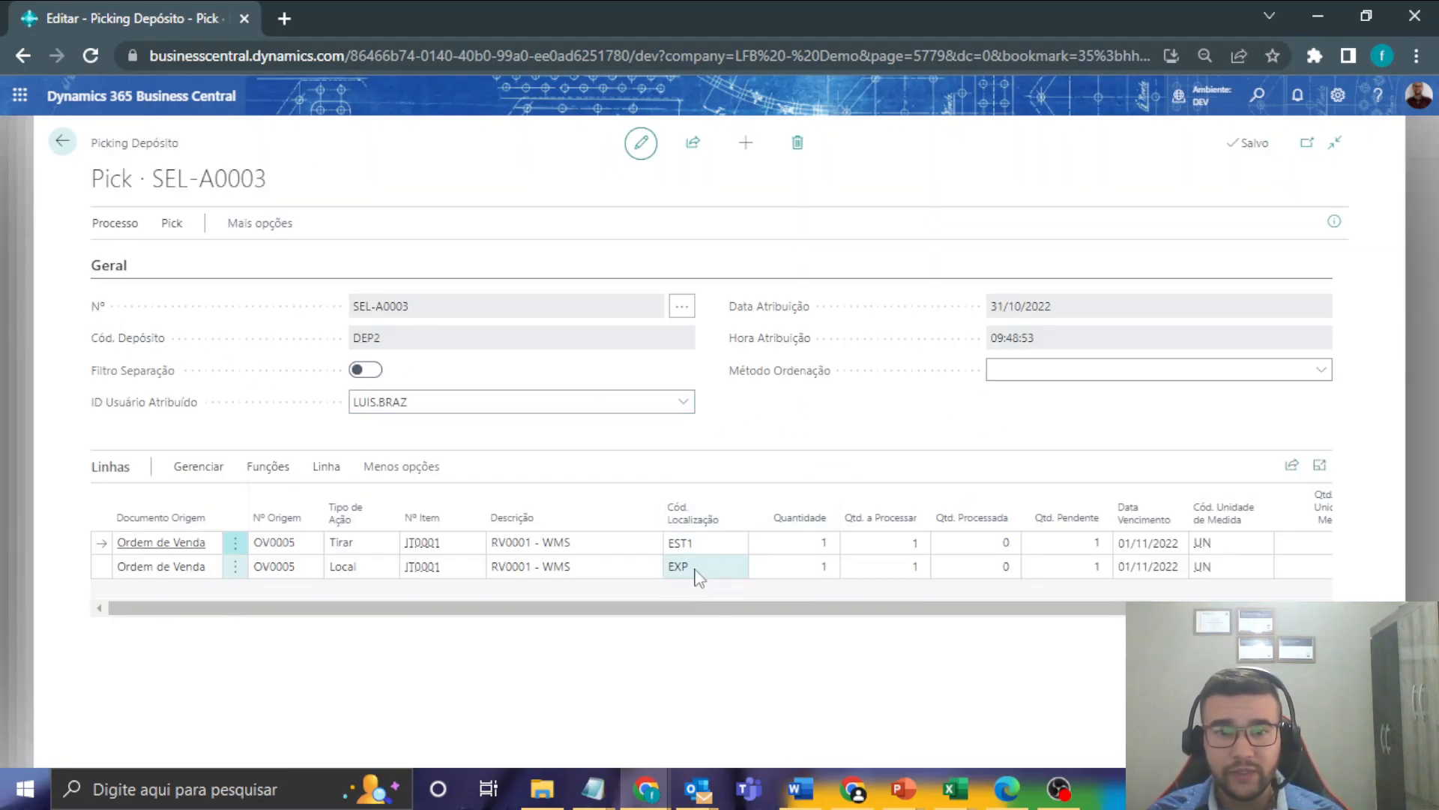
left_click(721, 570)
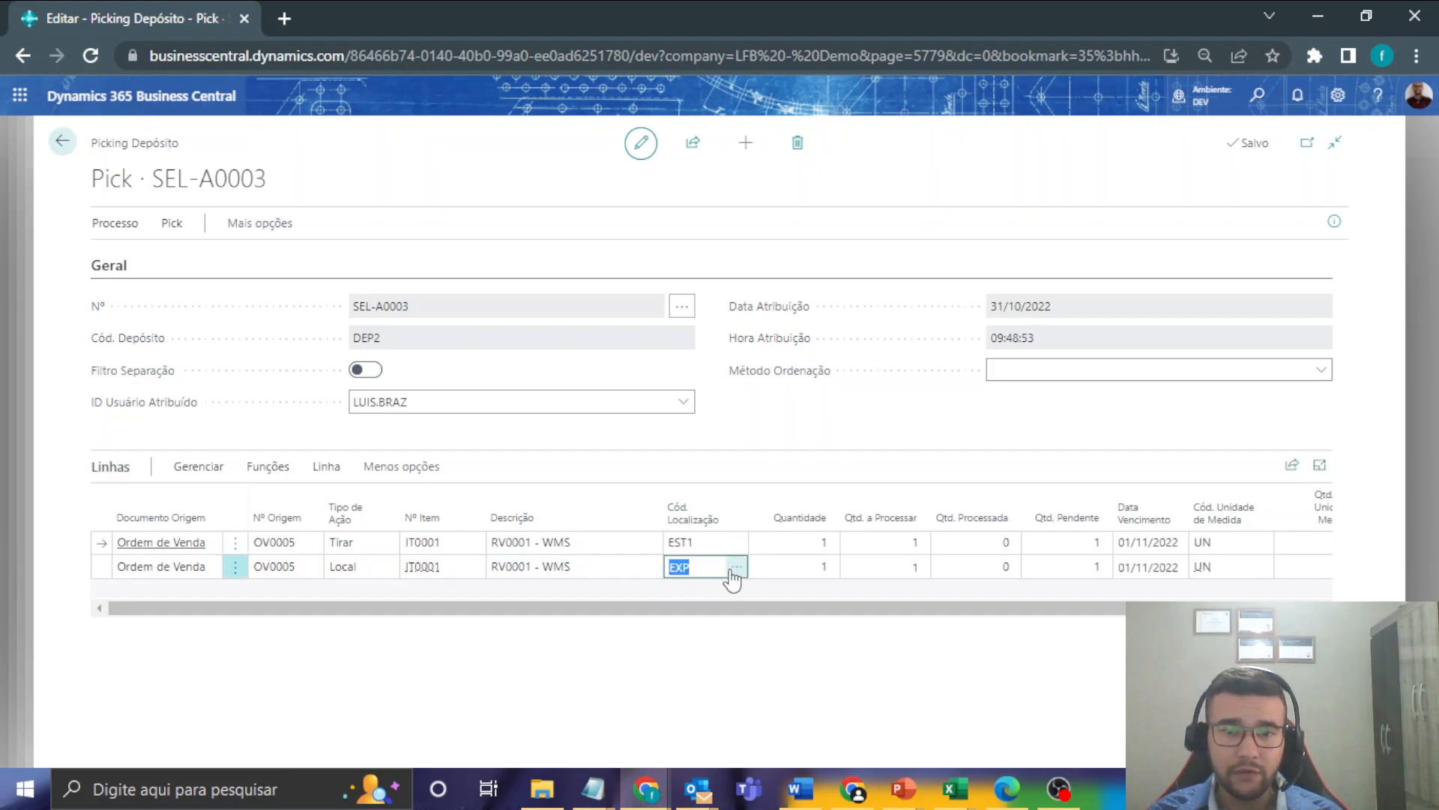
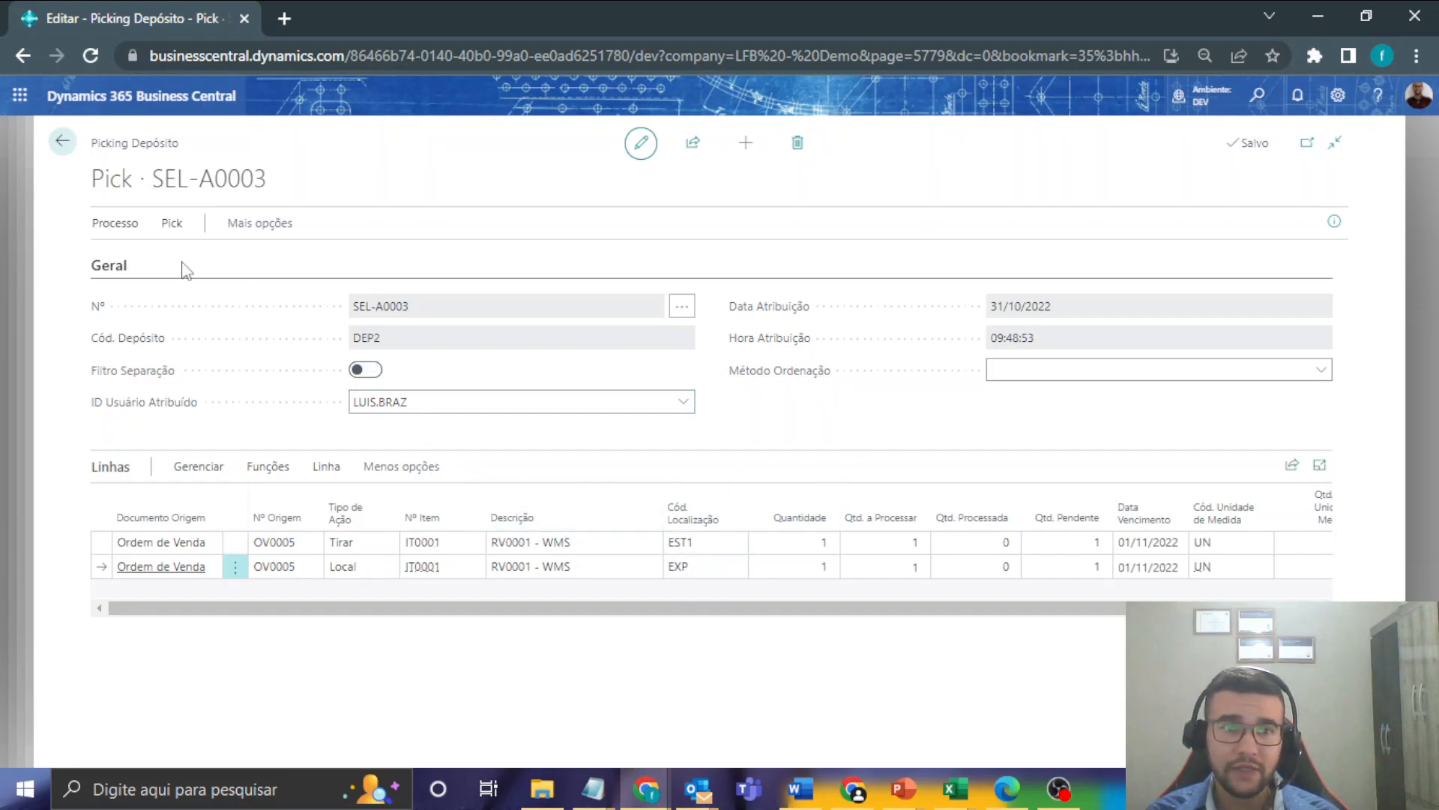
- Personalize the pick lines by adding the Nº Série and Nº Lote fields after Cód. Localização, and refresh the session
left_click(115, 223)
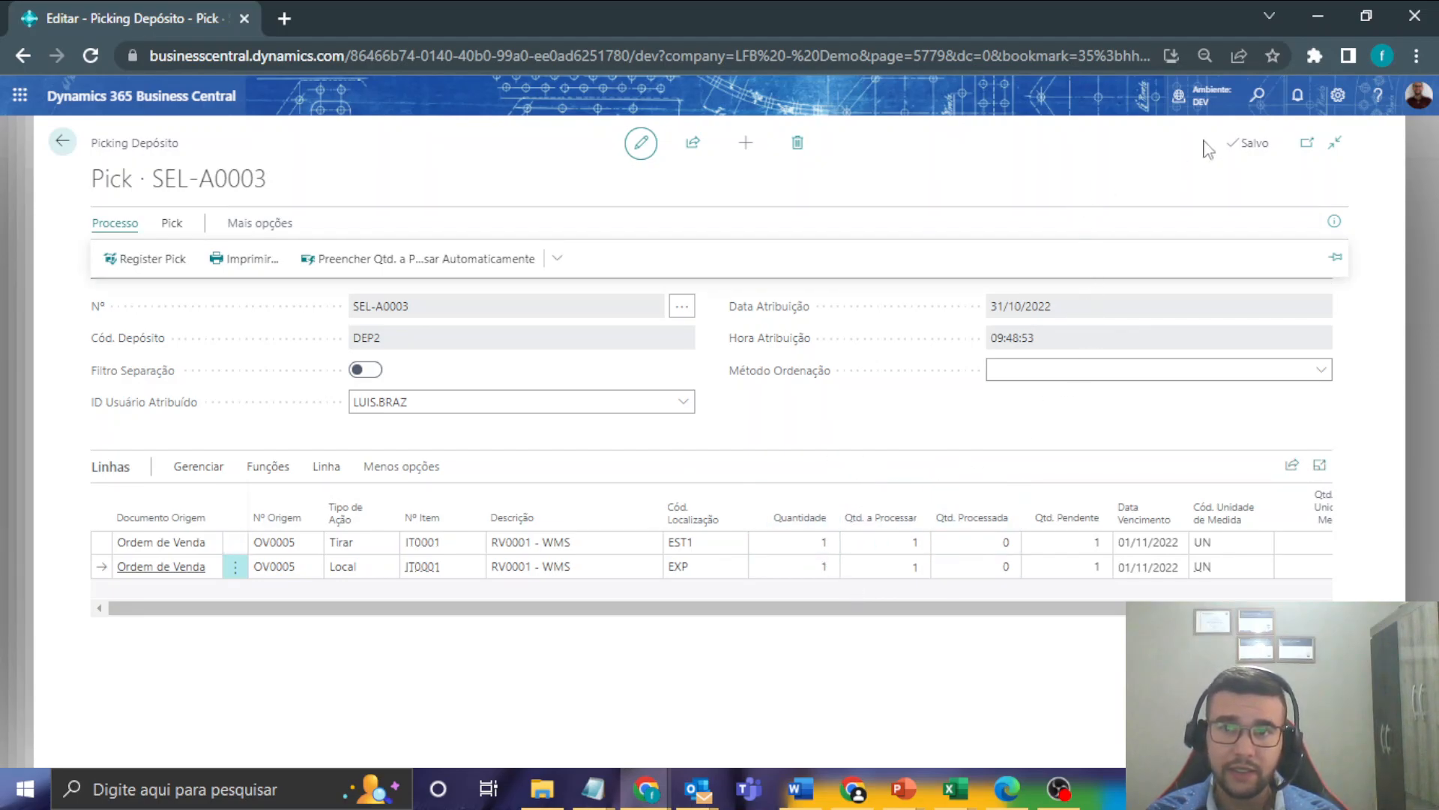
left_click(1339, 95)
left_click(1214, 217)
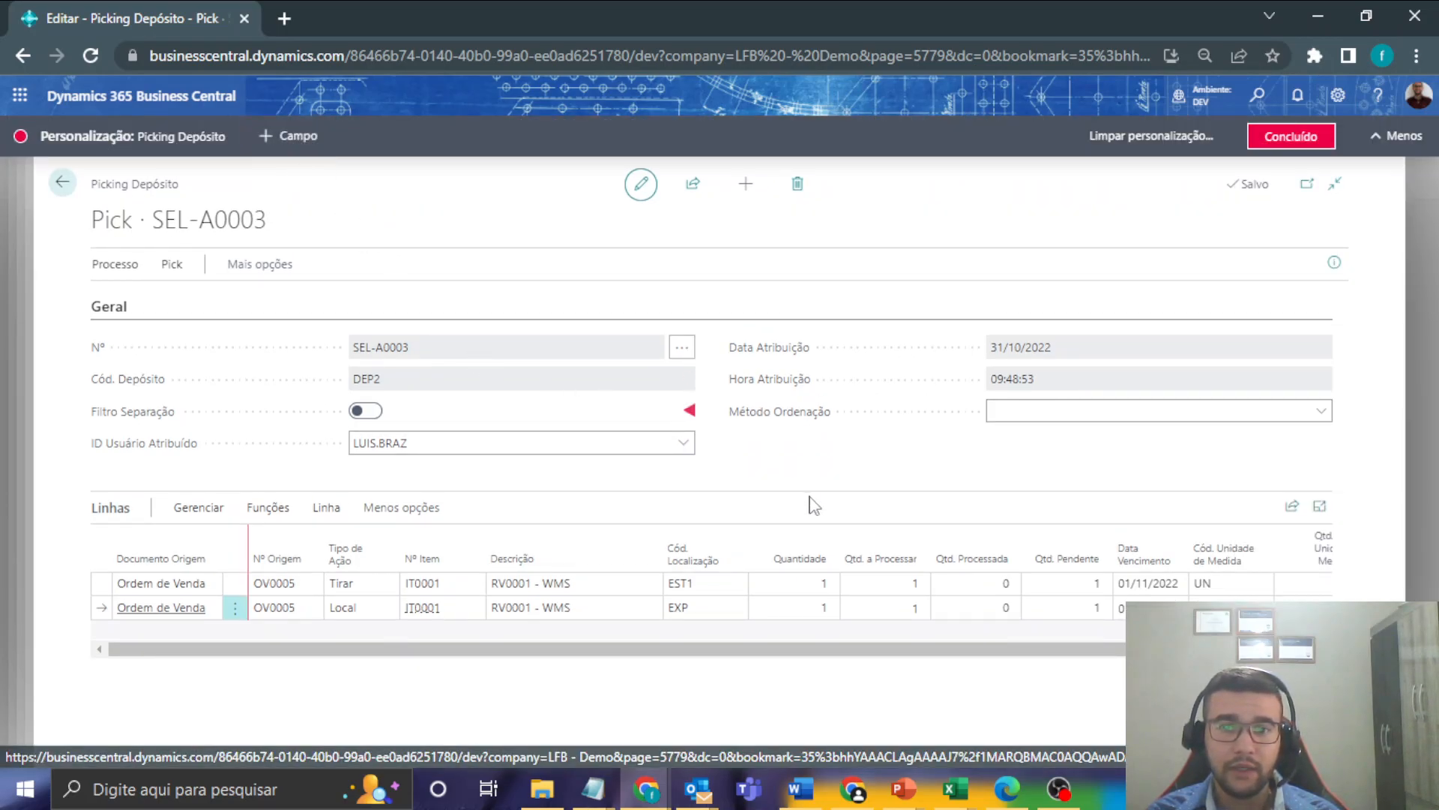
left_click(288, 139)
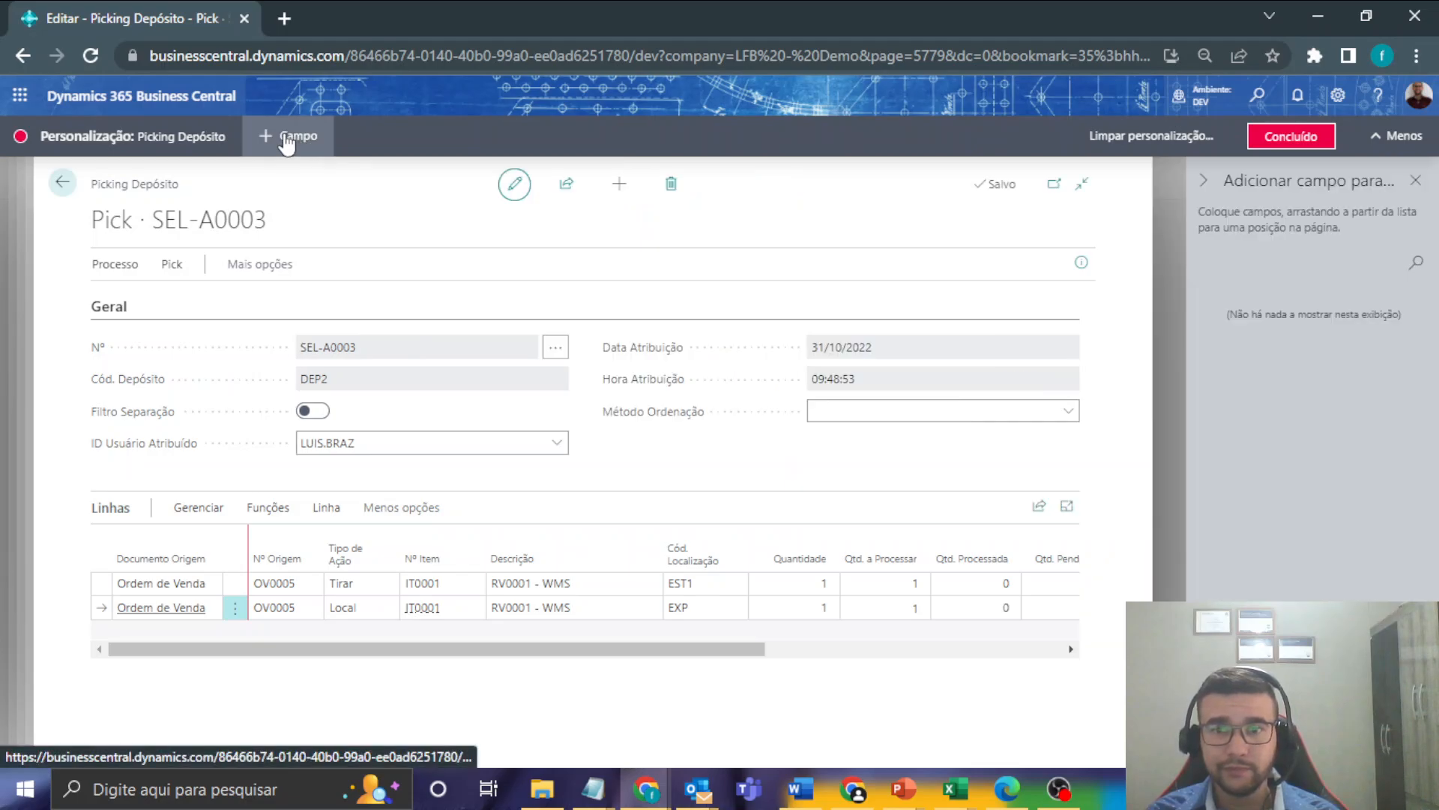
left_click(846, 515)
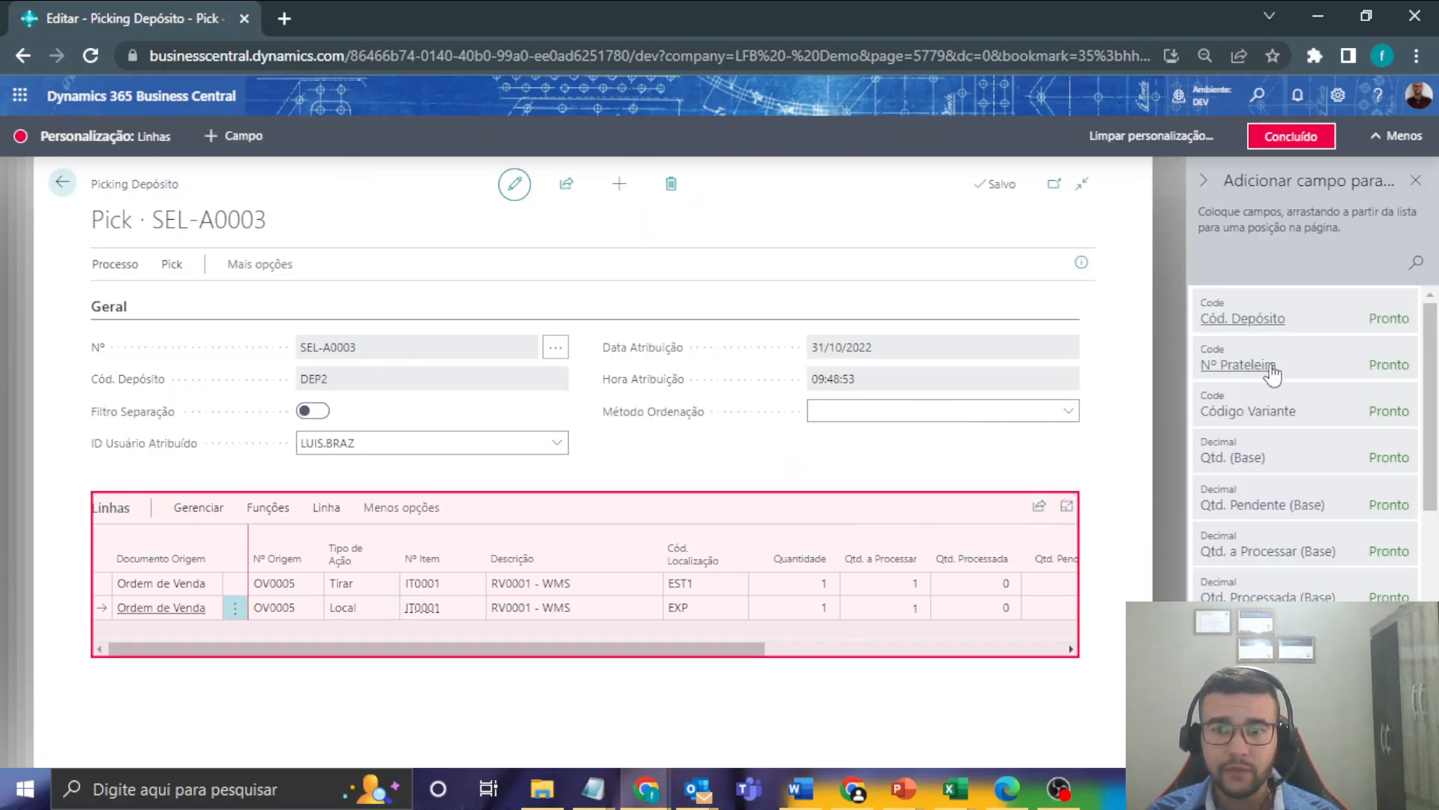
scroll(1312, 585, "down", 10)
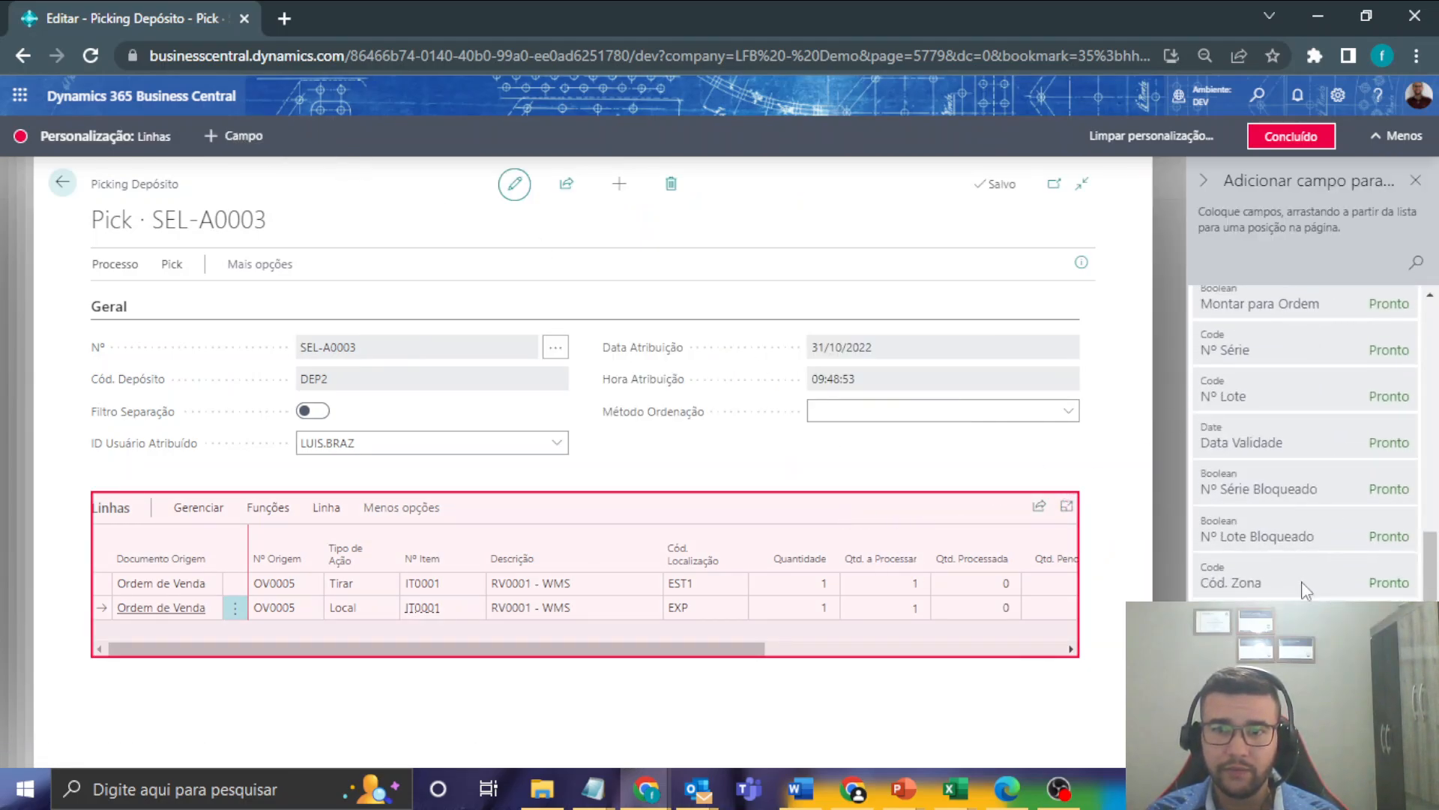
left_click_drag(1220, 348, 767, 546)
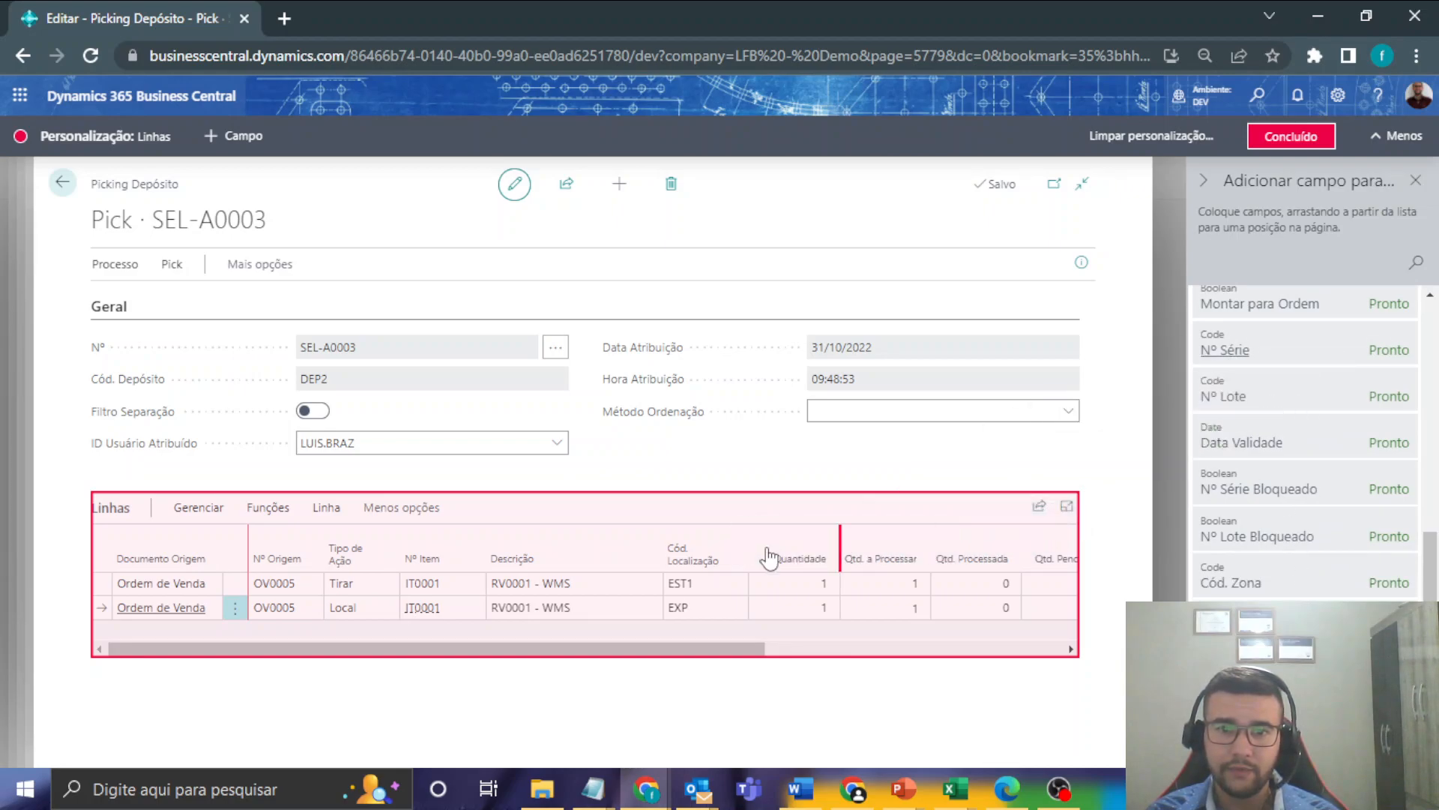
left_click_drag(1236, 404, 791, 548)
left_click_drag(1228, 355, 754, 555)
left_click(1287, 143)
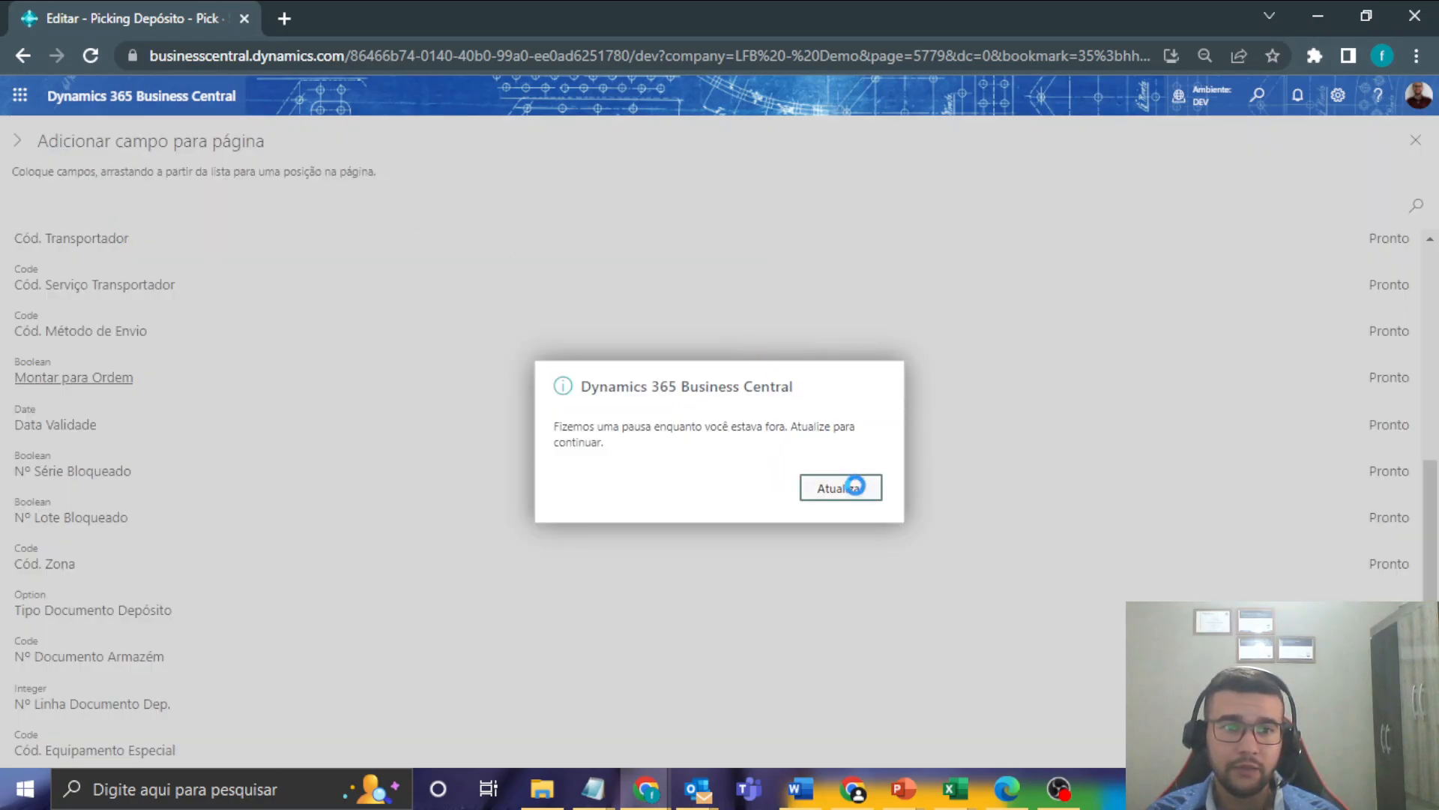
left_click(851, 484)
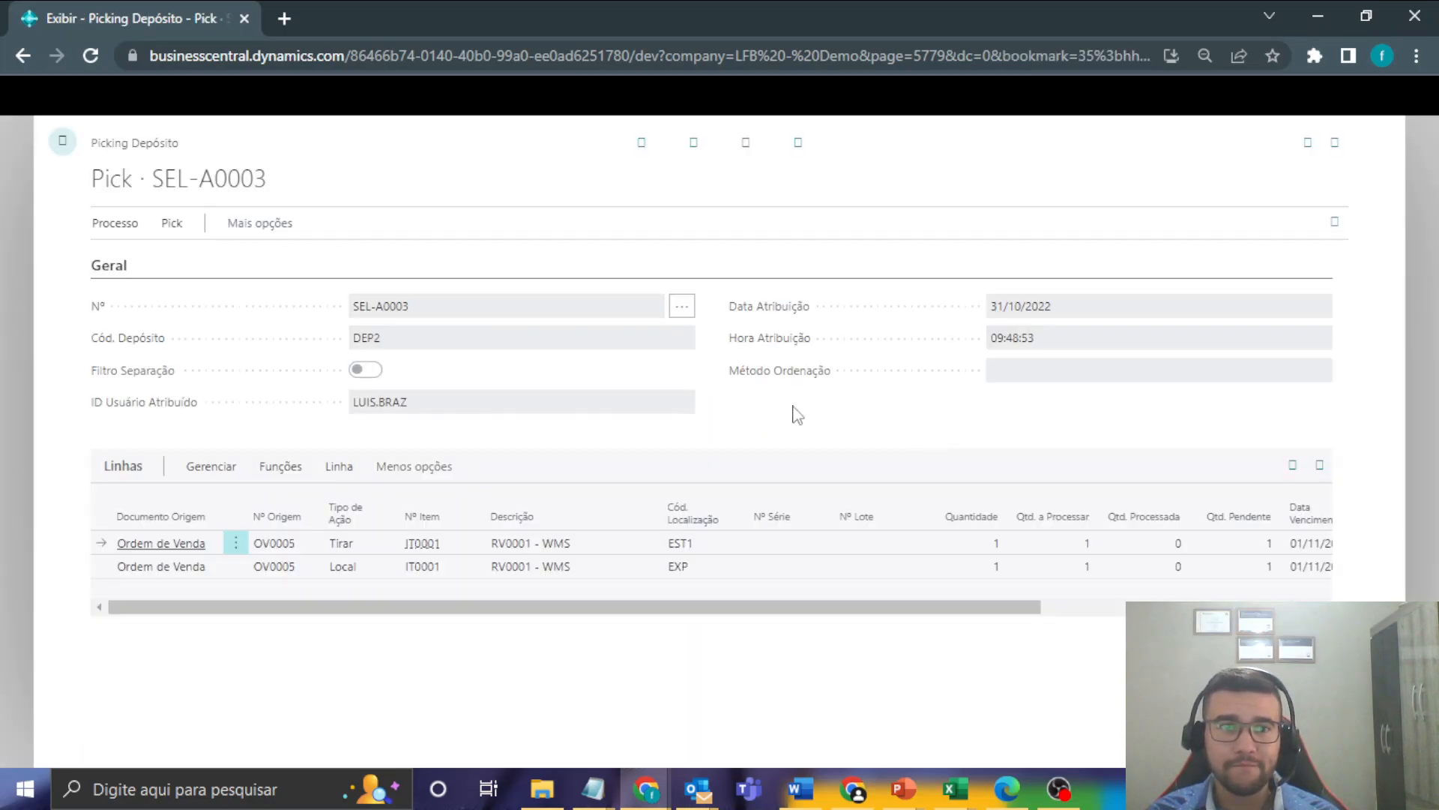
- Put the pick in edit mode and register it
left_click(634, 144)
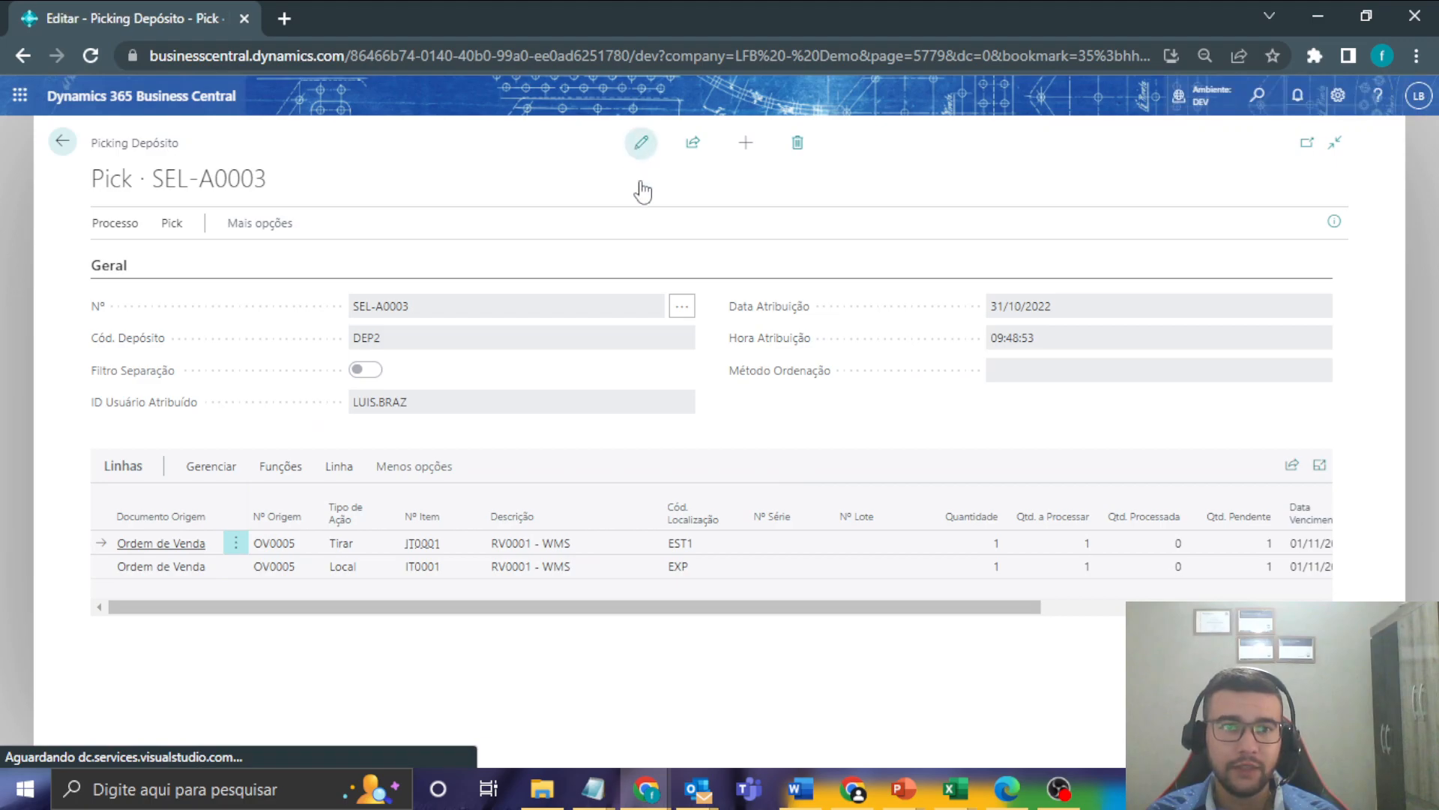
left_click(112, 223)
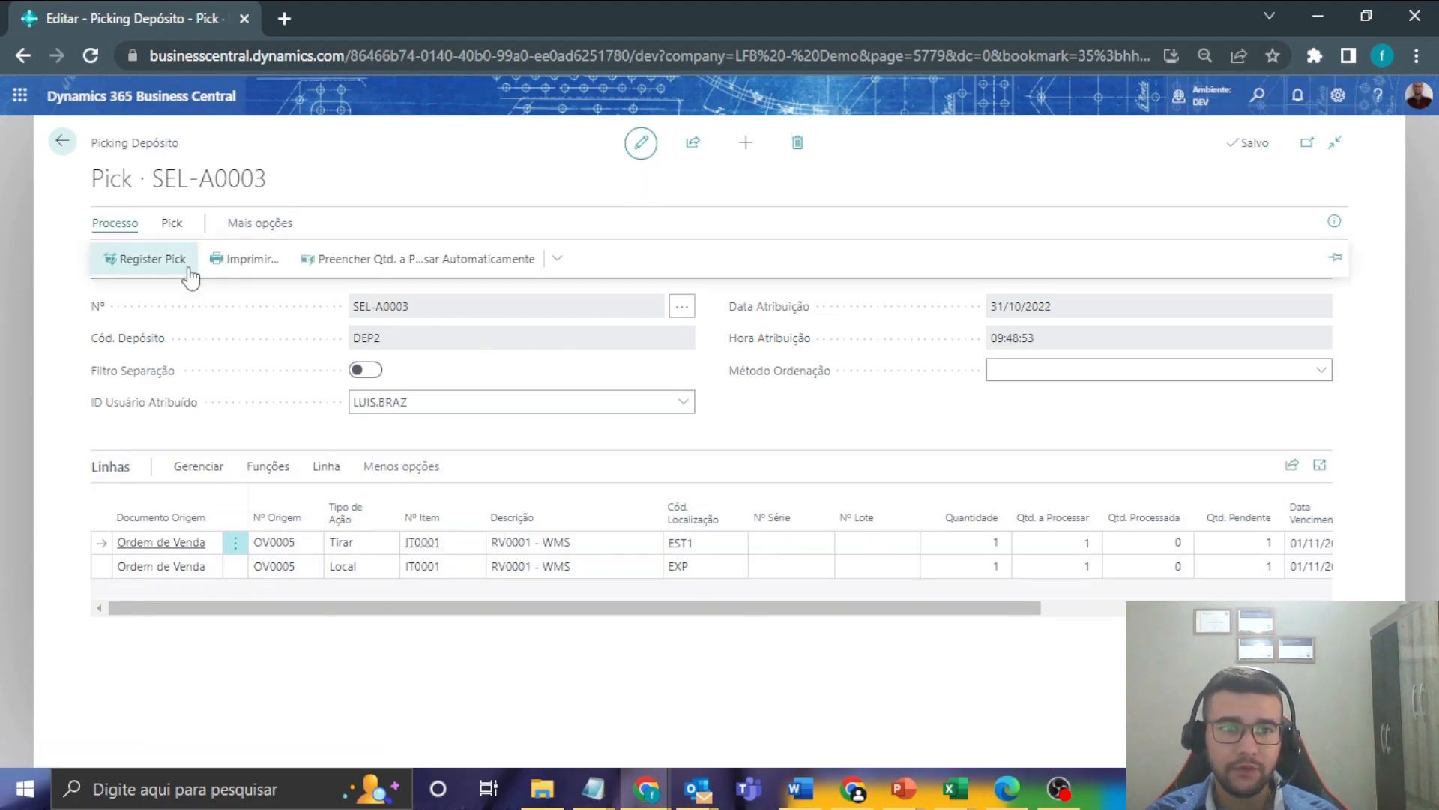
left_click(148, 256)
left_click(790, 476)
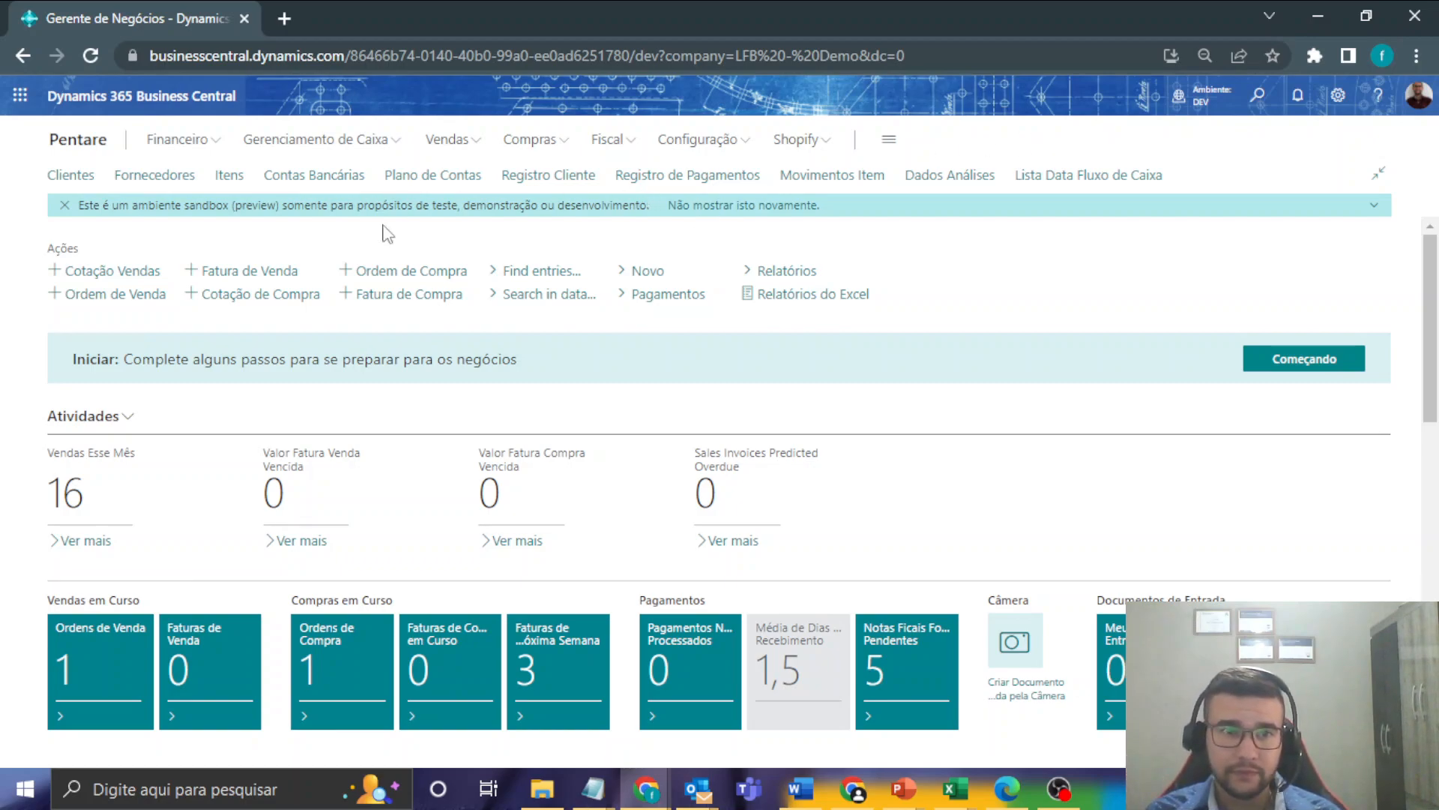
- Dismiss the sandbox notice, search for "remessa" to reach the Remessas Armazém list, and open the DEP2 shipment
left_click(63, 204)
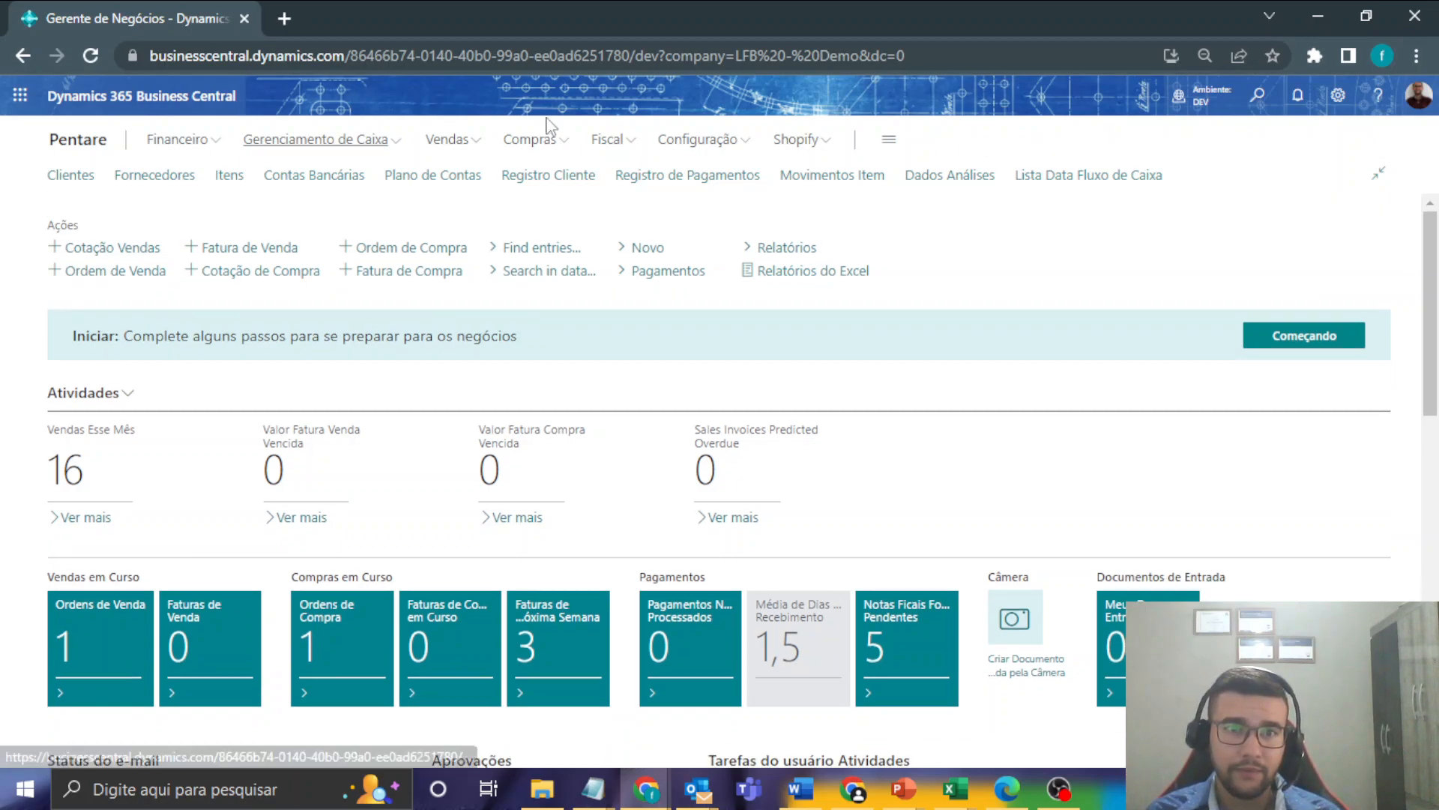
left_click(1259, 95)
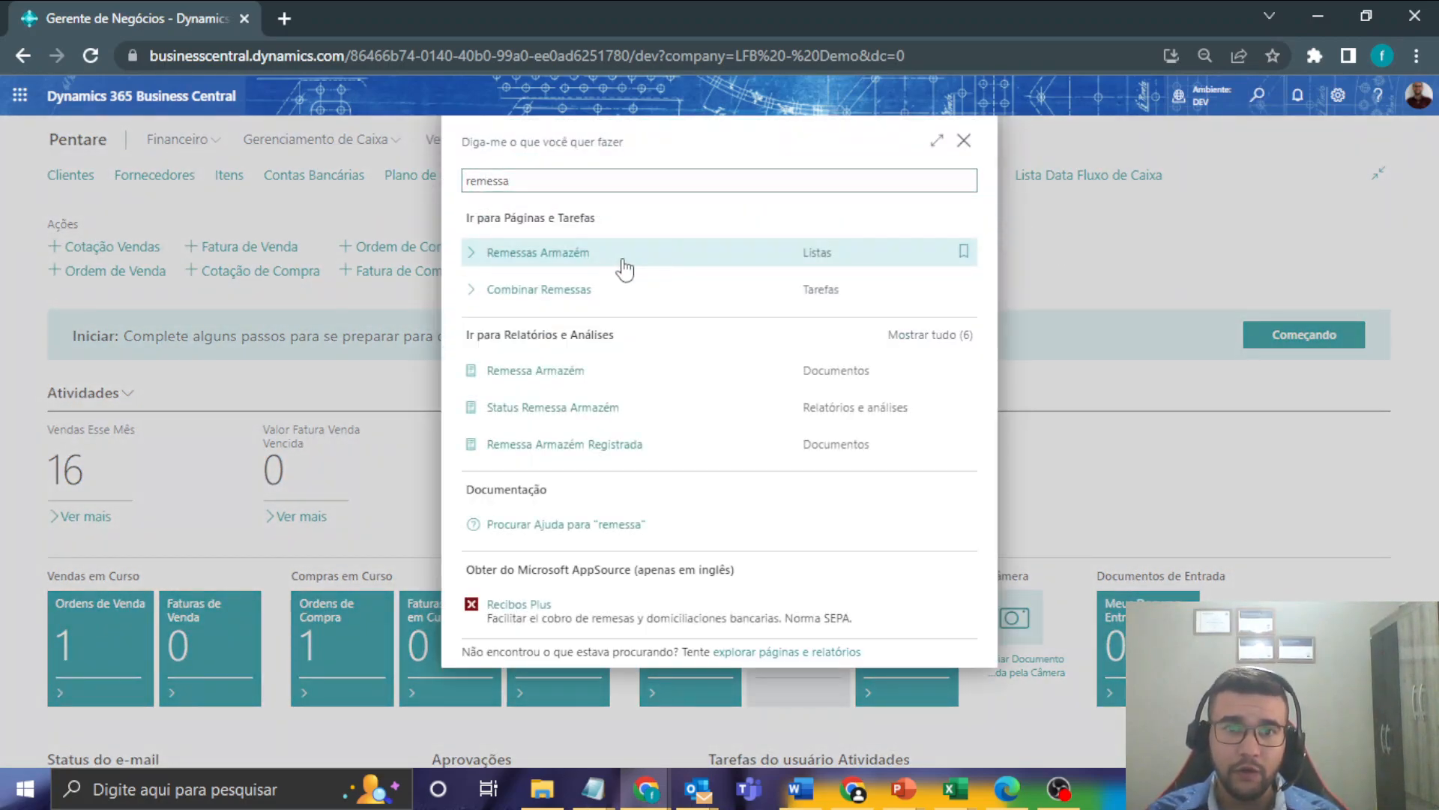
left_click(624, 268)
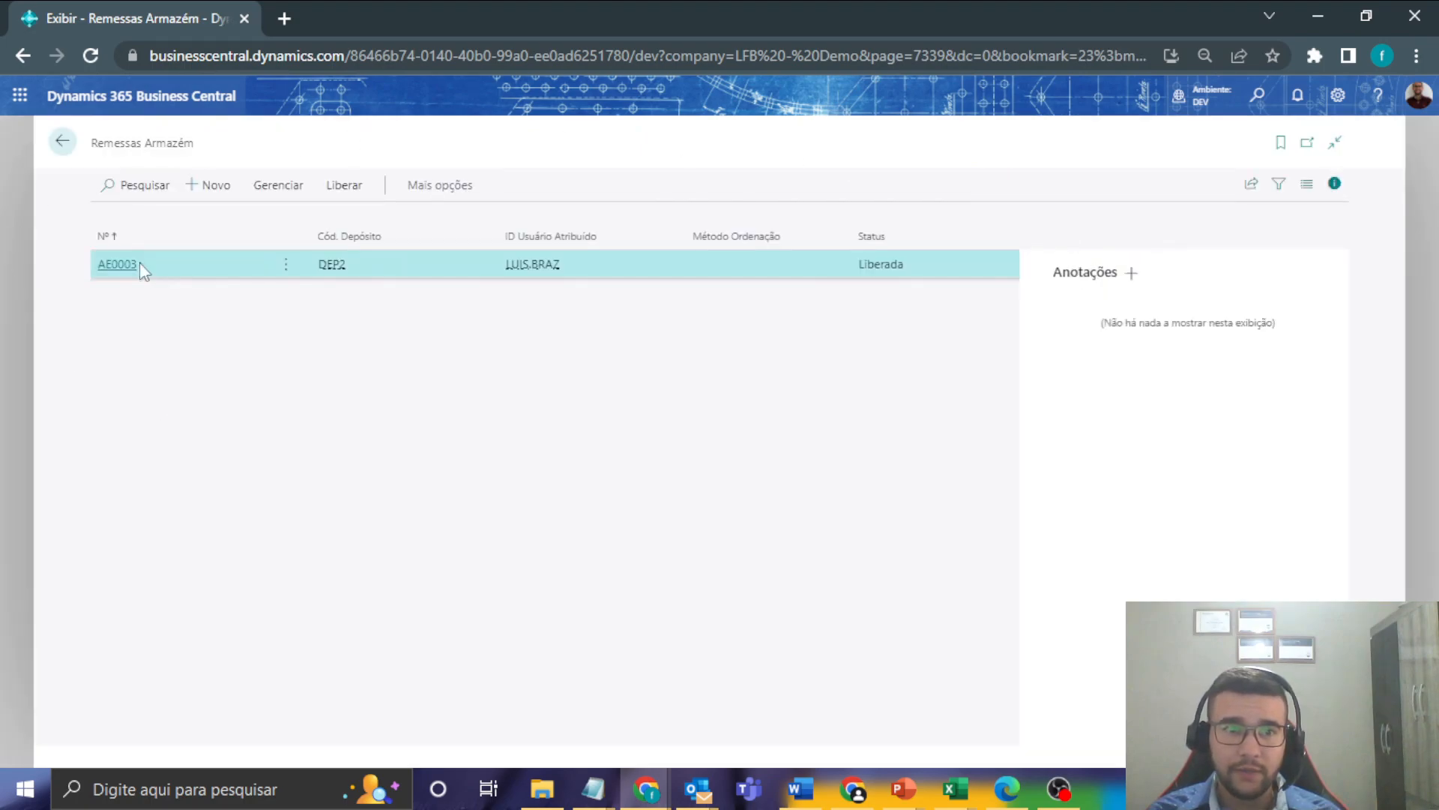
left_click(123, 267)
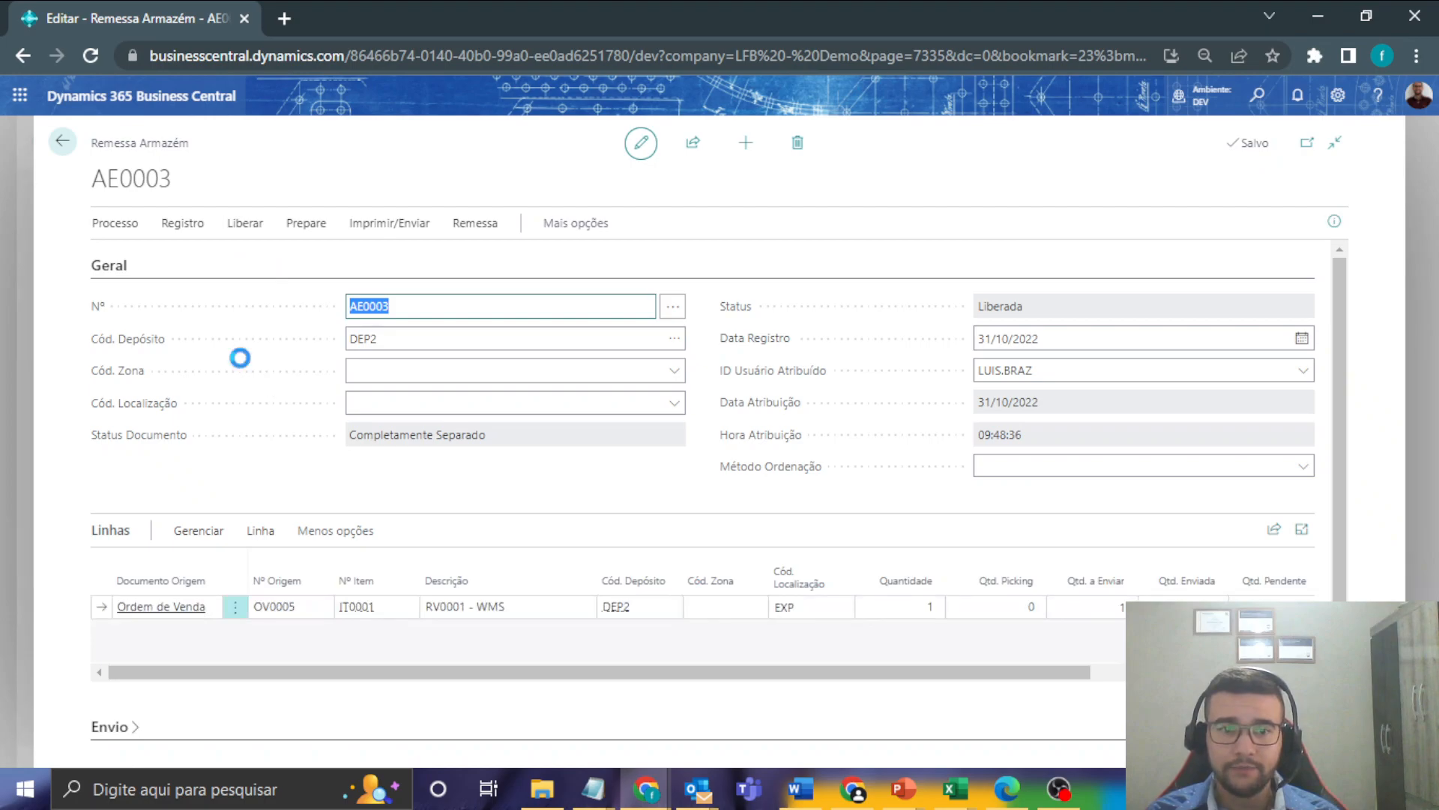
- Check the shipment's Status Documento and post the warehouse shipment with the Enviar option
left_click(262, 382)
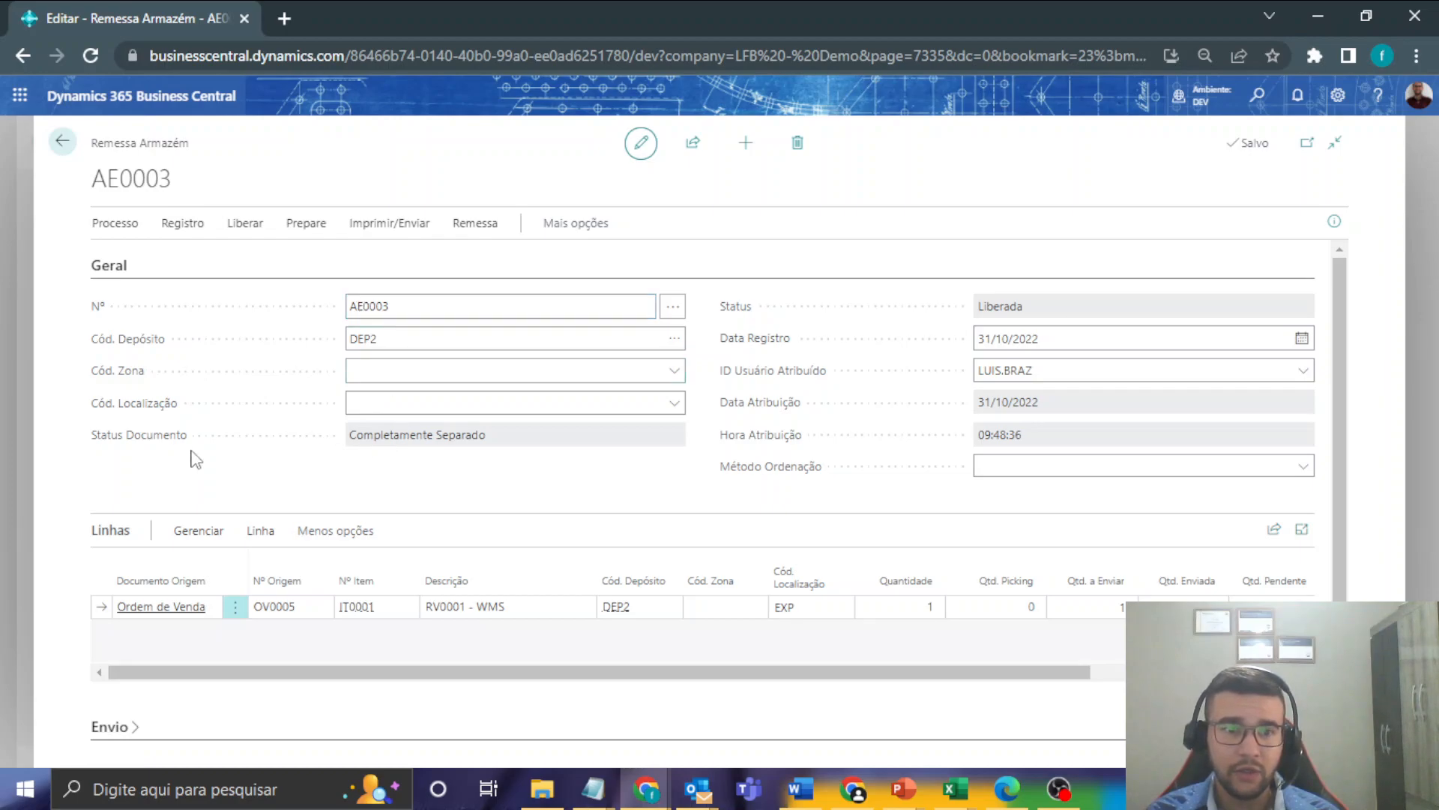
left_click_drag(354, 438, 488, 434)
left_click(491, 434)
left_click(185, 226)
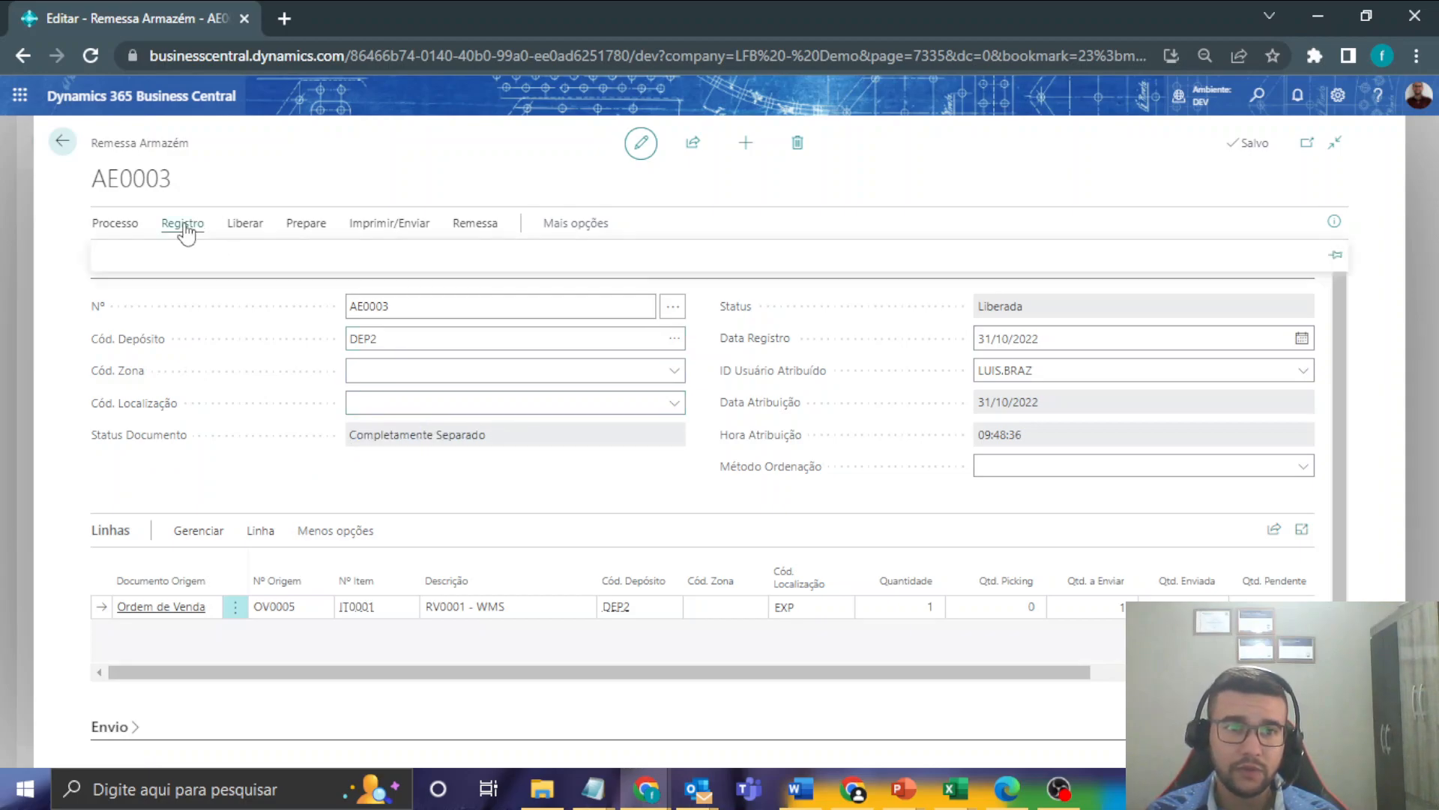
left_click(164, 265)
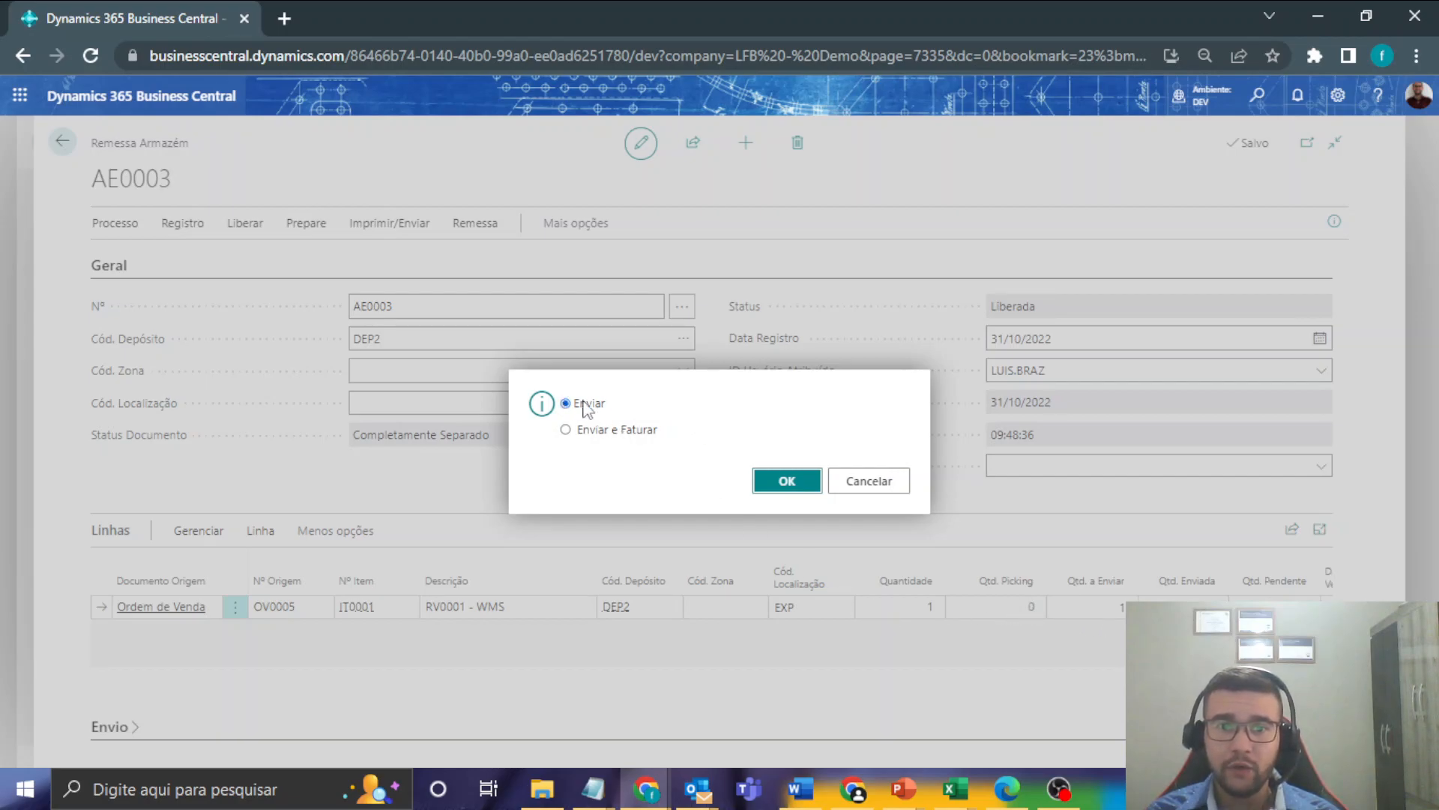
left_click(784, 483)
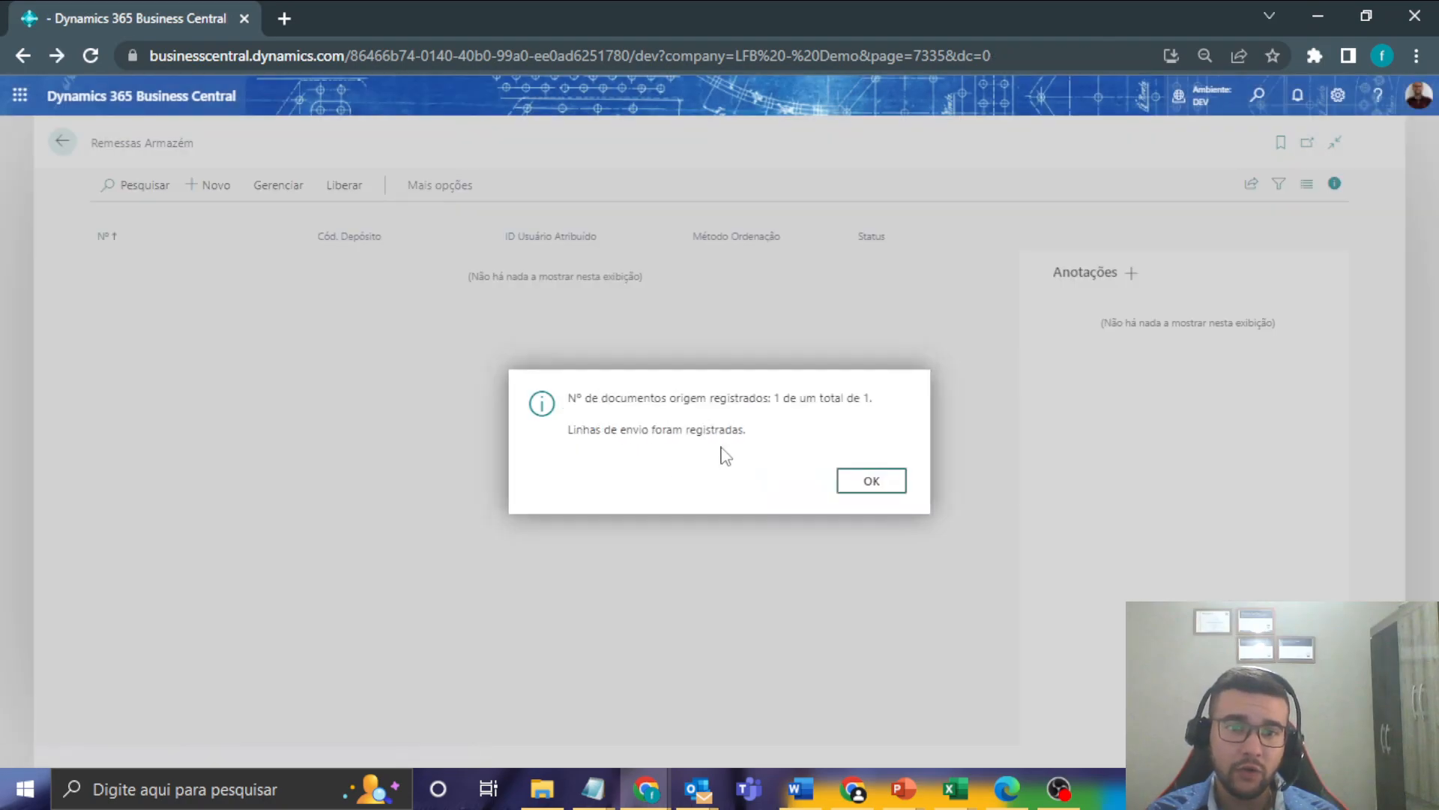
left_click(864, 484)
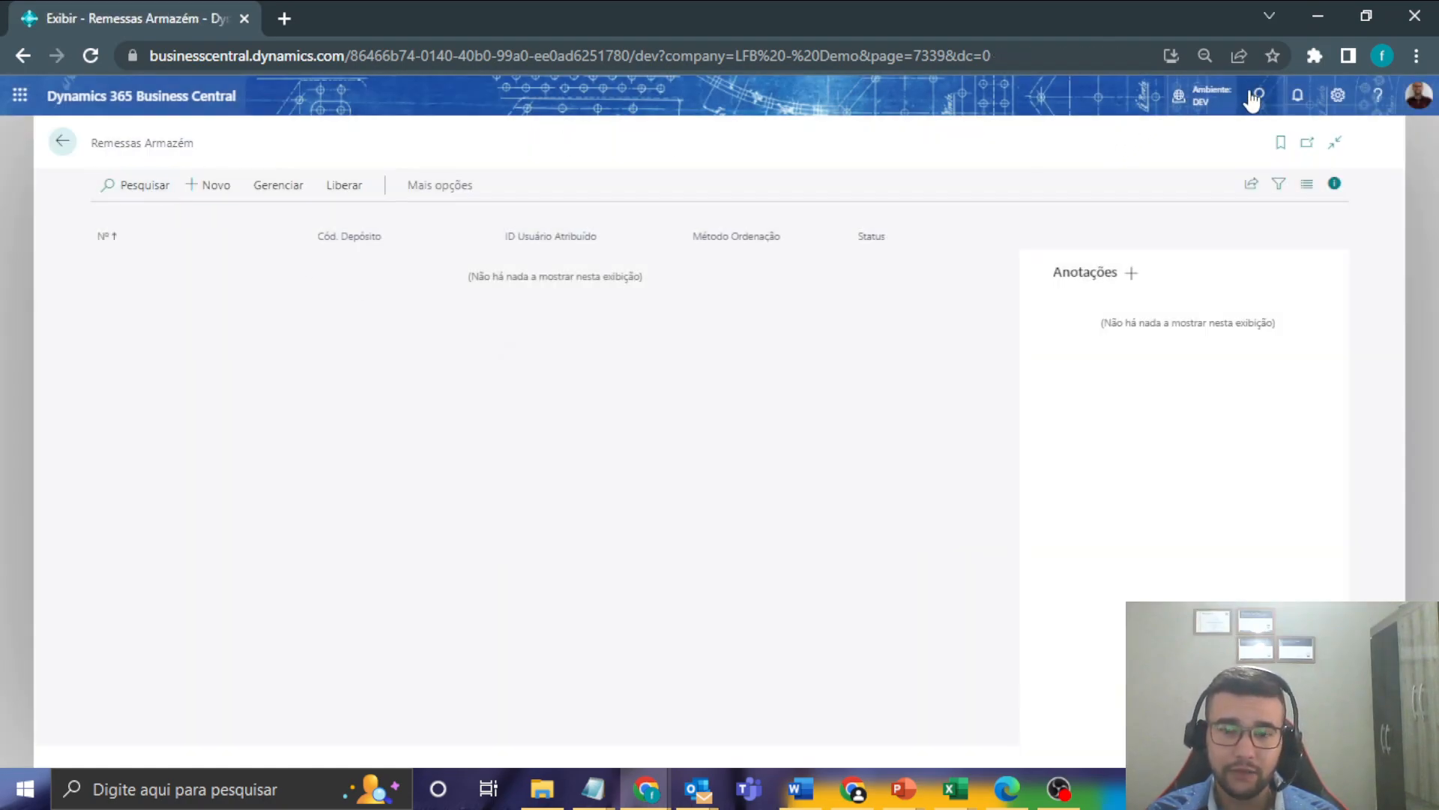
- Search for "ordem venda" to reach the Ordens de Venda list, and open the released sales order
left_click(1253, 95)
type("ord")
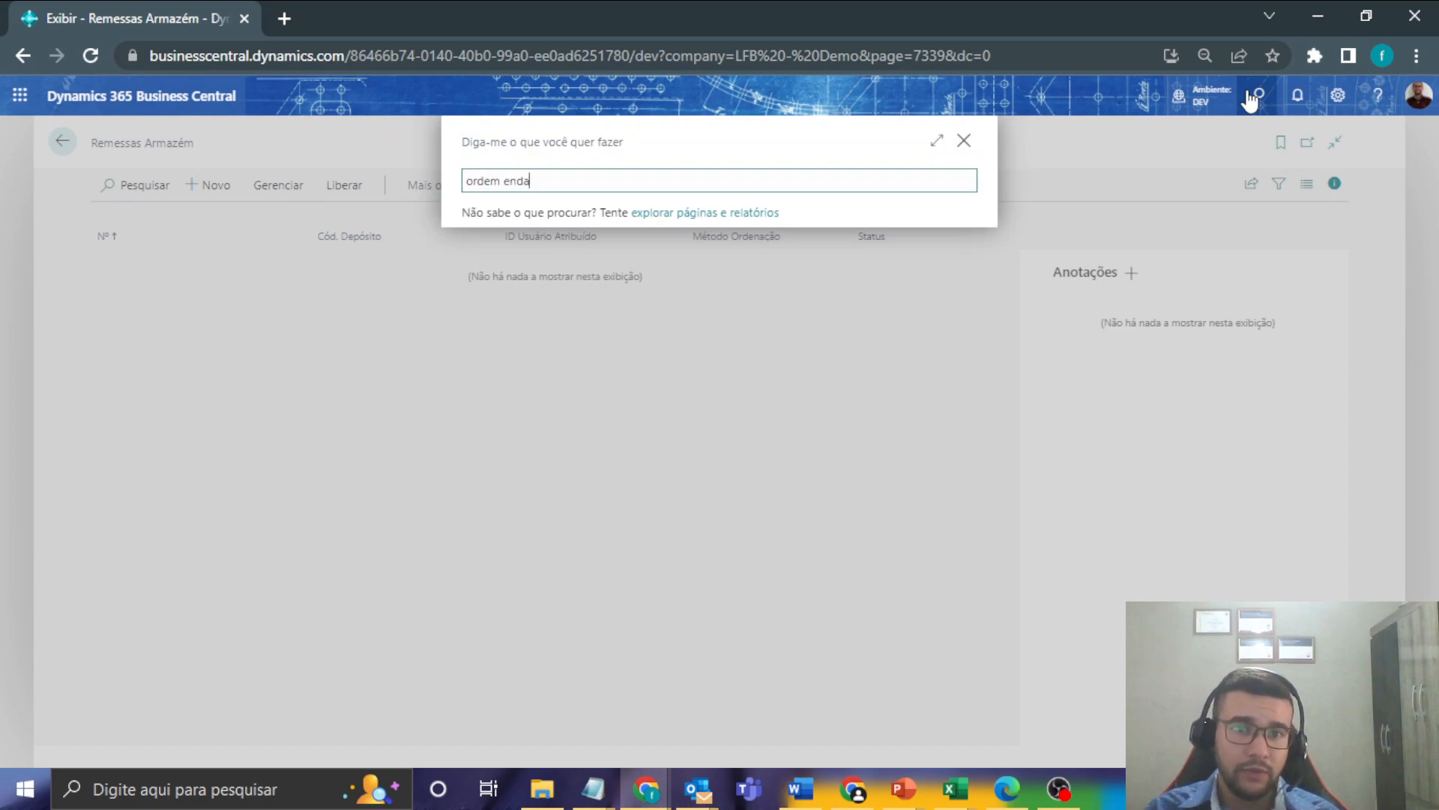
type("em enda")
key("BackSpace")
key("BackSpace")
key("BackSpace")
key("BackSpace")
type("venda")
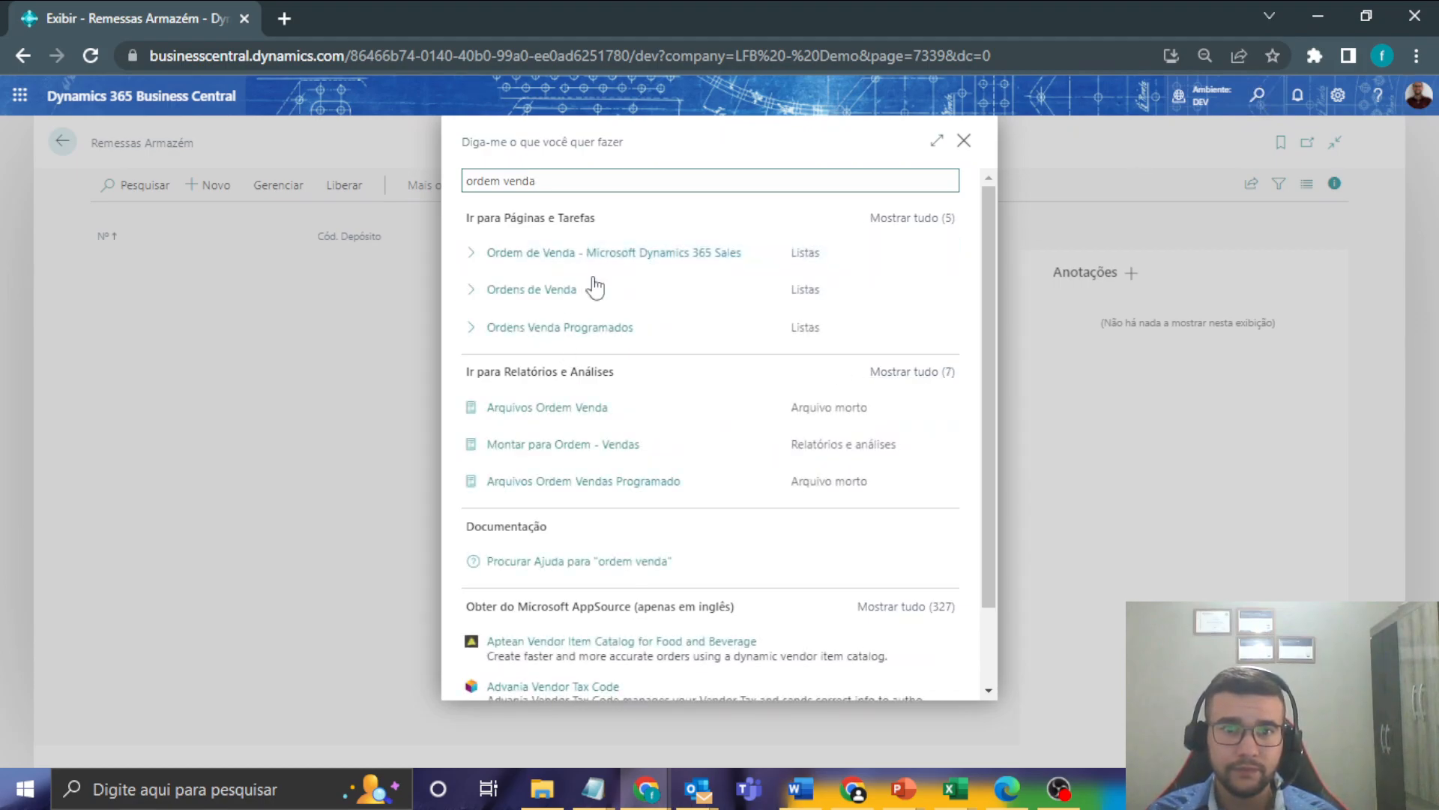
left_click(614, 293)
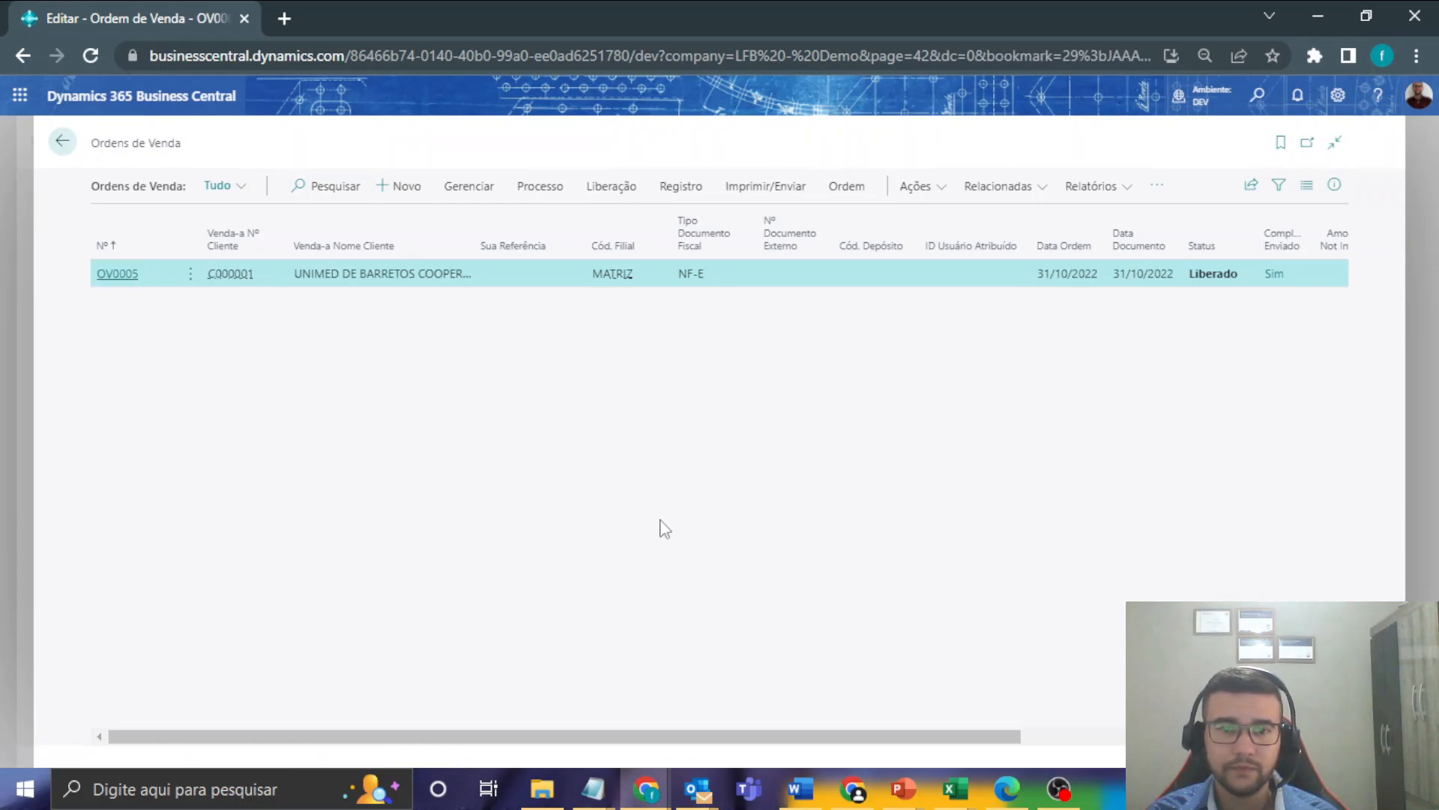
- Review the shipped and to-invoice quantities on the sales order's item line
scroll(622, 390, "down", 2)
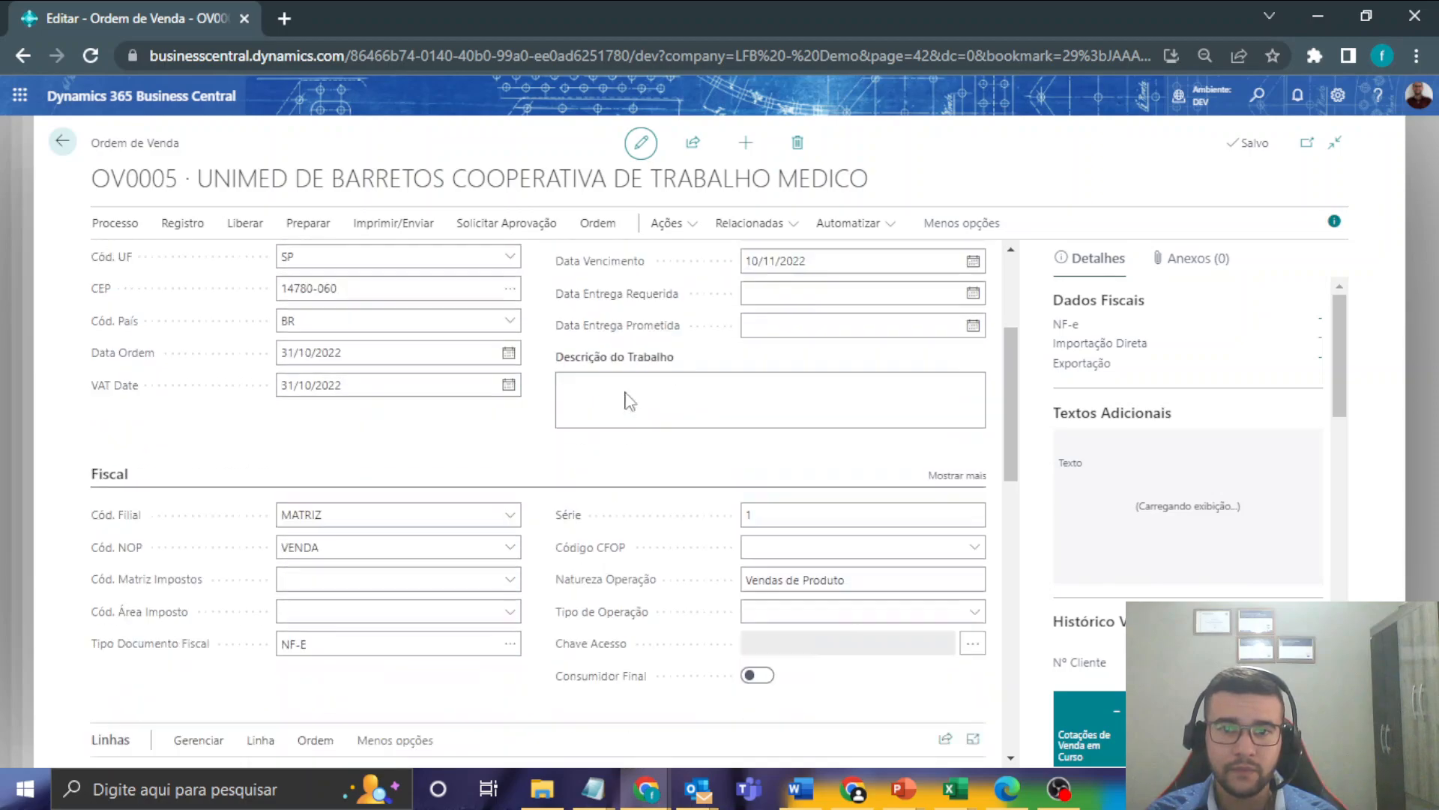
scroll(626, 397, "down", 3)
scroll(537, 533, "down", 2)
left_click_drag(356, 626, 834, 634)
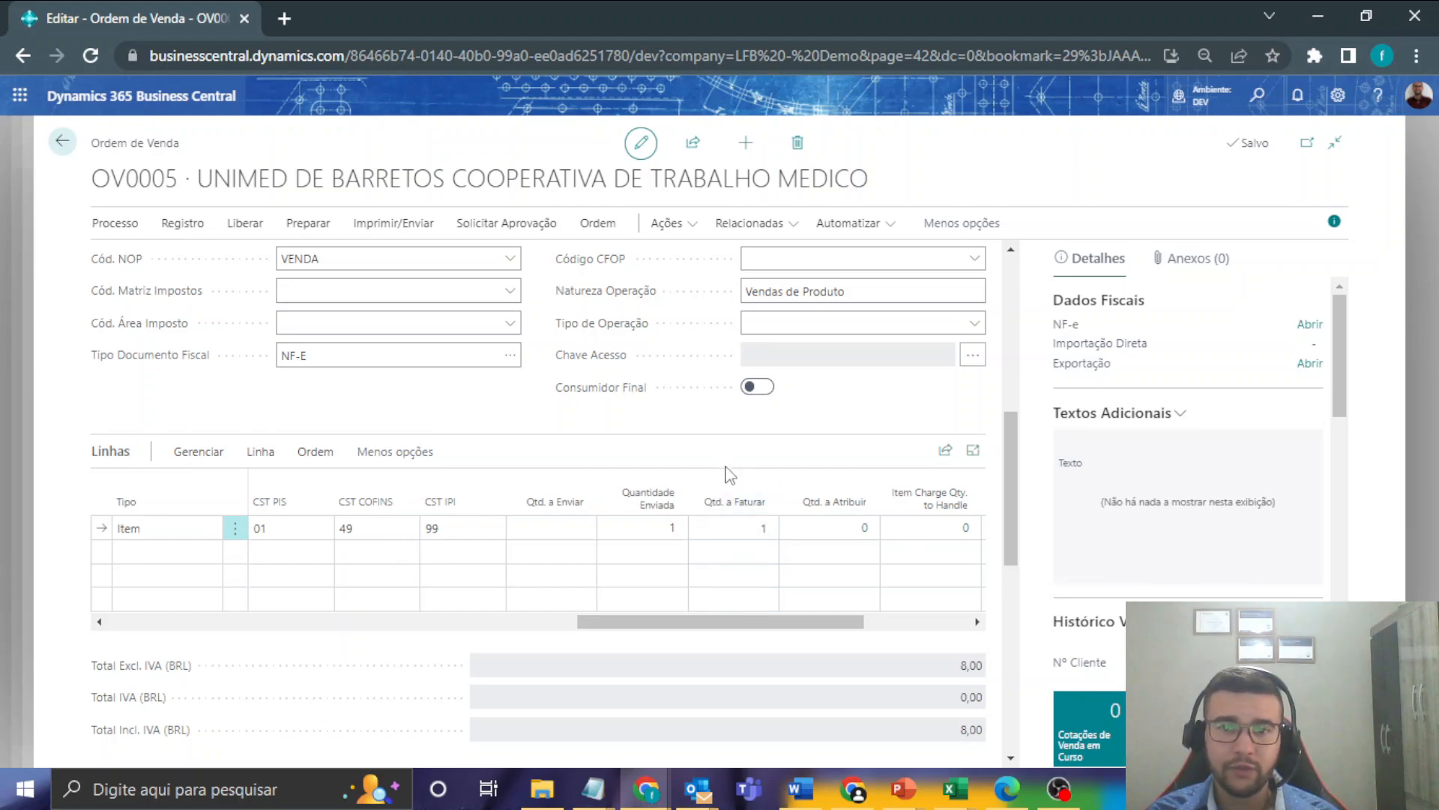
left_click_drag(802, 622, 655, 620)
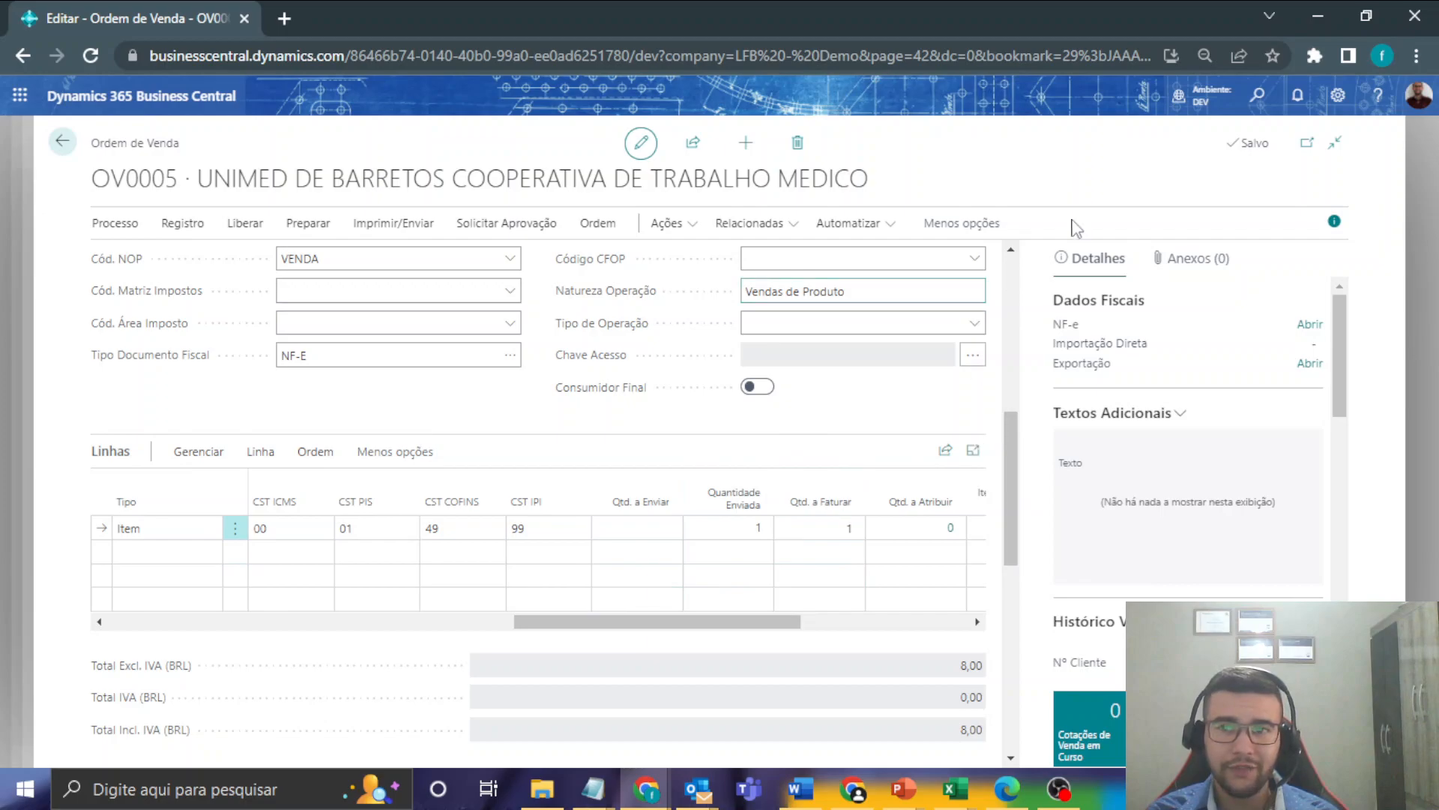
- Browse the fields available for personalizing the sales order's lines and header, and hide the details pane
left_click(1338, 95)
left_click(1234, 233)
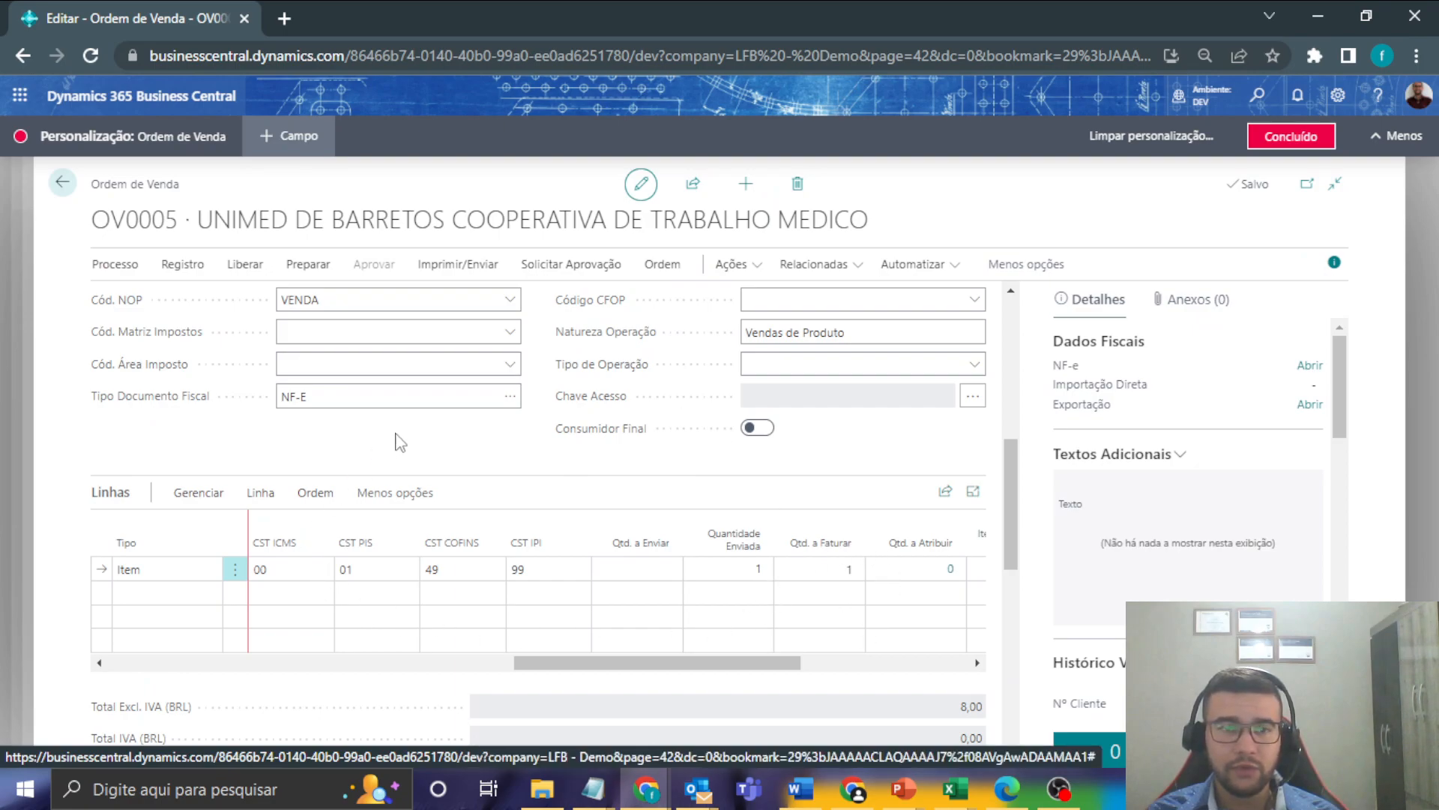
left_click(659, 507)
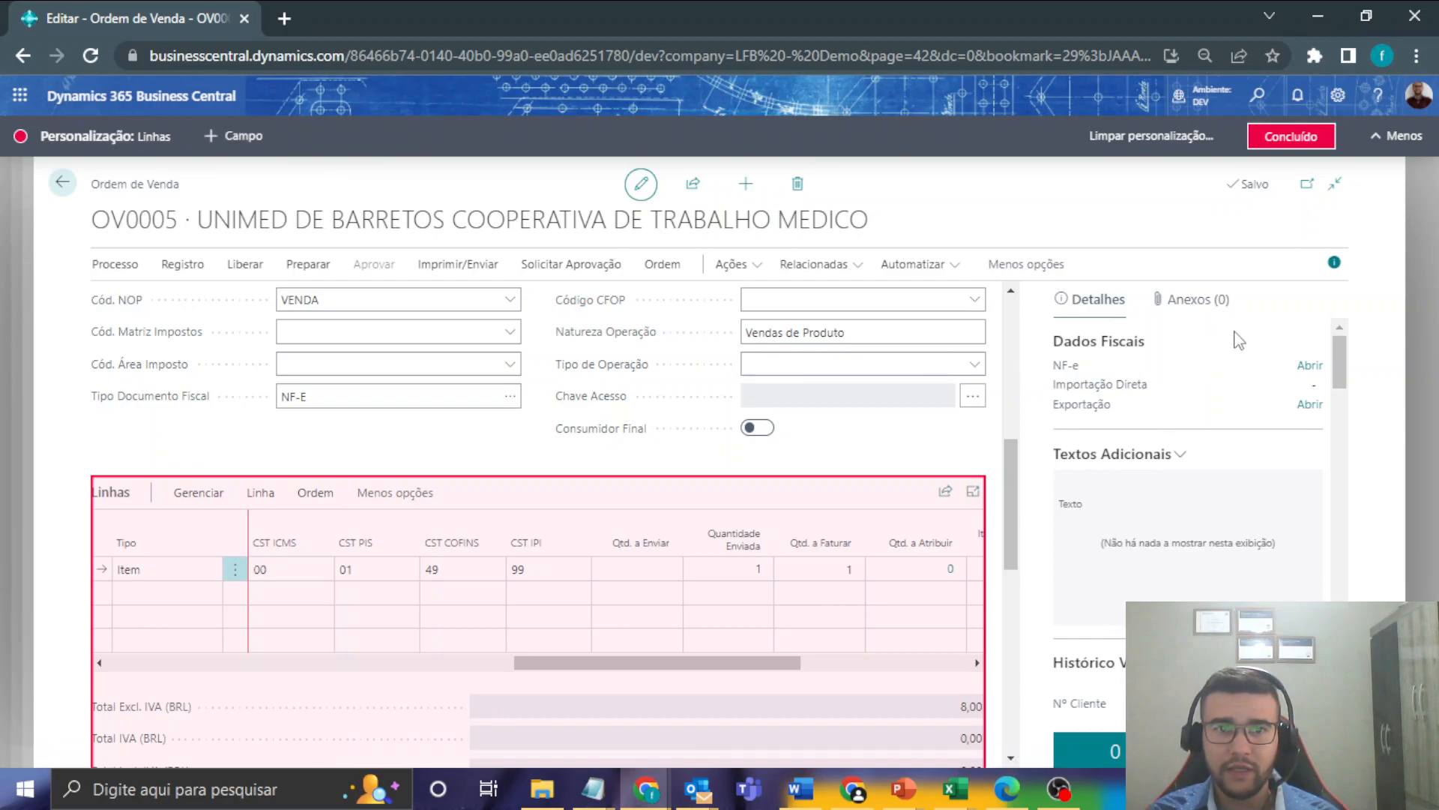
scroll(1245, 353, "down", 3)
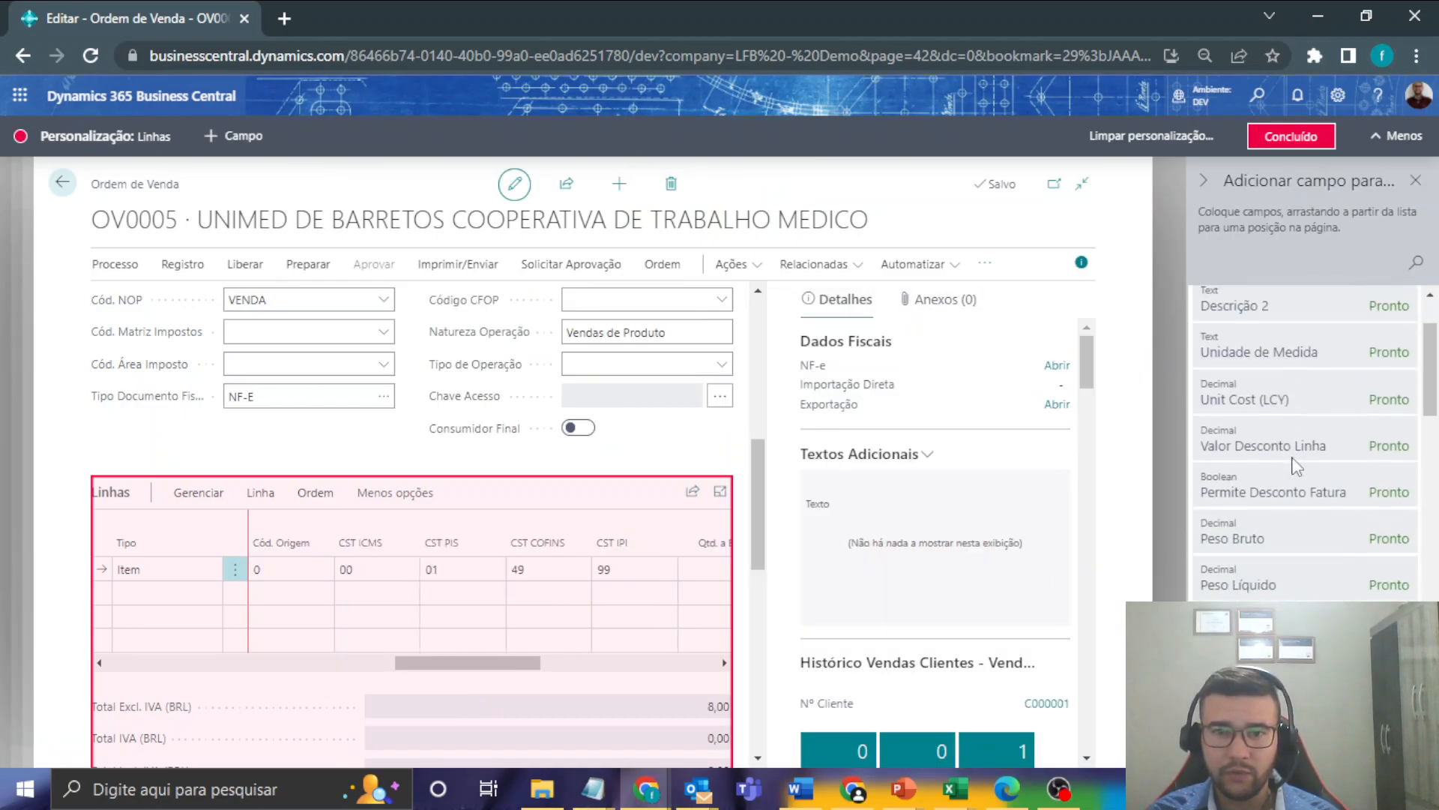
left_click(1081, 263)
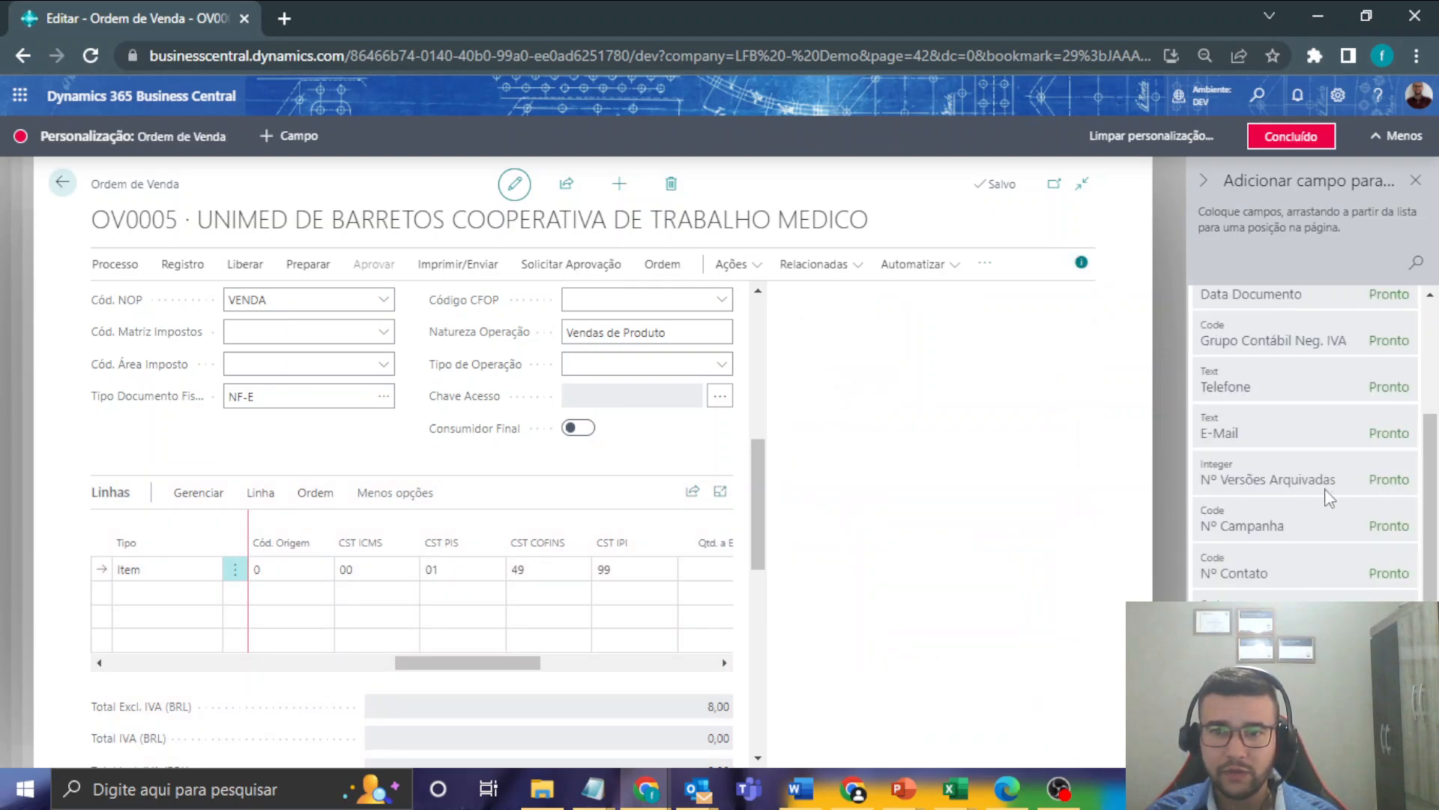
scroll(1330, 504, "down", 2)
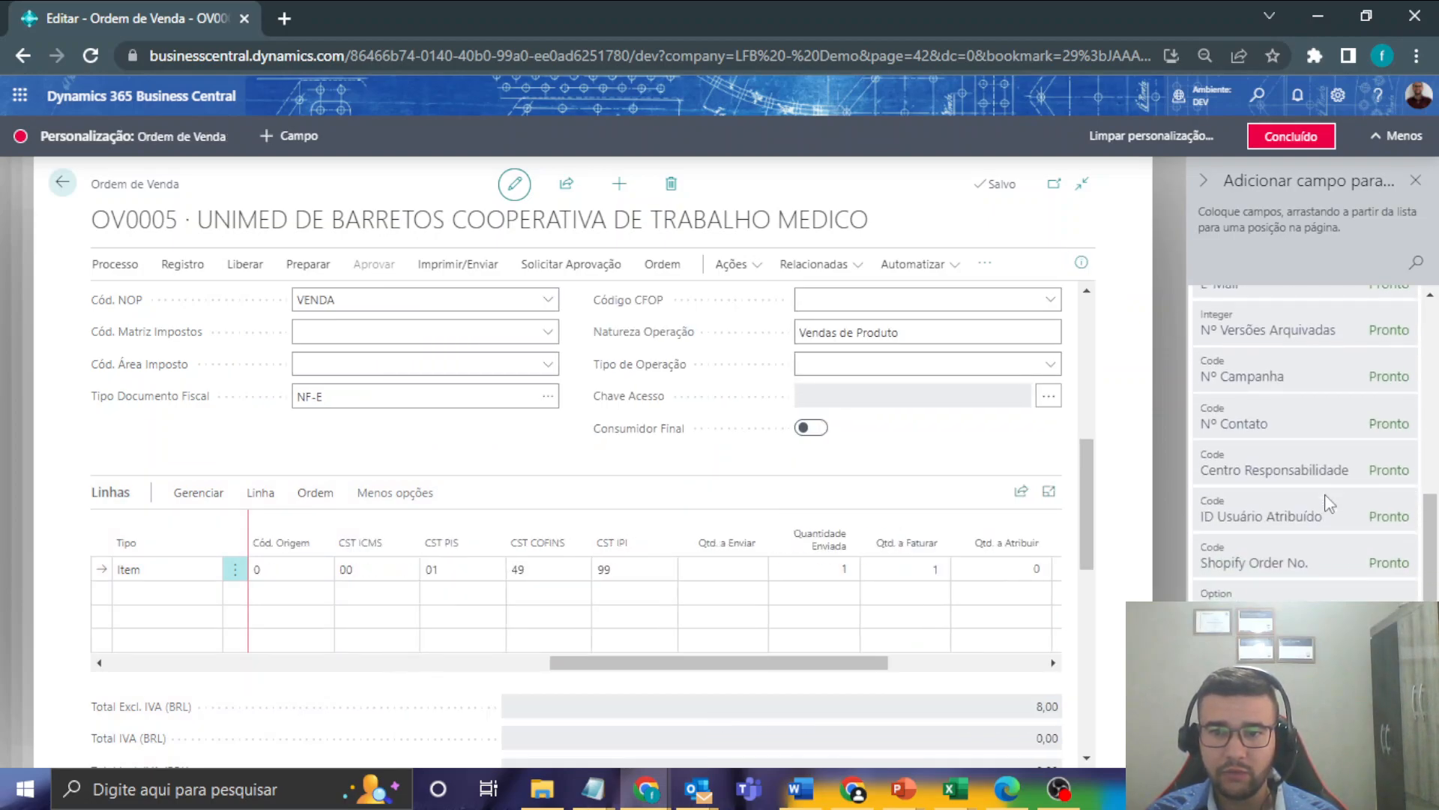
scroll(1332, 570, "up", 4)
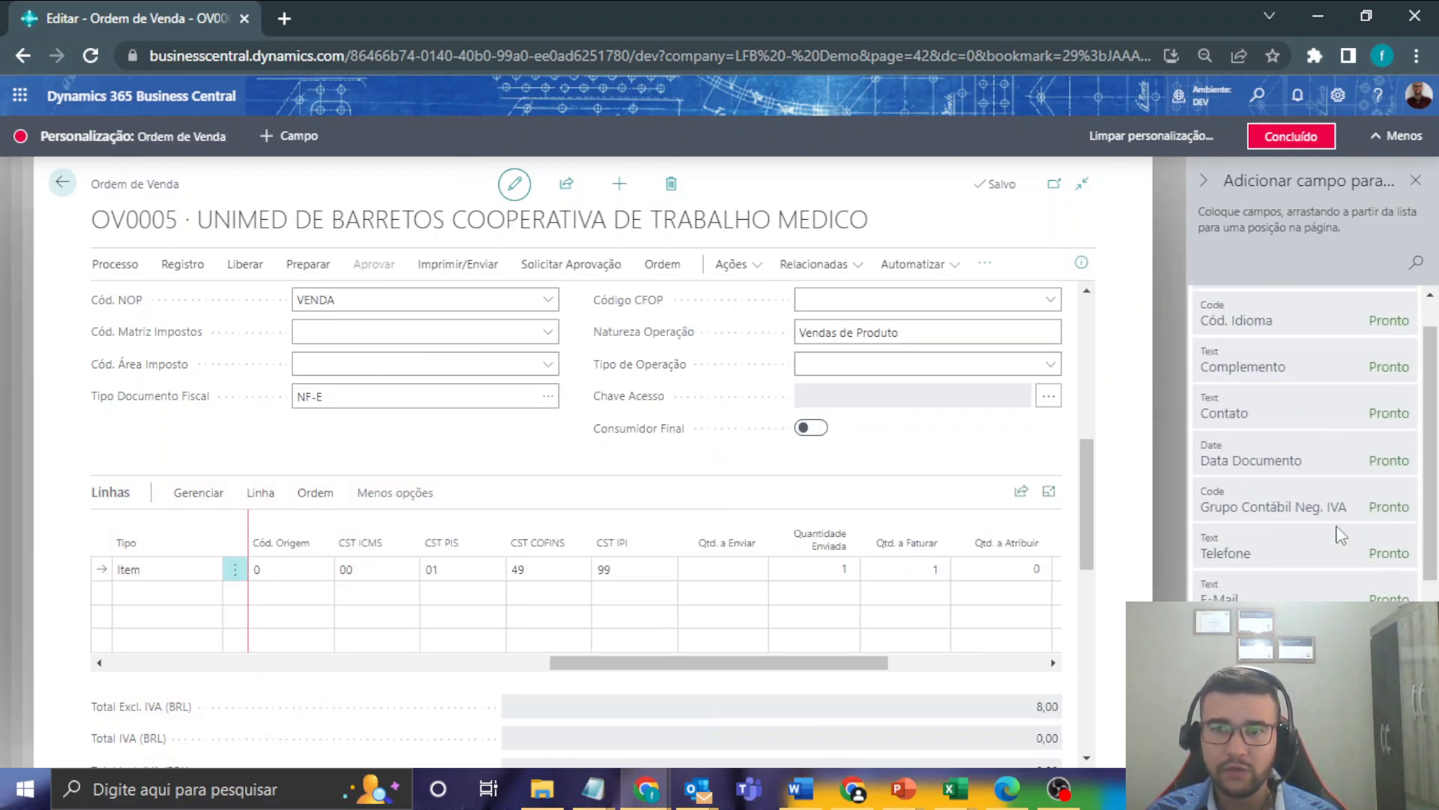
scroll(1298, 428, "up", 1)
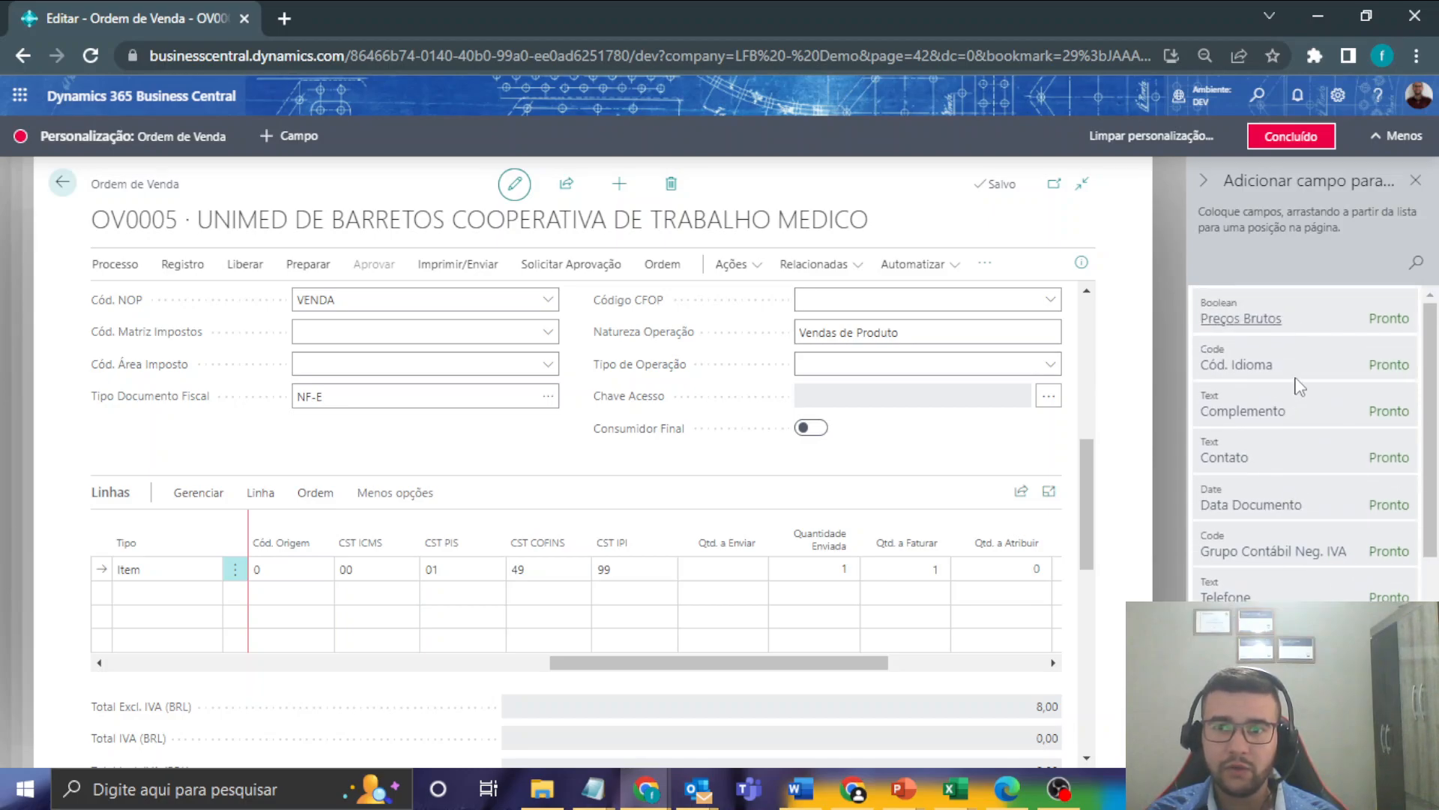
left_click(1282, 143)
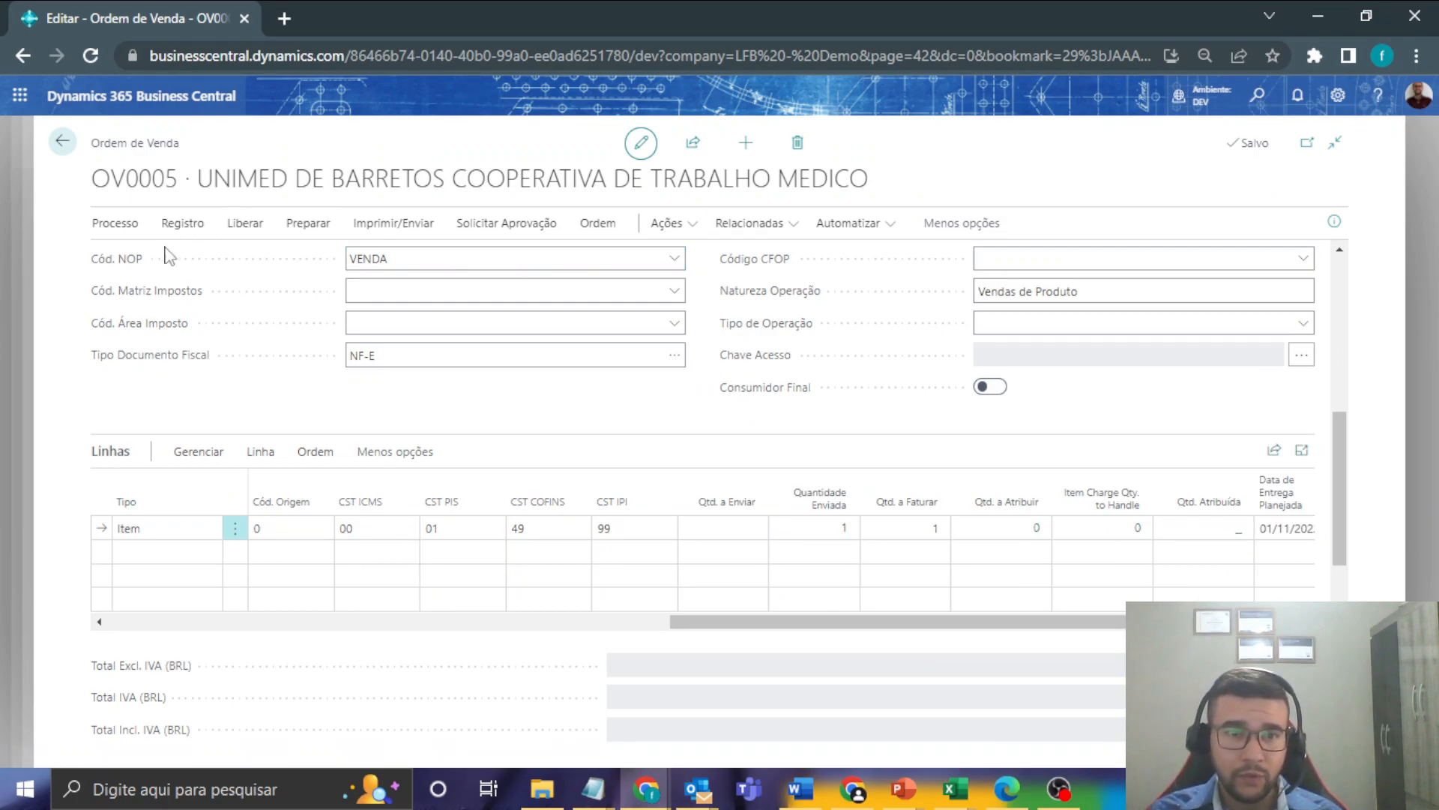
- Post the sales order with the Enviar e Faturar option and decline opening the posted invoice
left_click(182, 222)
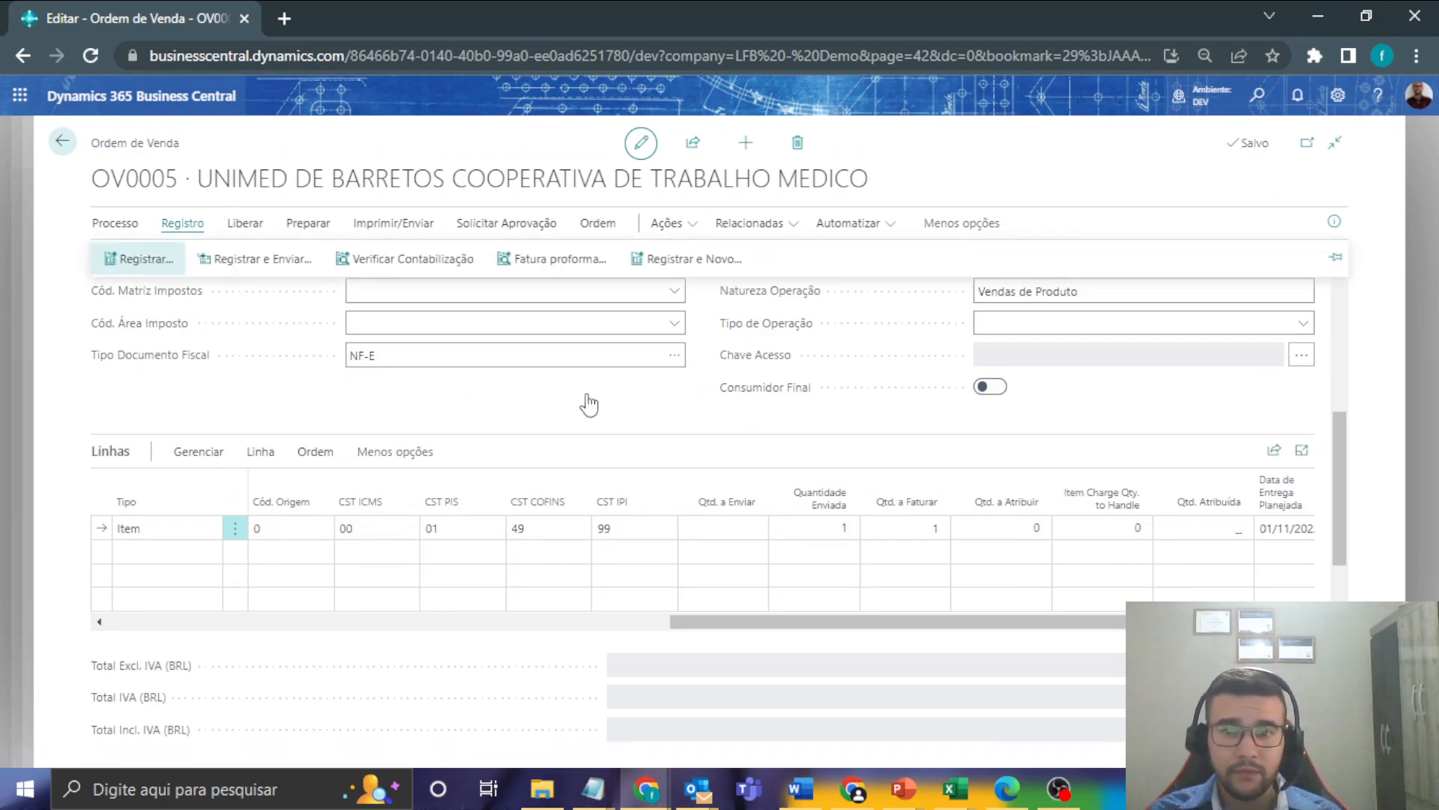
left_click(560, 399)
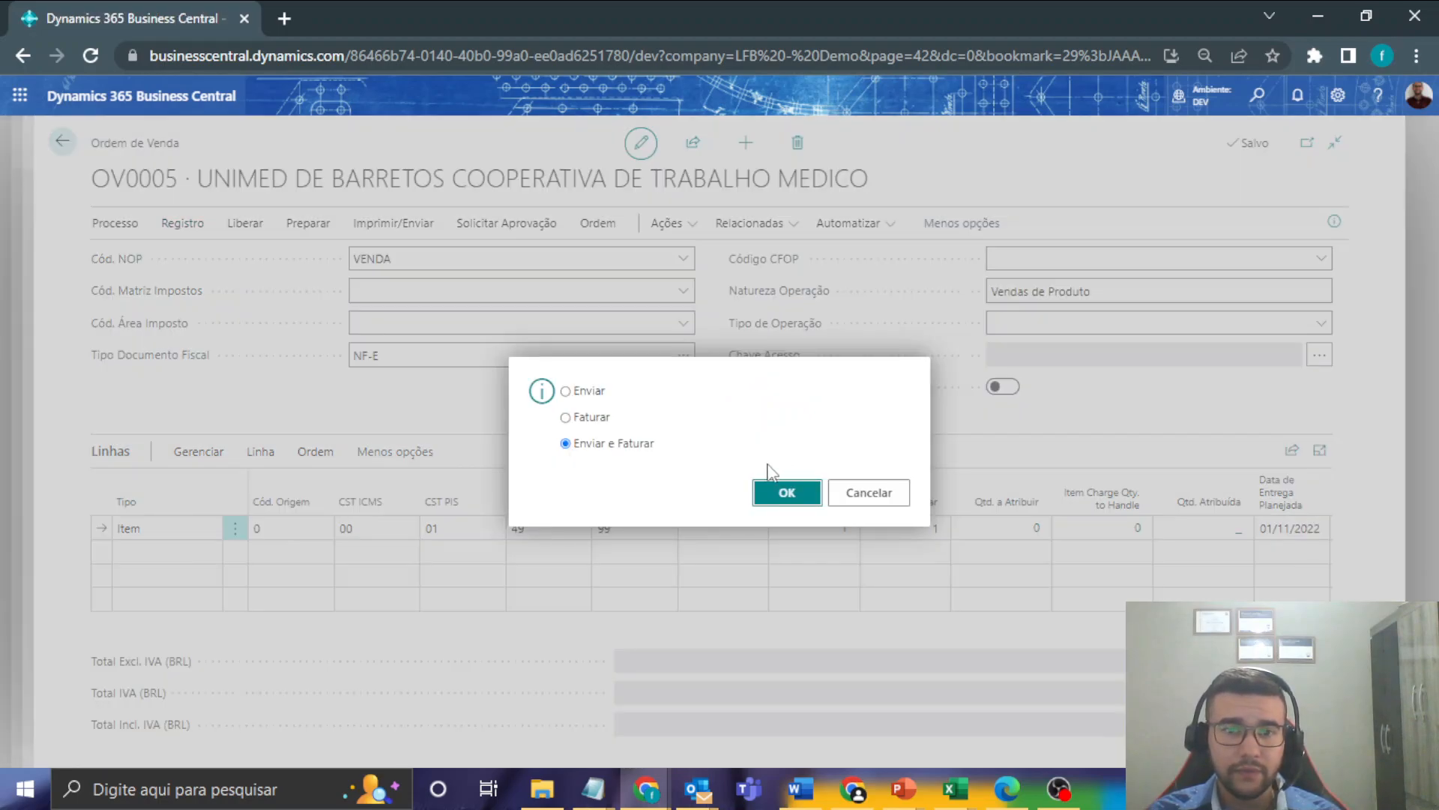
left_click(796, 492)
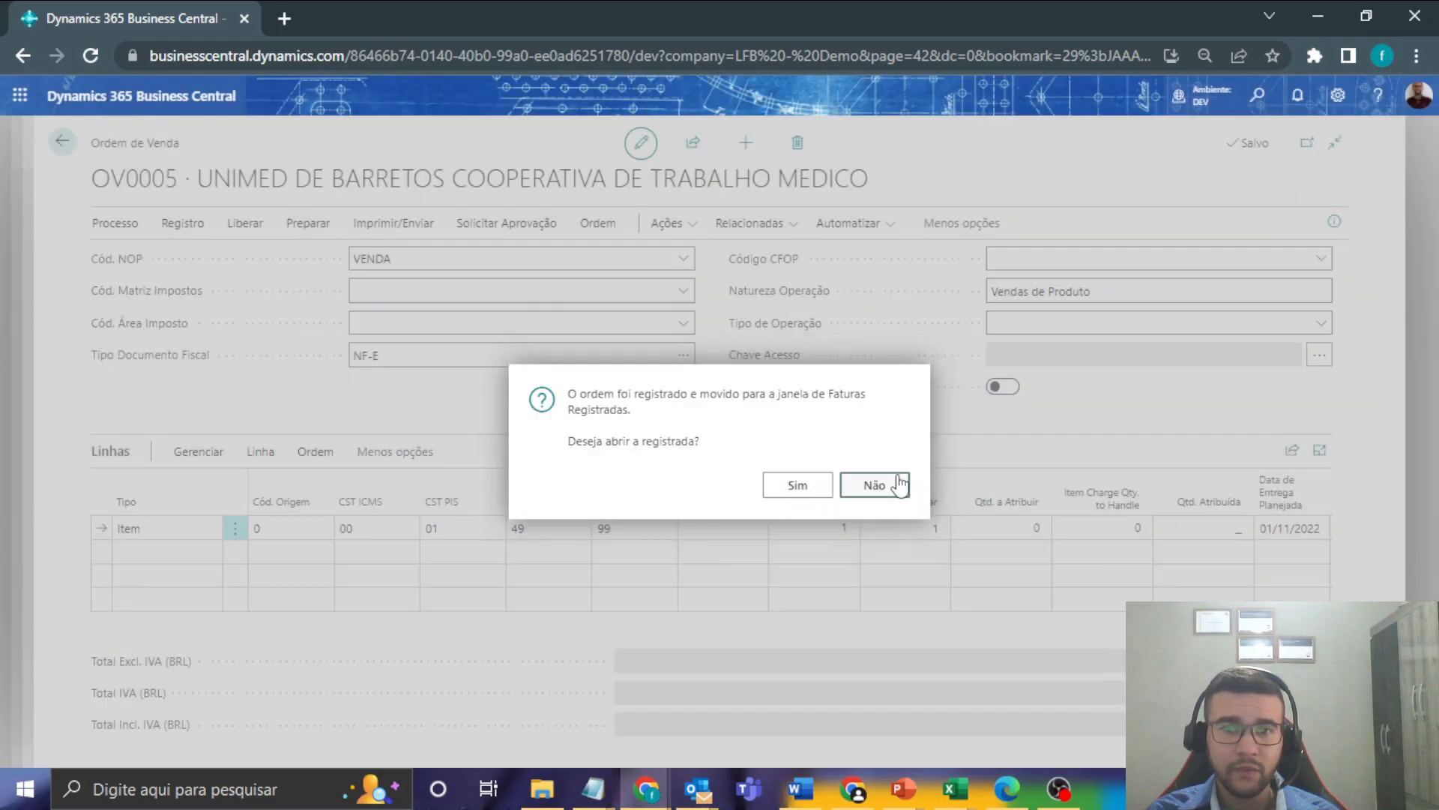
left_click(869, 485)
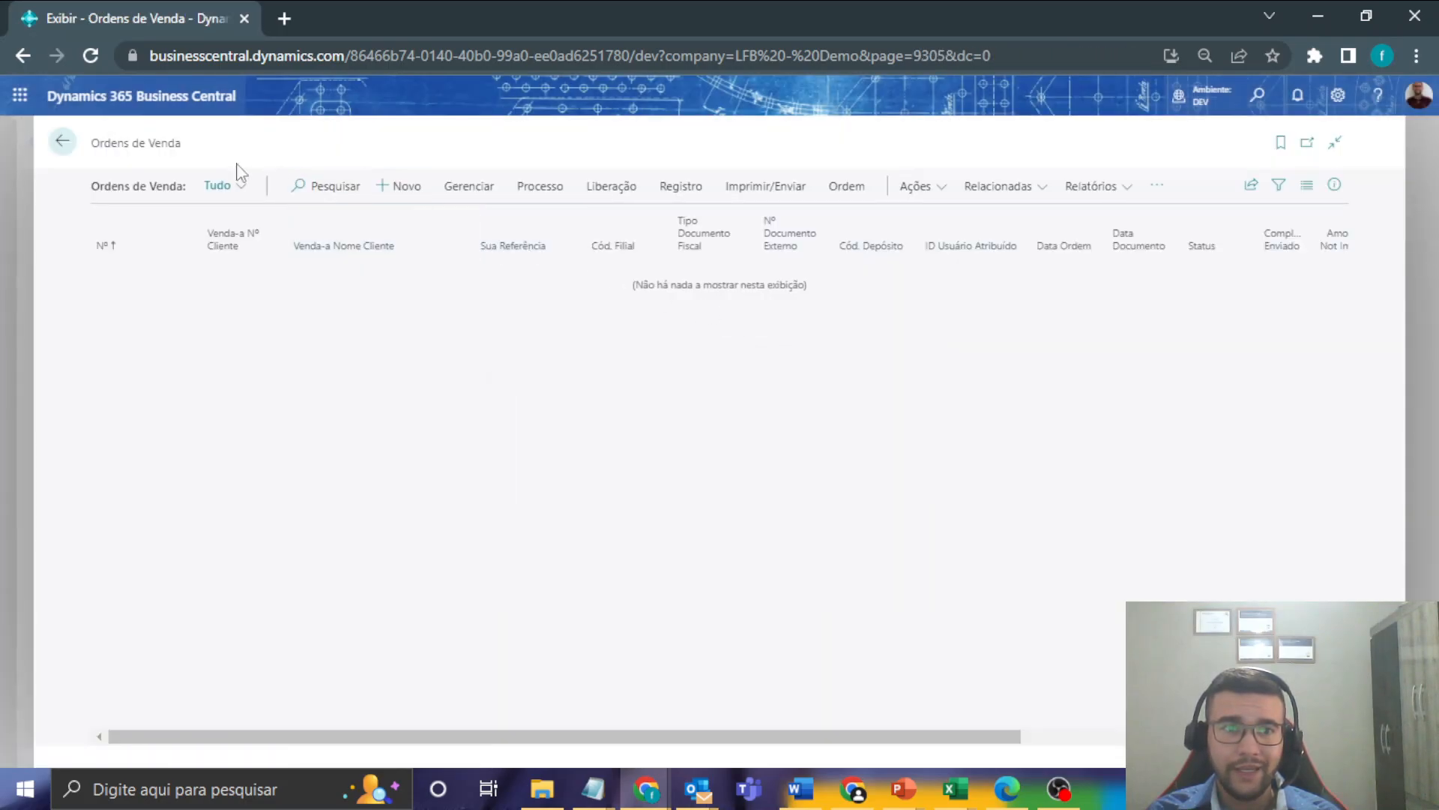
- Open the newest entry in the Documentos Fiscais Registrados list and look through its NF-e actions
left_click(64, 144)
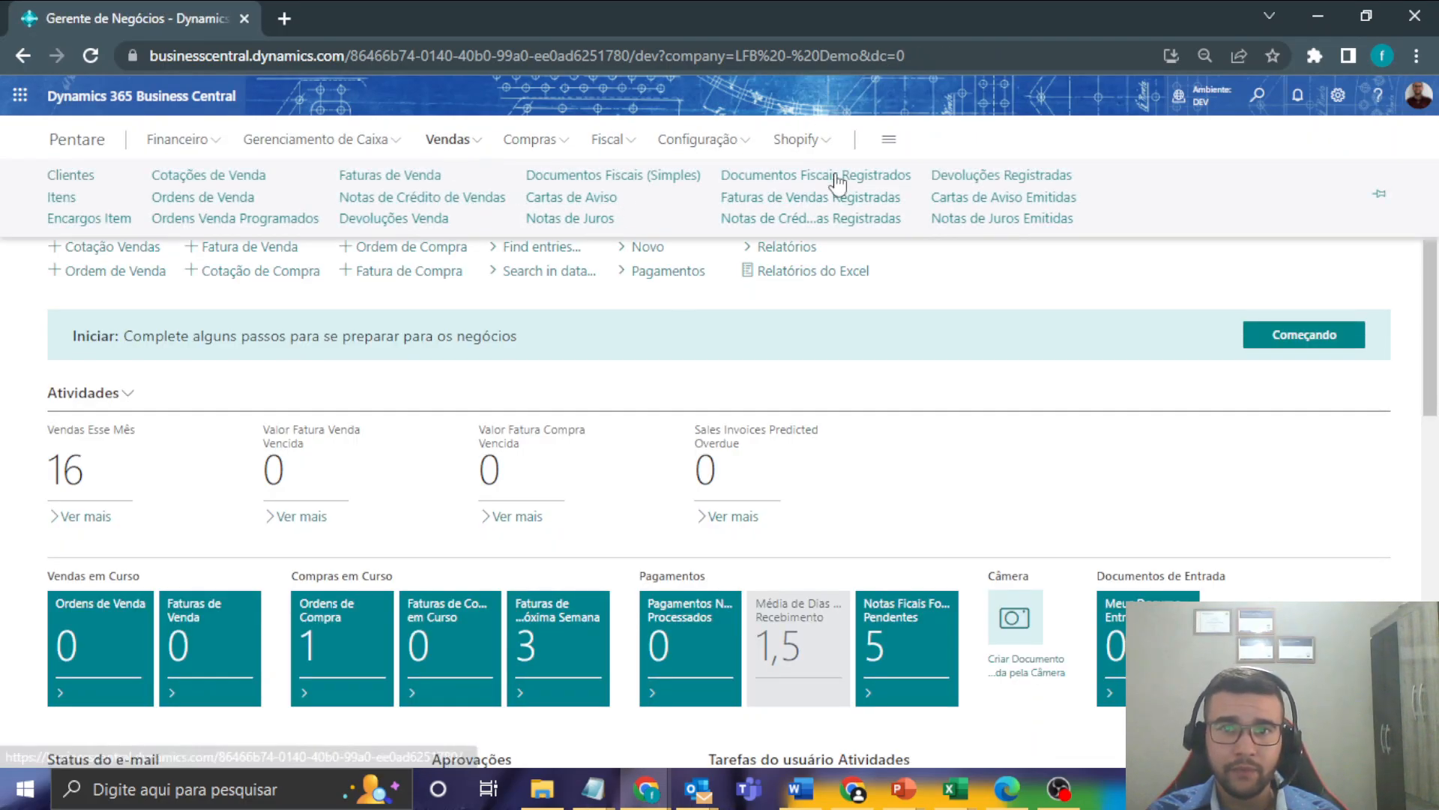
left_click(838, 182)
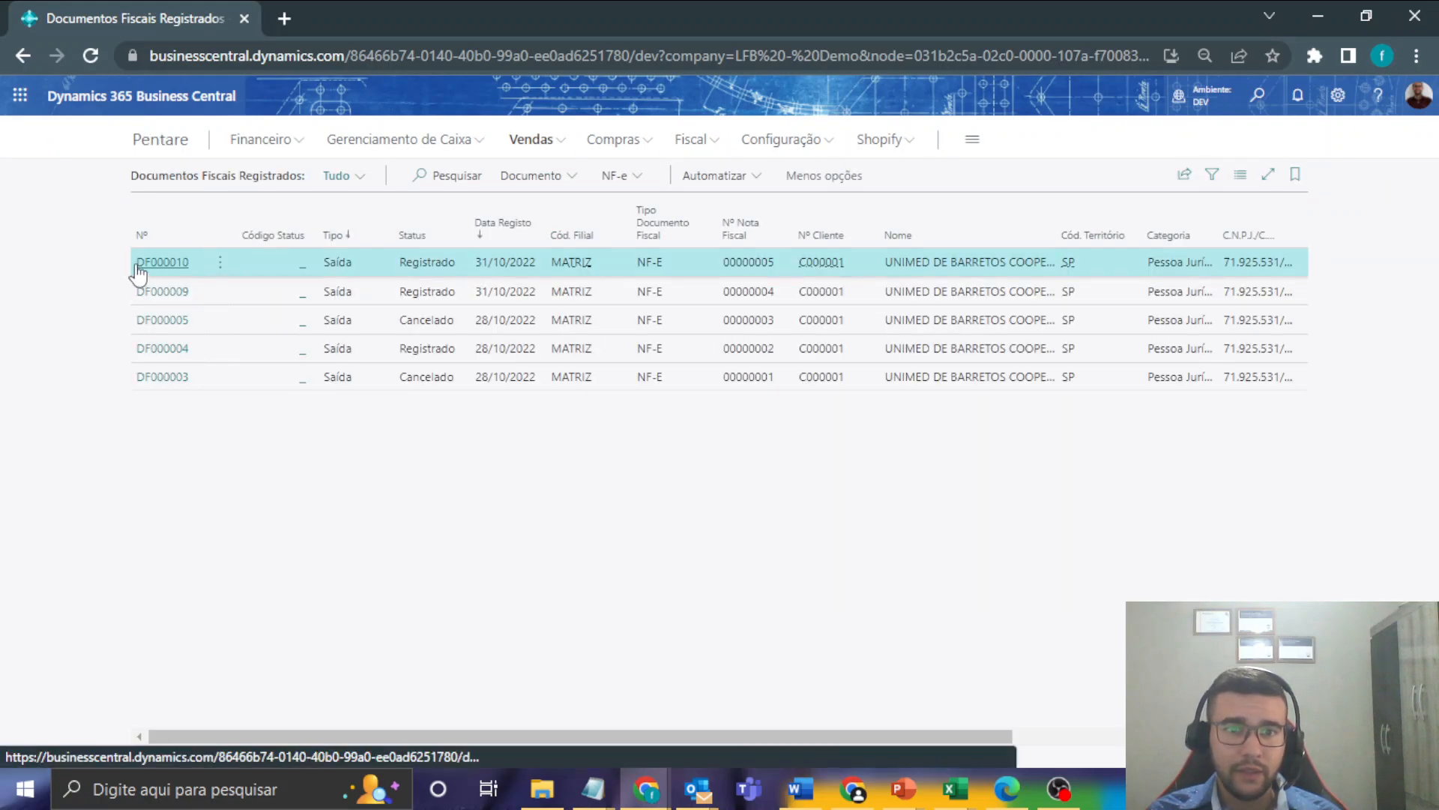
left_click(138, 264)
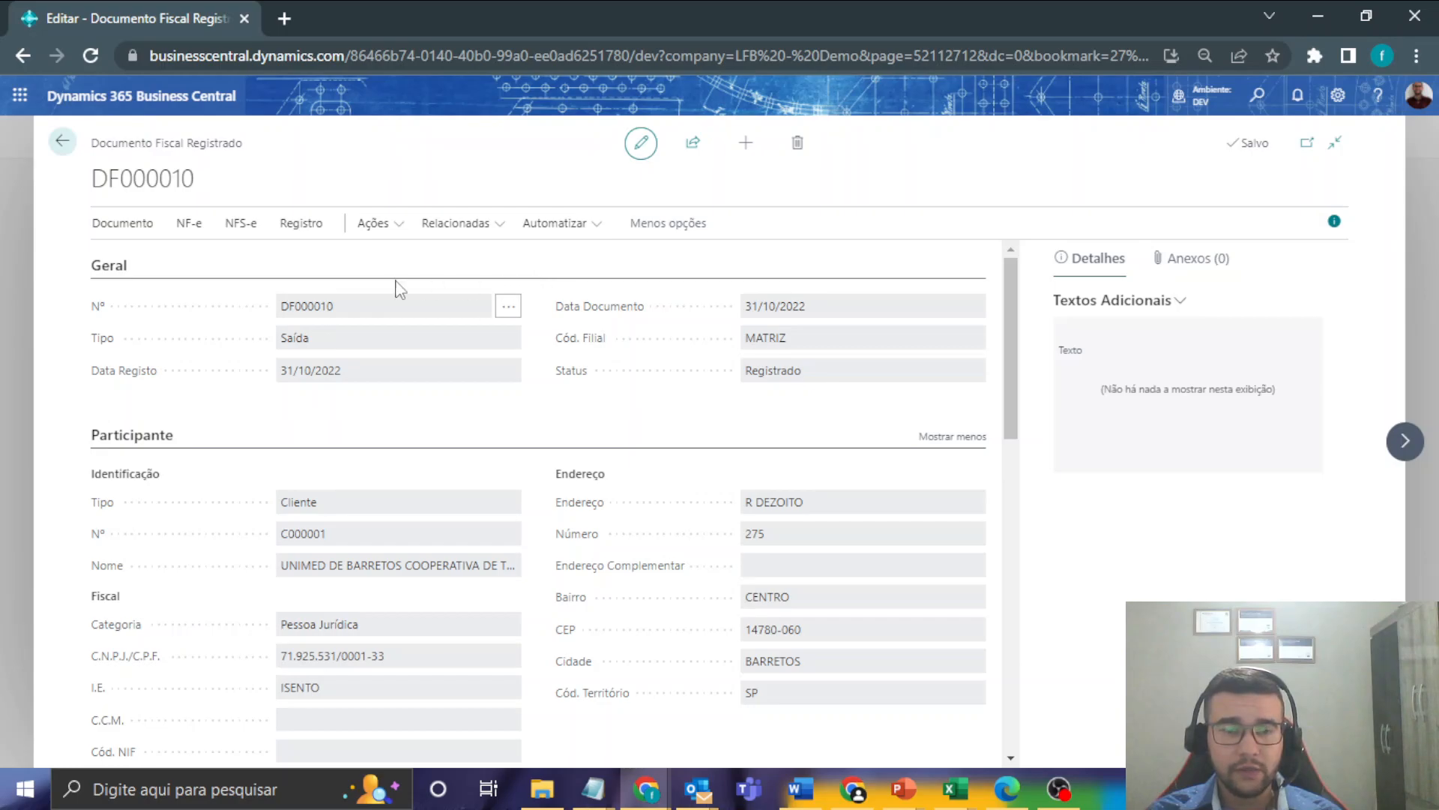
left_click(192, 229)
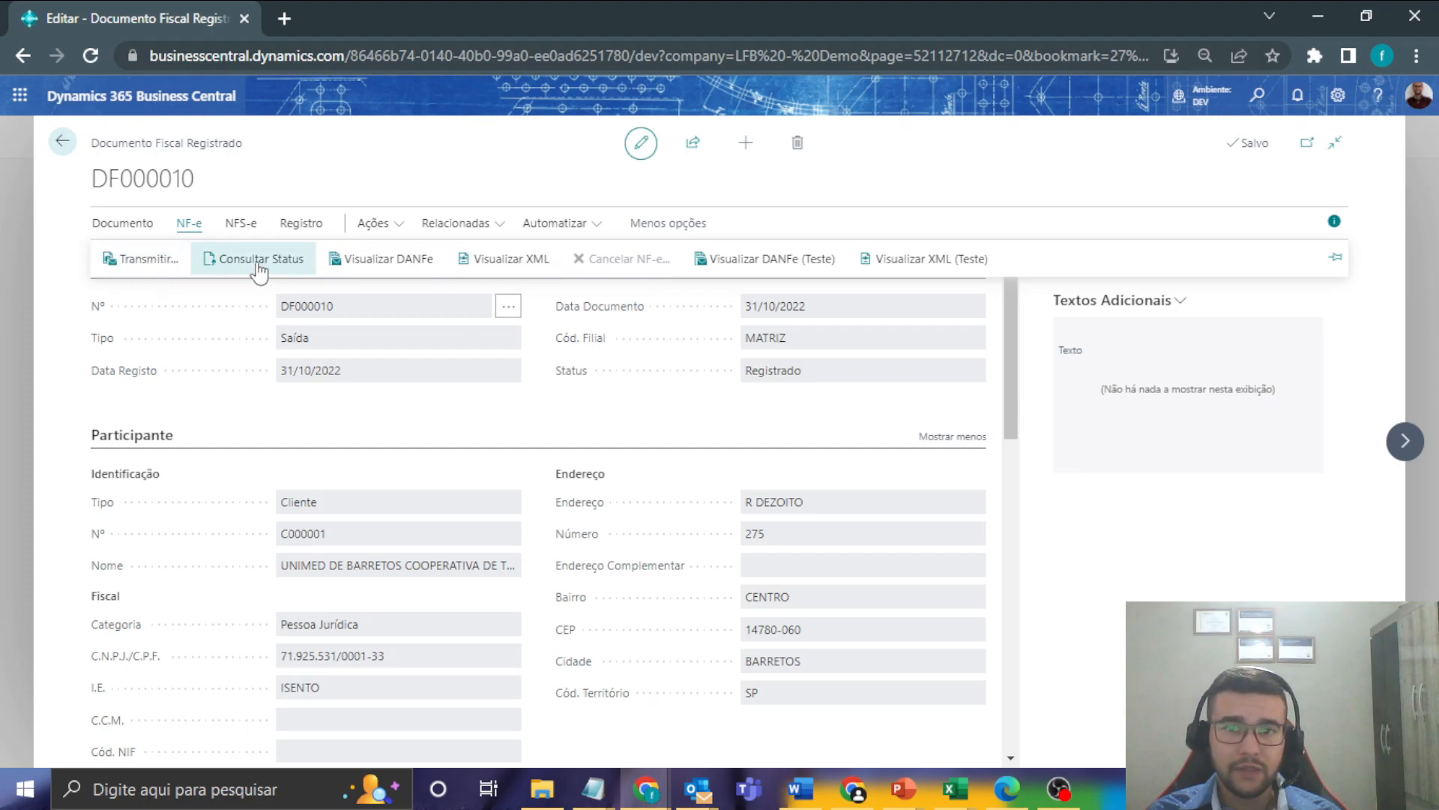
left_click(62, 144)
- Create a new sales order from the Ordens de Venda list for the customer UNIMED DE BARRETOS
left_click(161, 140)
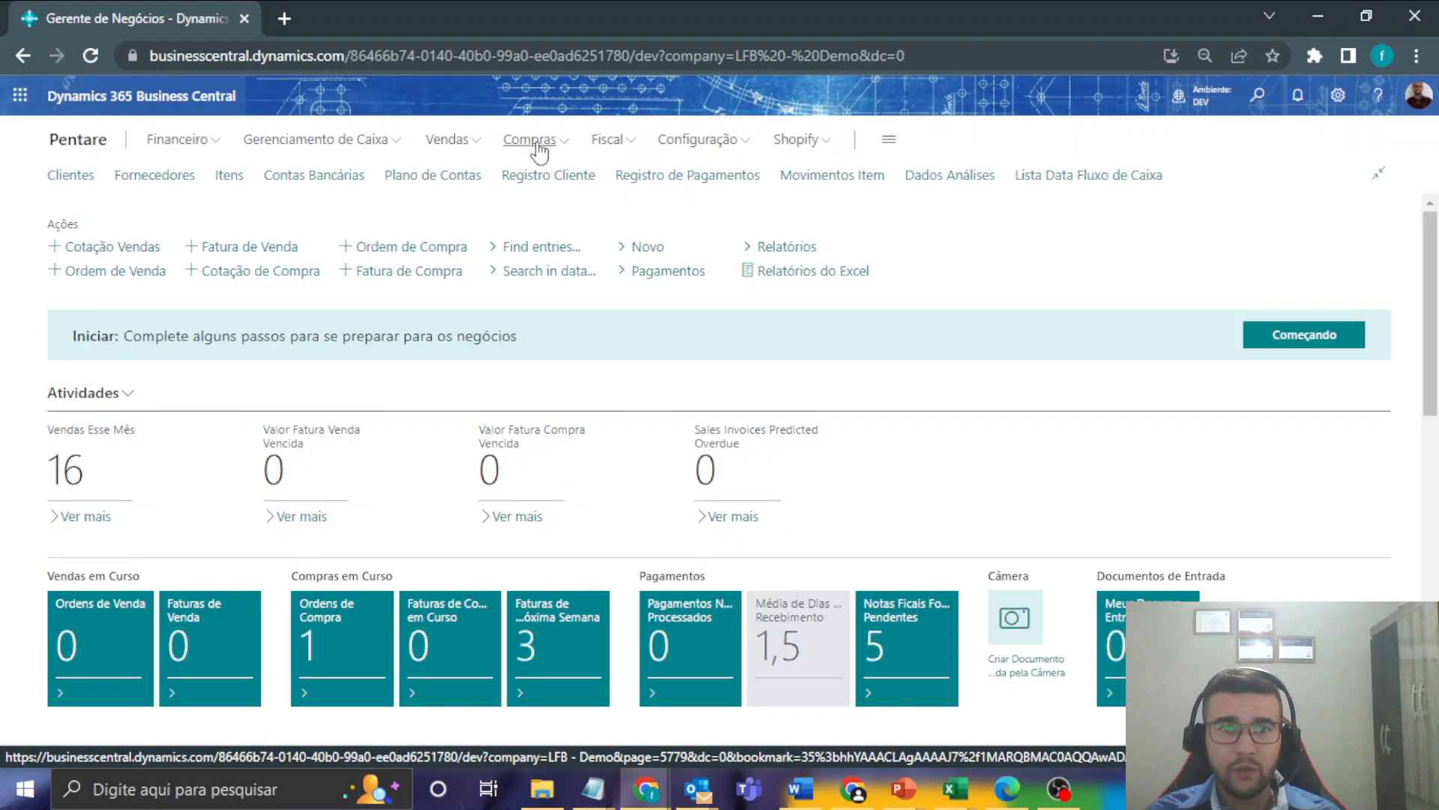
left_click(448, 139)
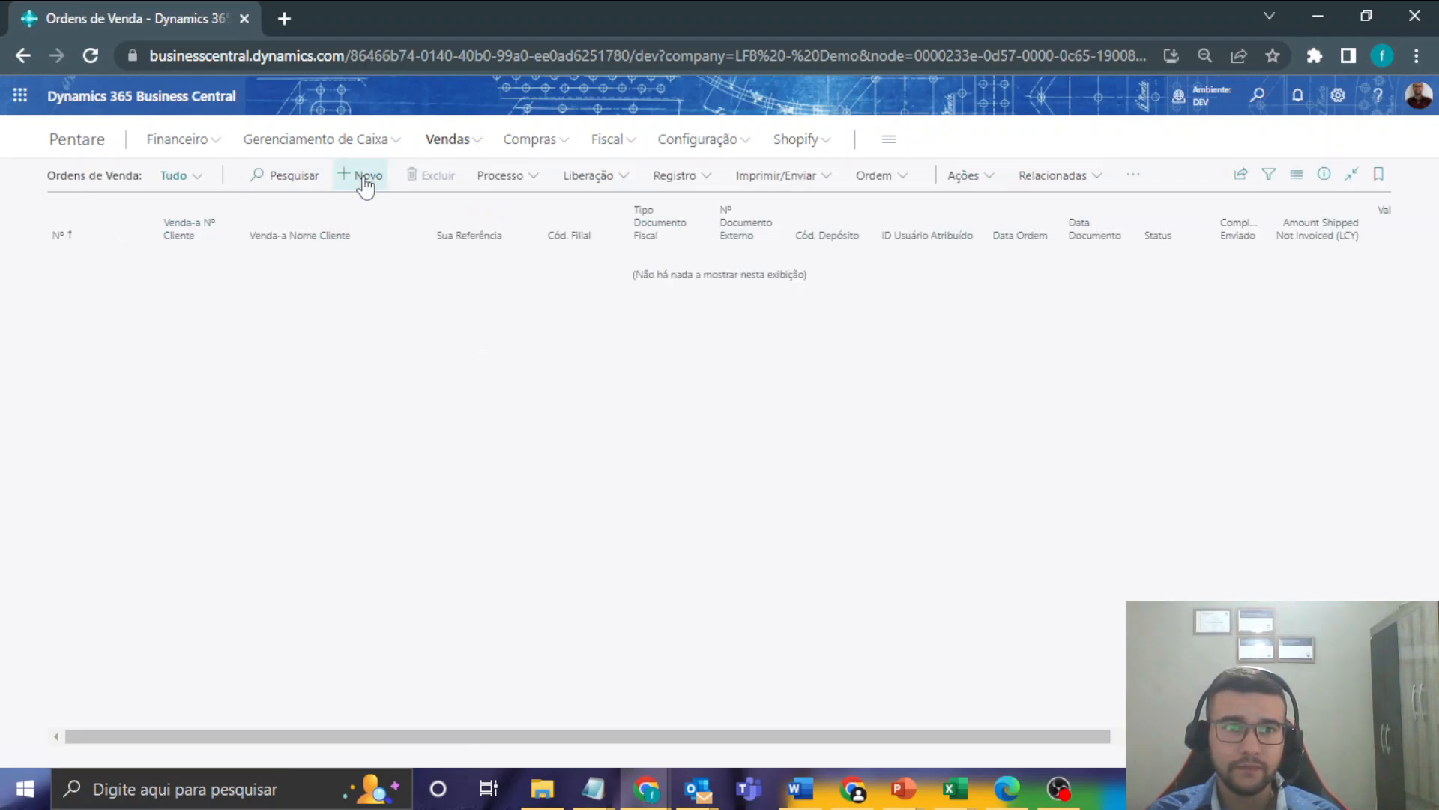
left_click(365, 180)
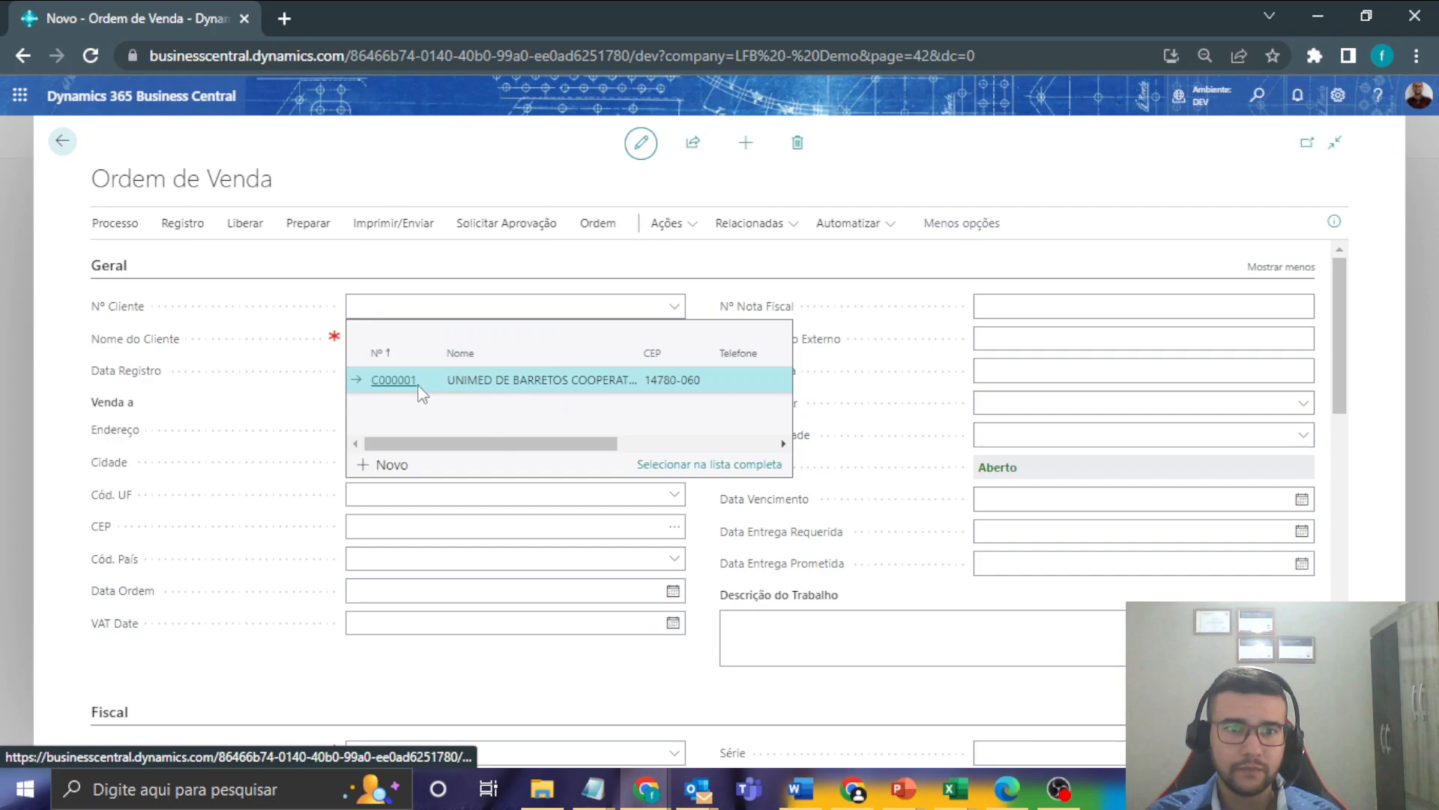
left_click(714, 388)
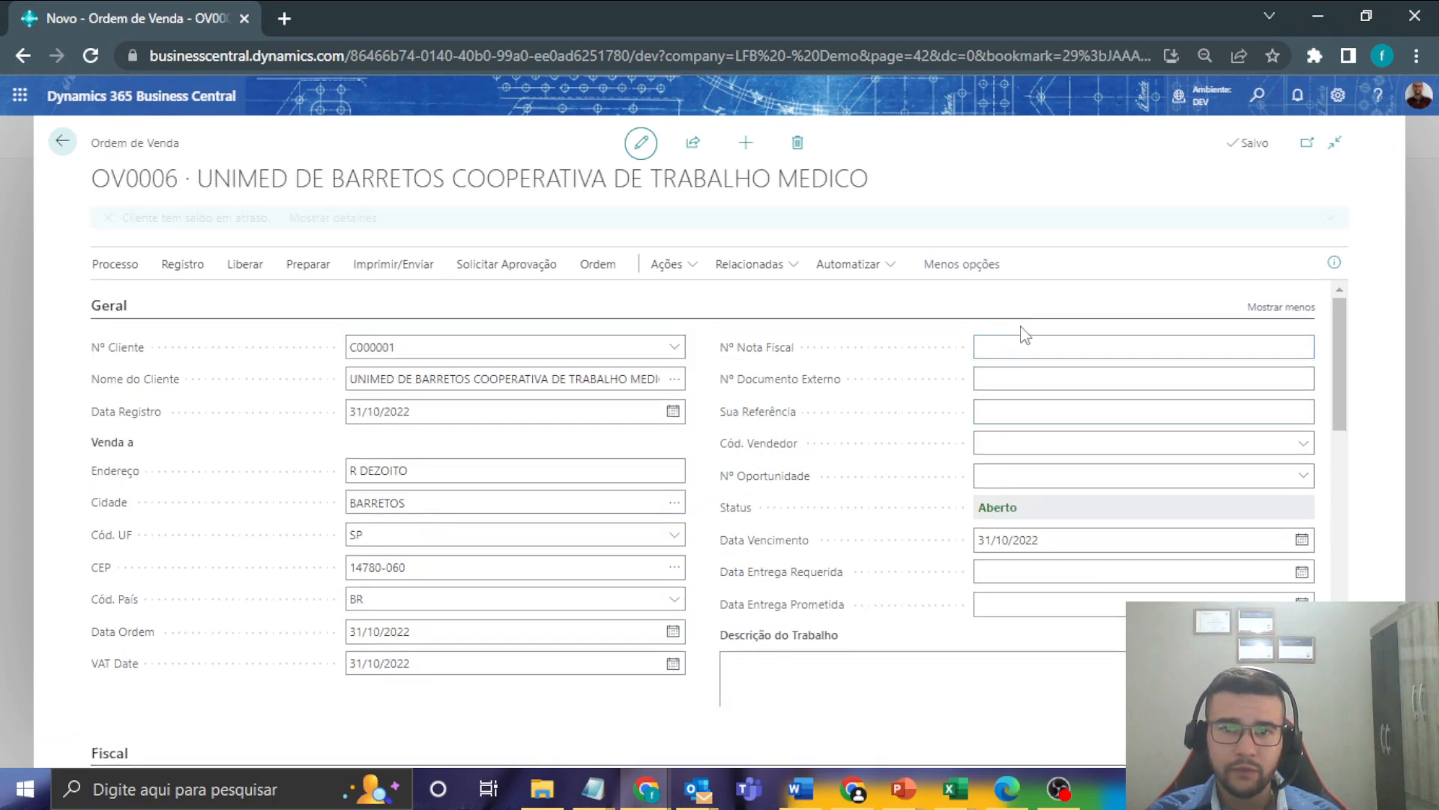
left_click(1025, 339)
type("0007")
key("Tab")
key("shift+Tab")
key("BackSpace")
key("Tab")
- Set the order's Cód. Filial to MATRIZ and its Cód. NOP to VENDA in the Fiscal section
left_click(298, 410)
scroll(298, 410, "down", 1)
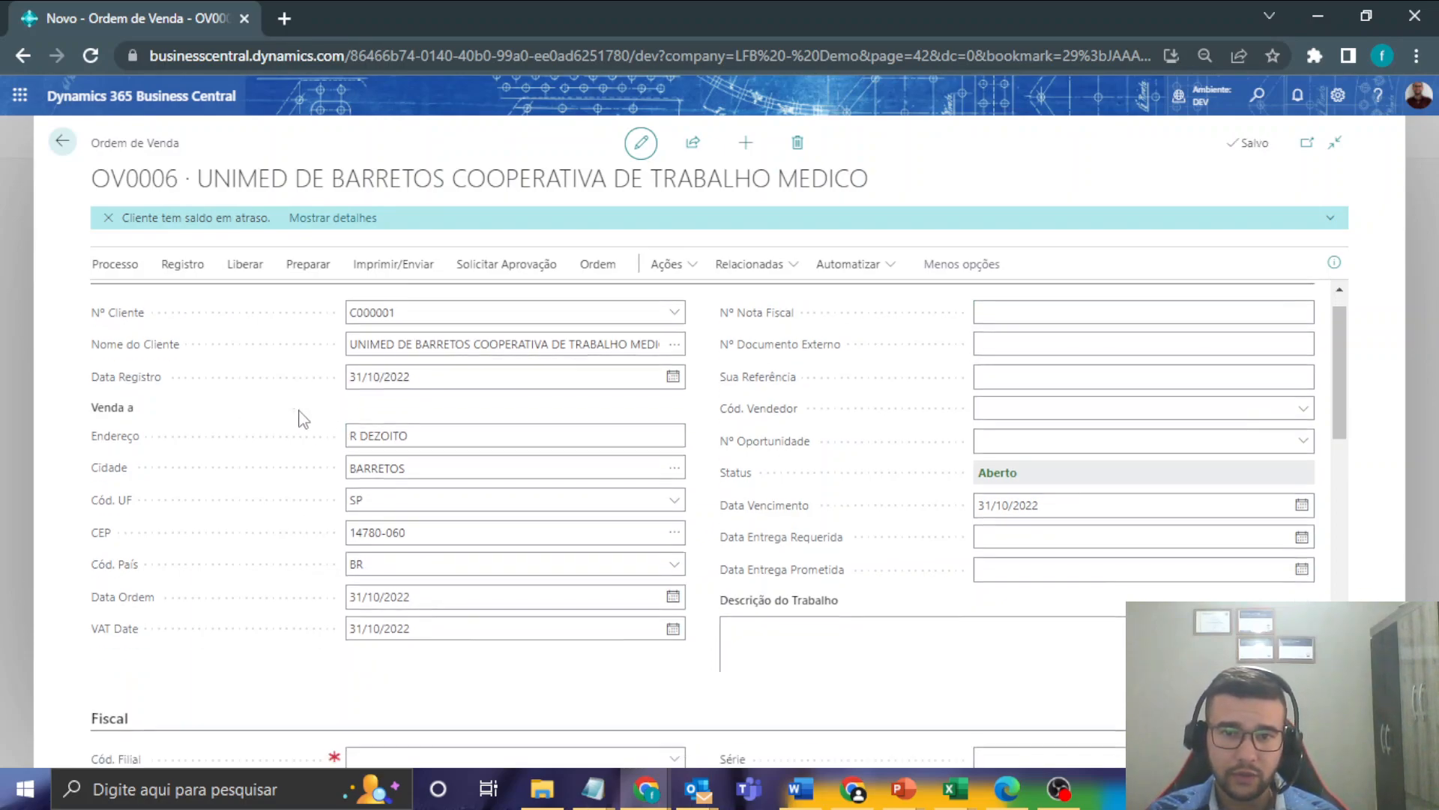
scroll(298, 418, "down", 3)
left_click(449, 473)
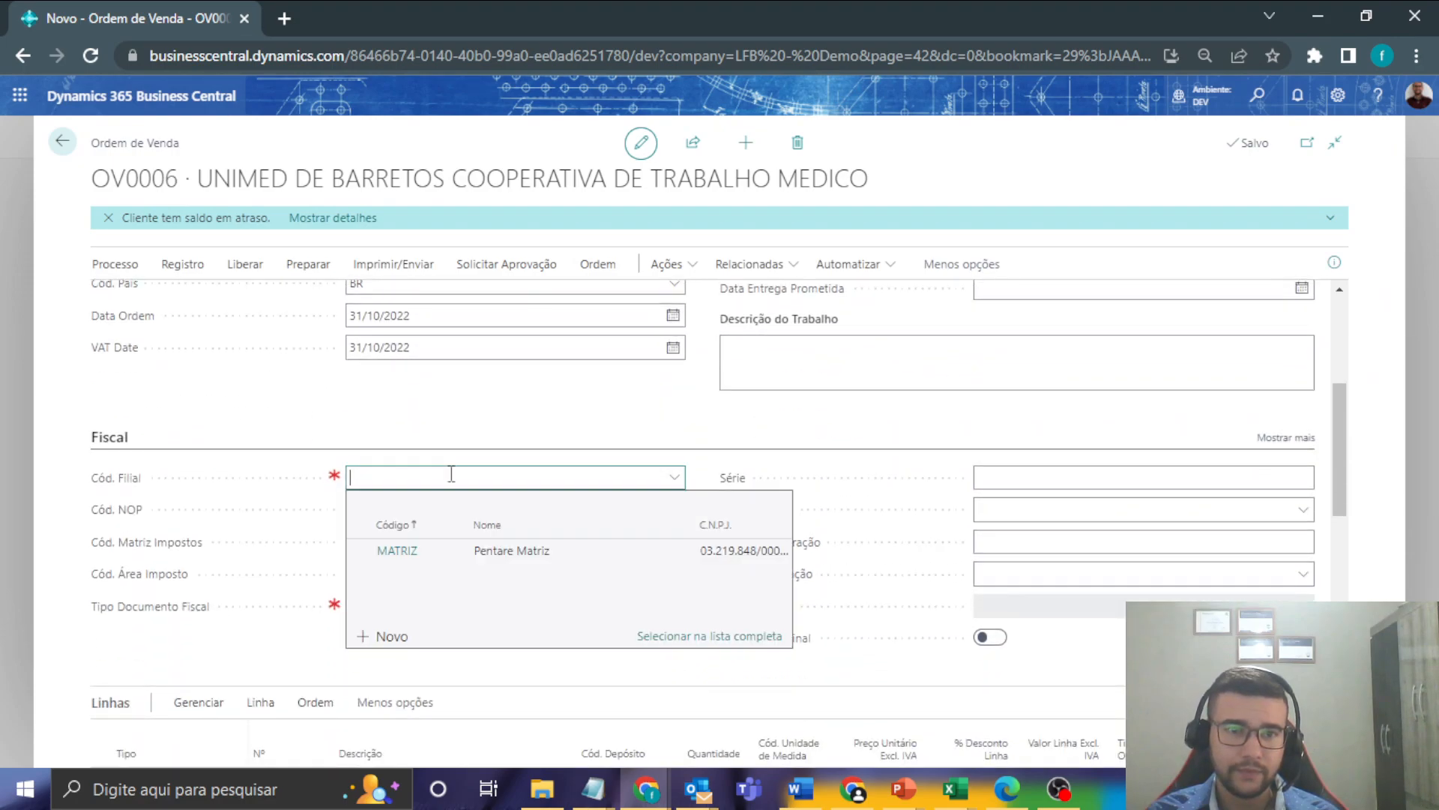
left_click(444, 550)
left_click(414, 508)
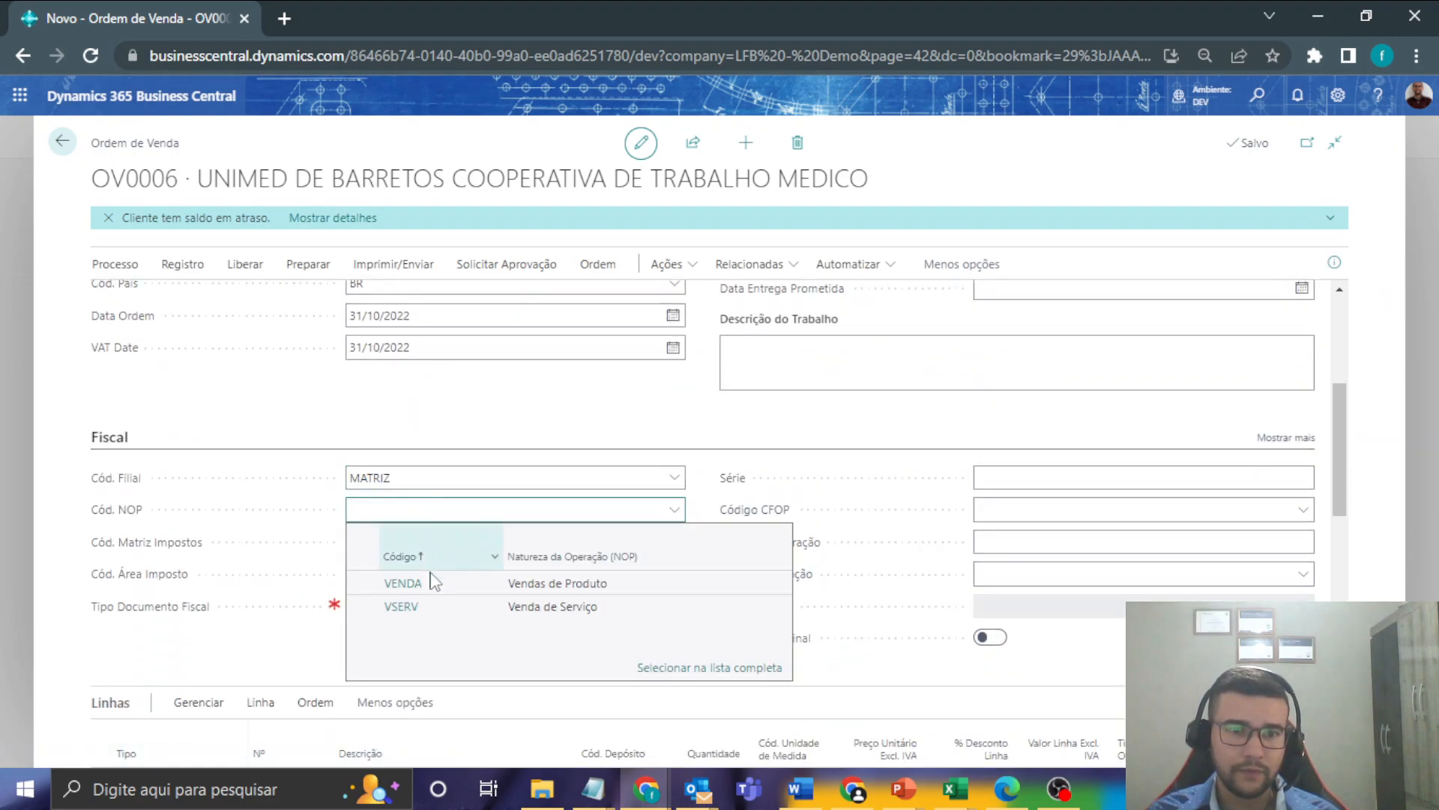
left_click(363, 583)
- Add an order line for item IT0001 with DEP1 as its Cód. Depósito
scroll(498, 428, "down", 4)
left_click(292, 462)
left_click(384, 539)
left_click(630, 463)
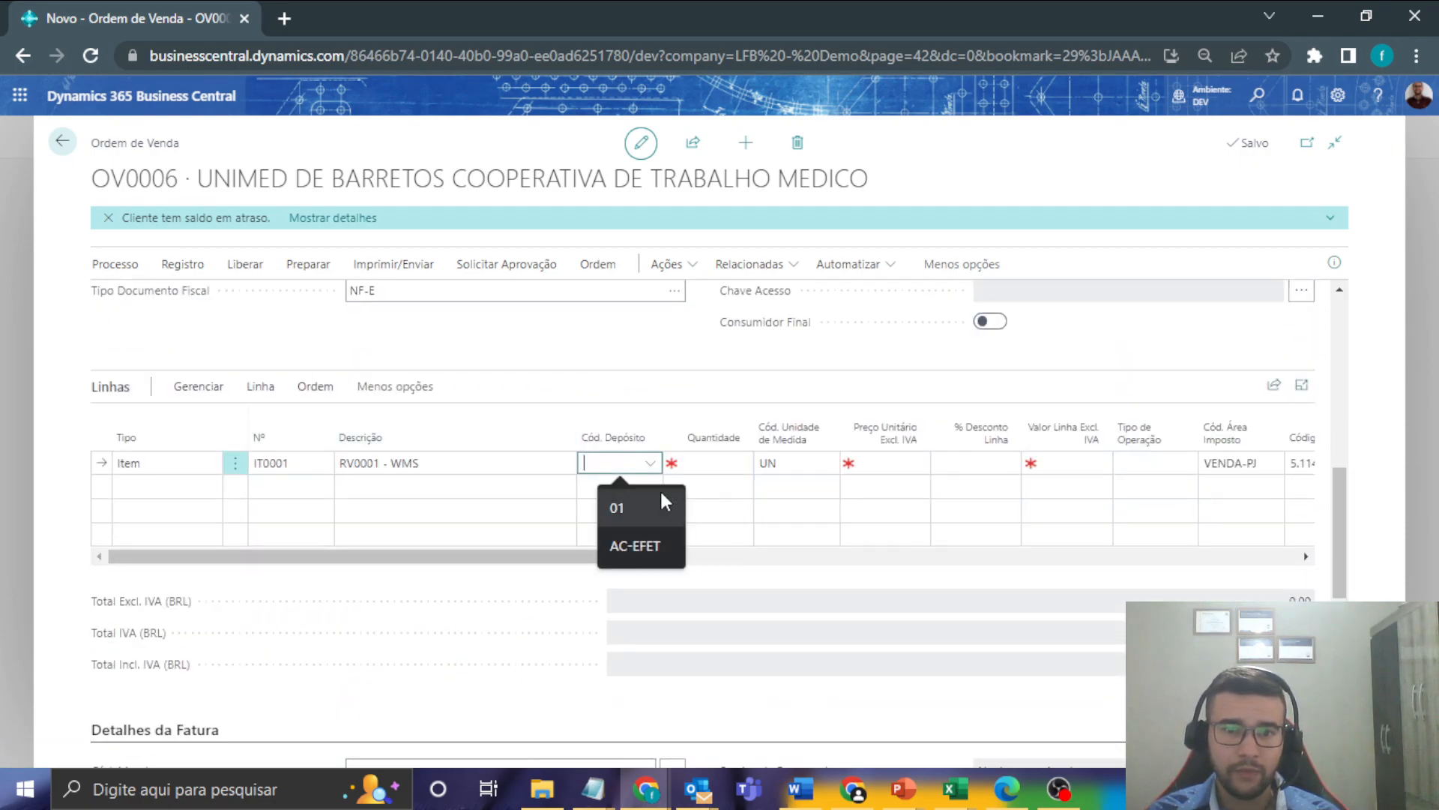
left_click(781, 528)
- Set the item line's quantity to 1 and its unit price to 8,00, and check the line's tax codes
left_click(714, 465)
type("1")
key("Tab")
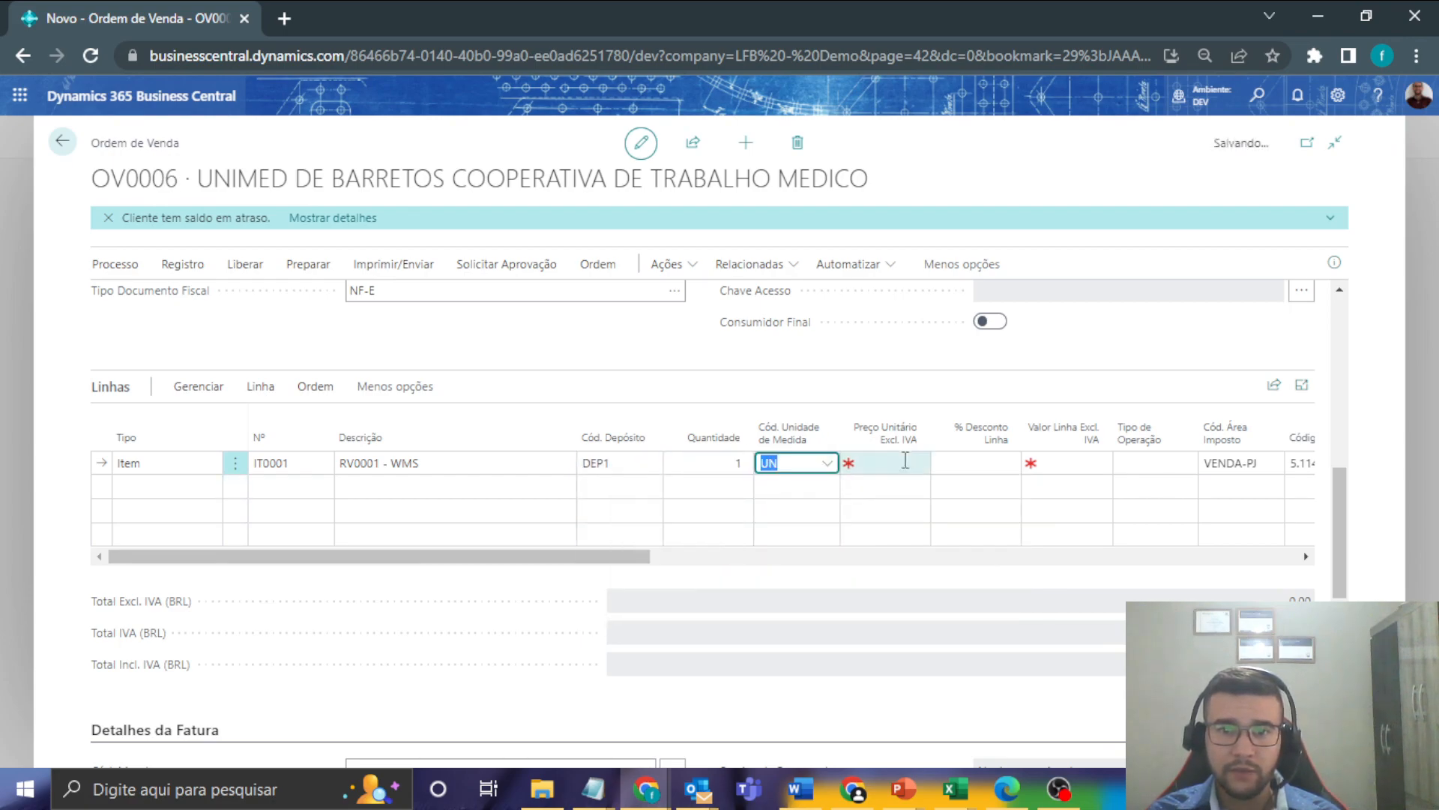
left_click(905, 460)
type("8")
key("Tab")
key("Tab")
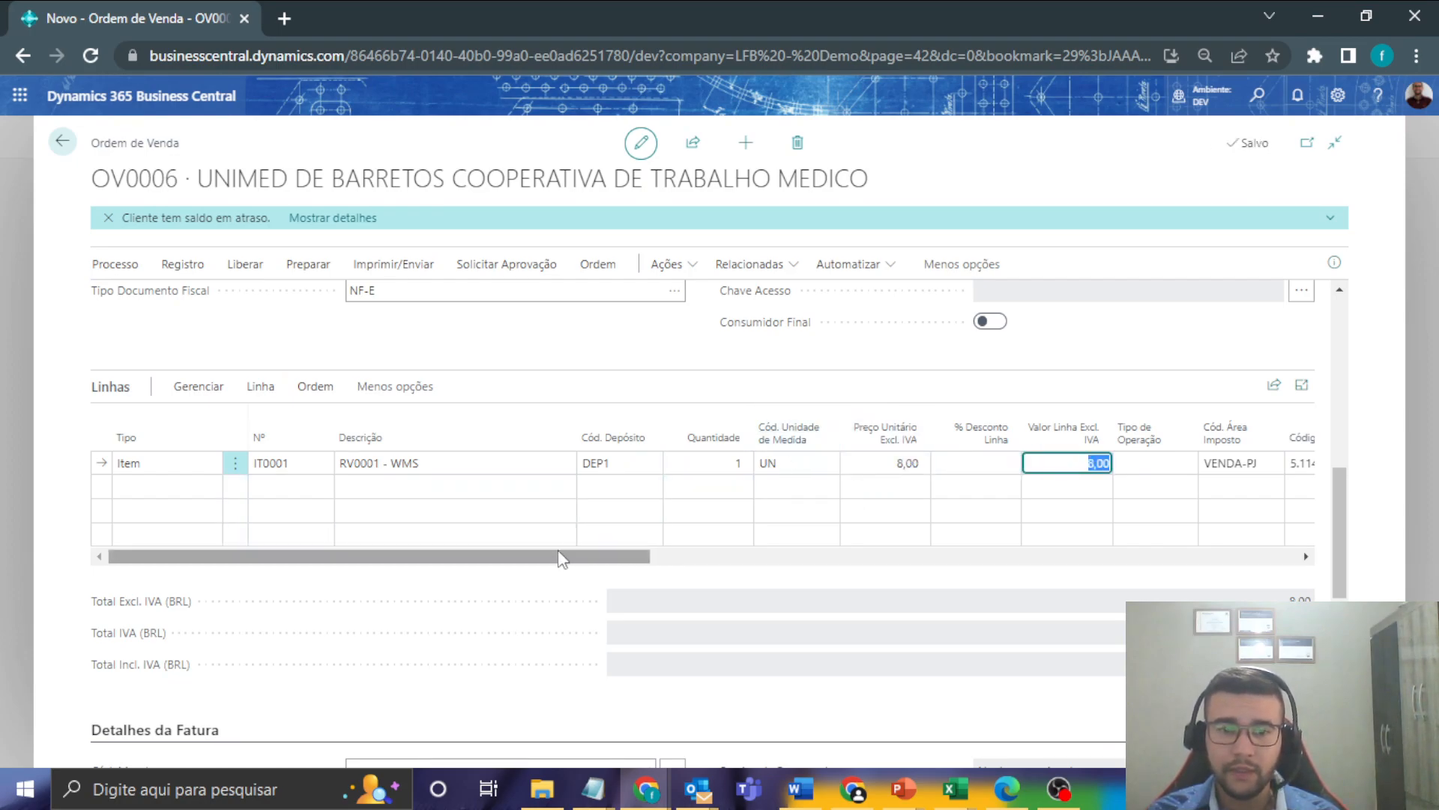
left_click(839, 560)
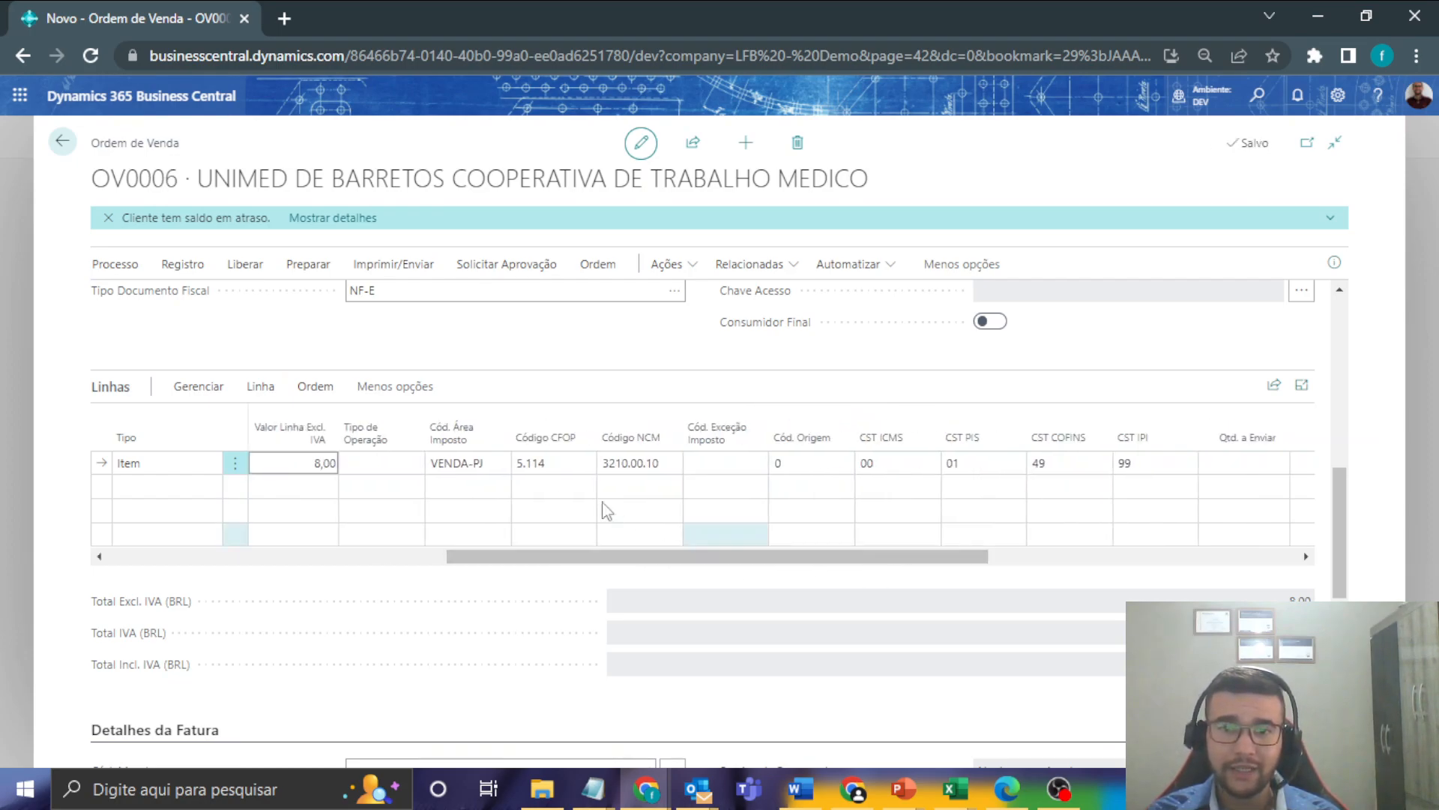
- Set the payment terms code to 10D and the payment method to BOLETO_BB in the order's invoice details
scroll(386, 453, "down", 1)
scroll(386, 453, "down", 4)
left_click(408, 550)
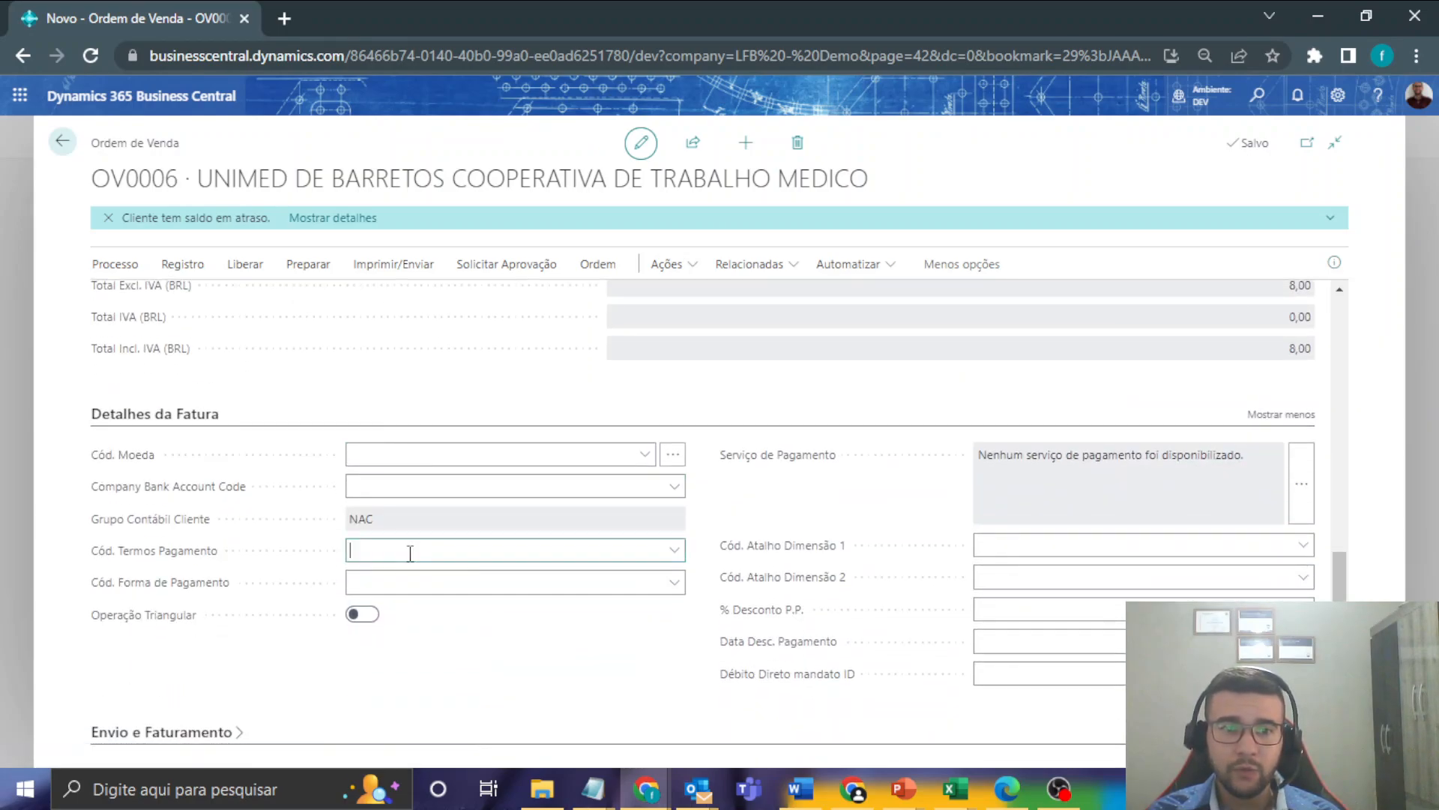
left_click(402, 671)
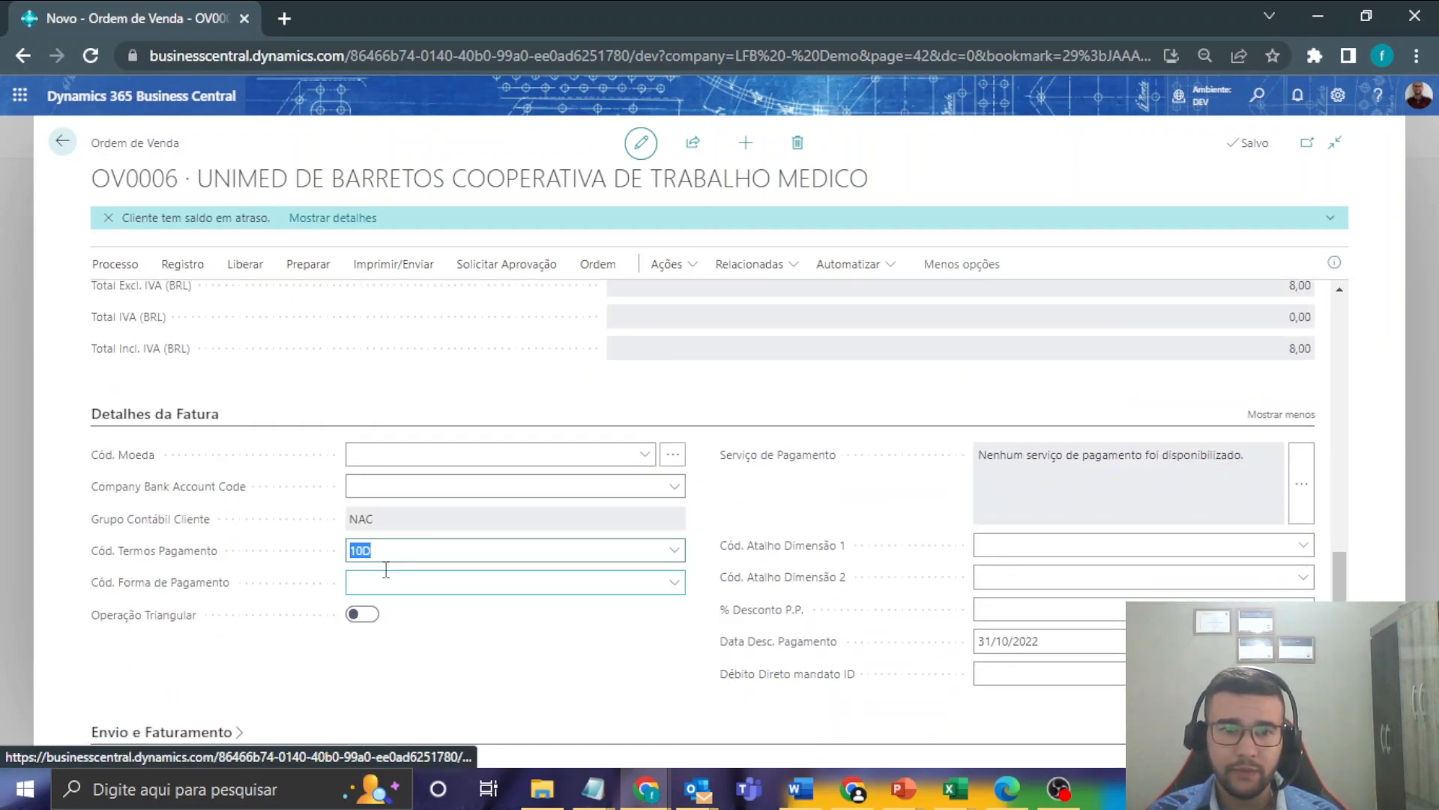
left_click(399, 587)
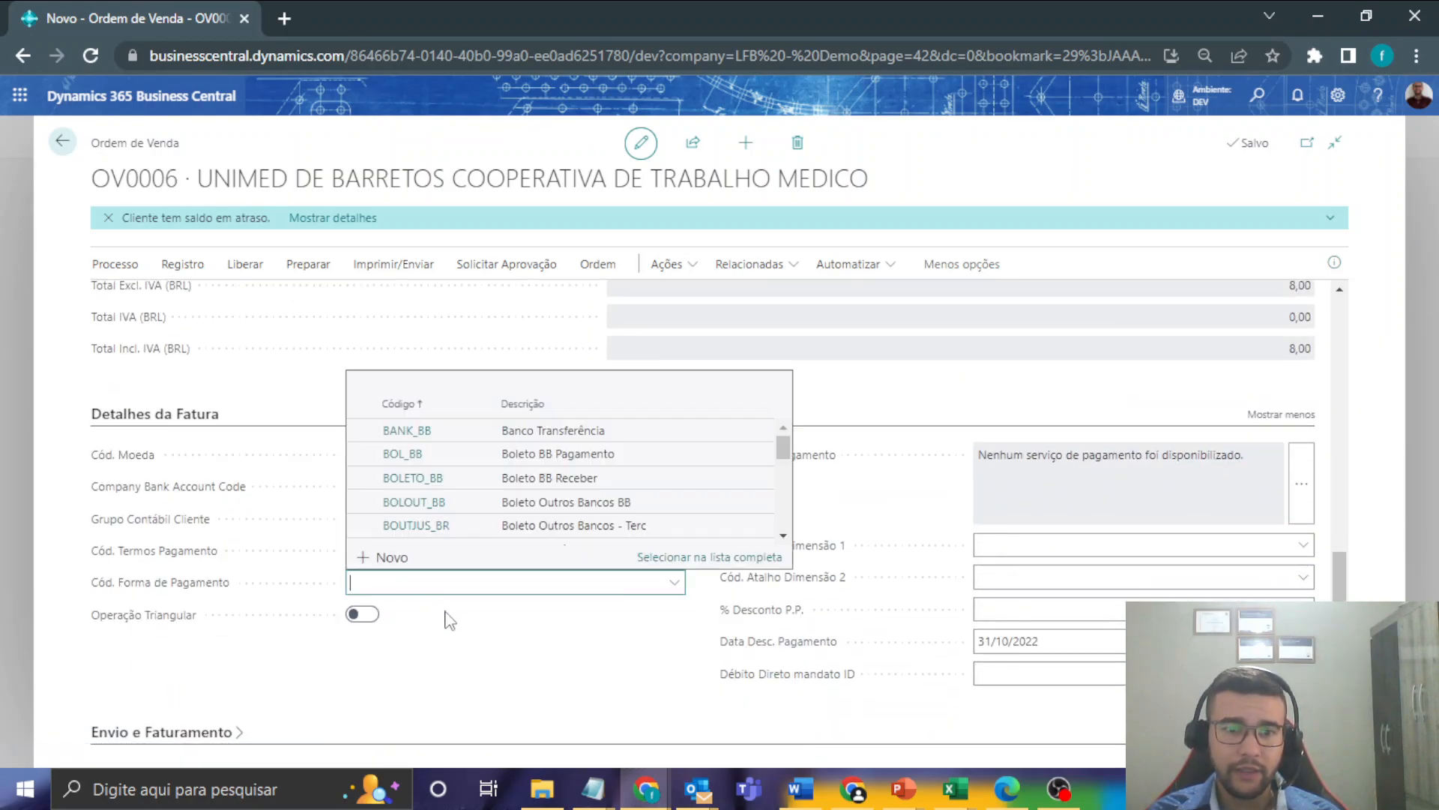
left_click(455, 477)
- Show the details pane, open the order's NF-e fiscal data, and set Frete por Conta to Emitente
scroll(318, 408, "up", 10)
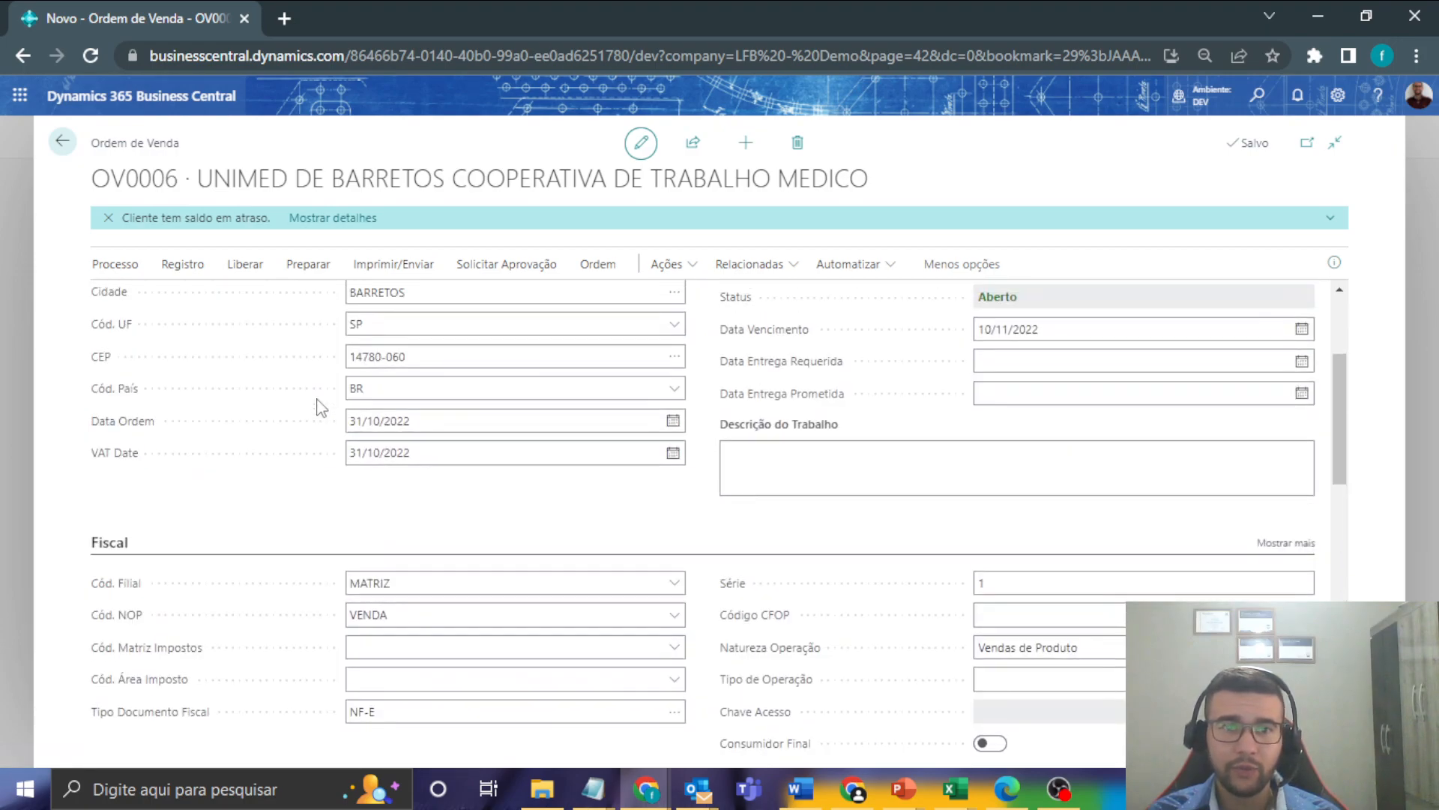
scroll(323, 389, "up", 3)
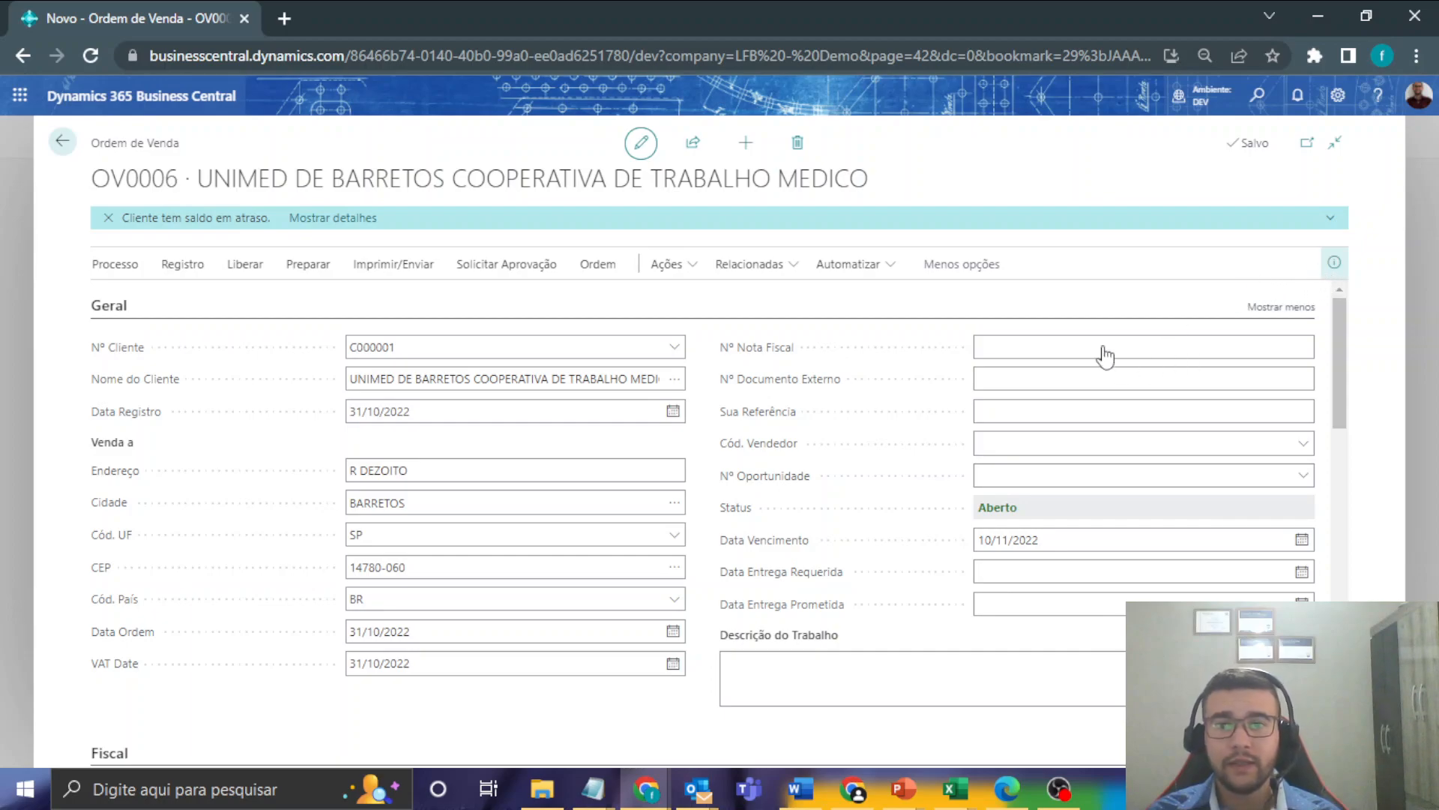
left_click(1334, 262)
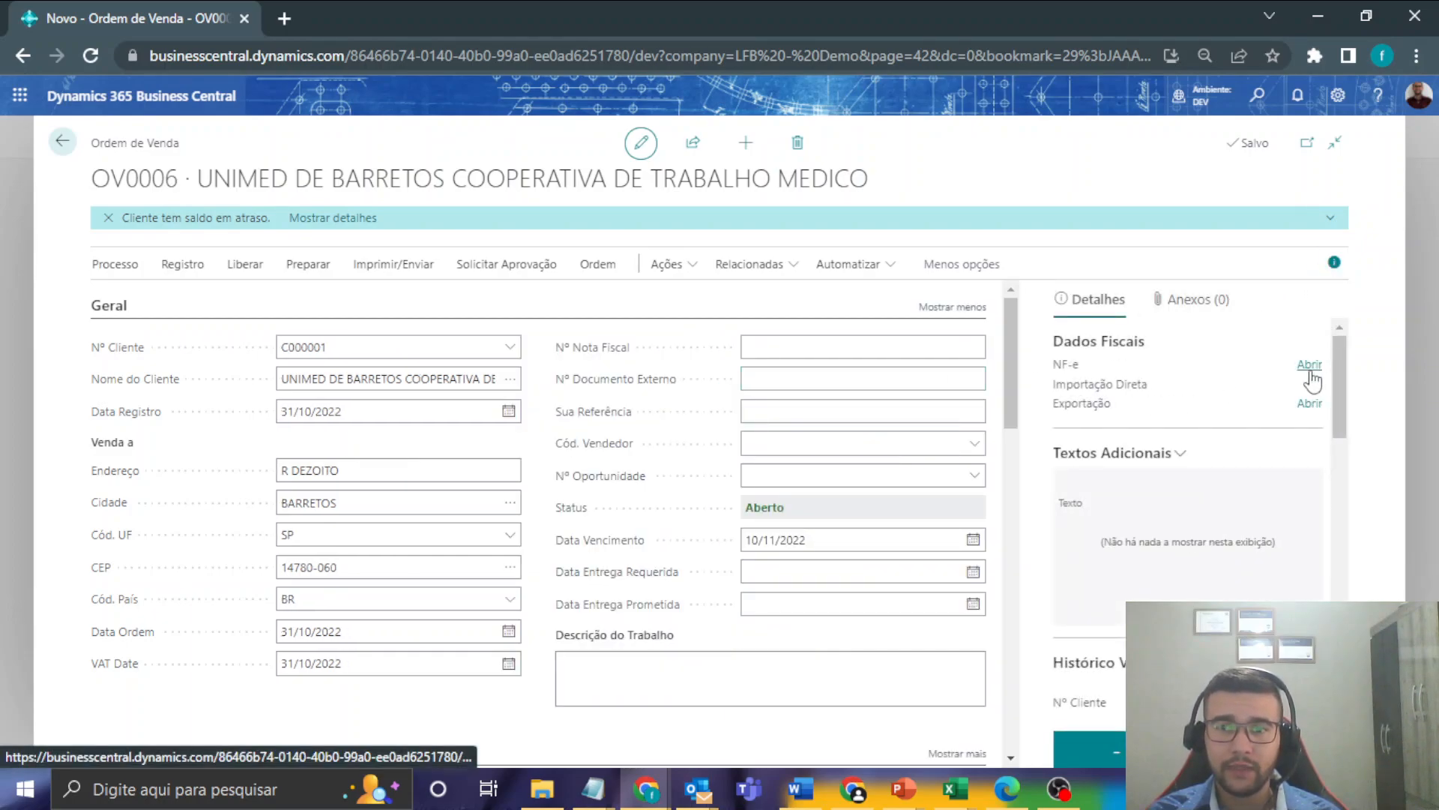
left_click(935, 352)
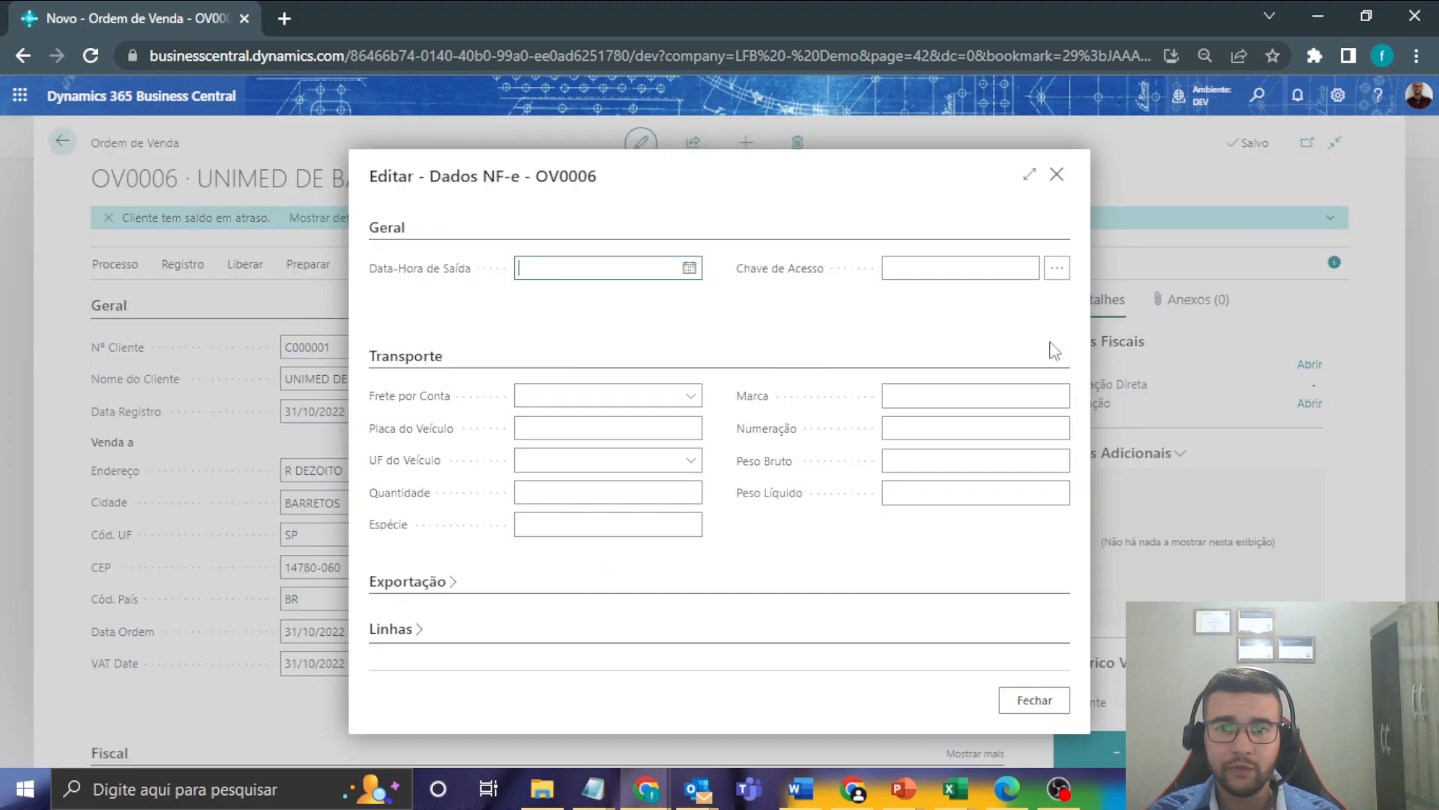
left_click(584, 403)
left_click(582, 429)
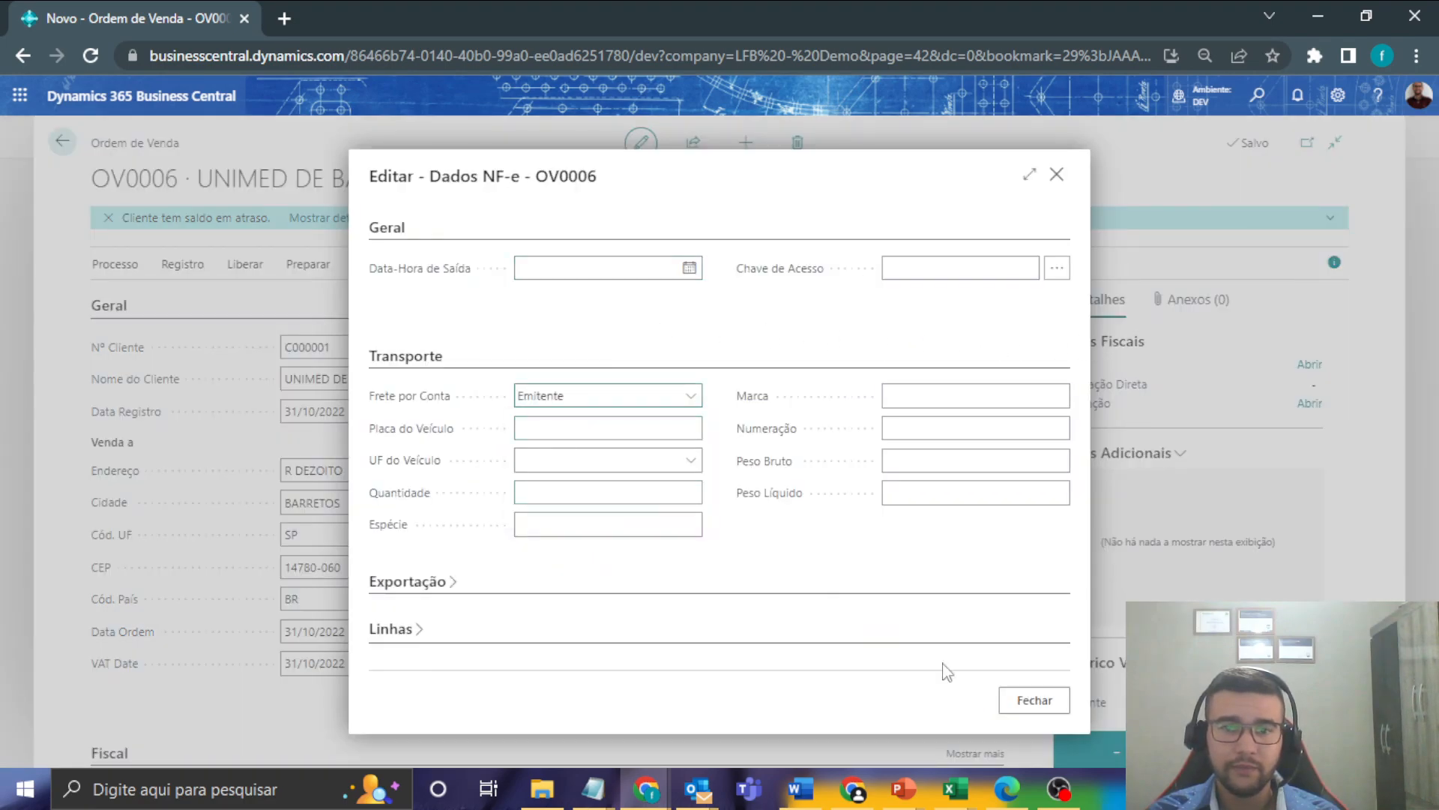
left_click(1035, 700)
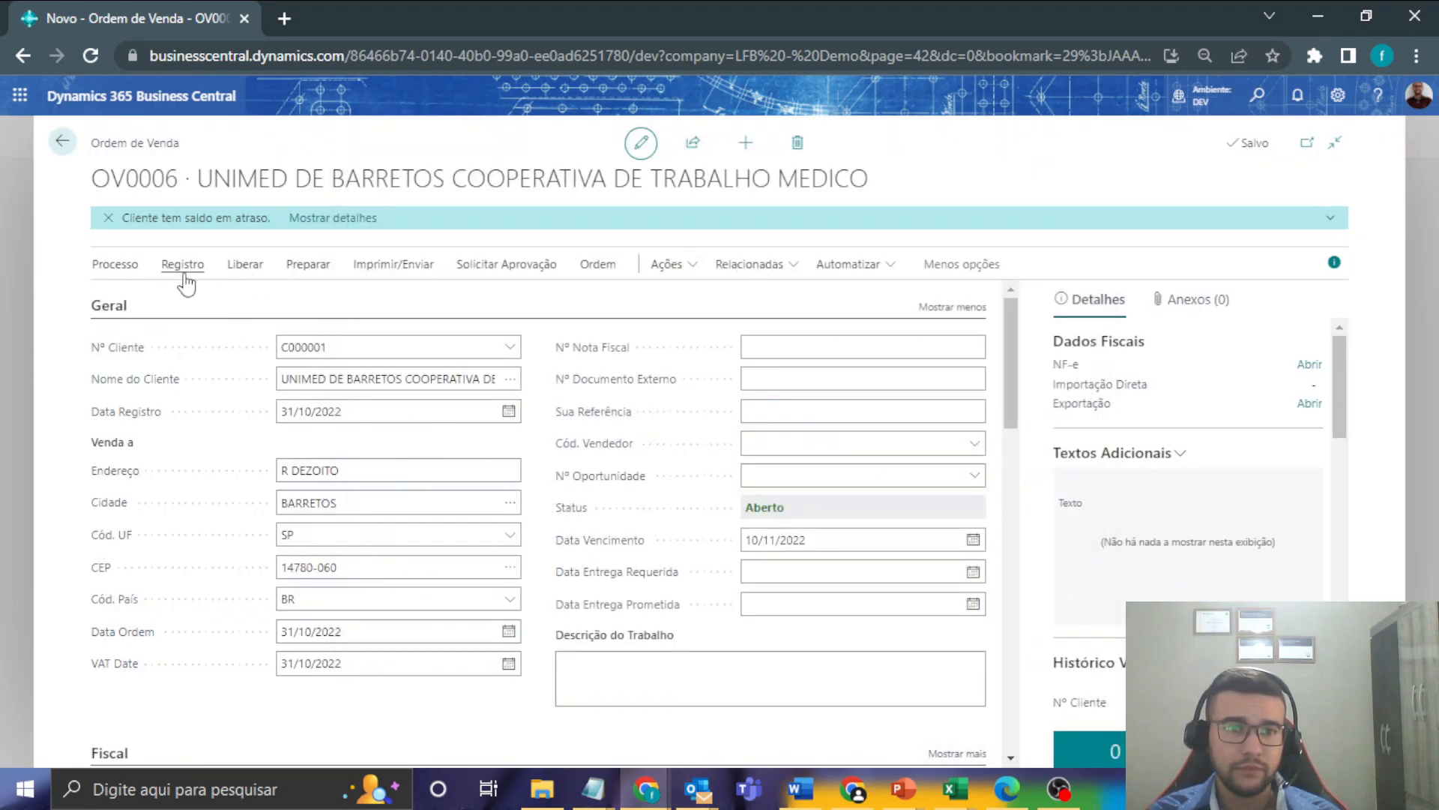
- Try to create the warehouse shipment from the open sales order, and release the order
left_click(136, 274)
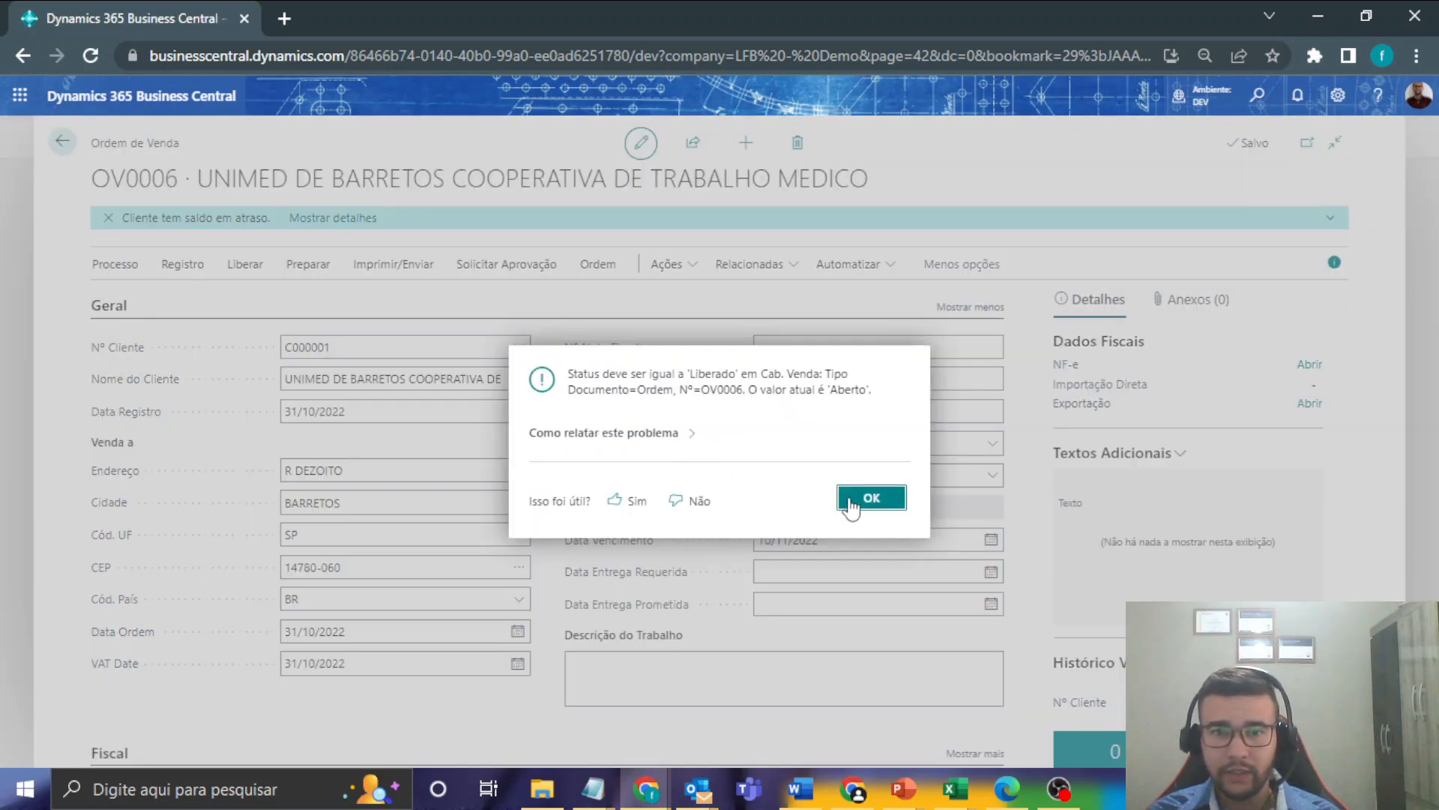
left_click(870, 498)
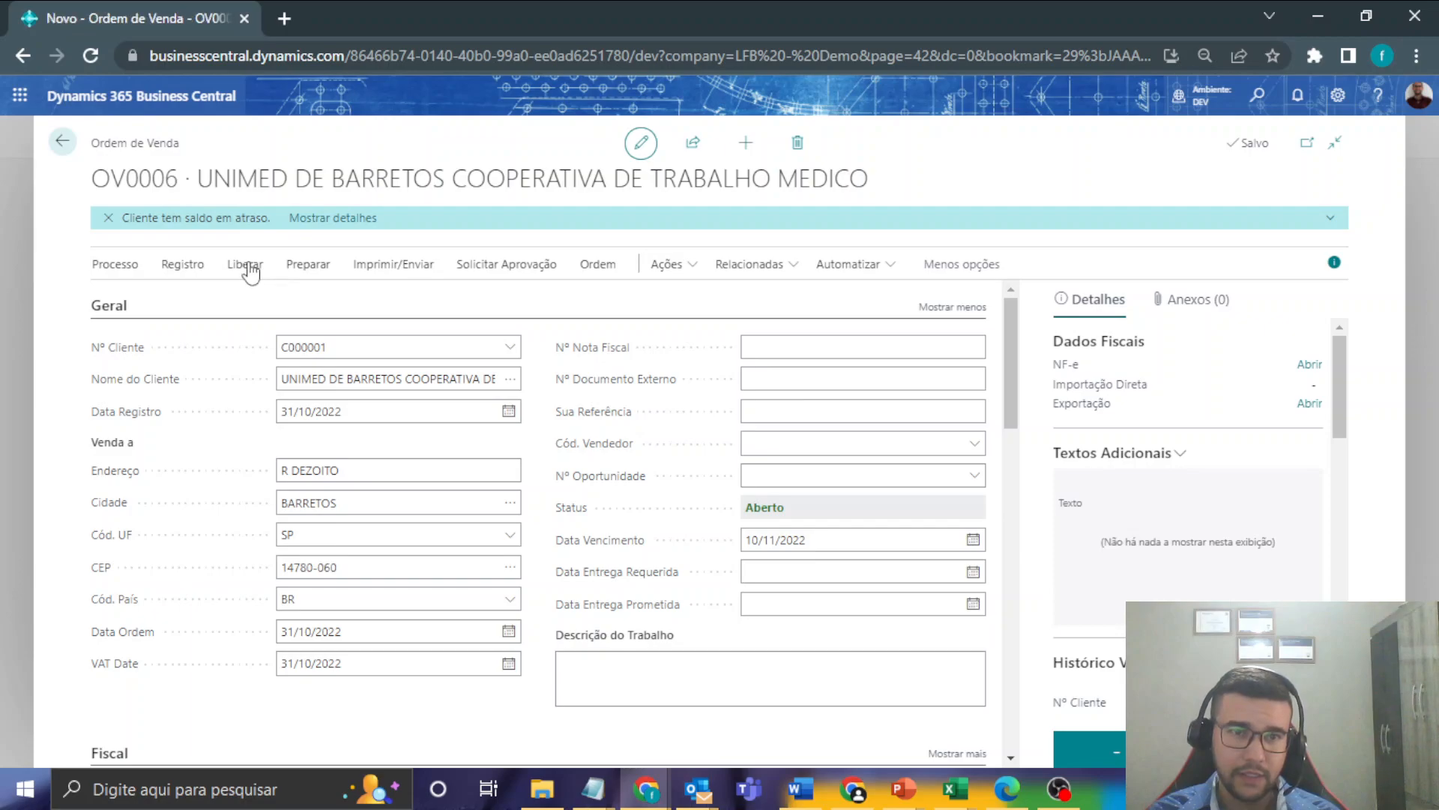
left_click(246, 265)
left_click(137, 304)
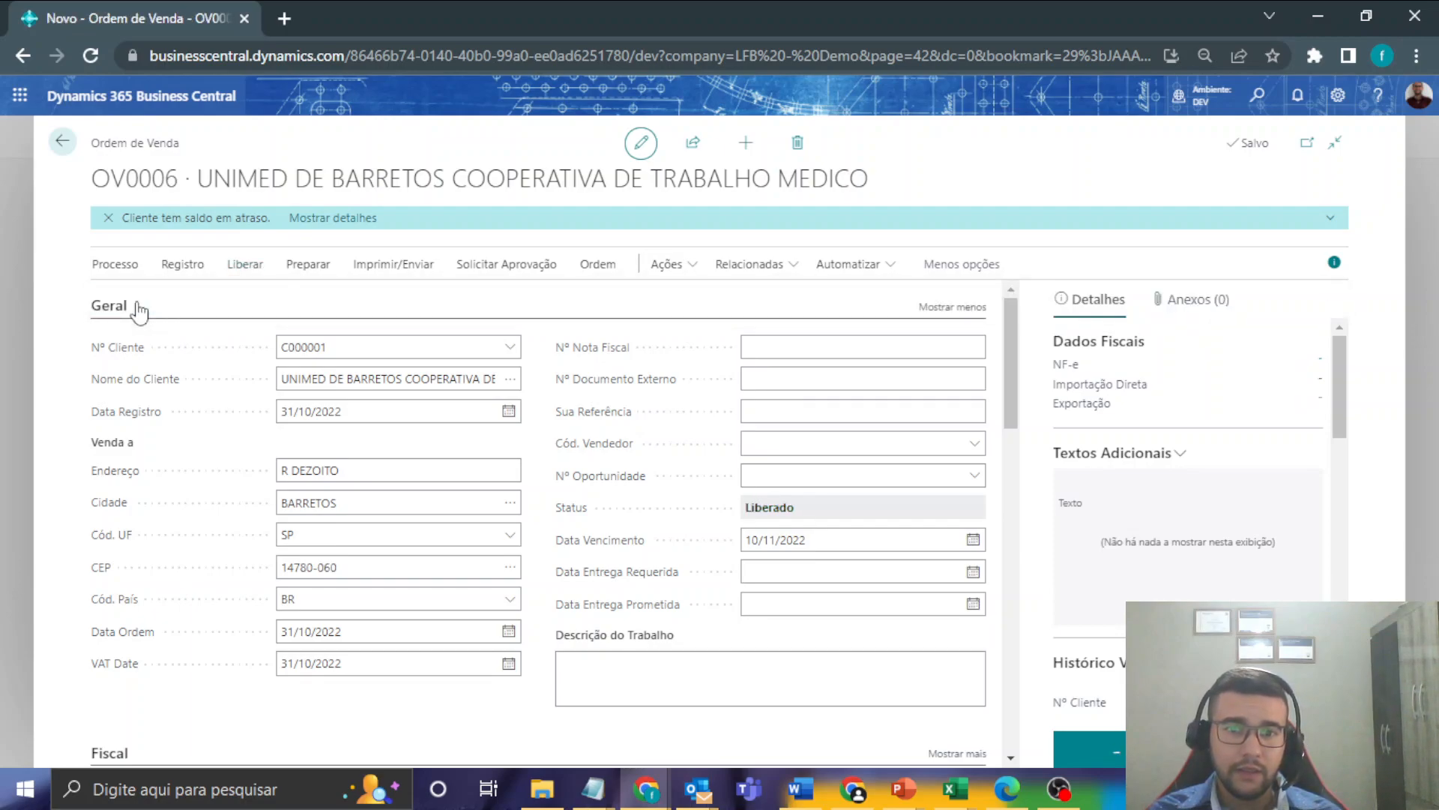
- Create the warehouse shipment from the released sales order and review its lines and Envio section
left_click(117, 265)
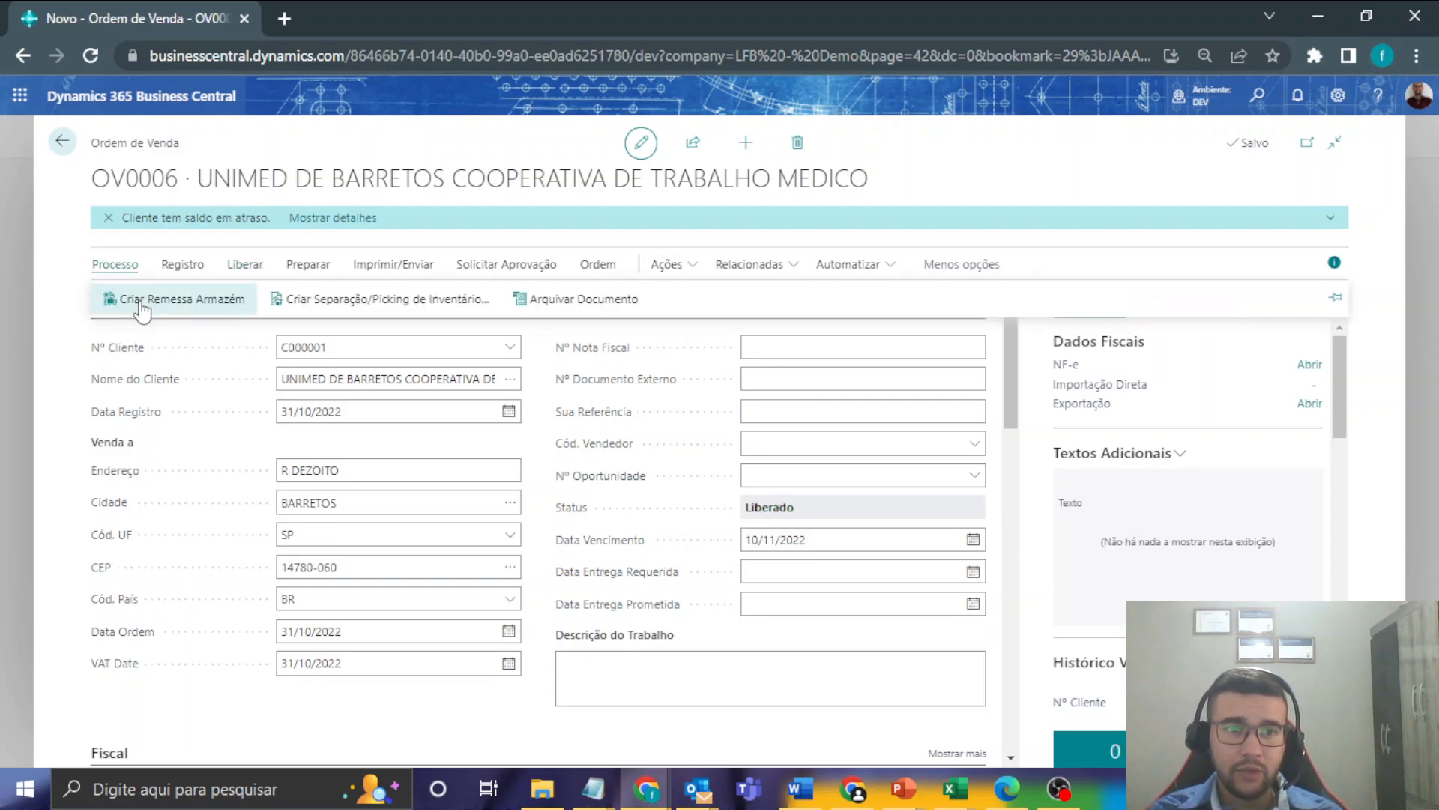
left_click(174, 306)
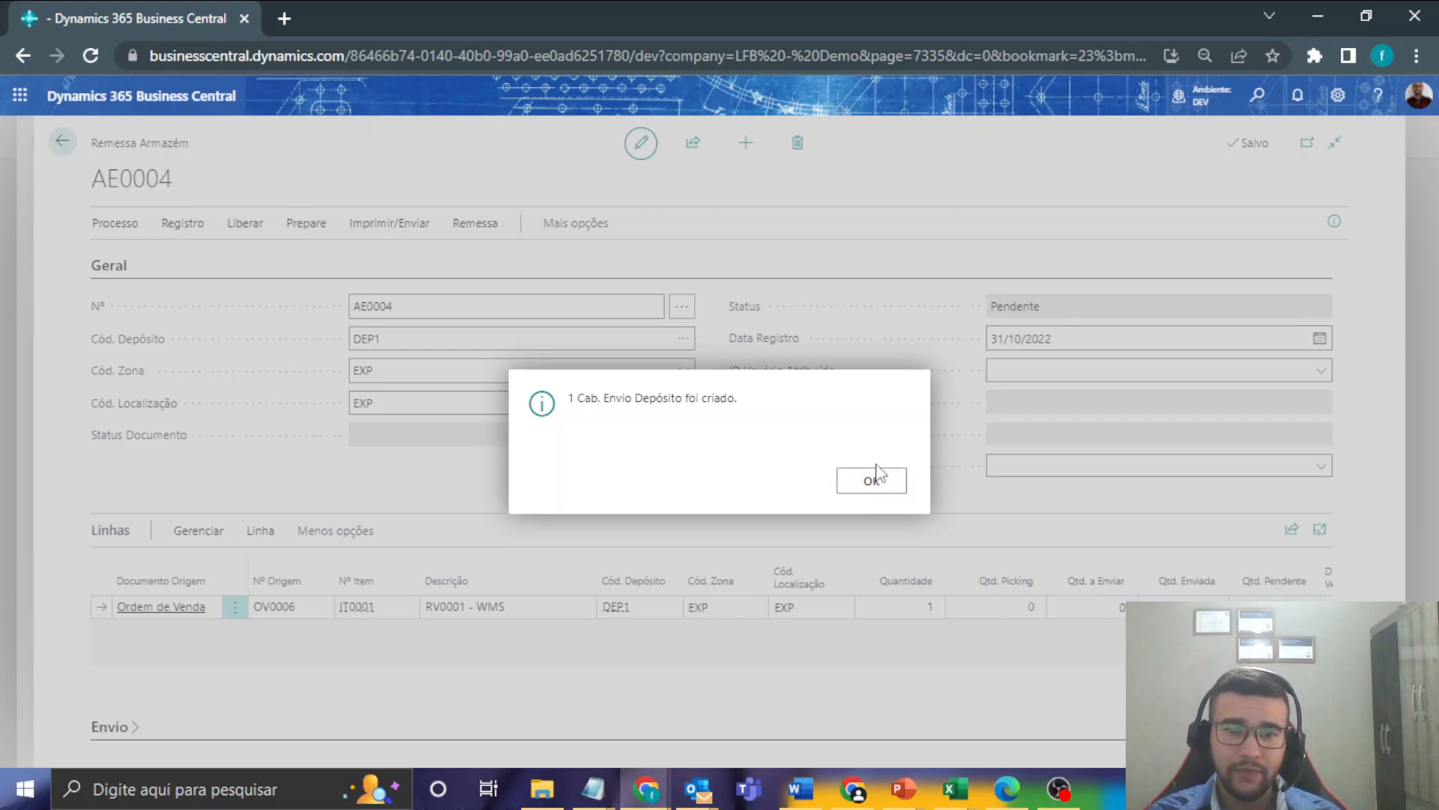
left_click(885, 486)
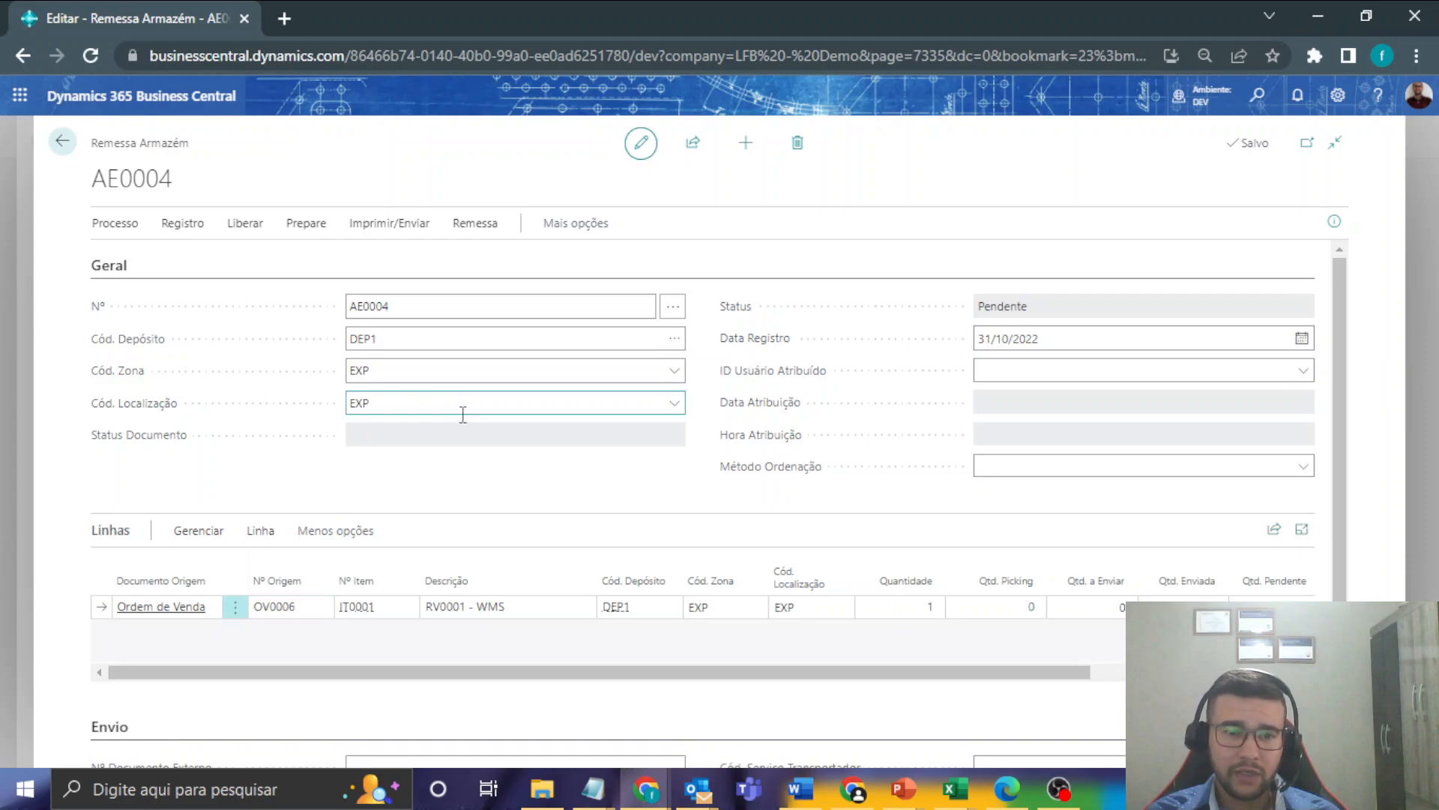
scroll(459, 532, "down", 2)
left_click(514, 649)
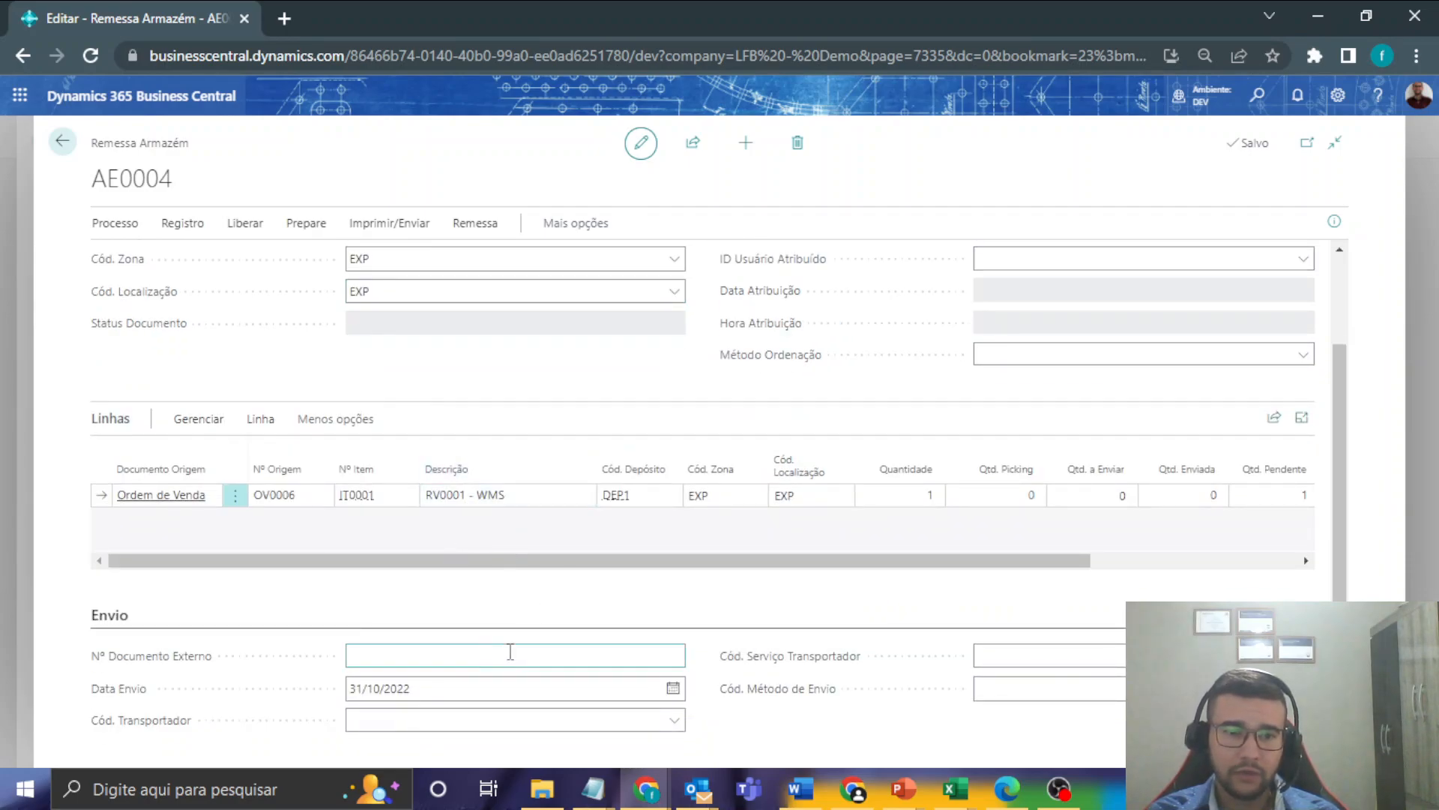
- Create a warehouse pick from the shipment, assigning it to the DEP1 warehouse employee
left_click(480, 689)
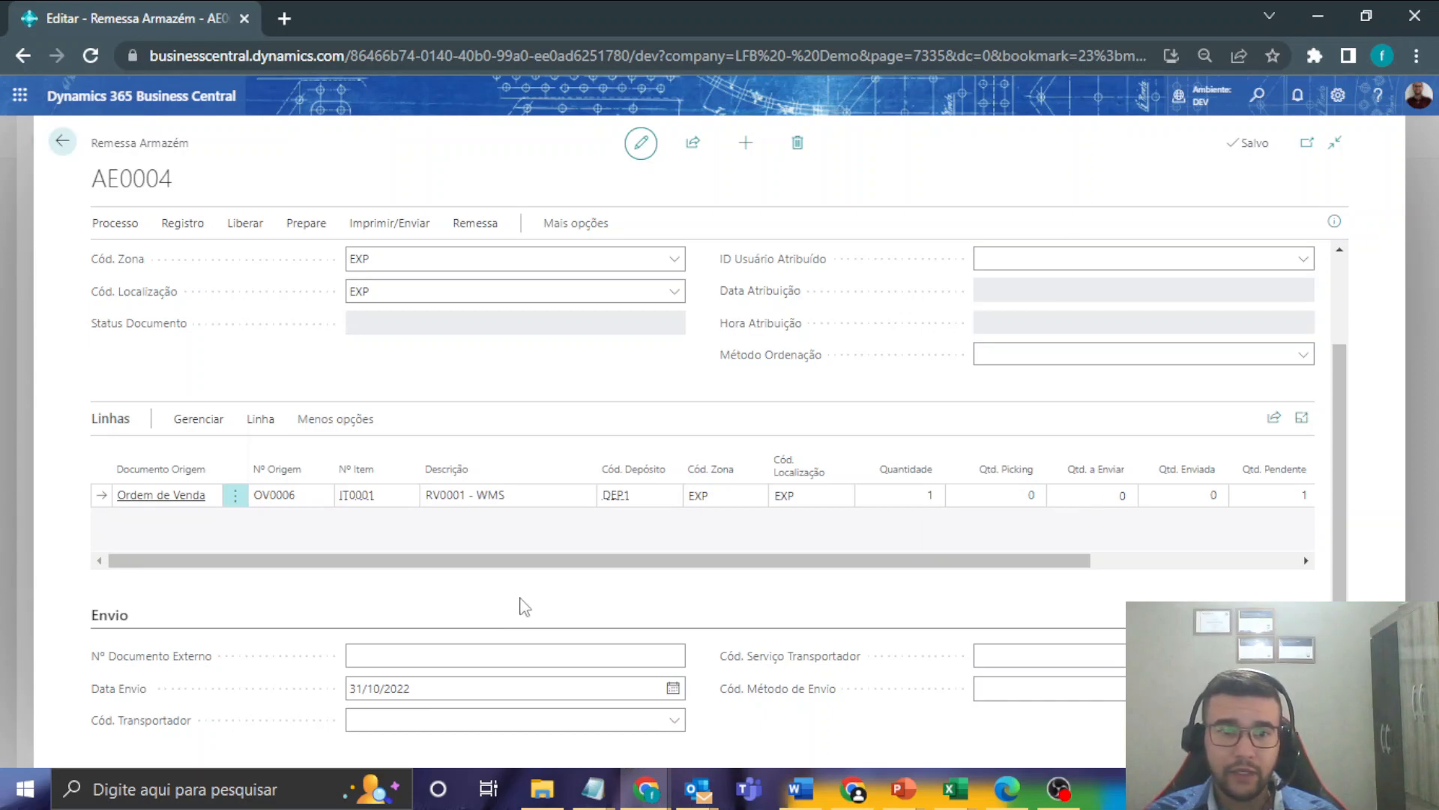
scroll(501, 580, "up", 2)
left_click(103, 234)
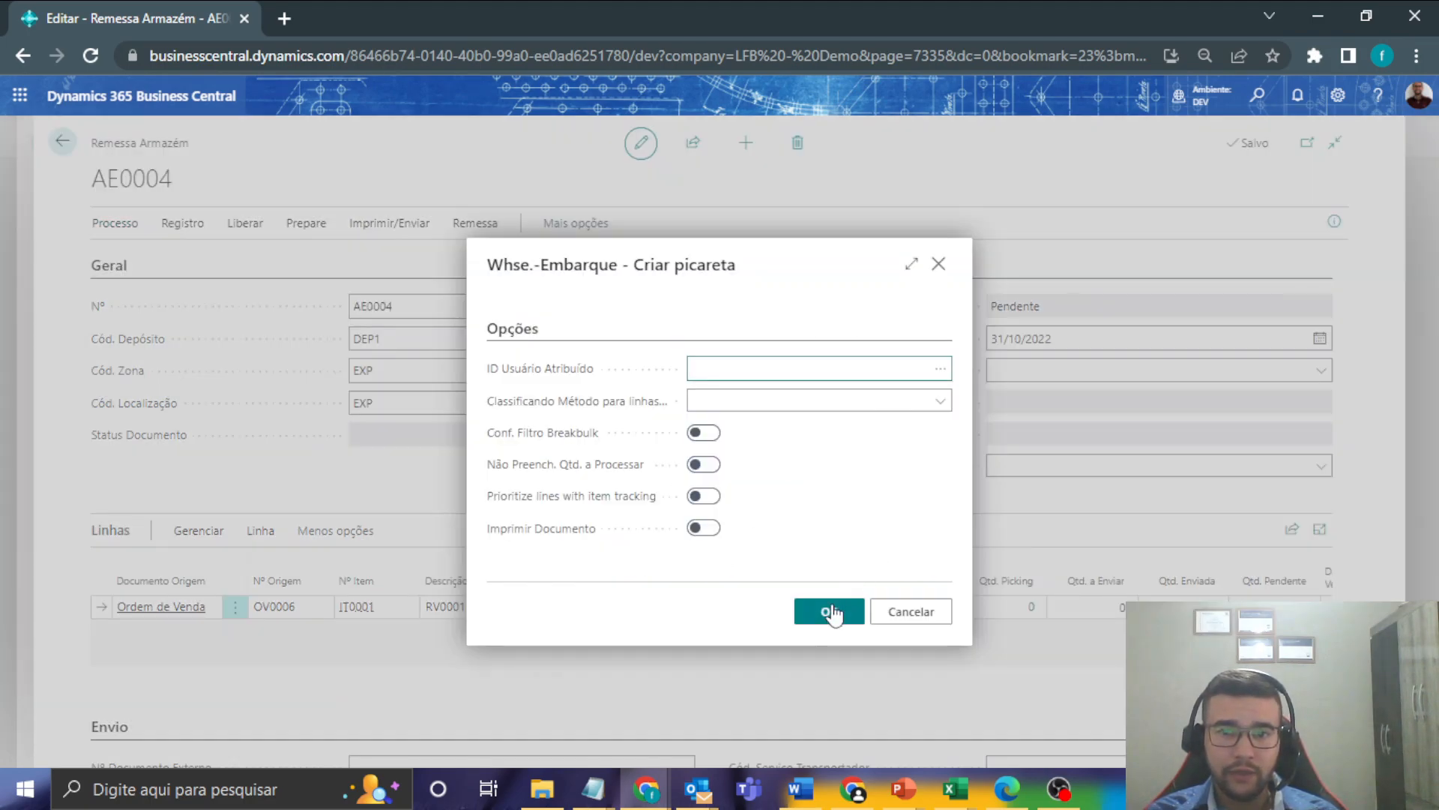
left_click(938, 369)
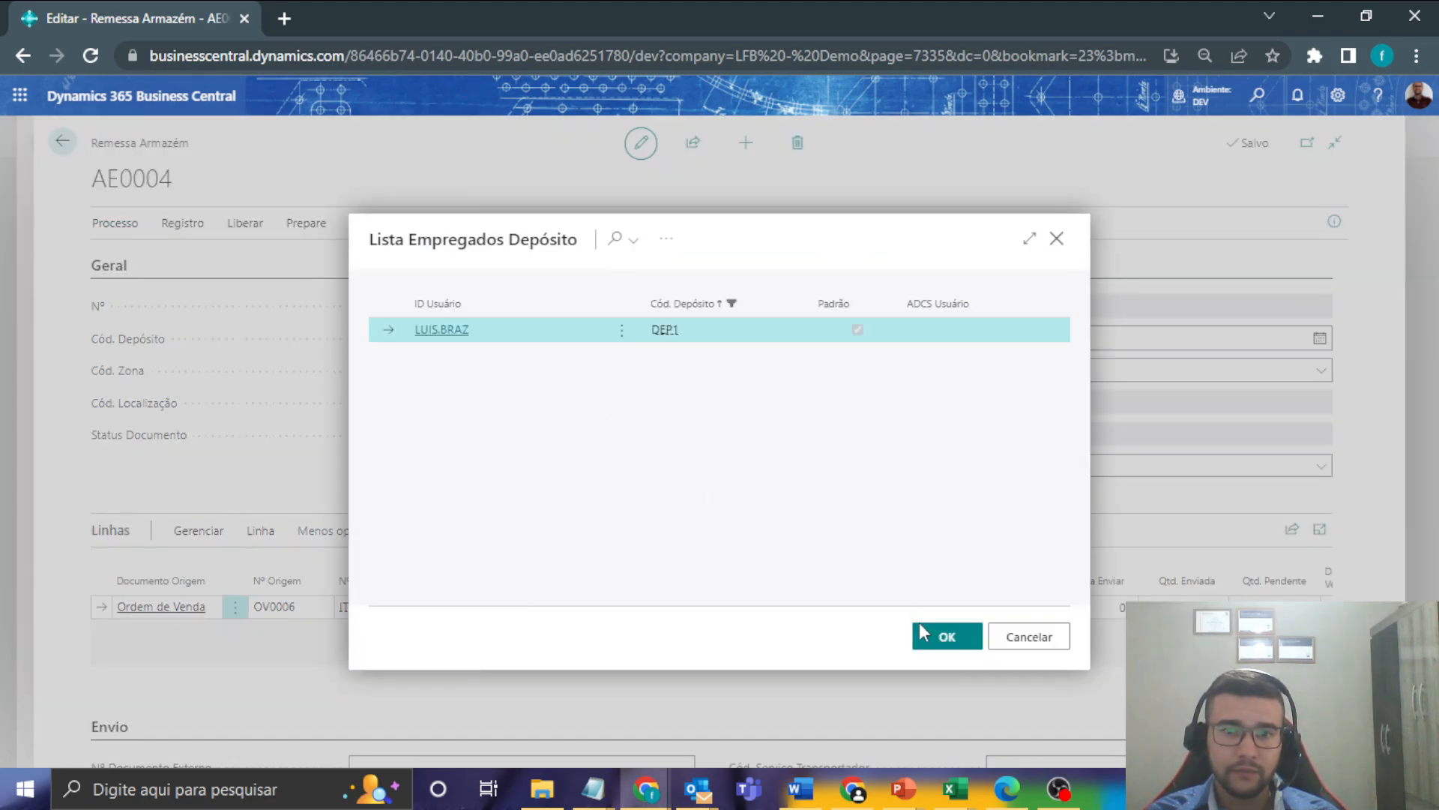
left_click(932, 637)
left_click(851, 623)
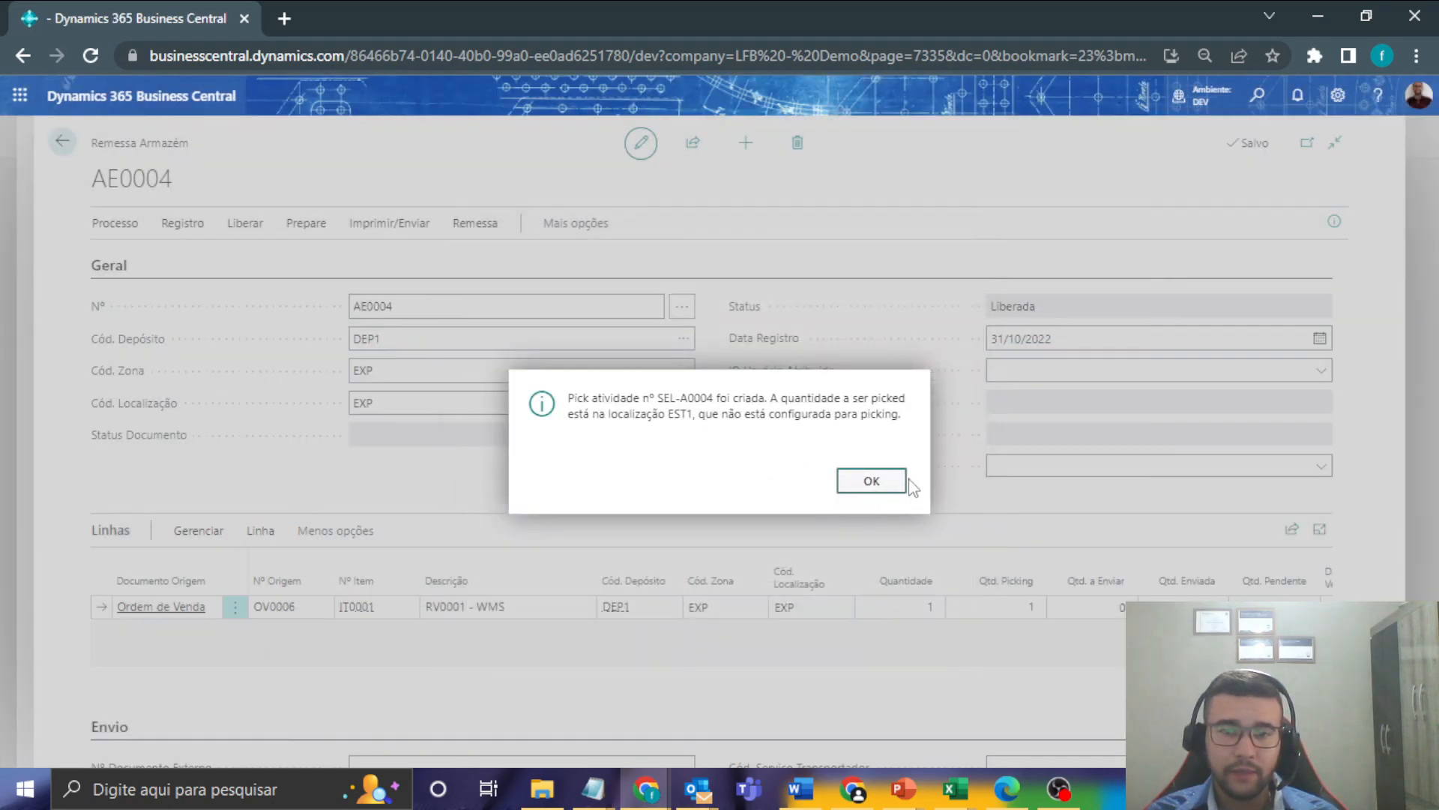
left_click(883, 486)
- Find the Armazém Picks list and open the pick created for the shipment
left_click(1259, 97)
type("pick arm")
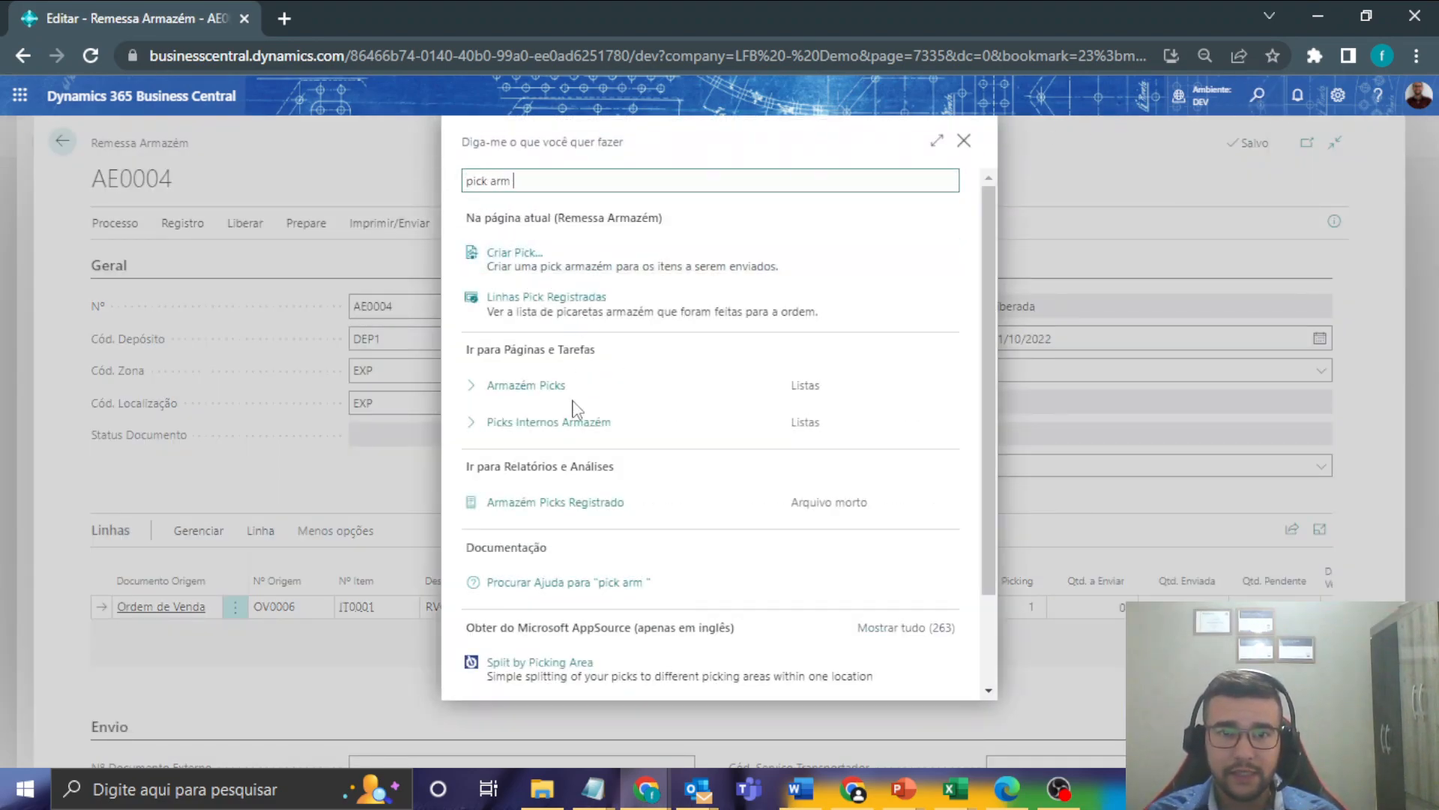
left_click(588, 400)
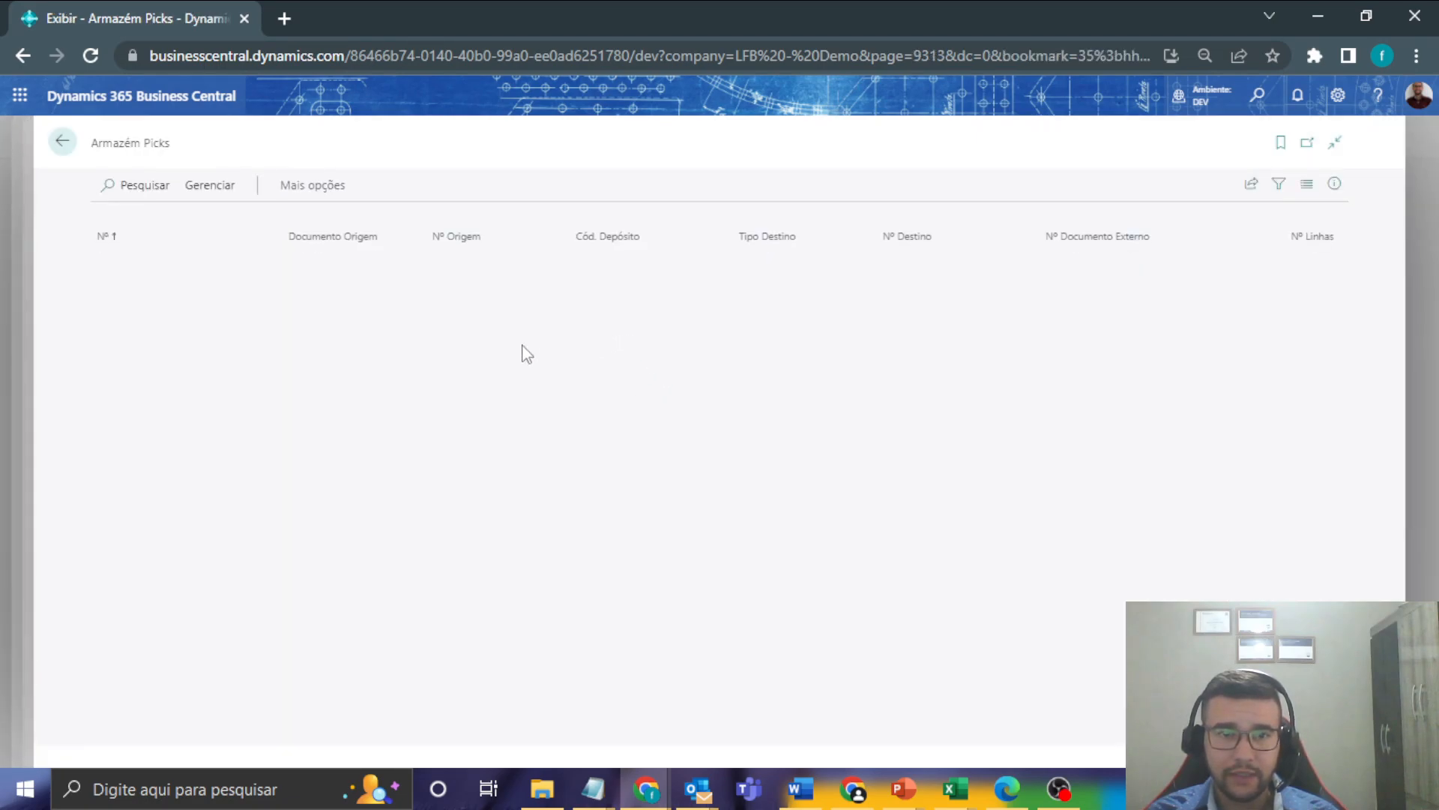
left_click(124, 268)
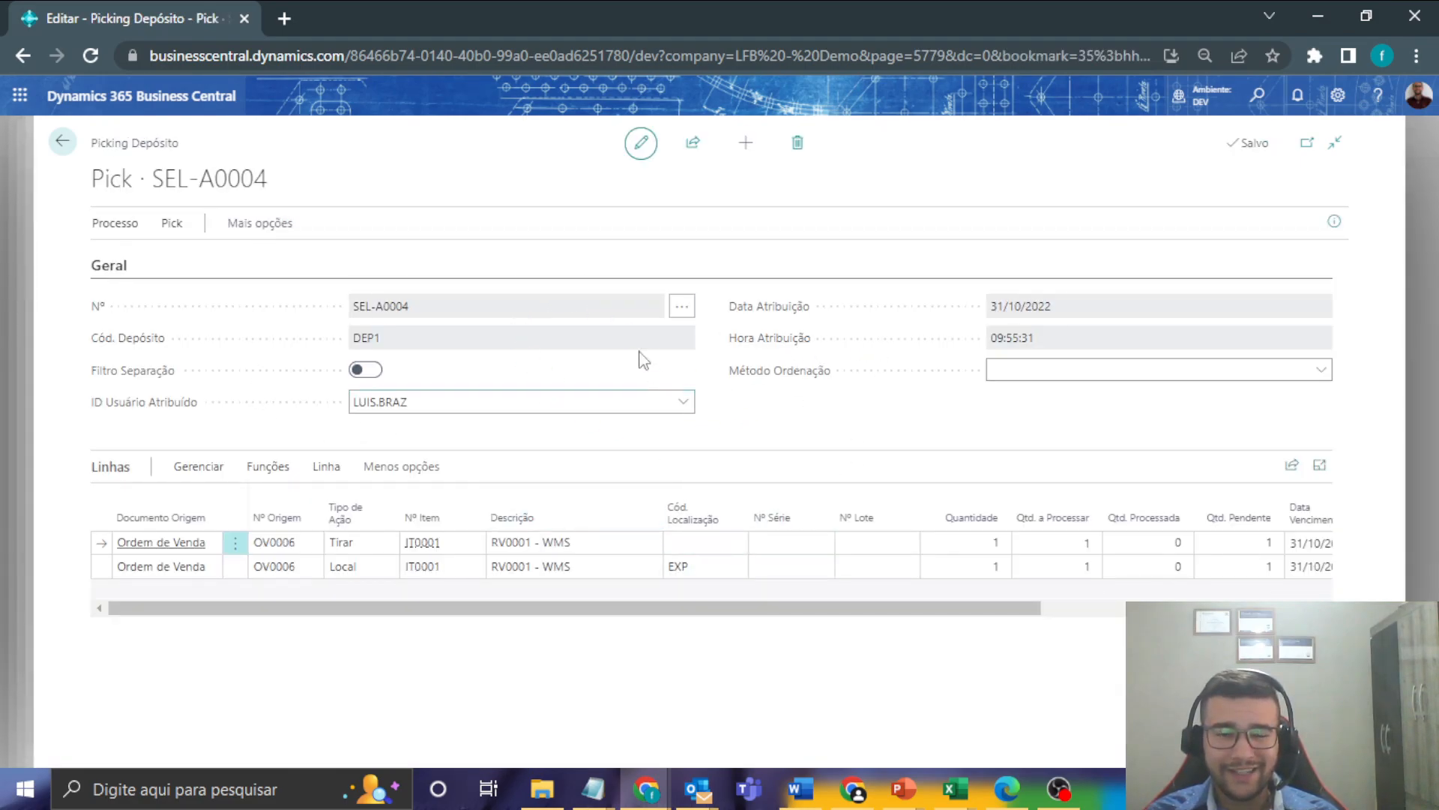
- Set the location code of the pick's Tirar line to EST1 and register the pick
left_click(708, 542)
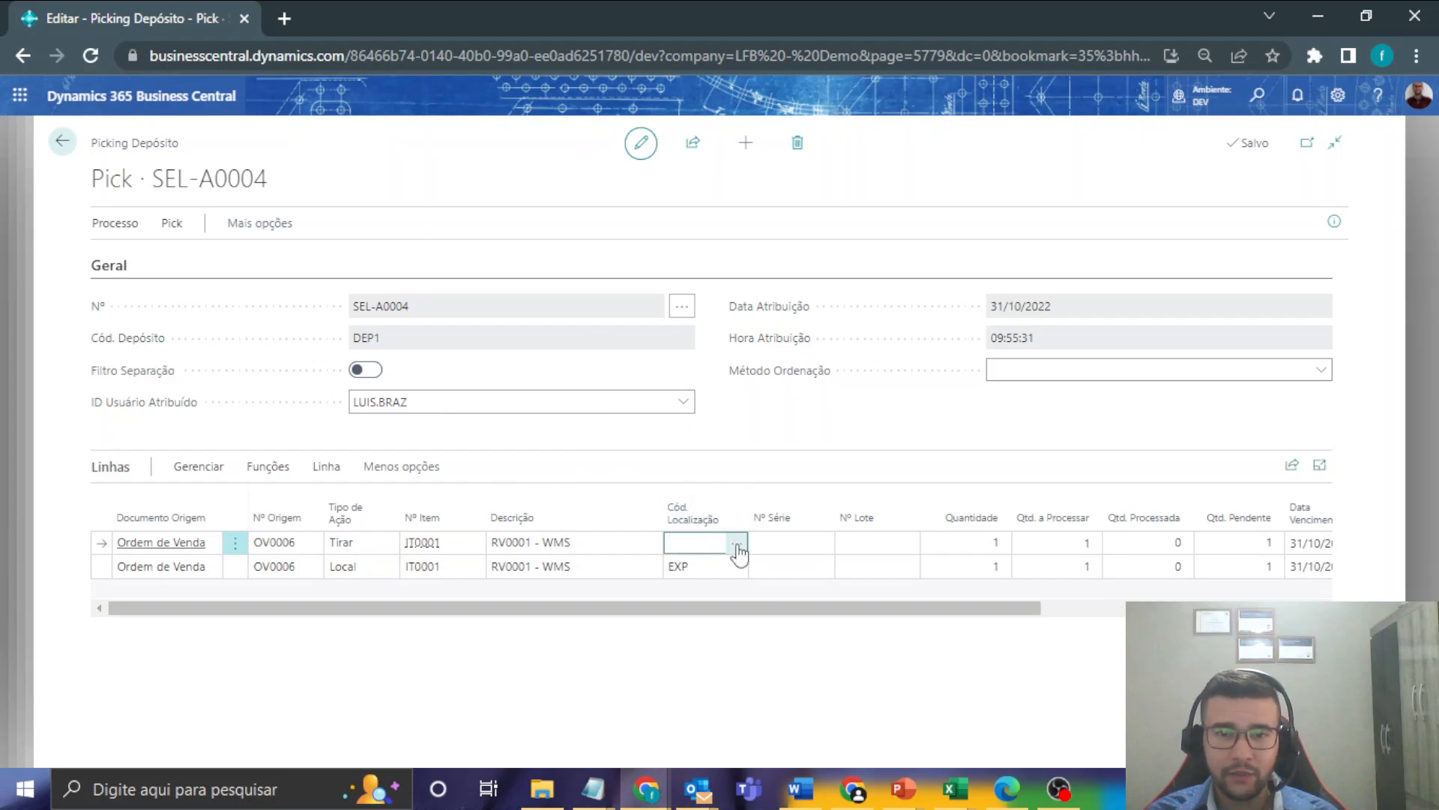
left_click(737, 546)
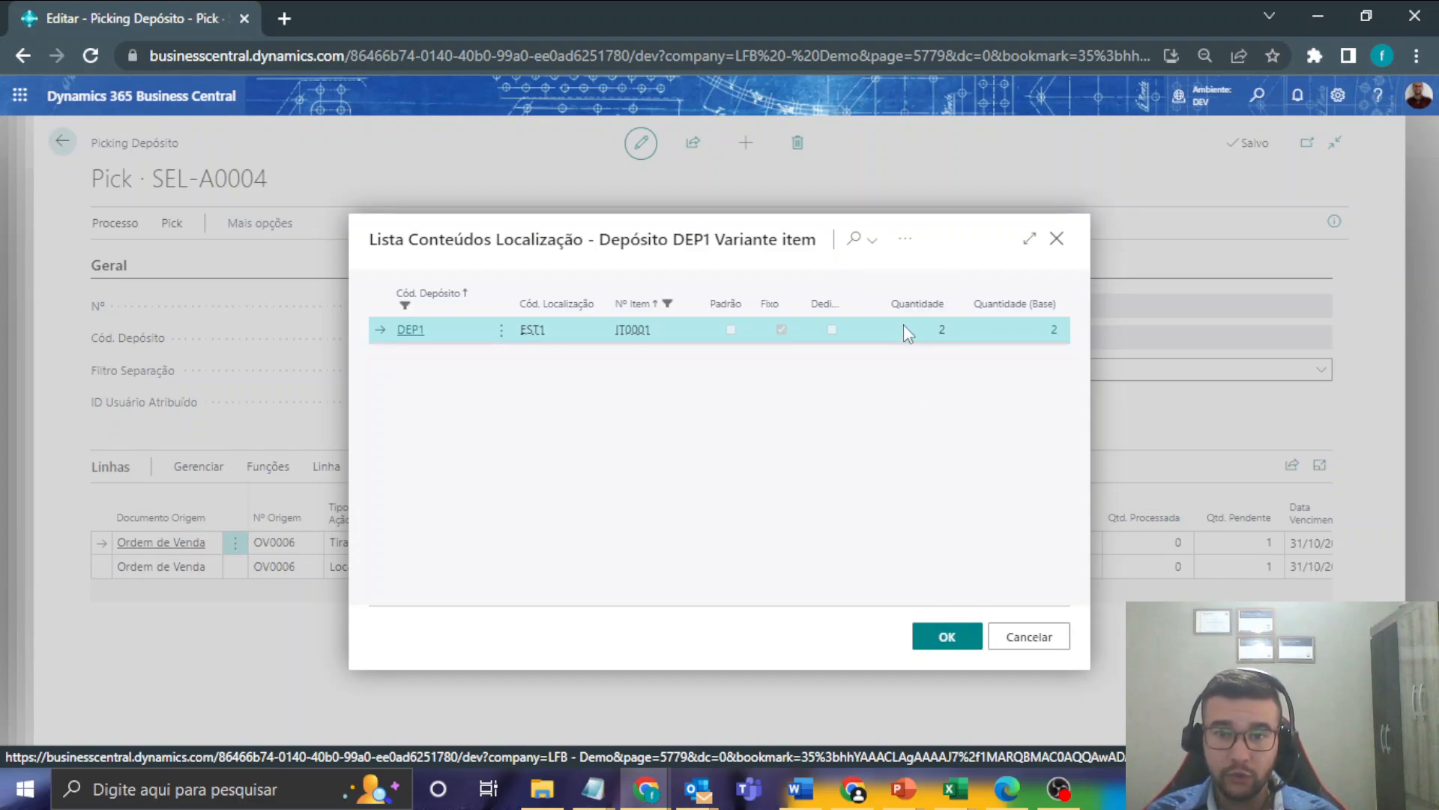
left_click(947, 638)
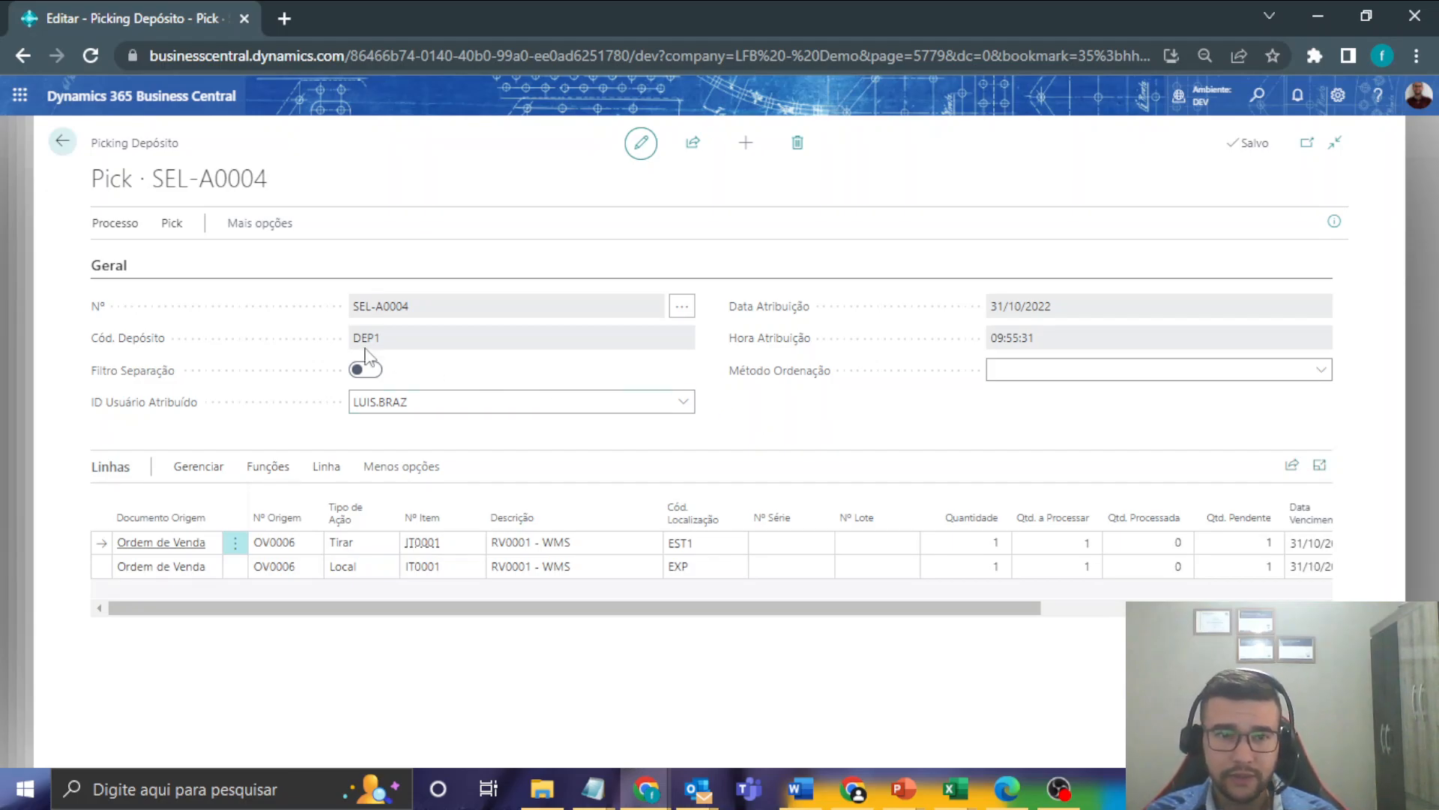
left_click(115, 223)
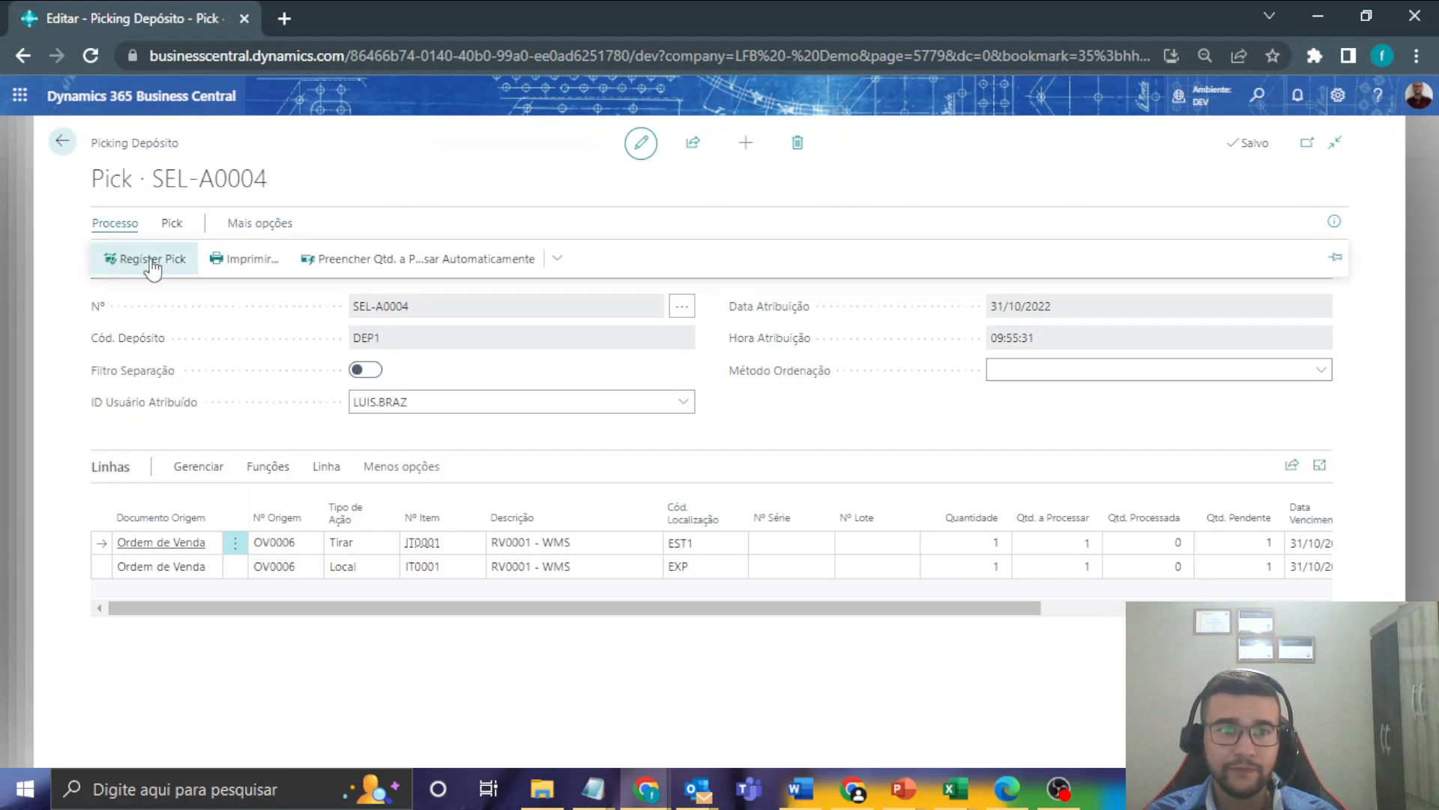
key("F9")
left_click(793, 486)
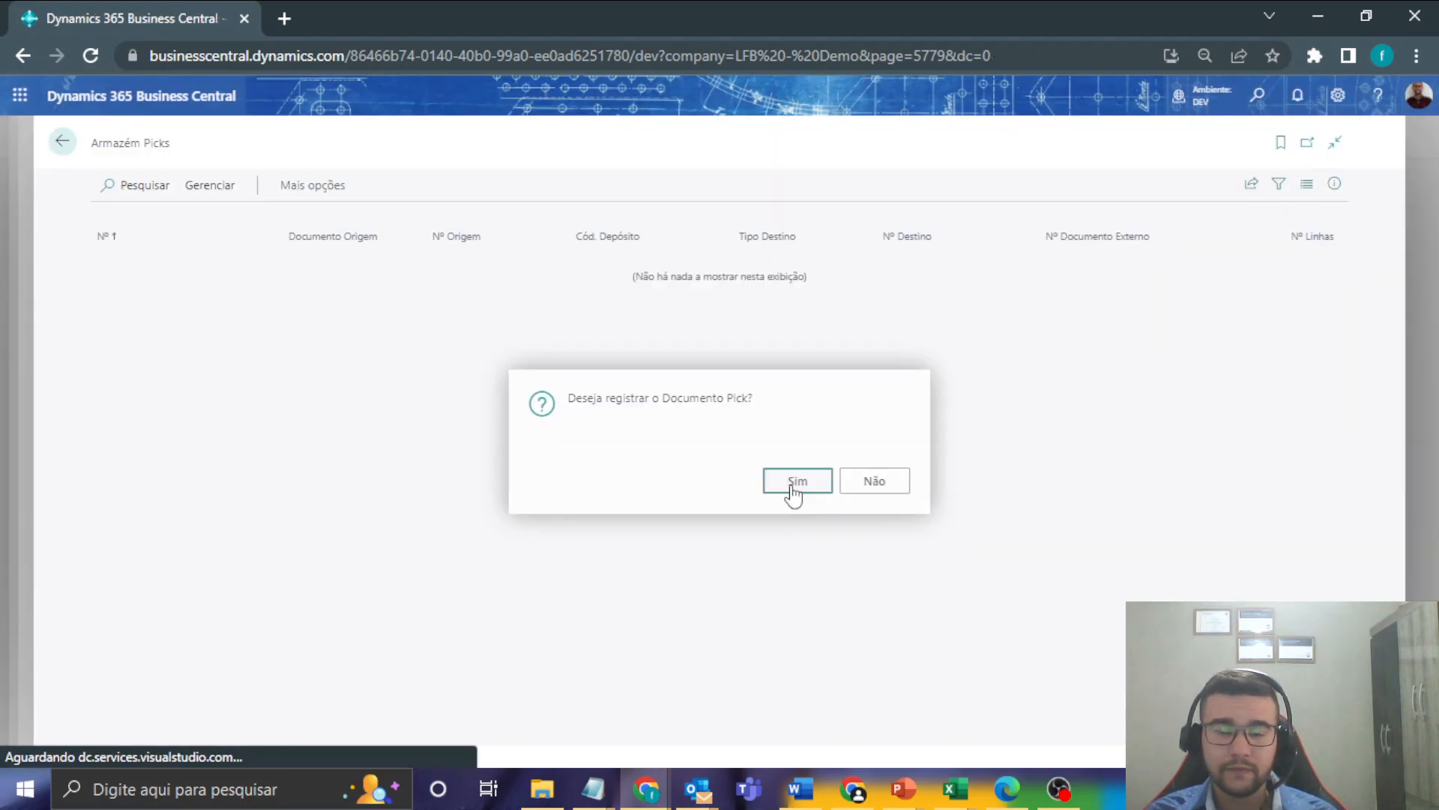
left_click(791, 486)
- Return to the warehouse shipment and post it with the Enviar e Faturar option
left_click(60, 142)
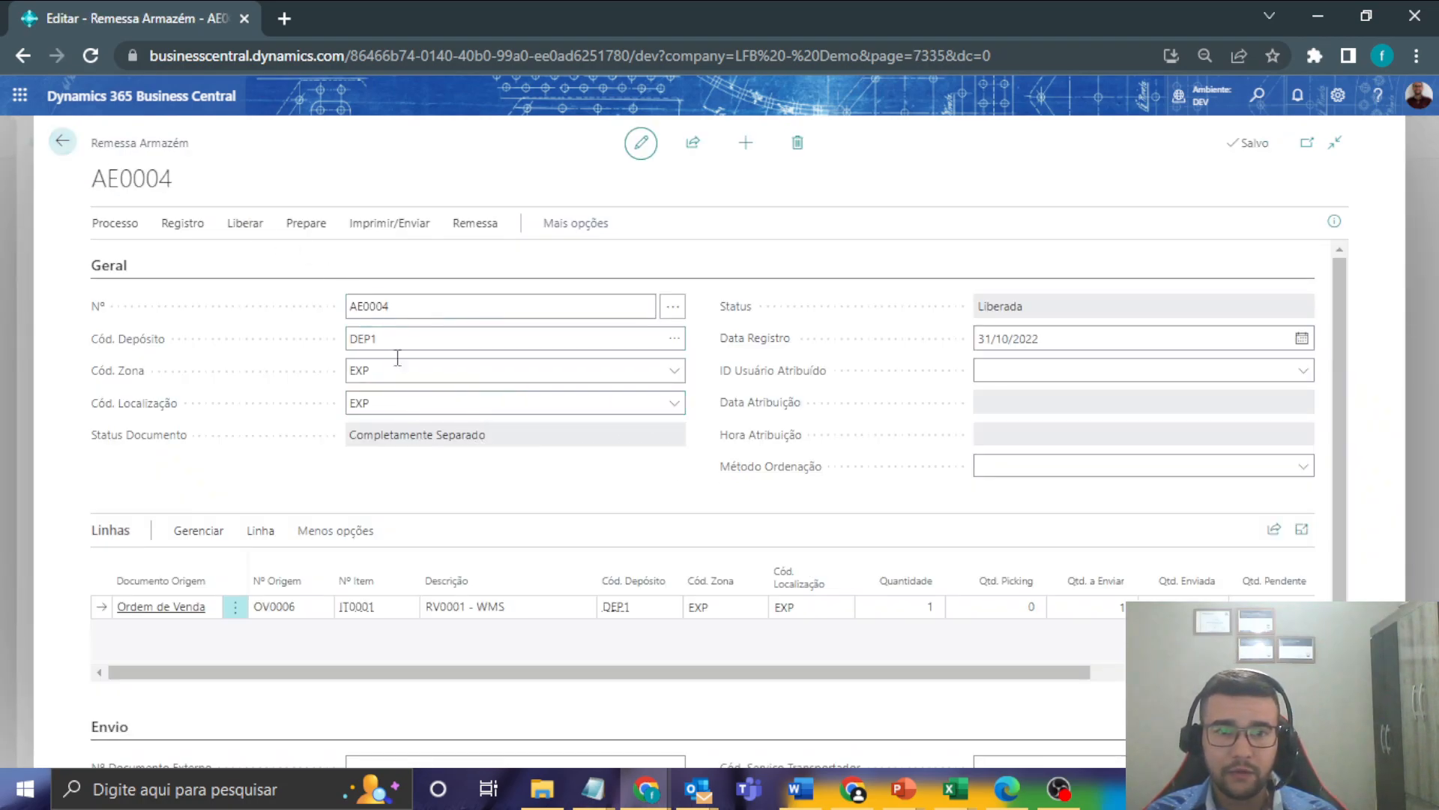
left_click(182, 223)
left_click(142, 261)
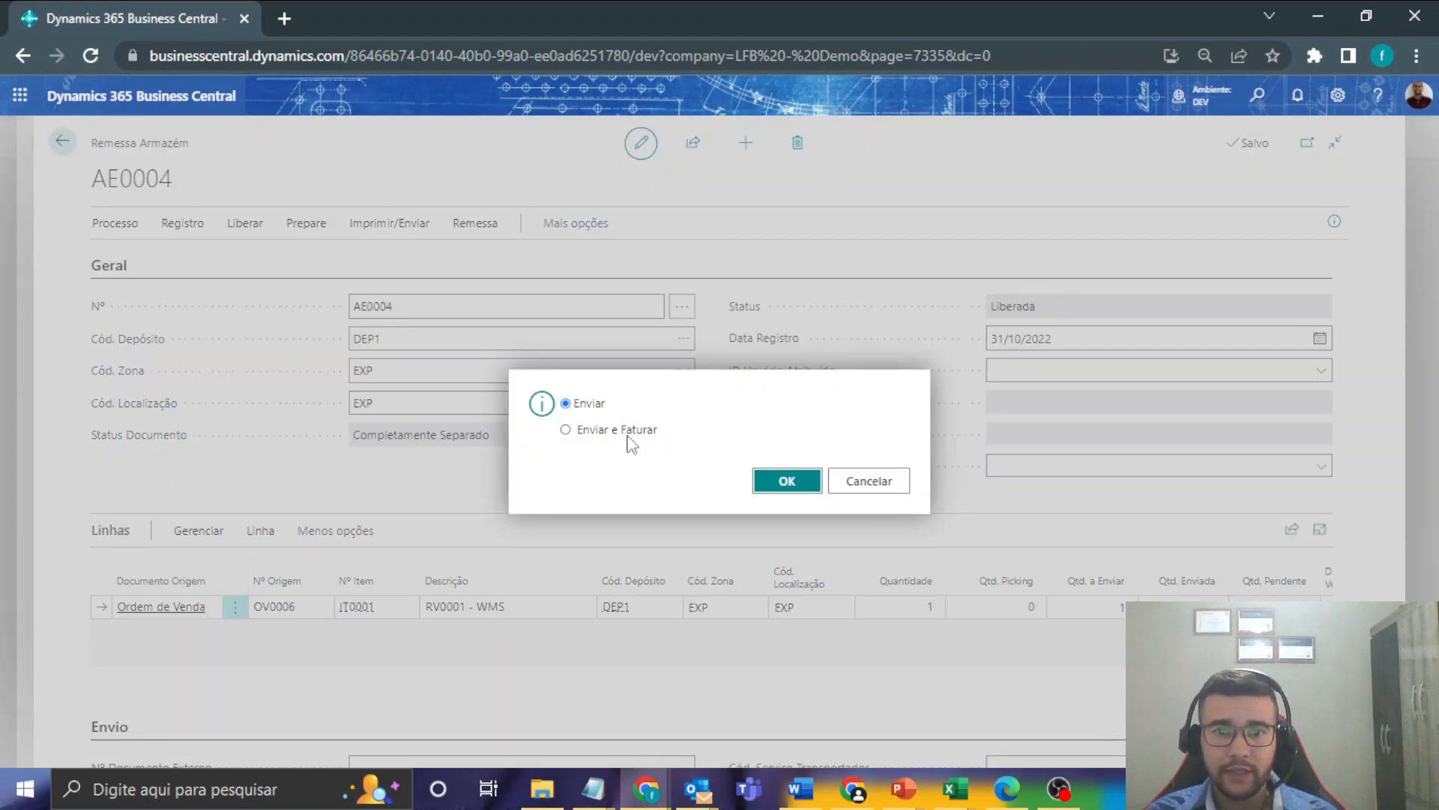
left_click(612, 432)
left_click(785, 482)
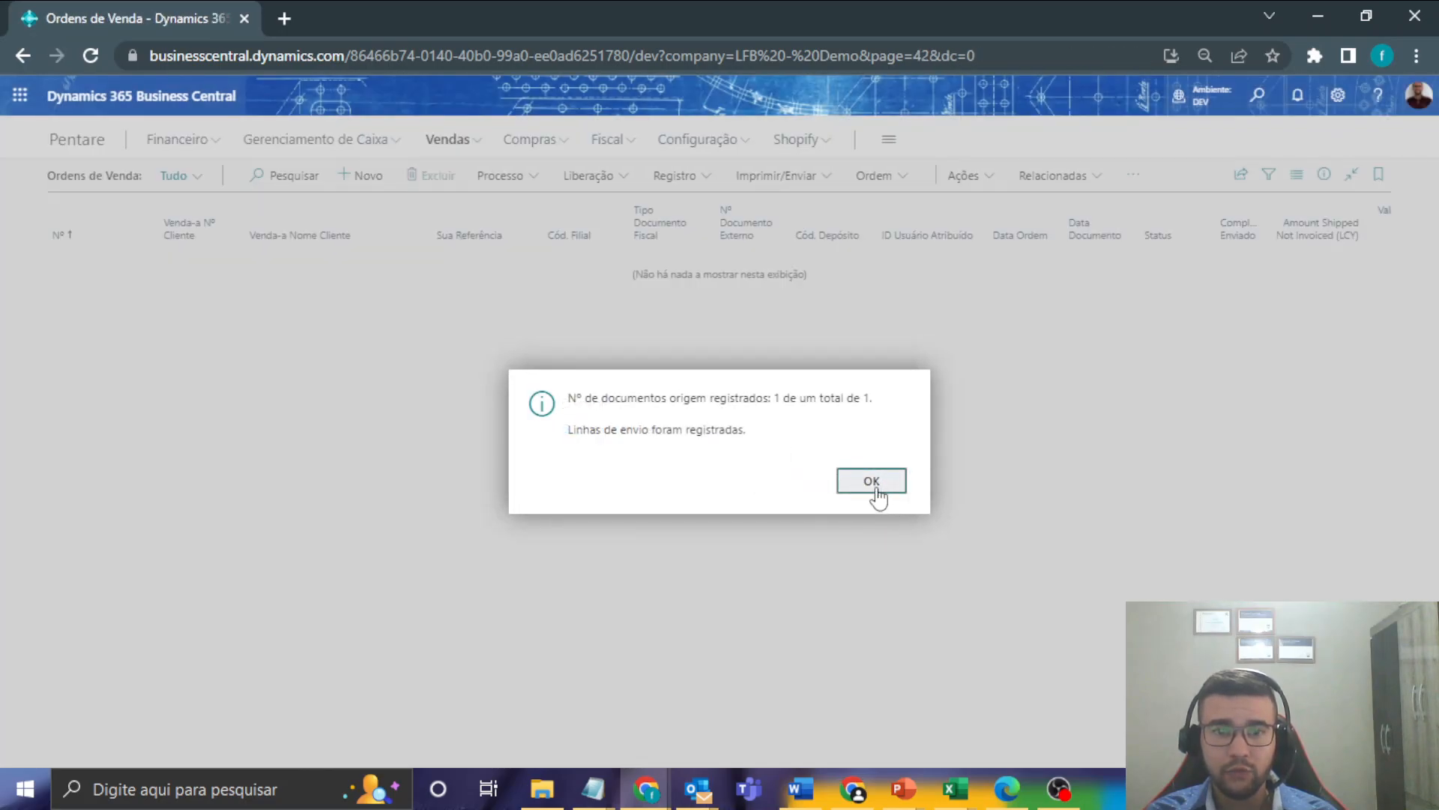
left_click(867, 479)
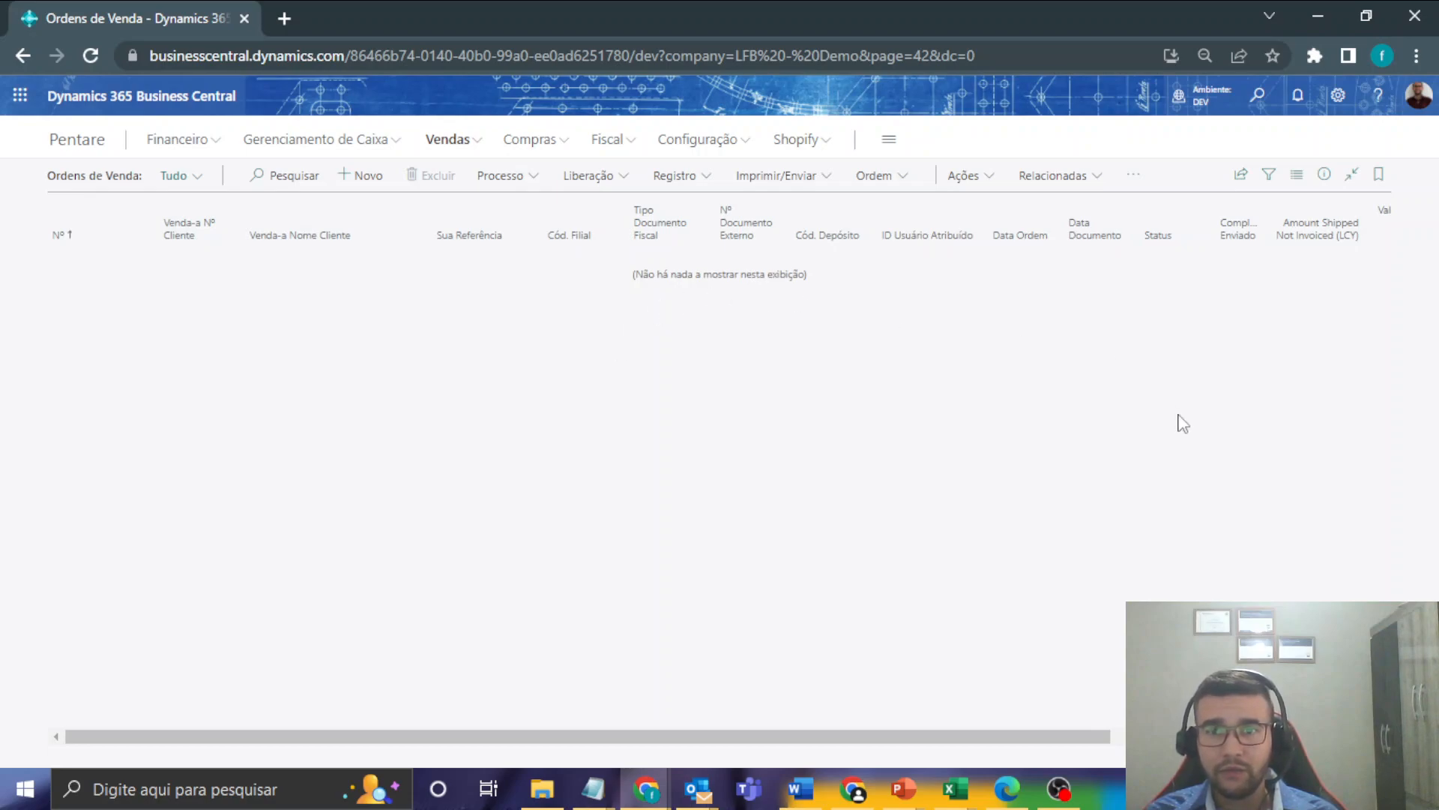
- Create a new sales return (Devolução Venda) for the customer UNIMED DE BARRETOS
left_click(446, 143)
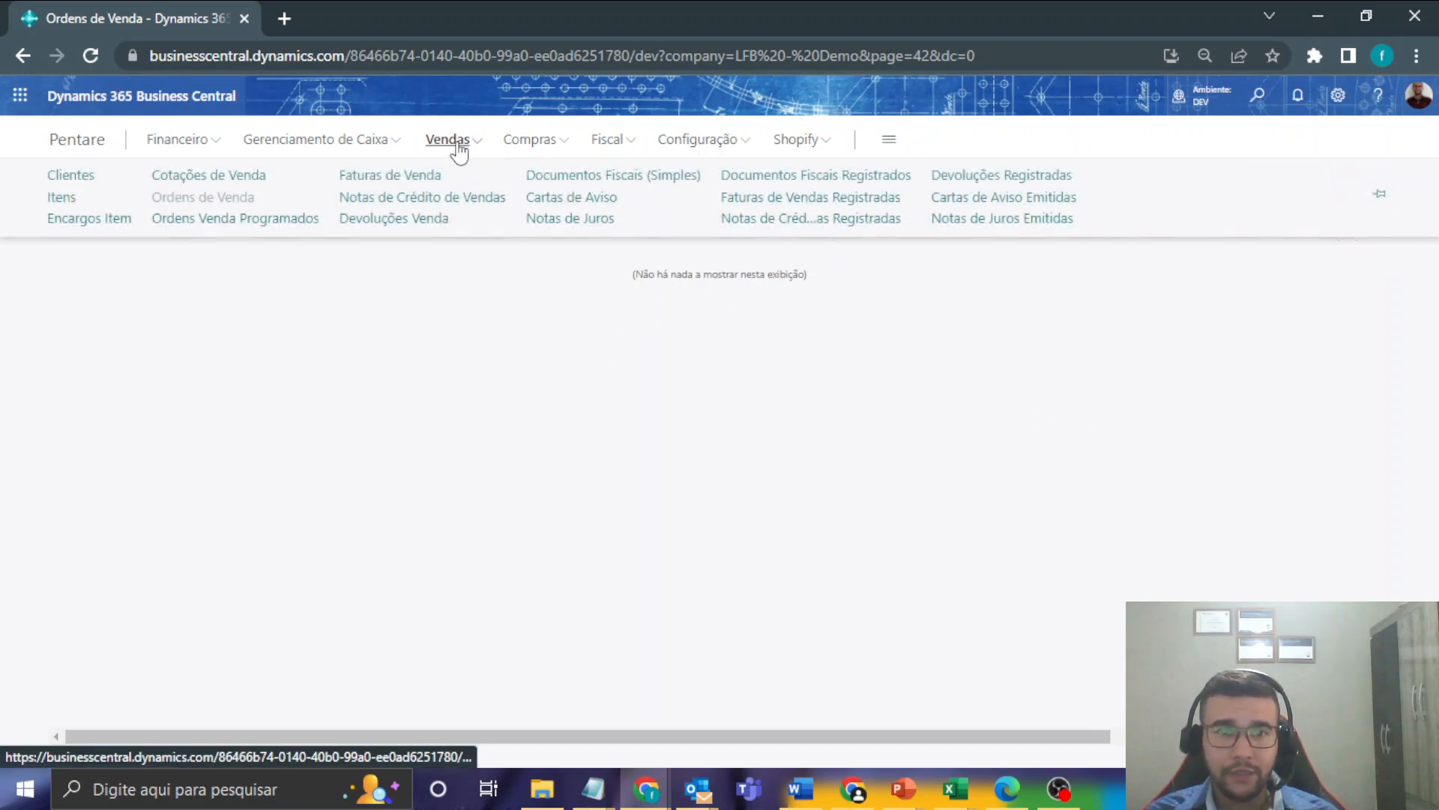
left_click(417, 220)
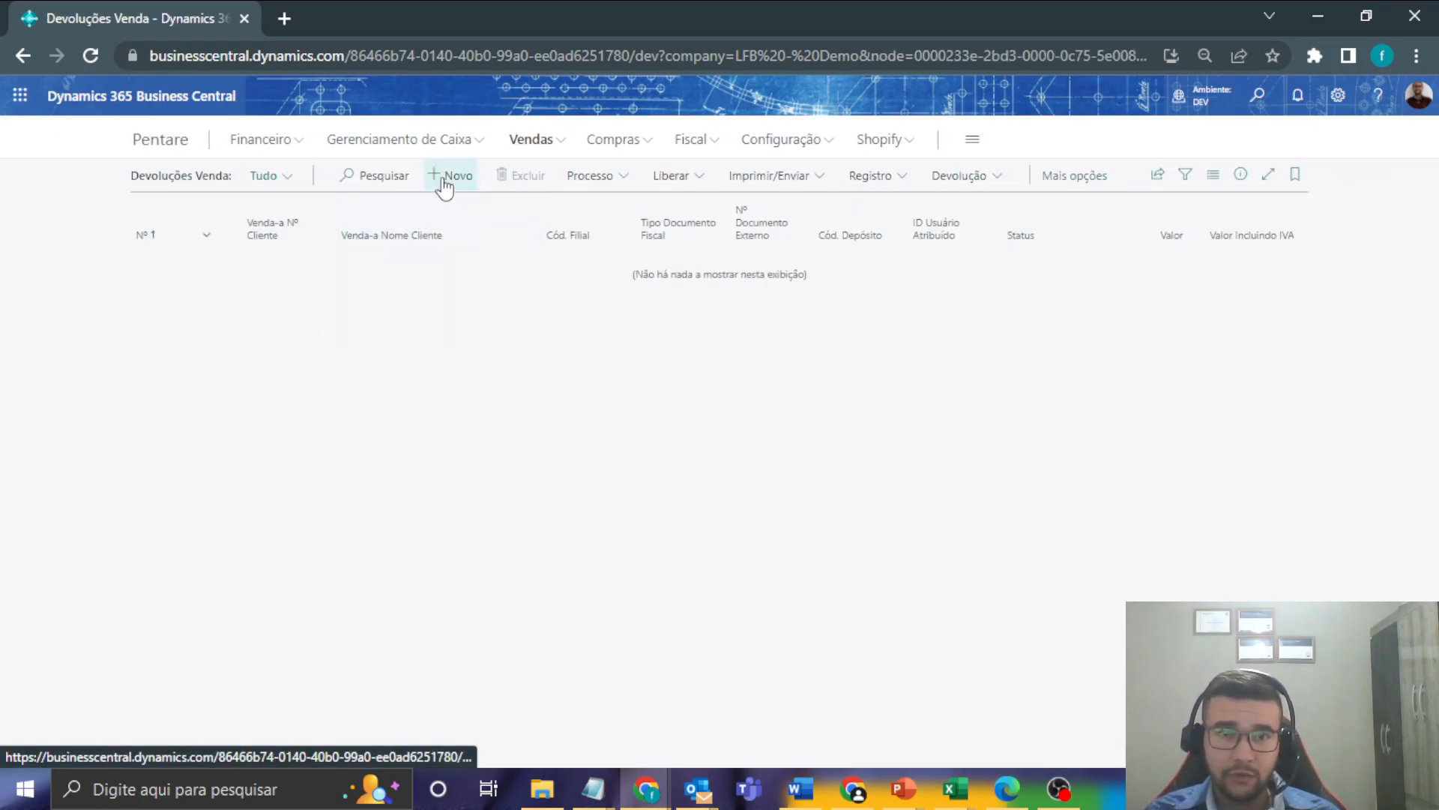
left_click(448, 179)
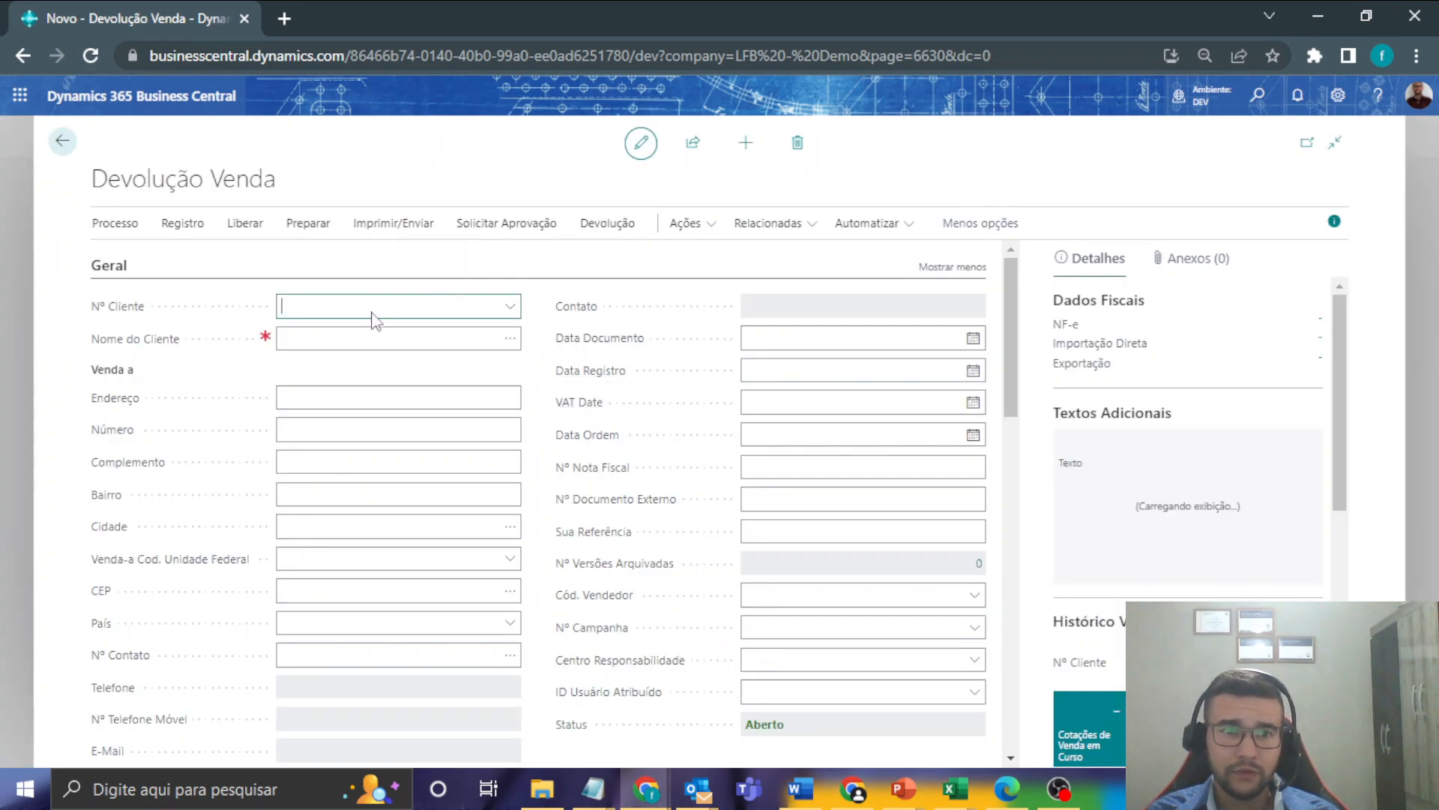
left_click(381, 300)
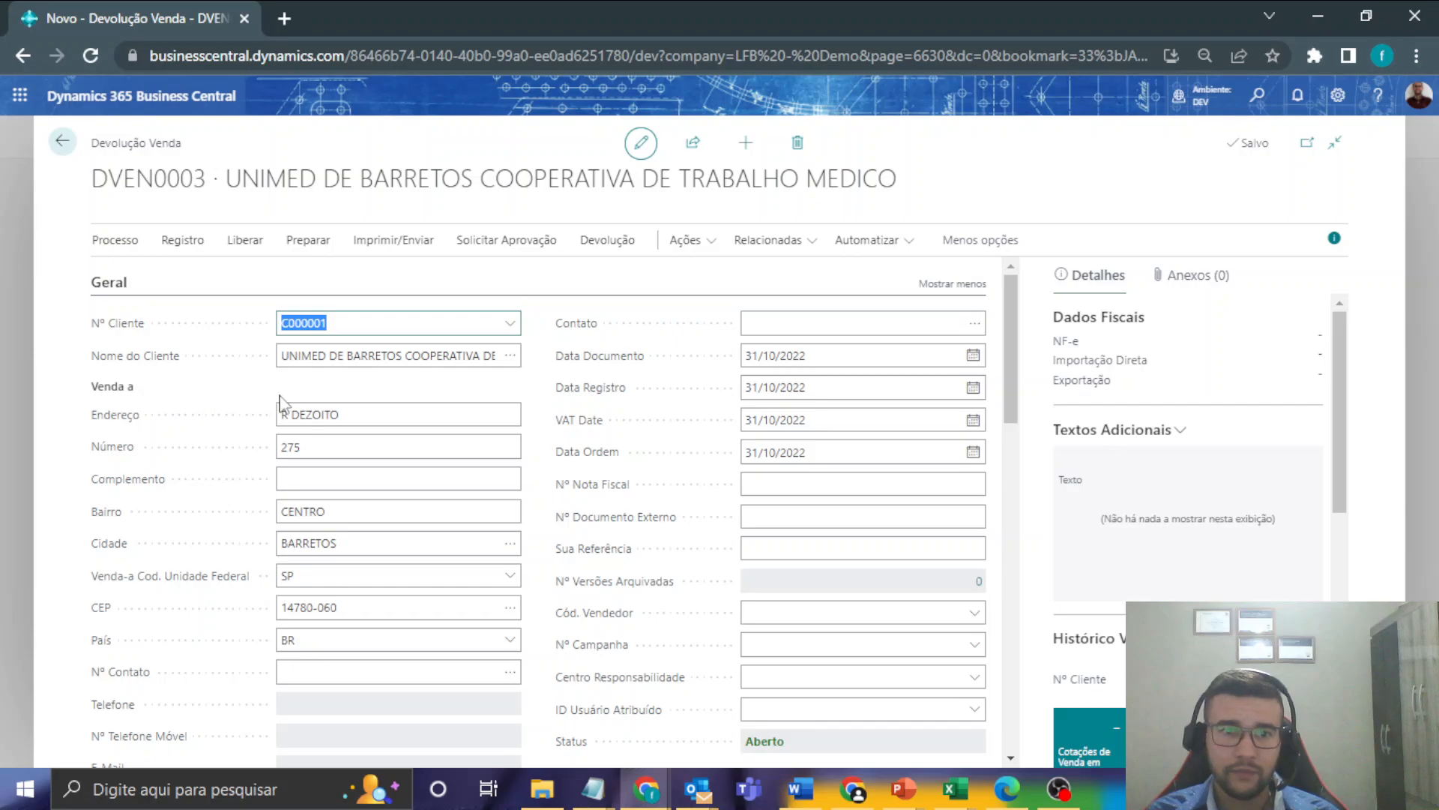
- Copy posted invoice VEND-110004 into the sales return with Copiar Documento, including the header
left_click(712, 240)
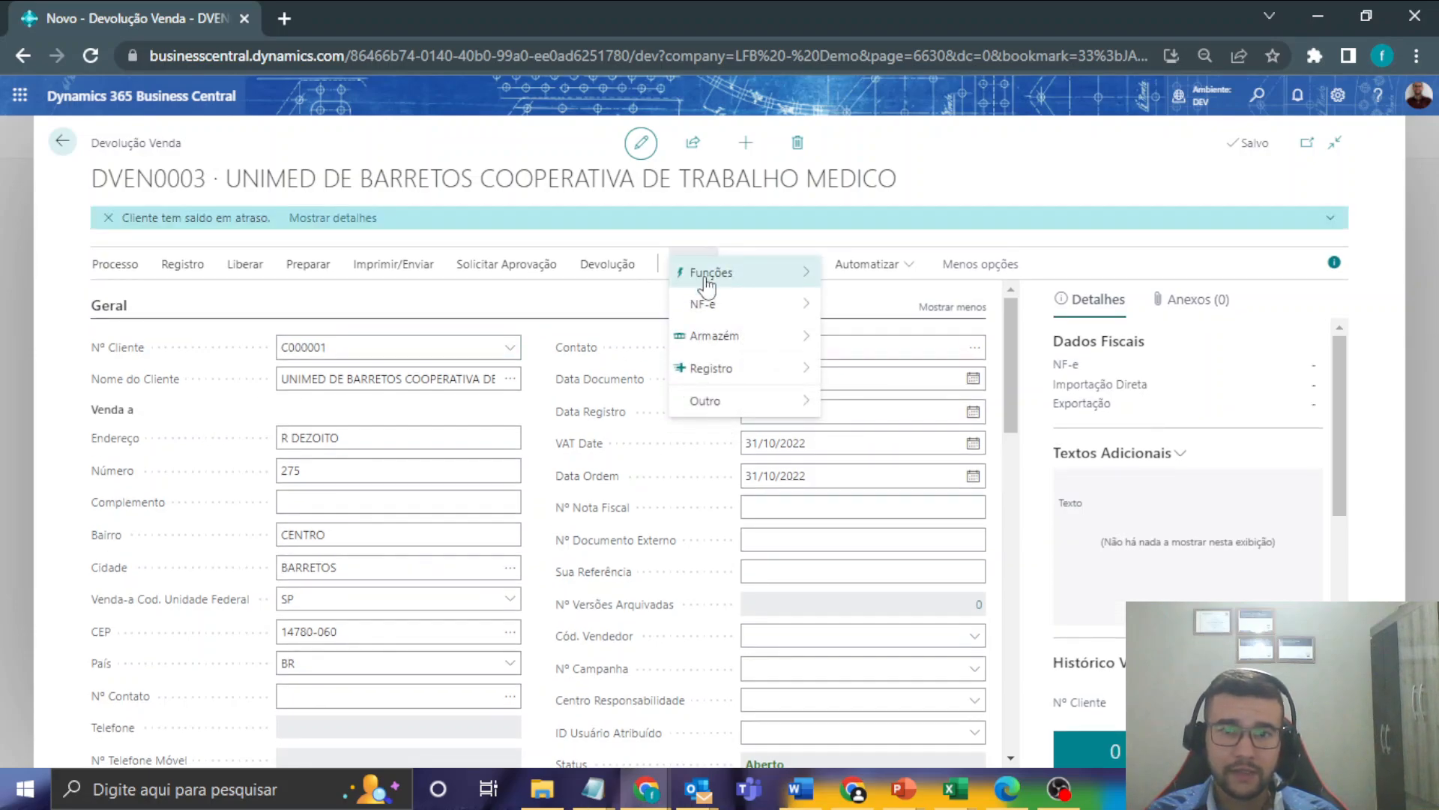
left_click(705, 276)
left_click(688, 267)
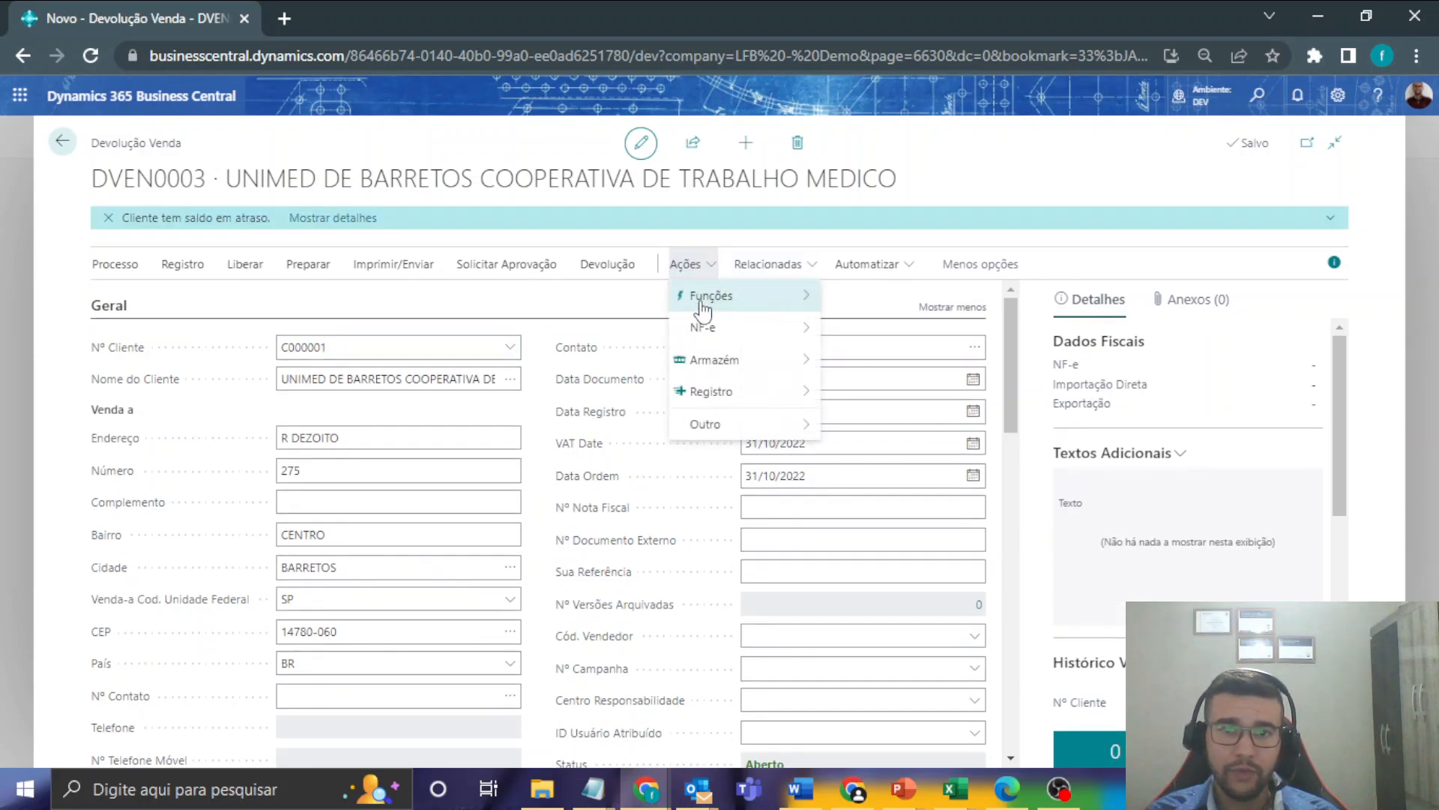
mouse_move(705, 300)
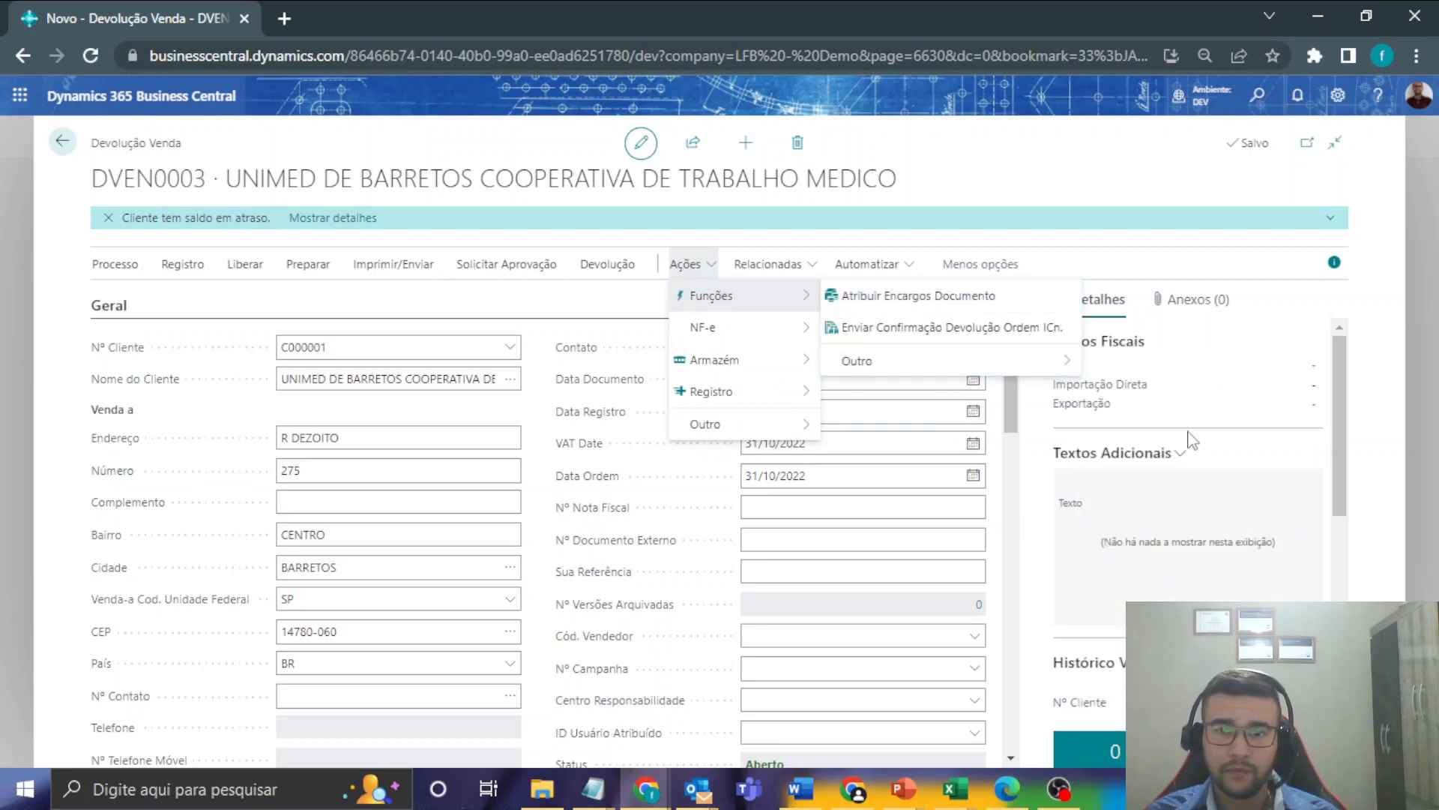
left_click(1047, 369)
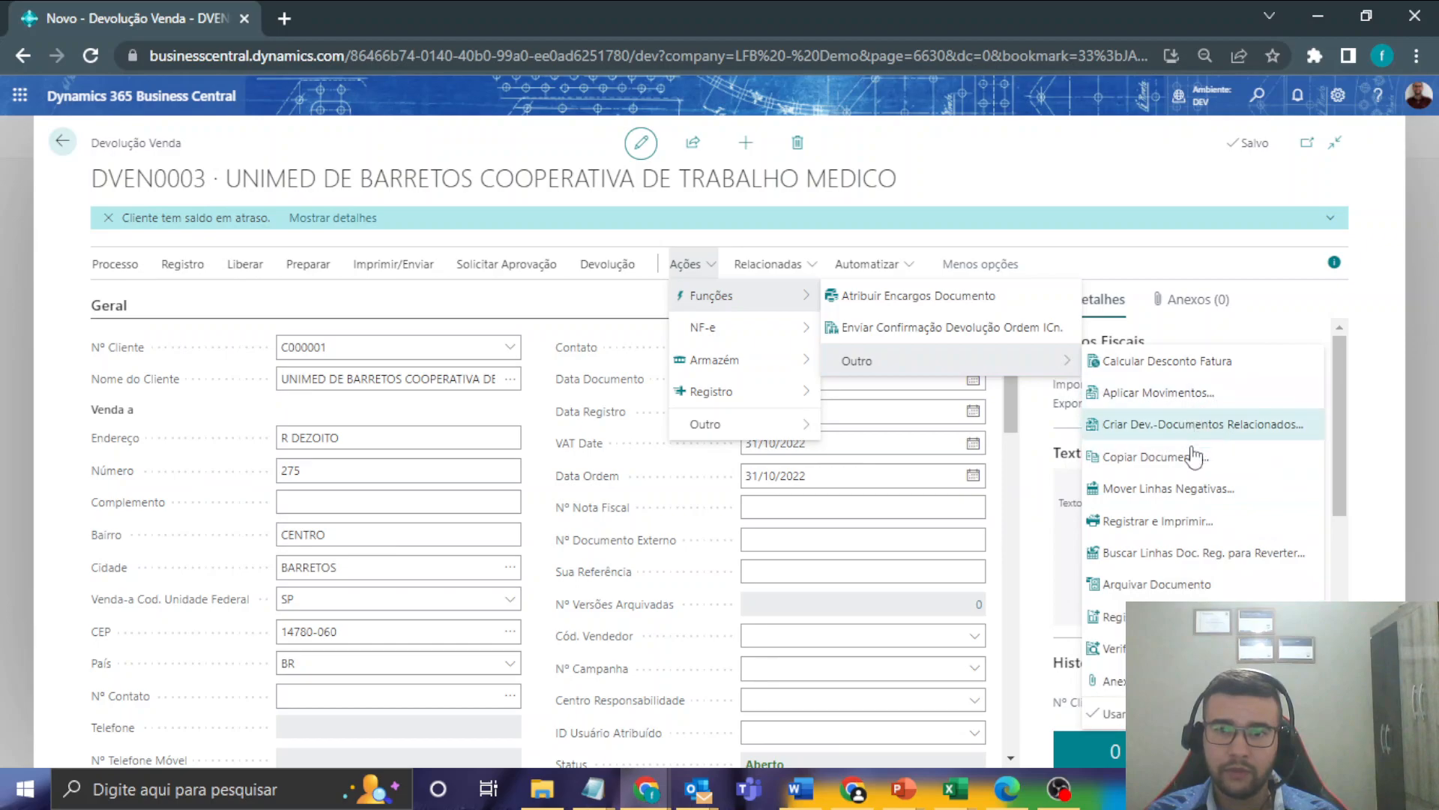
left_click(662, 473)
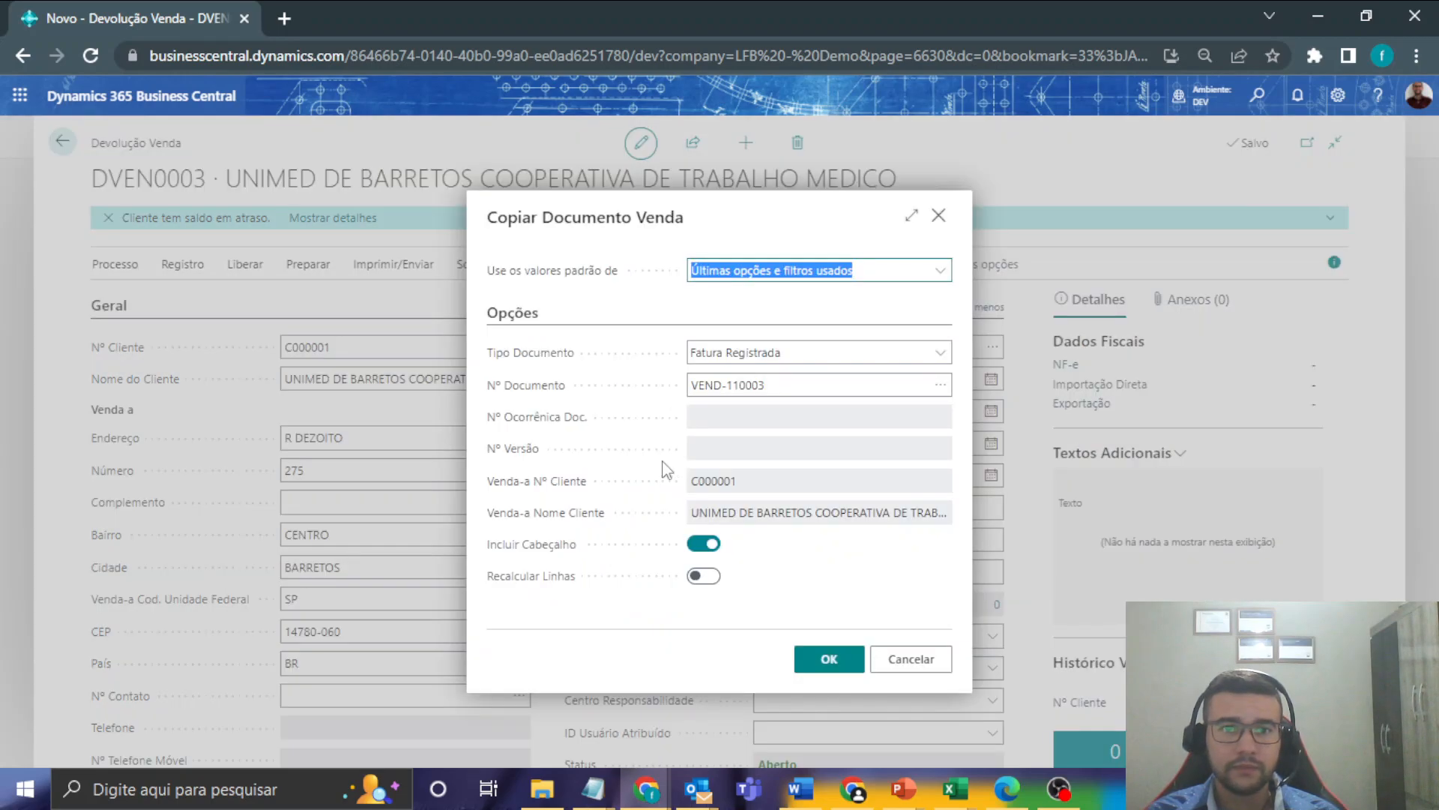
left_click(940, 385)
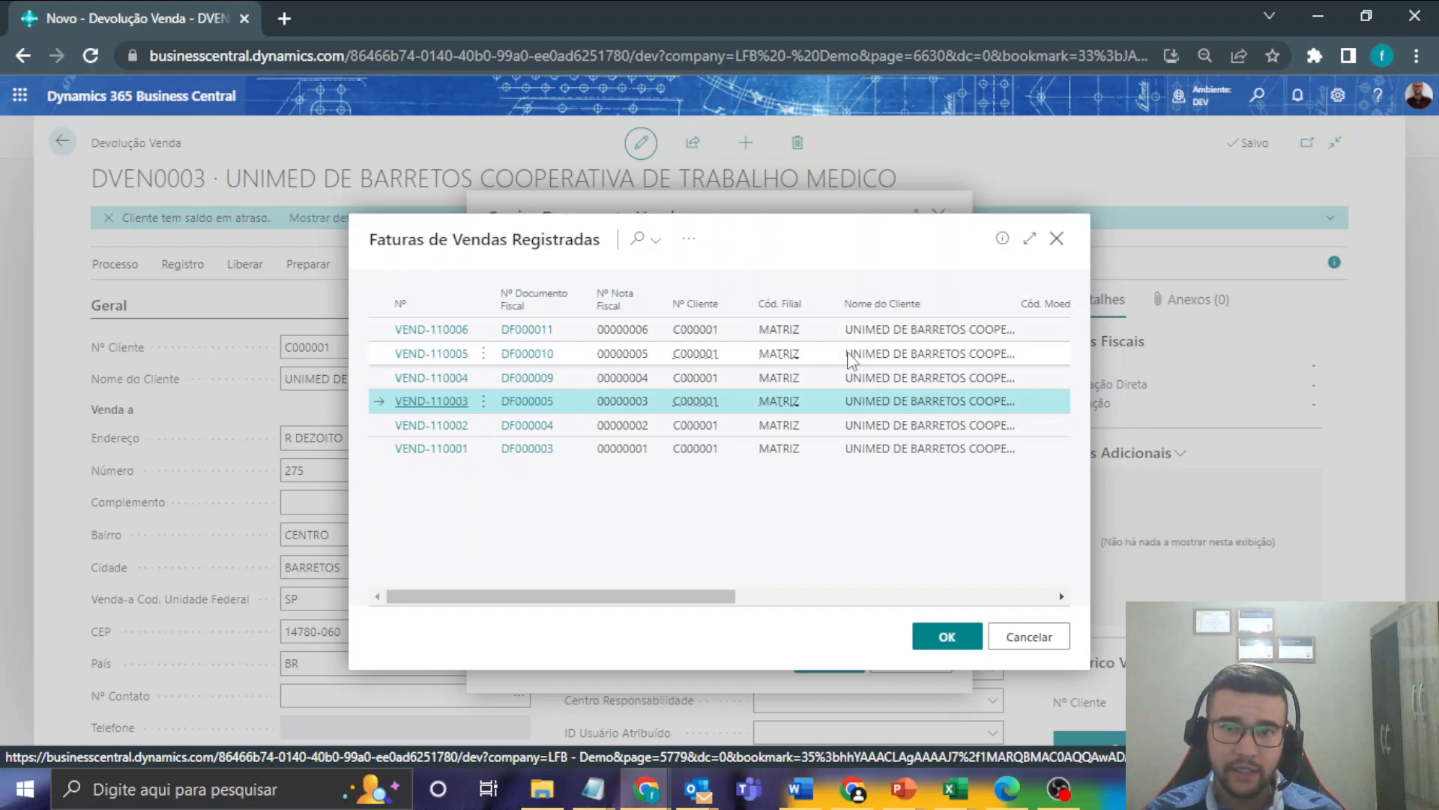
left_click(592, 384)
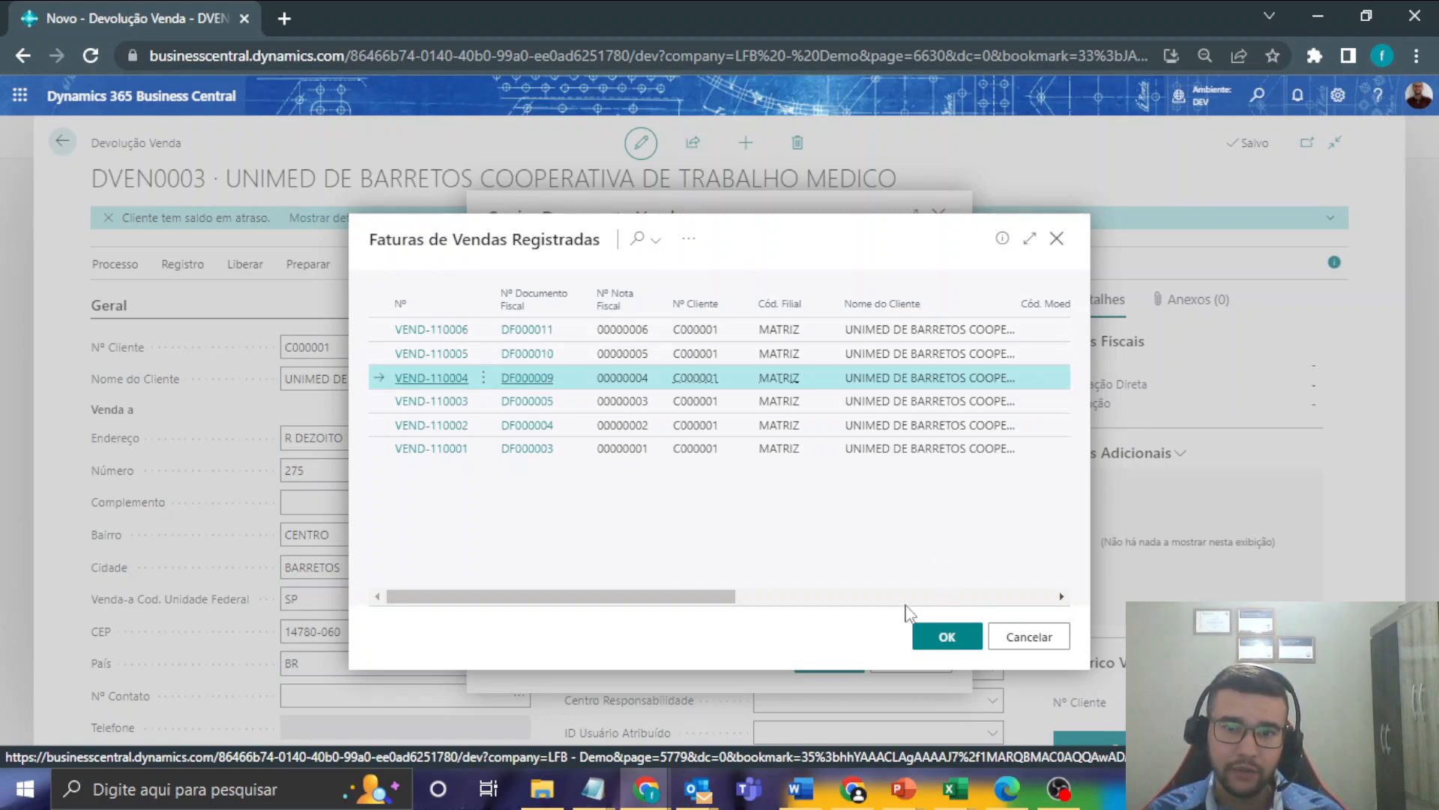
left_click(945, 637)
left_click(829, 658)
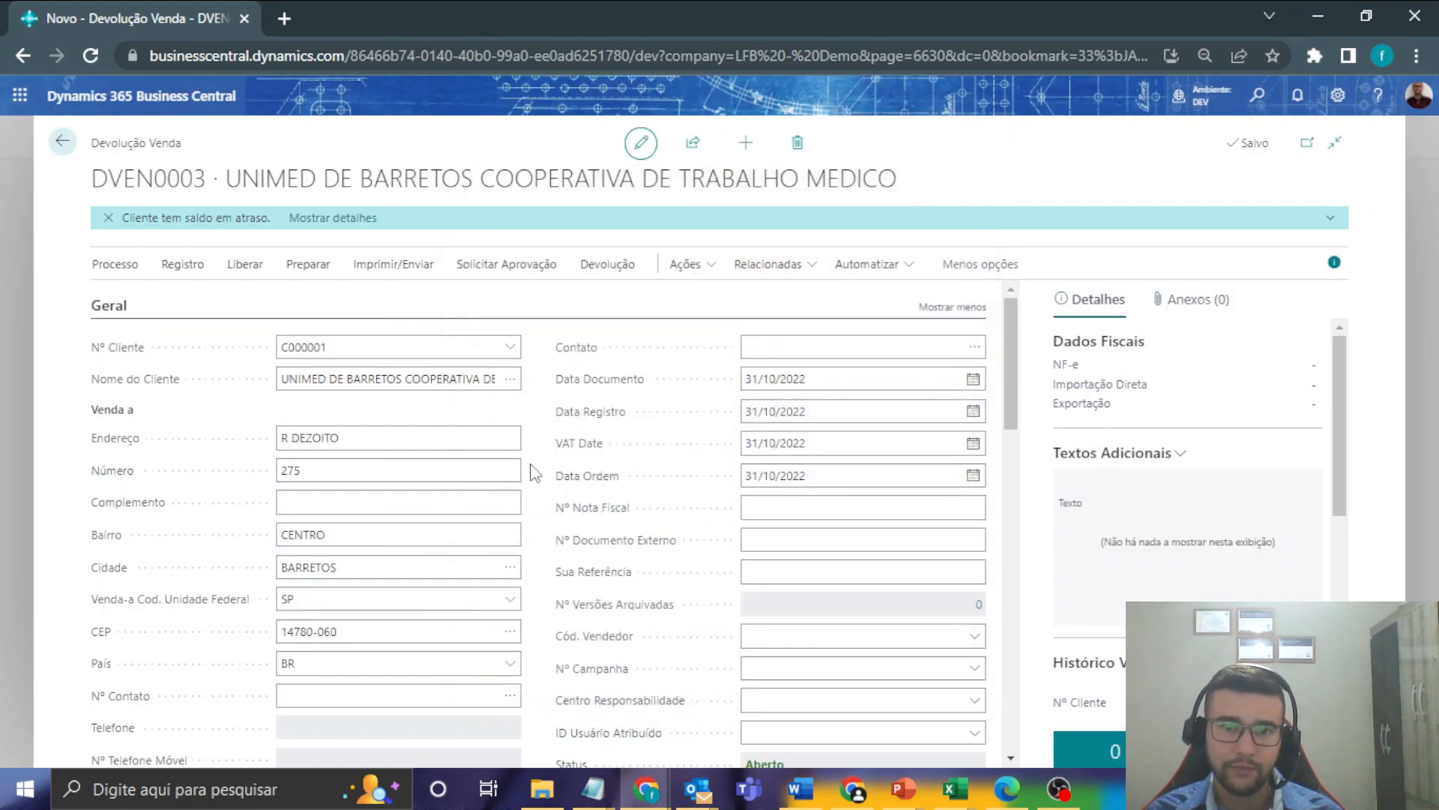
- In the return's fiscal details, set Tipo Documento Fiscal to DEV-NF-E and Finalidade Emissão to Devolução
scroll(395, 407, "down", 10)
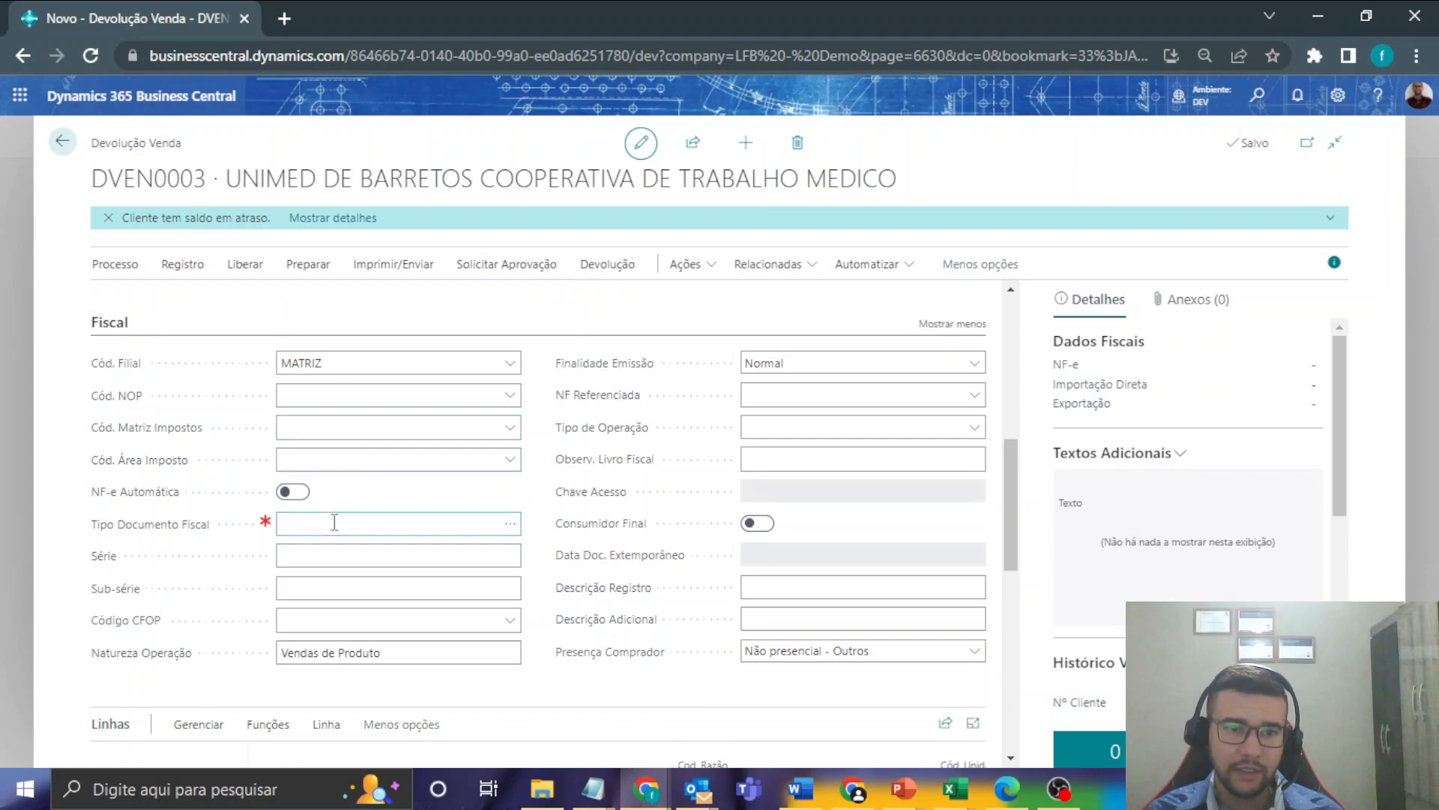
left_click(510, 525)
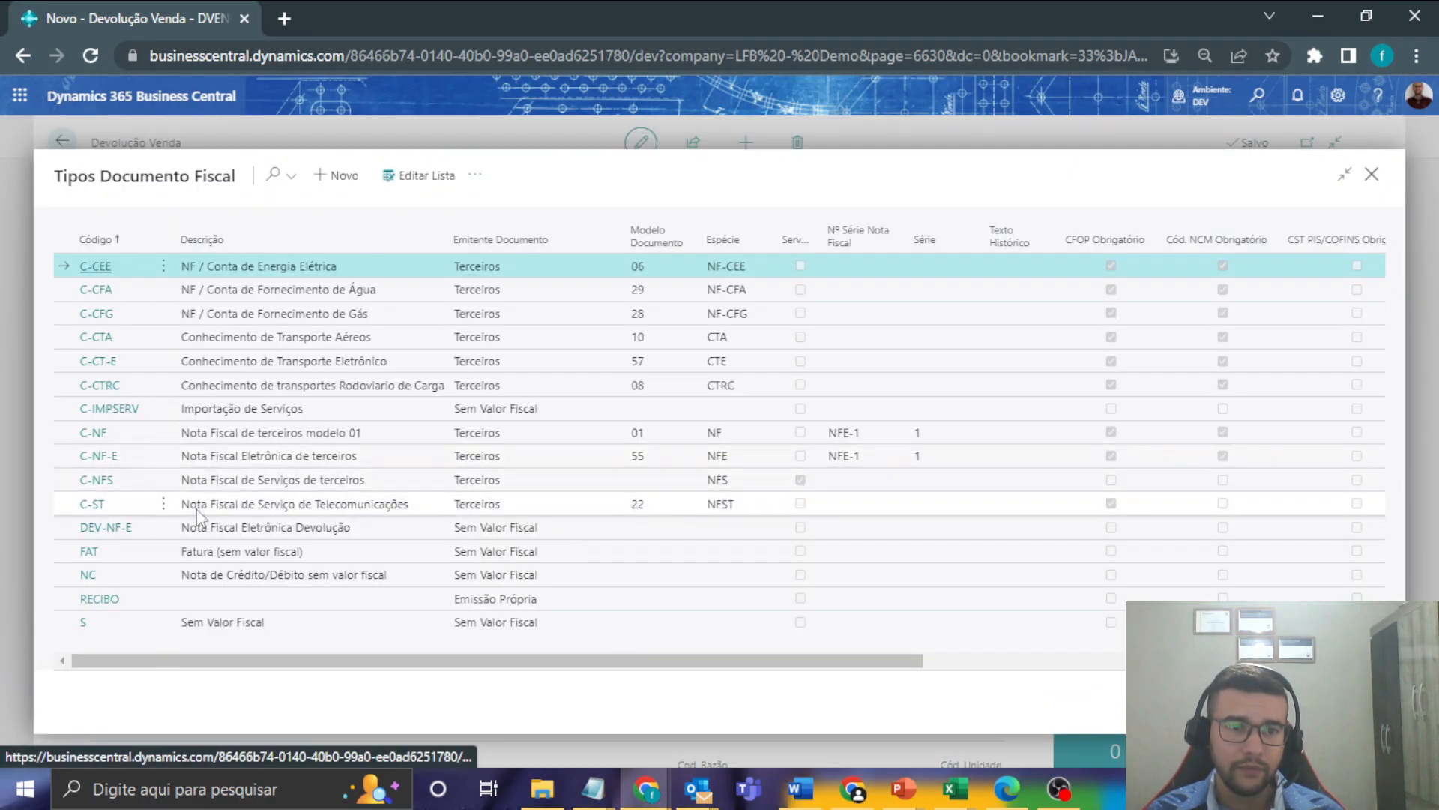
key("Return")
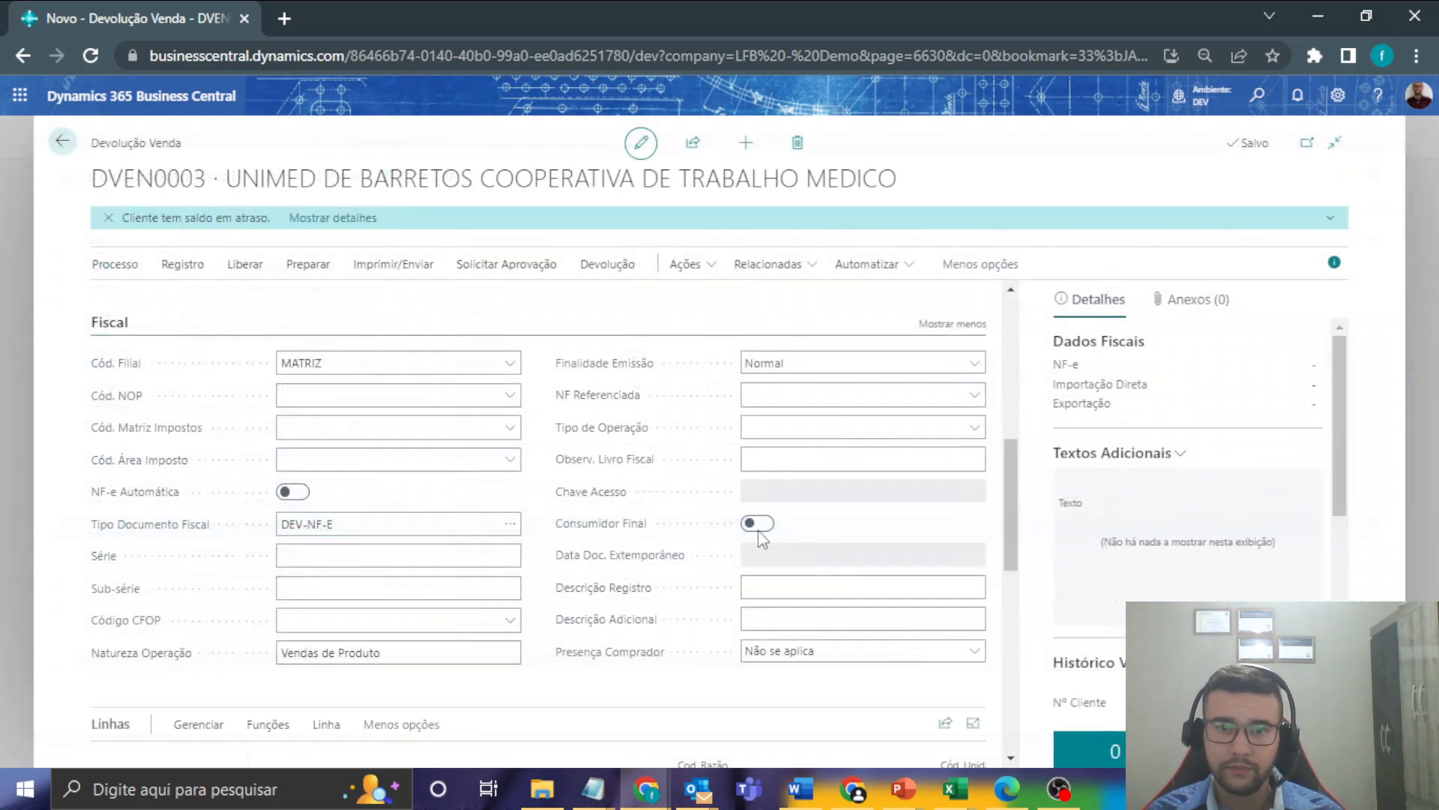
left_click(874, 367)
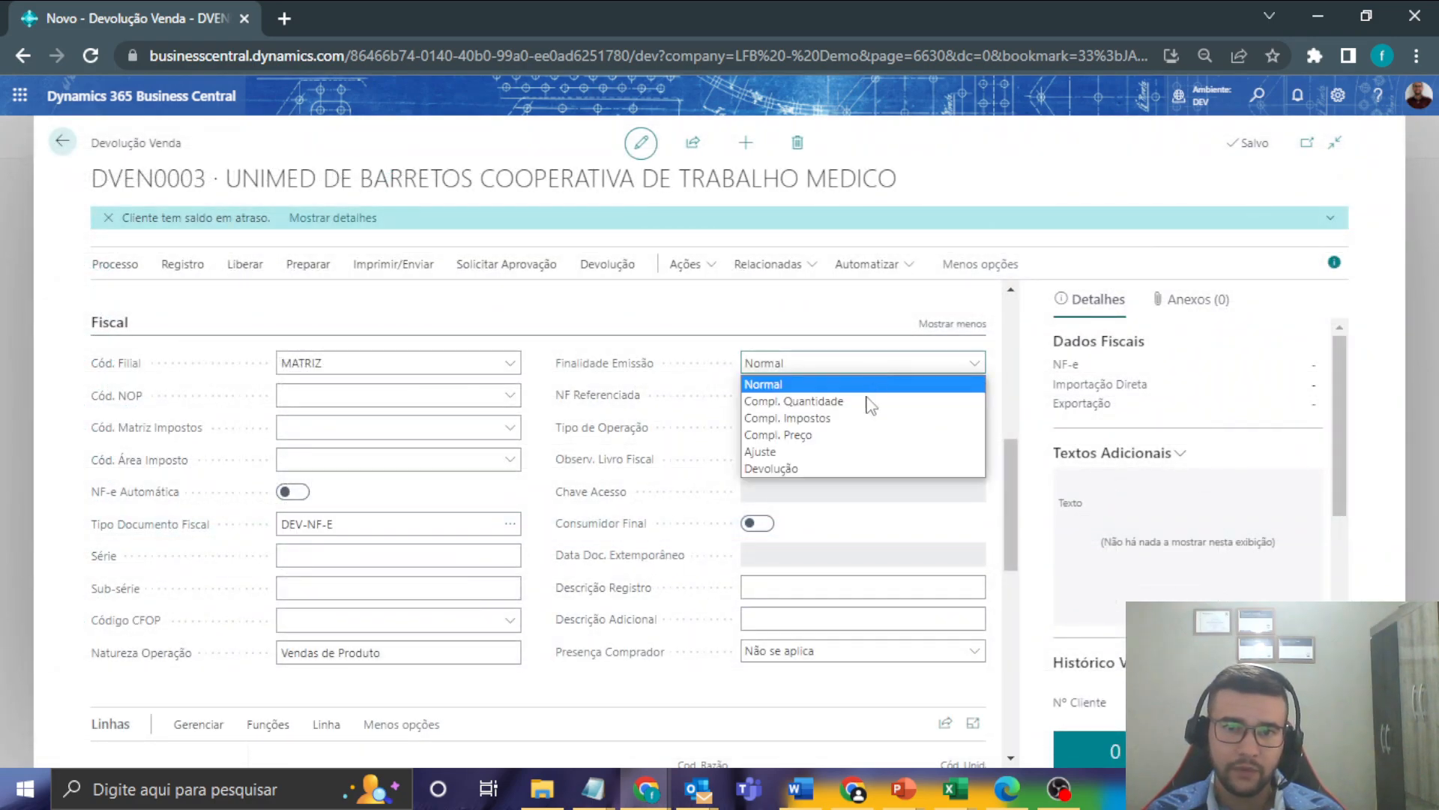
left_click(828, 469)
- Review the sales return's item line, including its warehouse, tax codes and quantities to receive and invoice, along with the invoice details
scroll(724, 496, "down", 4)
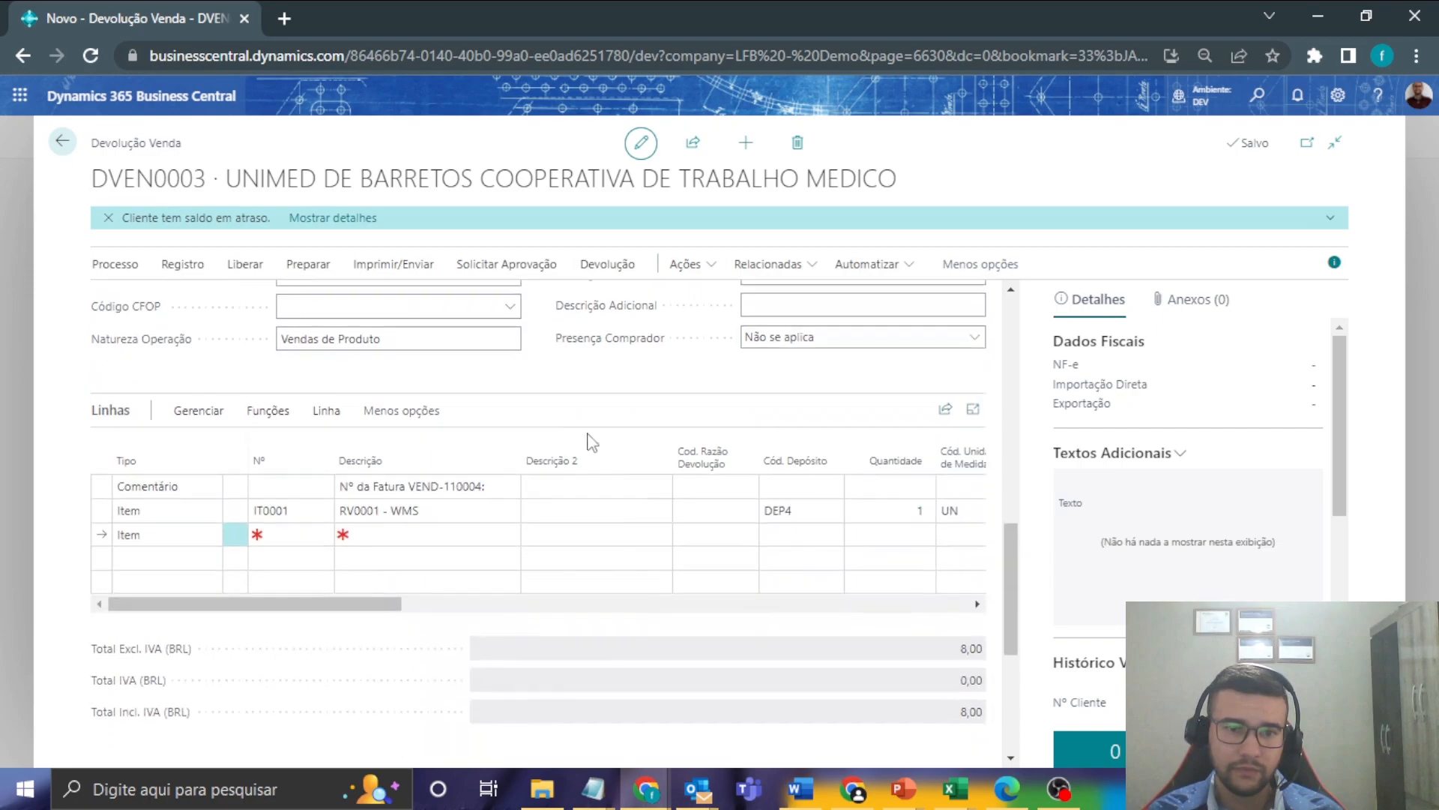
left_click(497, 495)
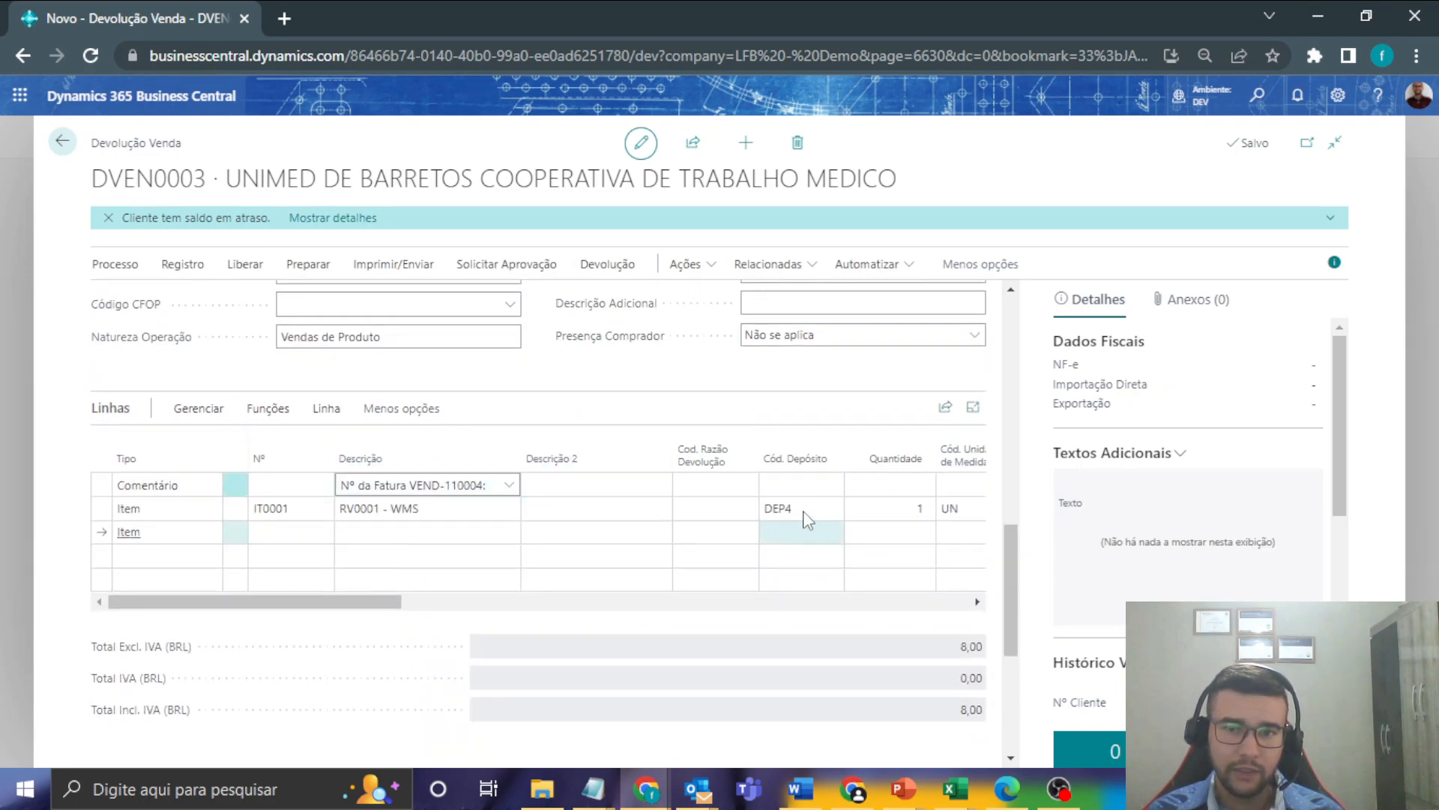
scroll(511, 624, "right", 8)
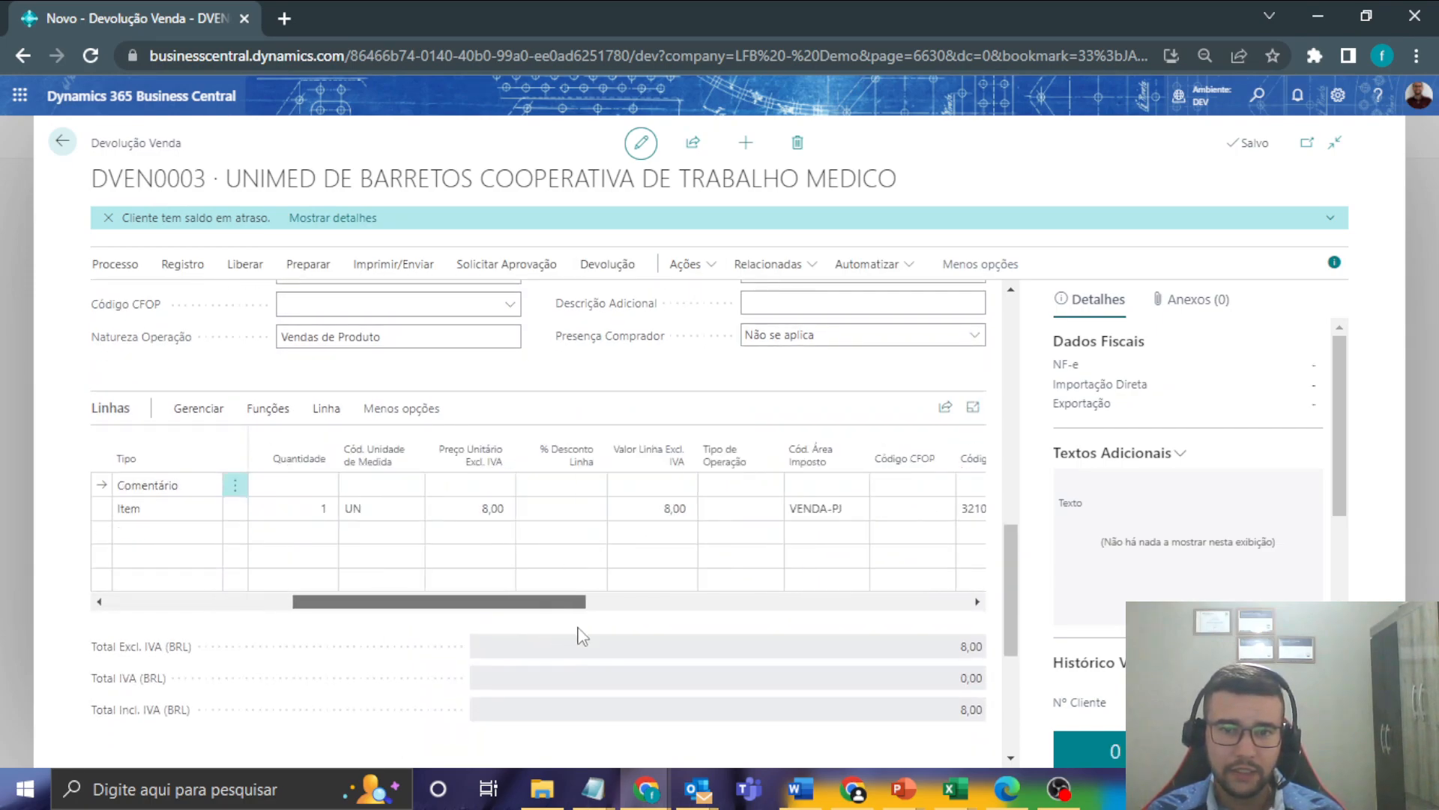
scroll(726, 638, "right", 5)
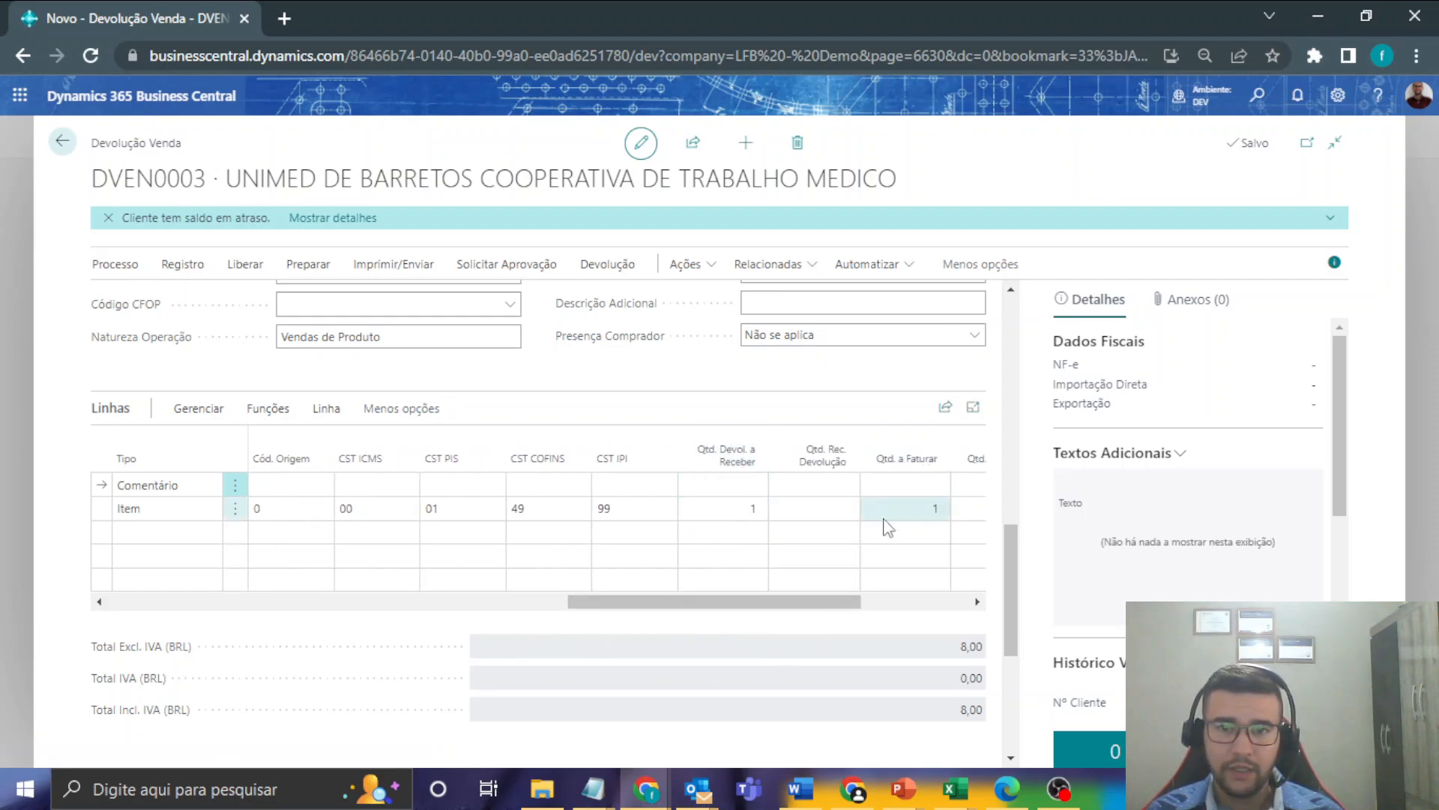
left_click(748, 513)
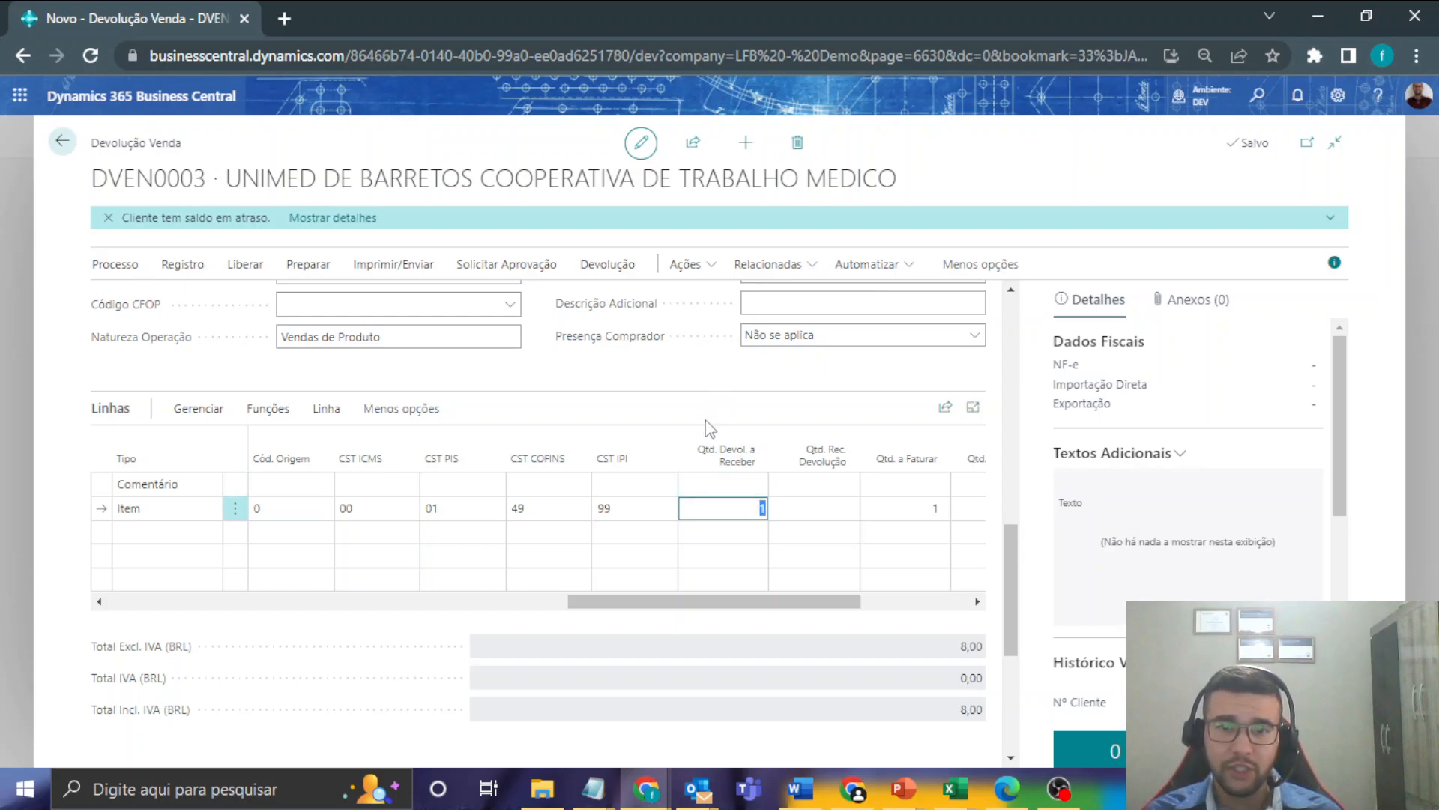
left_click(840, 395)
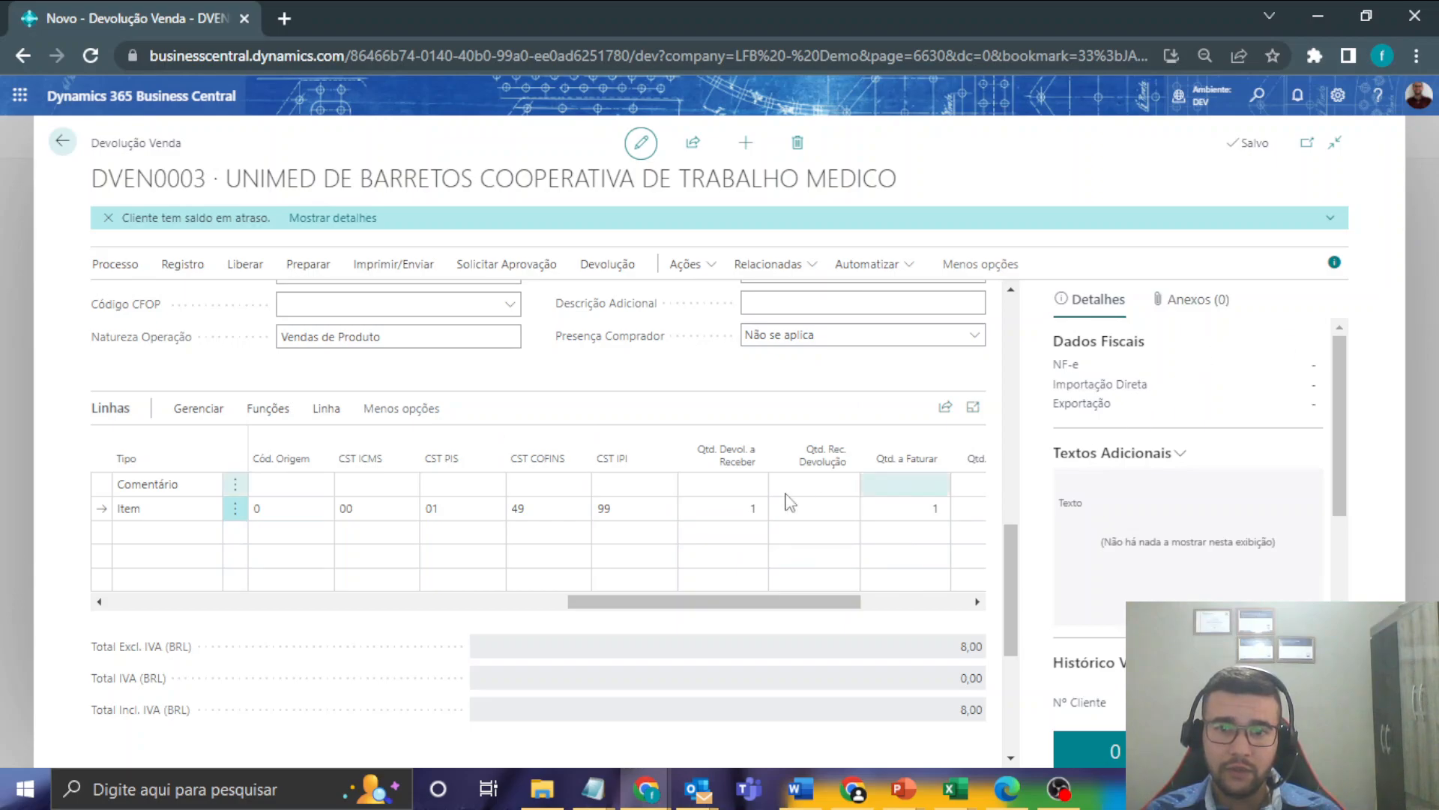
scroll(660, 479, "down", 1)
scroll(660, 476, "down", 4)
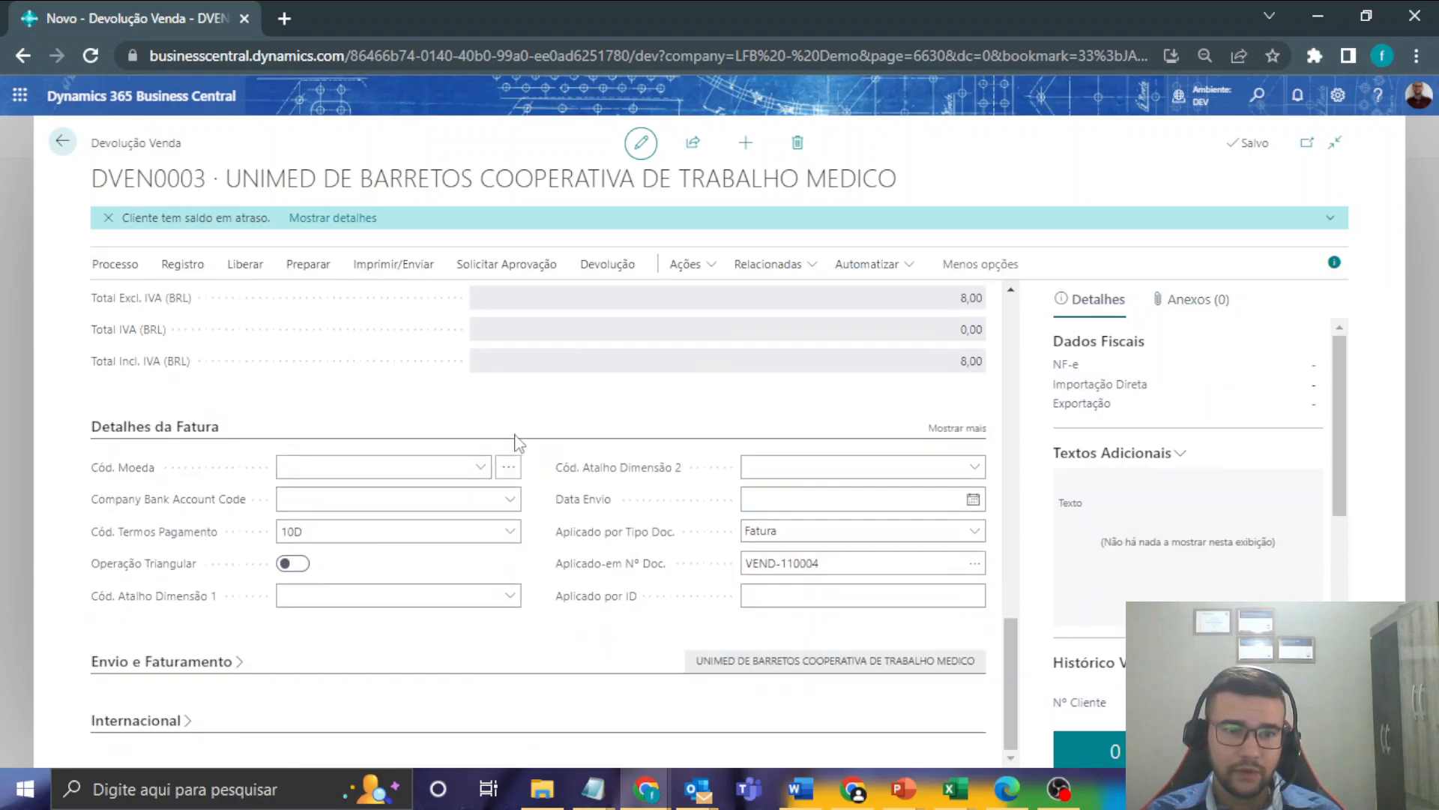
scroll(493, 387, "up", 3)
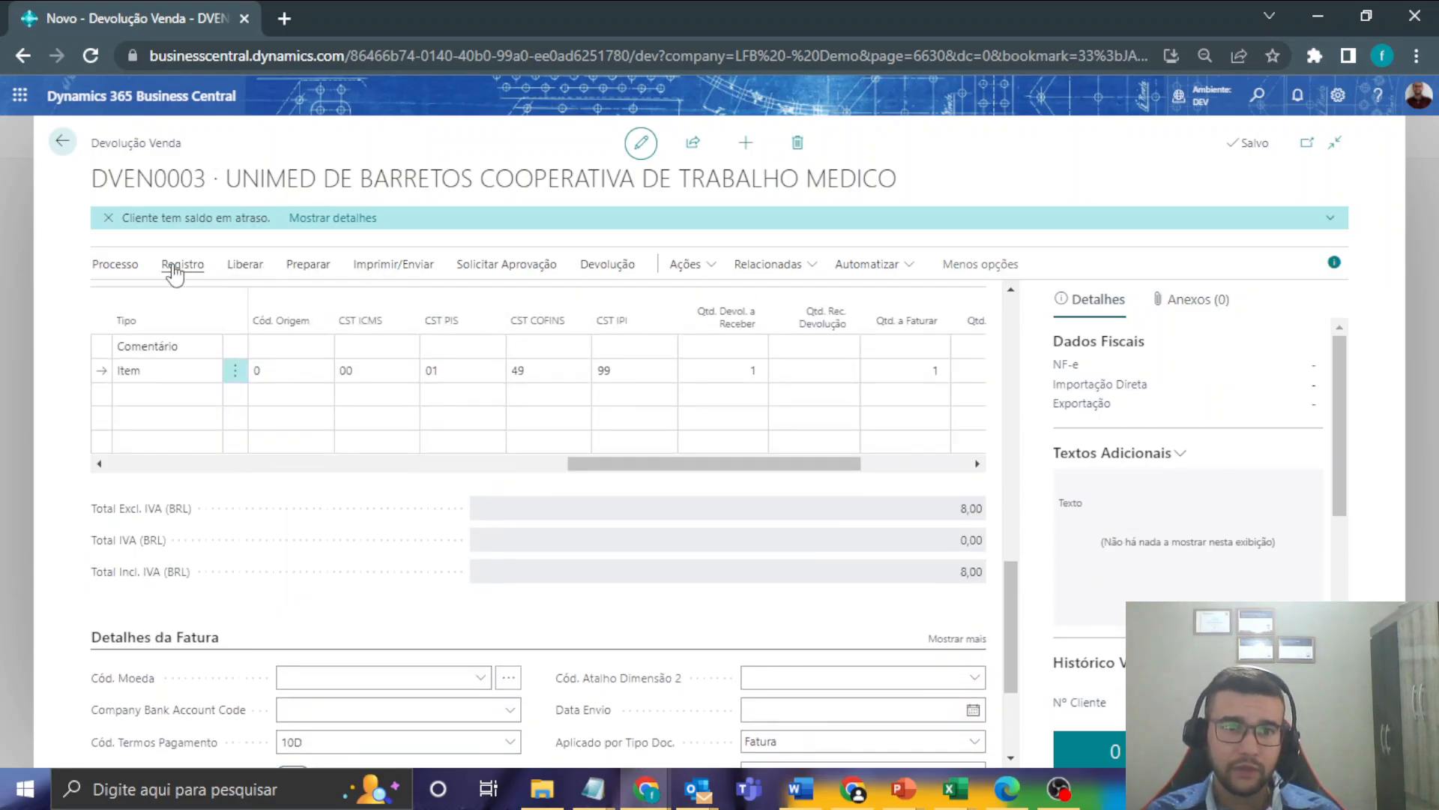
- Preview the sales return's posting entries with Verificar Contabilização and return to the document
left_click(180, 266)
left_click(414, 300)
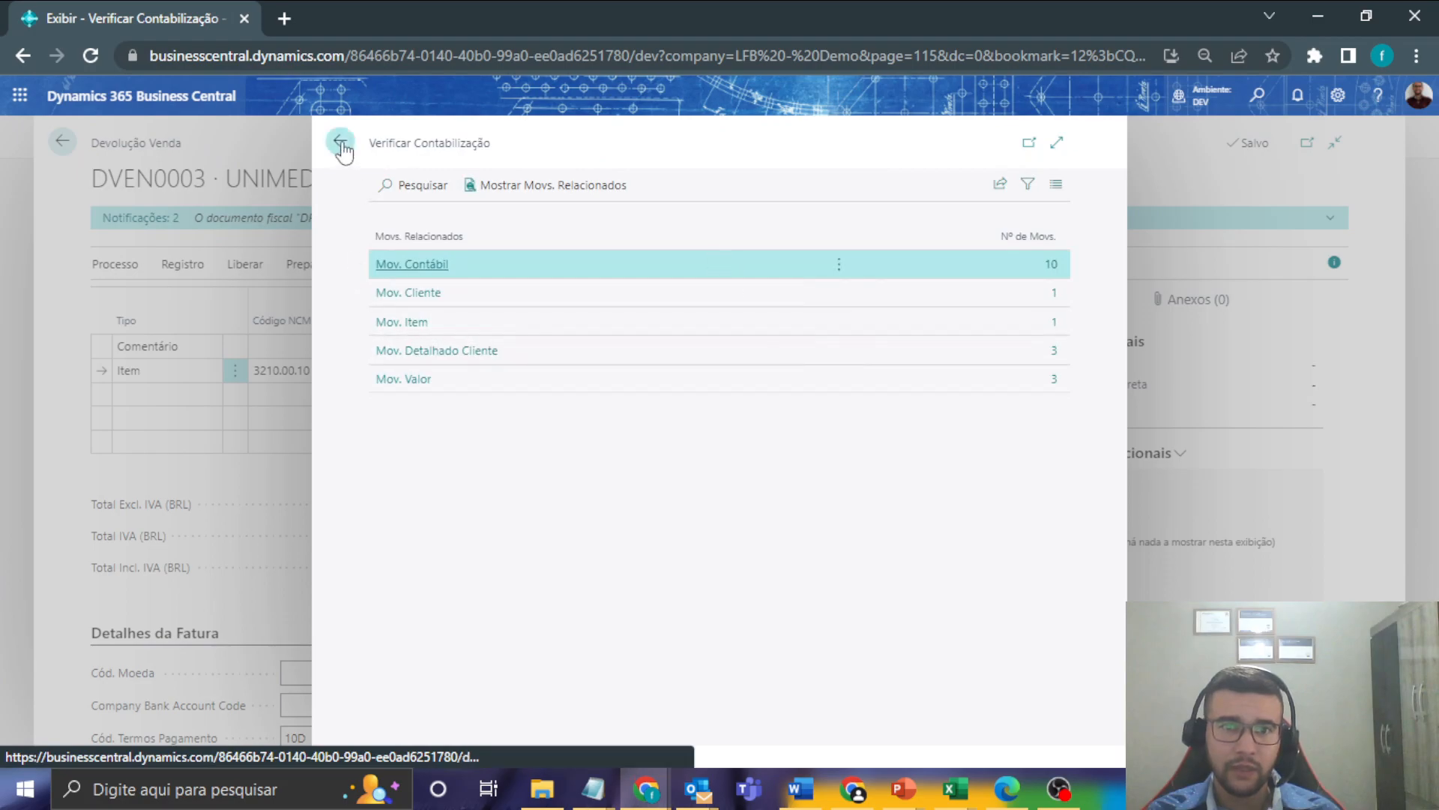
left_click(339, 144)
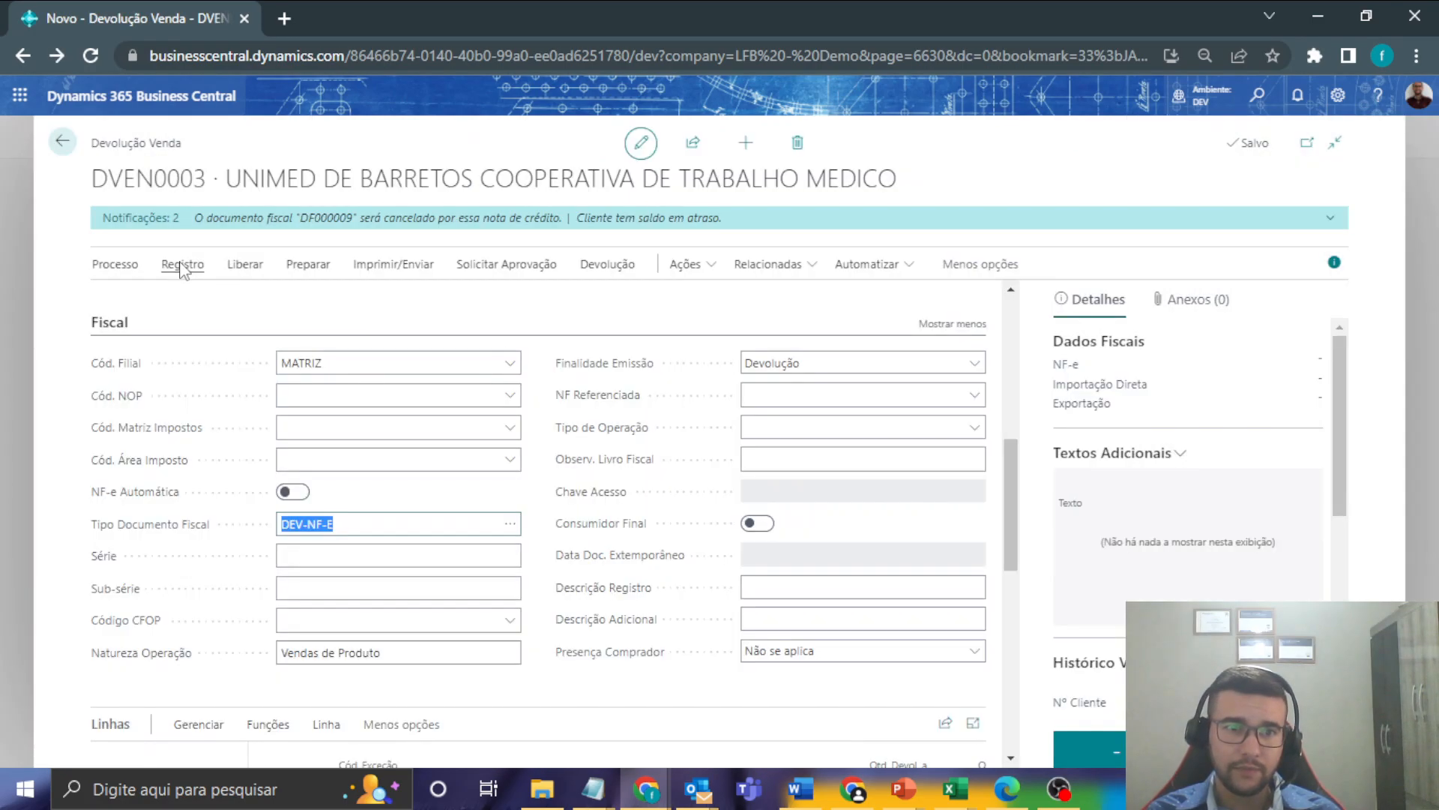
- Post the sales return with the Receber e Faturar option, without opening the posted credit memo
left_click(183, 266)
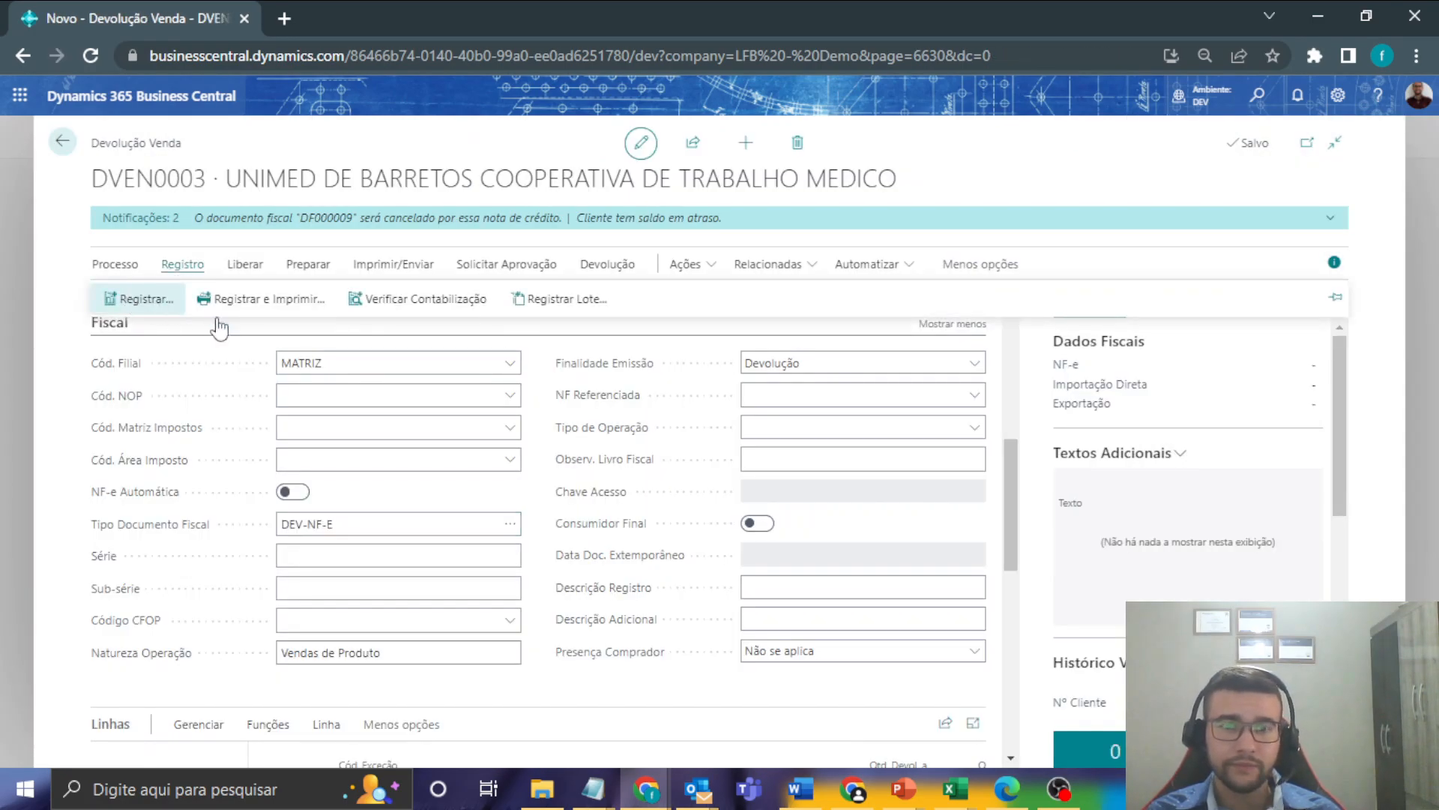
key("F9")
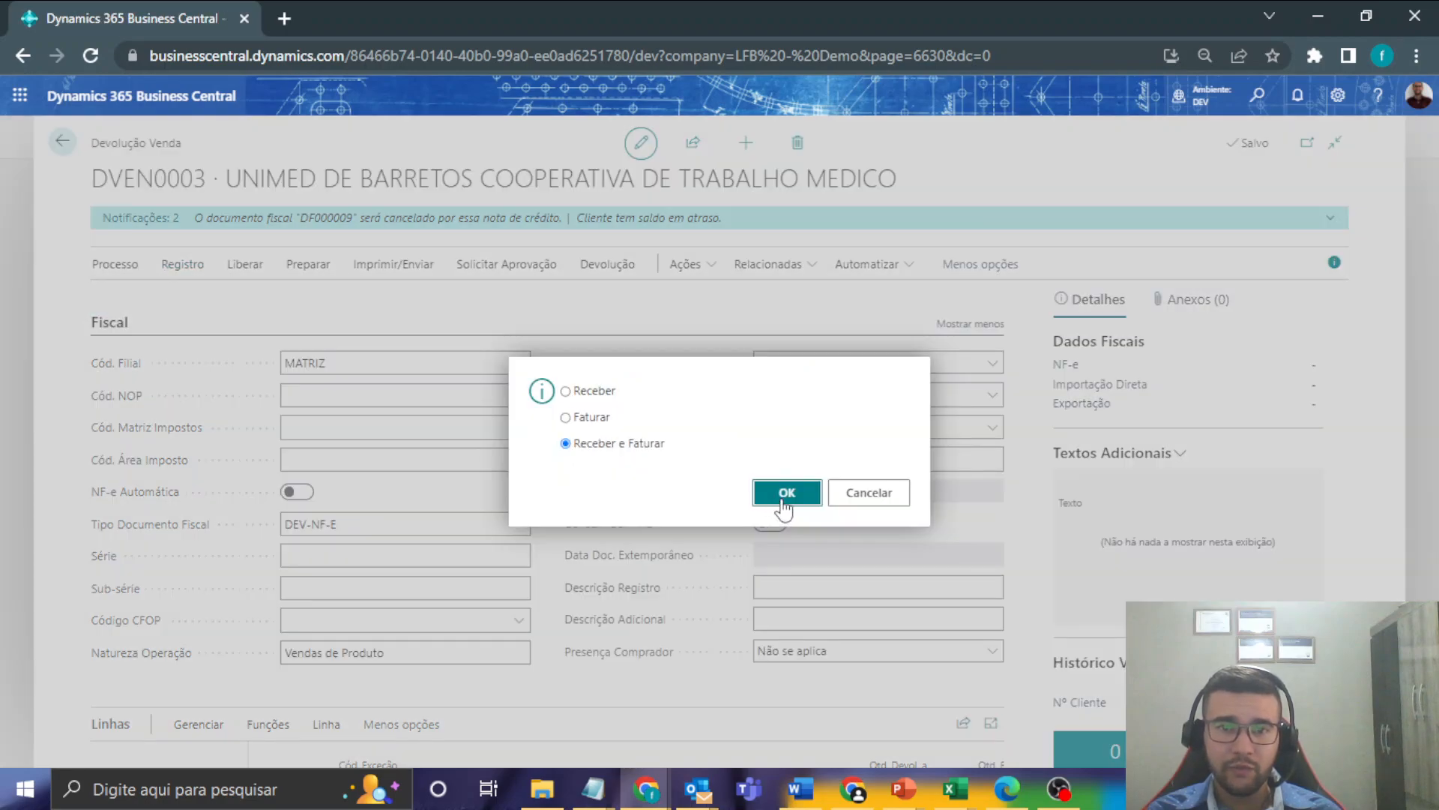
left_click(783, 495)
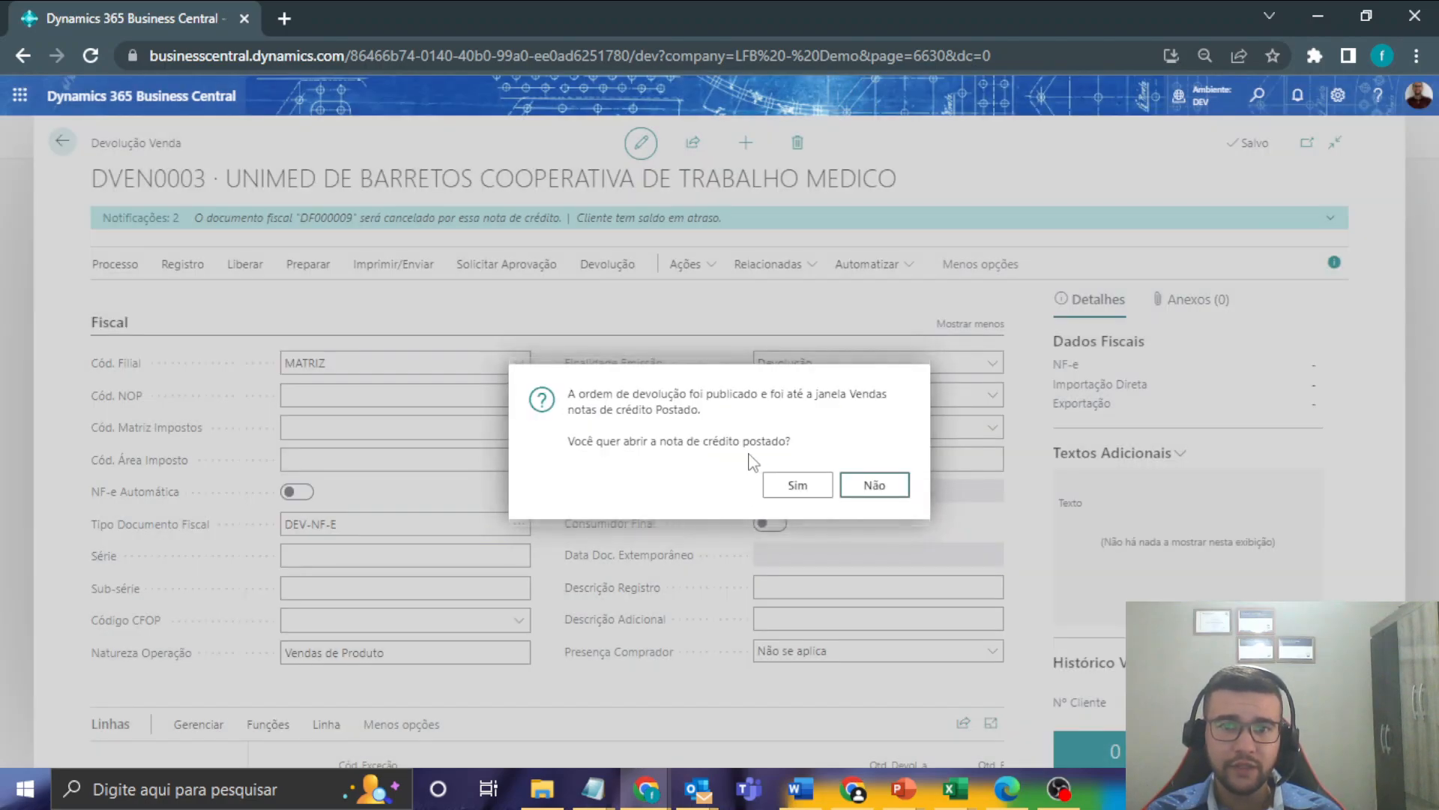
left_click(889, 492)
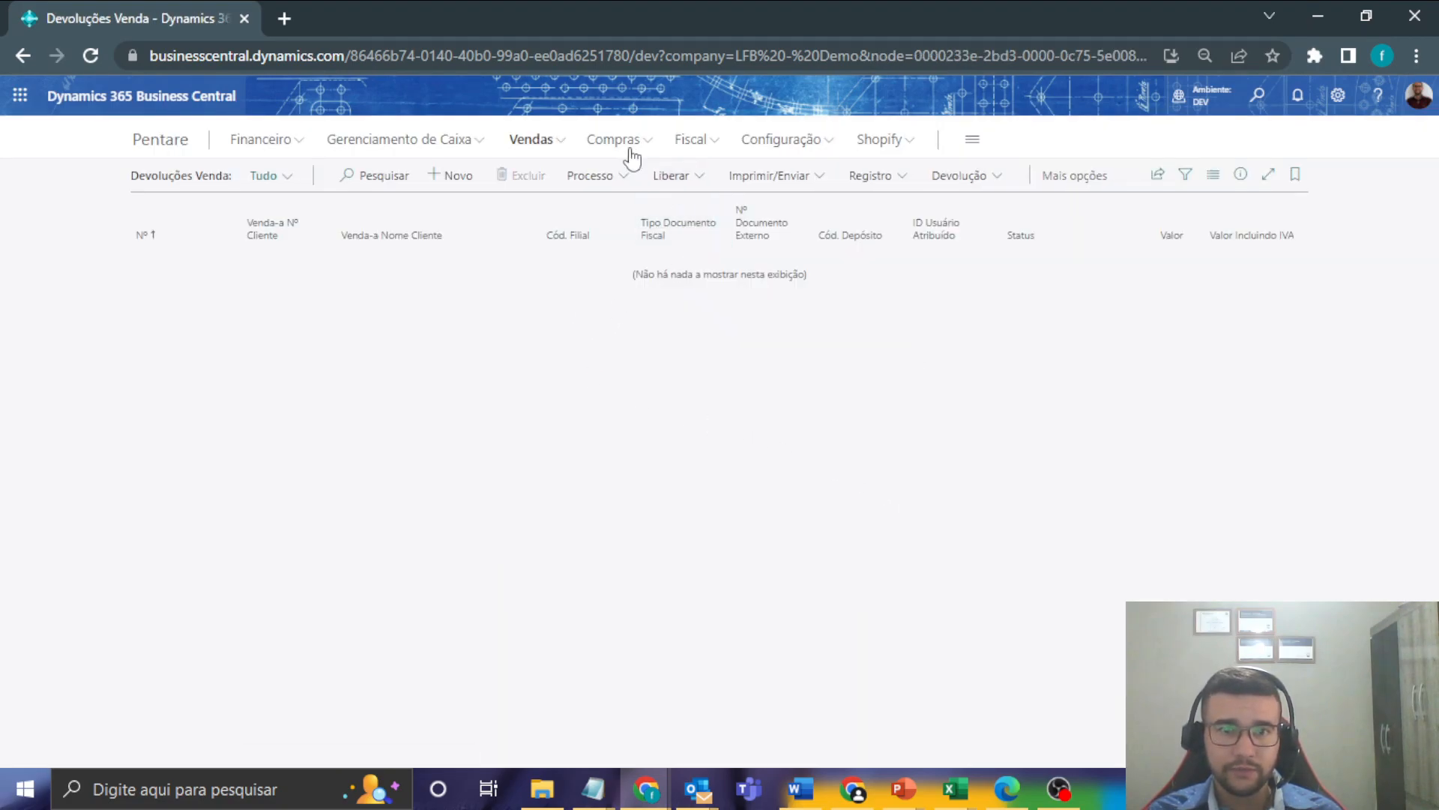
- Create another sales return (Devolução Venda) for the customer UNIMED DE BARRETOS
left_click(435, 175)
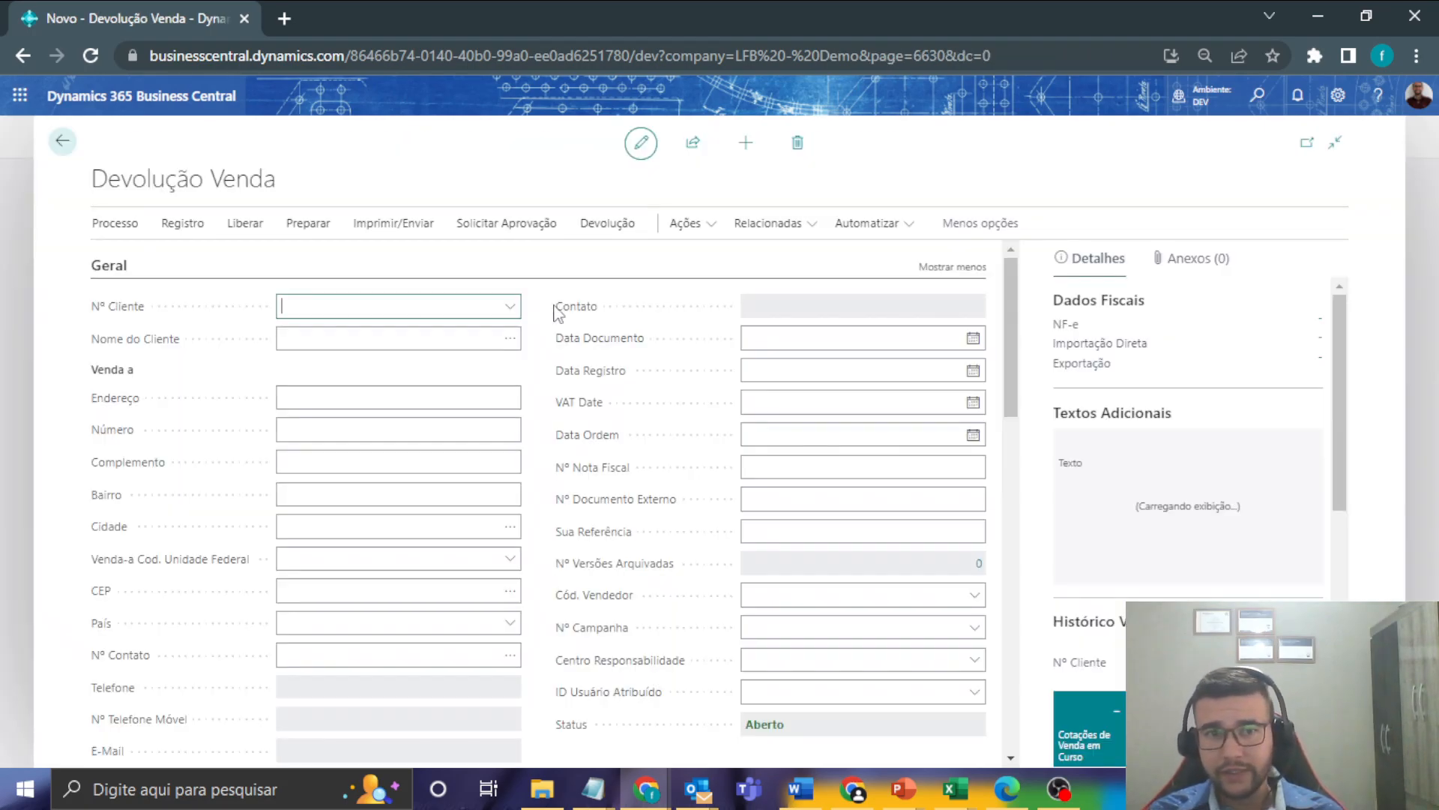
left_click(475, 306)
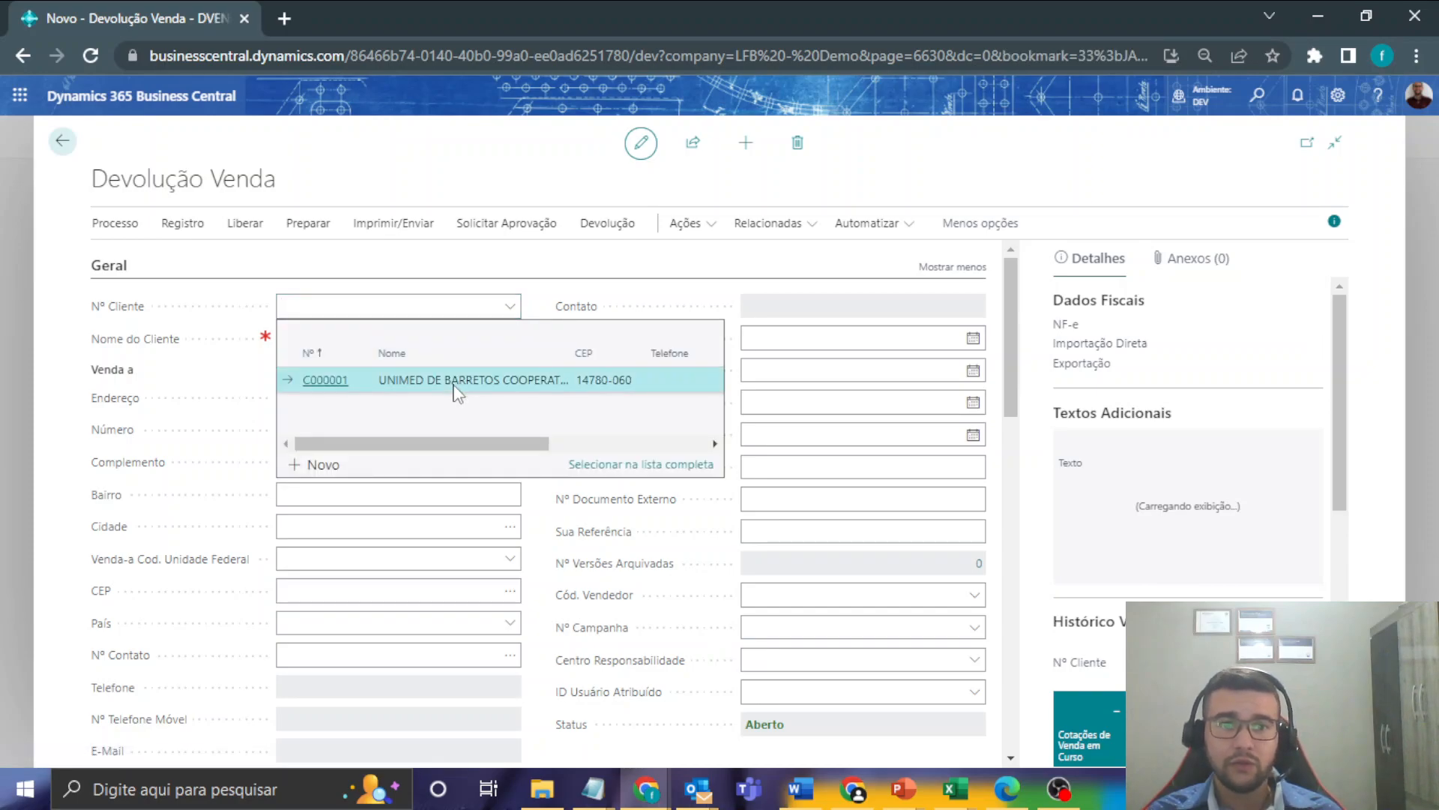
left_click(452, 384)
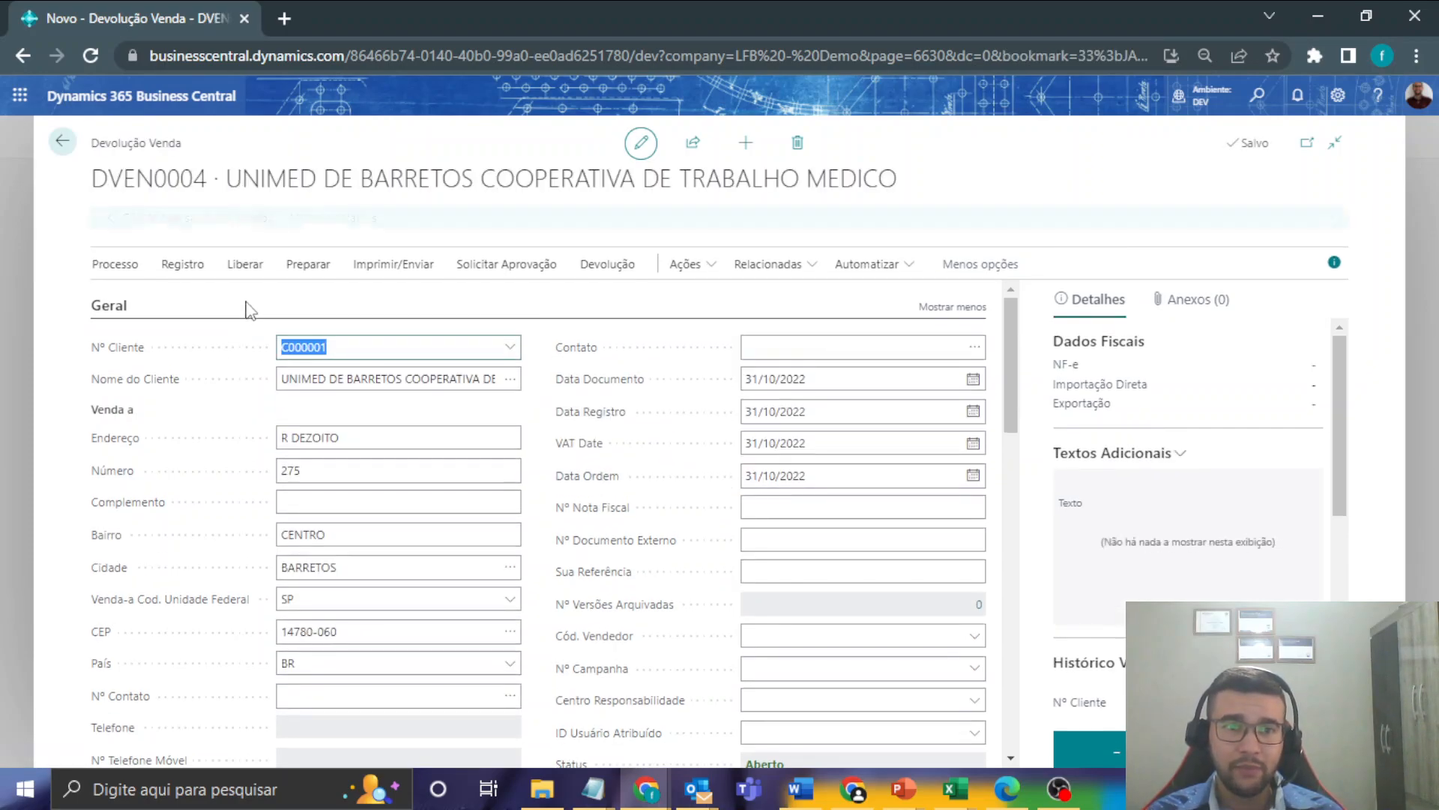
left_click(254, 312)
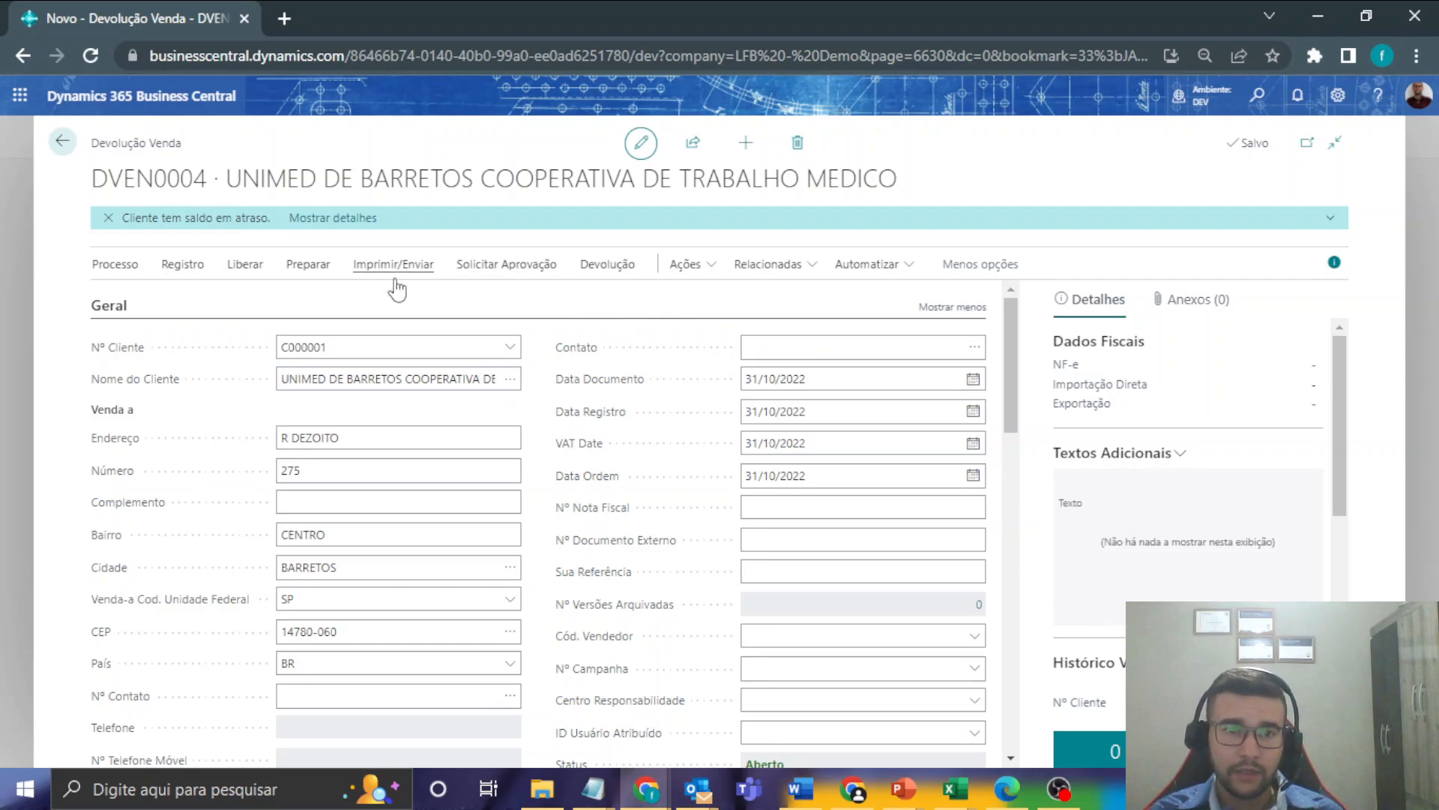
- Copy posted invoice VEND-110006 into the new sales return with Copiar Documento, including the header
left_click(686, 265)
mouse_move(704, 296)
mouse_move(910, 358)
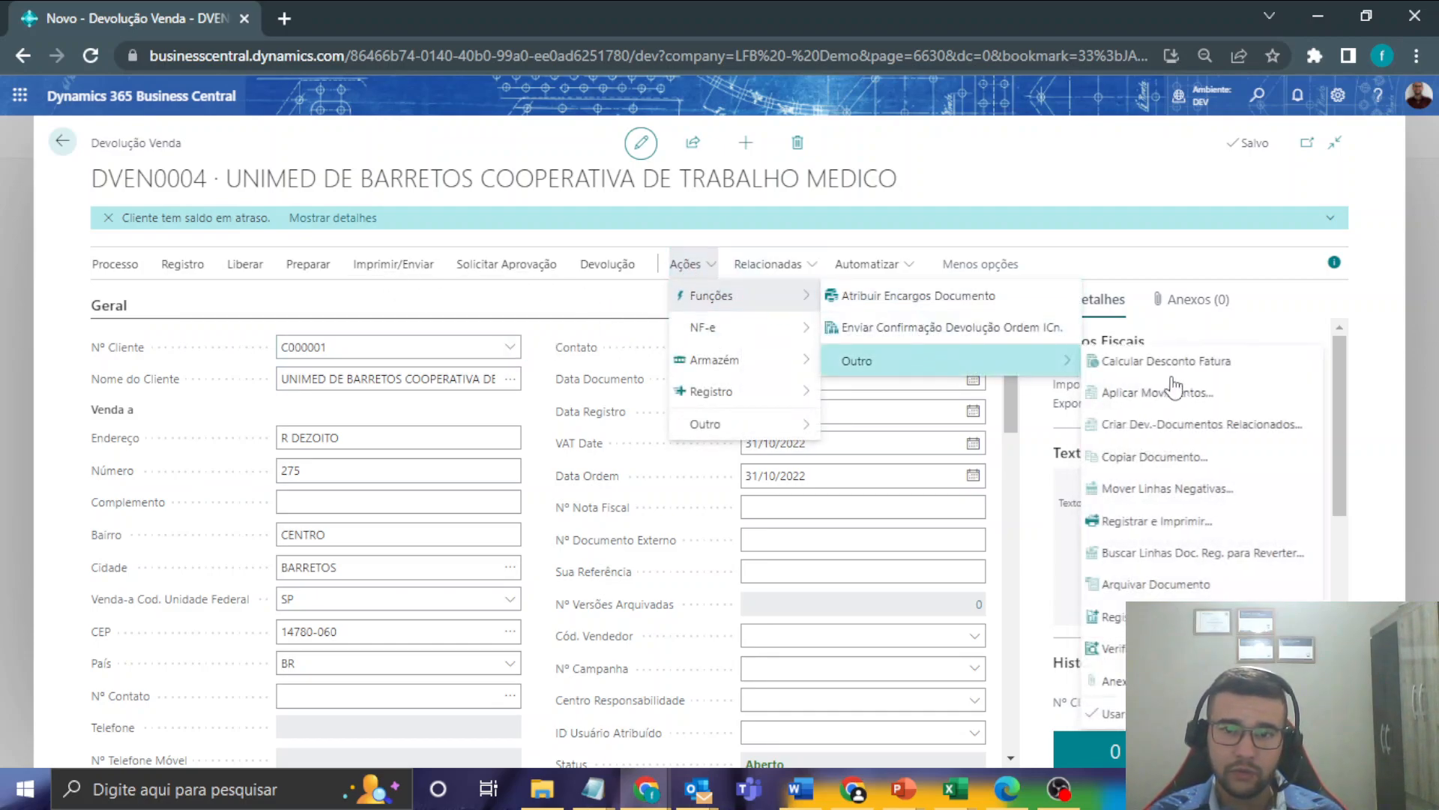
left_click(1199, 459)
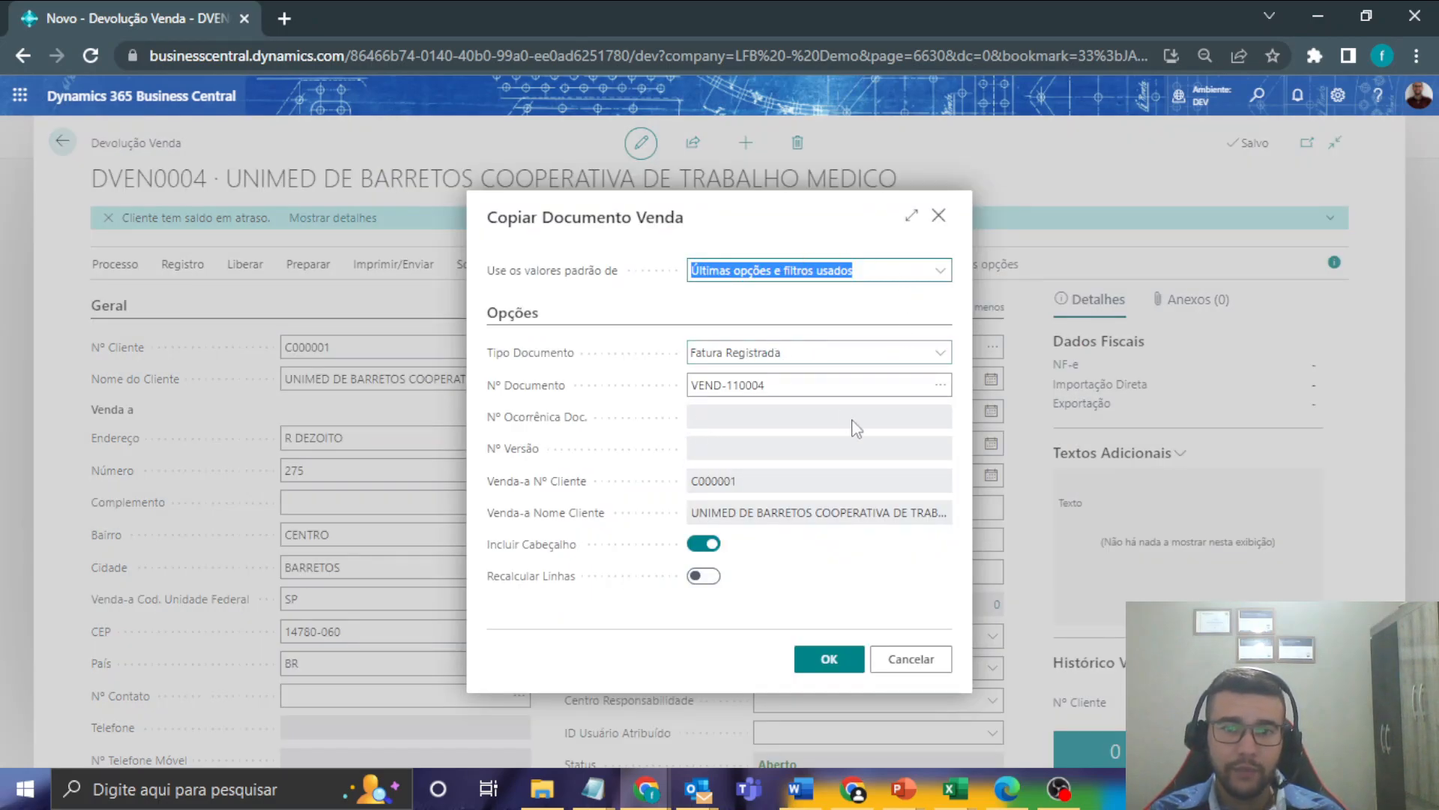
left_click(938, 386)
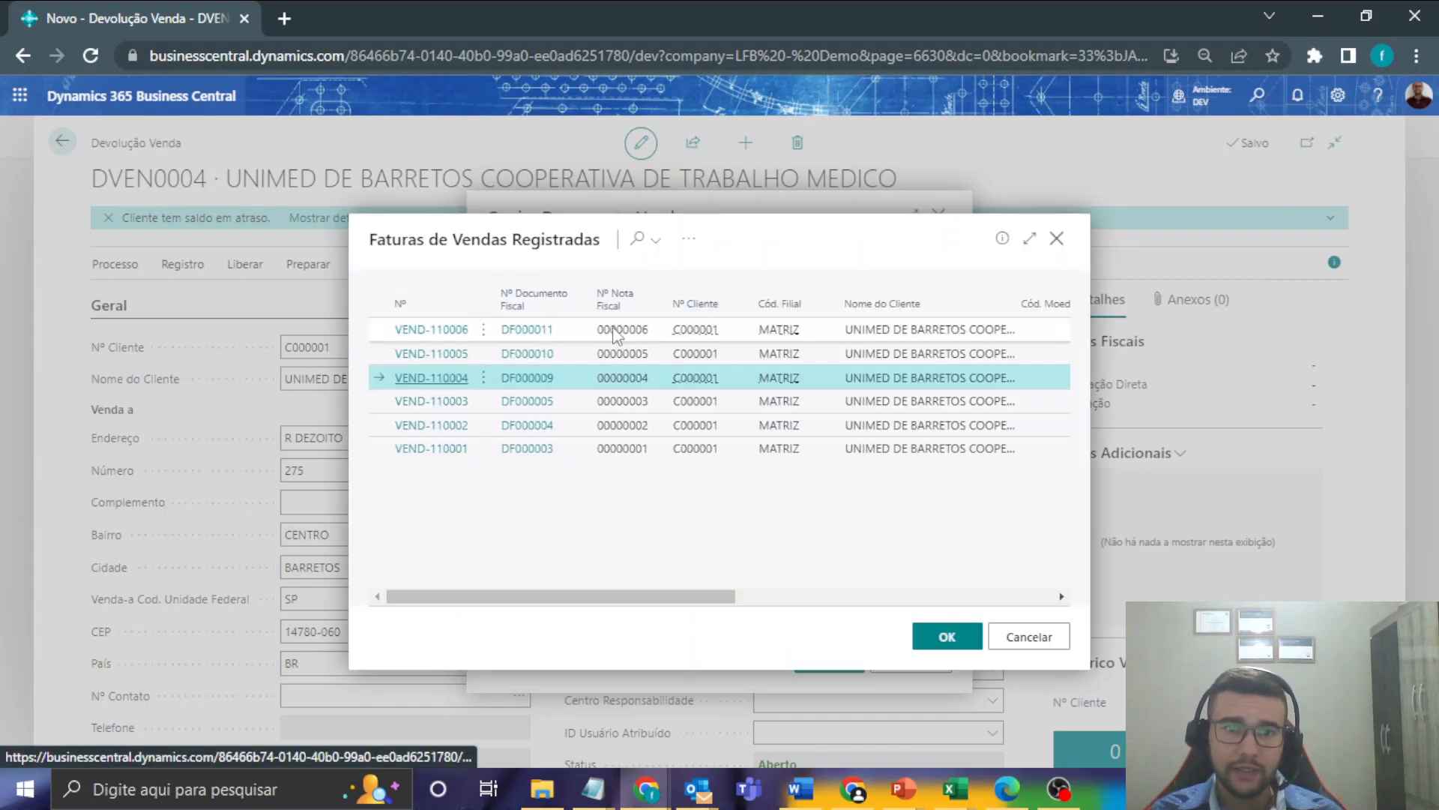
left_click(638, 336)
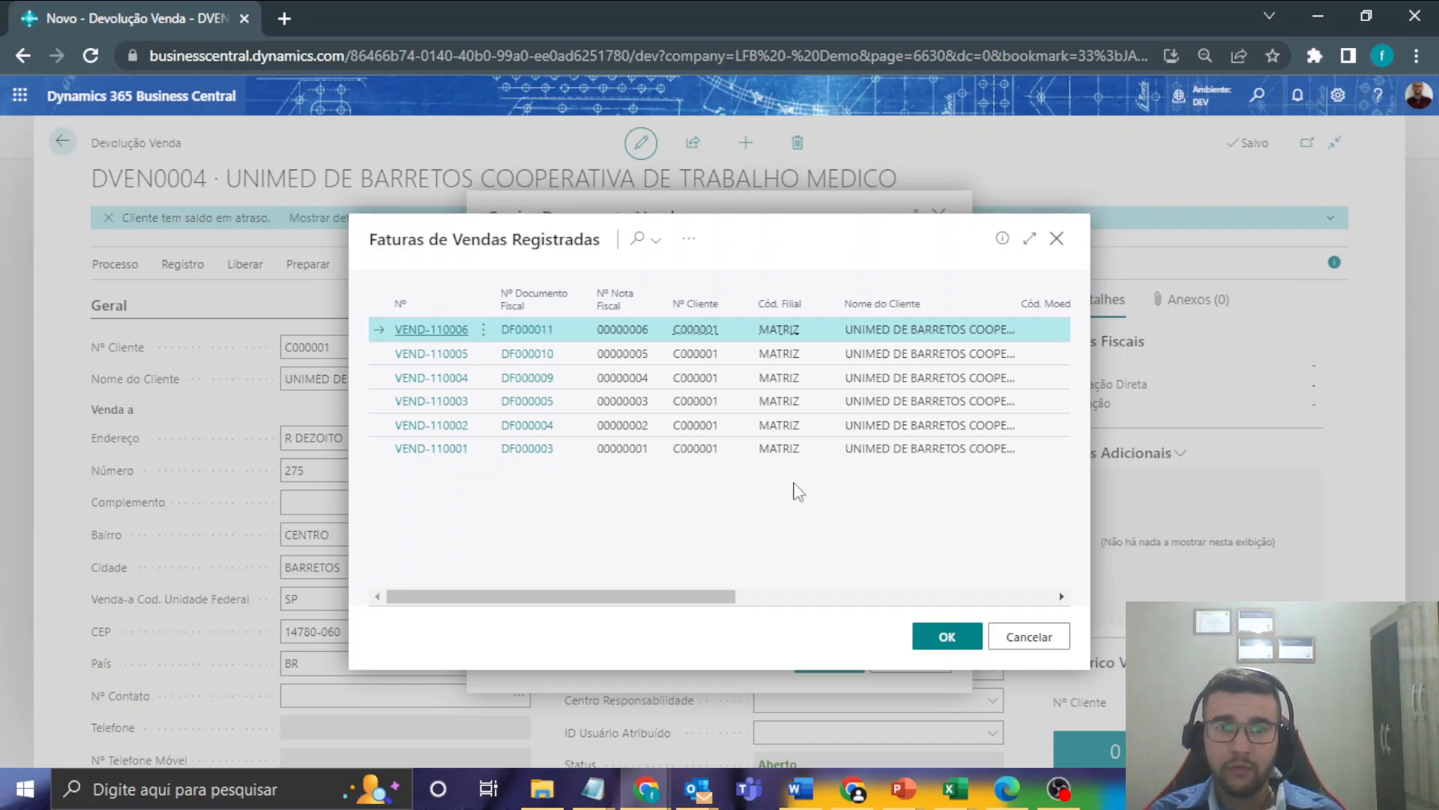
left_click(947, 638)
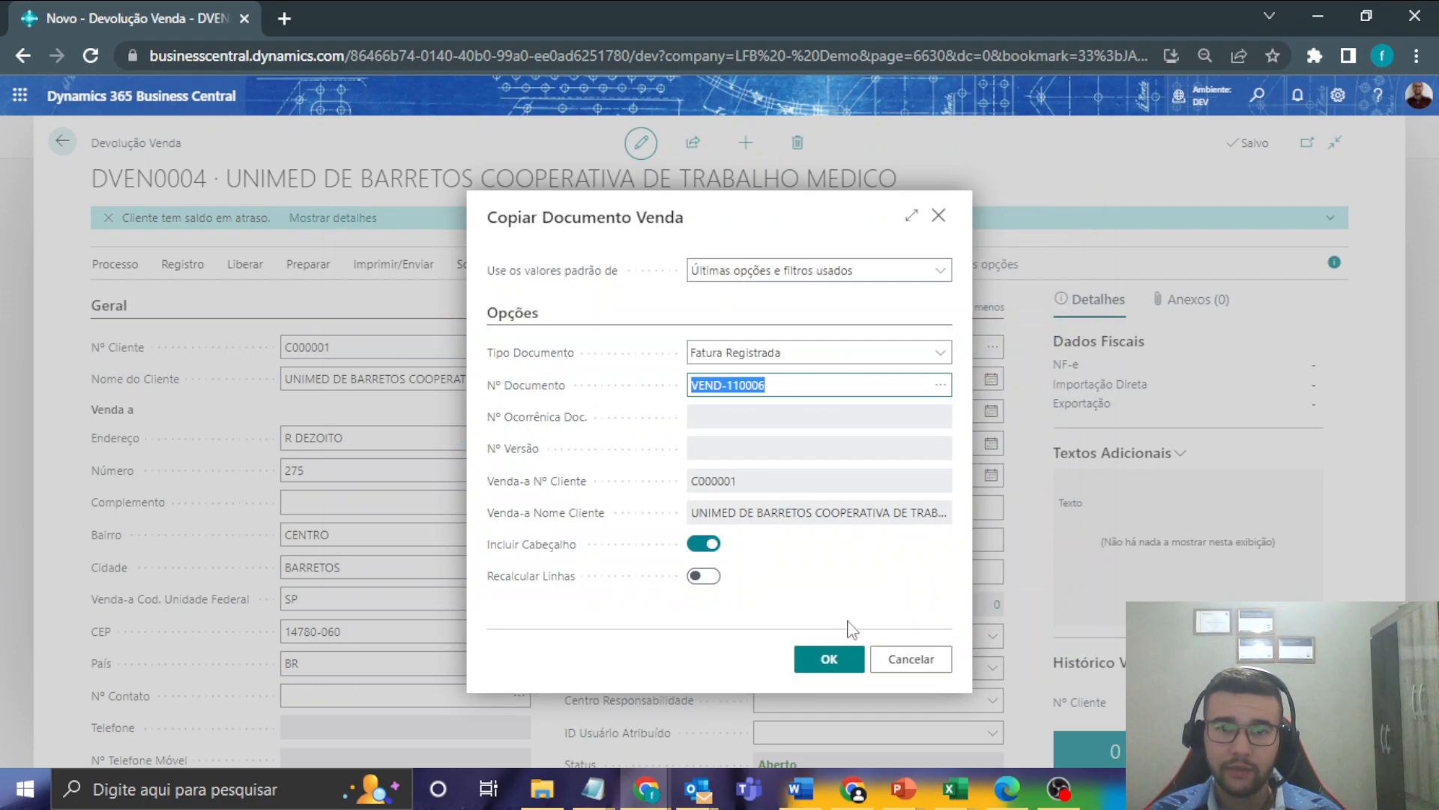
left_click(825, 656)
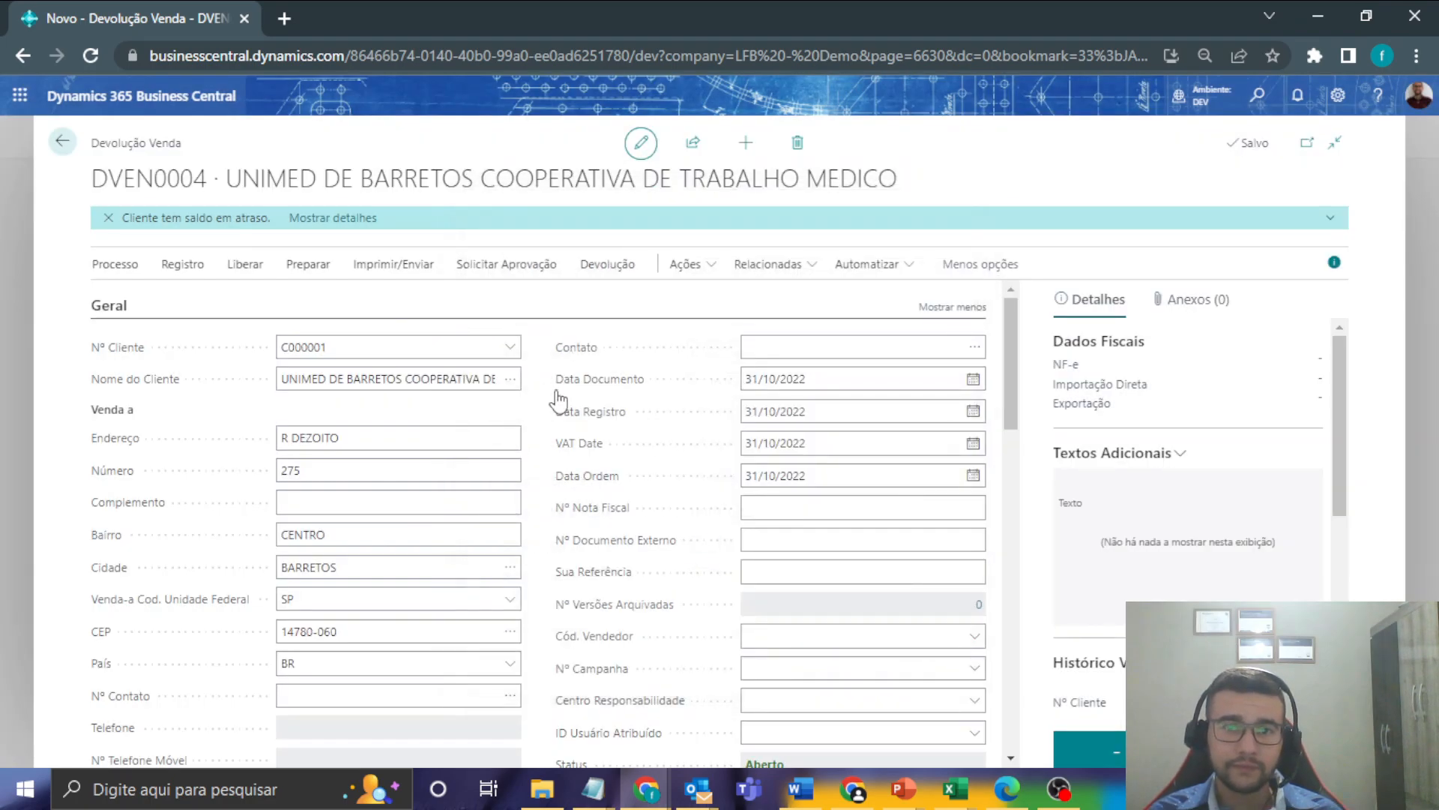
- In the new return's fiscal details, set Tipo Documento Fiscal to DEV-NF-E and Finalidade Emissão to Devolução
scroll(435, 375, "down", 4)
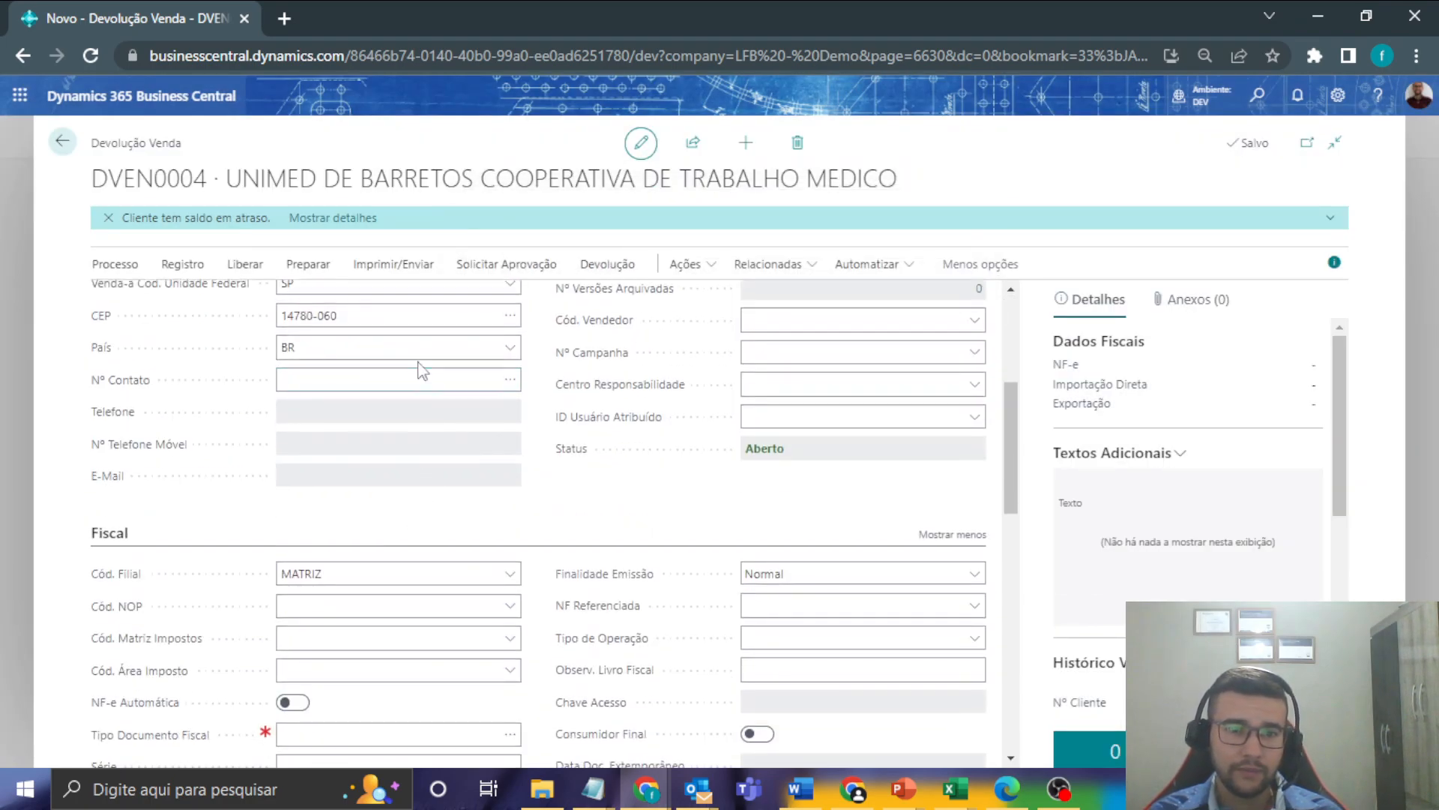
scroll(422, 369, "down", 3)
left_click(412, 395)
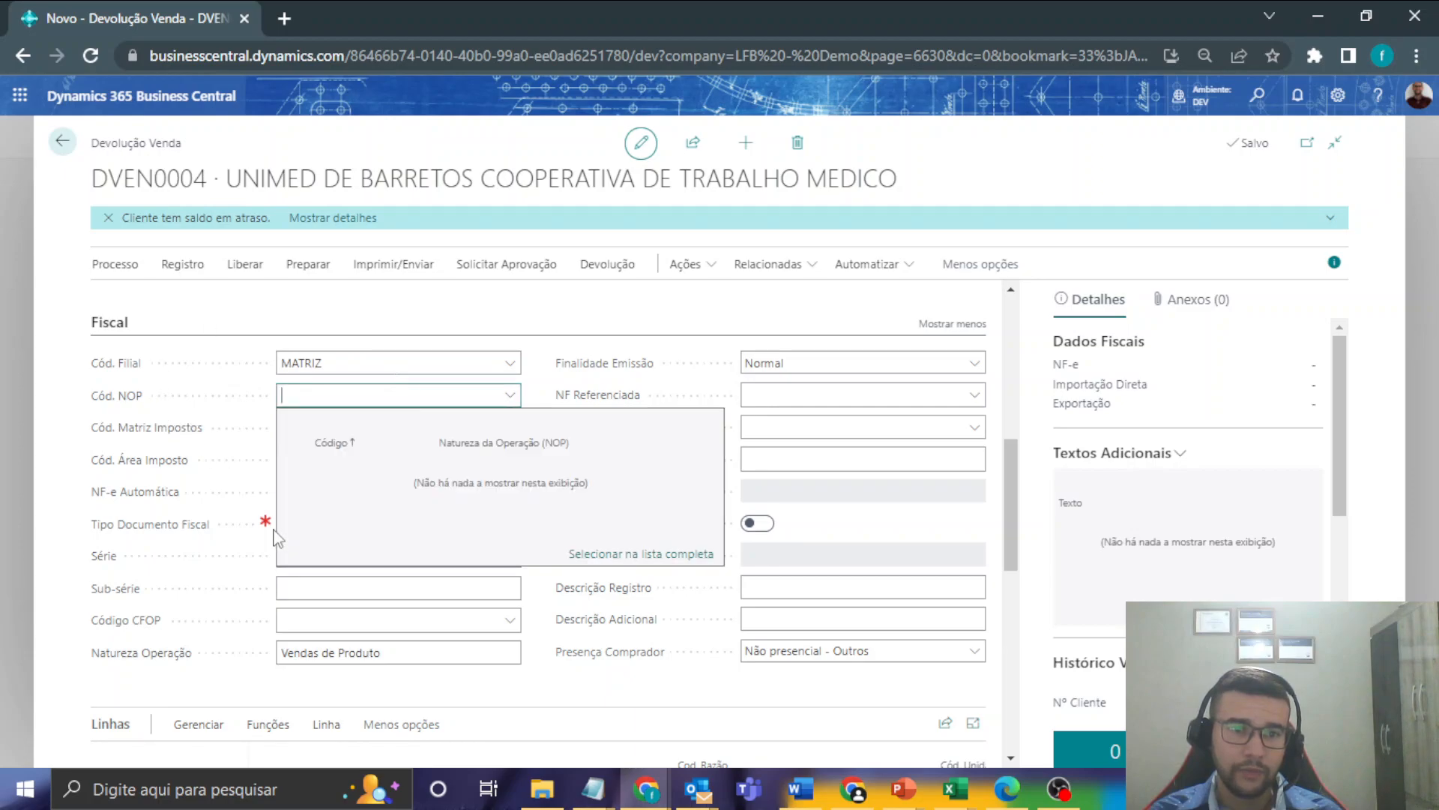
left_click(290, 521)
left_click(512, 528)
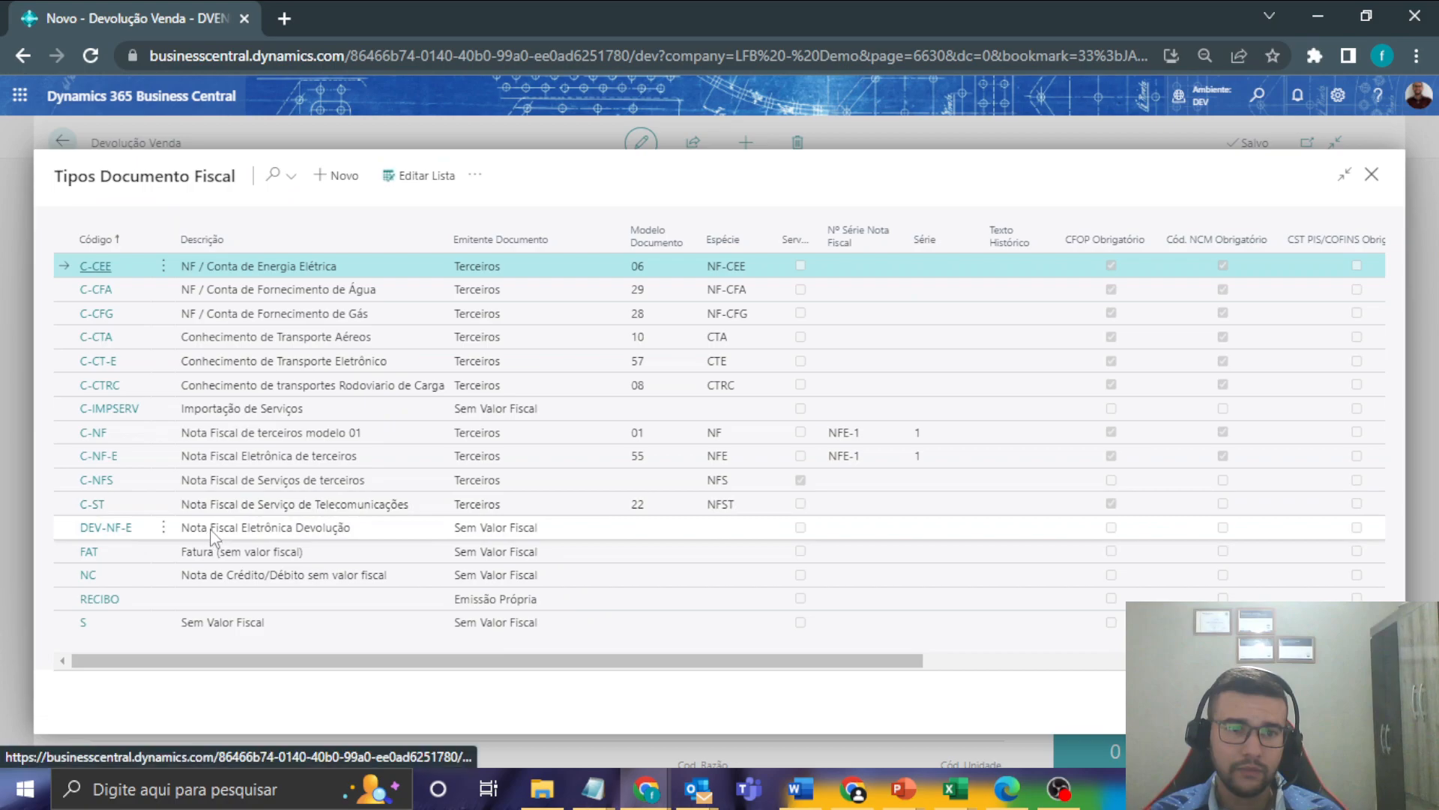
left_click(106, 528)
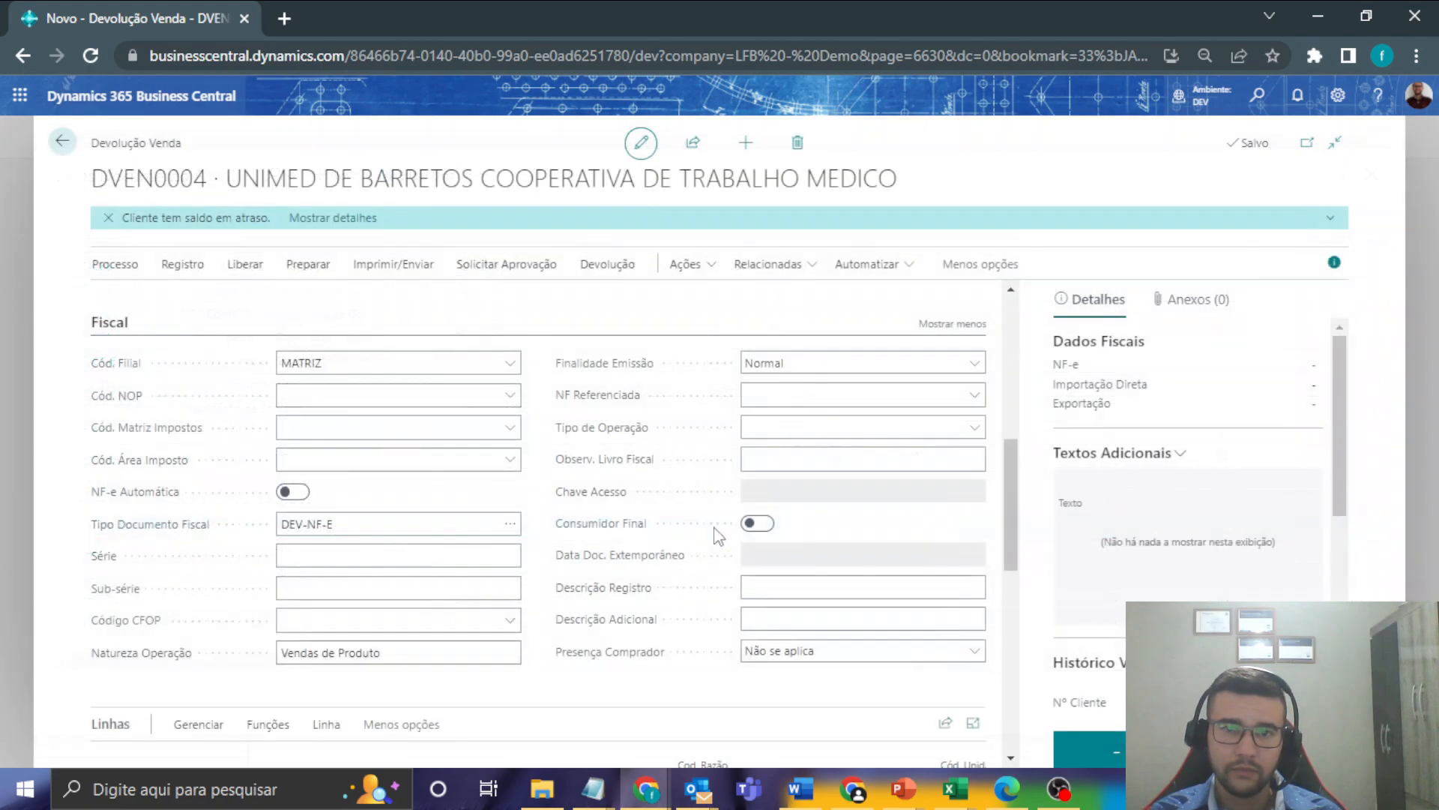
left_click(893, 364)
left_click(845, 468)
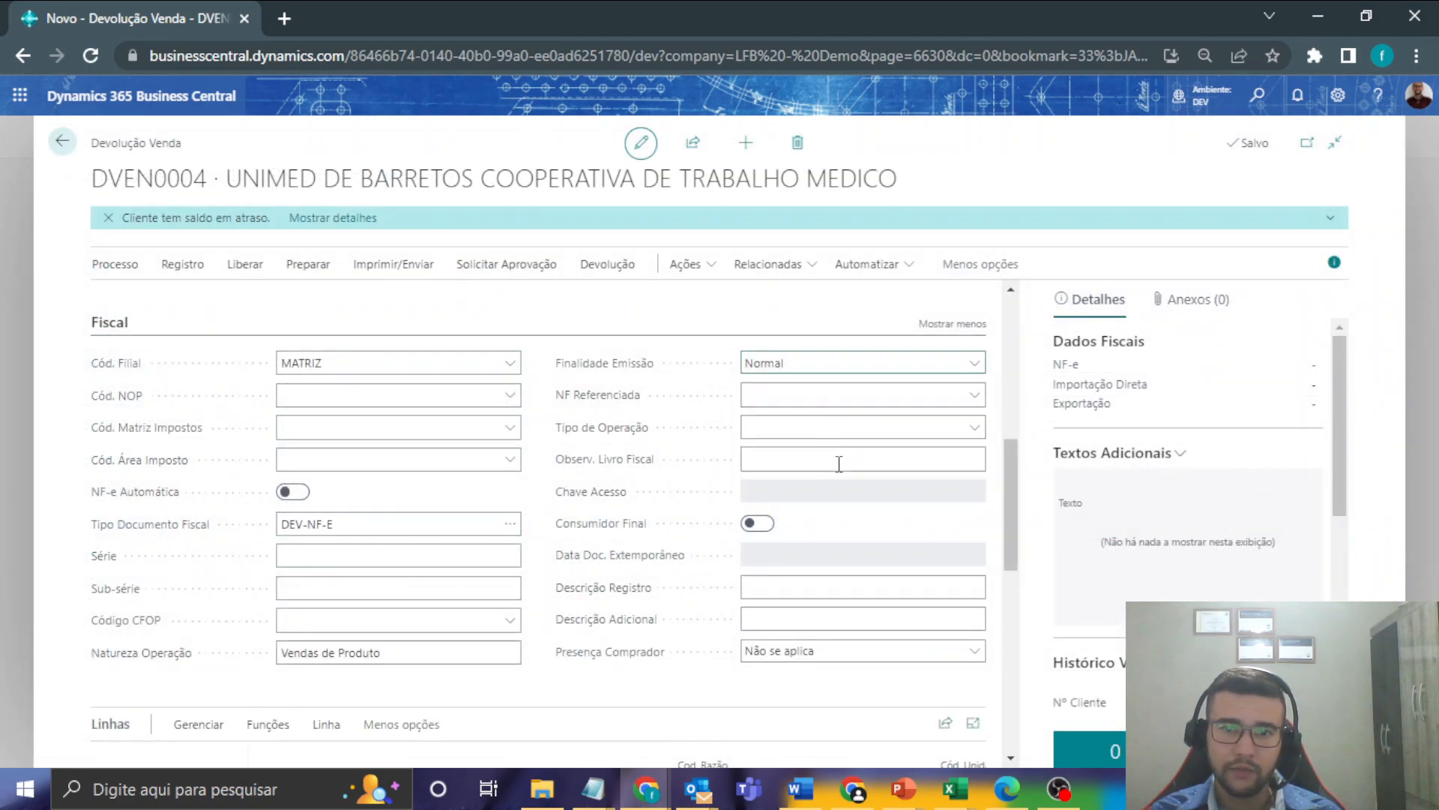
- Try to set Qtd. Devol. a Receber to 1 on the return line for item IT0001
scroll(572, 323, "down", 3)
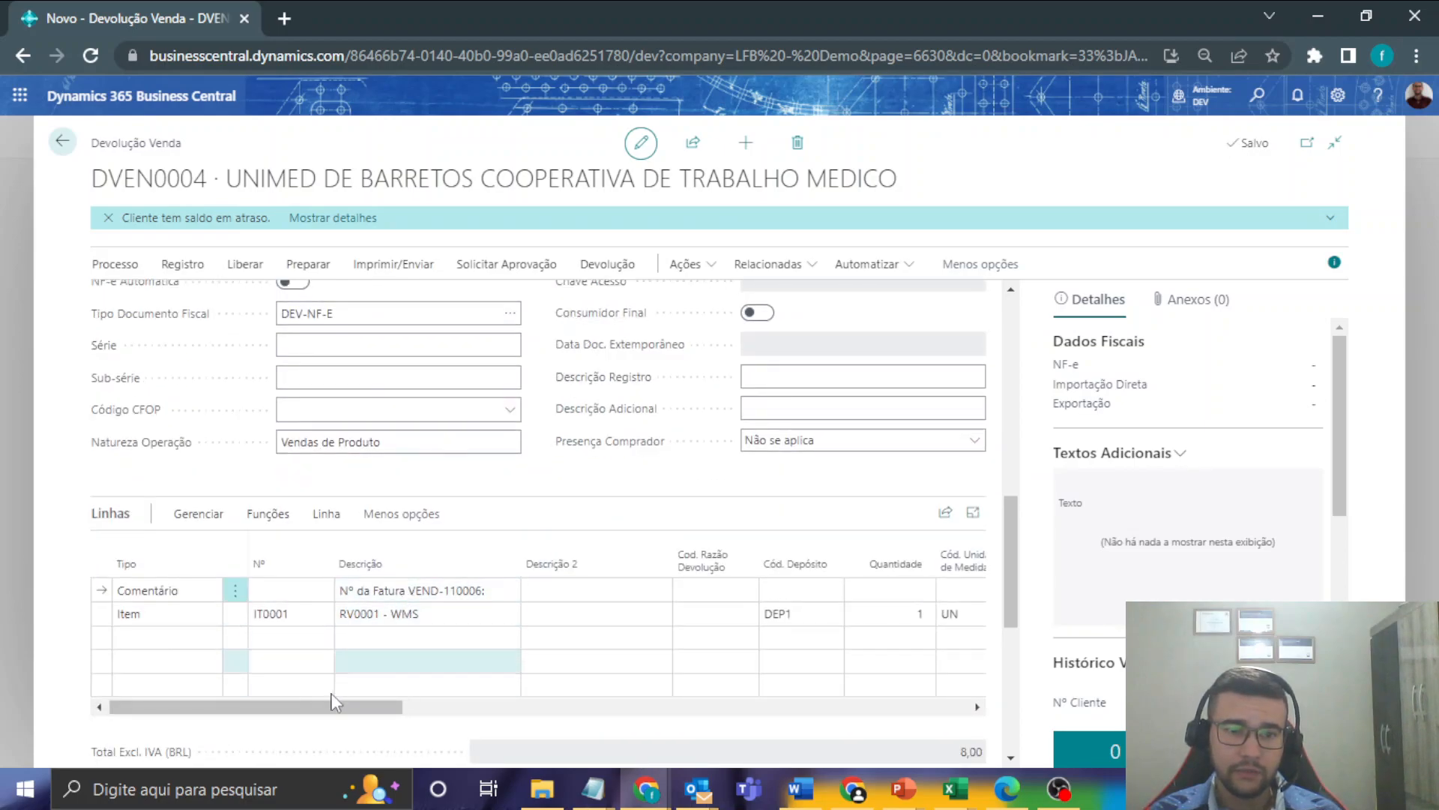
left_click_drag(389, 708, 833, 726)
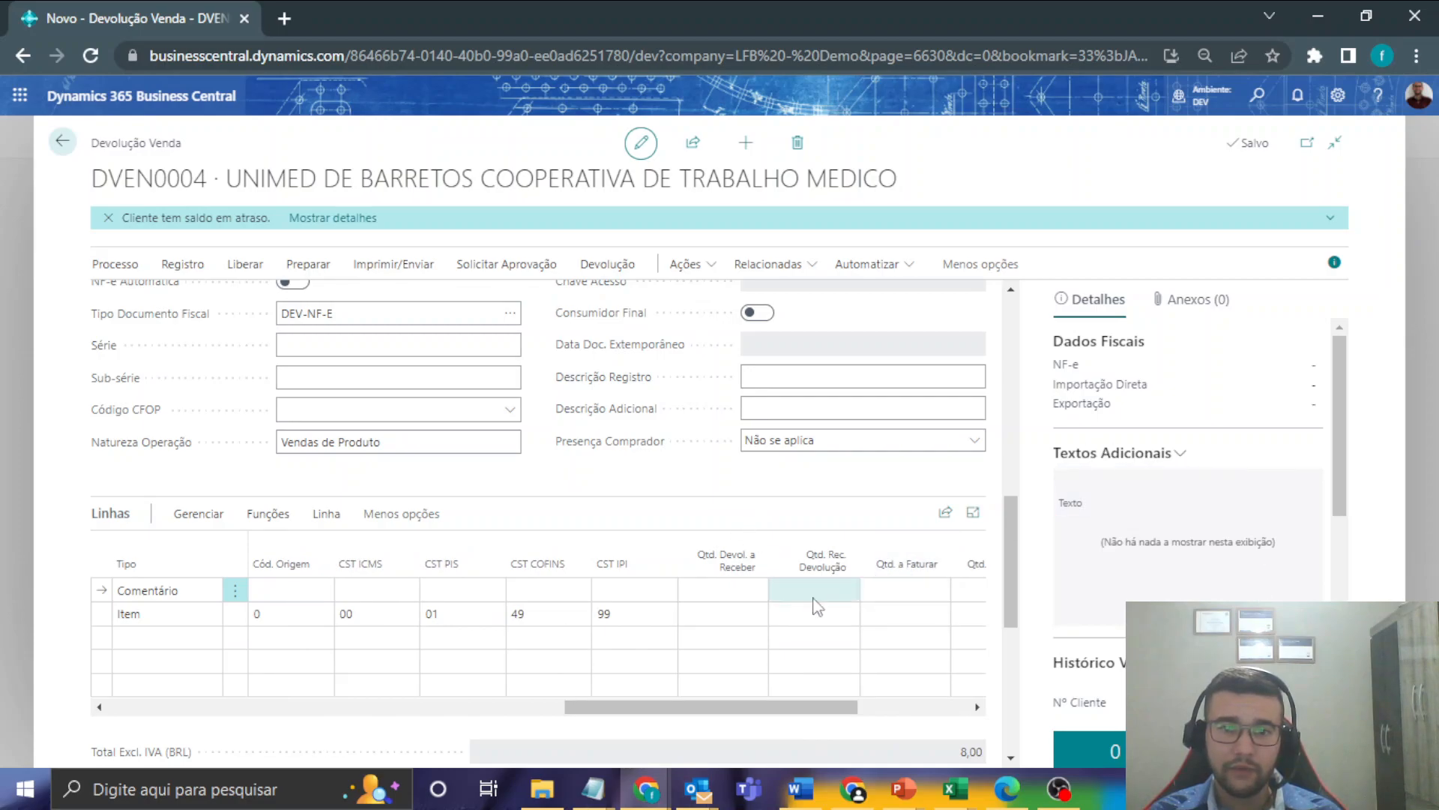
left_click(747, 619)
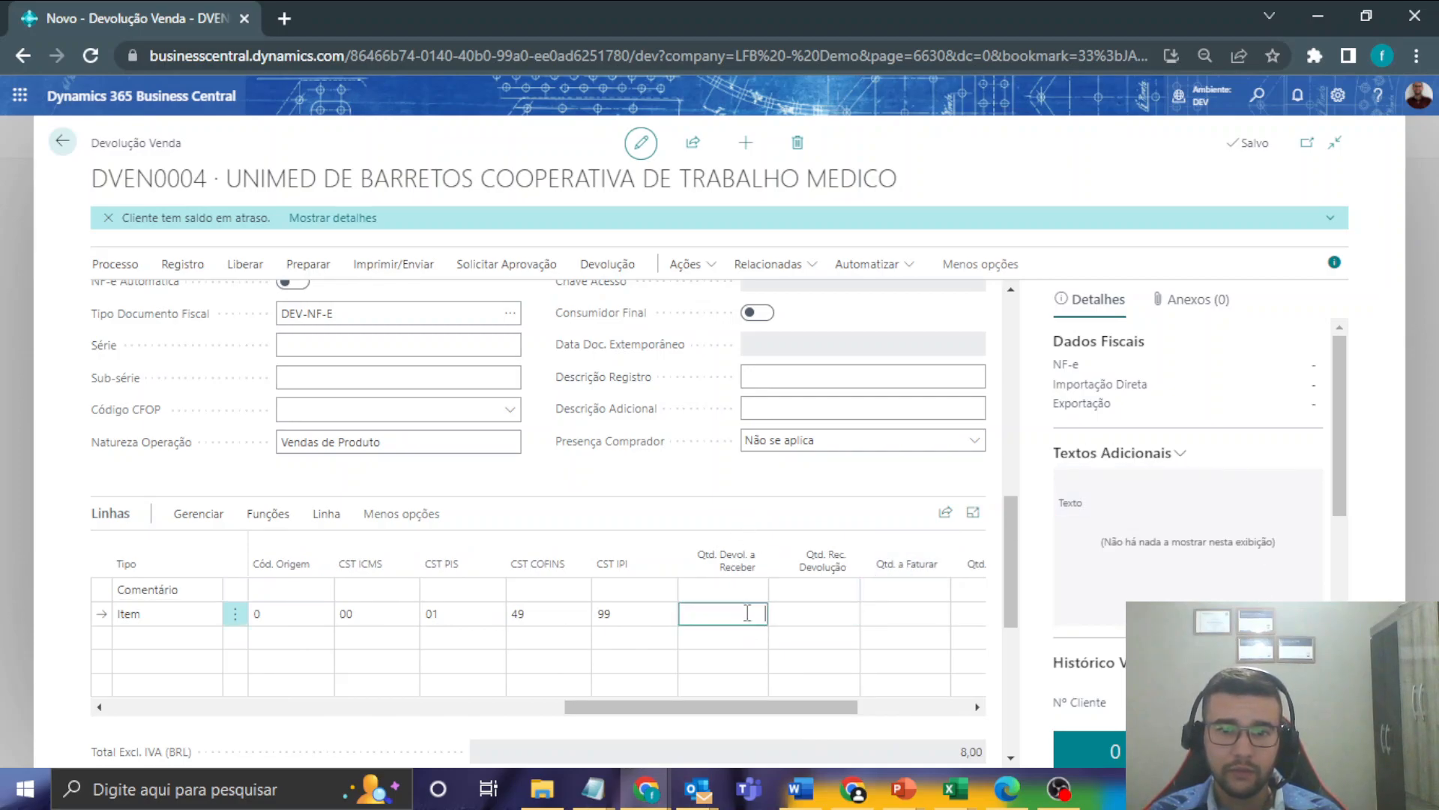
type("1")
key("Tab")
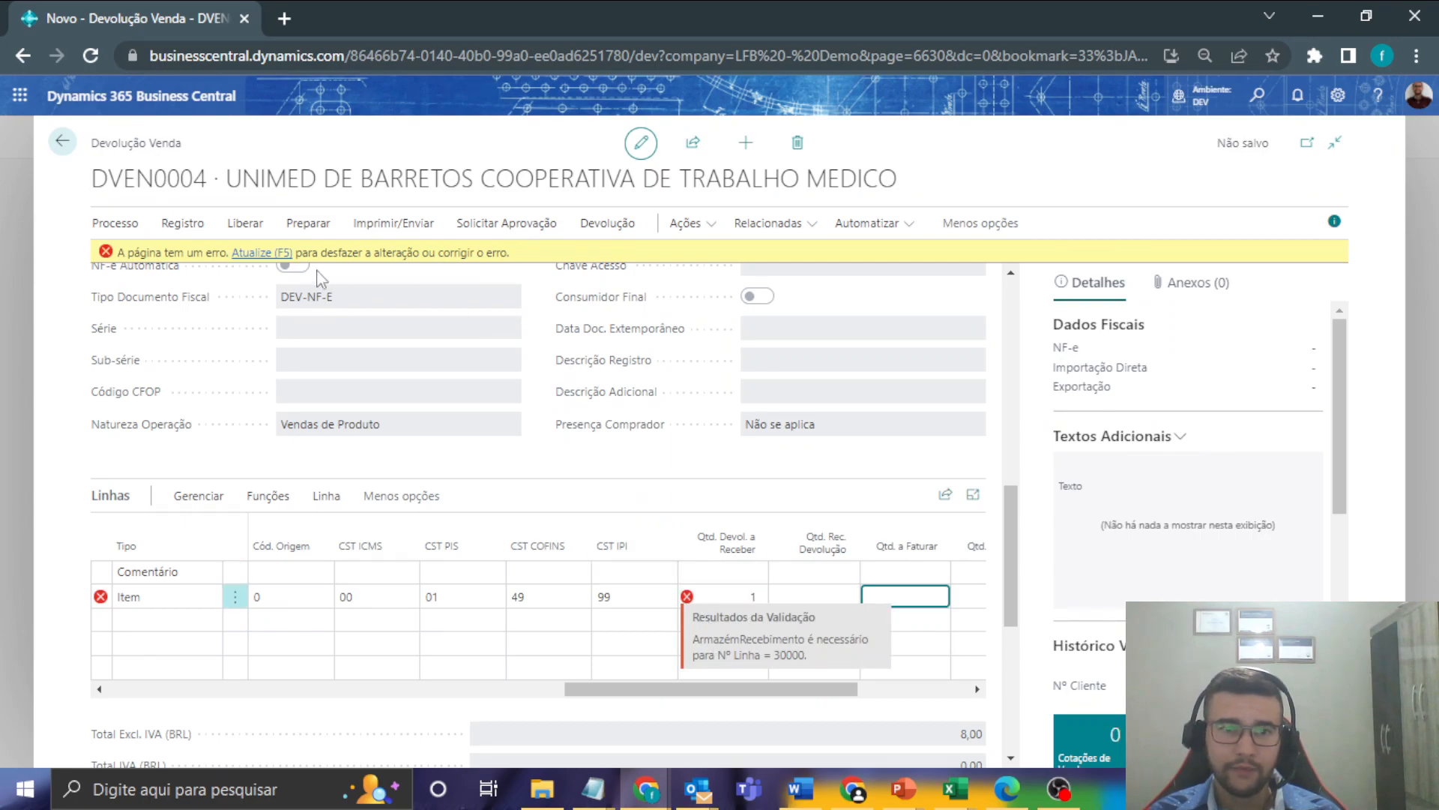
scroll(581, 456, "down", 2)
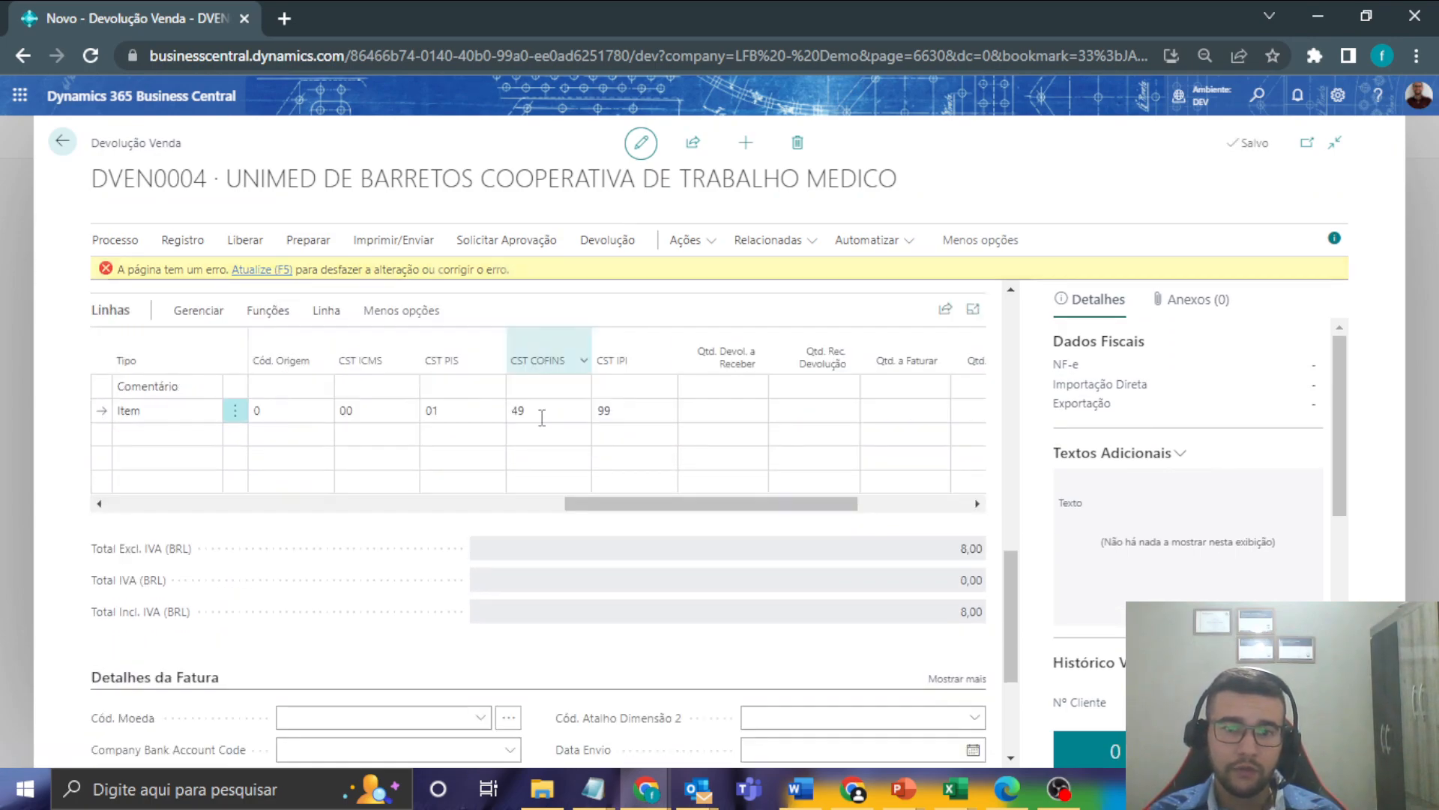
scroll(542, 418, "down", 4)
scroll(508, 520, "up", 8)
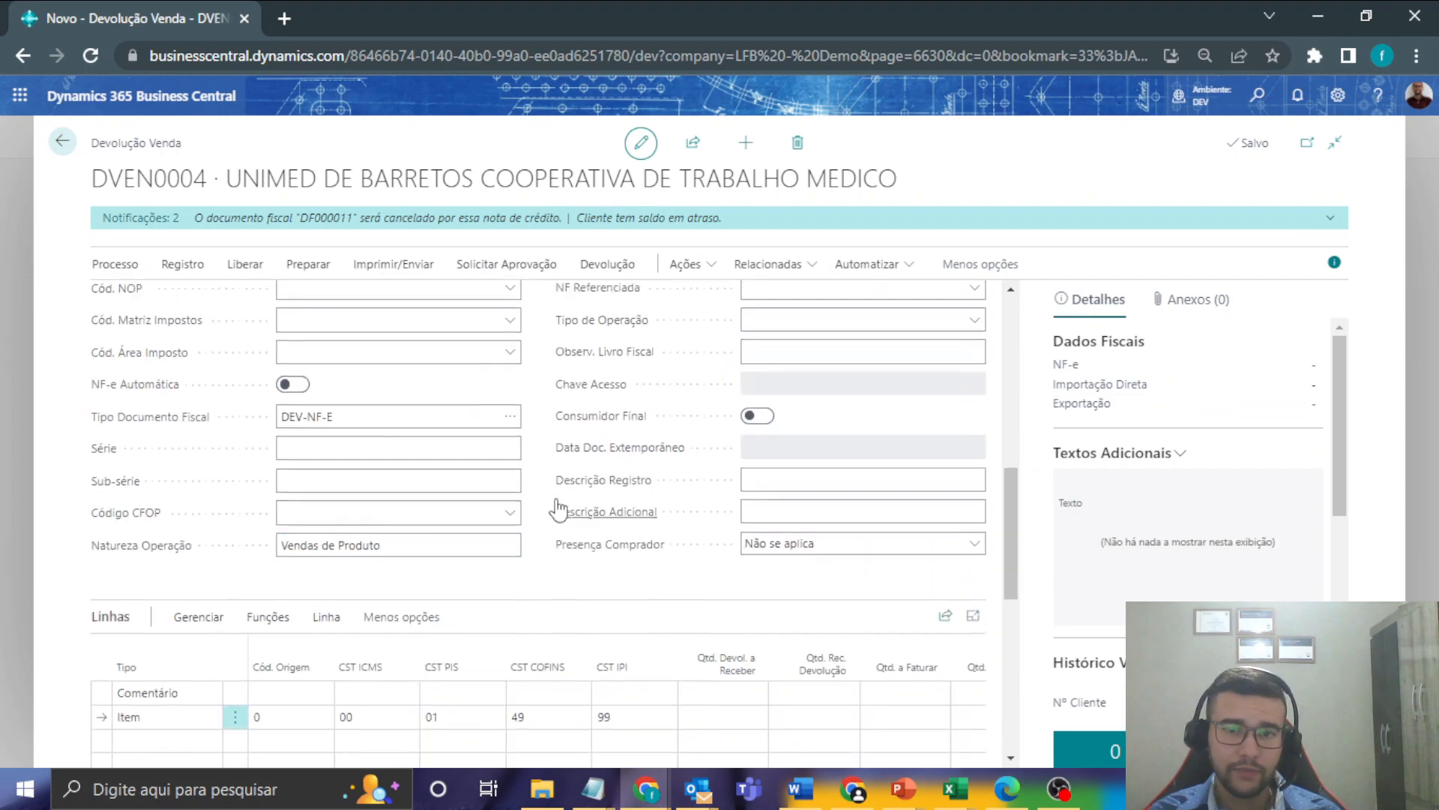
- Release the sales return with Liberar and create its warehouse receipt with Criar Recebimento Armazém
scroll(558, 510, "up", 5)
left_click(183, 264)
left_click(243, 268)
left_click(128, 302)
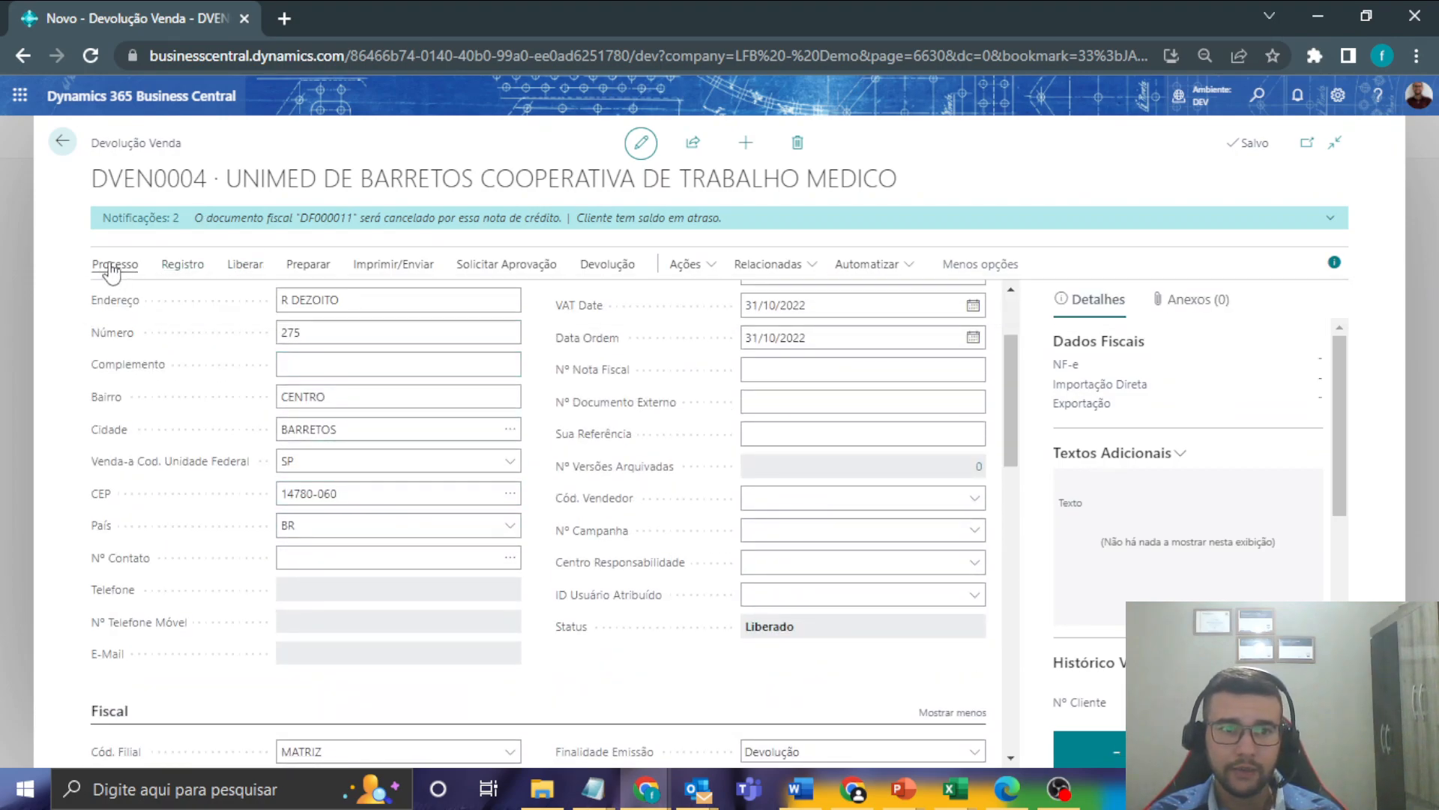
left_click(113, 264)
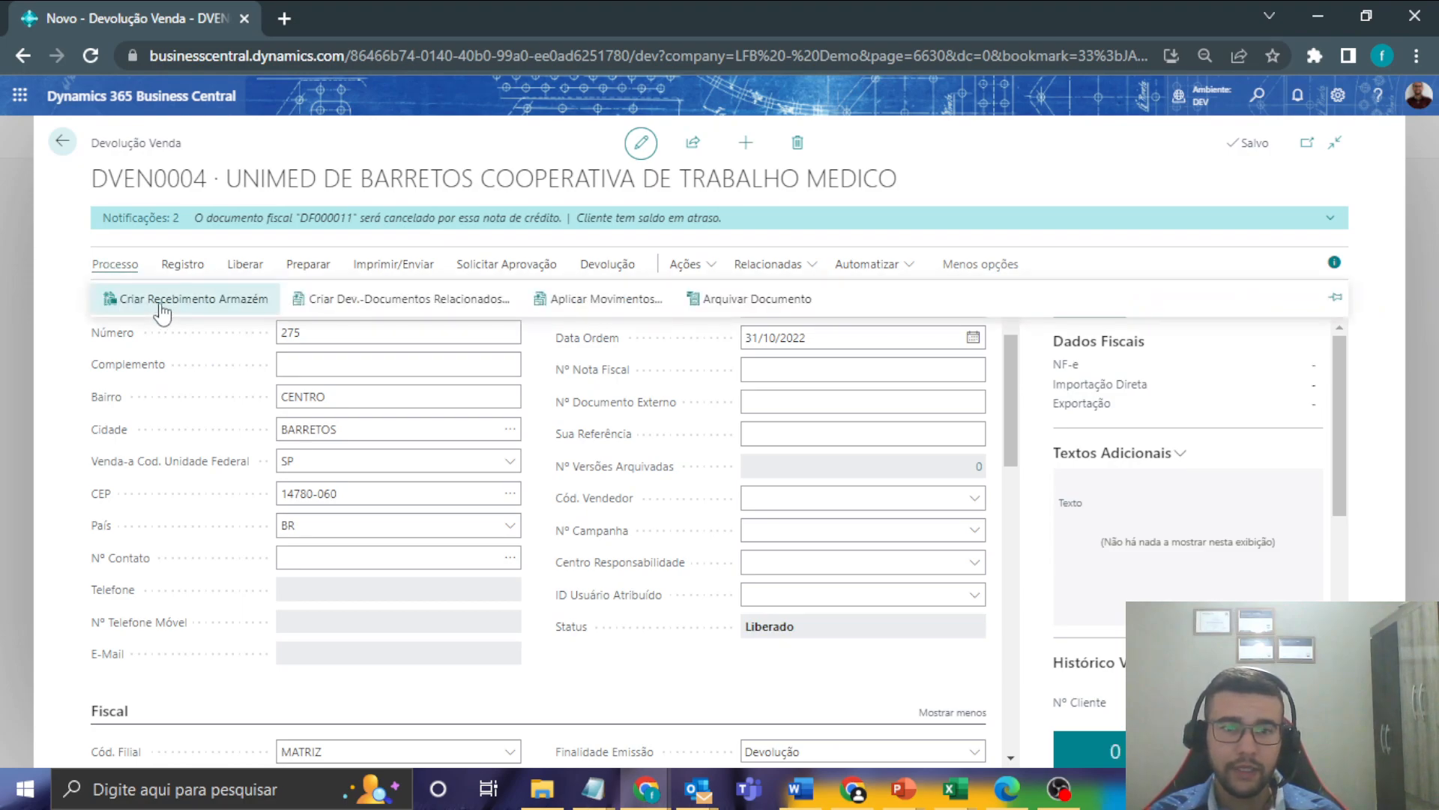
left_click(170, 305)
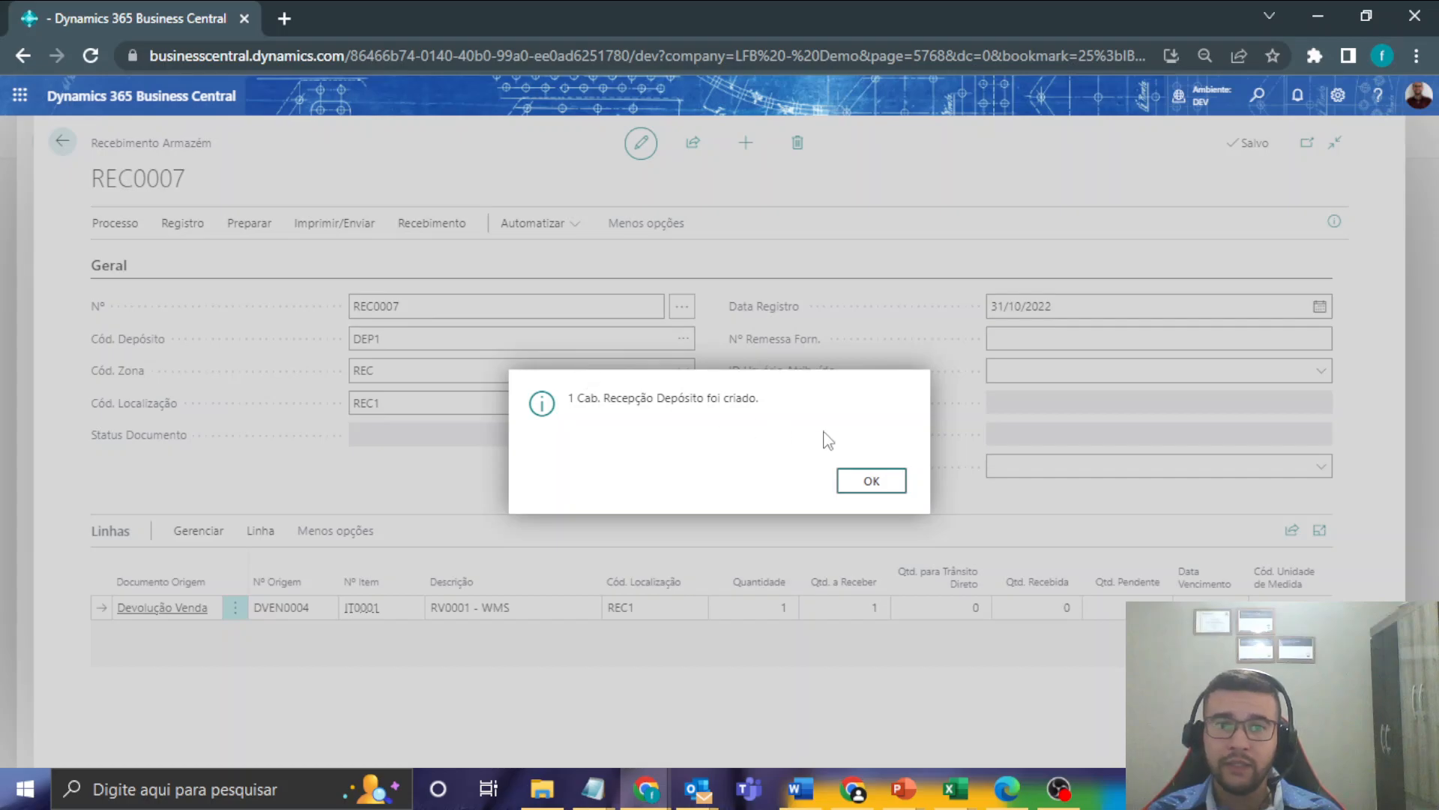
left_click(872, 482)
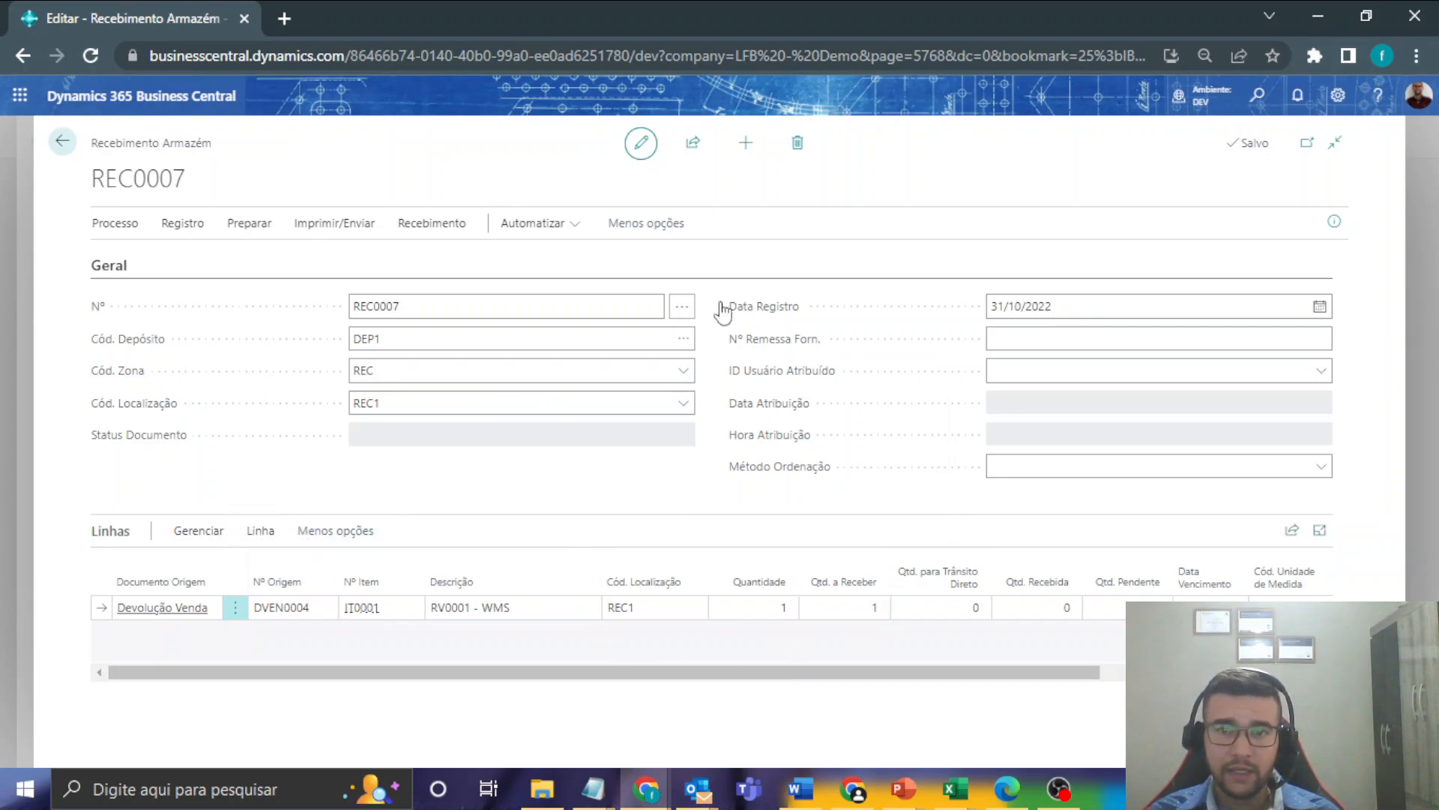
- Assign the warehouse employee as ID Usuário Atribuído on the warehouse receipt and post the receipt
left_click(1059, 369)
left_click(1078, 449)
left_click(180, 234)
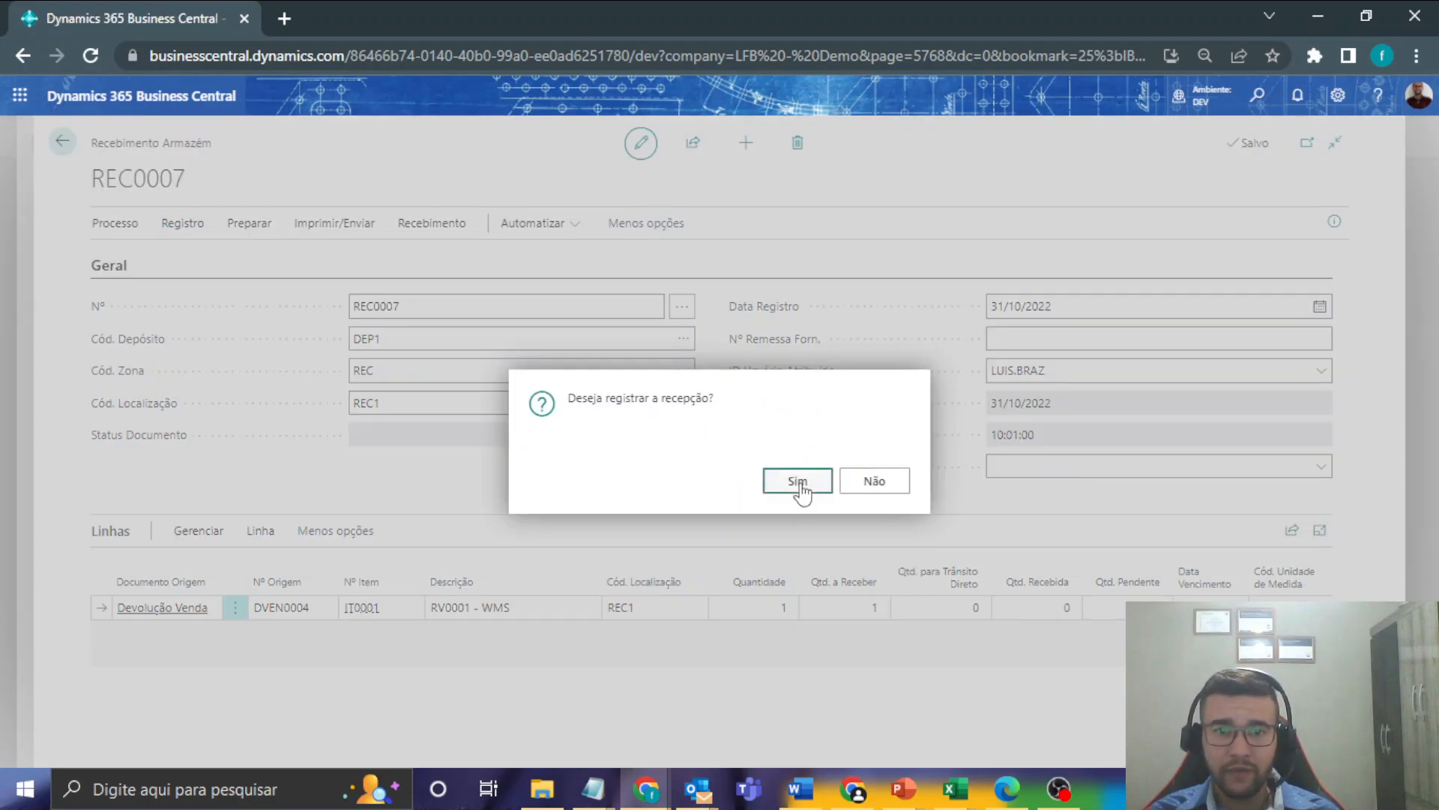
left_click(799, 482)
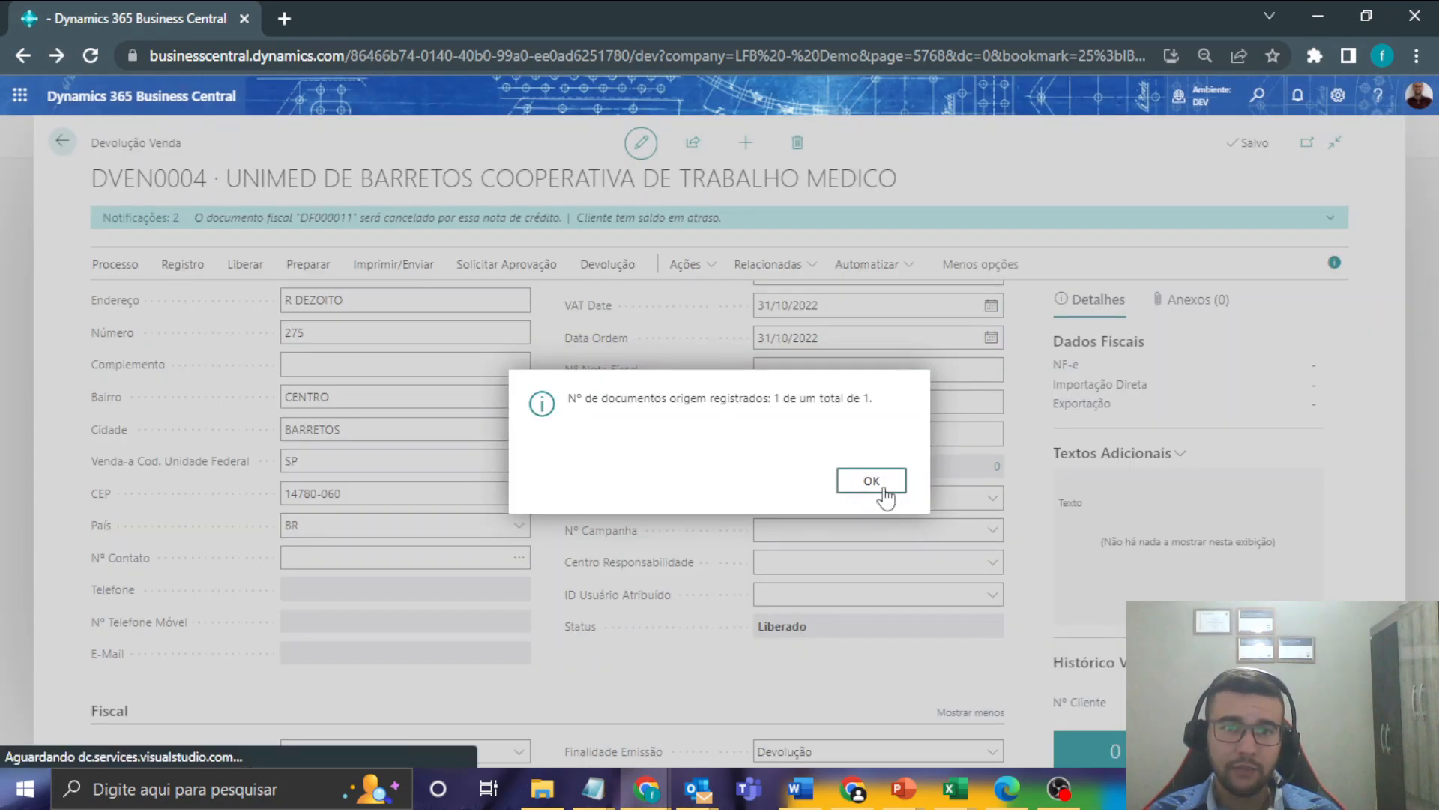
left_click(872, 482)
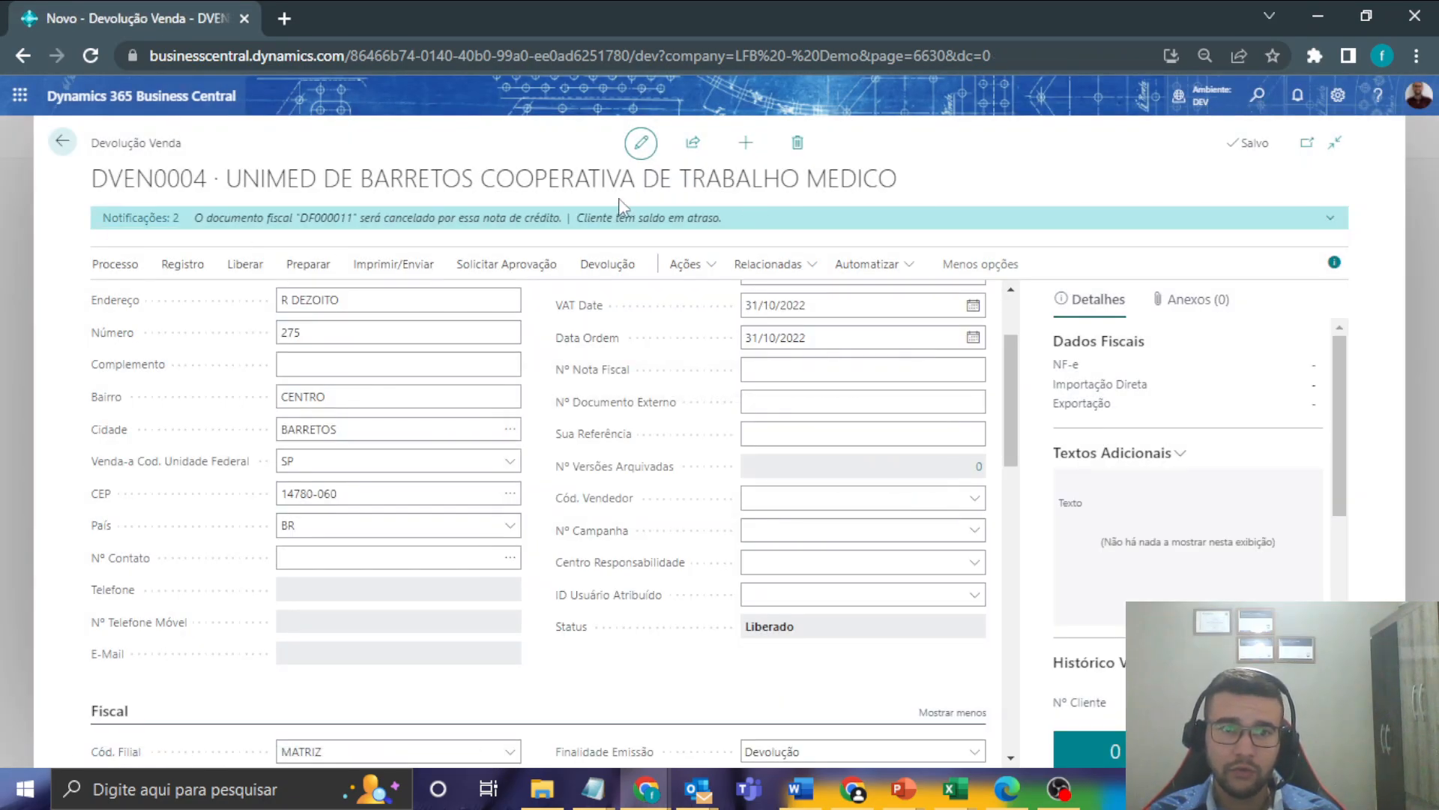
- Find Folhas de Arrumação and load receipt REC-R0006 into the PADRAO put-away worksheet
left_click(1253, 99)
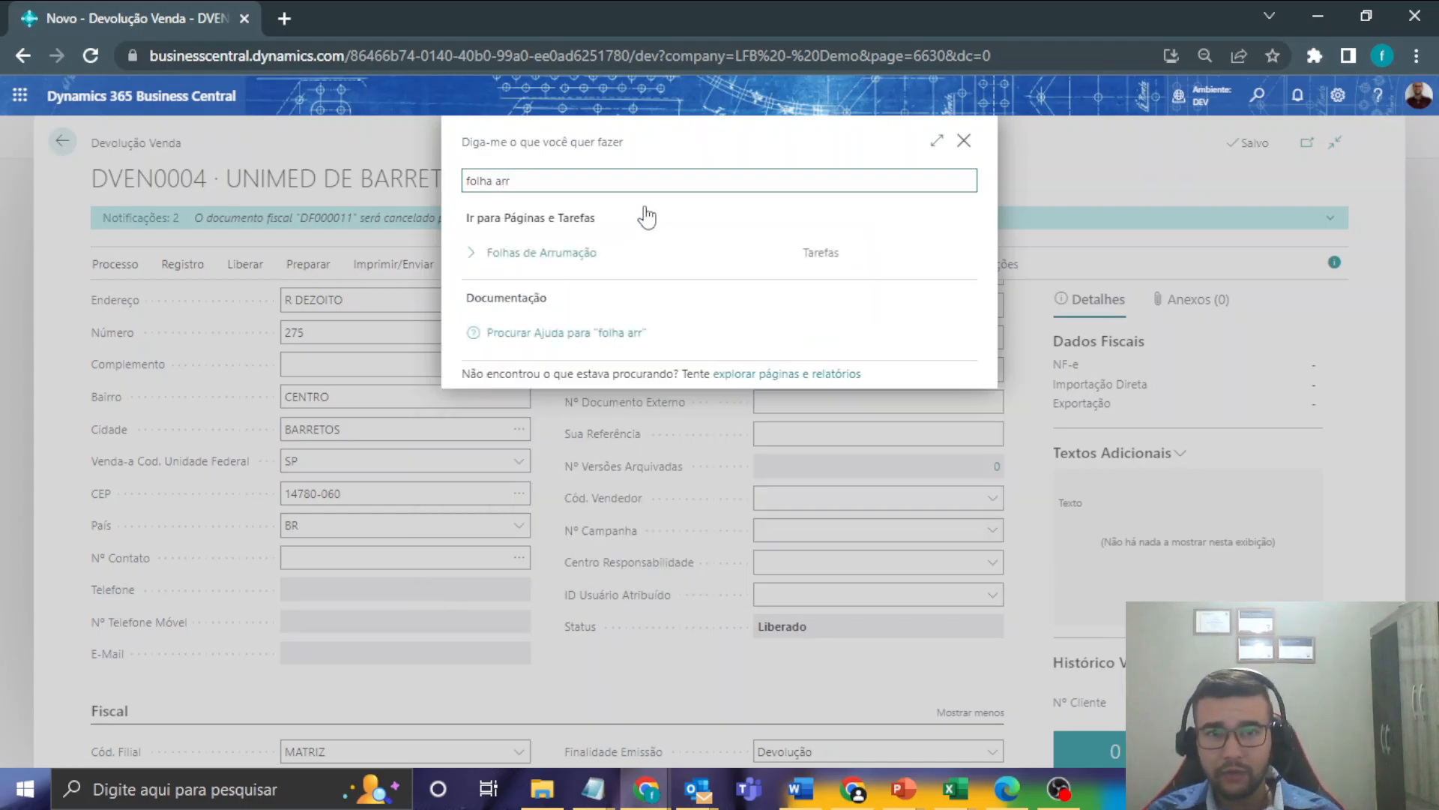
left_click(636, 254)
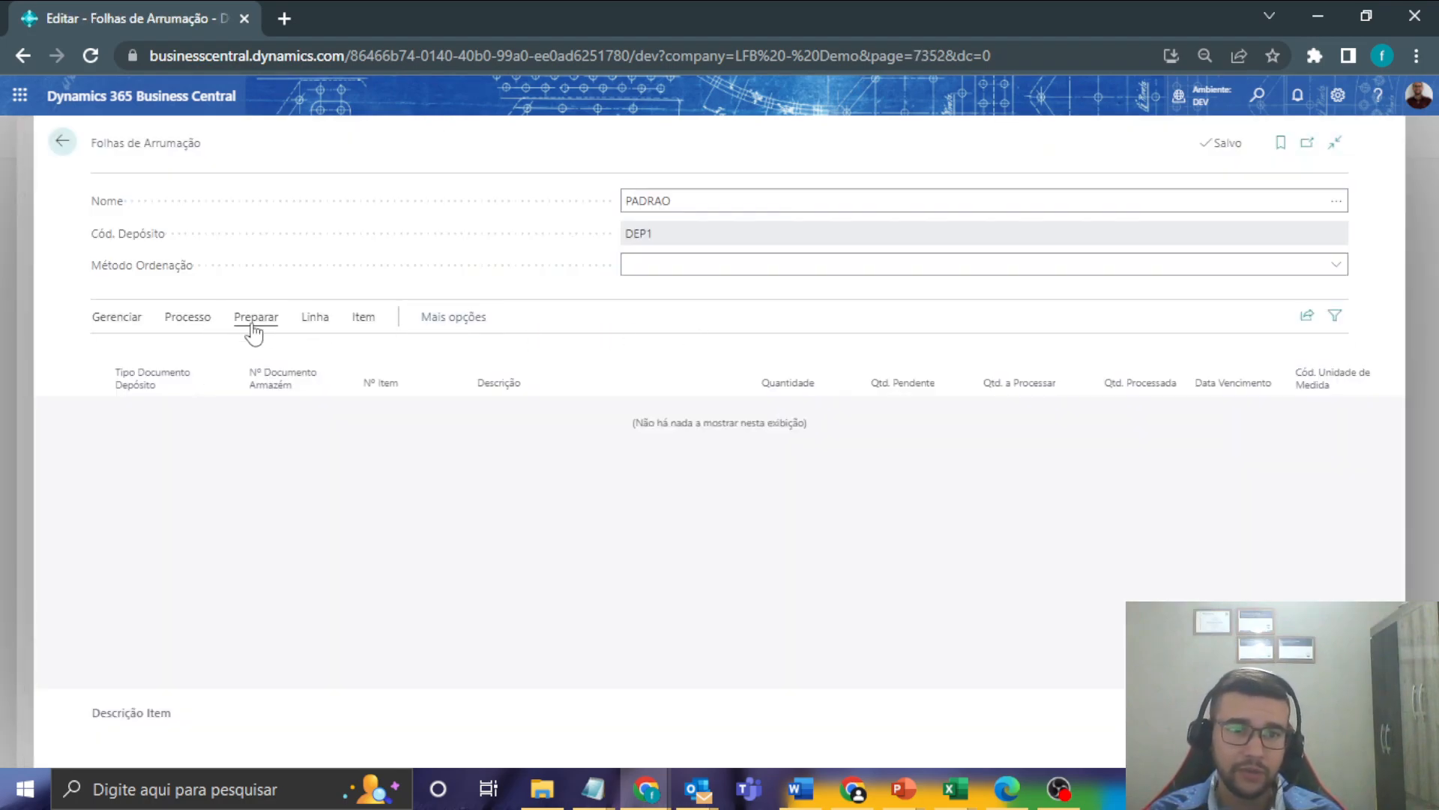
left_click(252, 317)
left_click(218, 351)
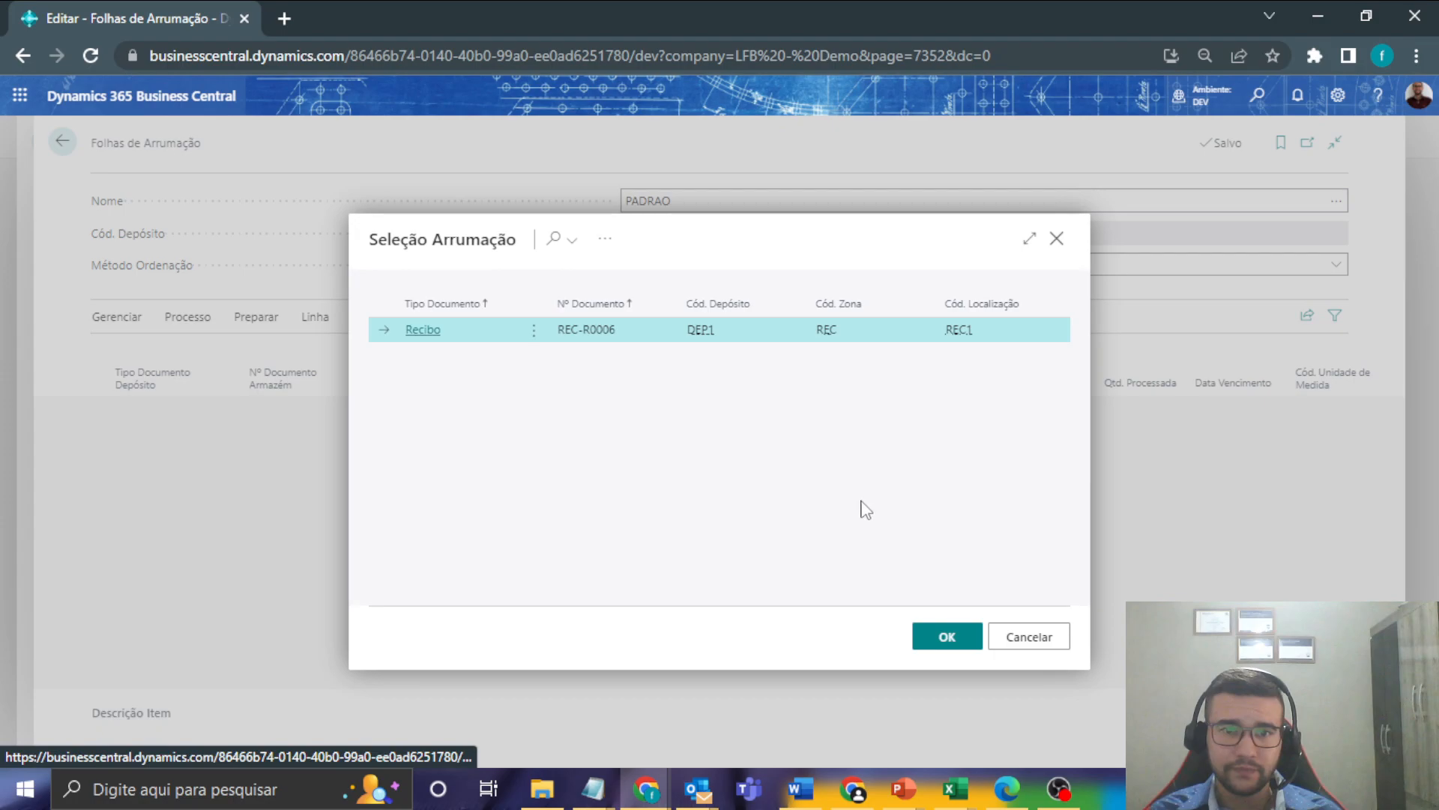
left_click(944, 630)
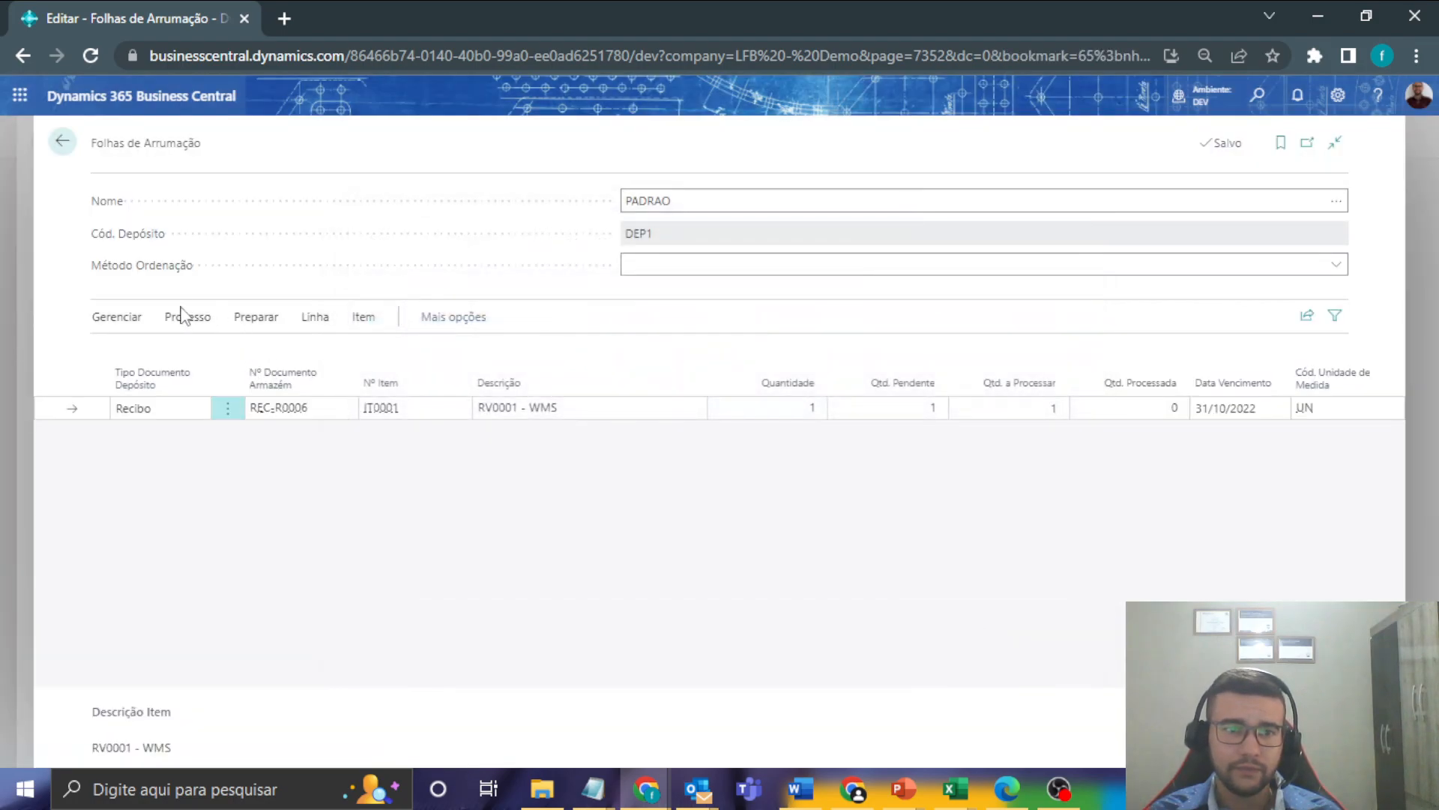
- Create the put-away document from the worksheet line, assigned to the DEP1 warehouse employee
left_click(197, 324)
left_click(124, 360)
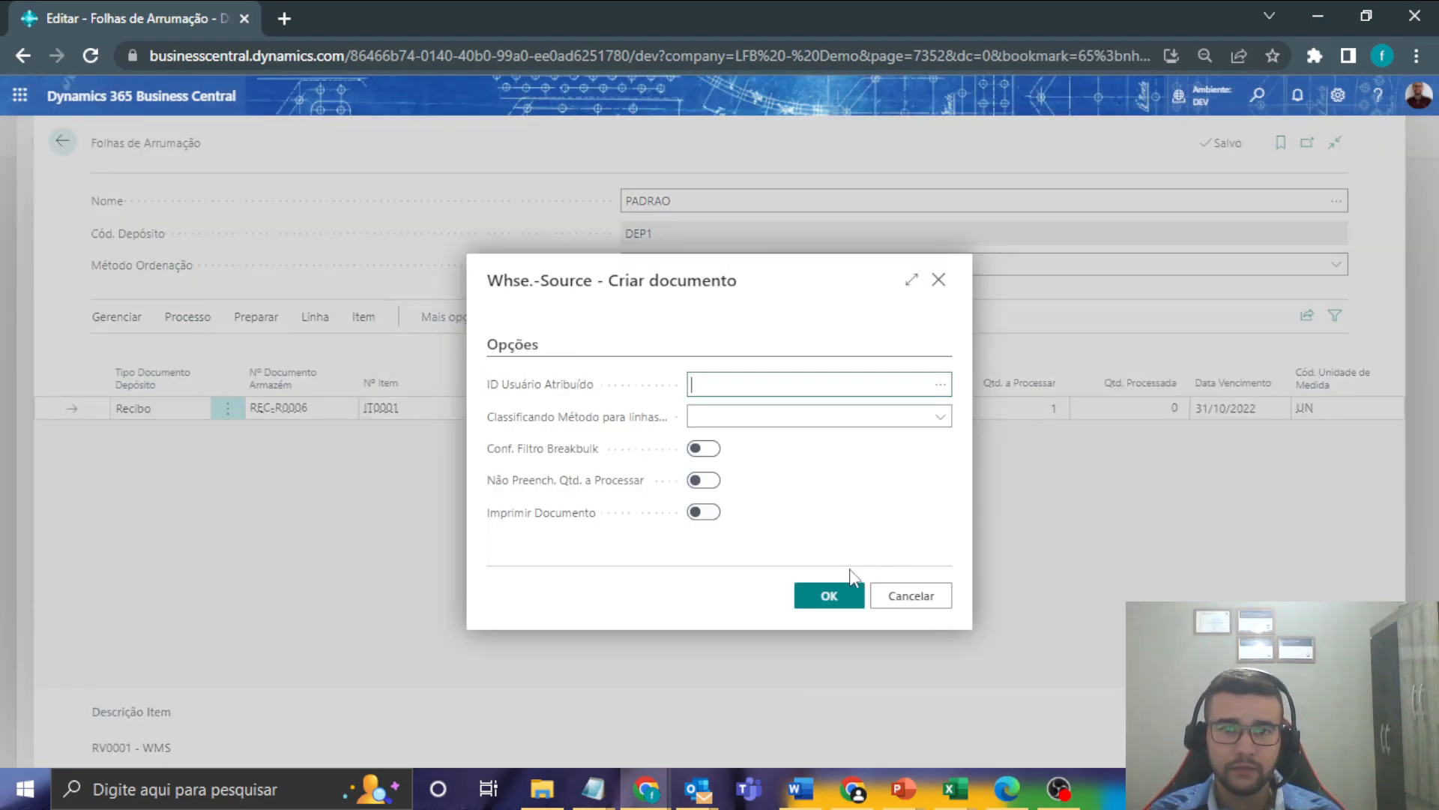
left_click(940, 384)
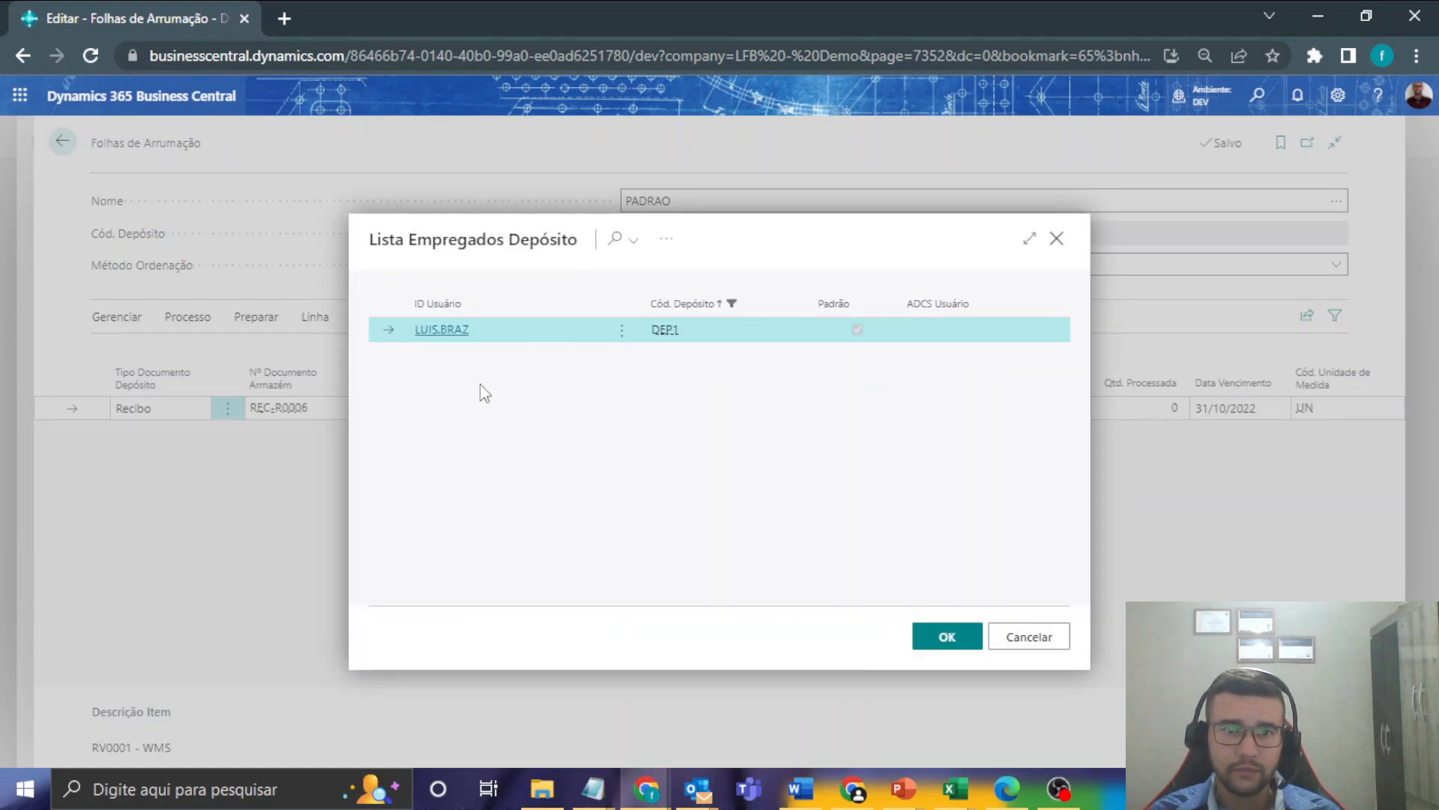
left_click(947, 636)
left_click(829, 595)
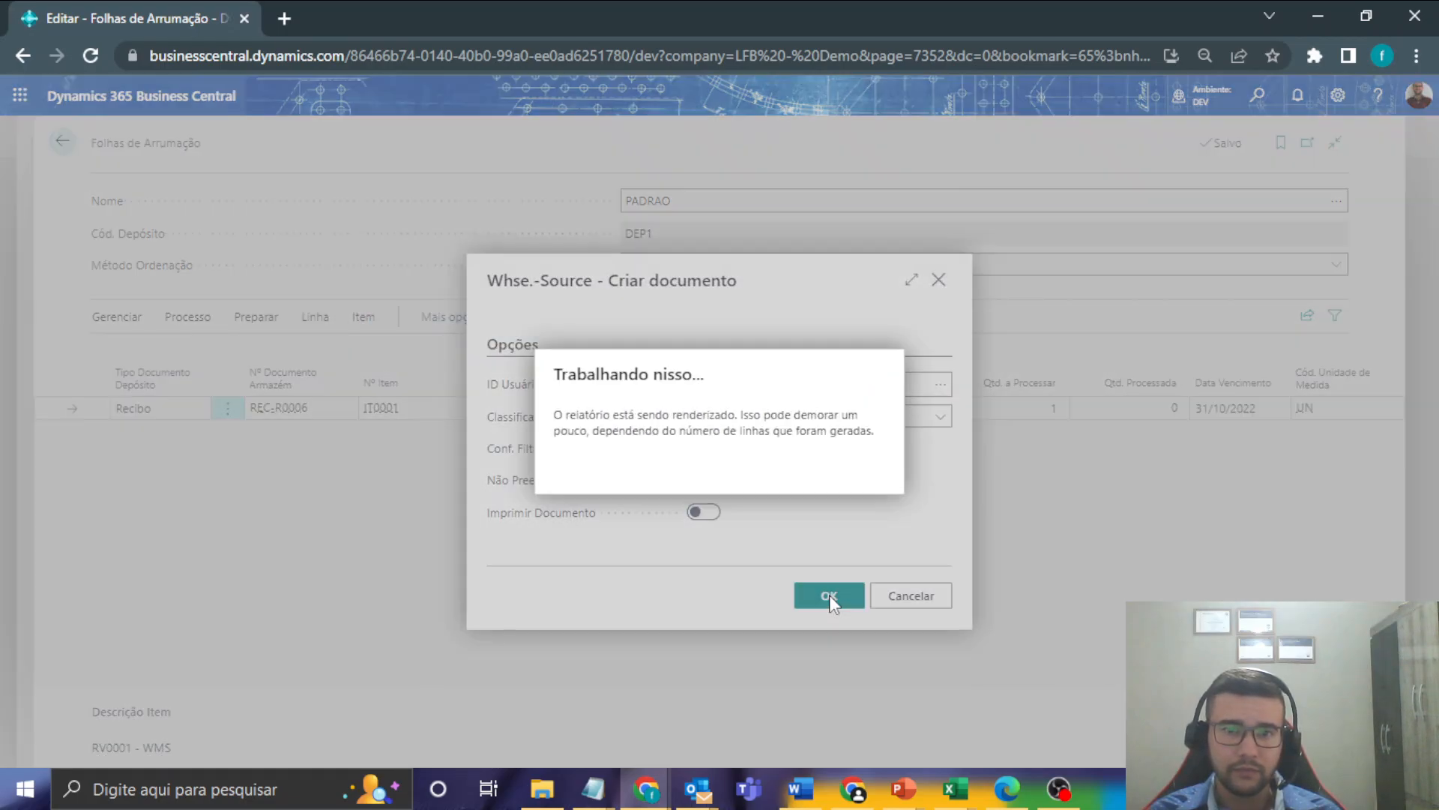
left_click(872, 481)
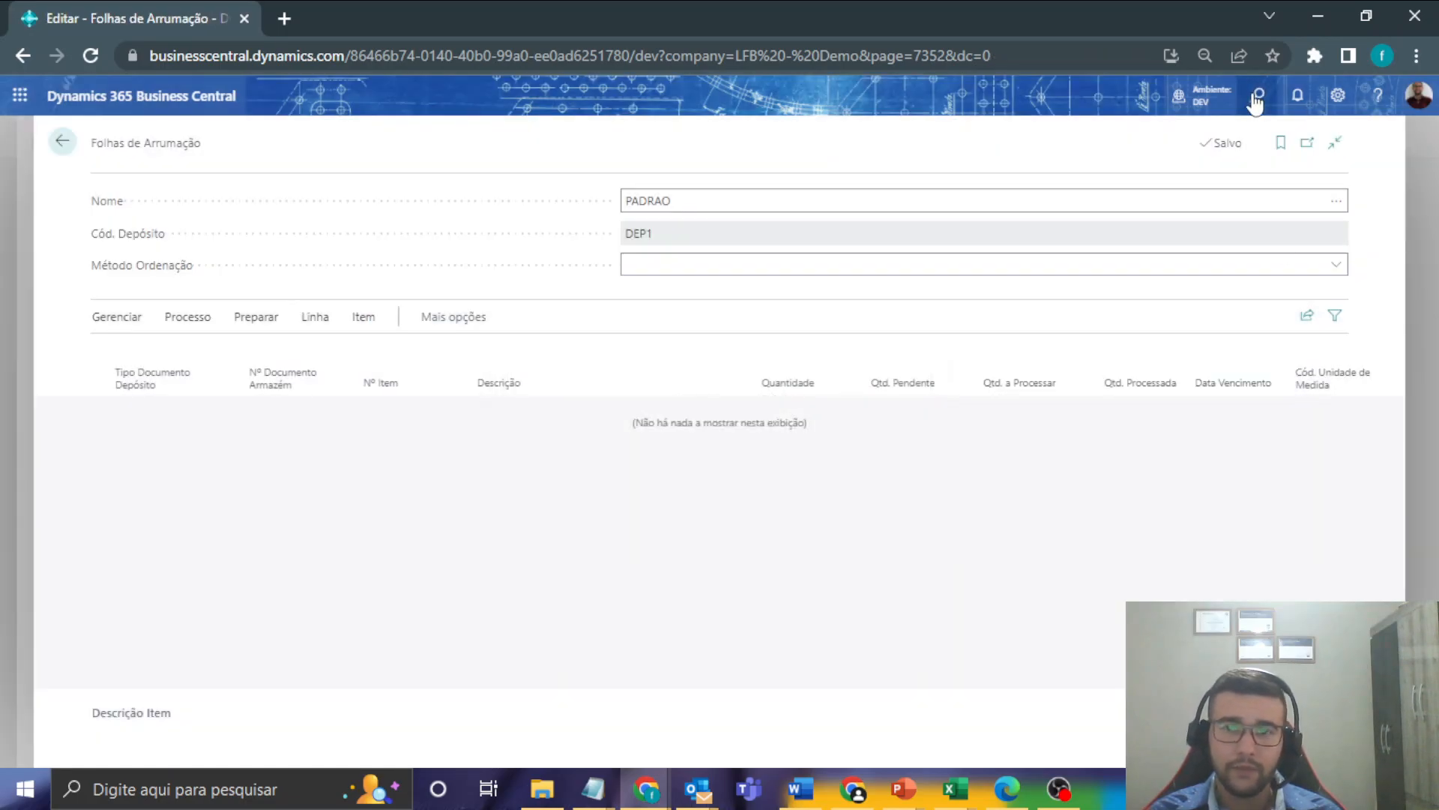
- Open put-away DAR0004 from Armazem Put-aways, register it, and return to the sales return
left_click(1257, 96)
type("put awa")
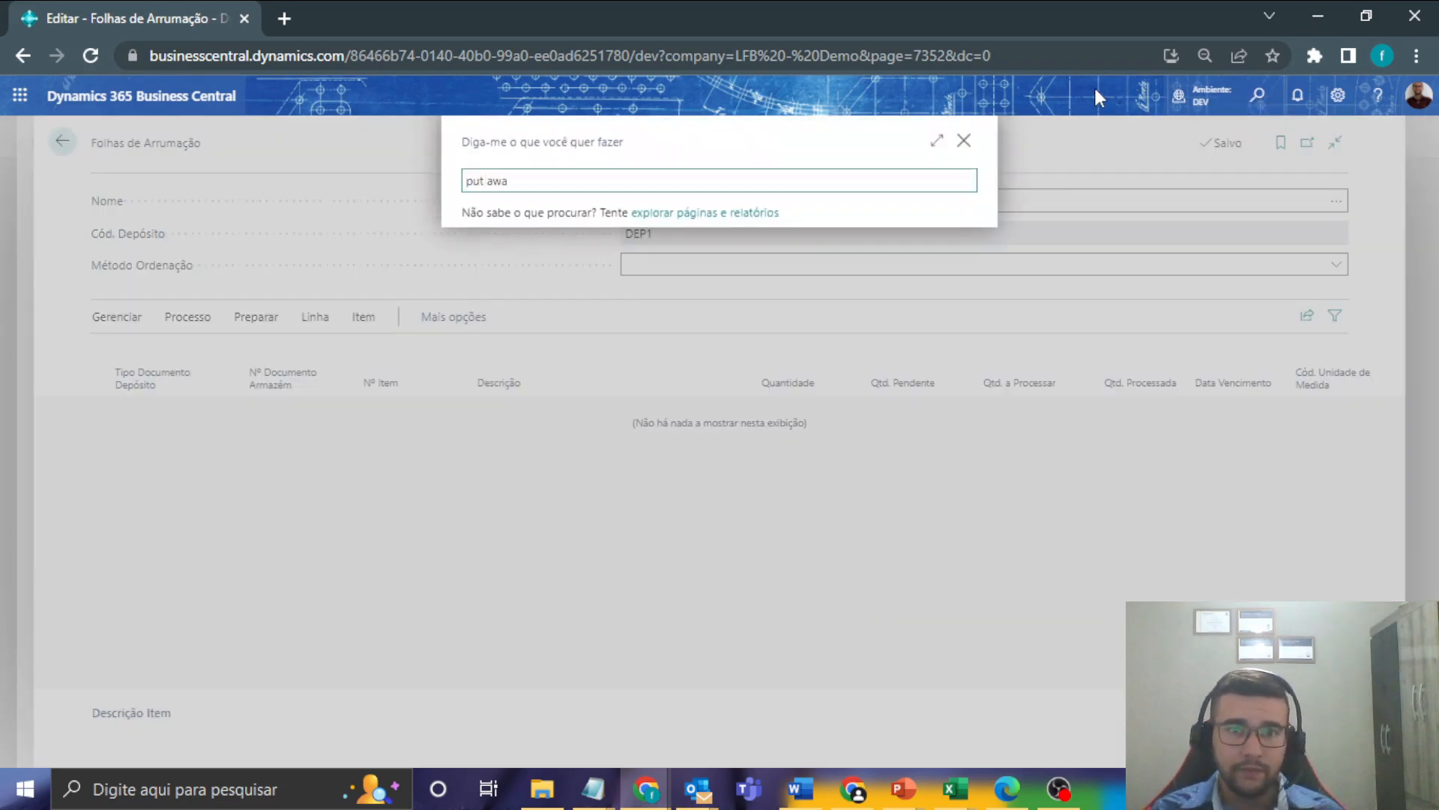
left_click(588, 342)
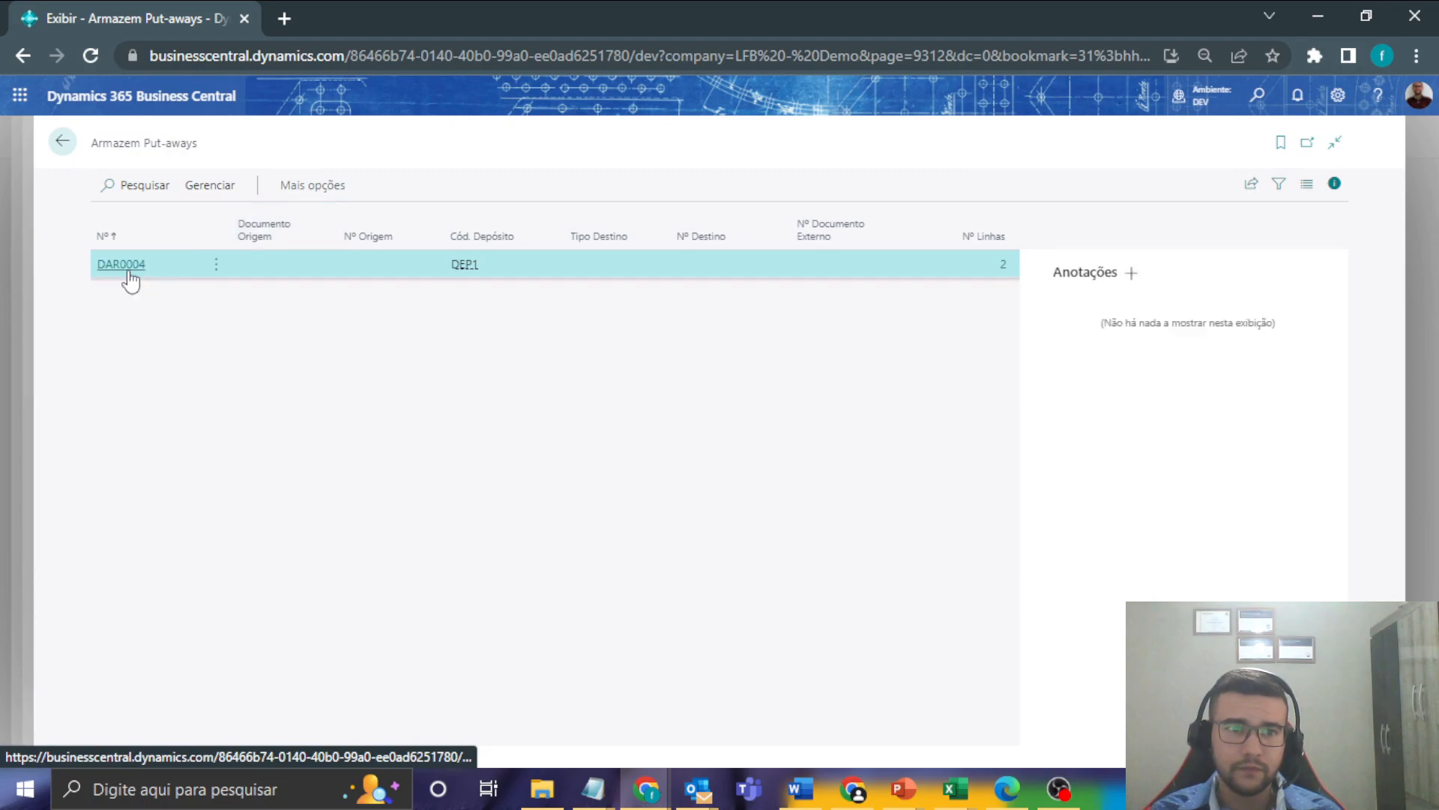
left_click(129, 273)
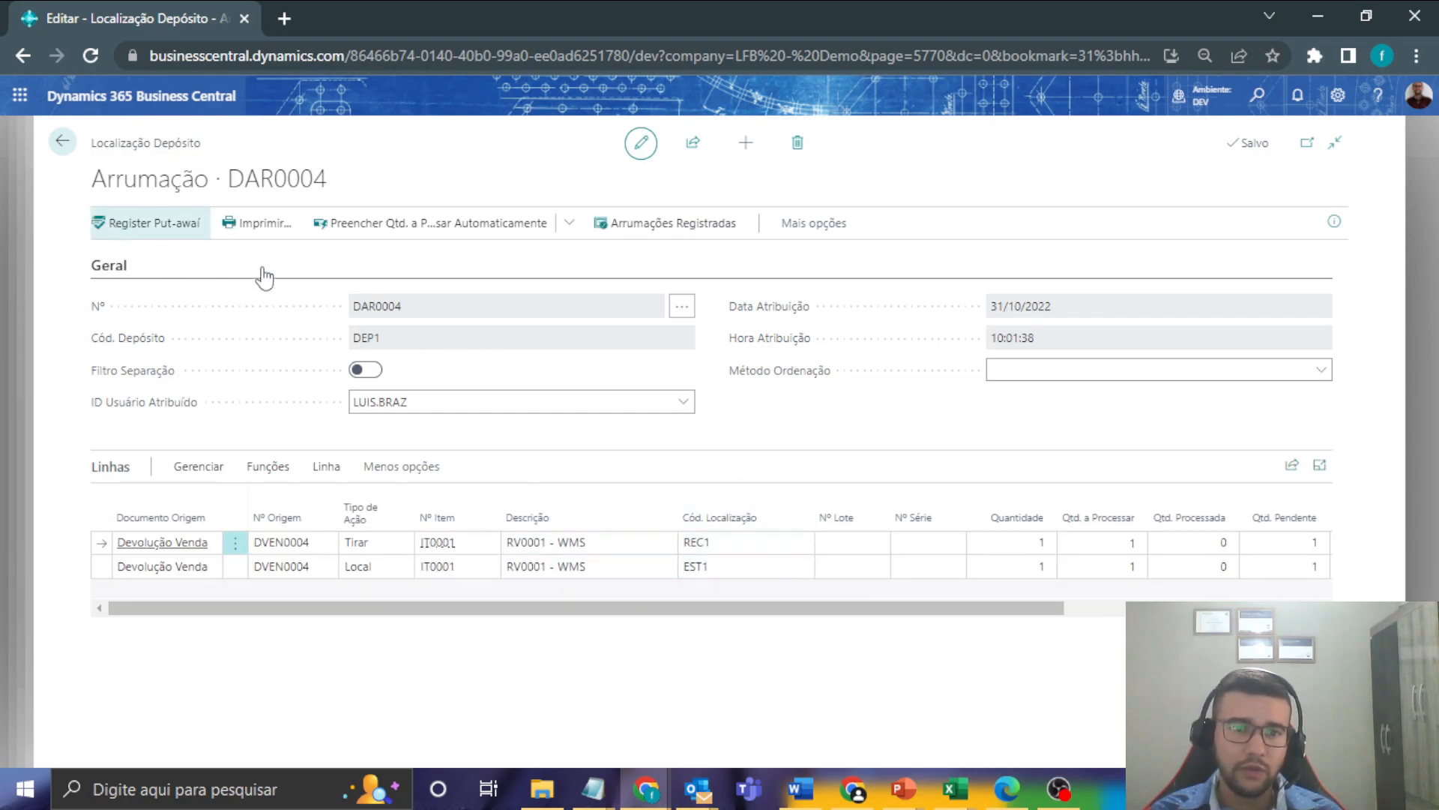
key("F9")
left_click(798, 486)
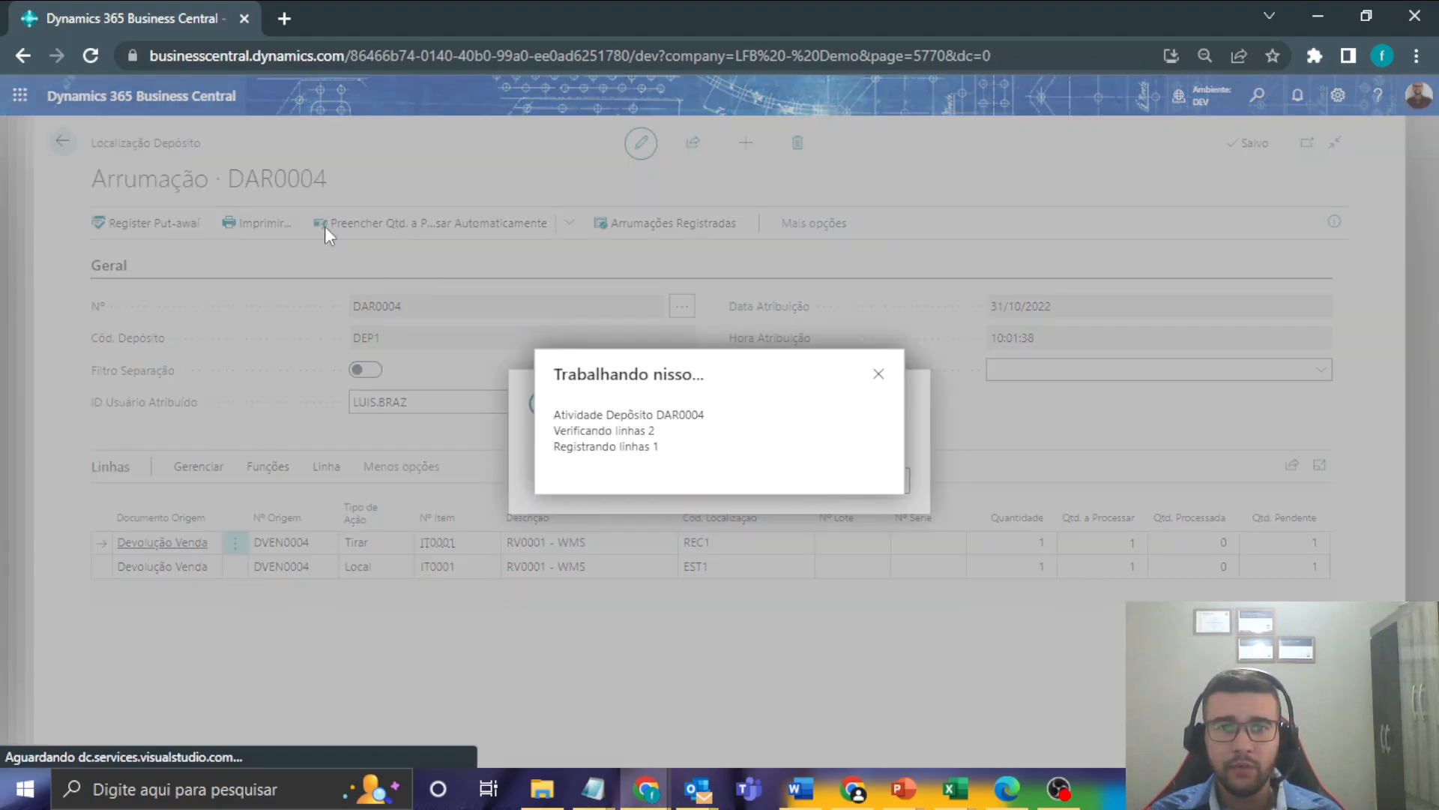
left_click(62, 141)
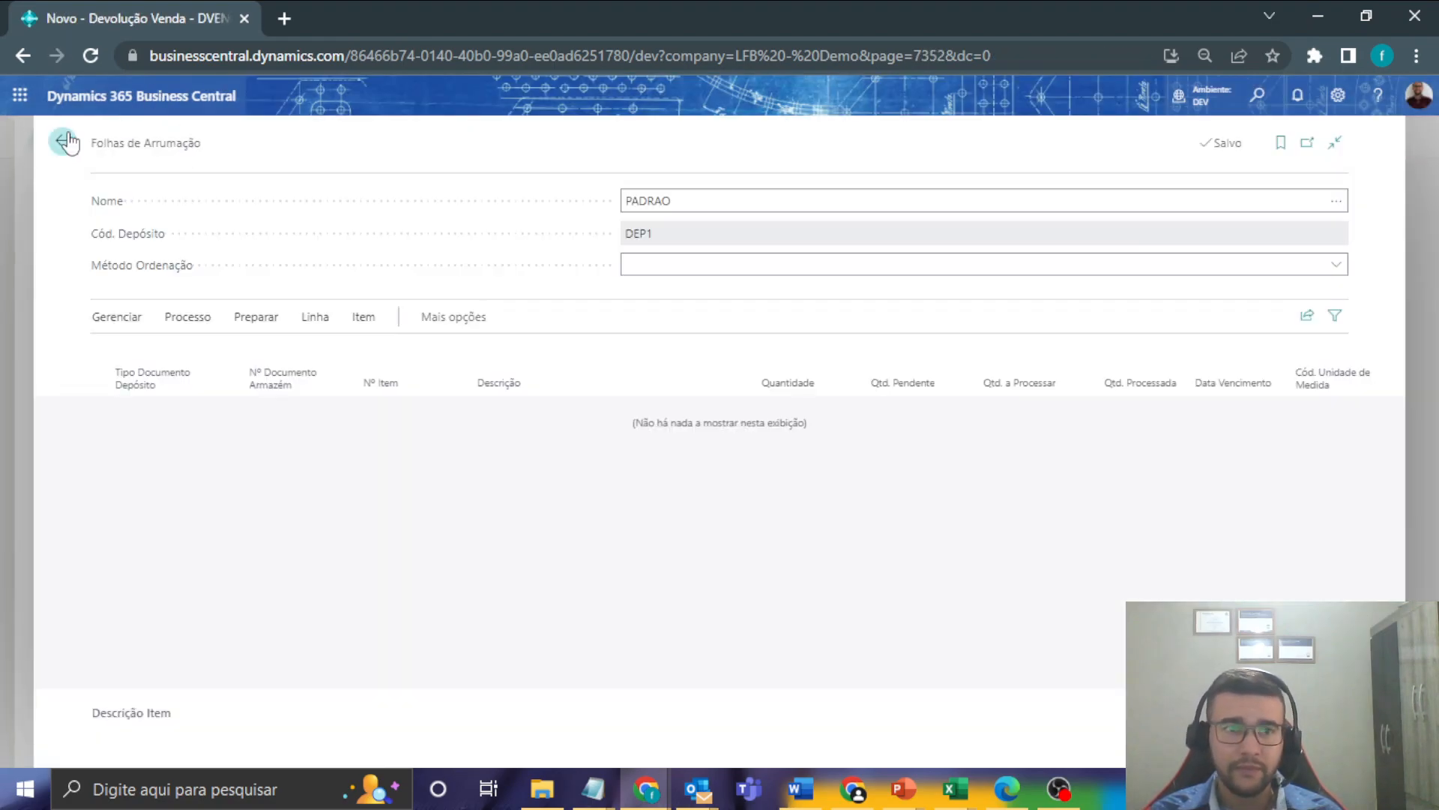
left_click(65, 142)
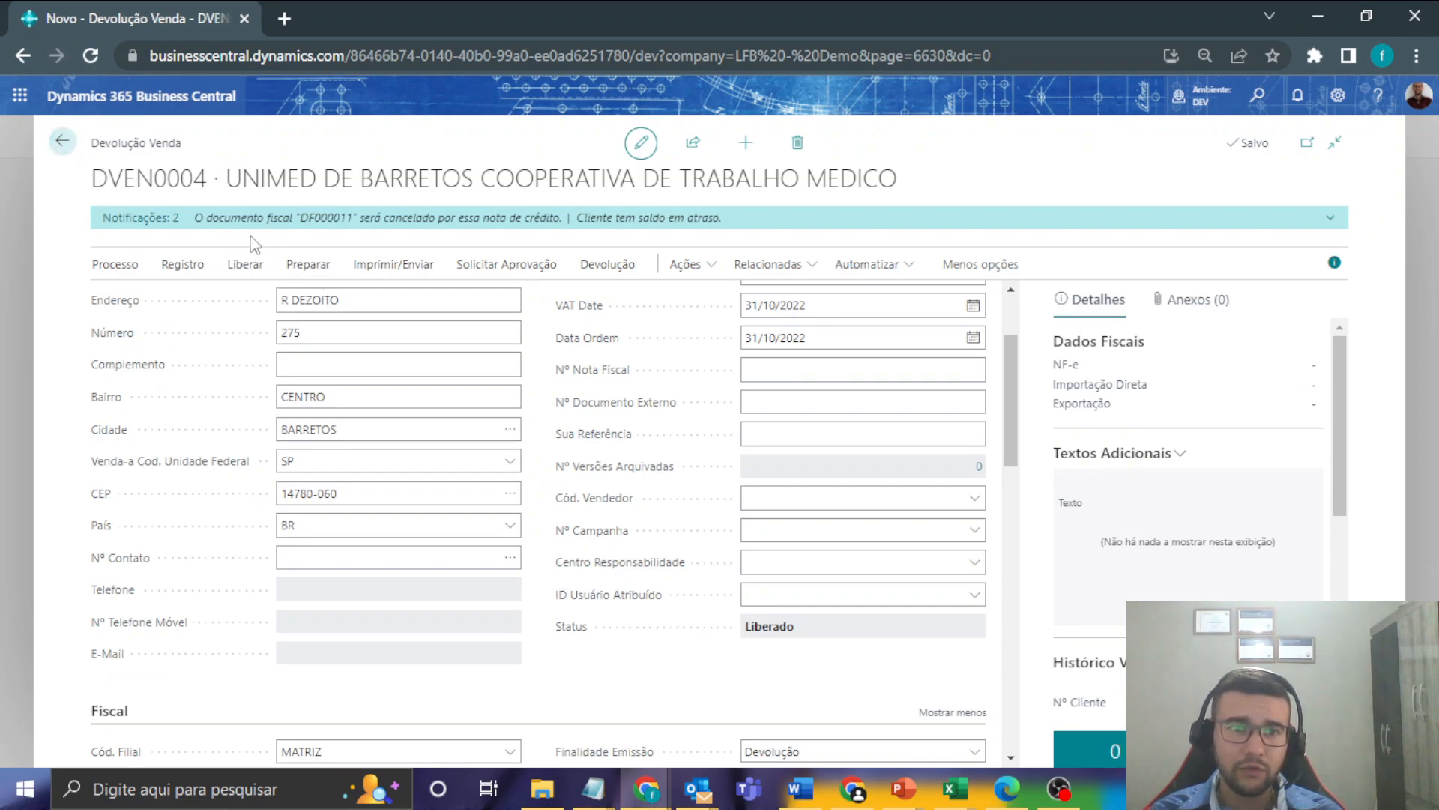
- Post the sales return with the Receber e Faturar option and decline opening the posted credit note
left_click(182, 265)
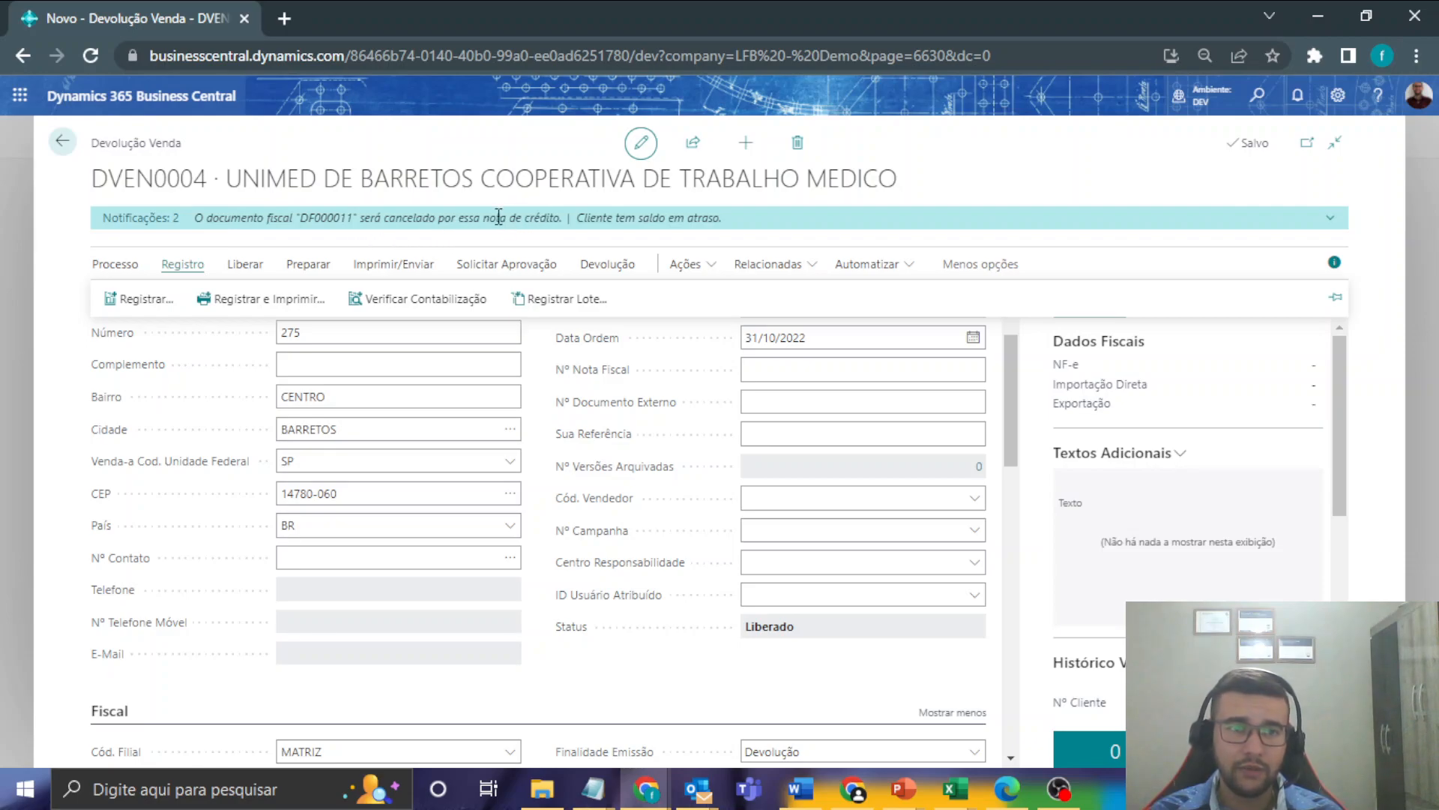
left_click(127, 307)
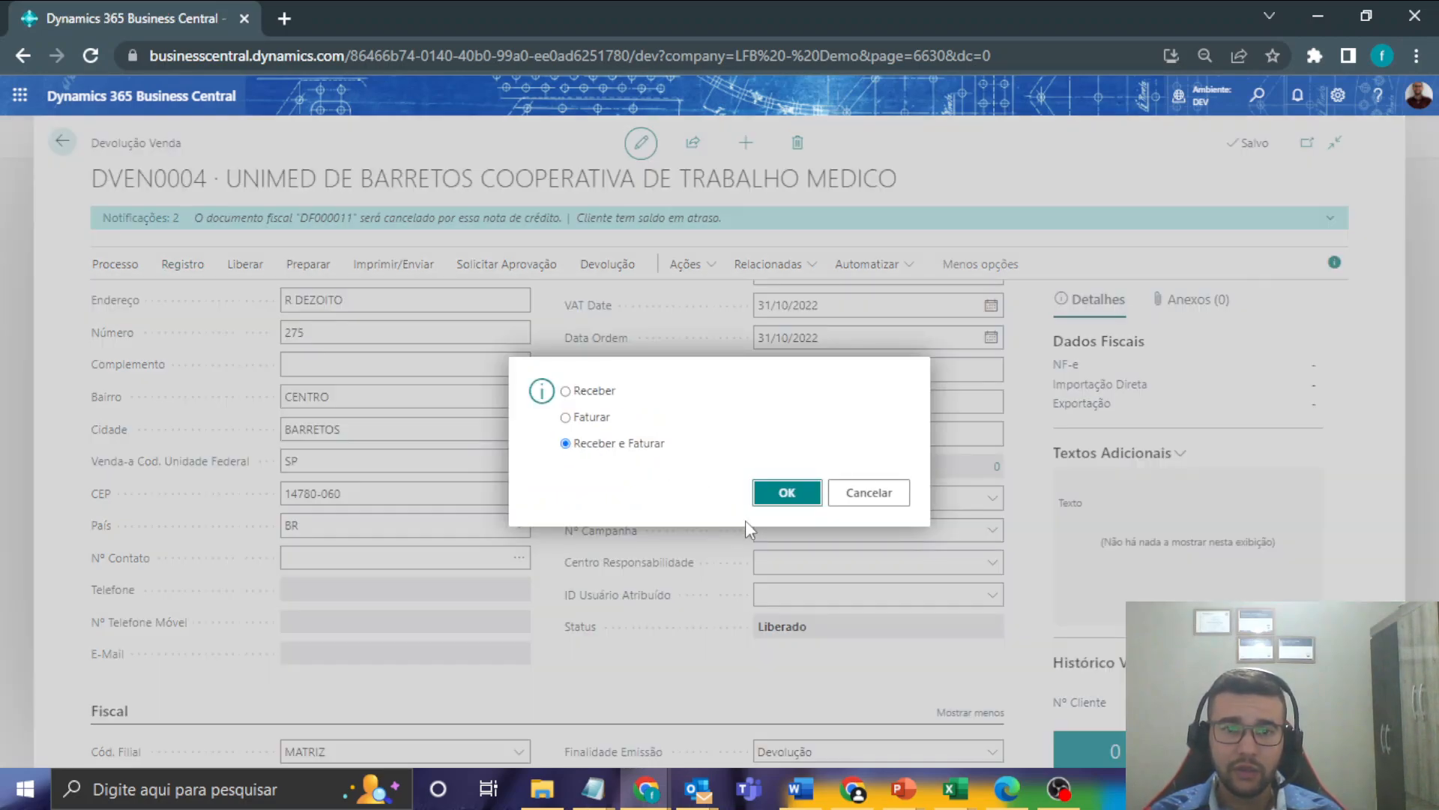
left_click(779, 495)
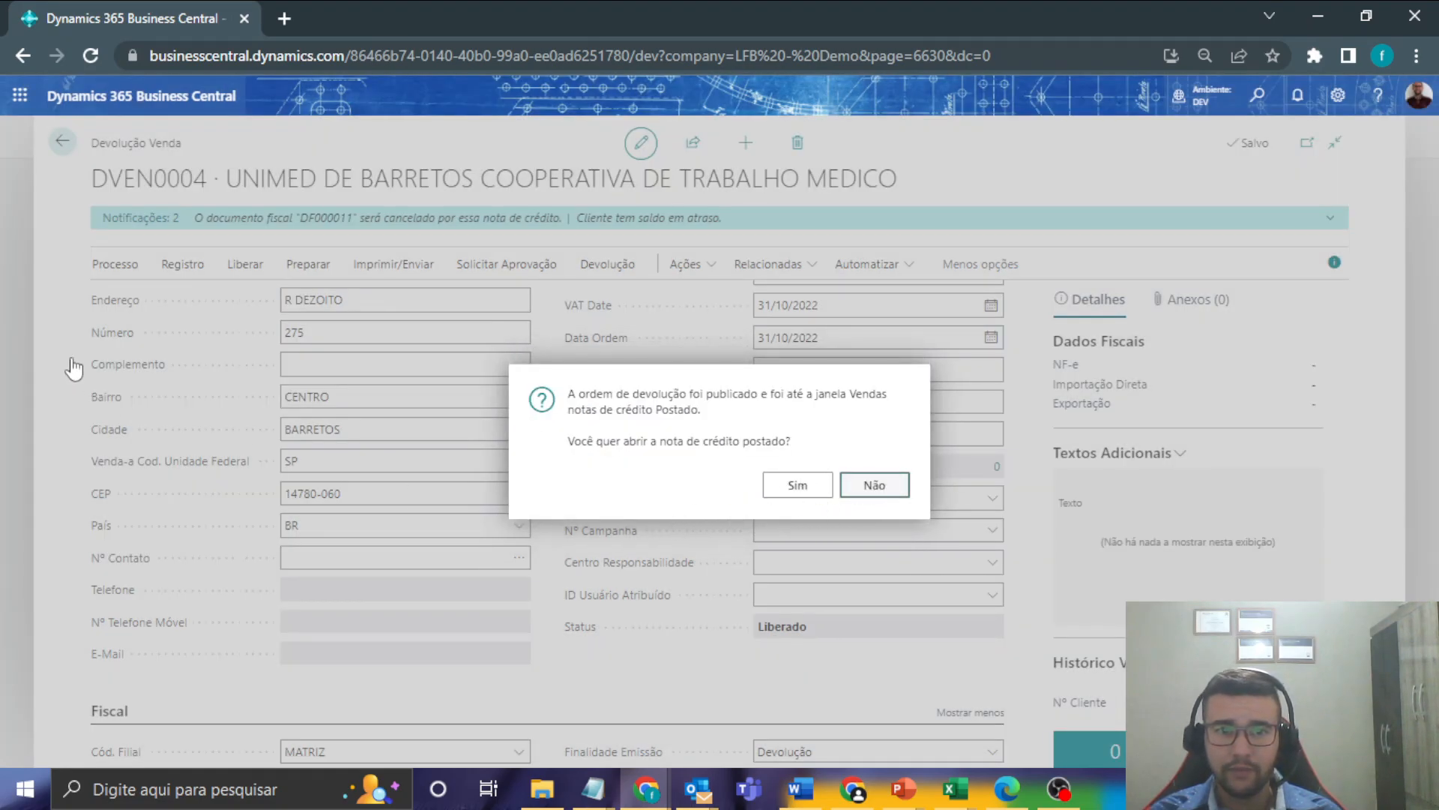
key("Return")
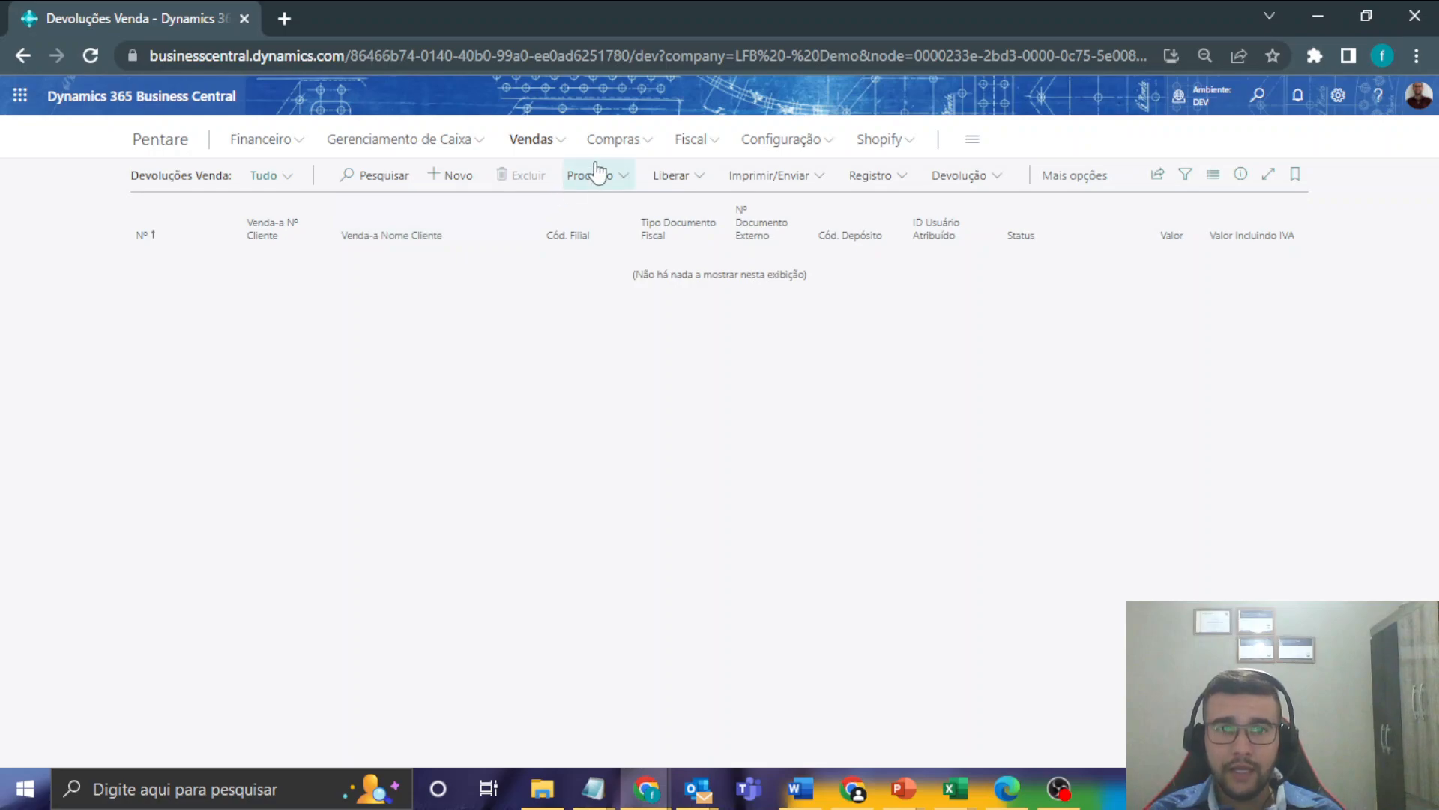
- Open posted sales credit note VEND-140004 and examine its available process, printing and credit note actions
left_click(534, 142)
left_click(910, 222)
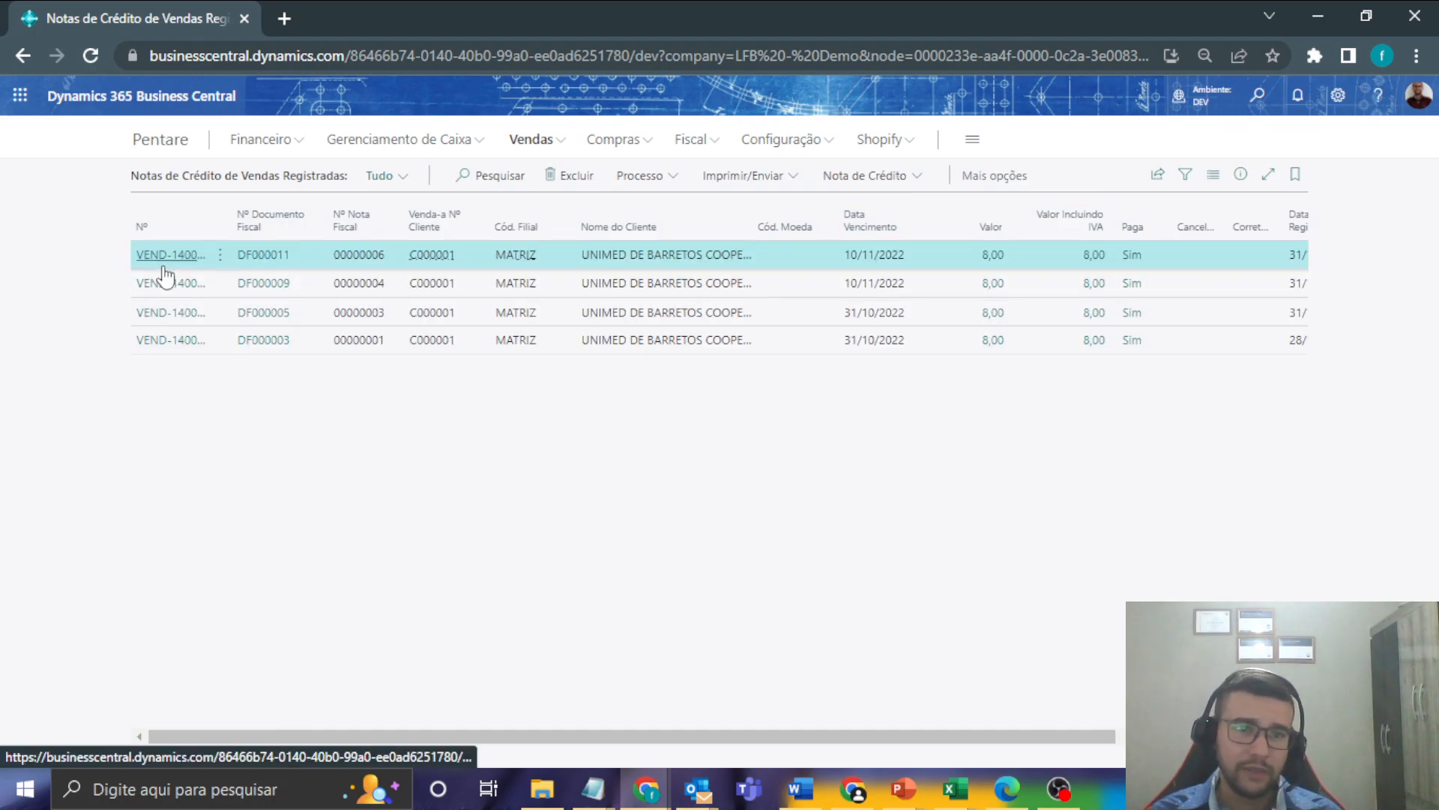
left_click(167, 255)
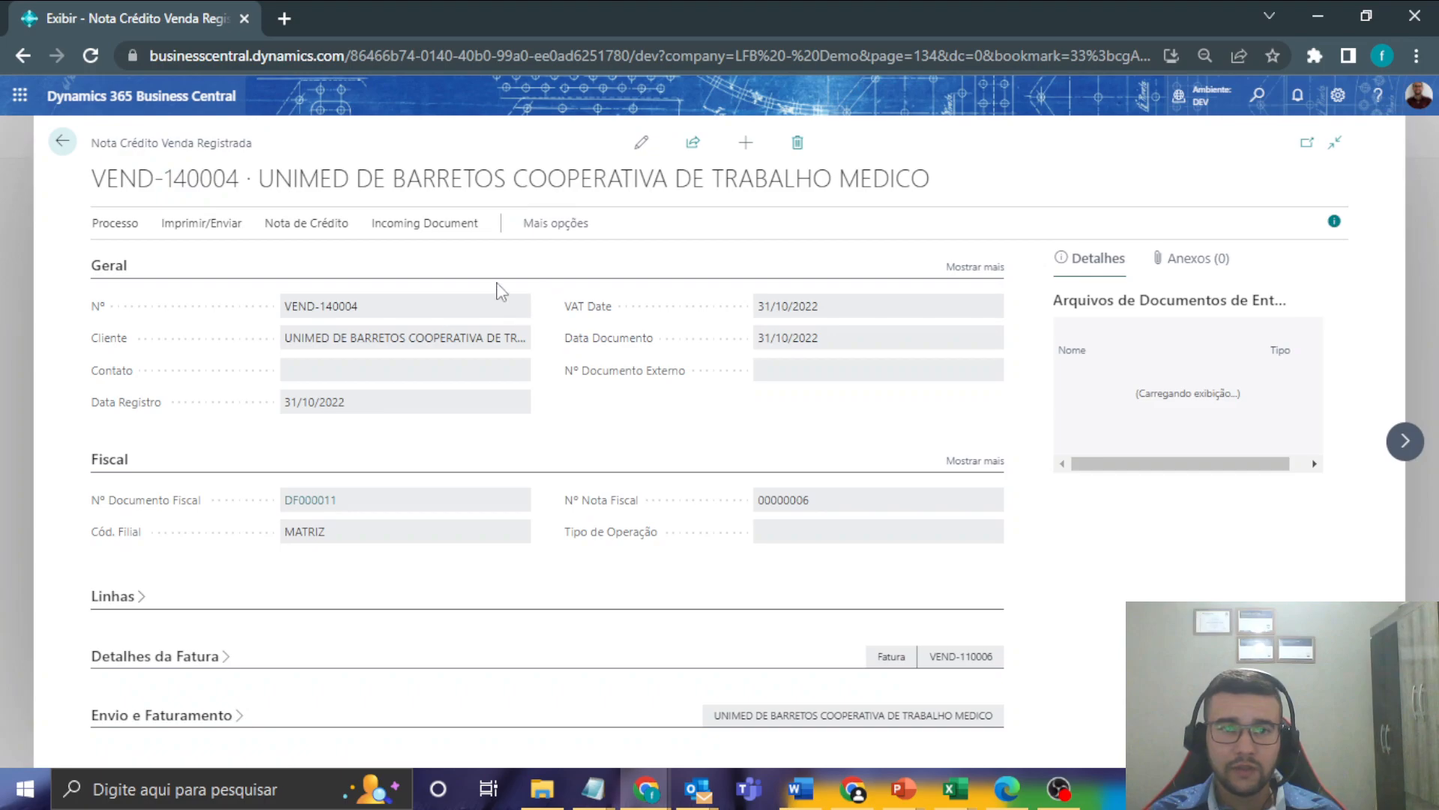
left_click(128, 224)
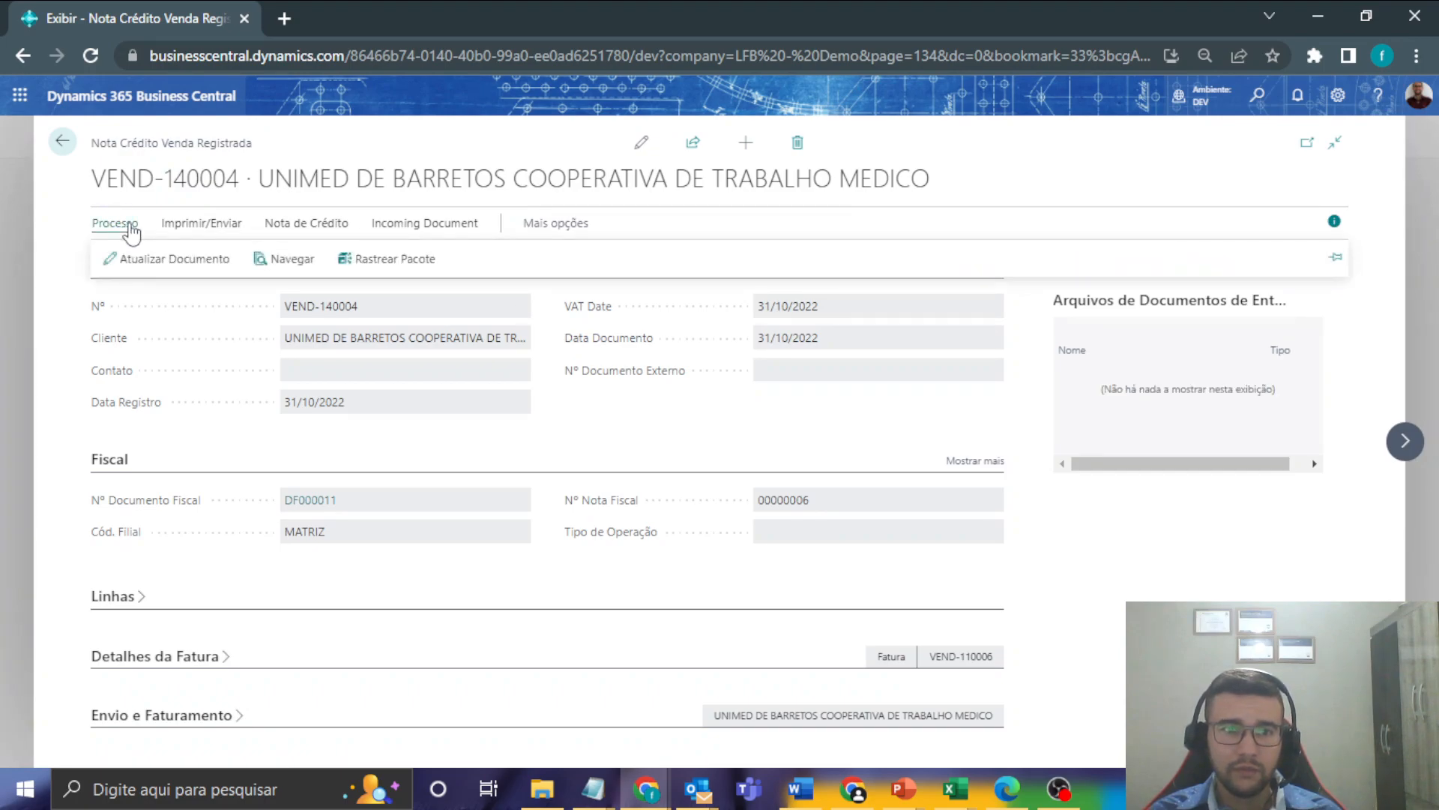
left_click(201, 224)
left_click(300, 224)
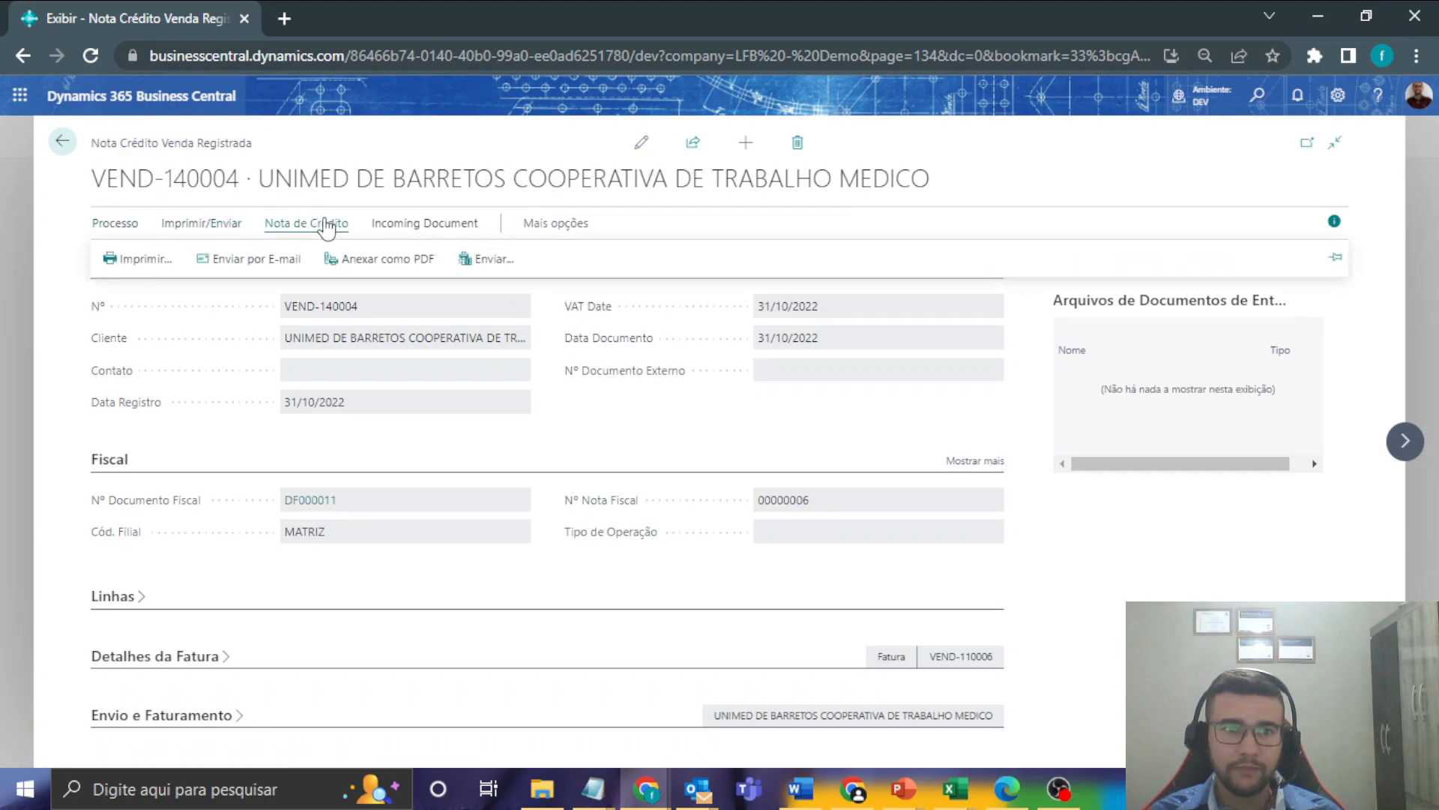
- View the credit note's fiscal document DF000011 and its NF-e actions, and return to the posted credit notes list
left_click(340, 510)
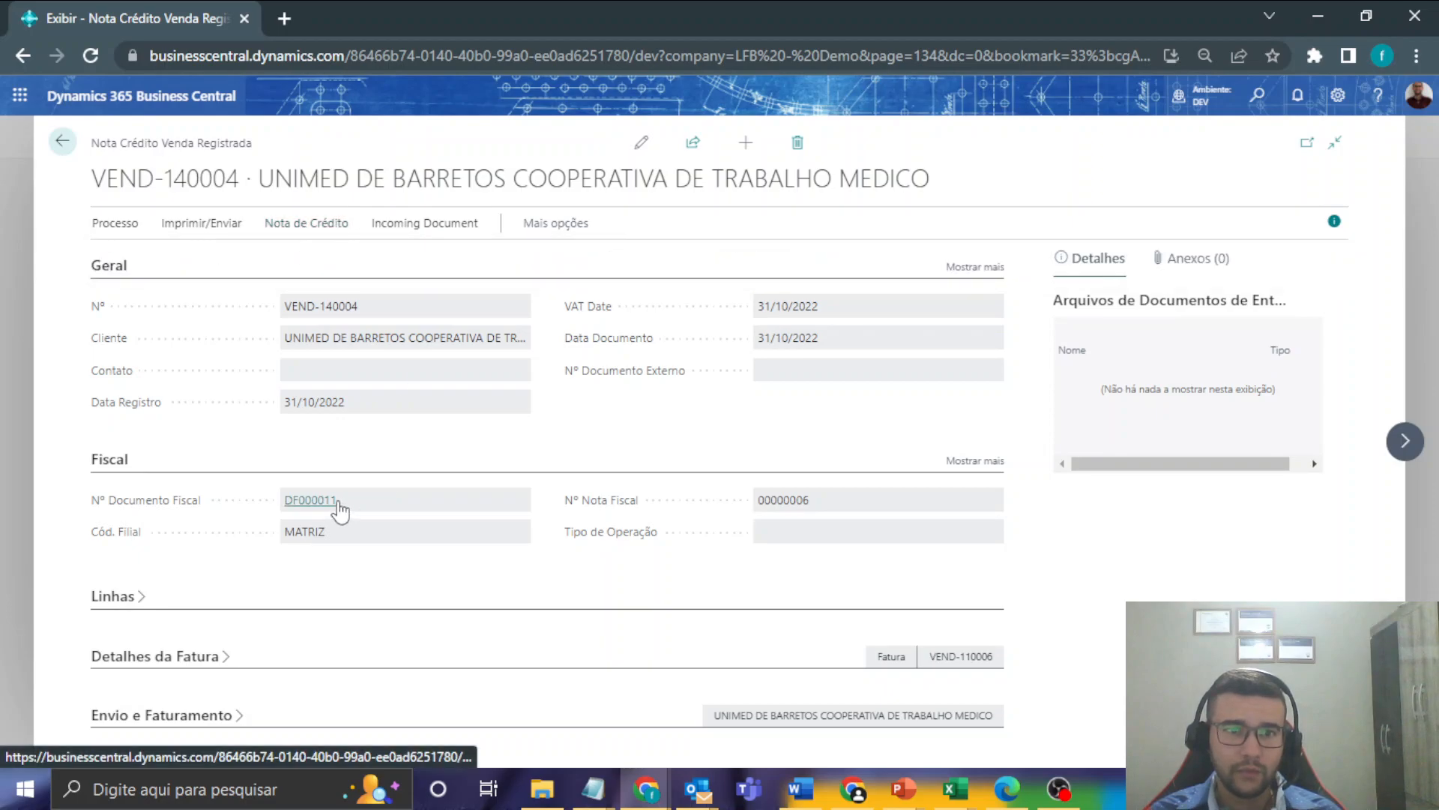
left_click(339, 509)
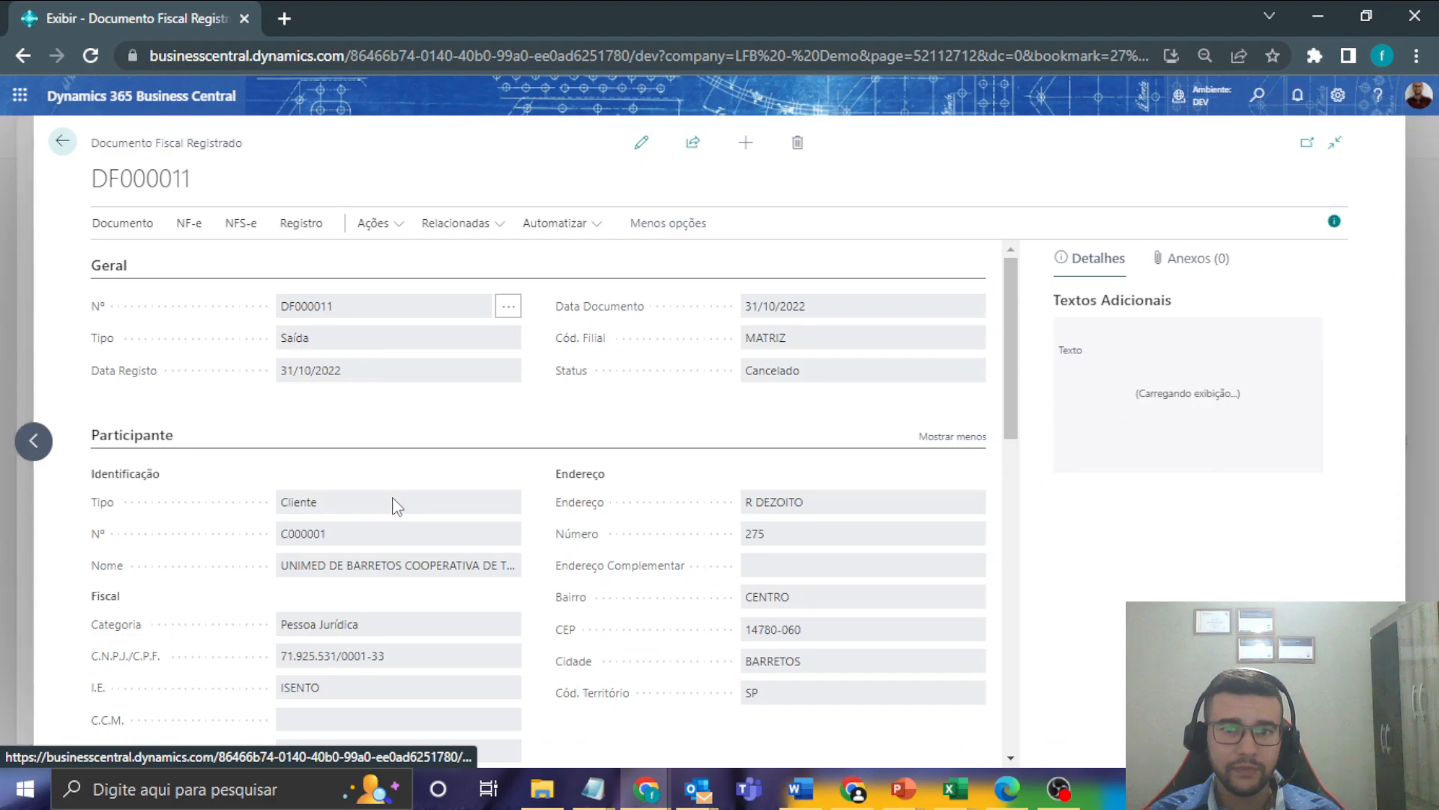
left_click(192, 226)
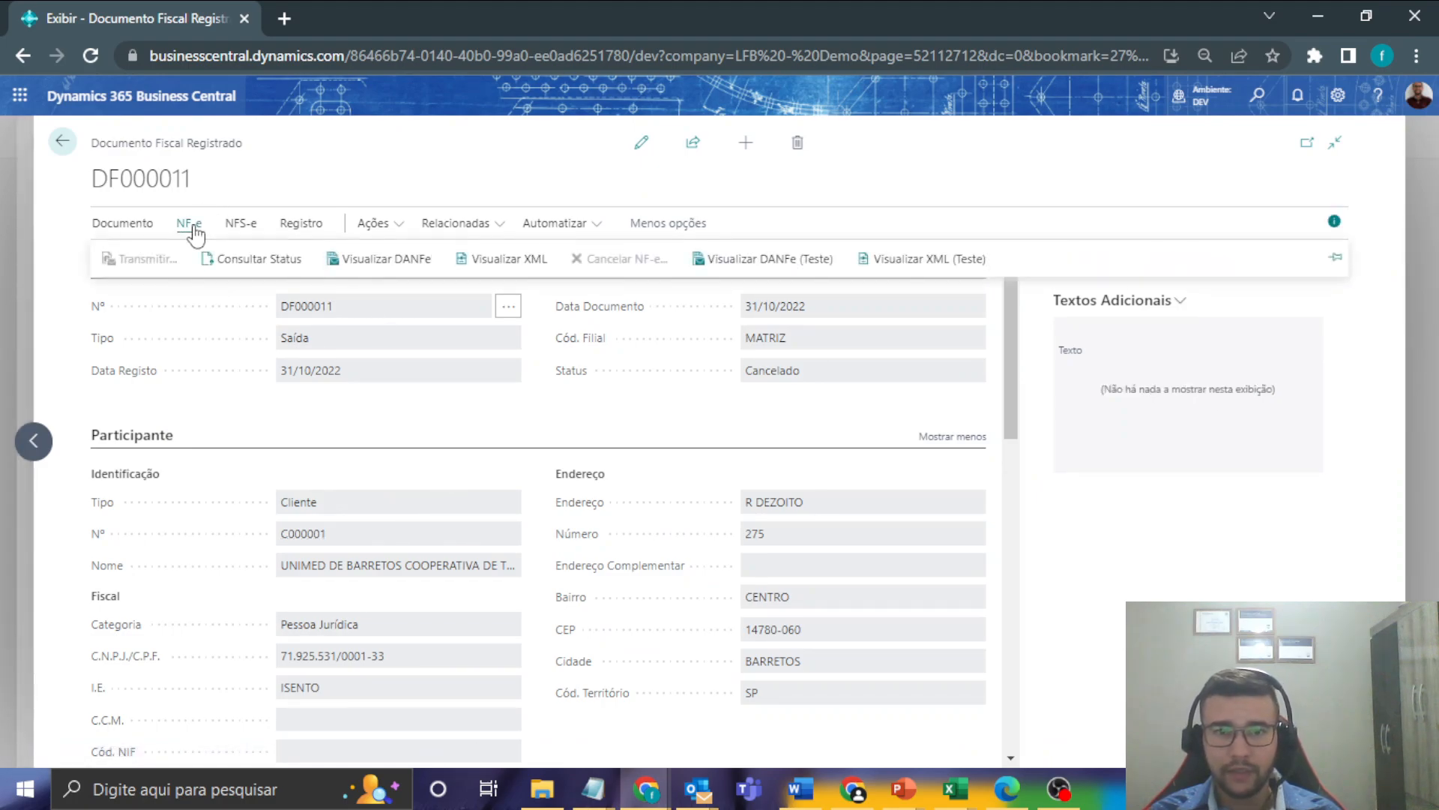
left_click(197, 382)
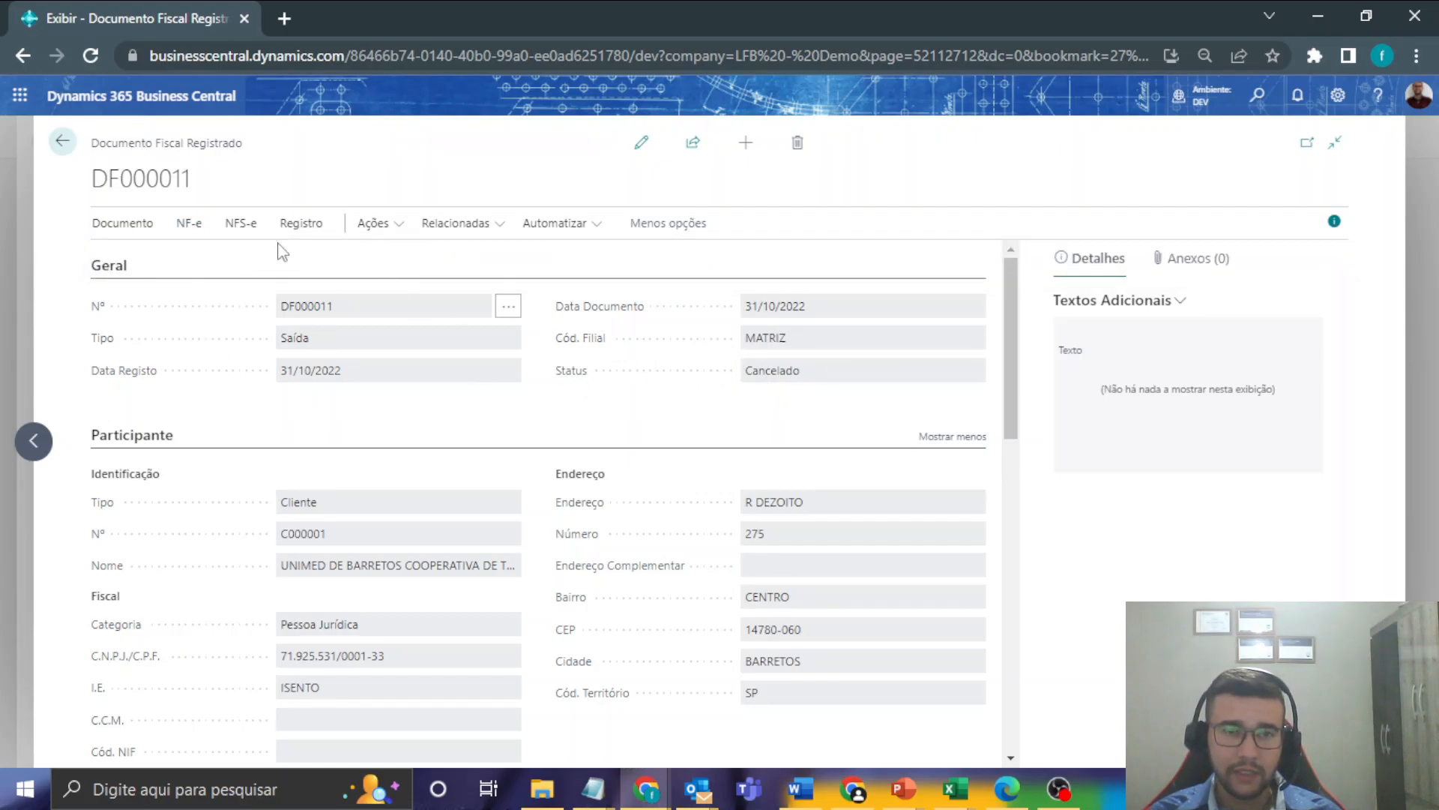
left_click(63, 143)
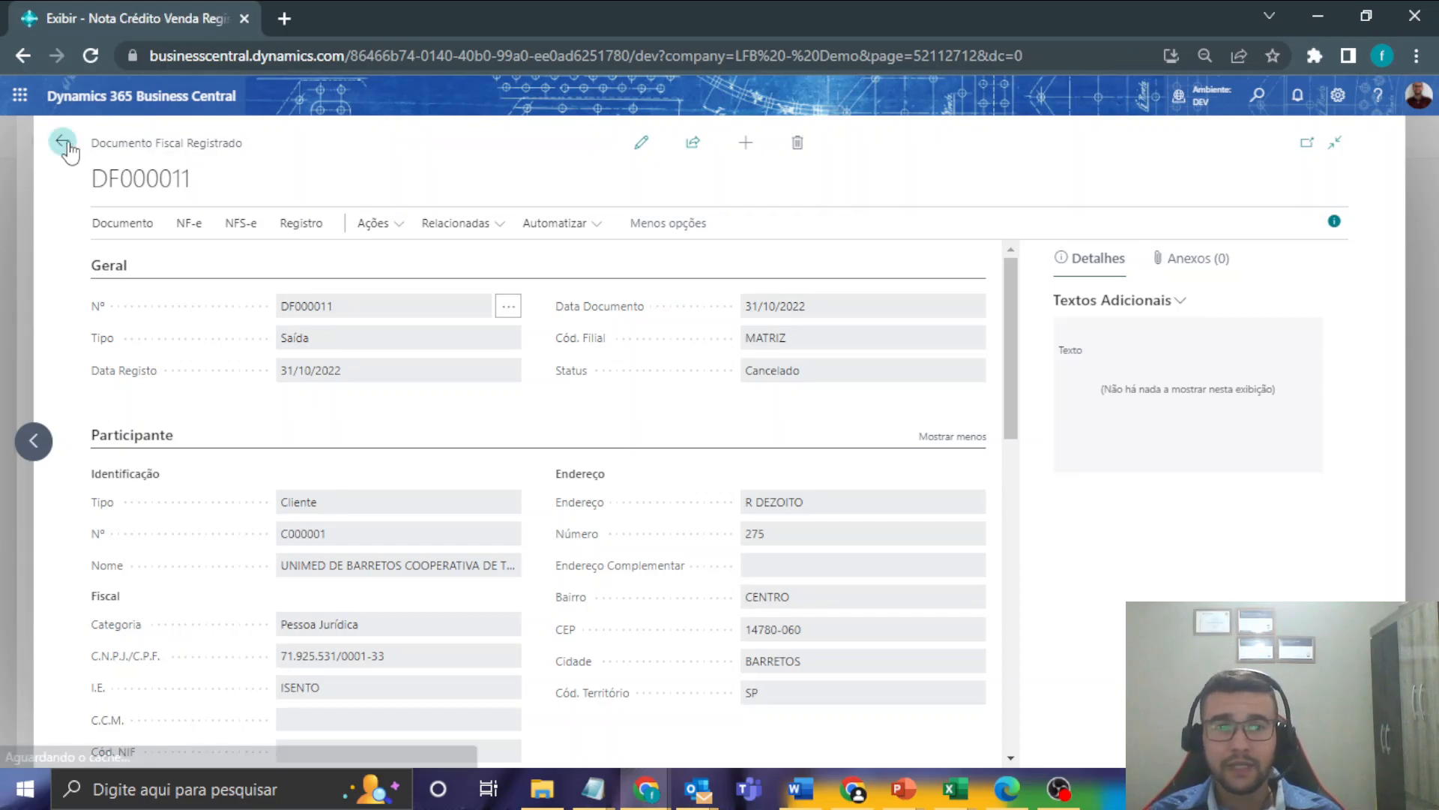
left_click(63, 142)
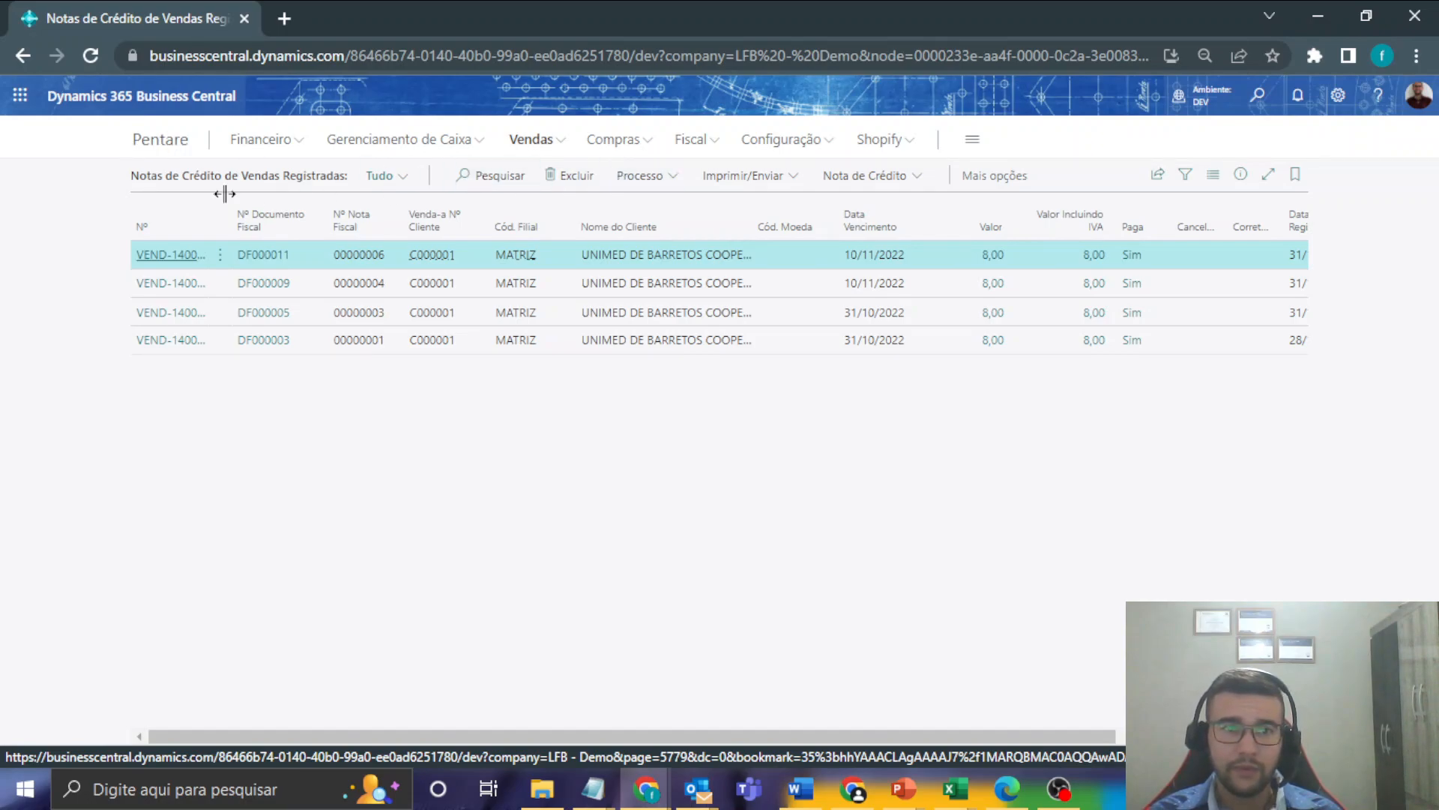
- Open posted sales return REC-DR0004 from Devoluções Registradas, examine its process and printing actions, and return to the list
left_click(532, 140)
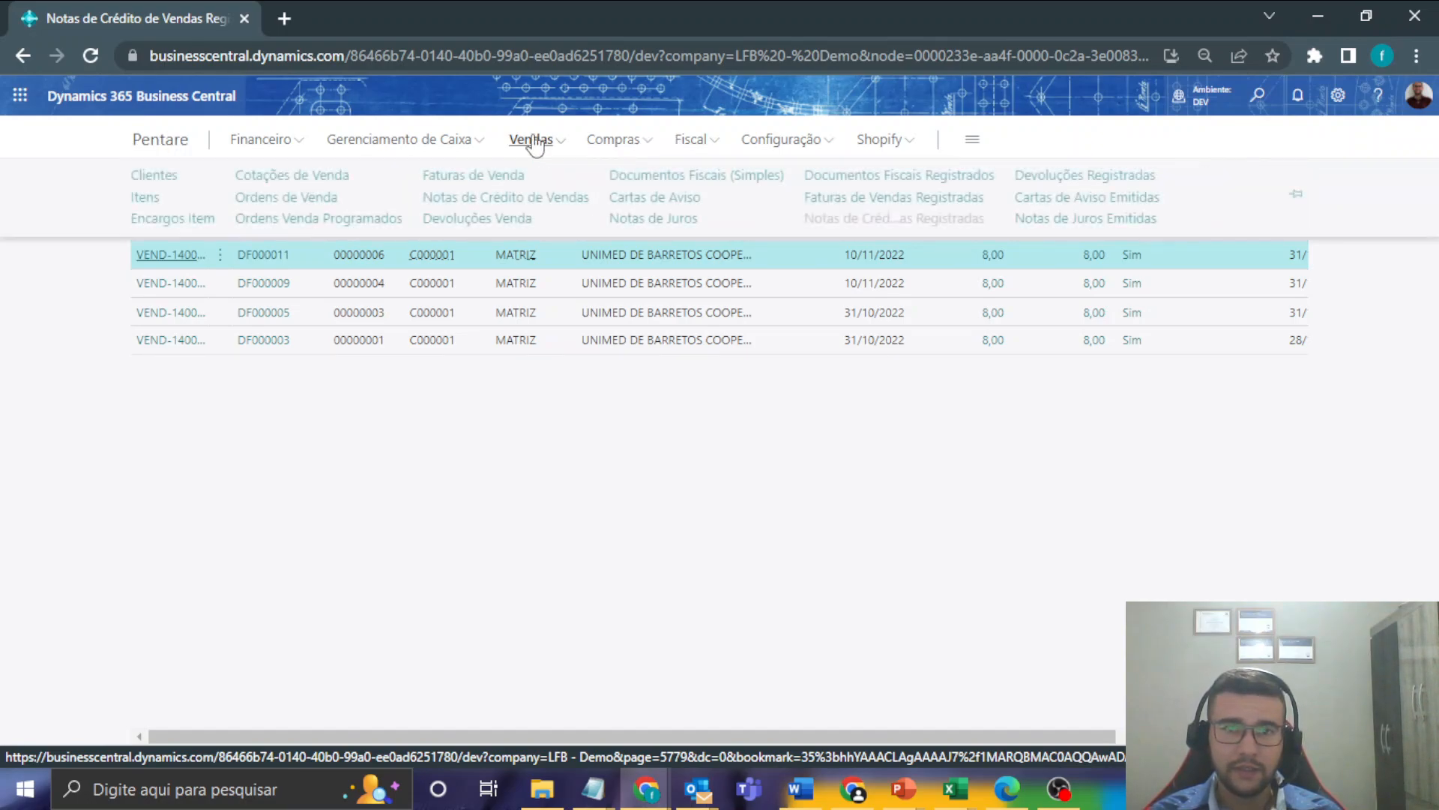
left_click(1088, 177)
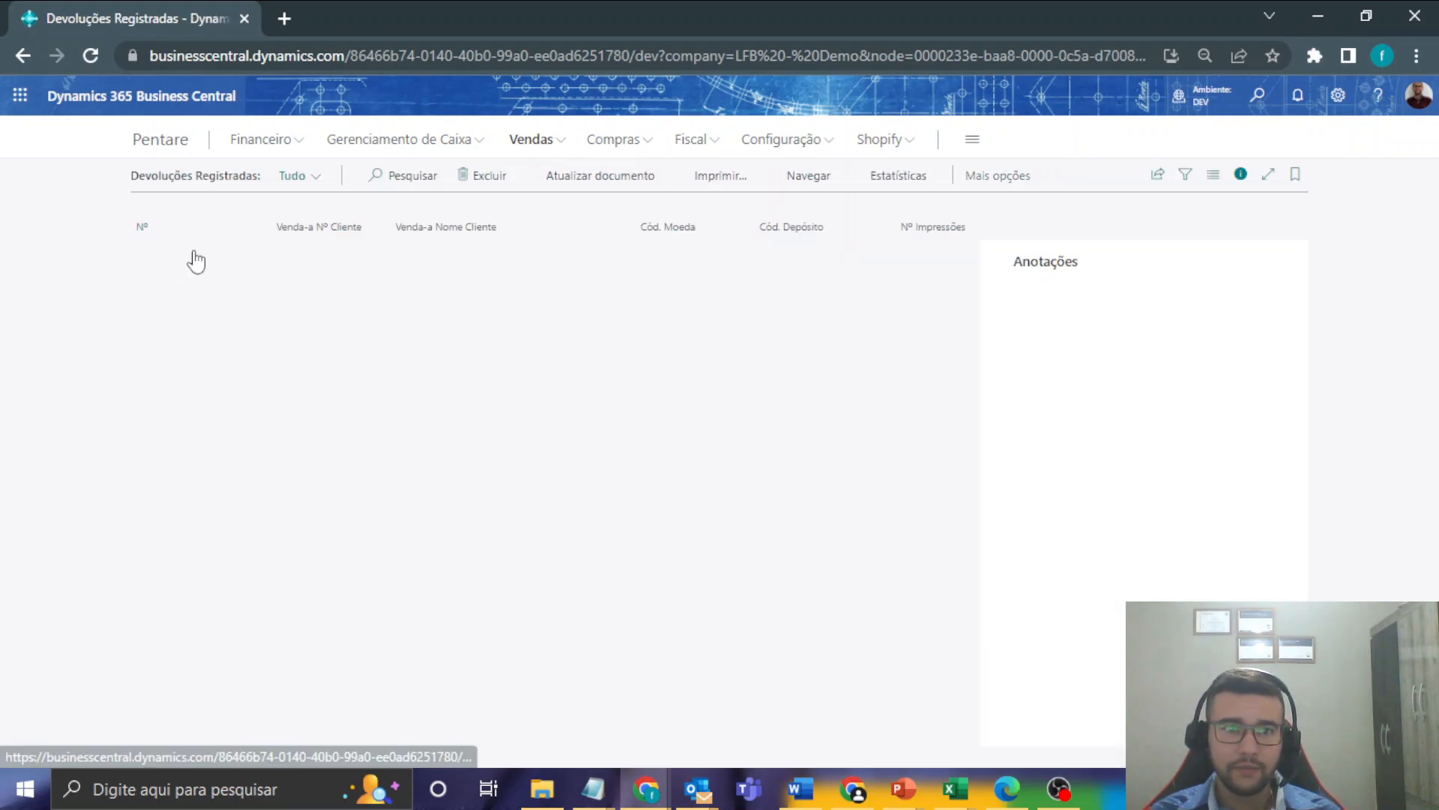
left_click(170, 256)
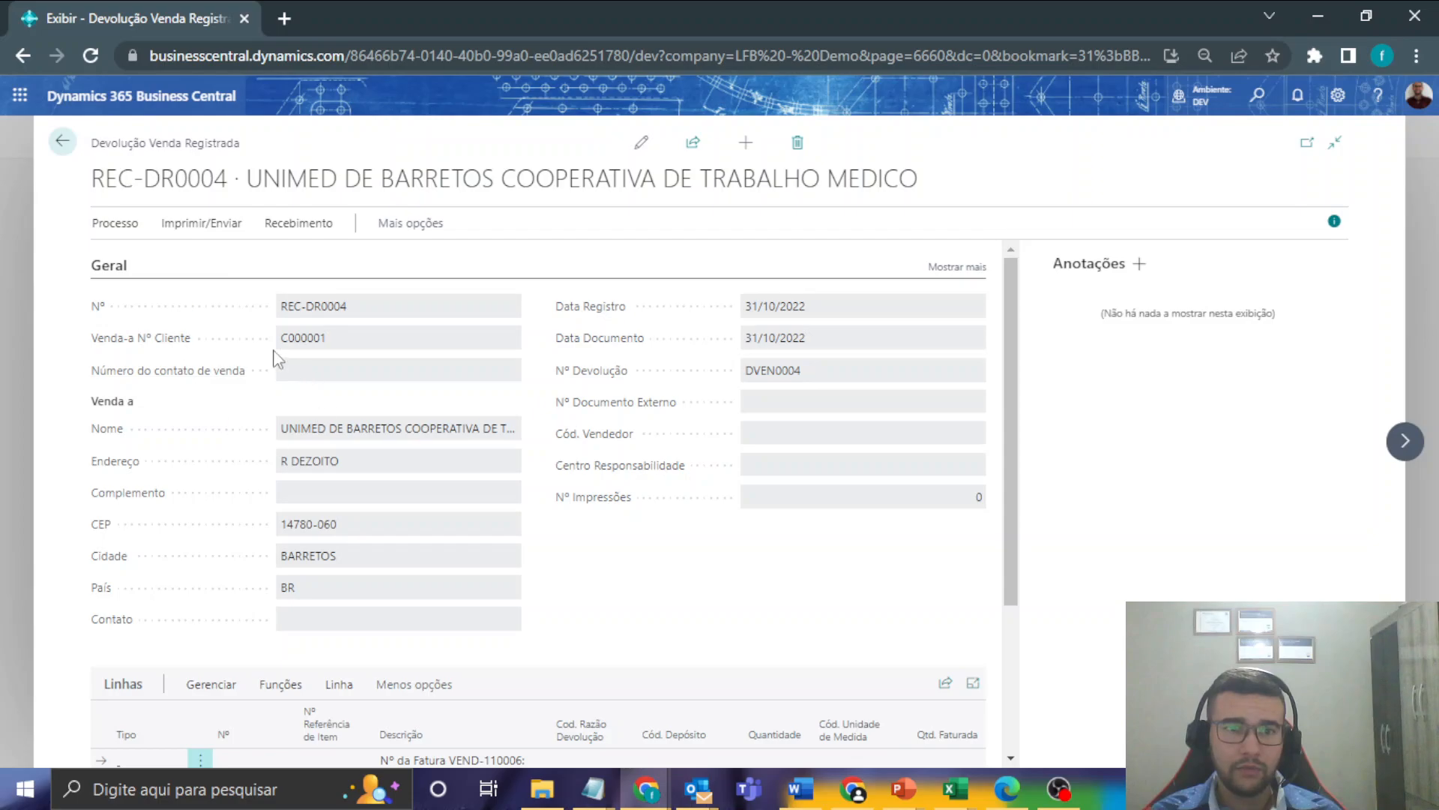
left_click(120, 225)
left_click(185, 231)
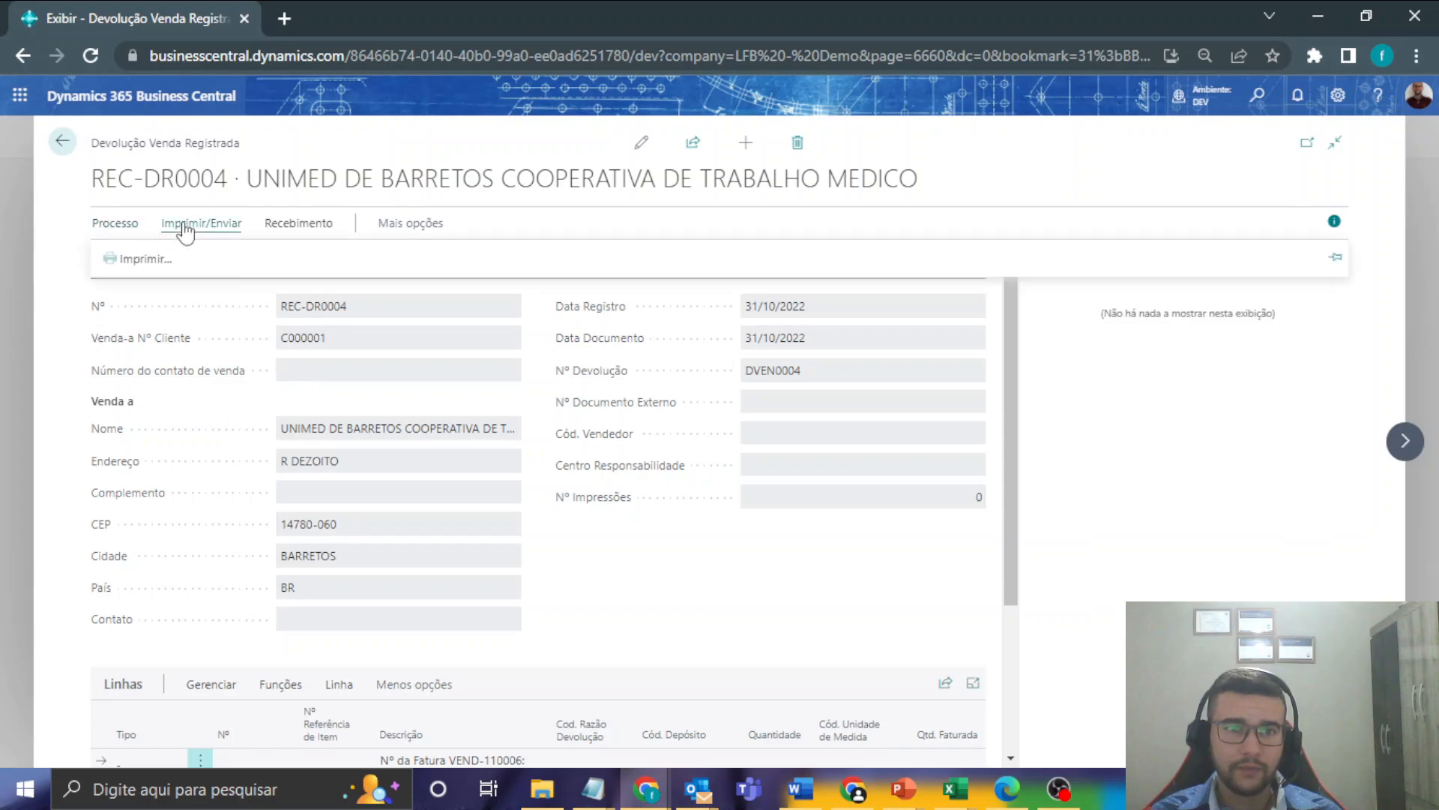
left_click(63, 141)
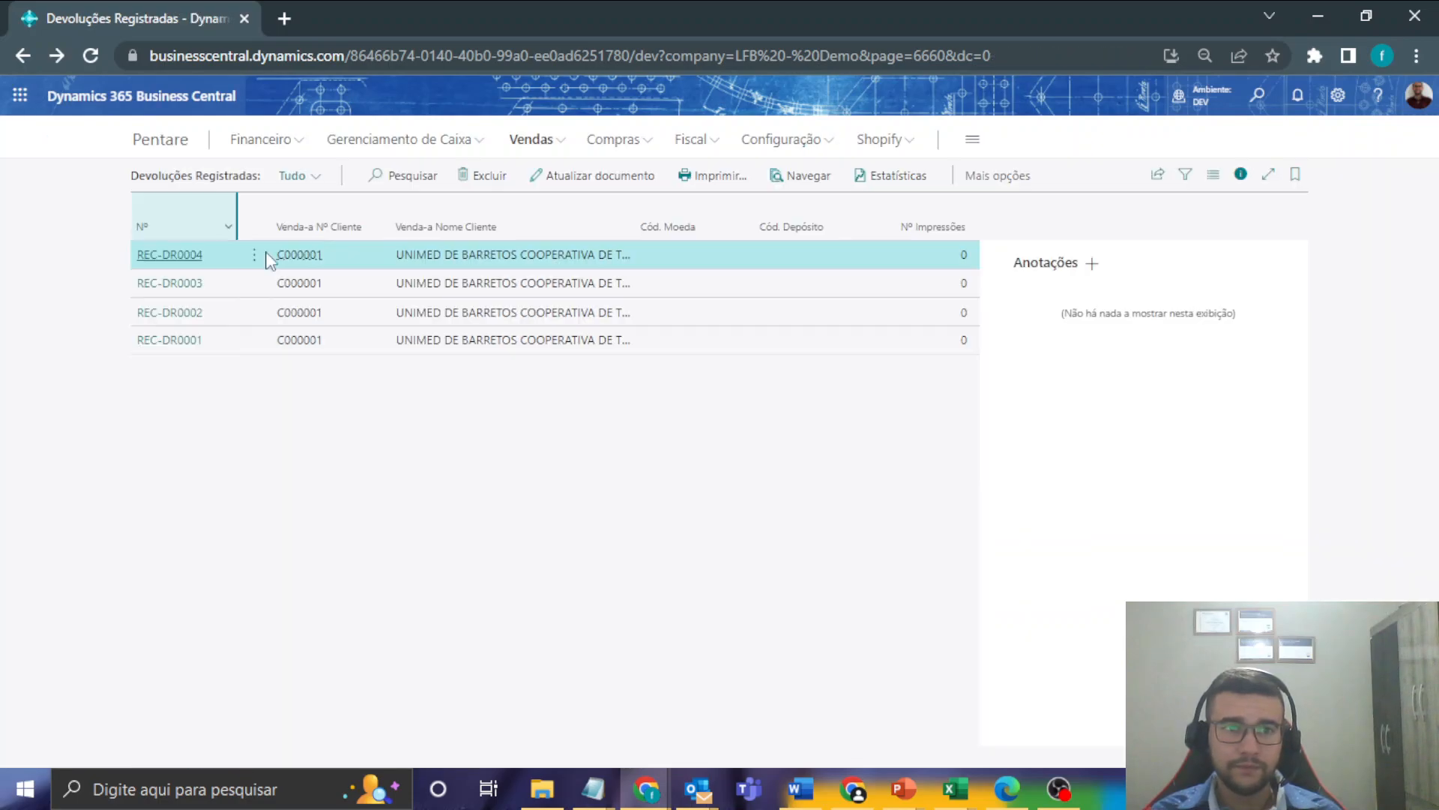
- Reopen posted credit note VEND-140004, examine its process, printing, credit note and additional actions, and return to the posted credit notes list
left_click(541, 143)
left_click(960, 225)
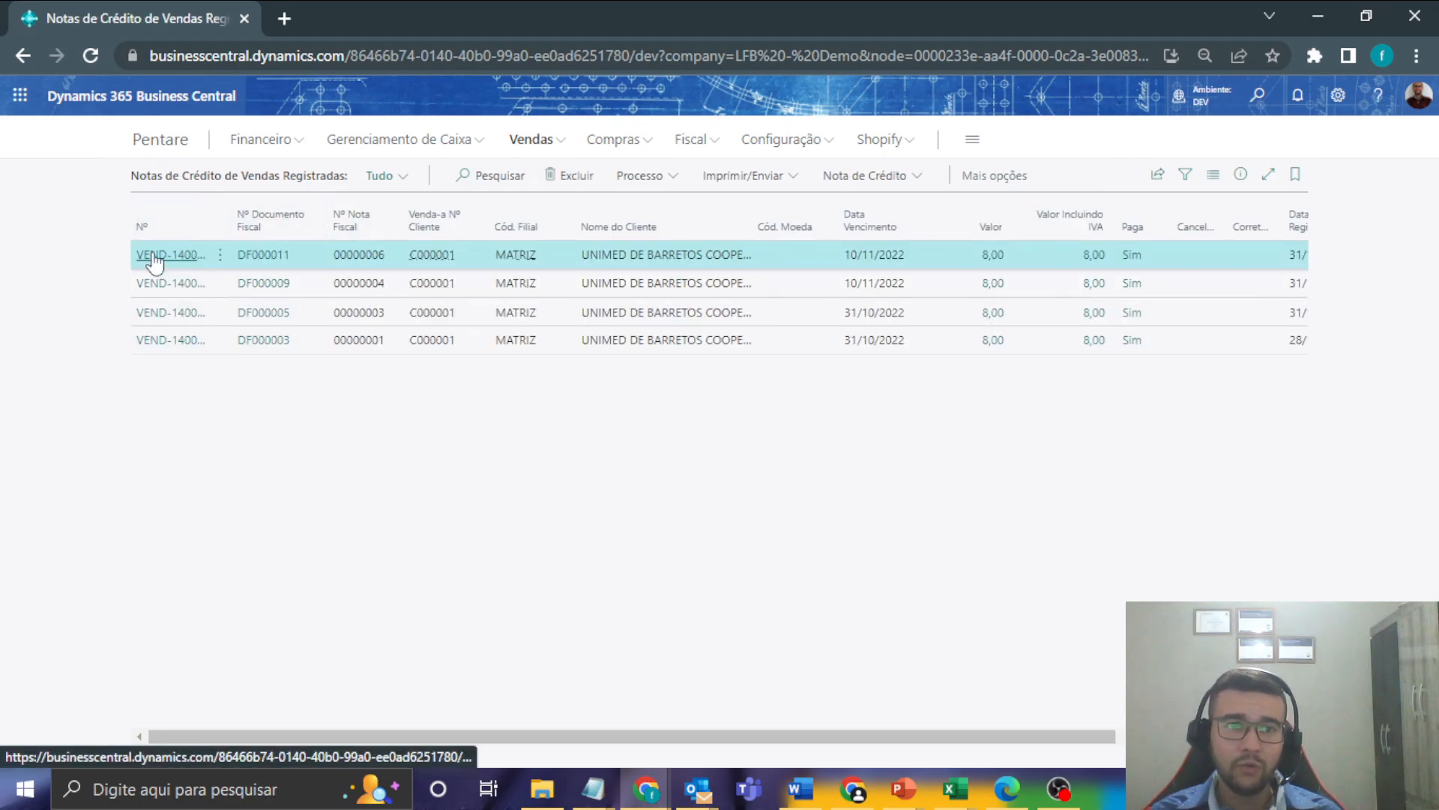
left_click(158, 259)
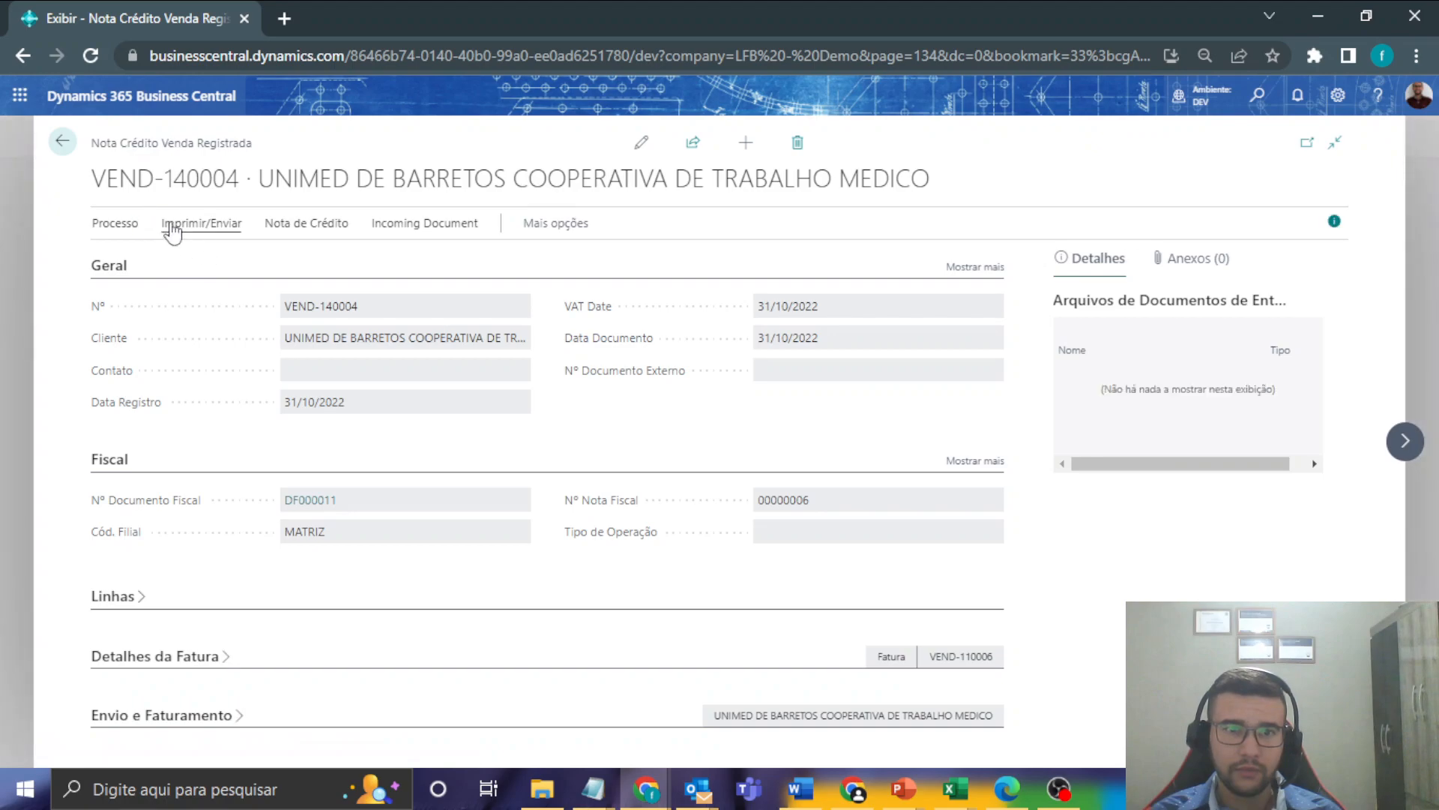
left_click(172, 233)
left_click(114, 229)
left_click(419, 225)
left_click(292, 231)
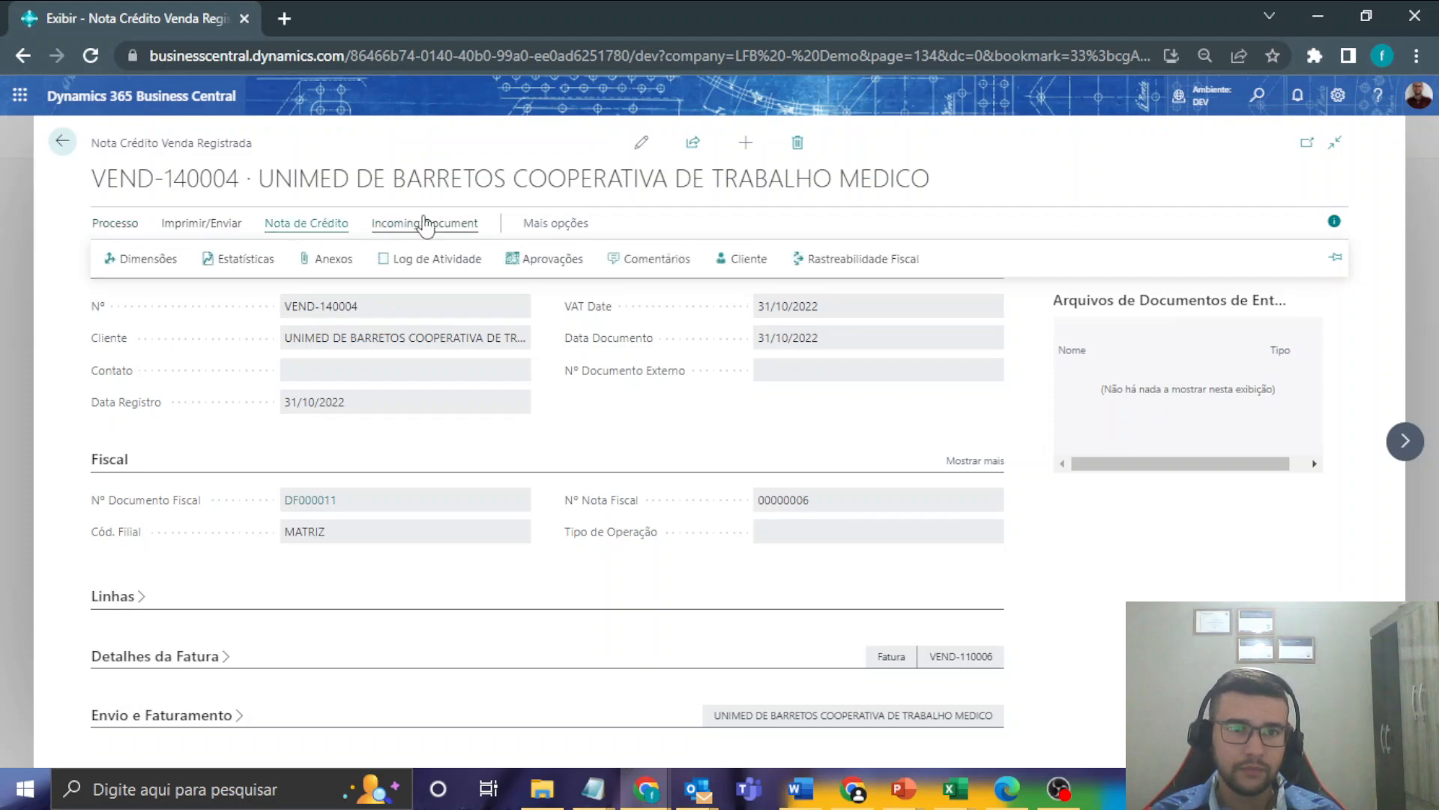
left_click(566, 223)
left_click(554, 224)
mouse_move(568, 263)
left_click(558, 223)
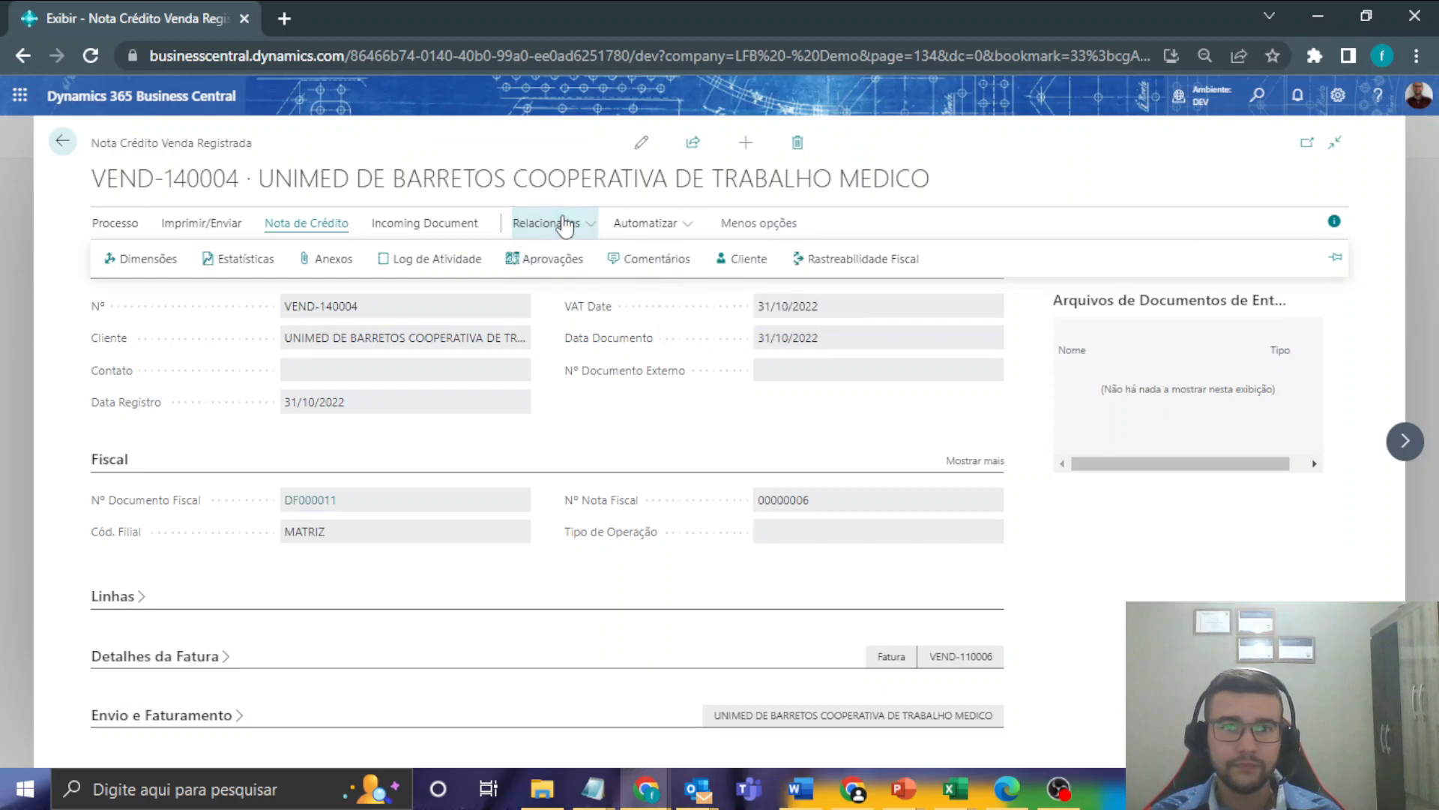
left_click(62, 141)
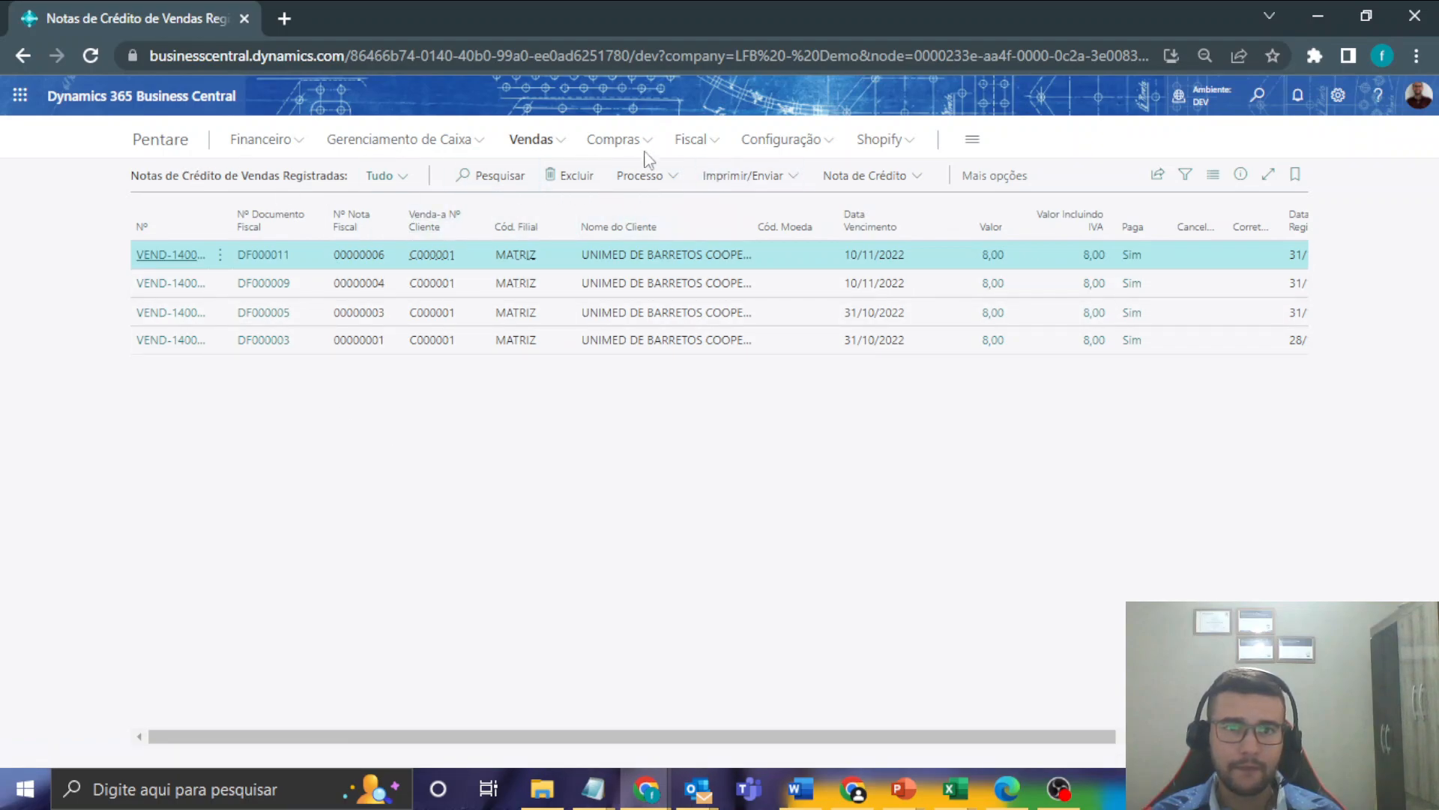
- Open the inventory movements of item IT0001 from the Itens list and examine the documents, Cód. Depósito and quantities of its entries
left_click(538, 146)
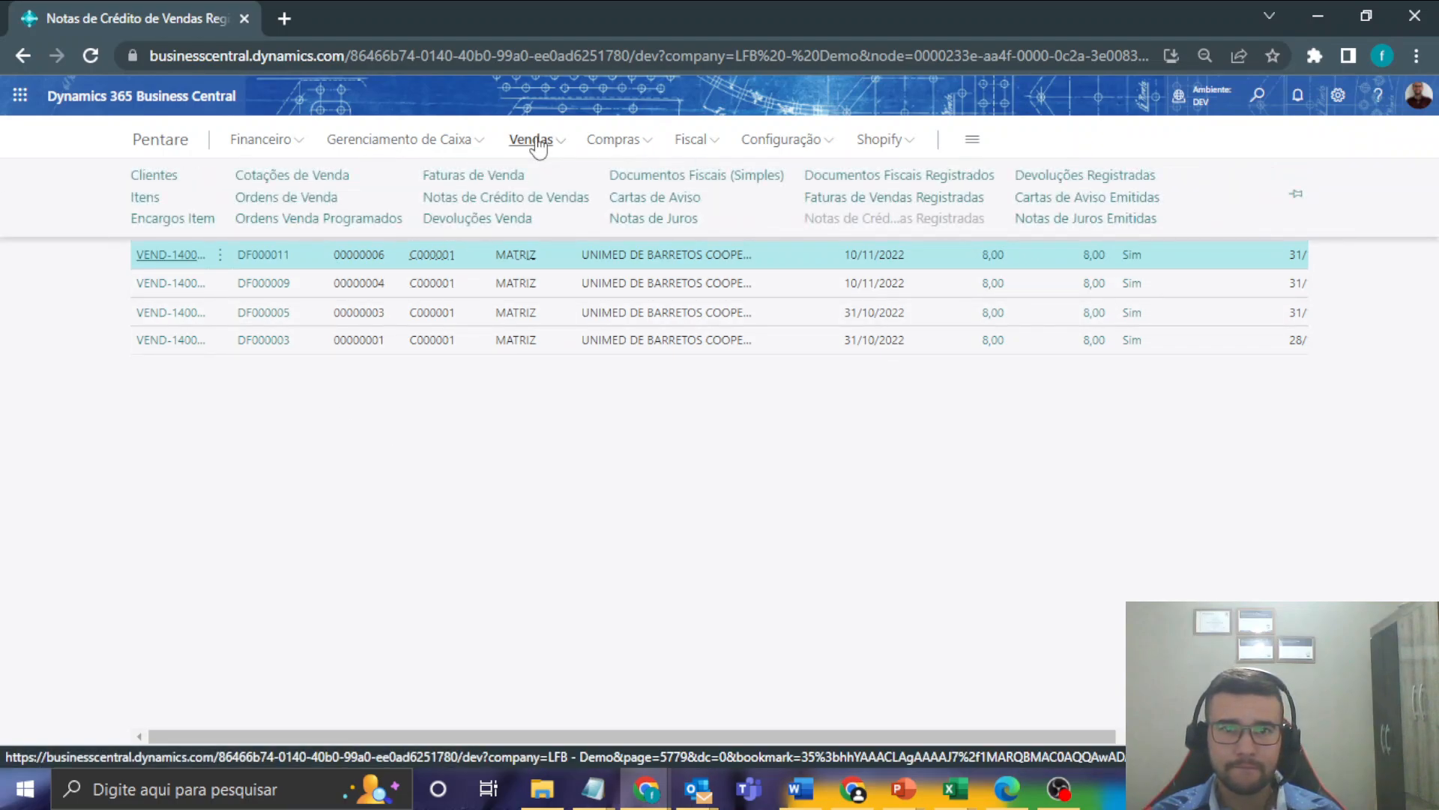
left_click(935, 184)
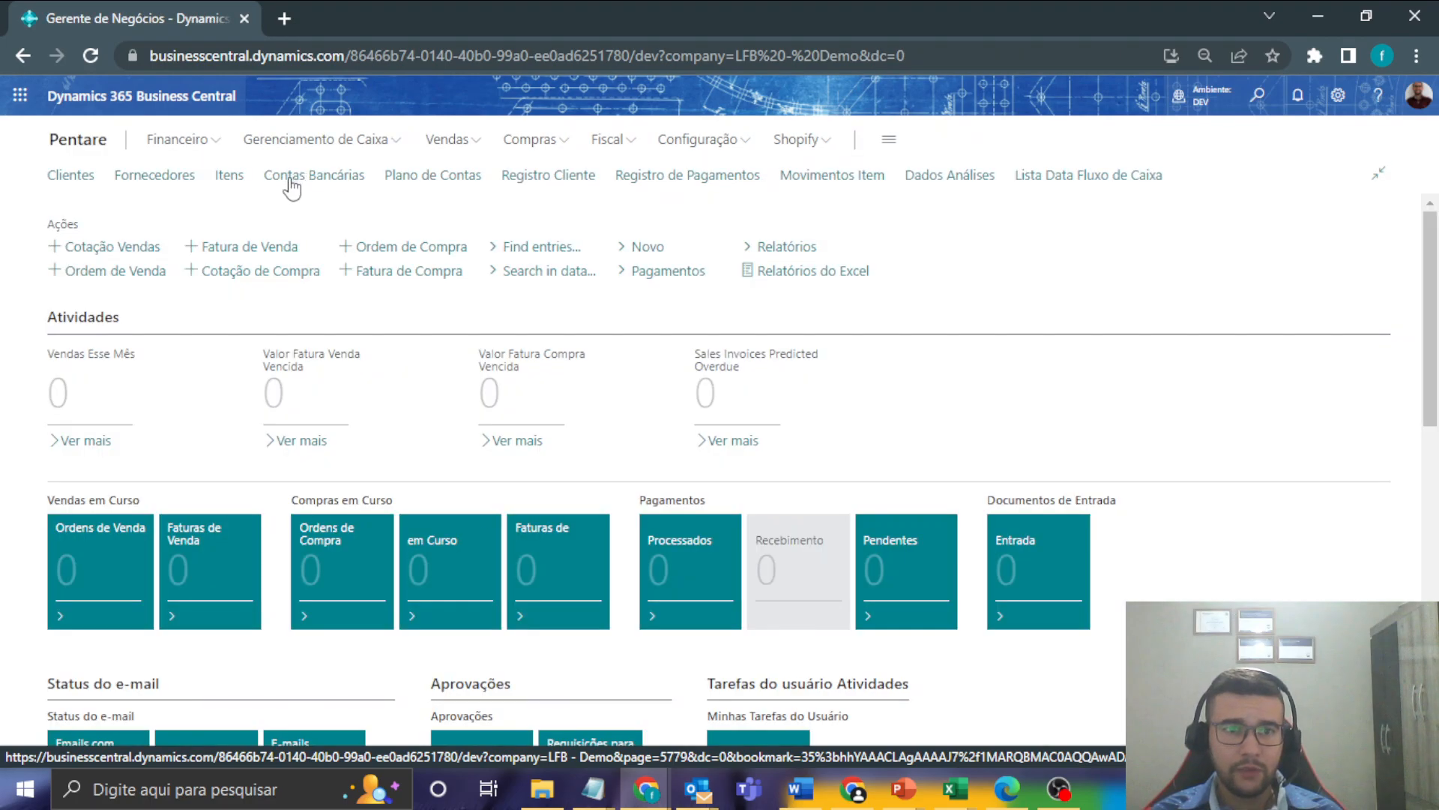
left_click(229, 175)
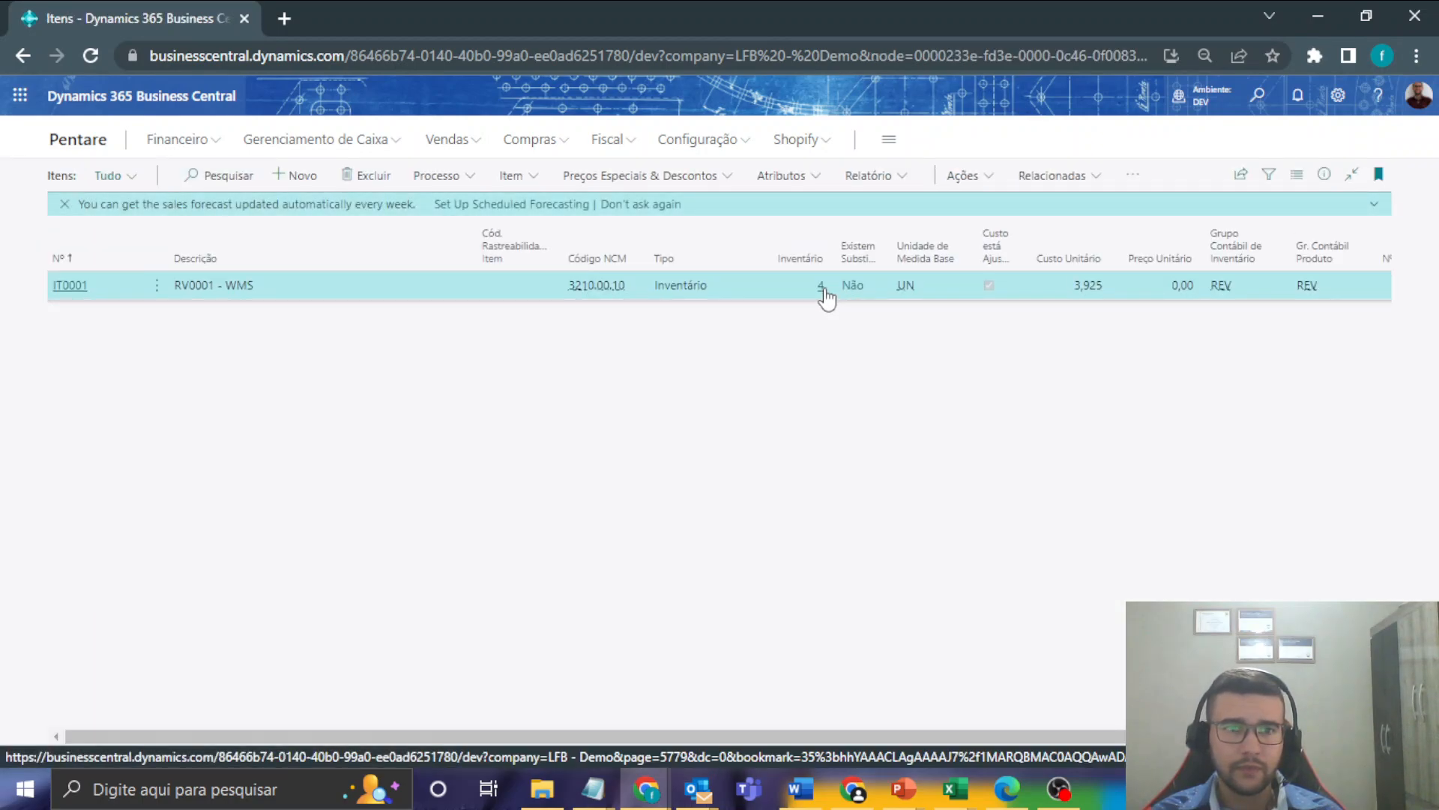
left_click(823, 289)
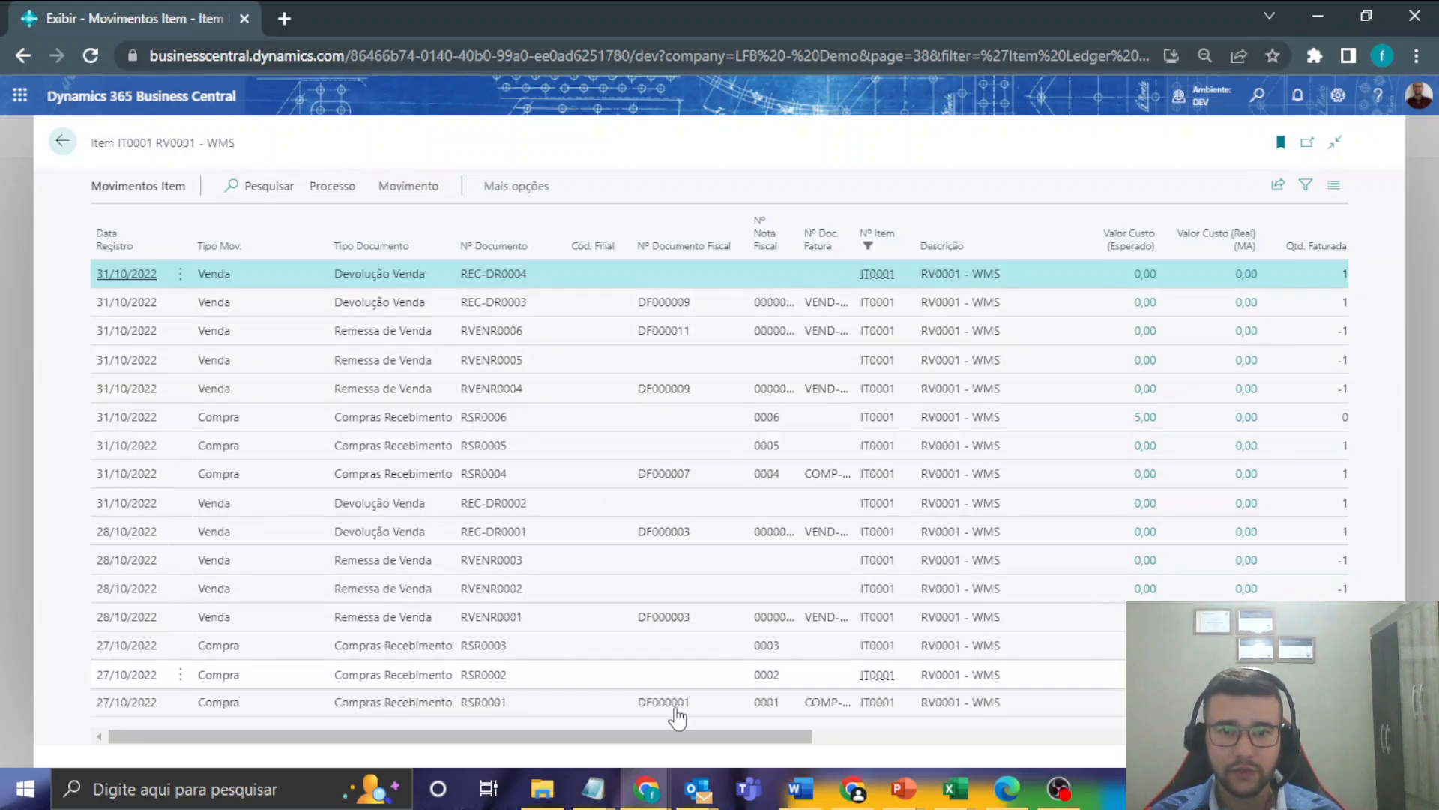
left_click(827, 742)
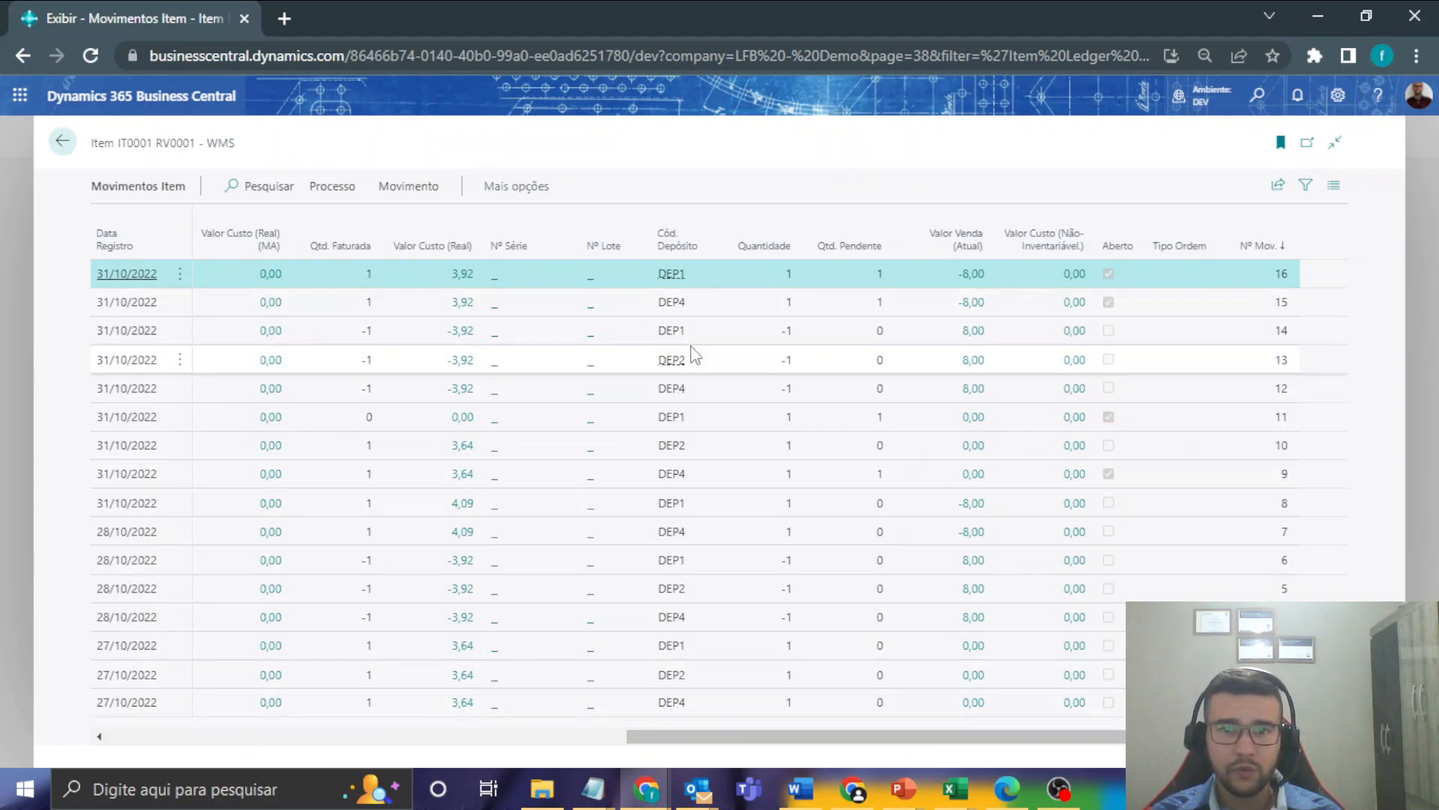
- Close the item movements, return to the Pentare home page and dismiss the sandbox environment notice
left_click(63, 142)
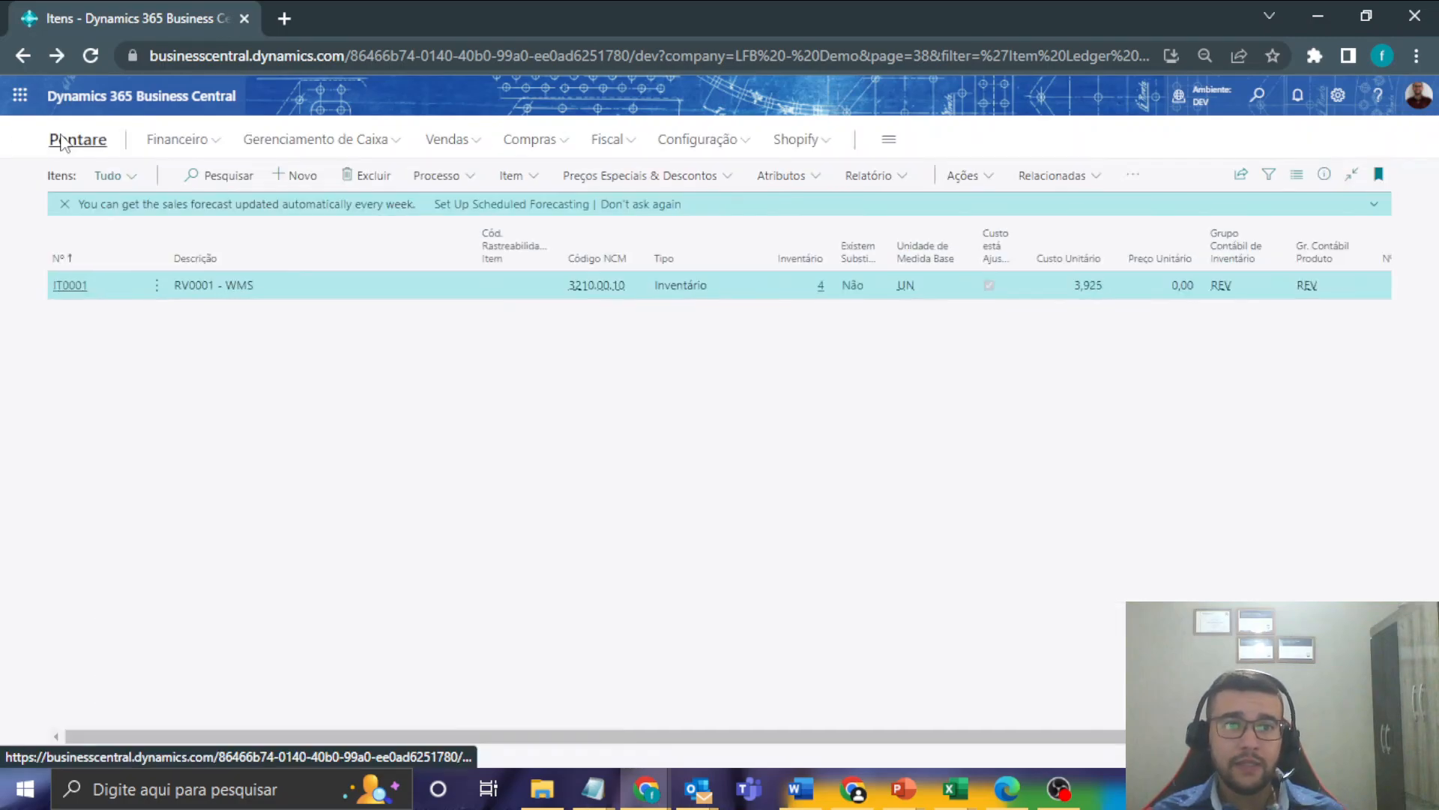
left_click(63, 142)
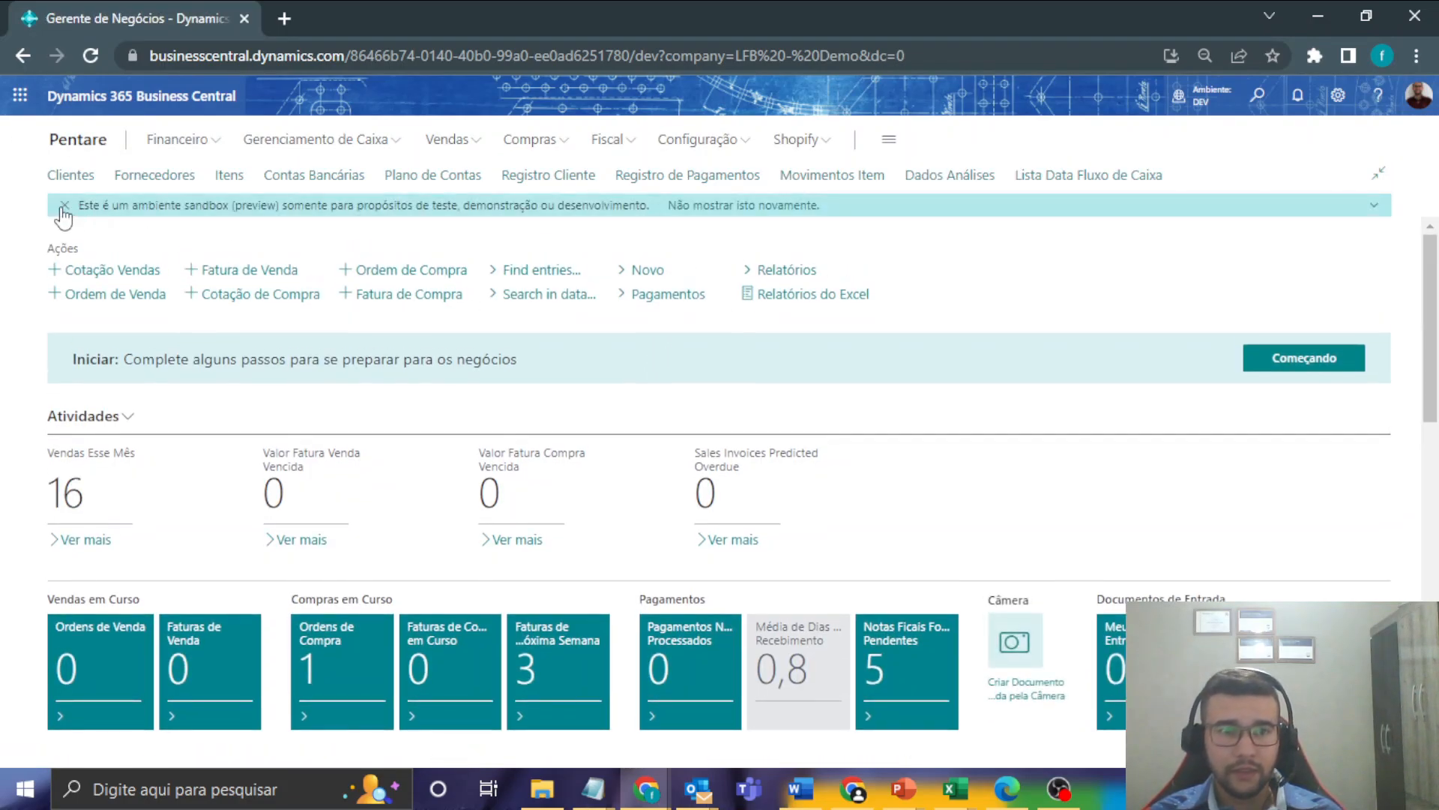
left_click(64, 207)
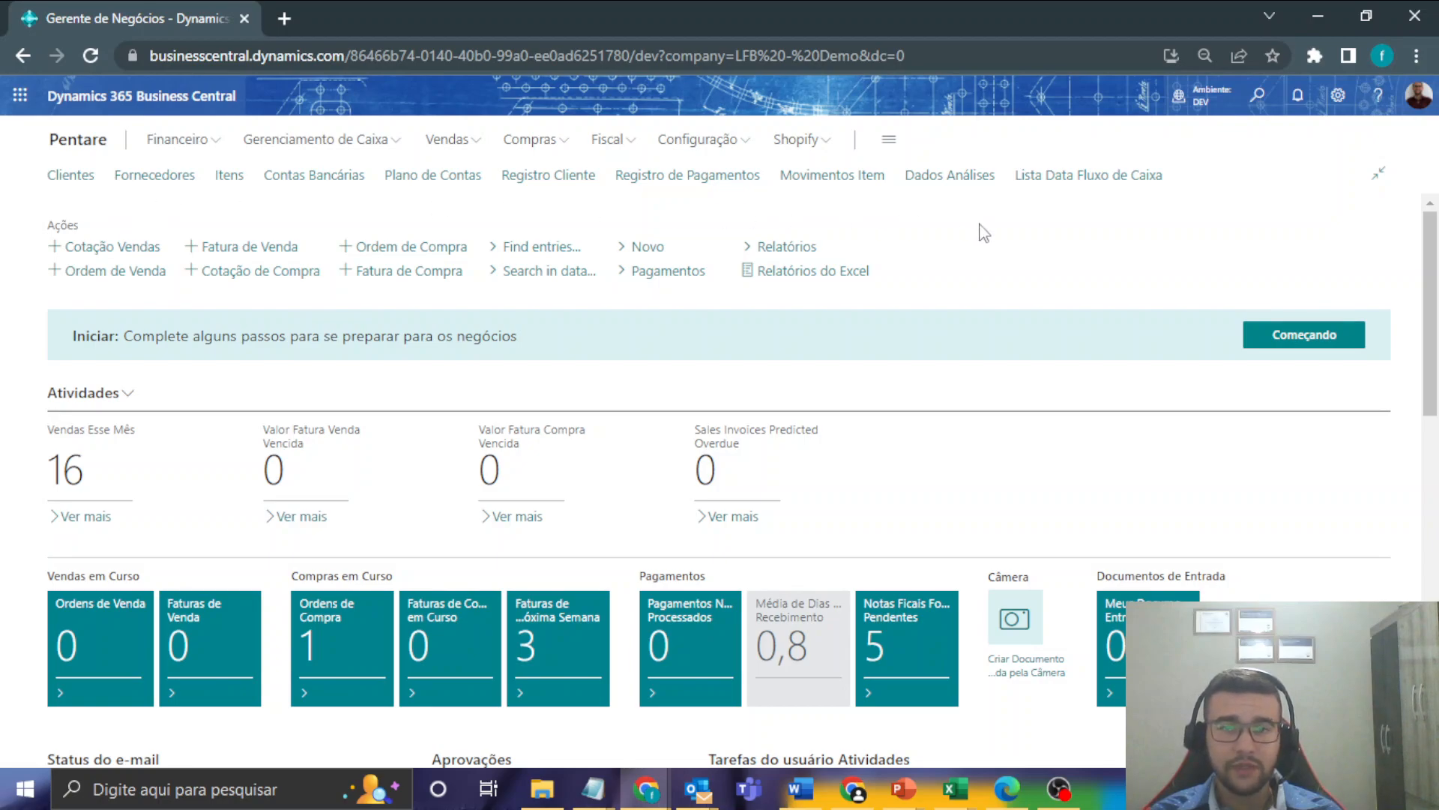